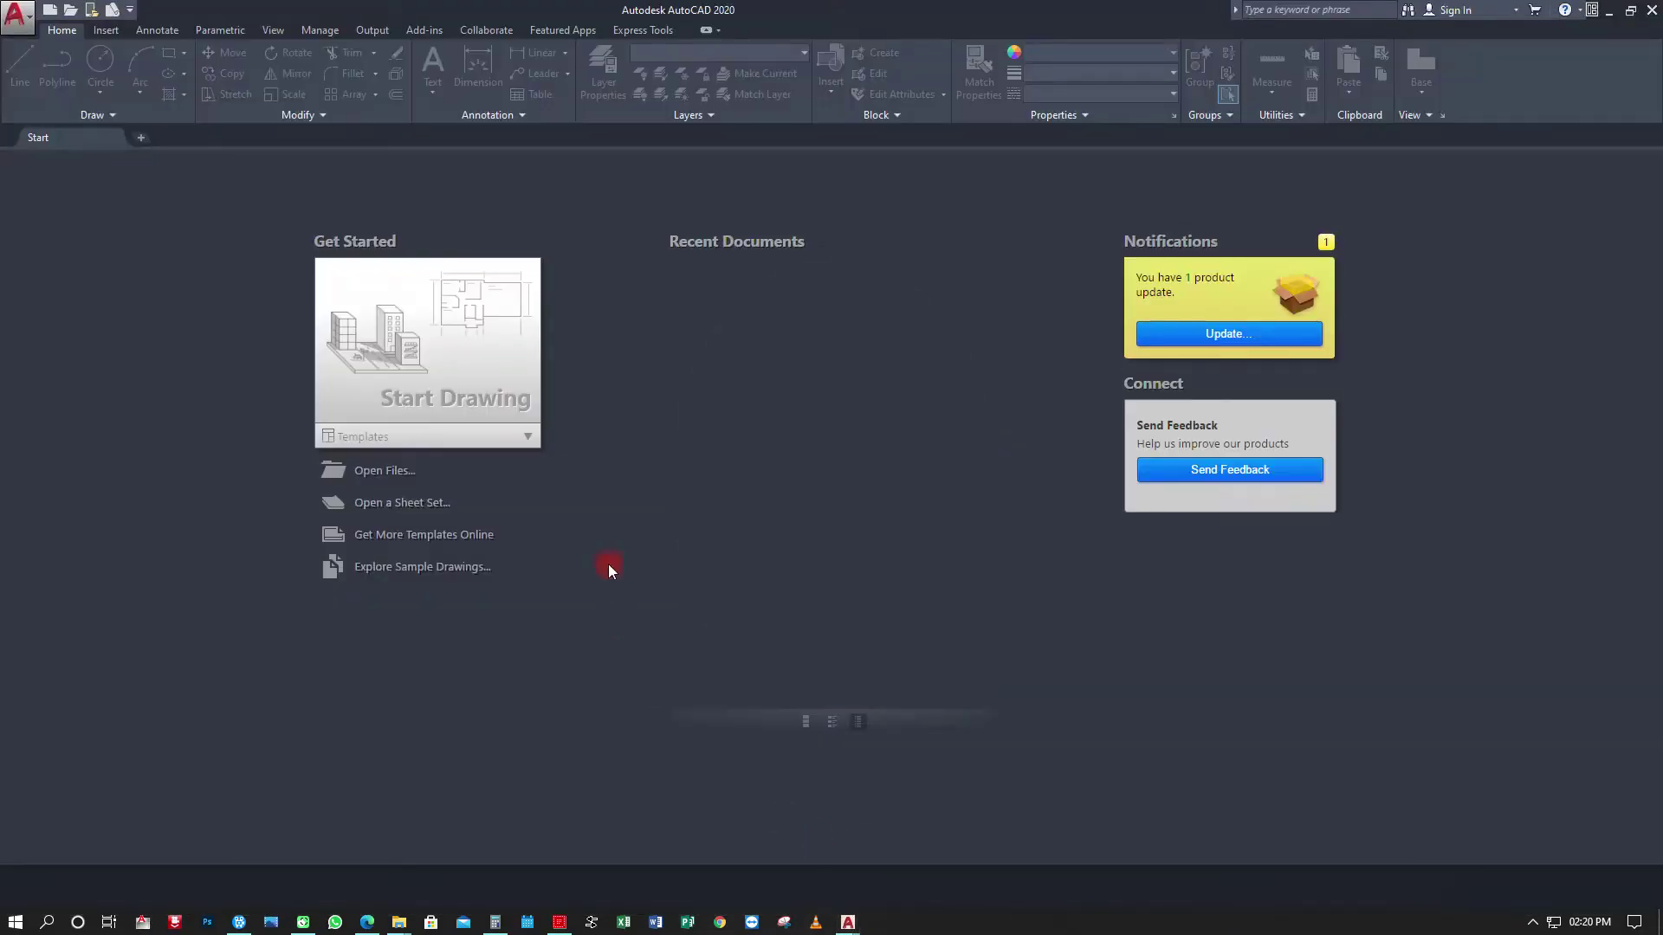
# Start a new blank drawing, Drawing1, from the Start tab.
pyautogui.click(452, 353)
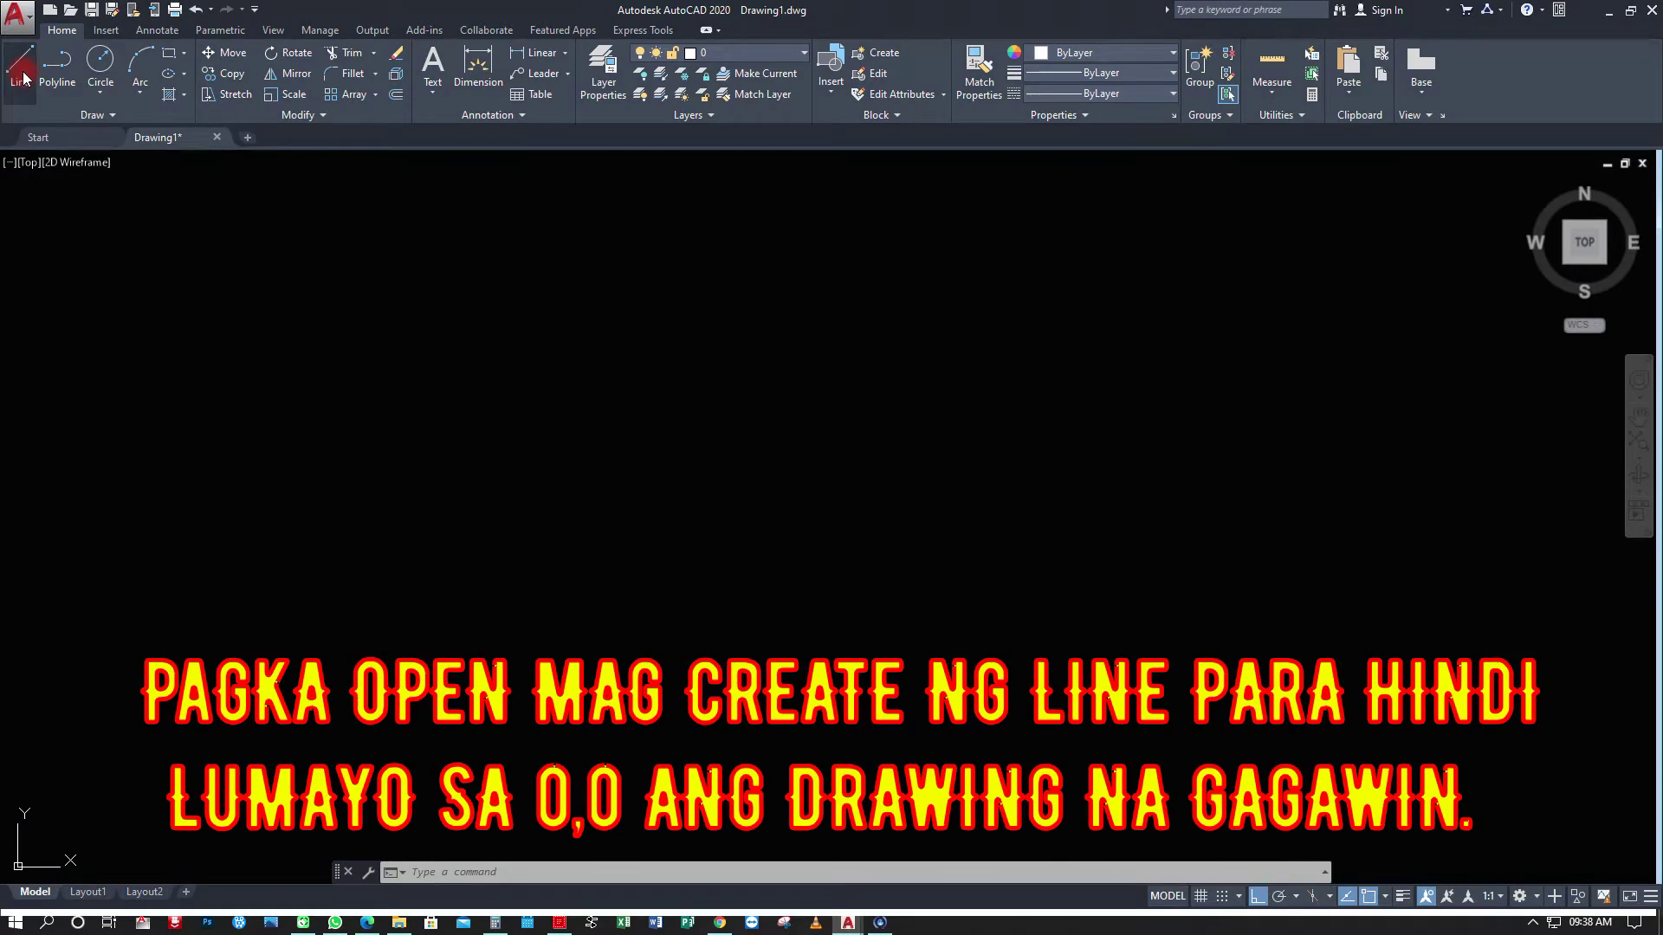
# Draw a 100-unit horizontal line near the origin with Ortho on.
pyautogui.click(23, 78)
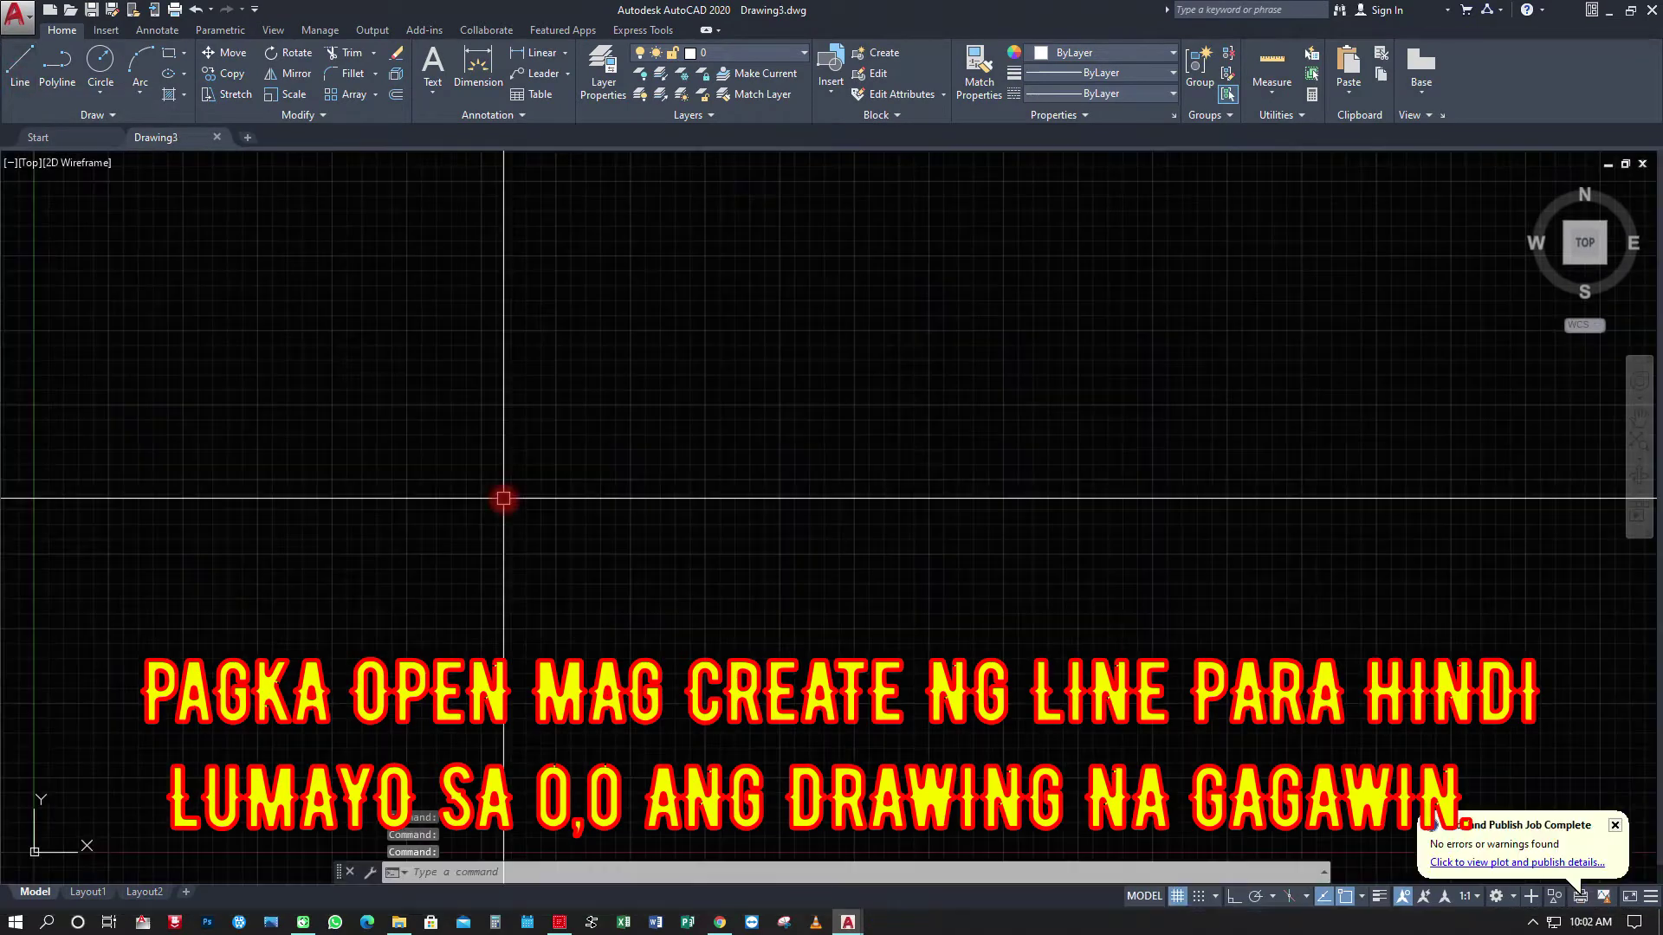
pyautogui.write('l')
pyautogui.press('Return')
pyautogui.click(288, 476)
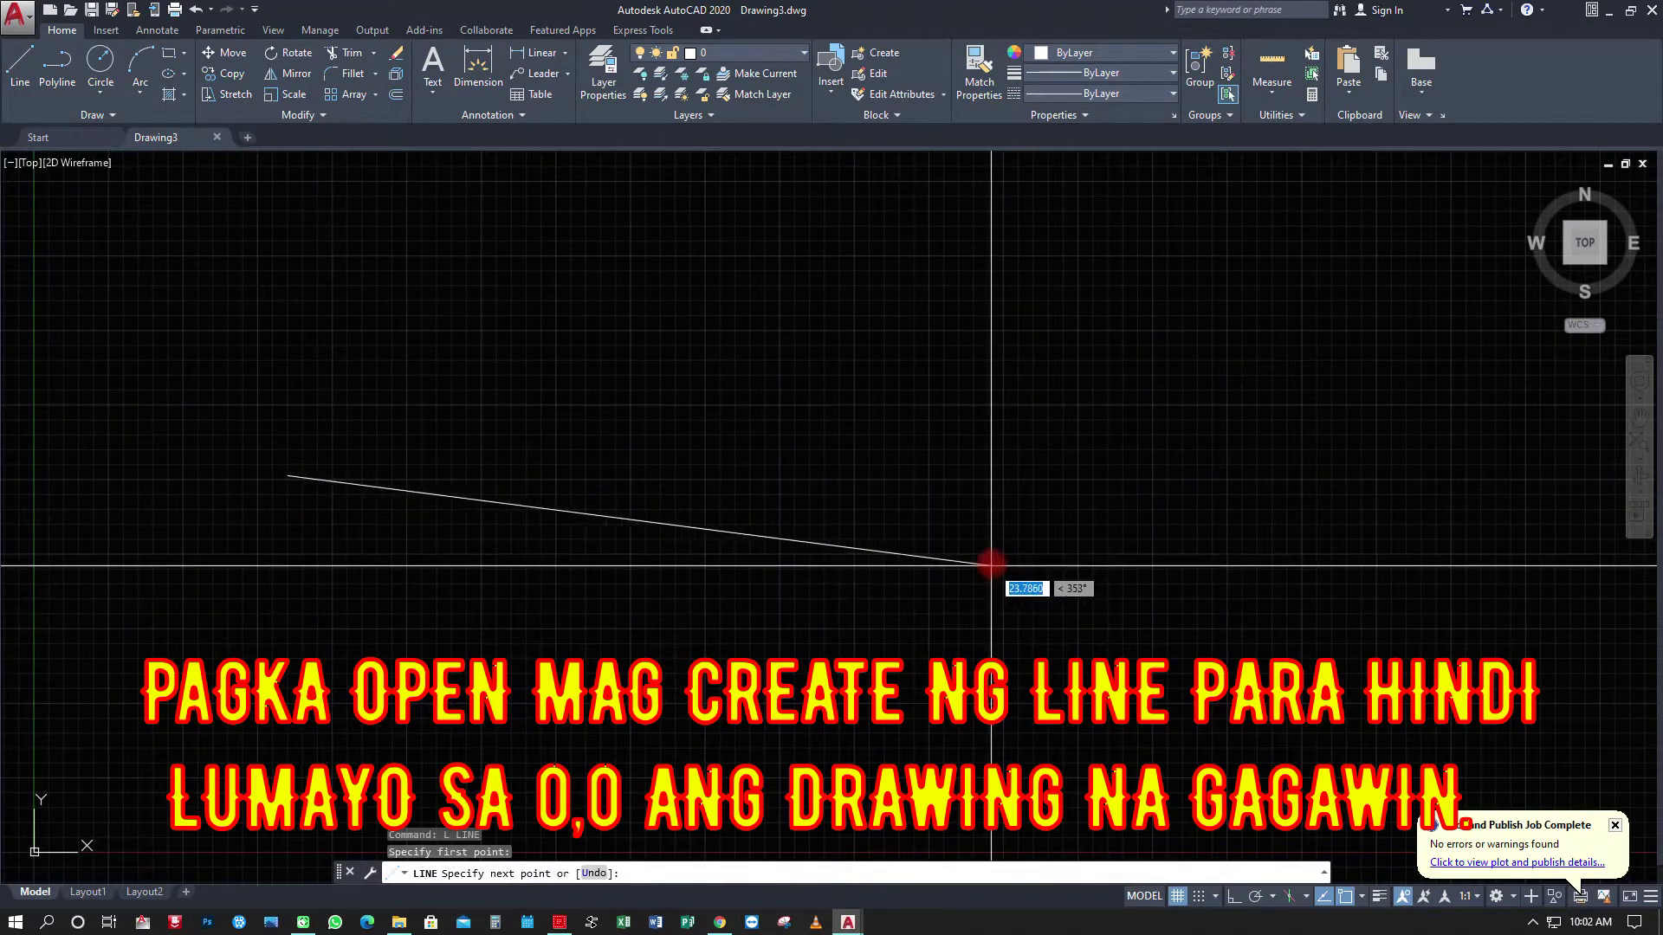
pyautogui.press('F8')
pyautogui.write('100')
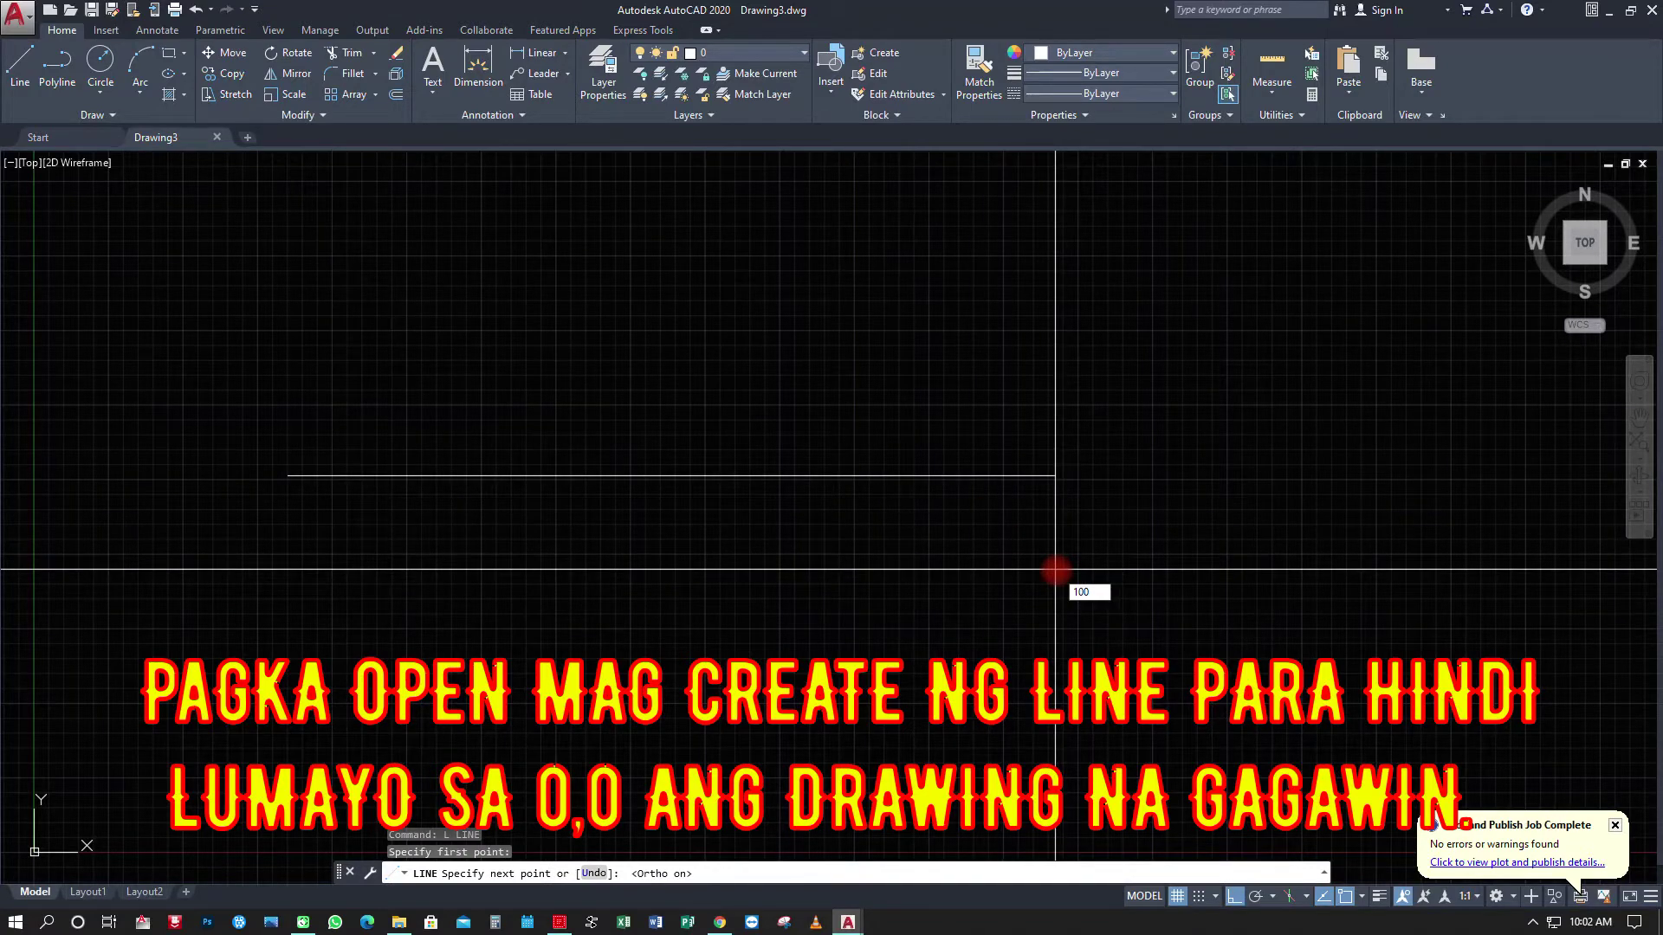
pyautogui.press('Return')
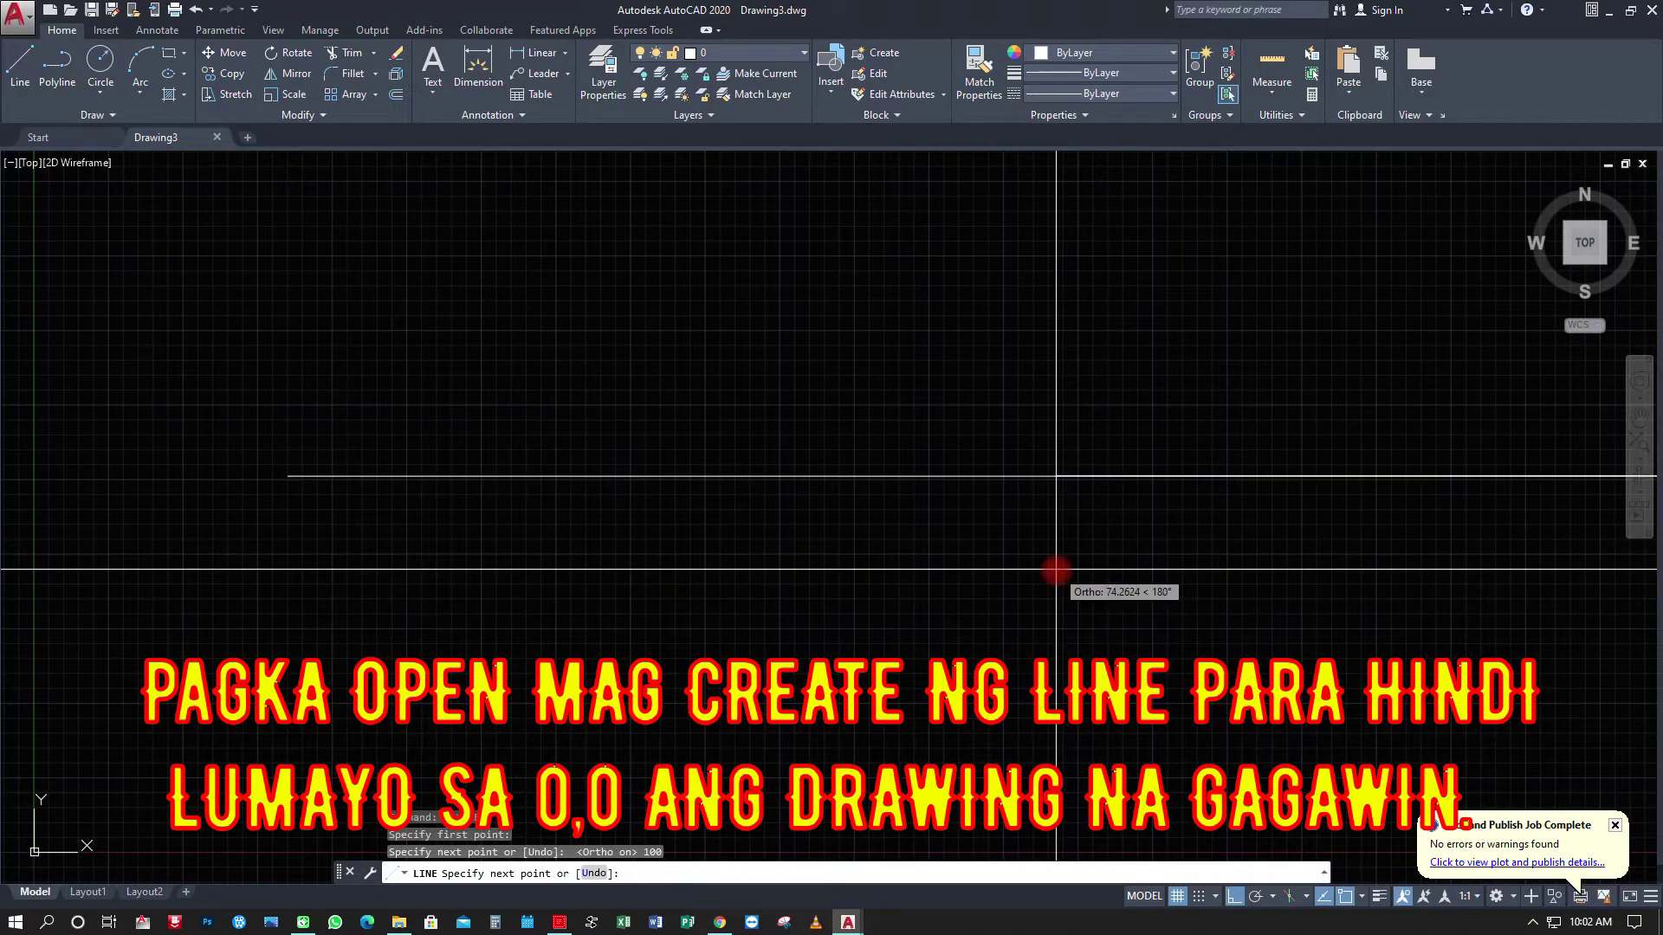
pyautogui.press('Escape')
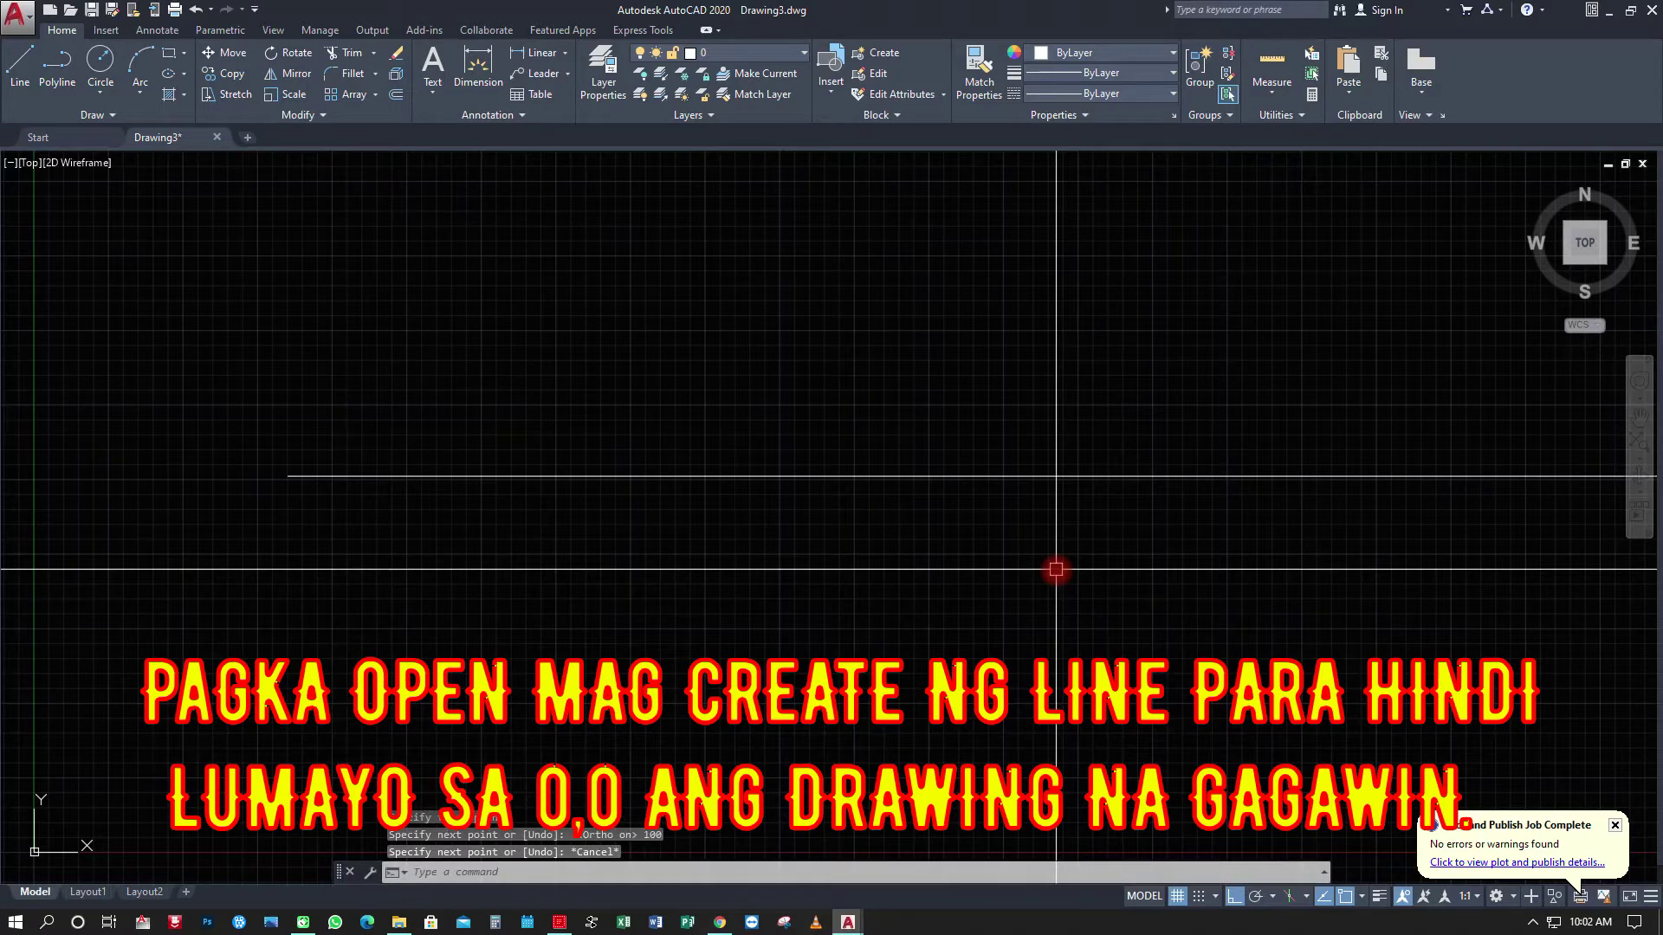
# Zoom All to fit the line in view and turn off the background grid.
pyautogui.write('z')
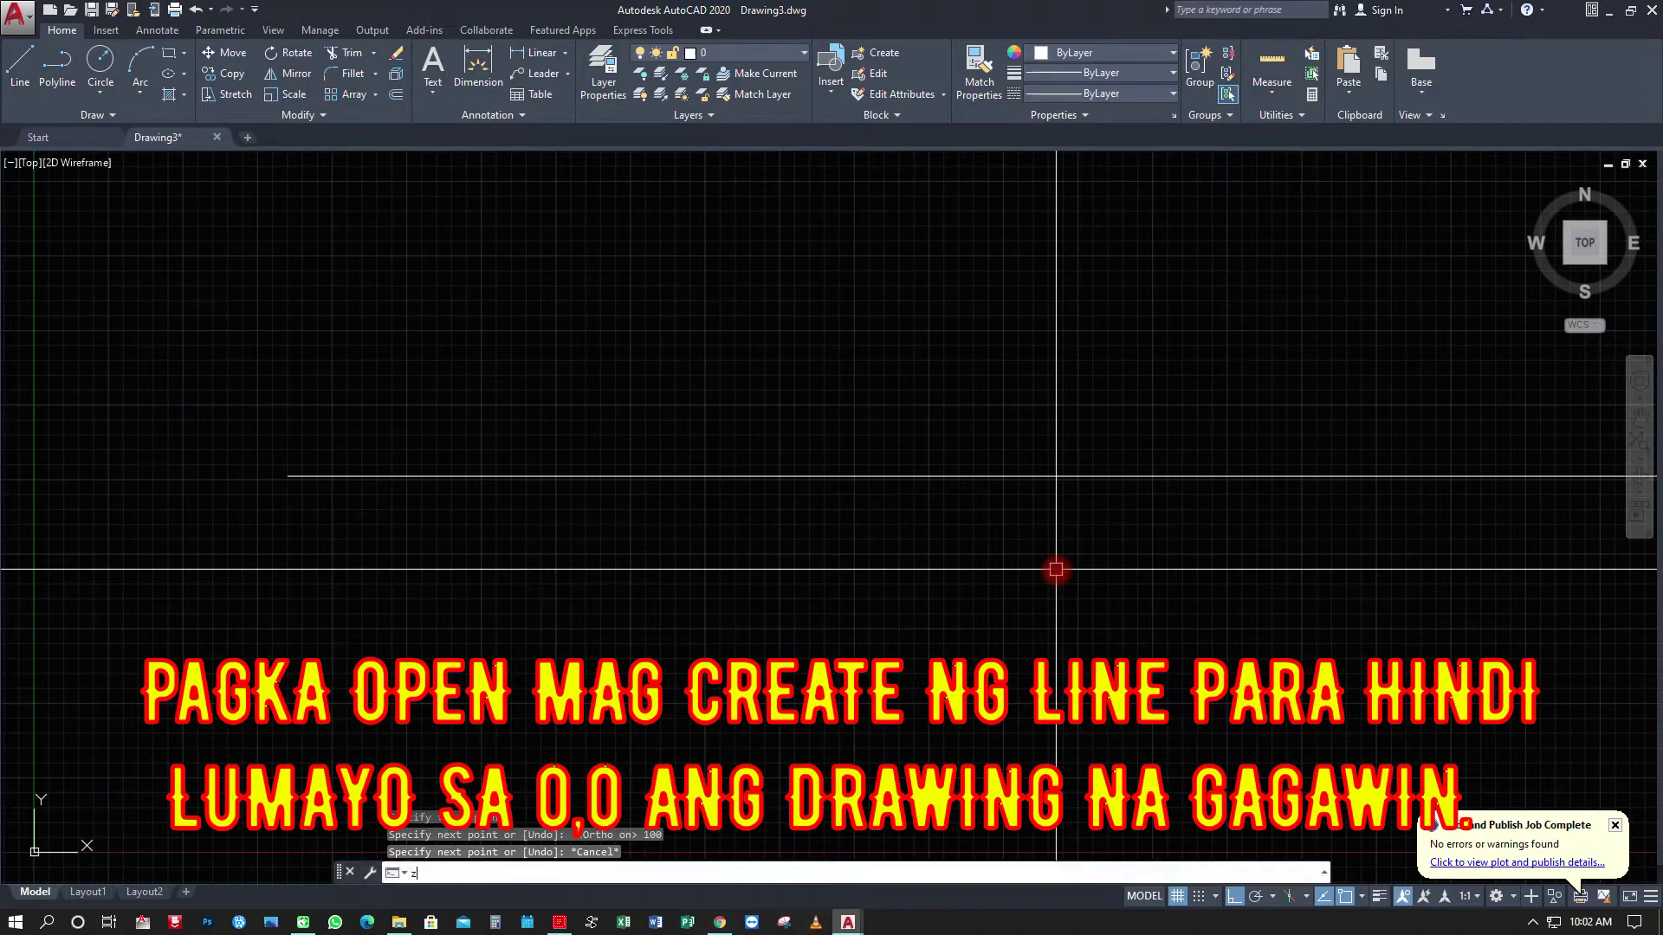
pyautogui.press('Return')
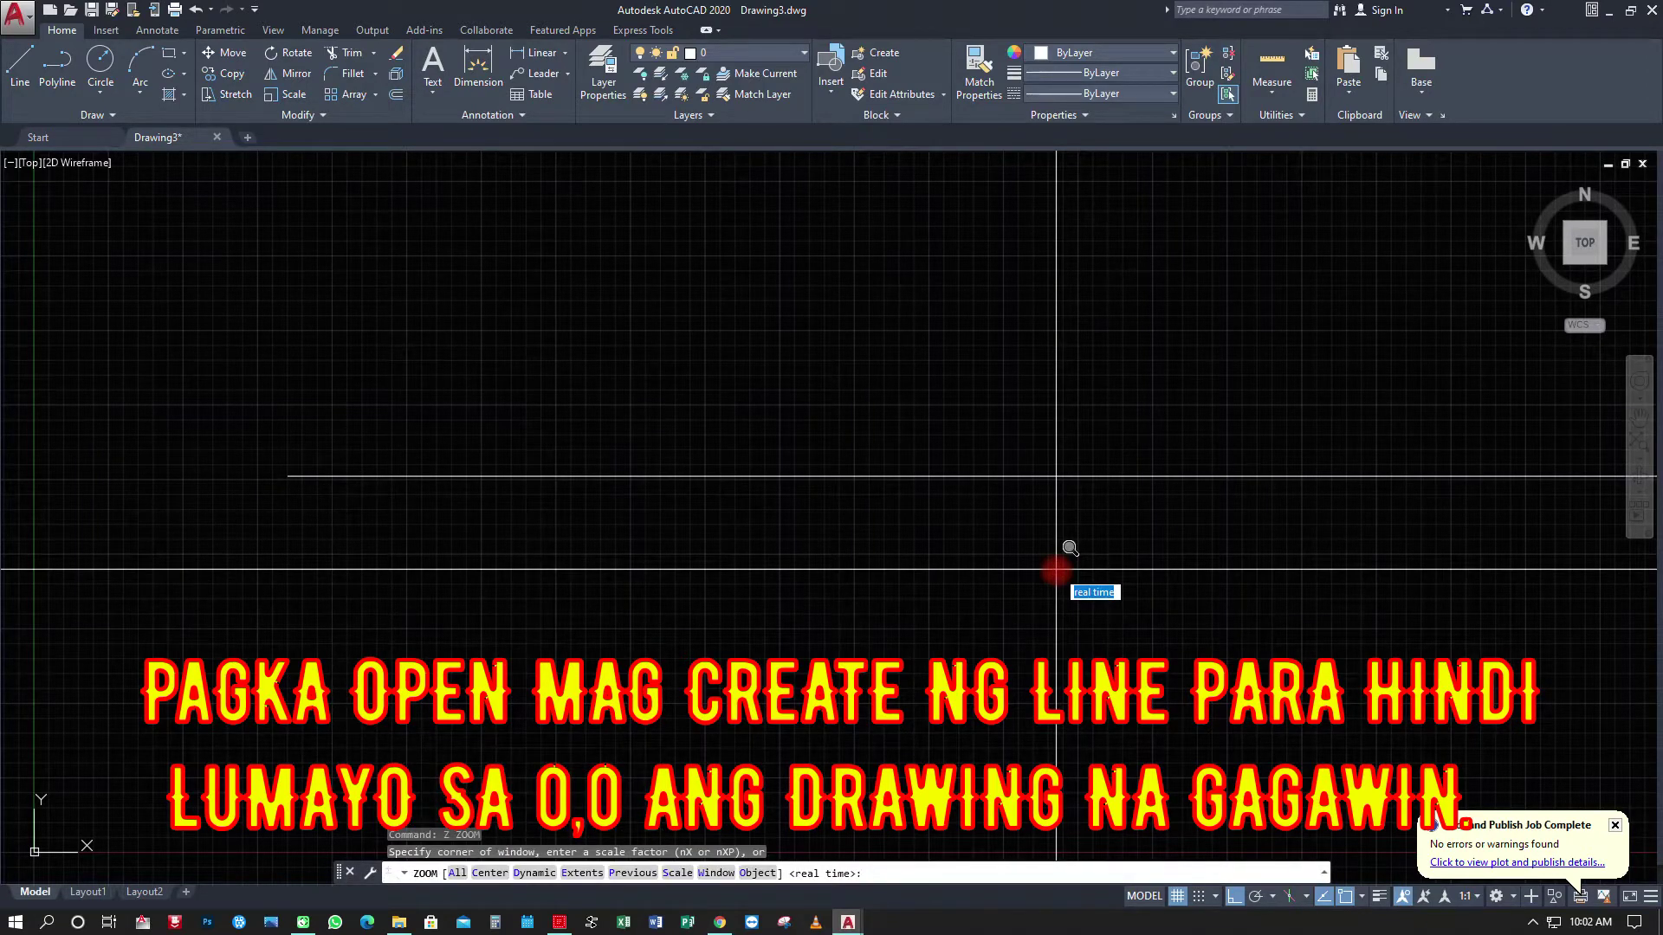
pyautogui.write('a')
pyautogui.press('Return')
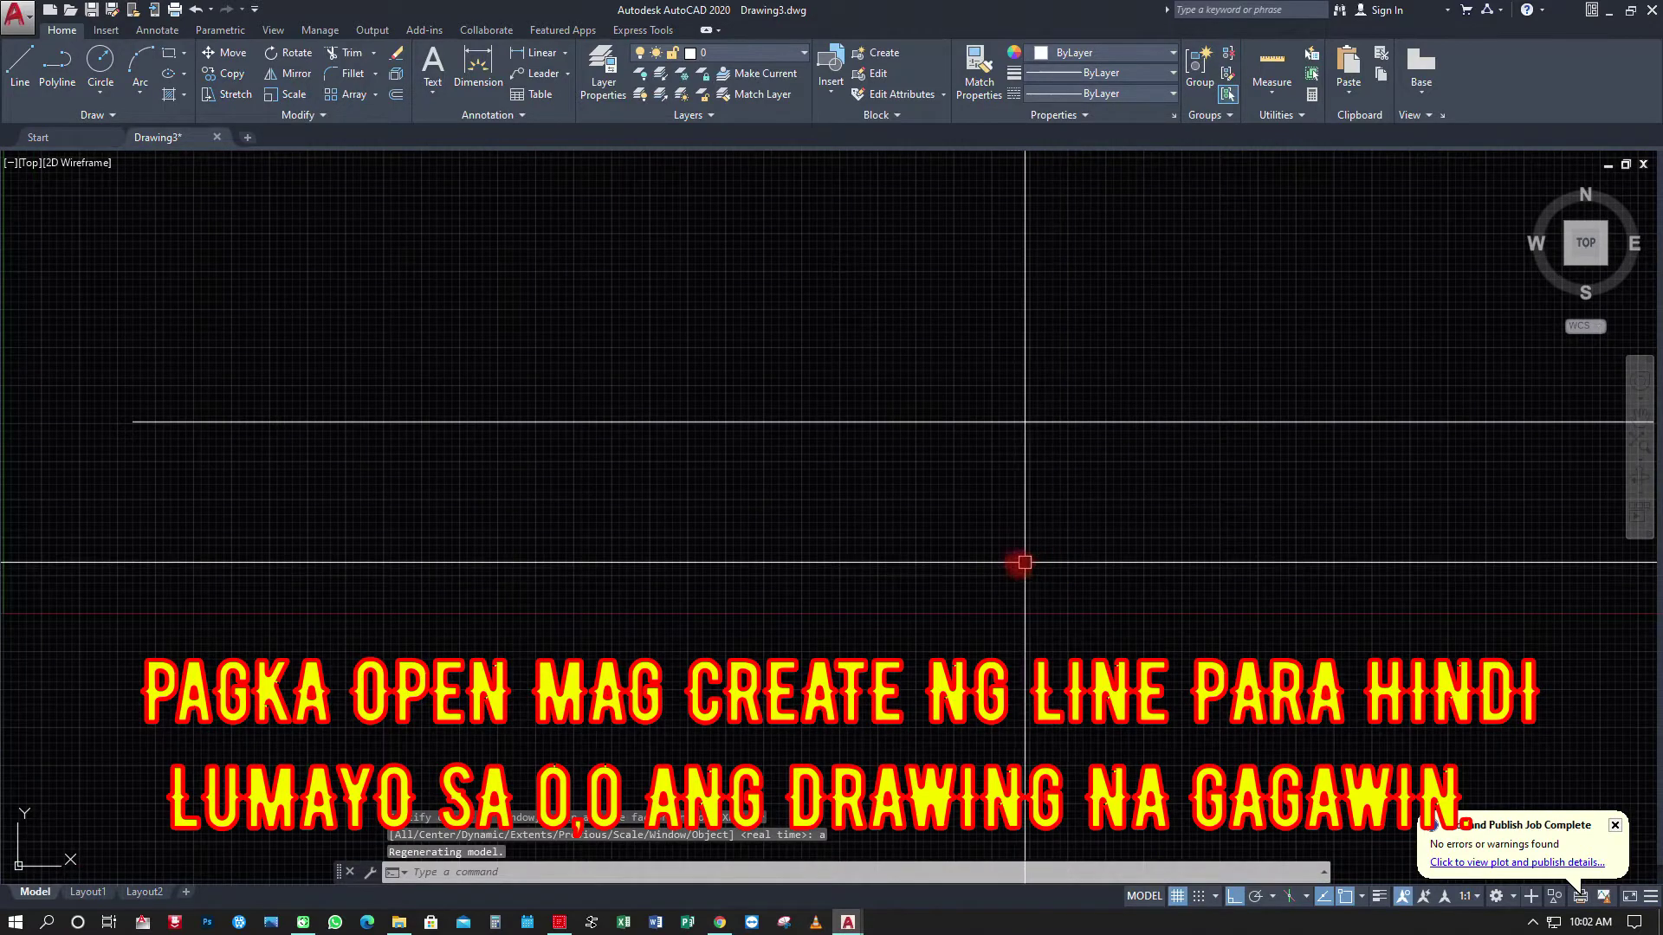
pyautogui.scroll(-5, 1058, 569)
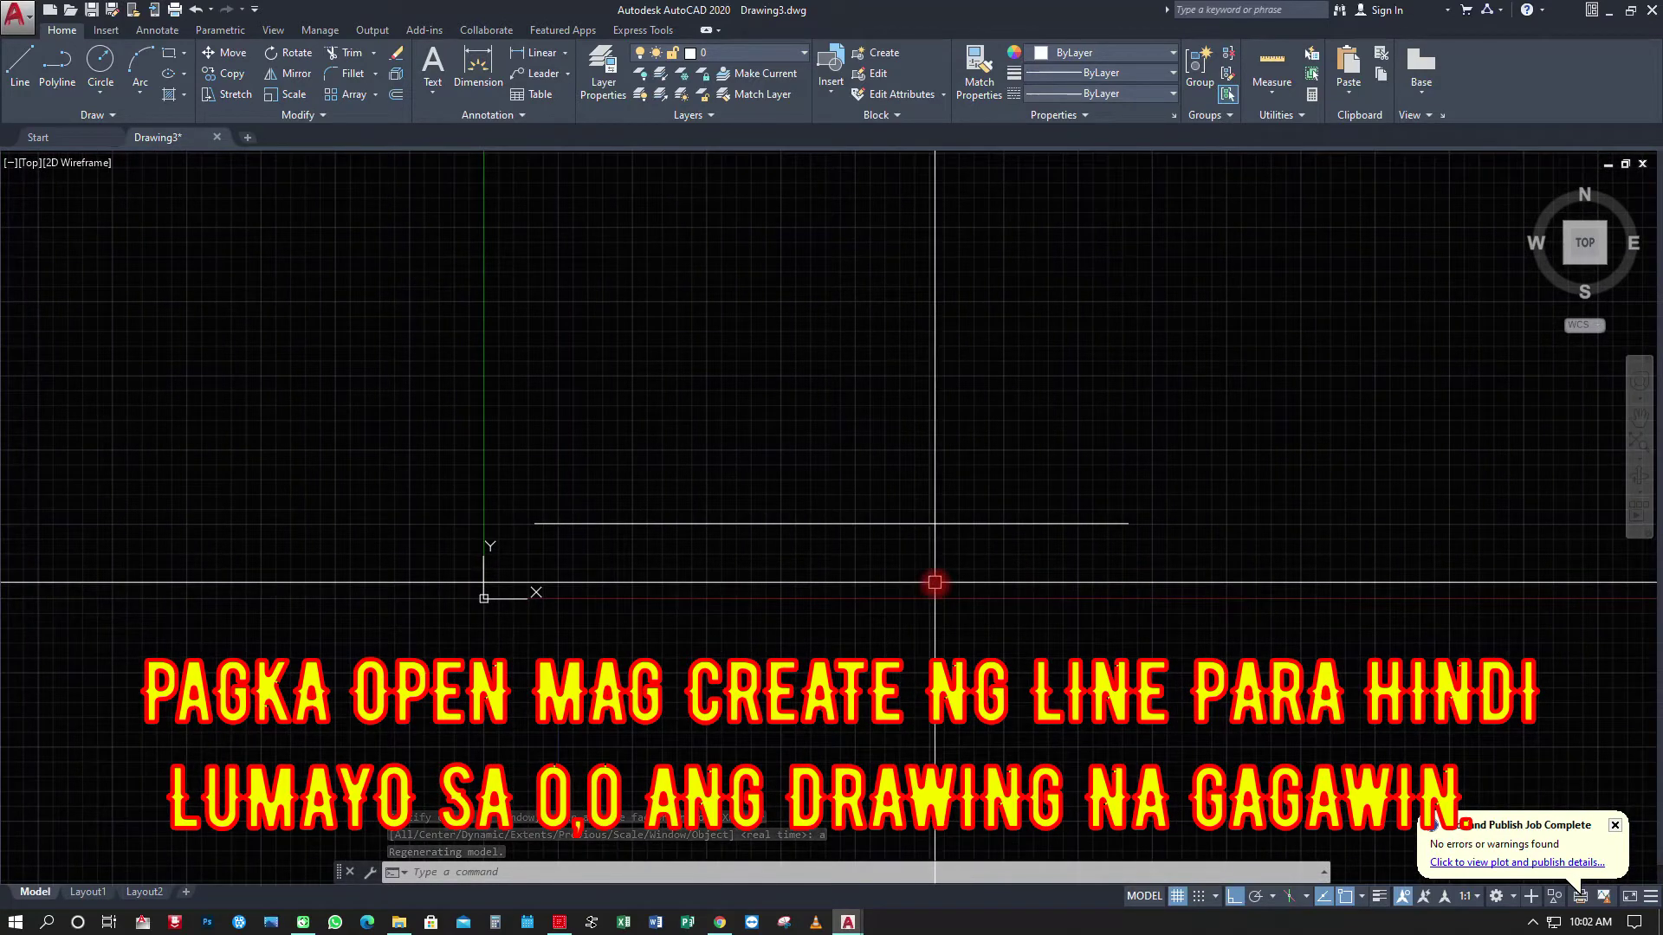
pyautogui.press('F7')
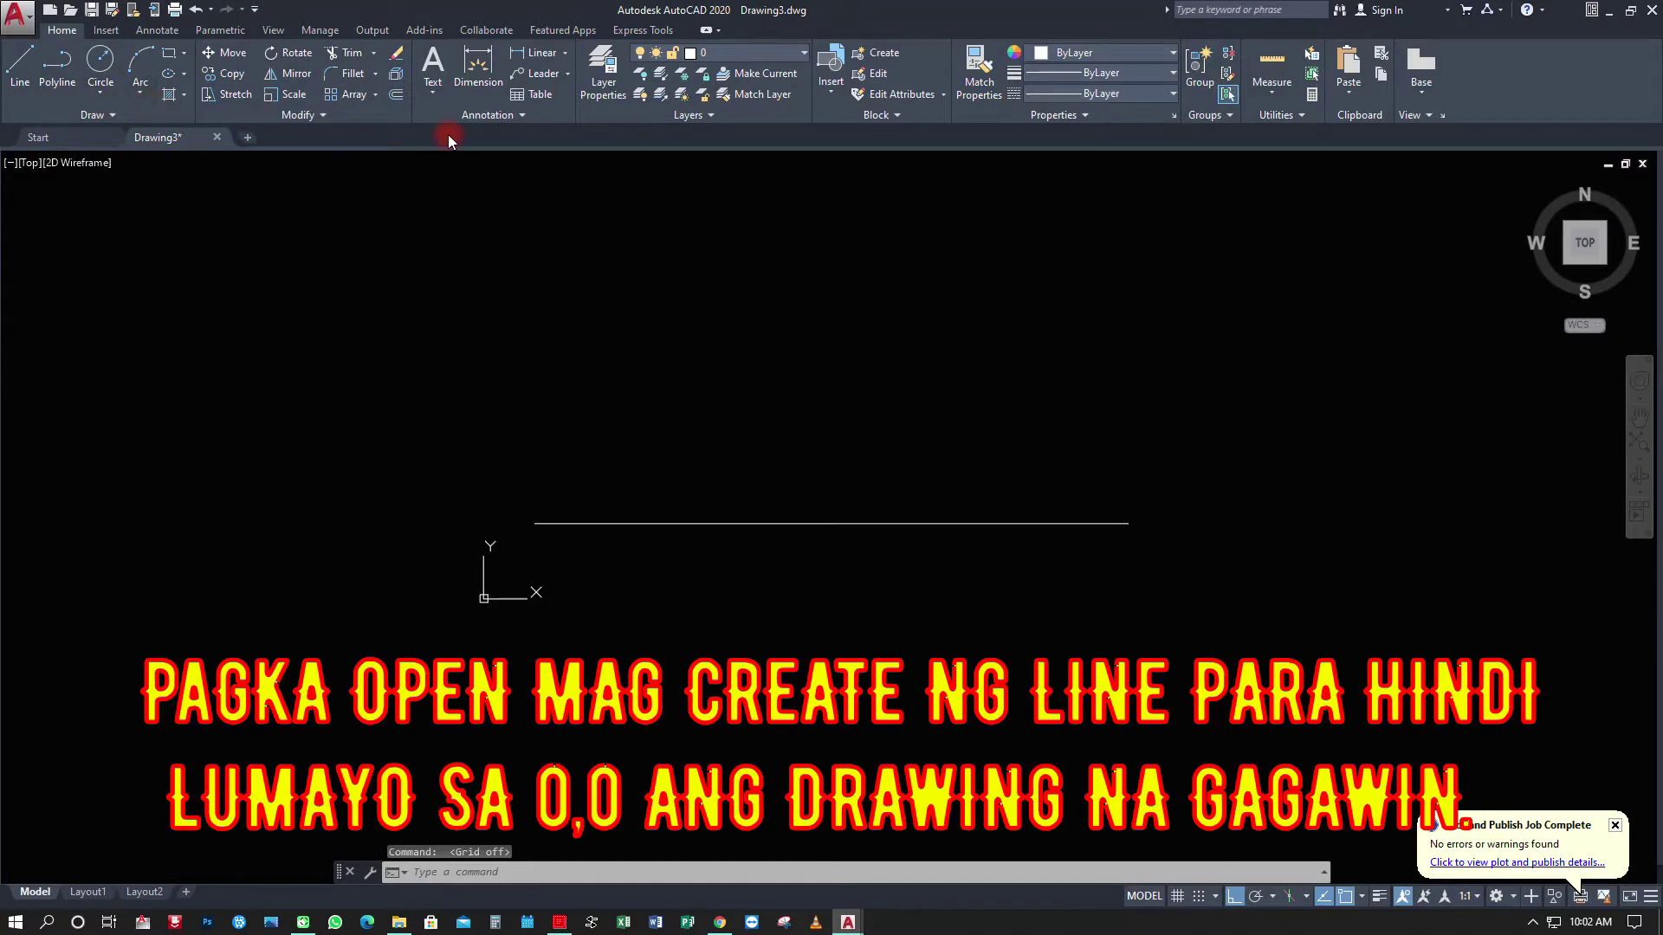
# Add a linear dimension reading 100.0000 above the line.
pyautogui.click(541, 59)
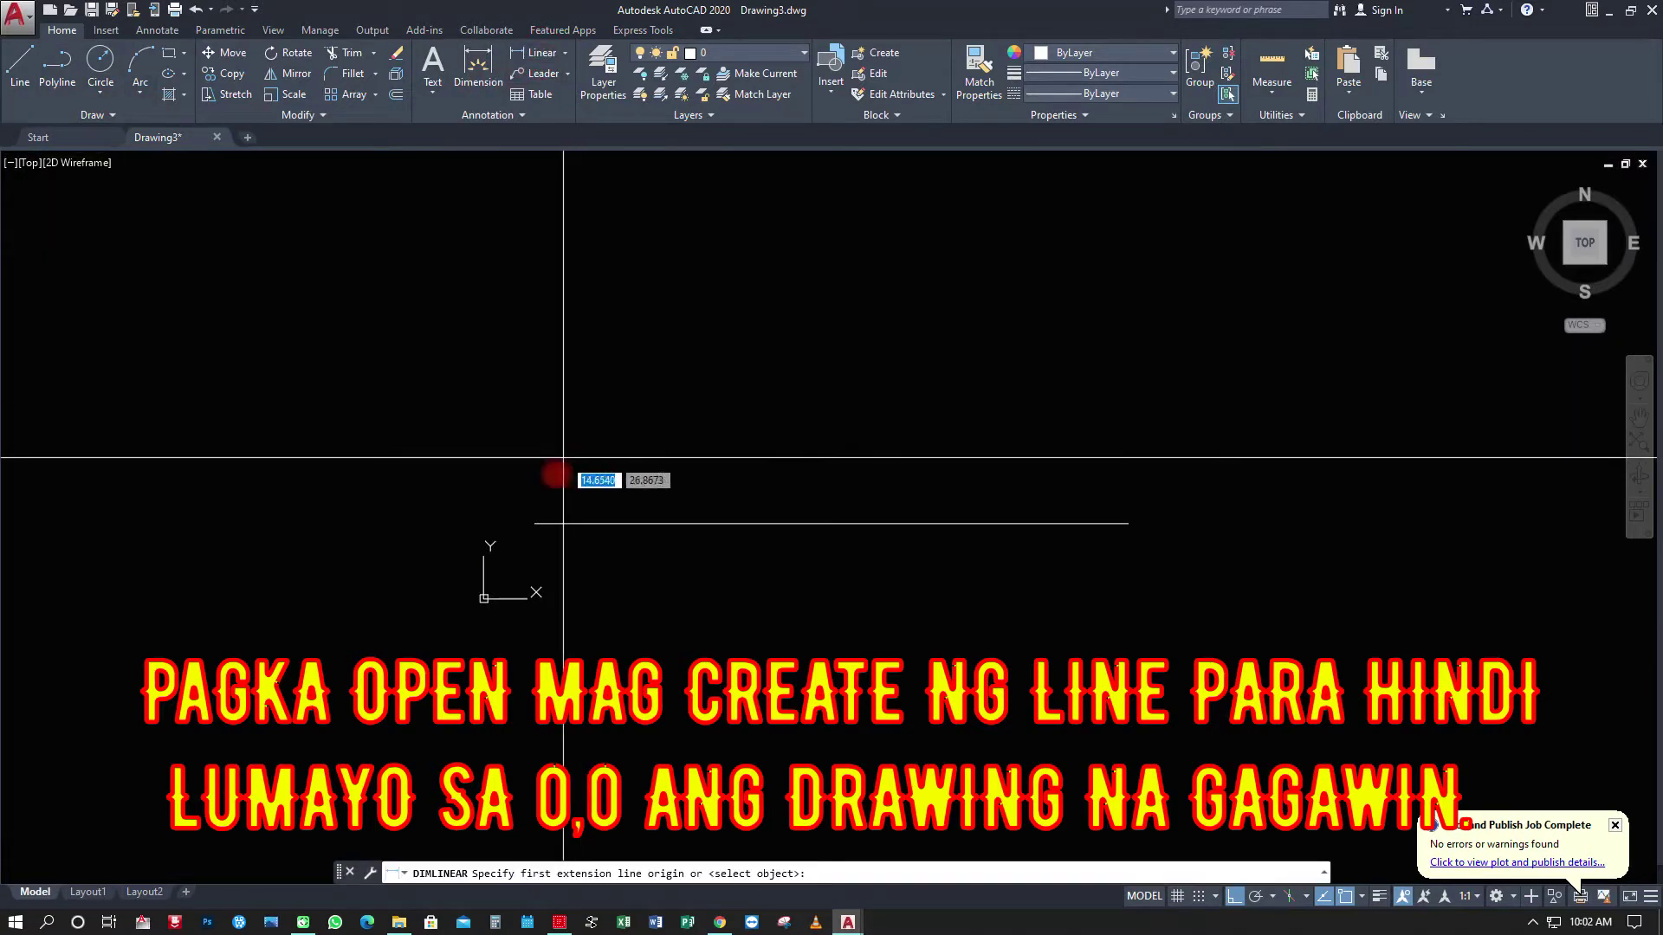
pyautogui.click(534, 523)
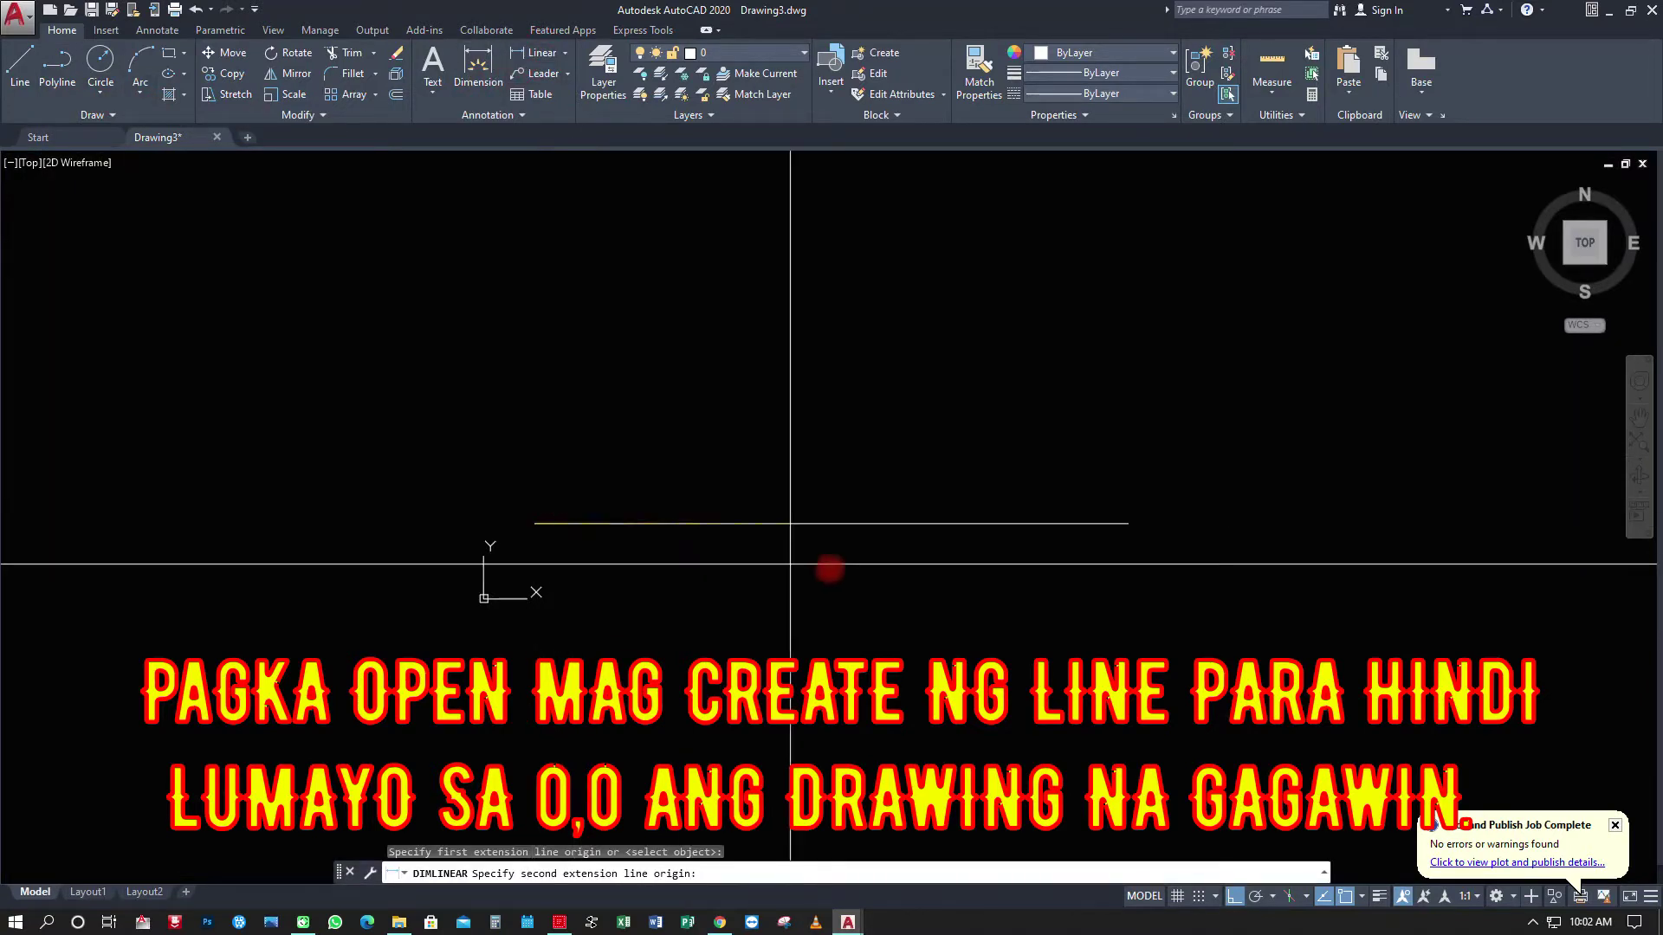
pyautogui.click(1130, 523)
pyautogui.click(896, 488)
pyautogui.scroll(6, 820, 501)
pyautogui.scroll(-5, 908, 522)
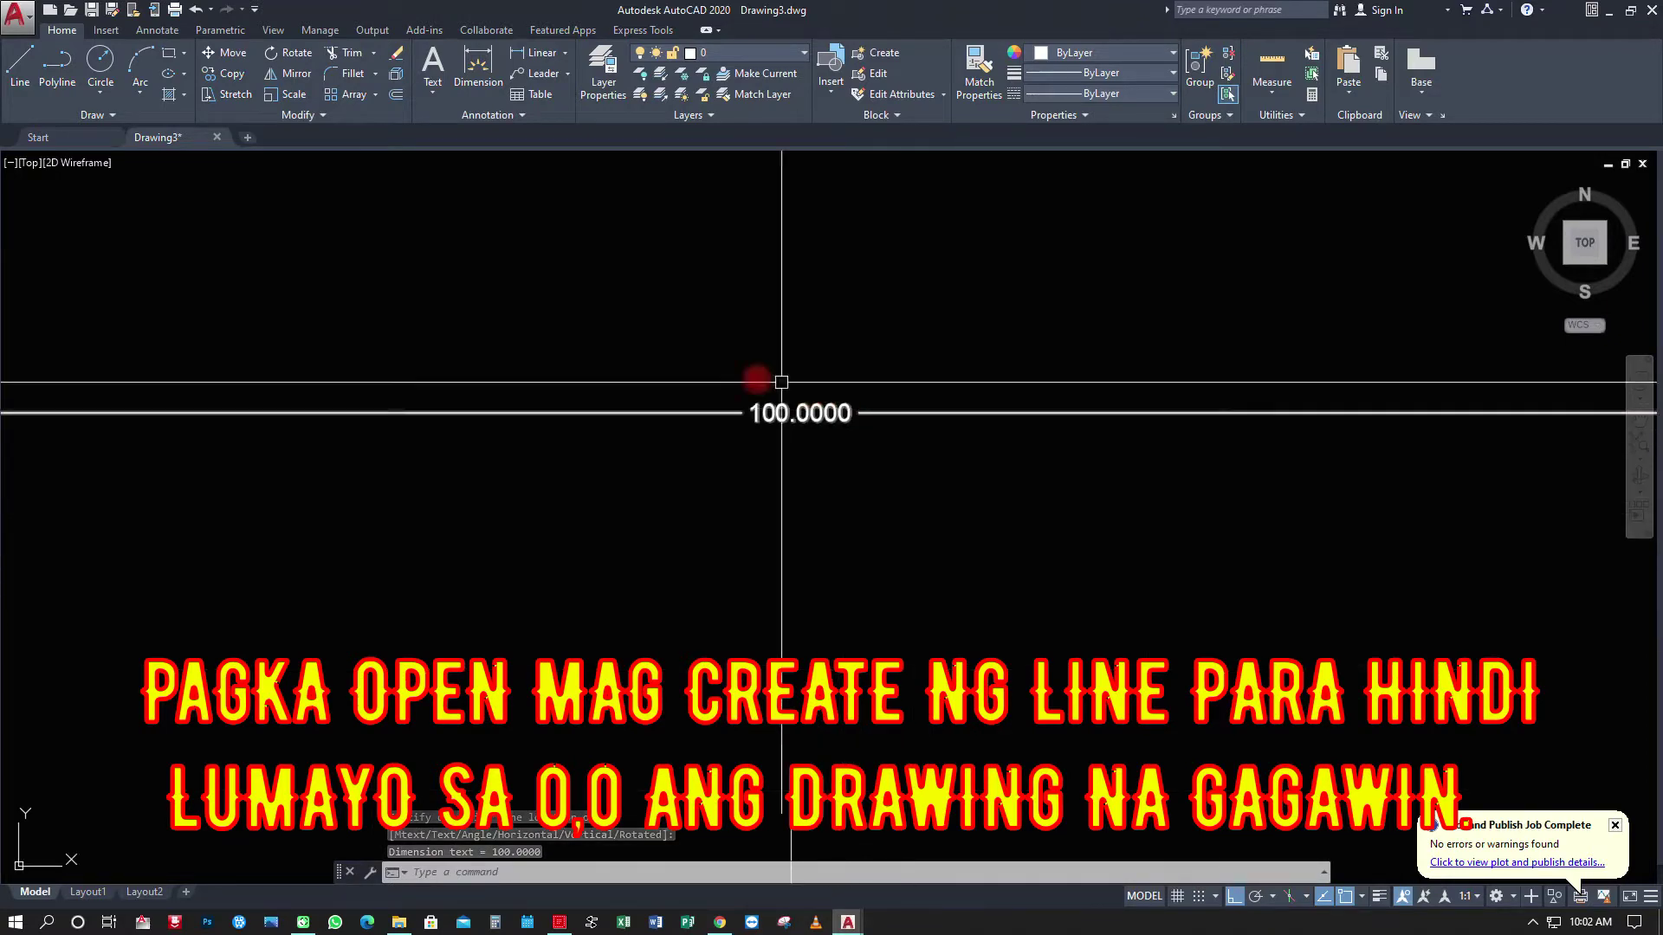
pyautogui.scroll(-2, 780, 444)
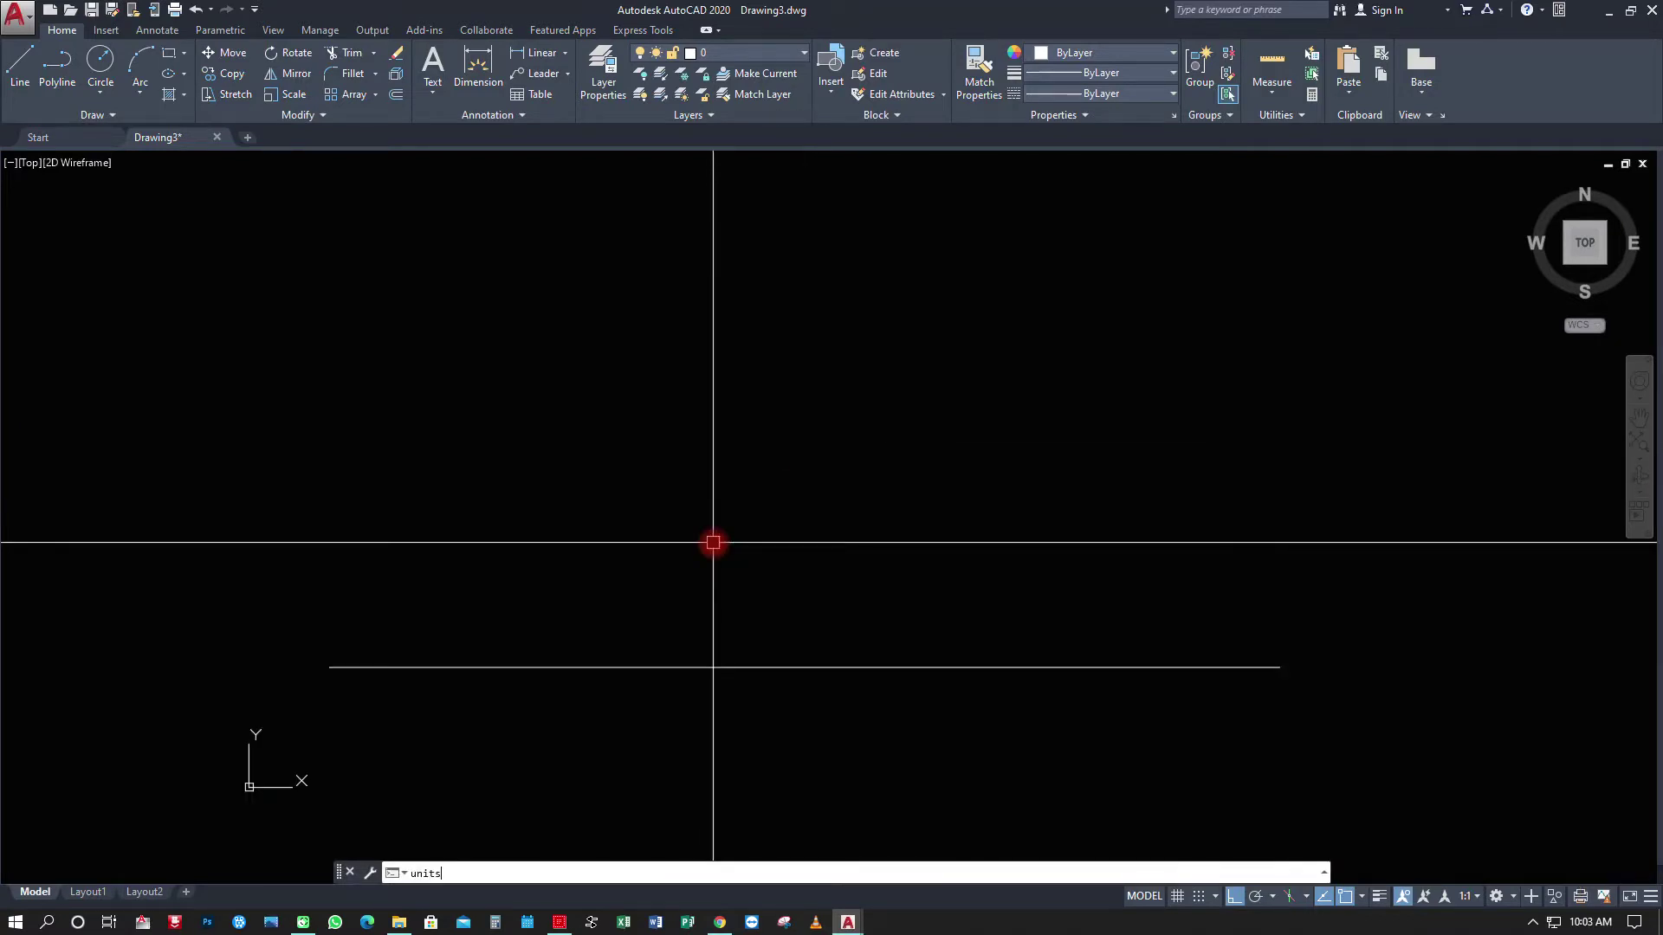
pyautogui.press('Return')
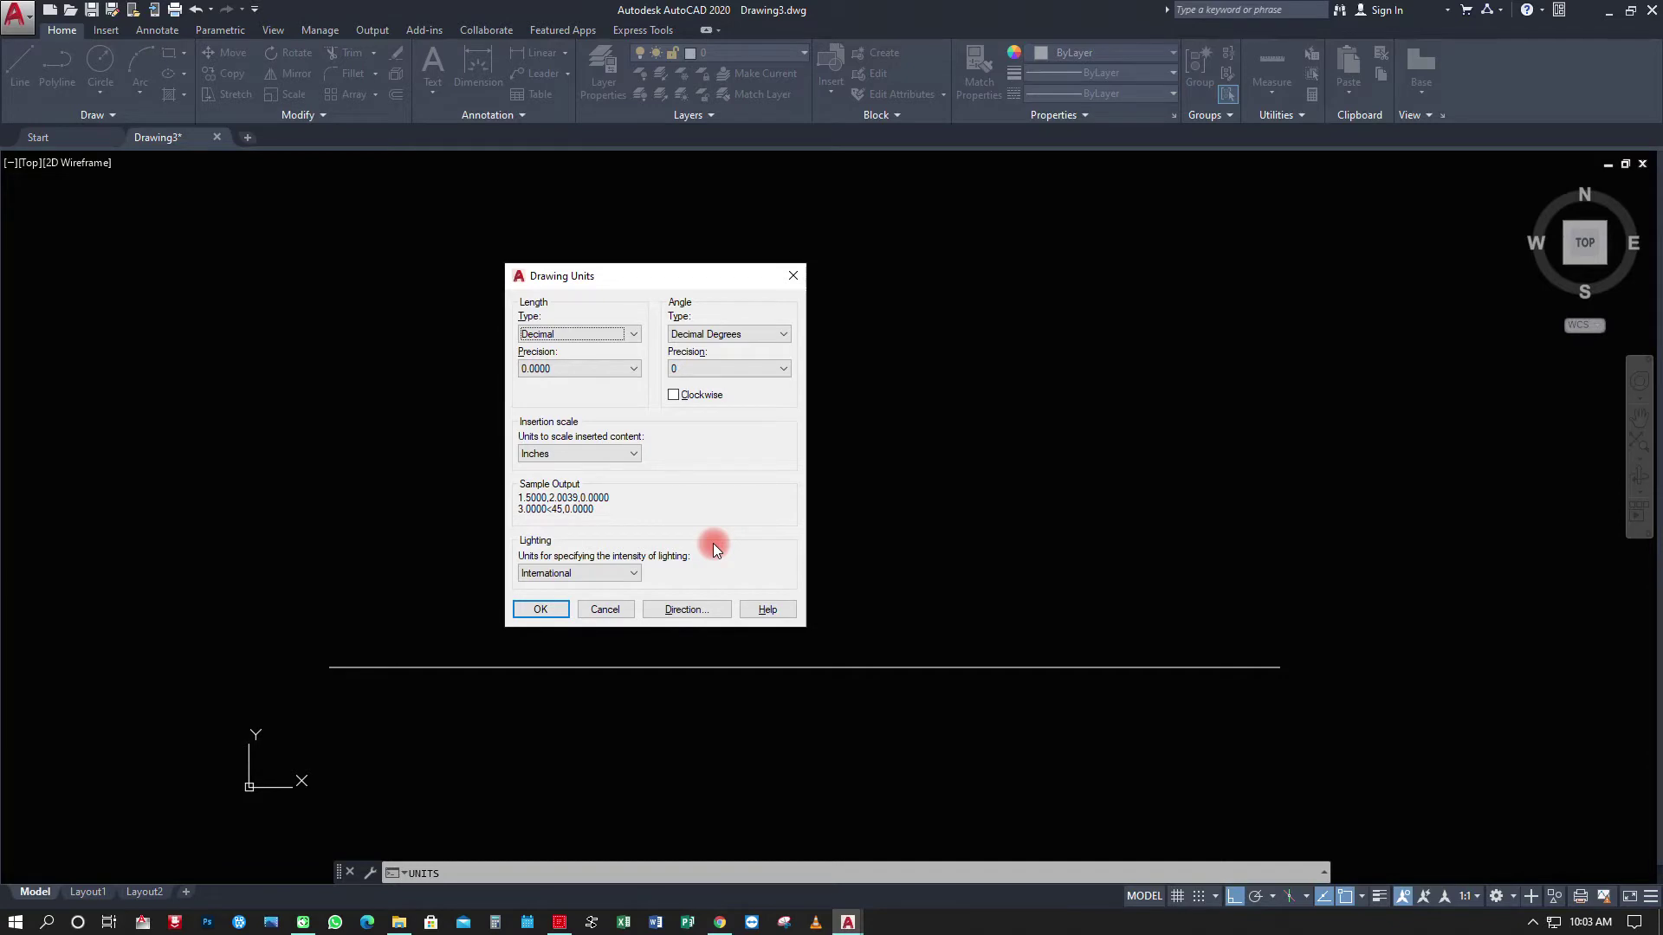
# Set length precision to 0 and insertion scale units to Millimeters.
pyautogui.click(632, 368)
pyautogui.click(542, 382)
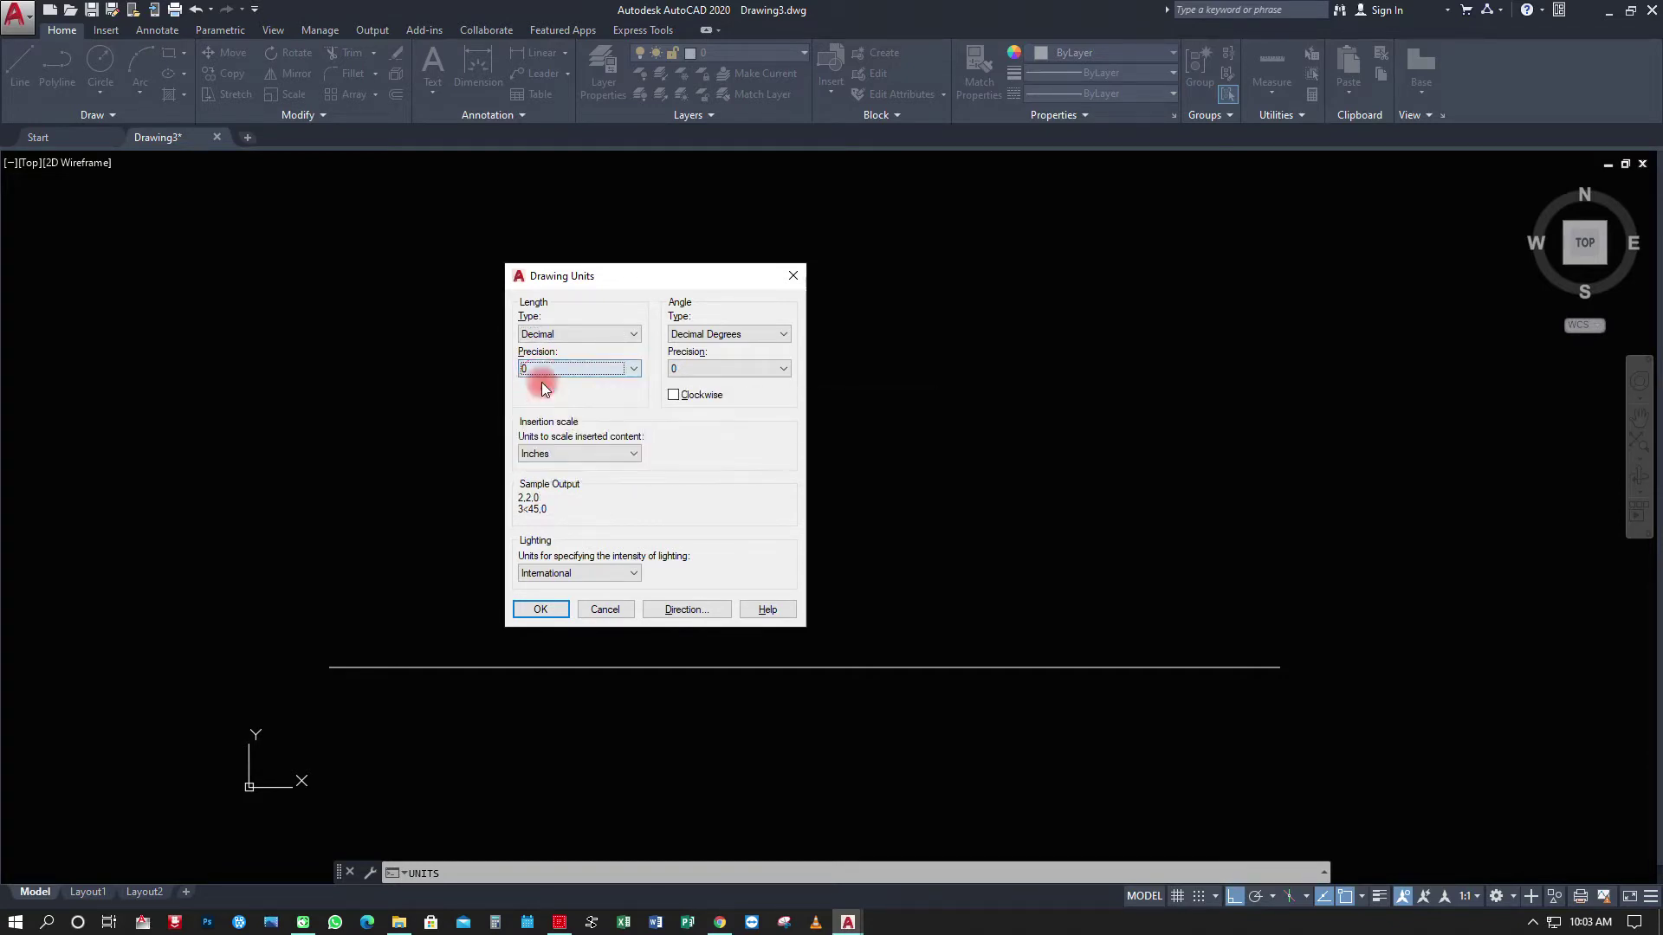
pyautogui.click(613, 454)
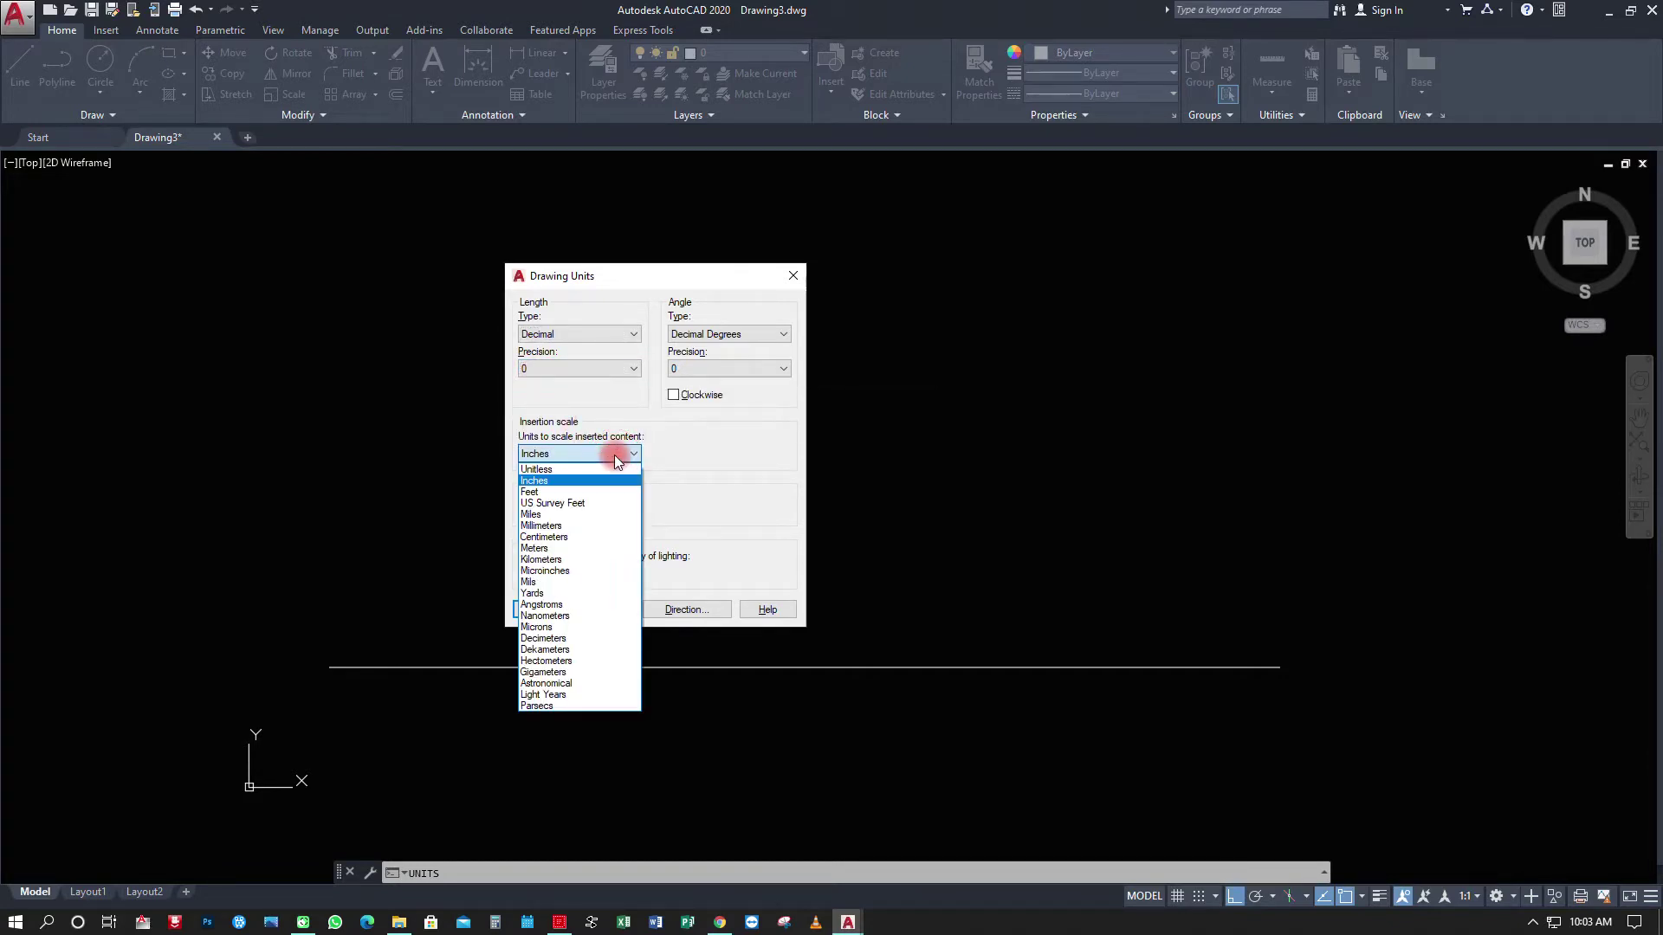
pyautogui.click(578, 525)
pyautogui.click(539, 608)
pyautogui.write('DS')
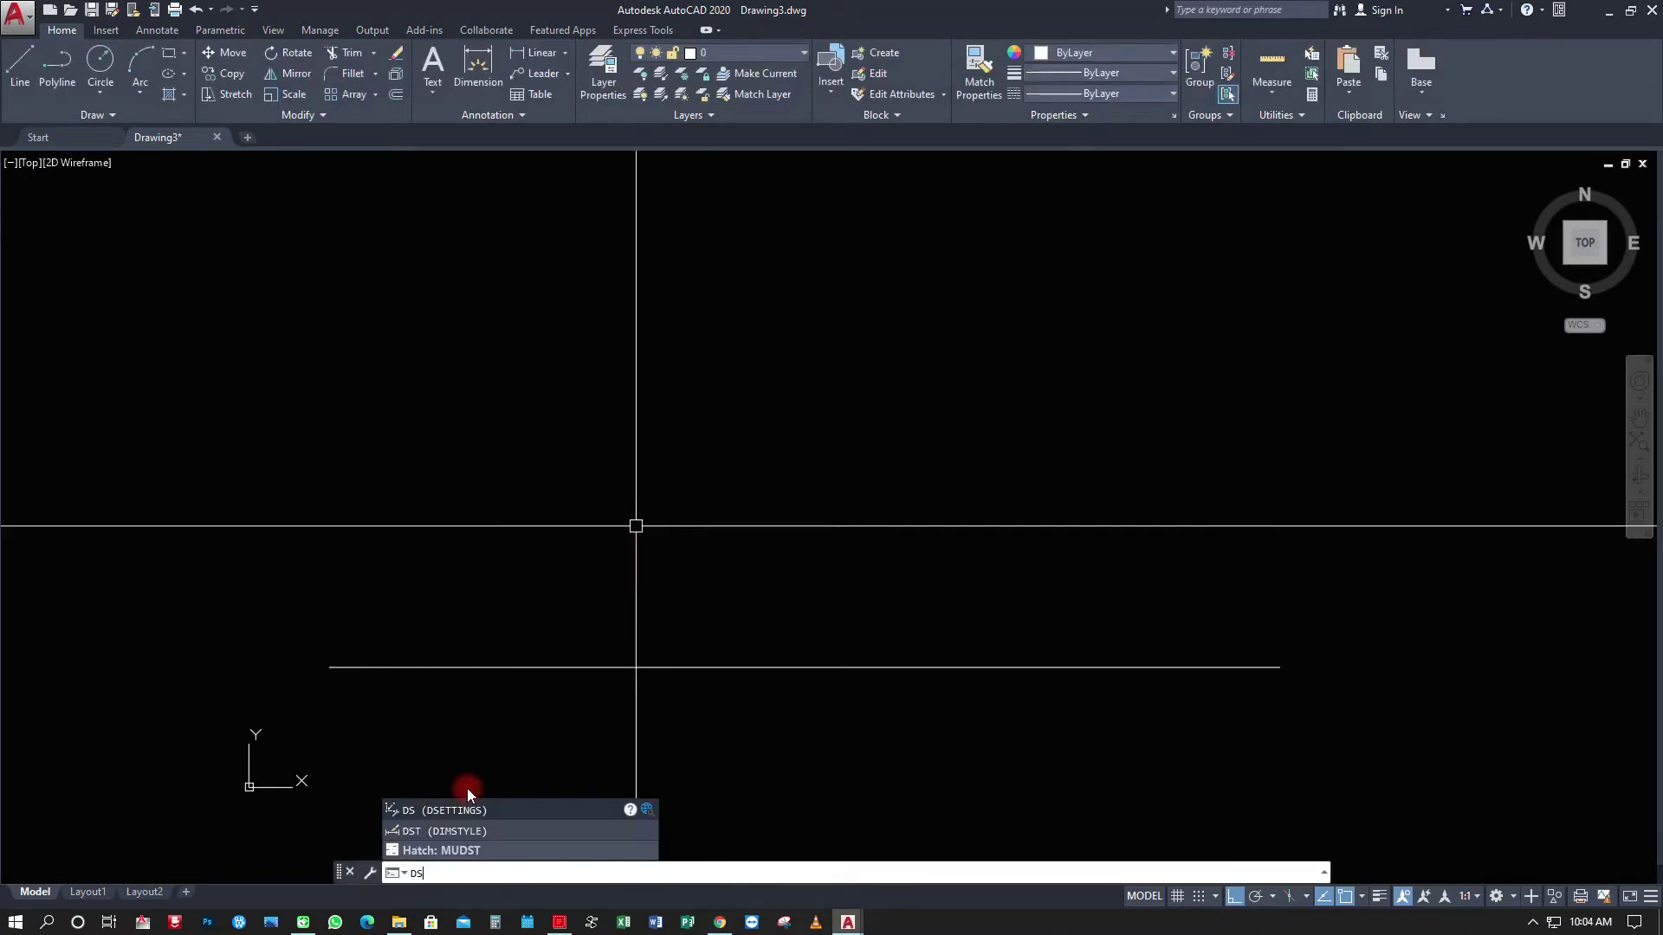
# Tick Endpoint, Midpoint, Center, Quadrant, Intersection, Perpendicular, Tangent, Nearest, Apparent intersection and Parallel snaps.
pyautogui.press('Return')
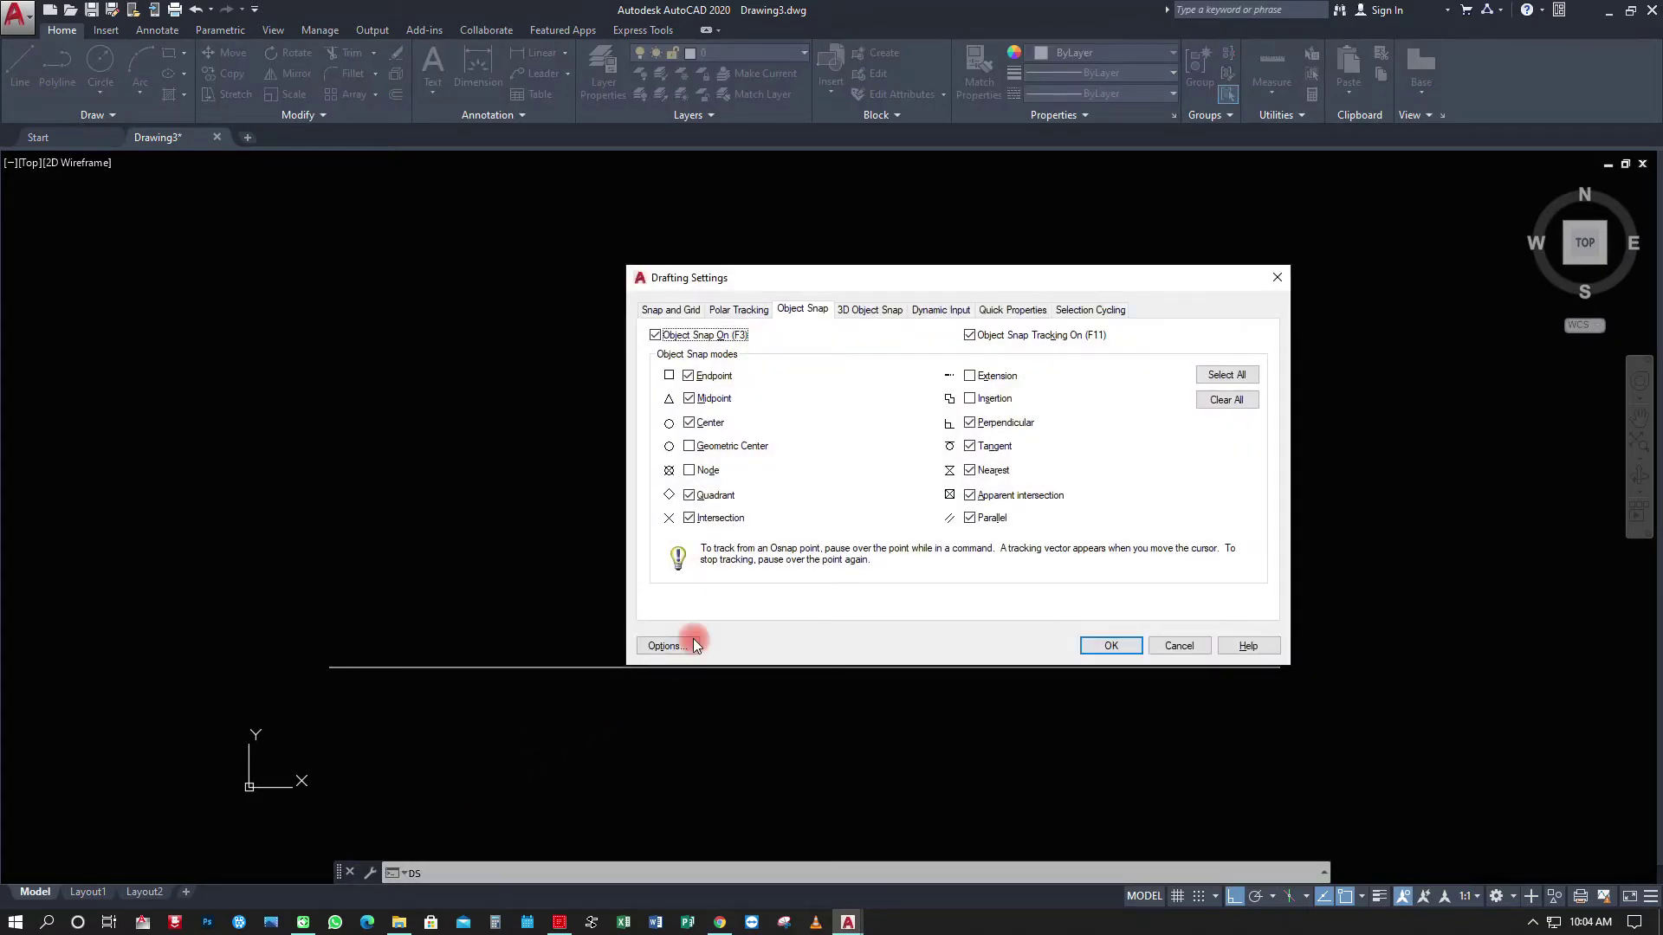
pyautogui.click(689, 376)
pyautogui.click(690, 400)
pyautogui.click(689, 424)
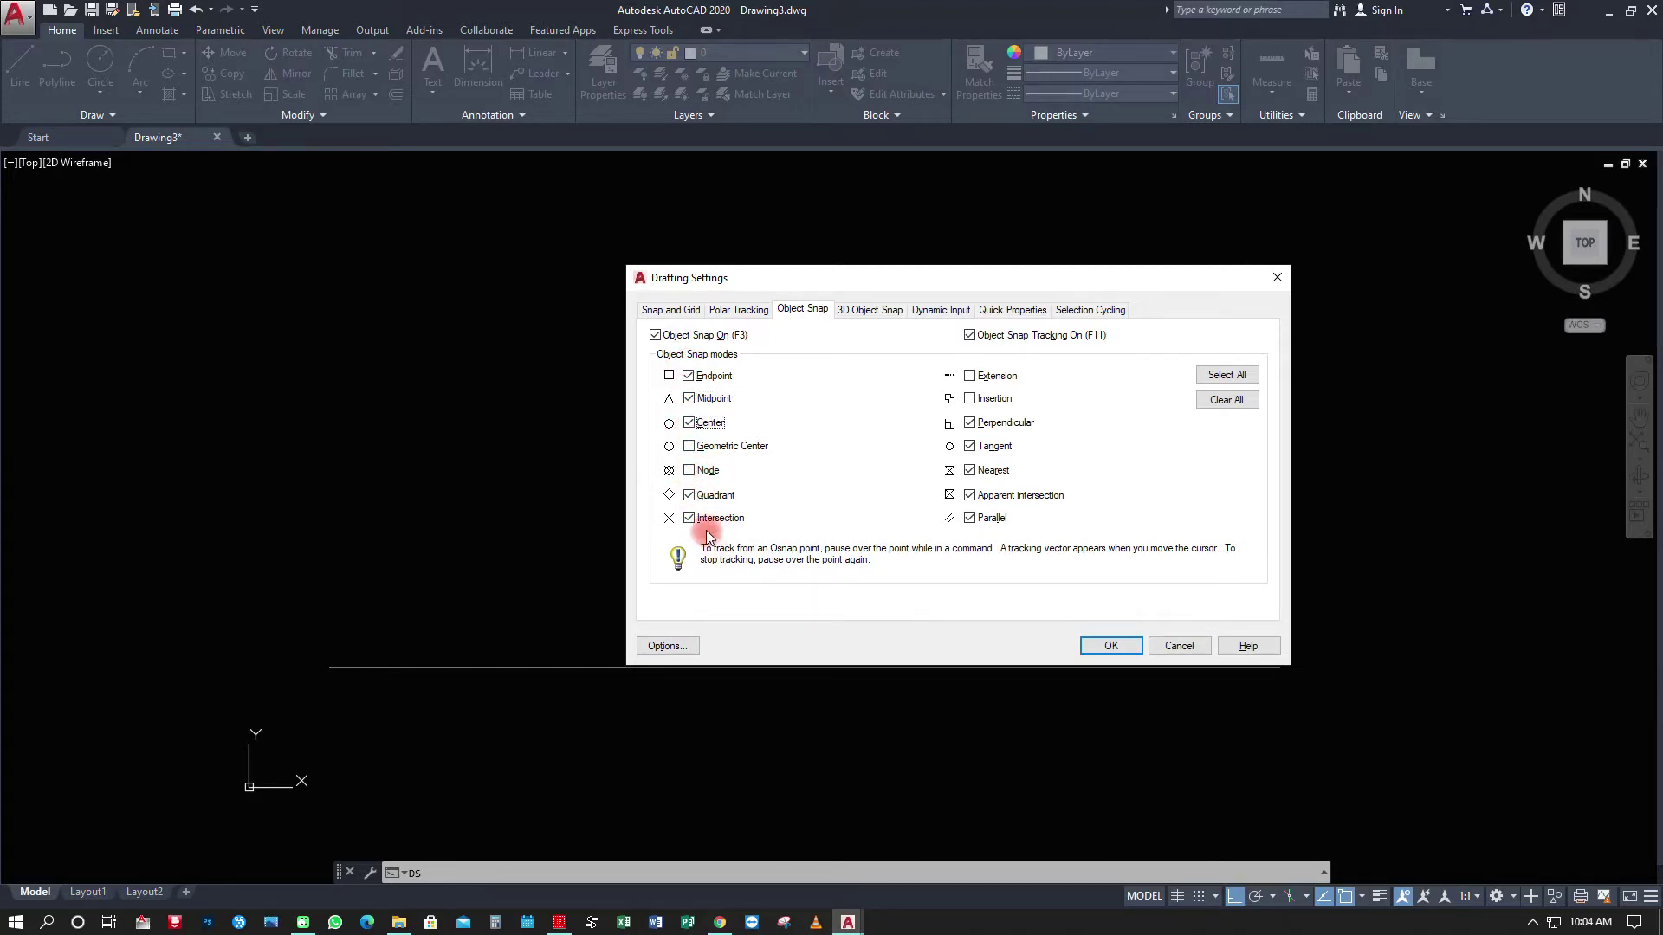
pyautogui.click(690, 495)
pyautogui.click(690, 518)
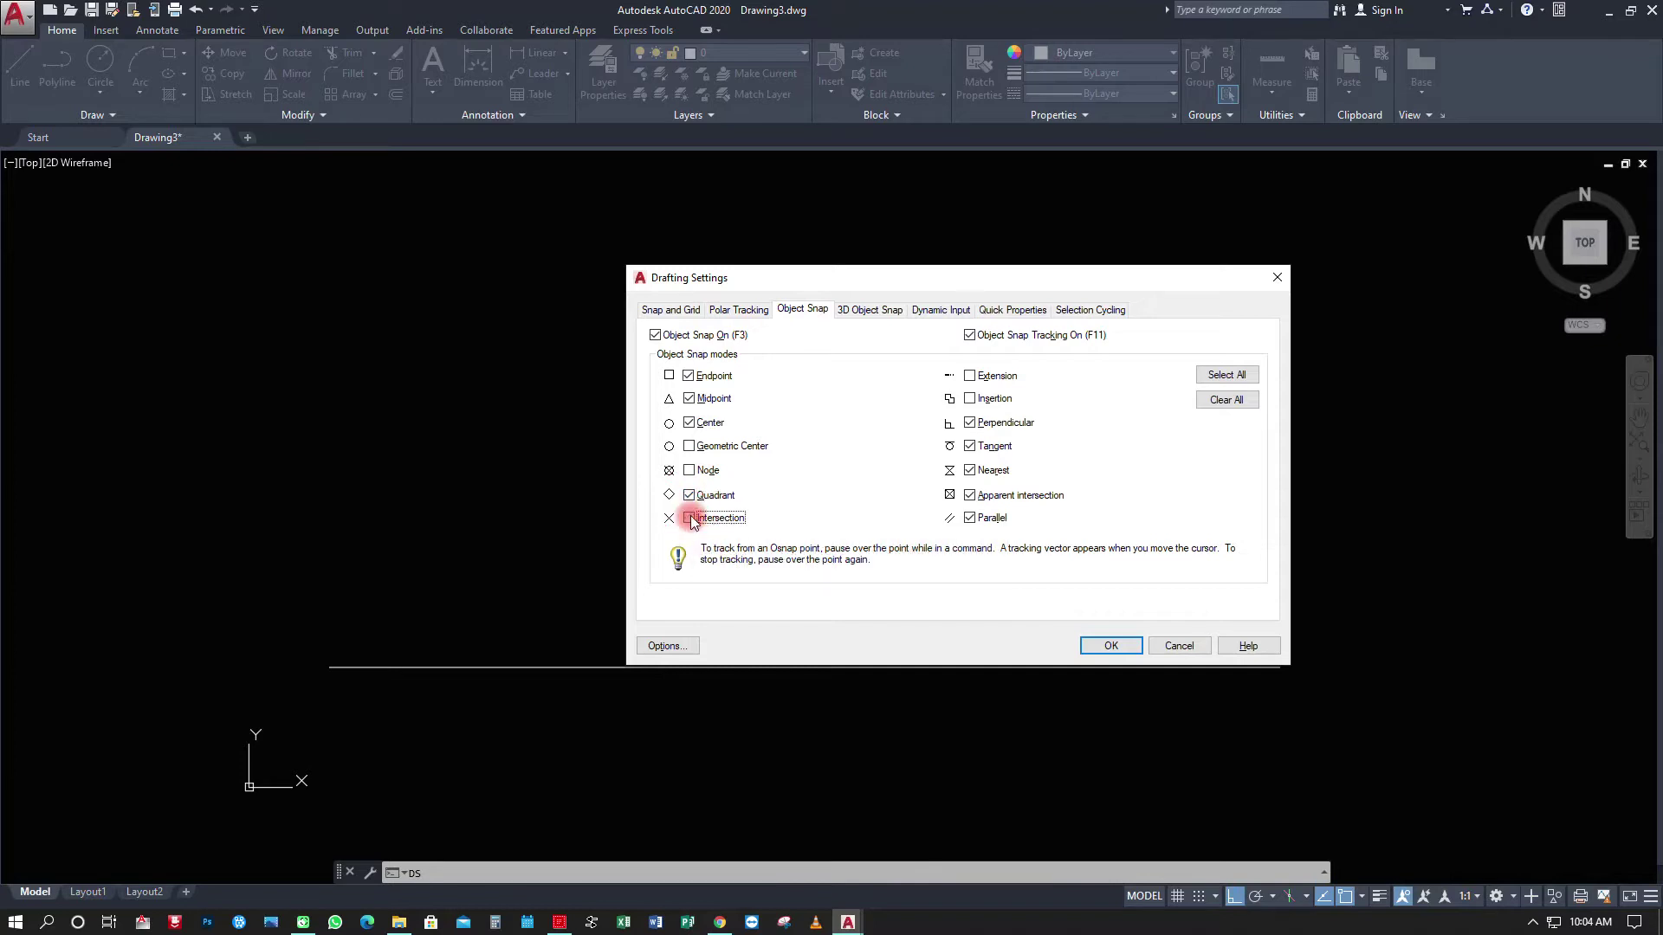
pyautogui.click(970, 423)
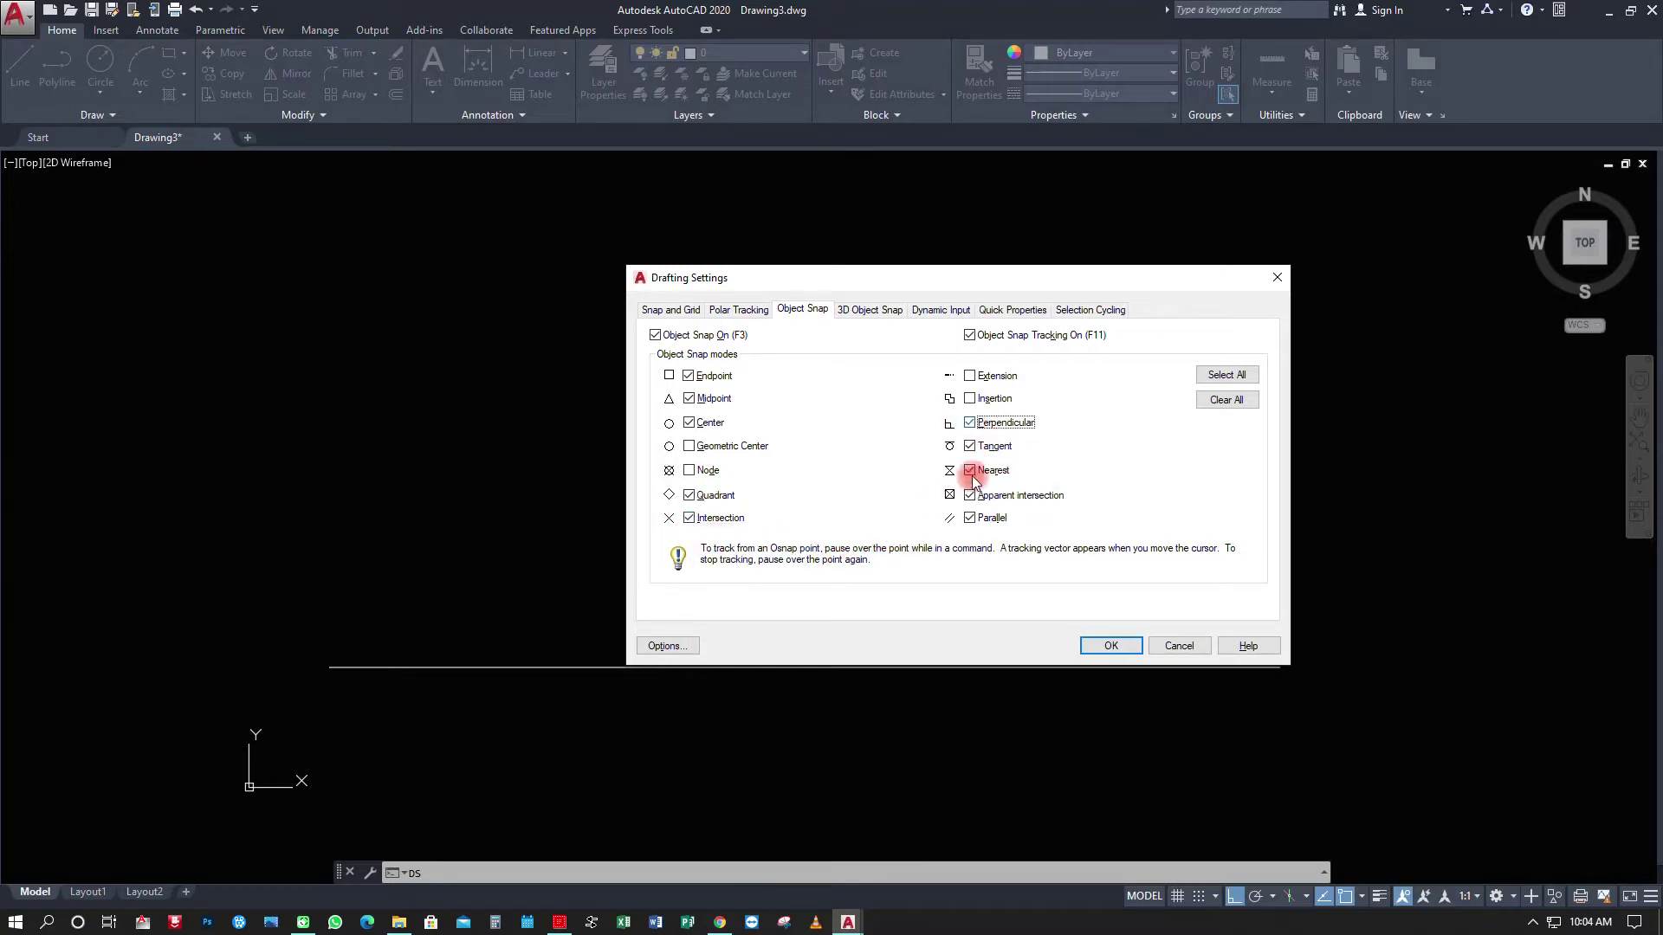
pyautogui.click(970, 446)
pyautogui.click(970, 470)
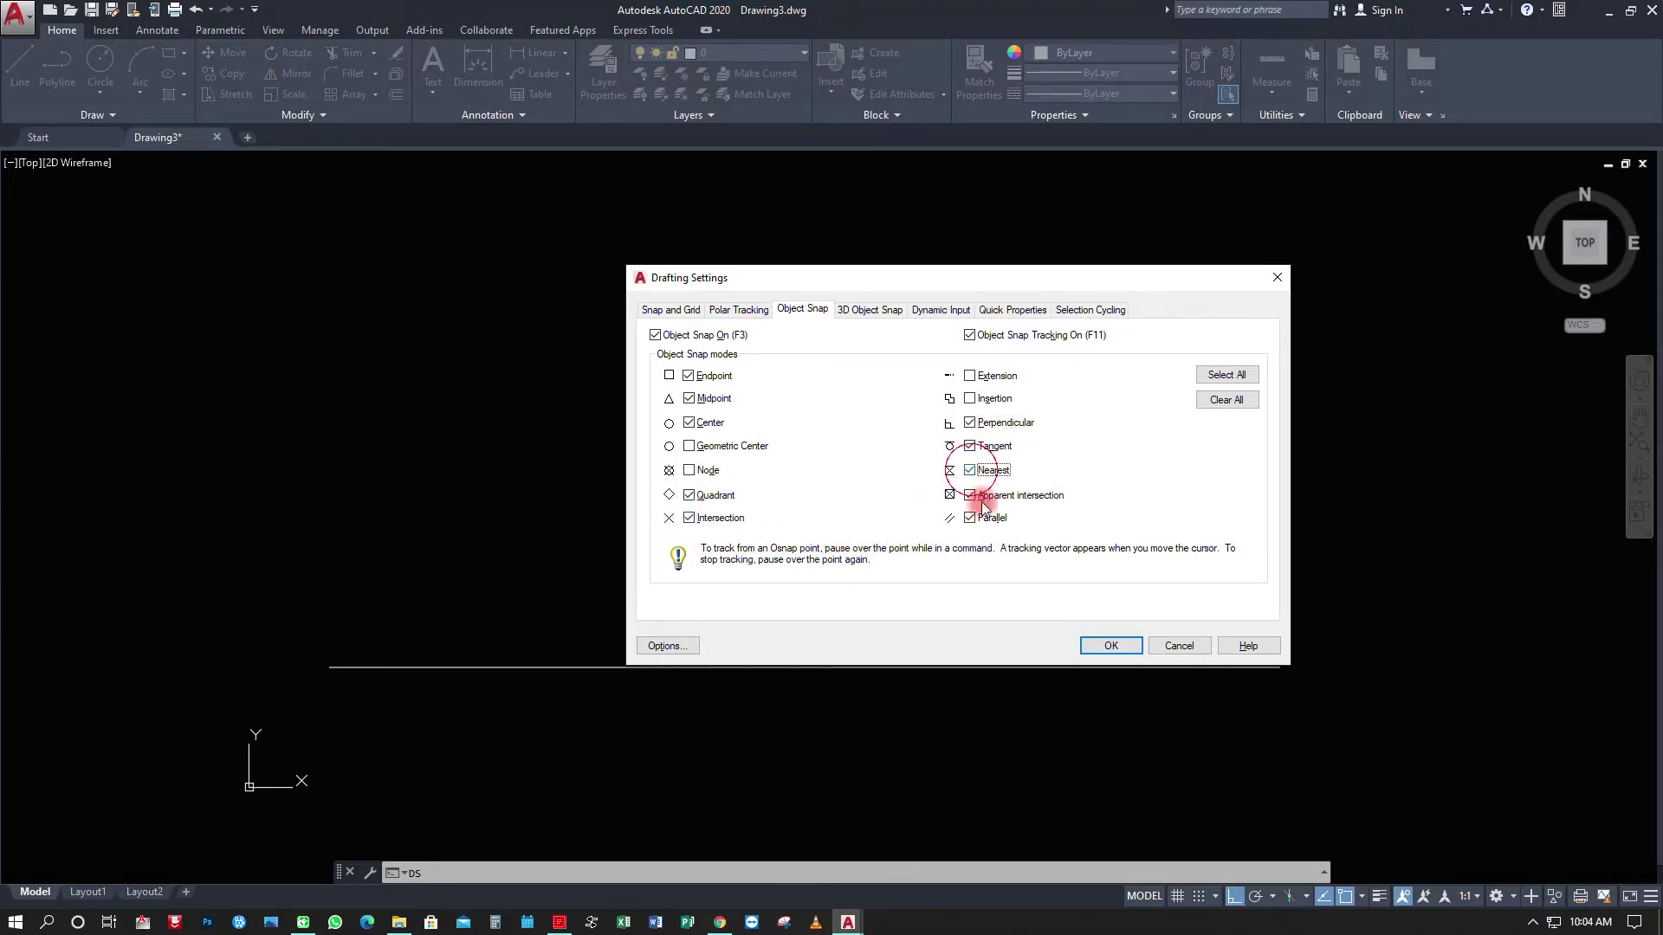
pyautogui.click(971, 495)
pyautogui.click(970, 518)
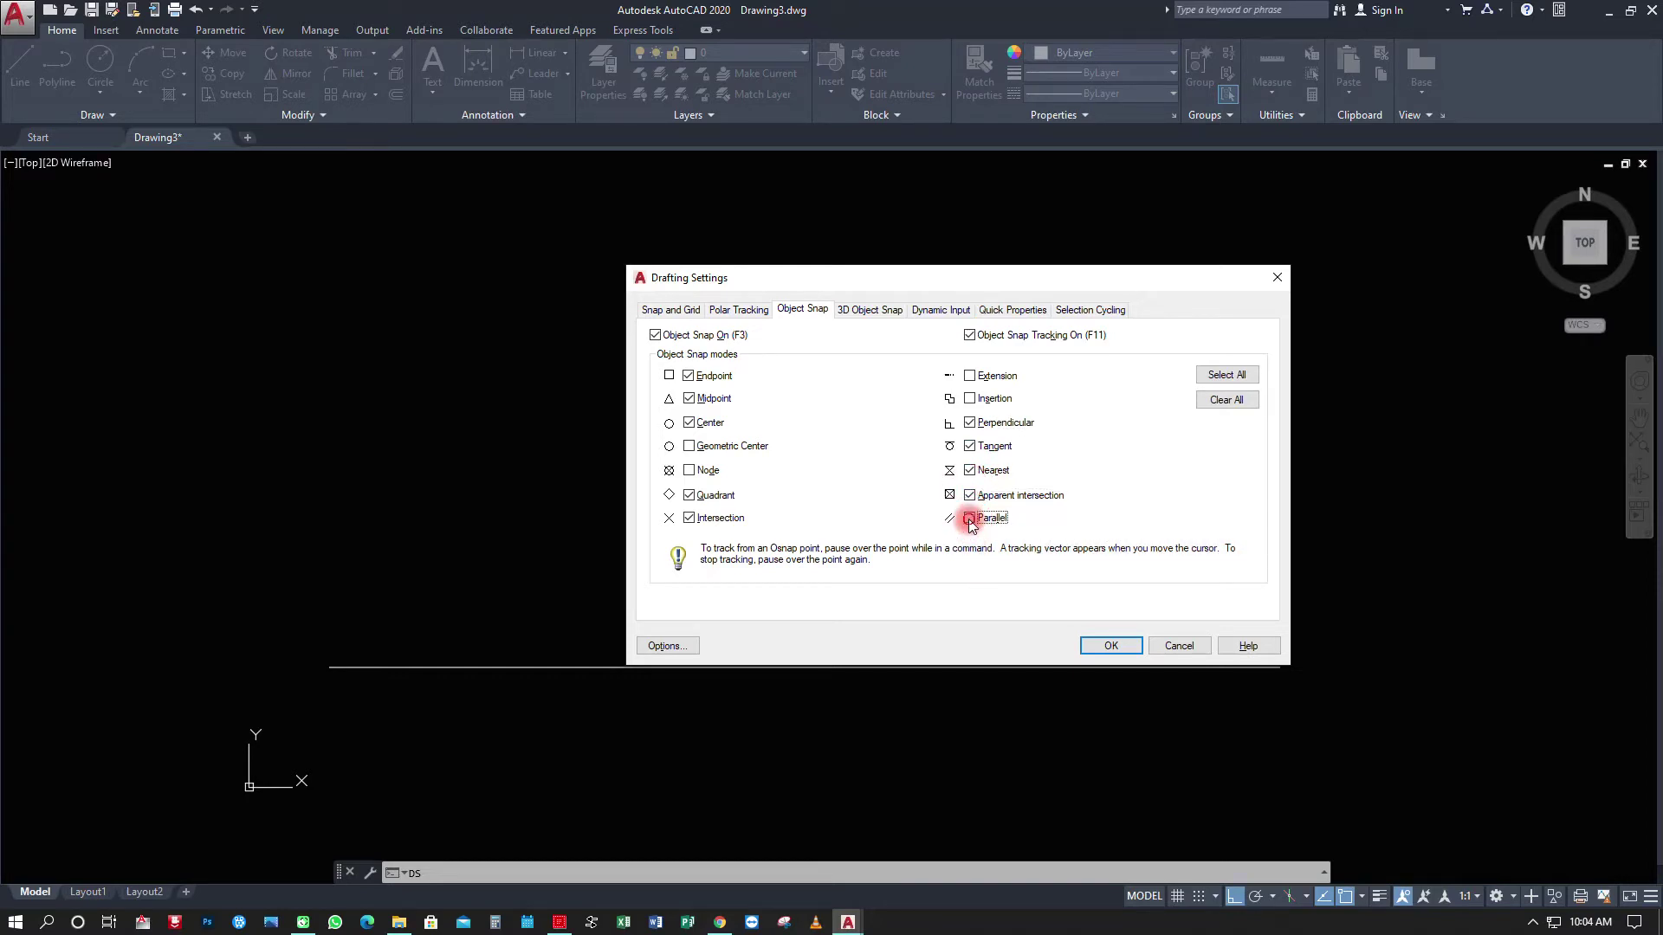
pyautogui.click(1111, 646)
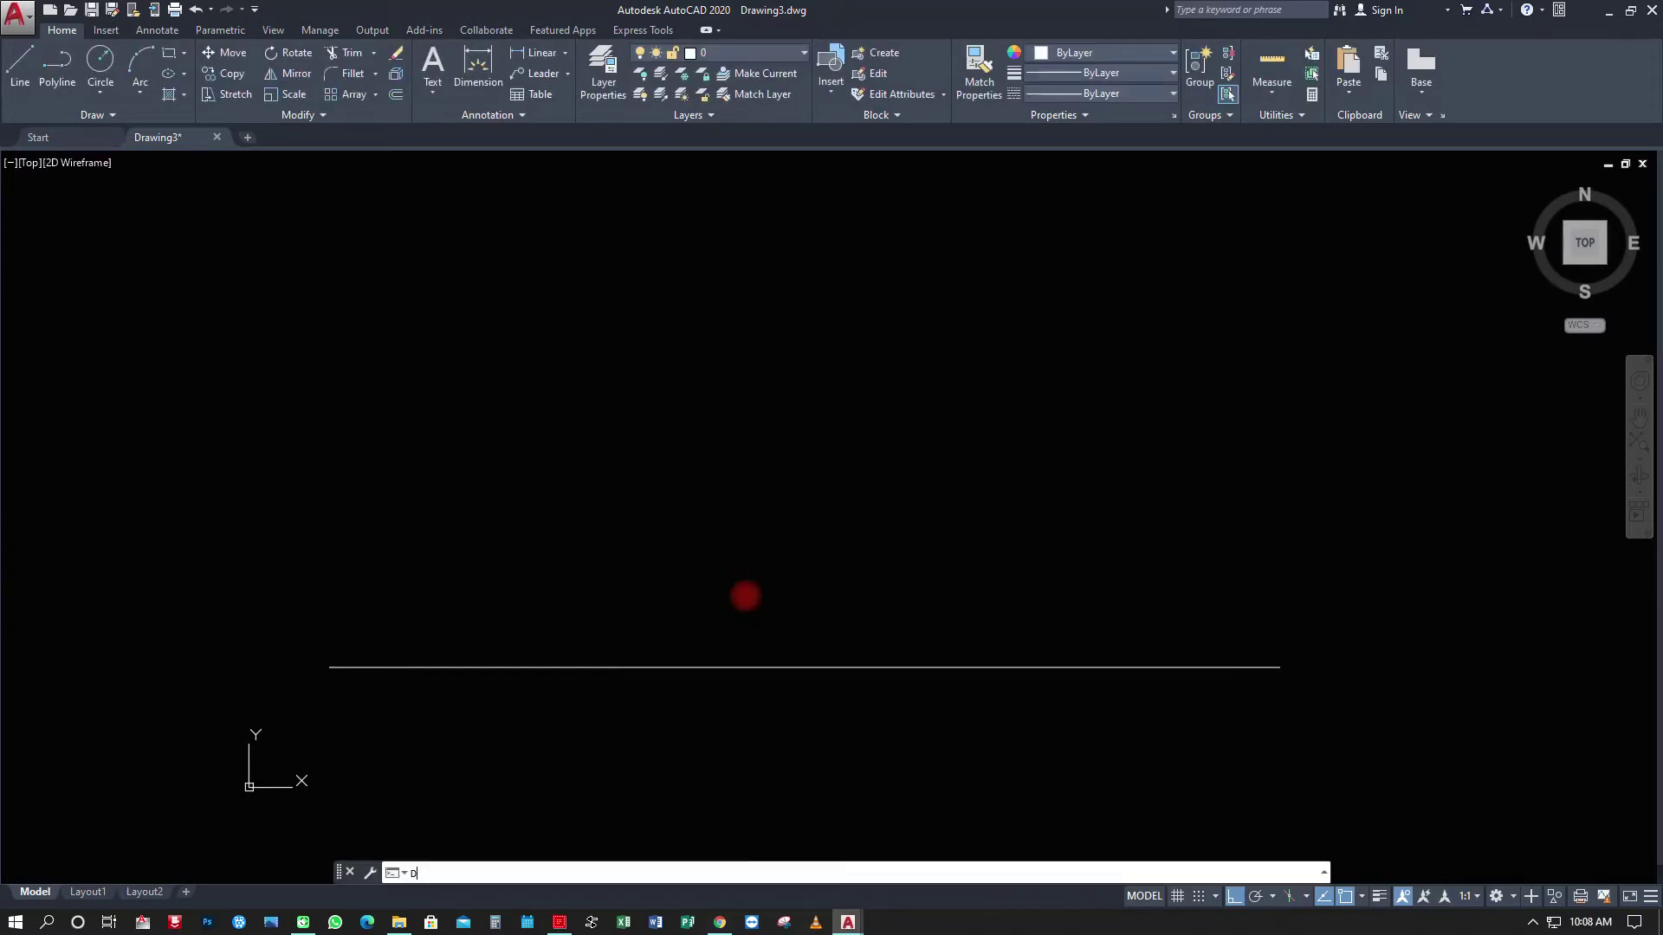
# In the Dimension Style Manager, create style PRACTICE-101 from Standard, replacing 'Copy of Standard'.
pyautogui.write('d')
pyautogui.press('Return')
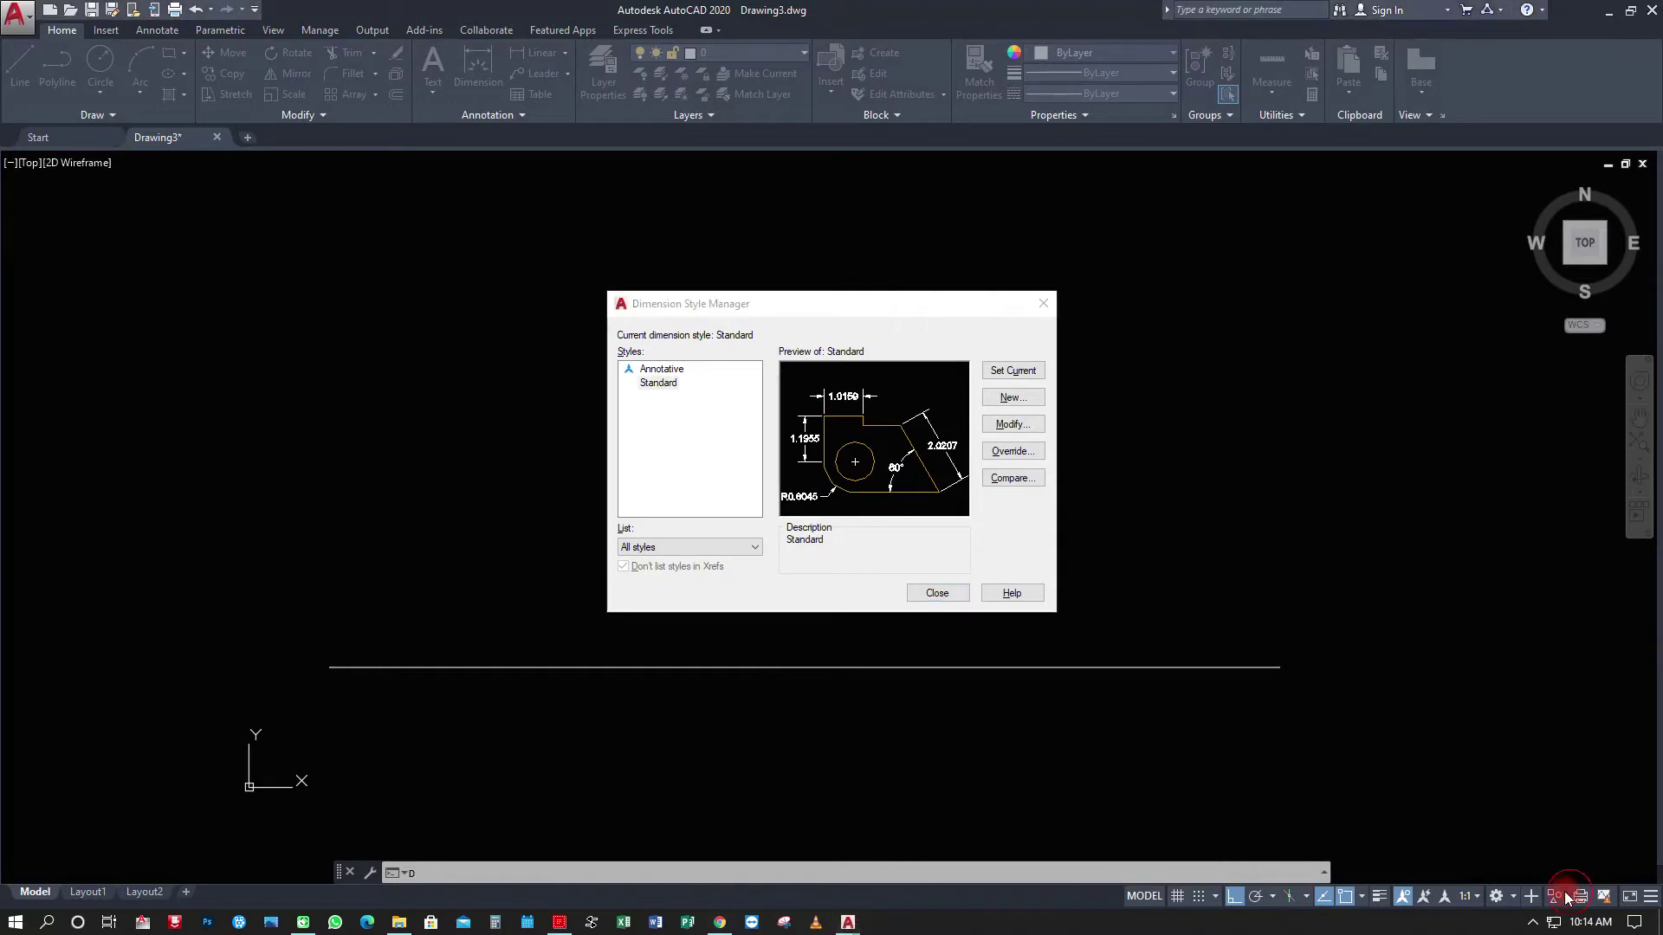
pyautogui.click(541, 535)
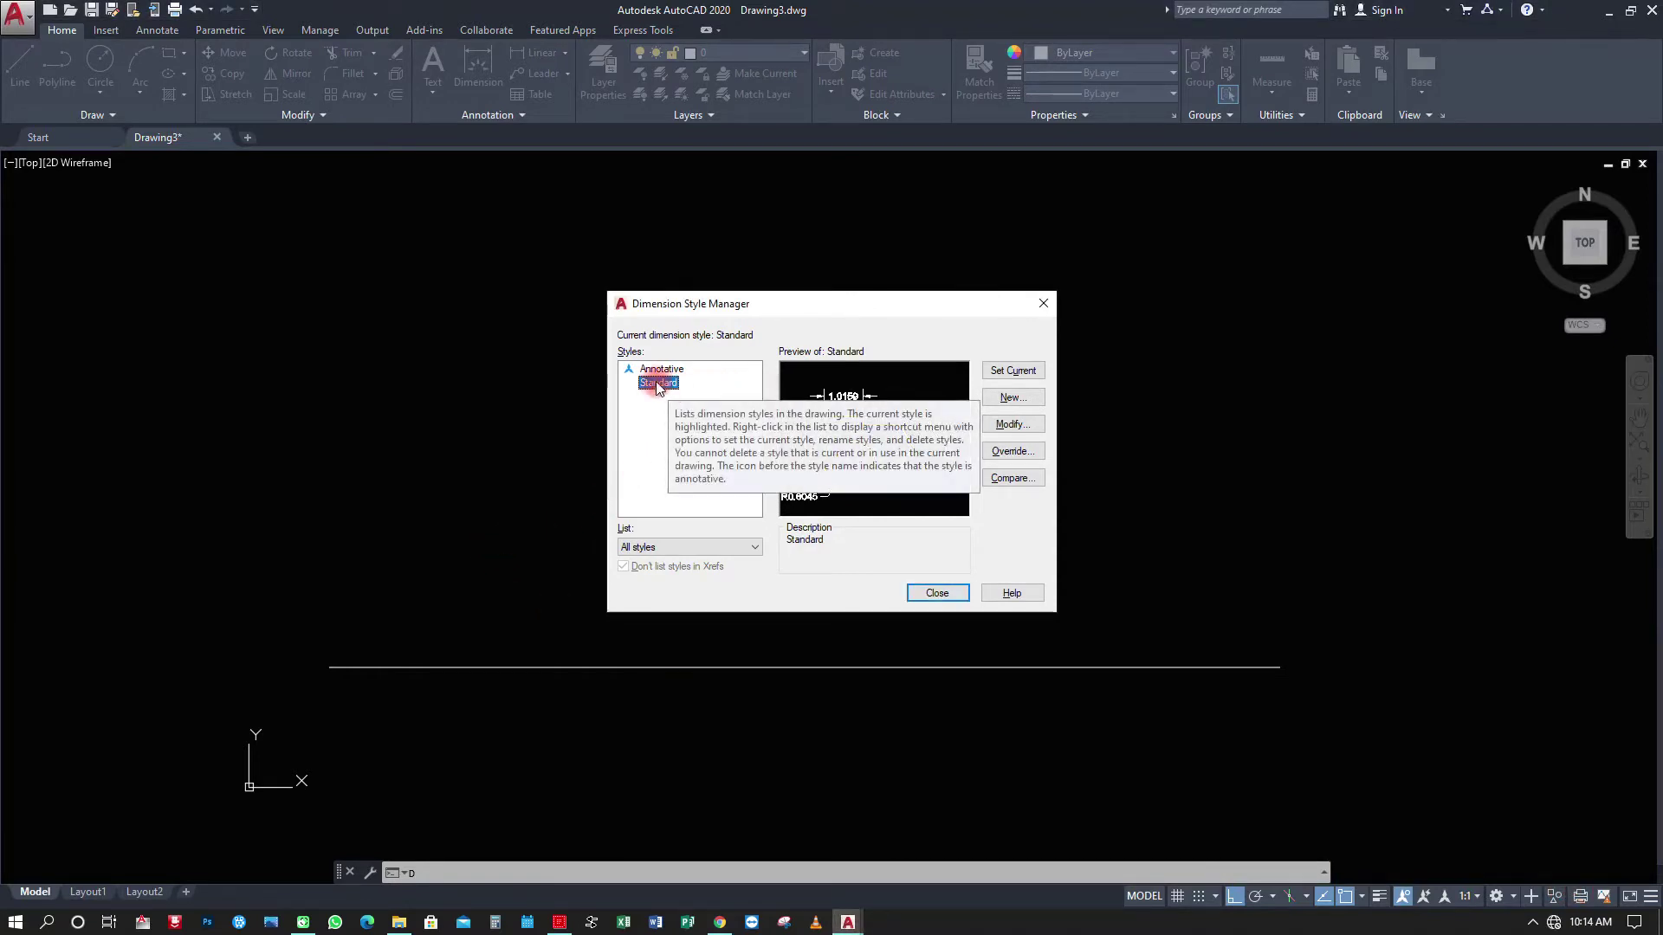
pyautogui.click(1009, 398)
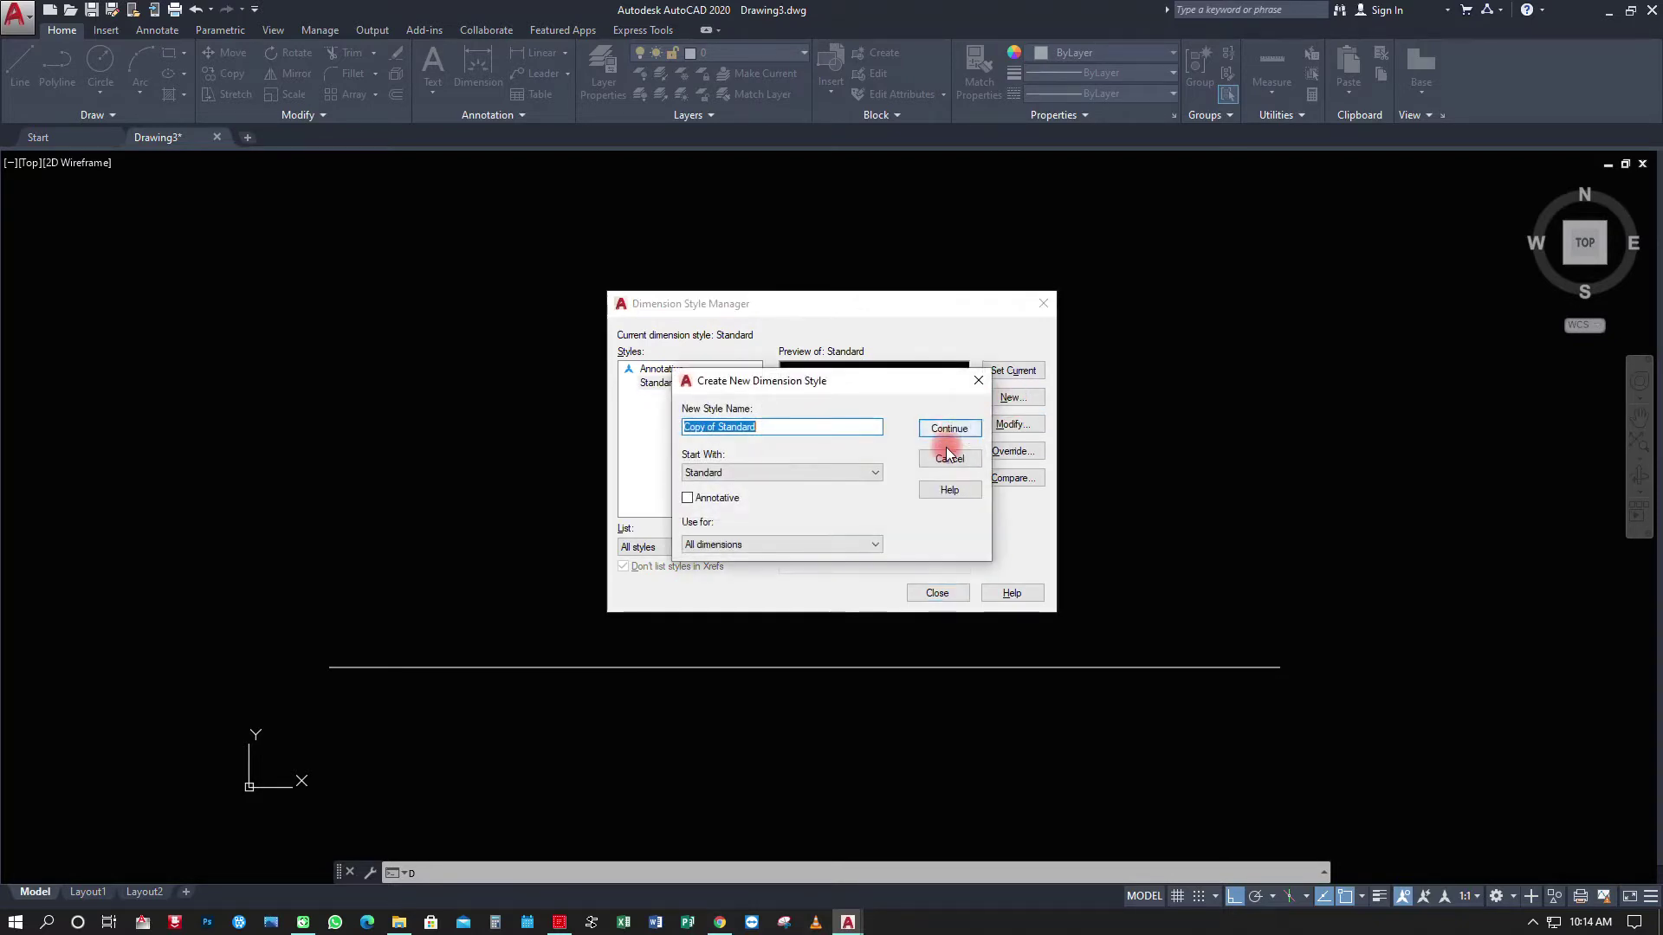
pyautogui.click(791, 425)
pyautogui.moveTo(791, 426); pyautogui.dragTo(658, 428)
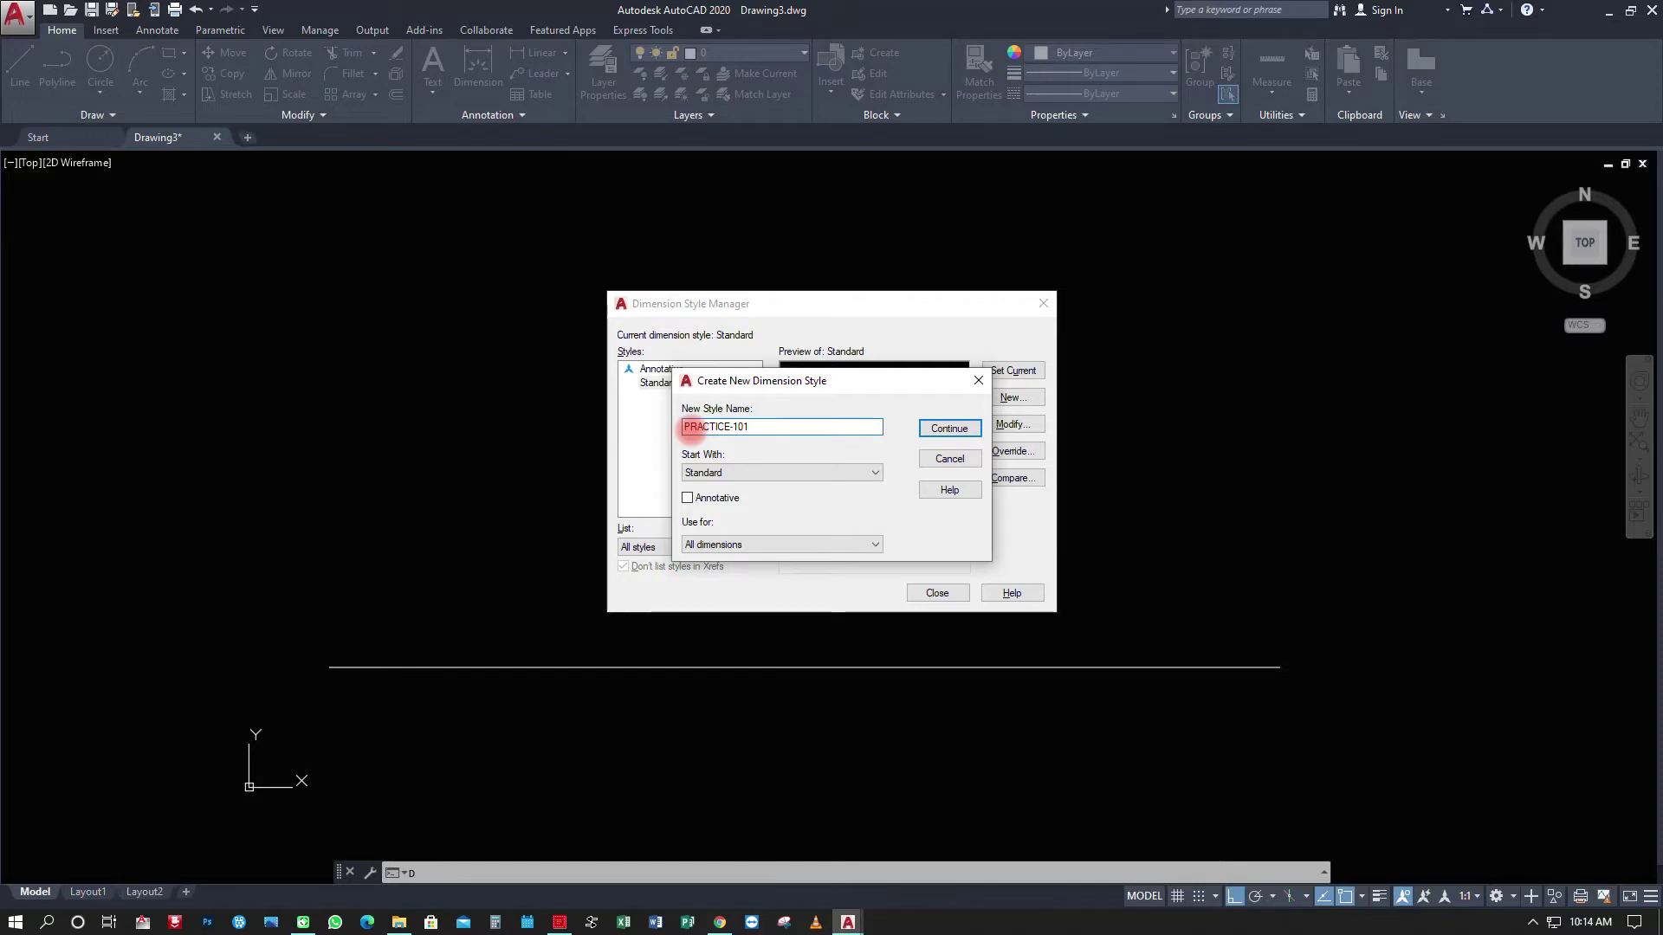
pyautogui.click(948, 430)
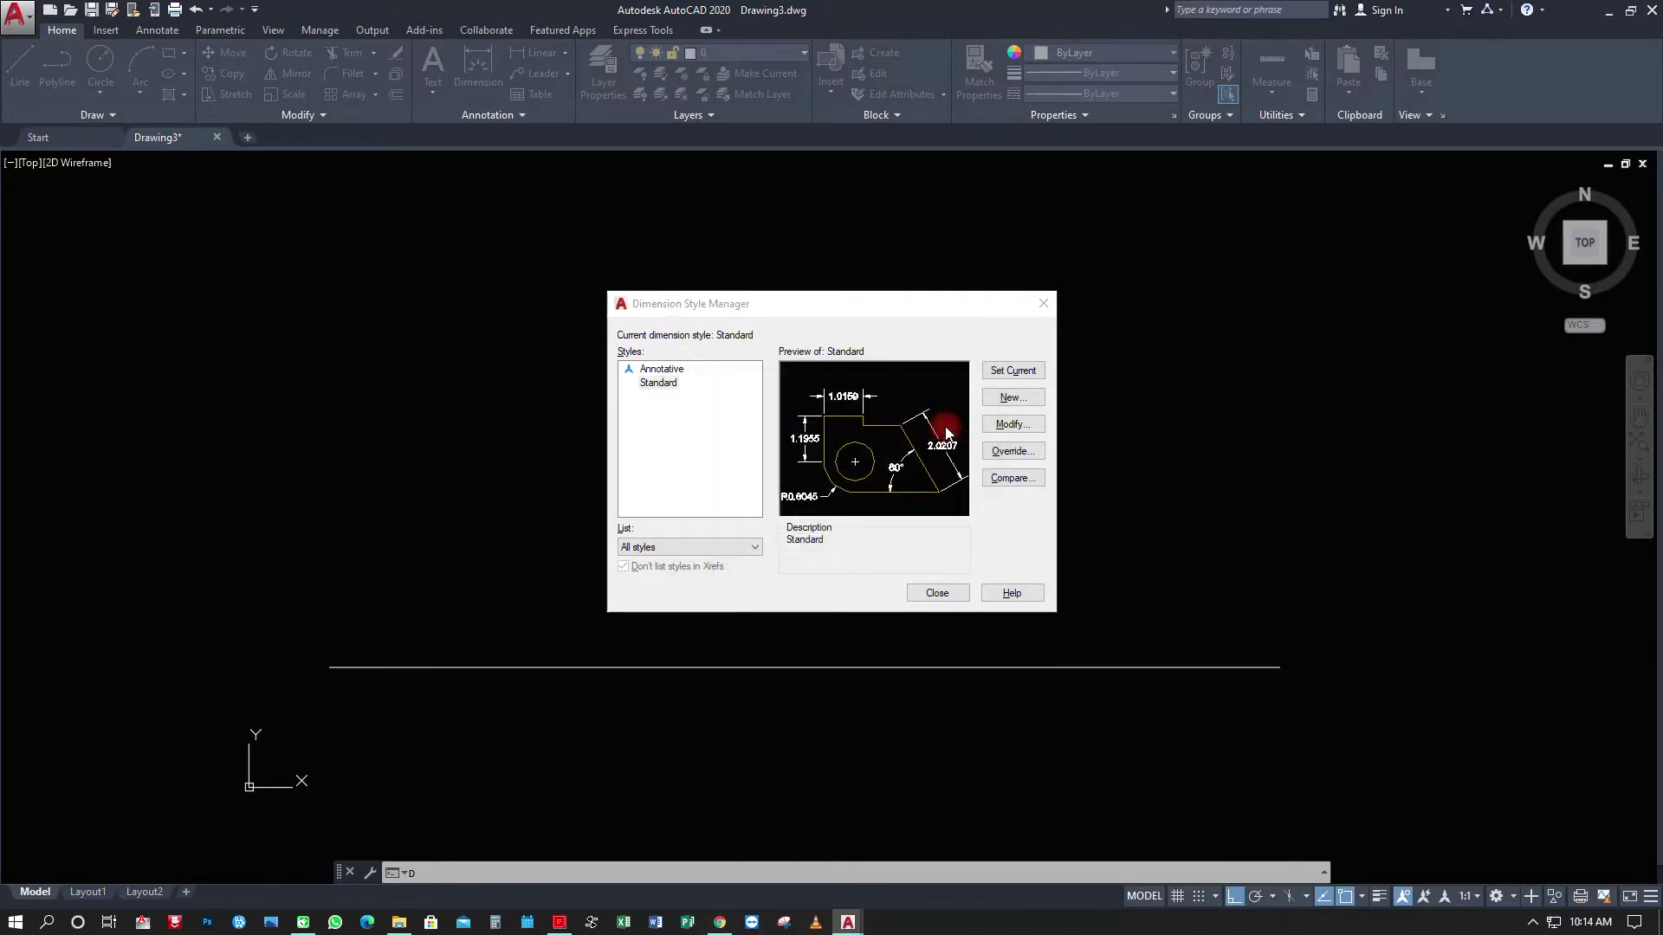
# Set text height 20, text aligned with the dimension line, and offset 5.
pyautogui.click(734, 282)
pyautogui.click(792, 409)
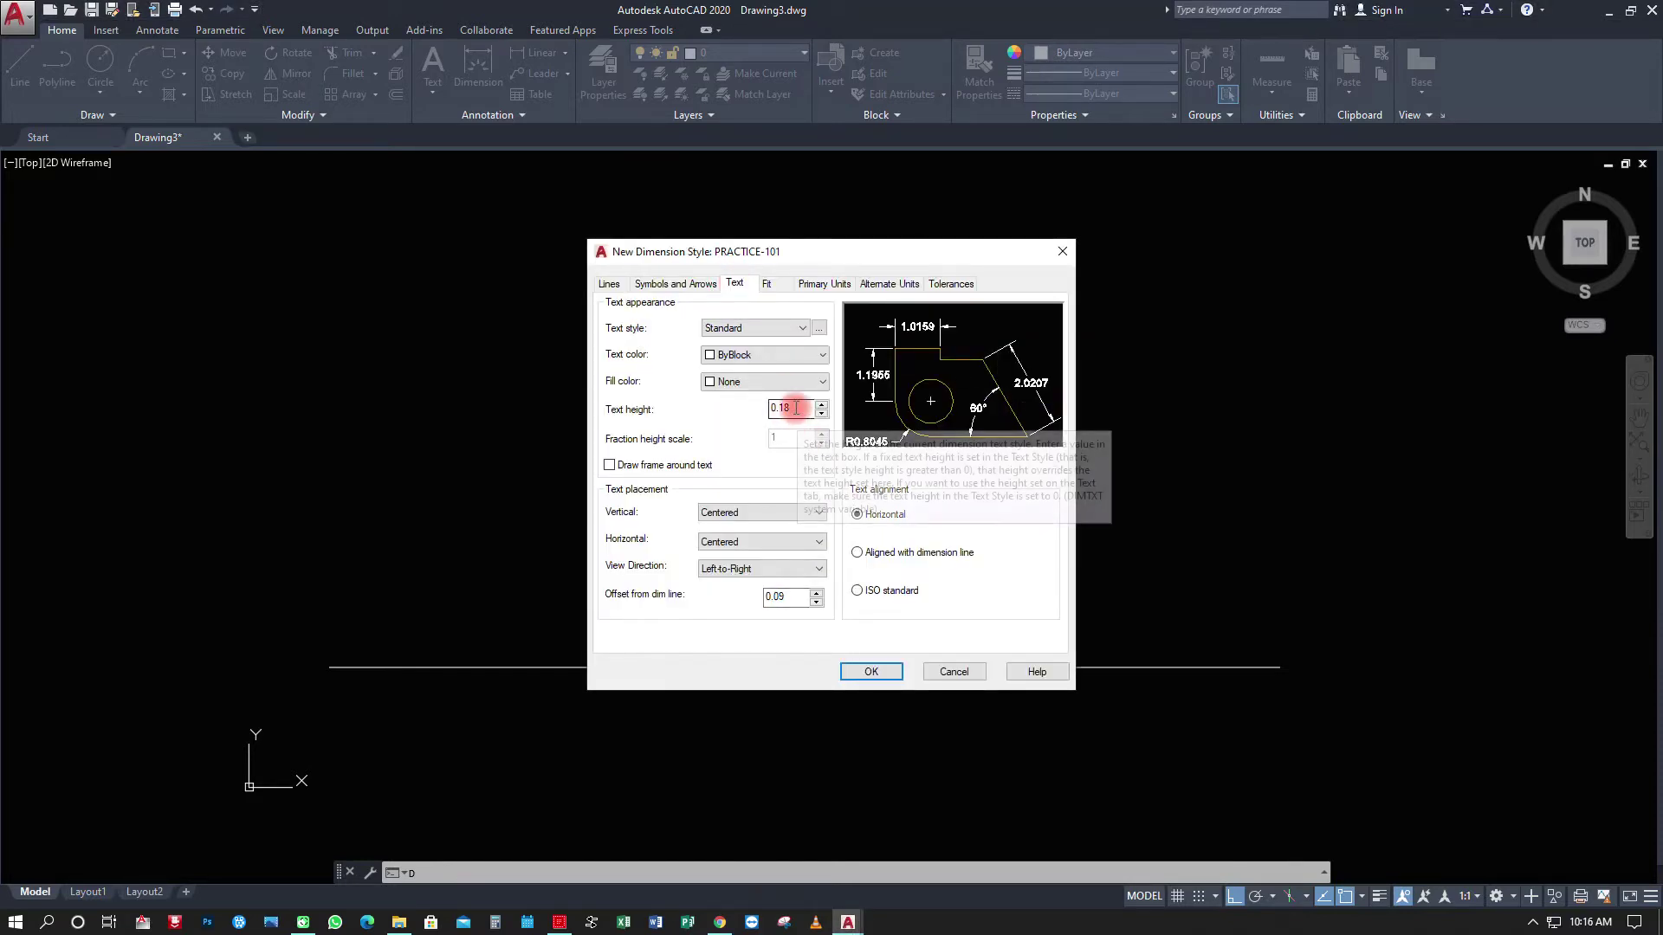
pyautogui.moveTo(796, 407); pyautogui.dragTo(708, 417)
pyautogui.write('20')
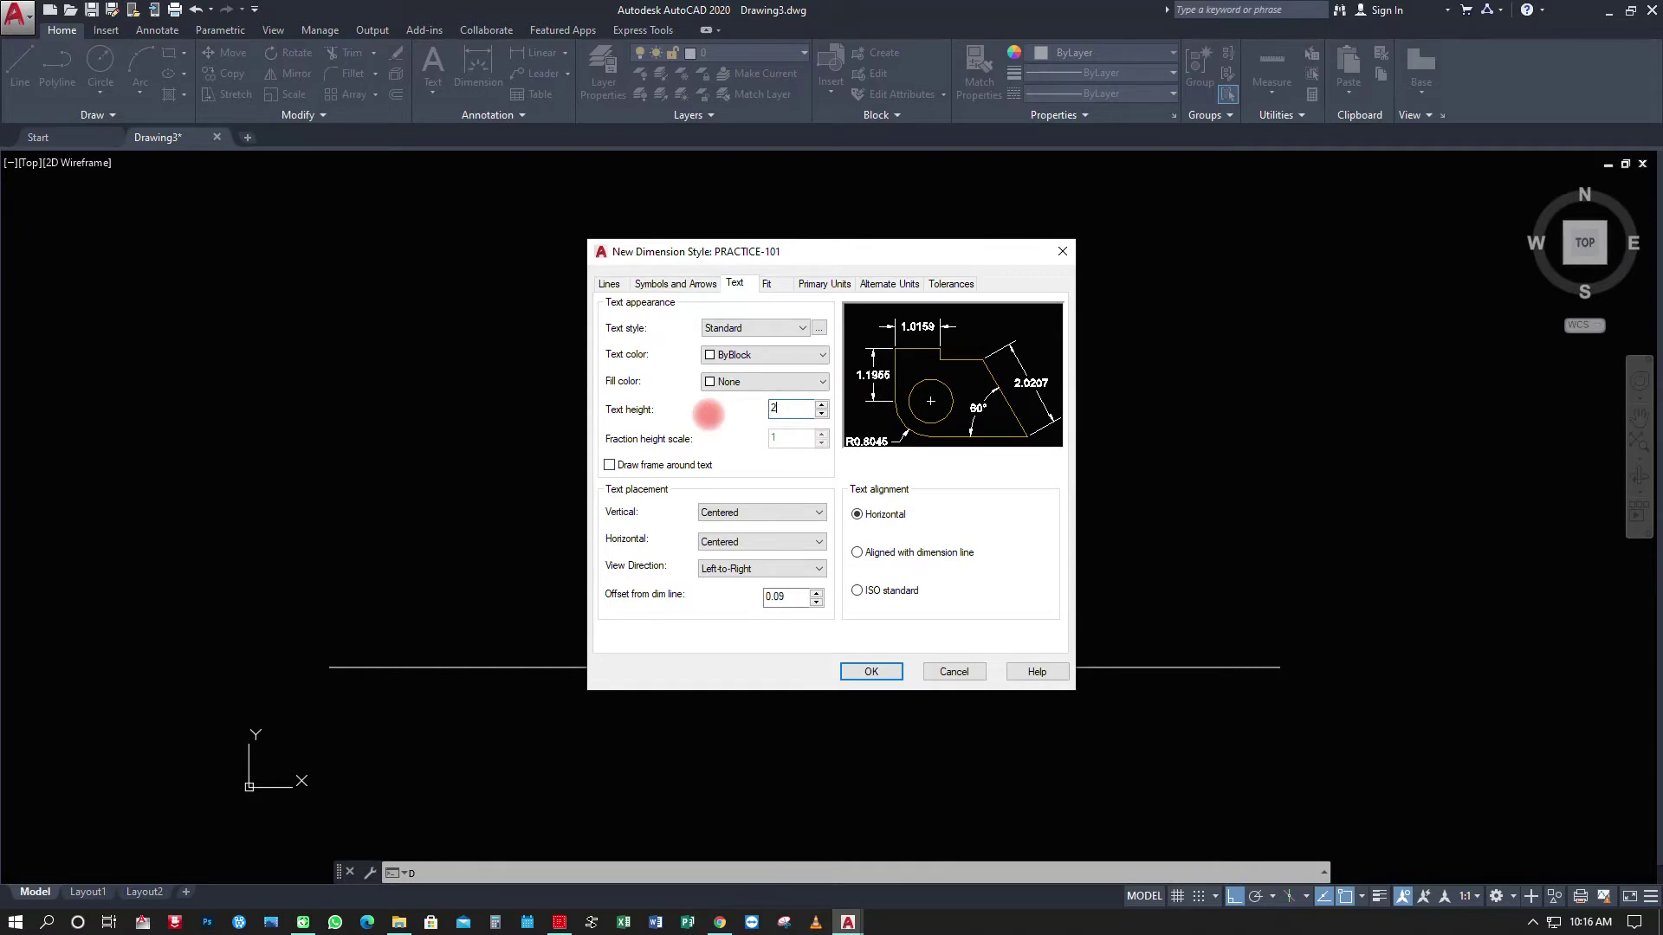
pyautogui.click(857, 553)
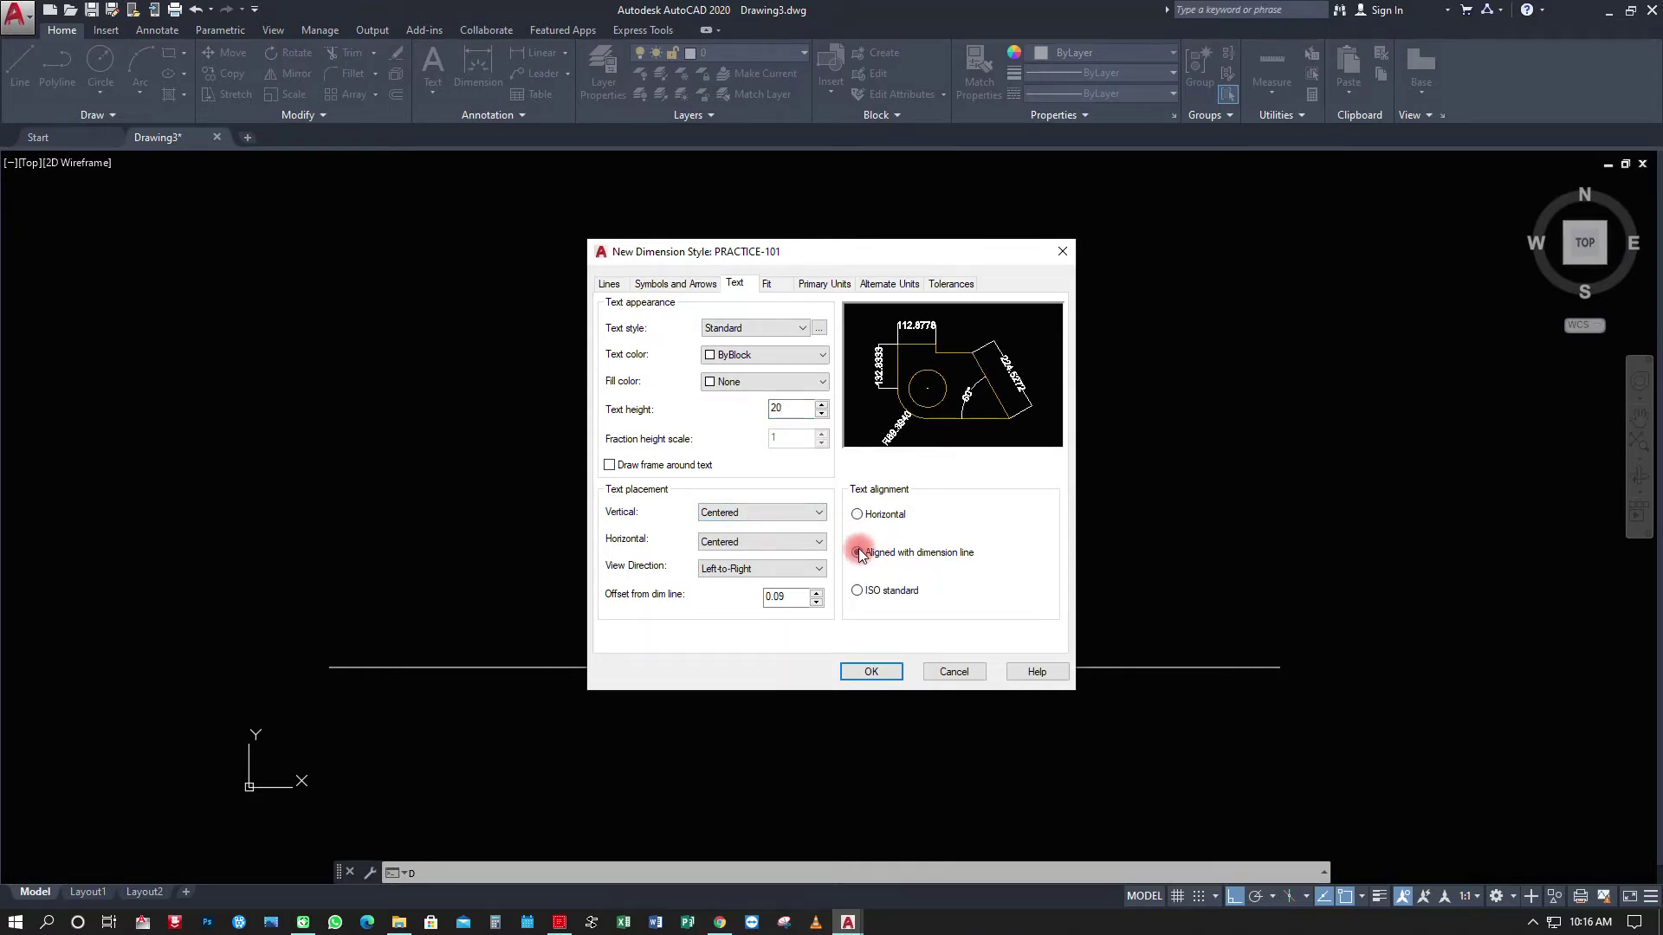
pyautogui.moveTo(795, 601); pyautogui.dragTo(738, 609)
pyautogui.write('5')
# Set baseline spacing, extend beyond dim lines, and offset from origin all to 5.
pyautogui.click(694, 286)
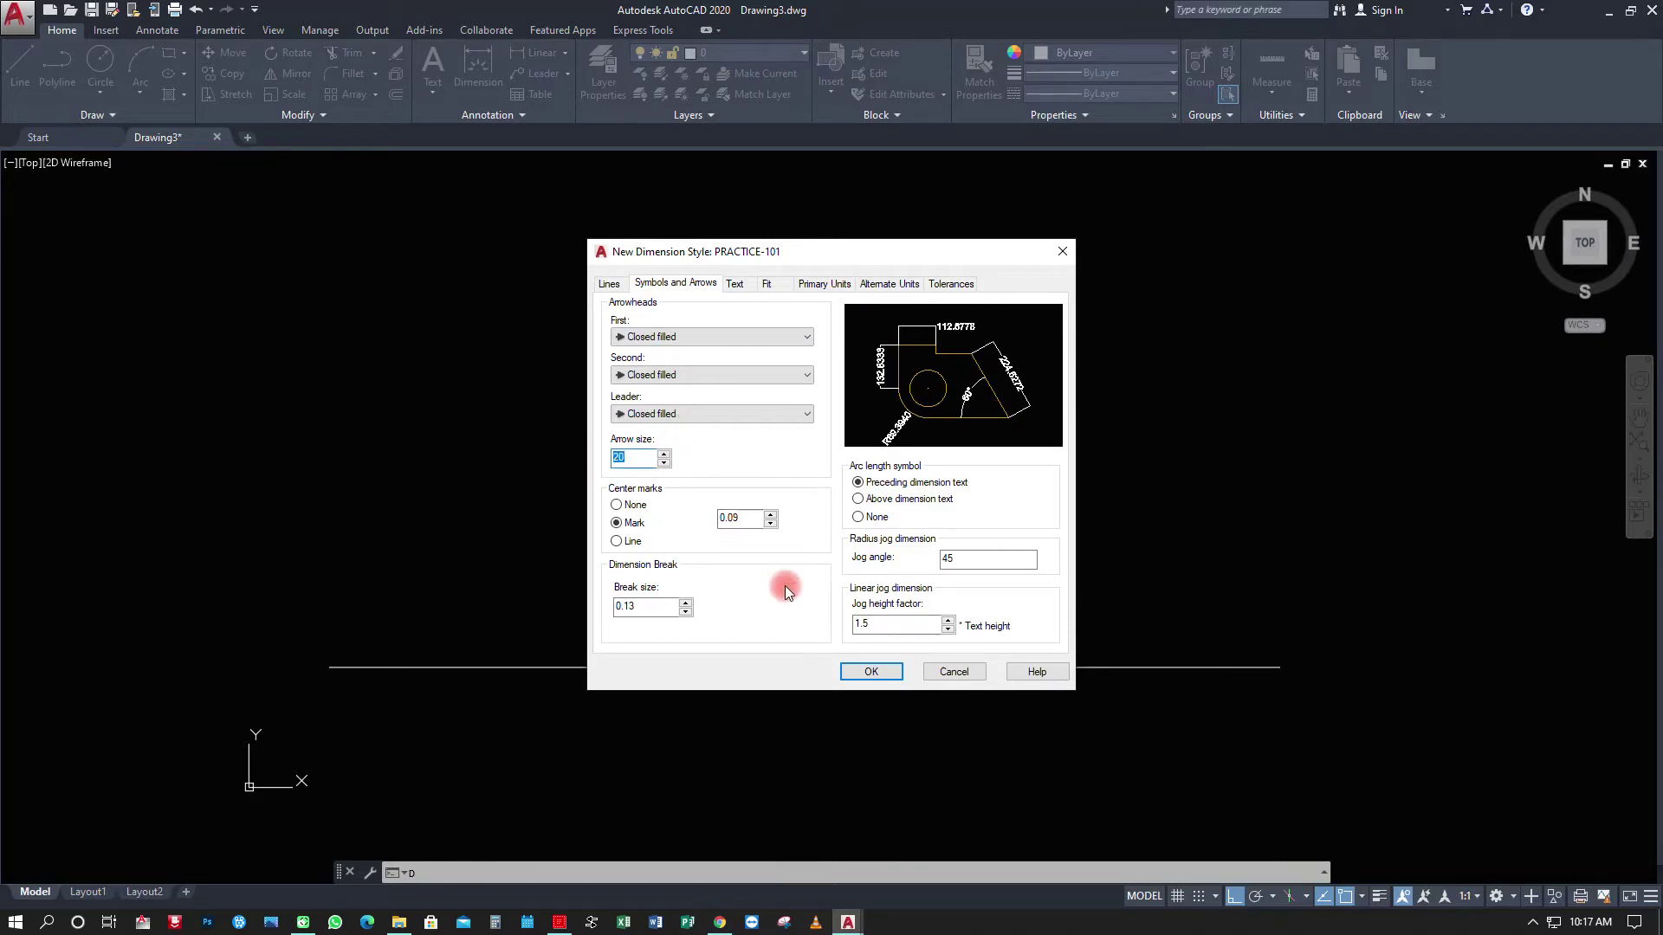
pyautogui.click(616, 285)
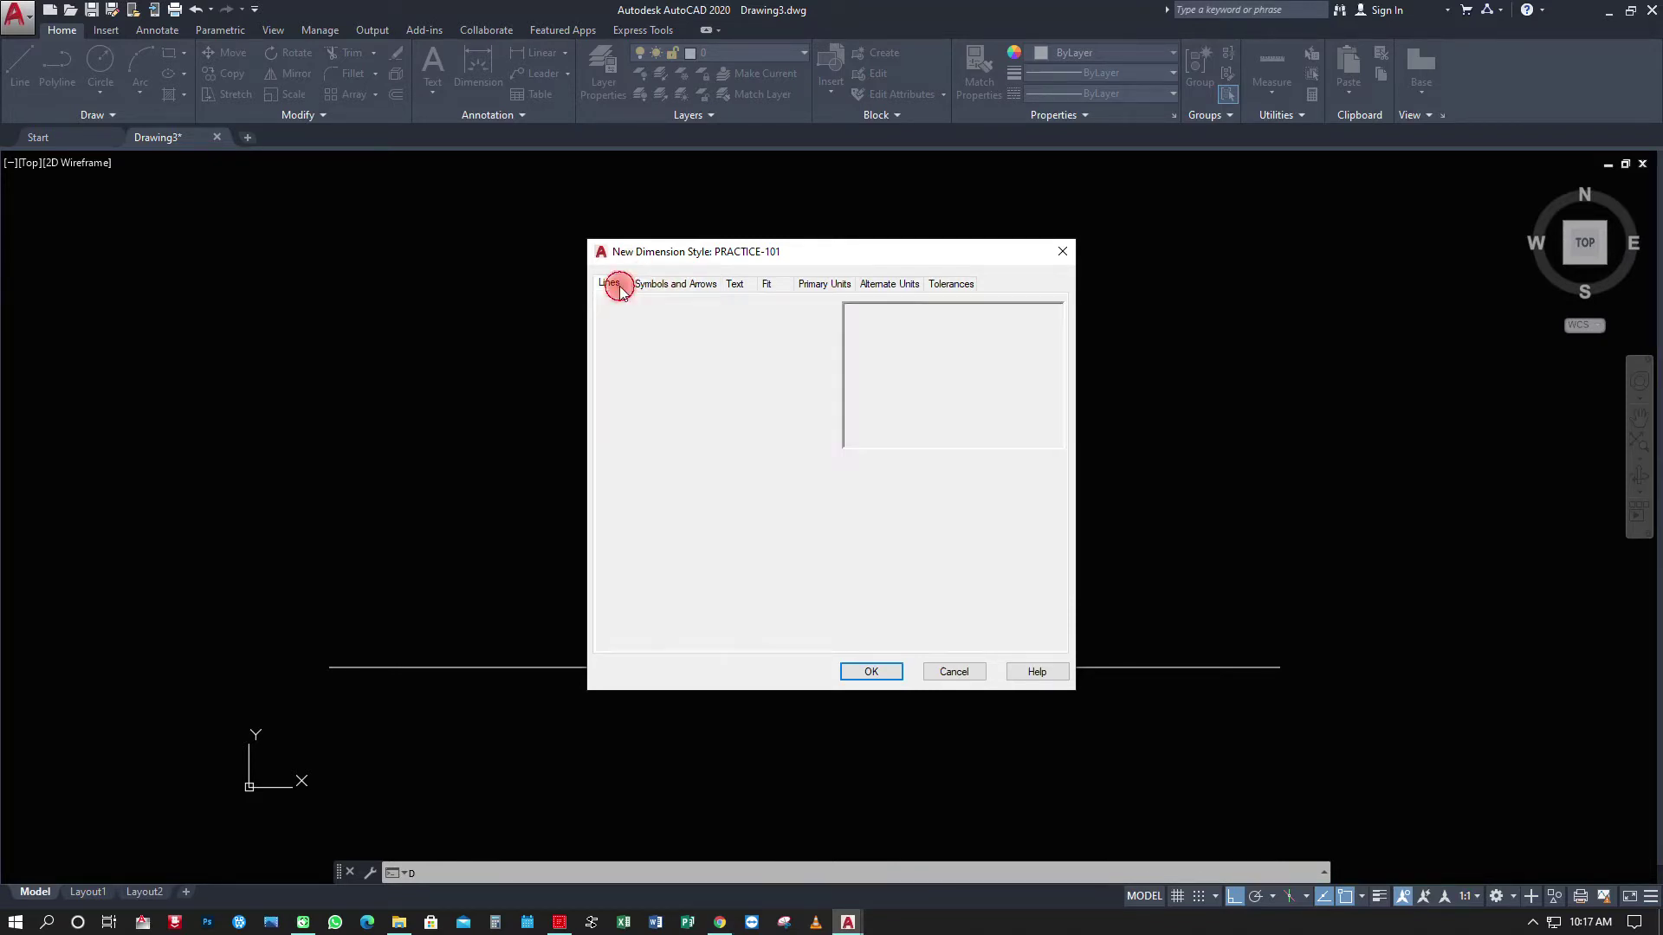
pyautogui.doubleClick(784, 422)
pyautogui.write('5')
pyautogui.doubleClick(1009, 493)
pyautogui.write('5')
pyautogui.doubleClick(1005, 524)
pyautogui.write('5')
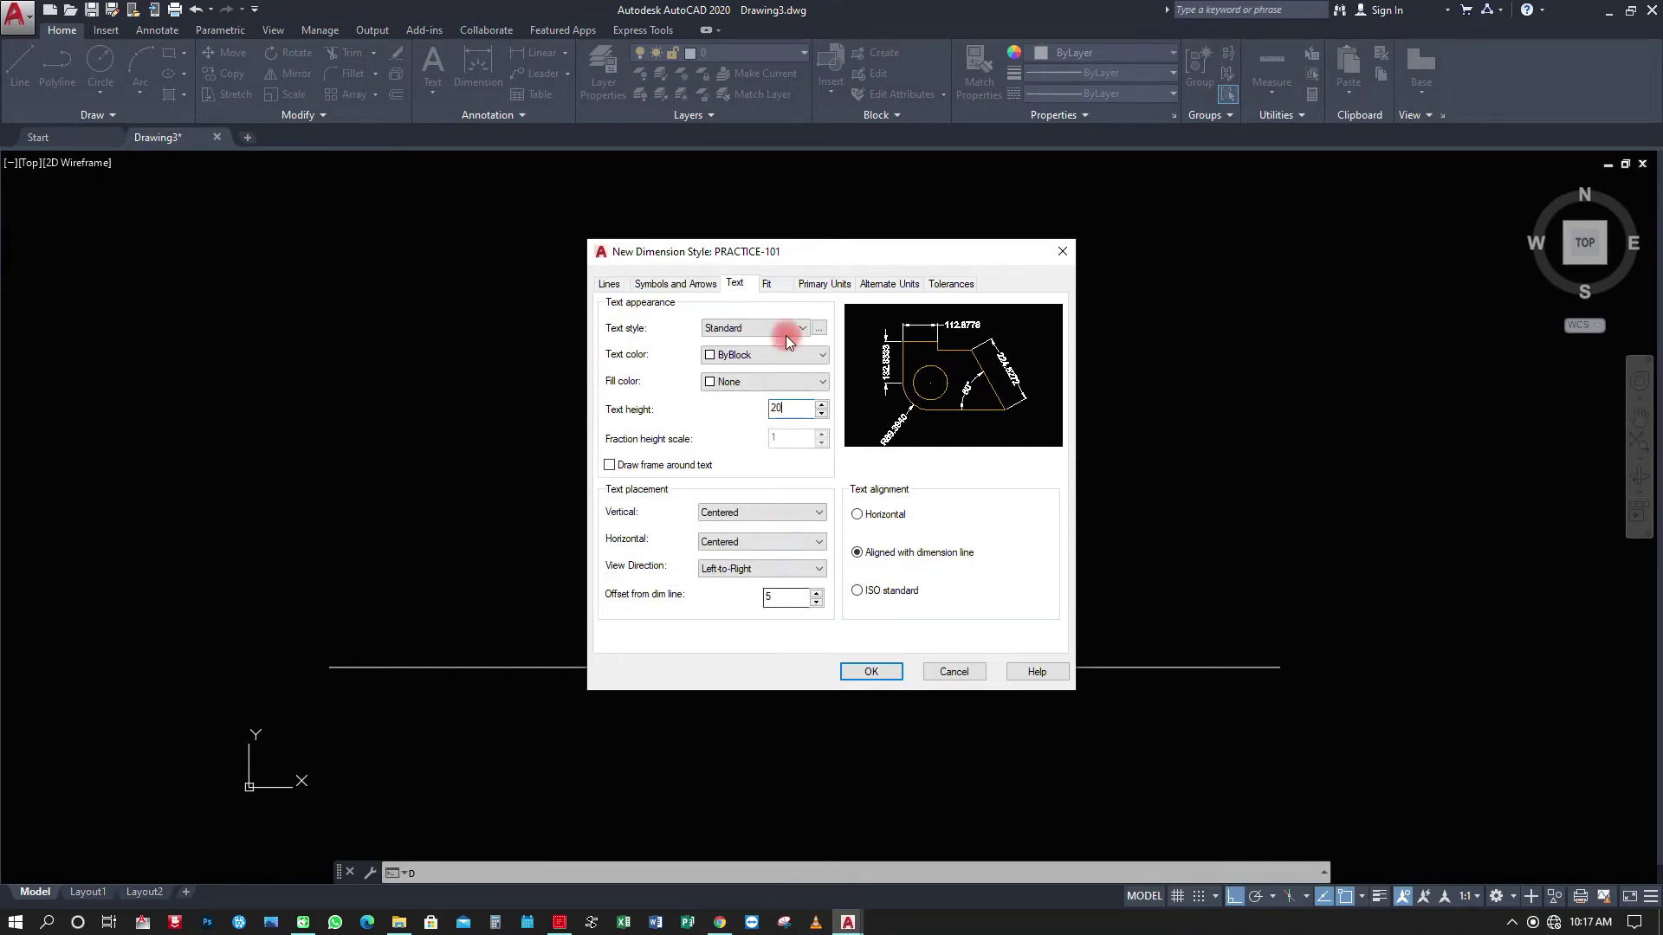
# Choose the Fit option to always keep text between extension lines.
pyautogui.click(767, 285)
pyautogui.click(631, 449)
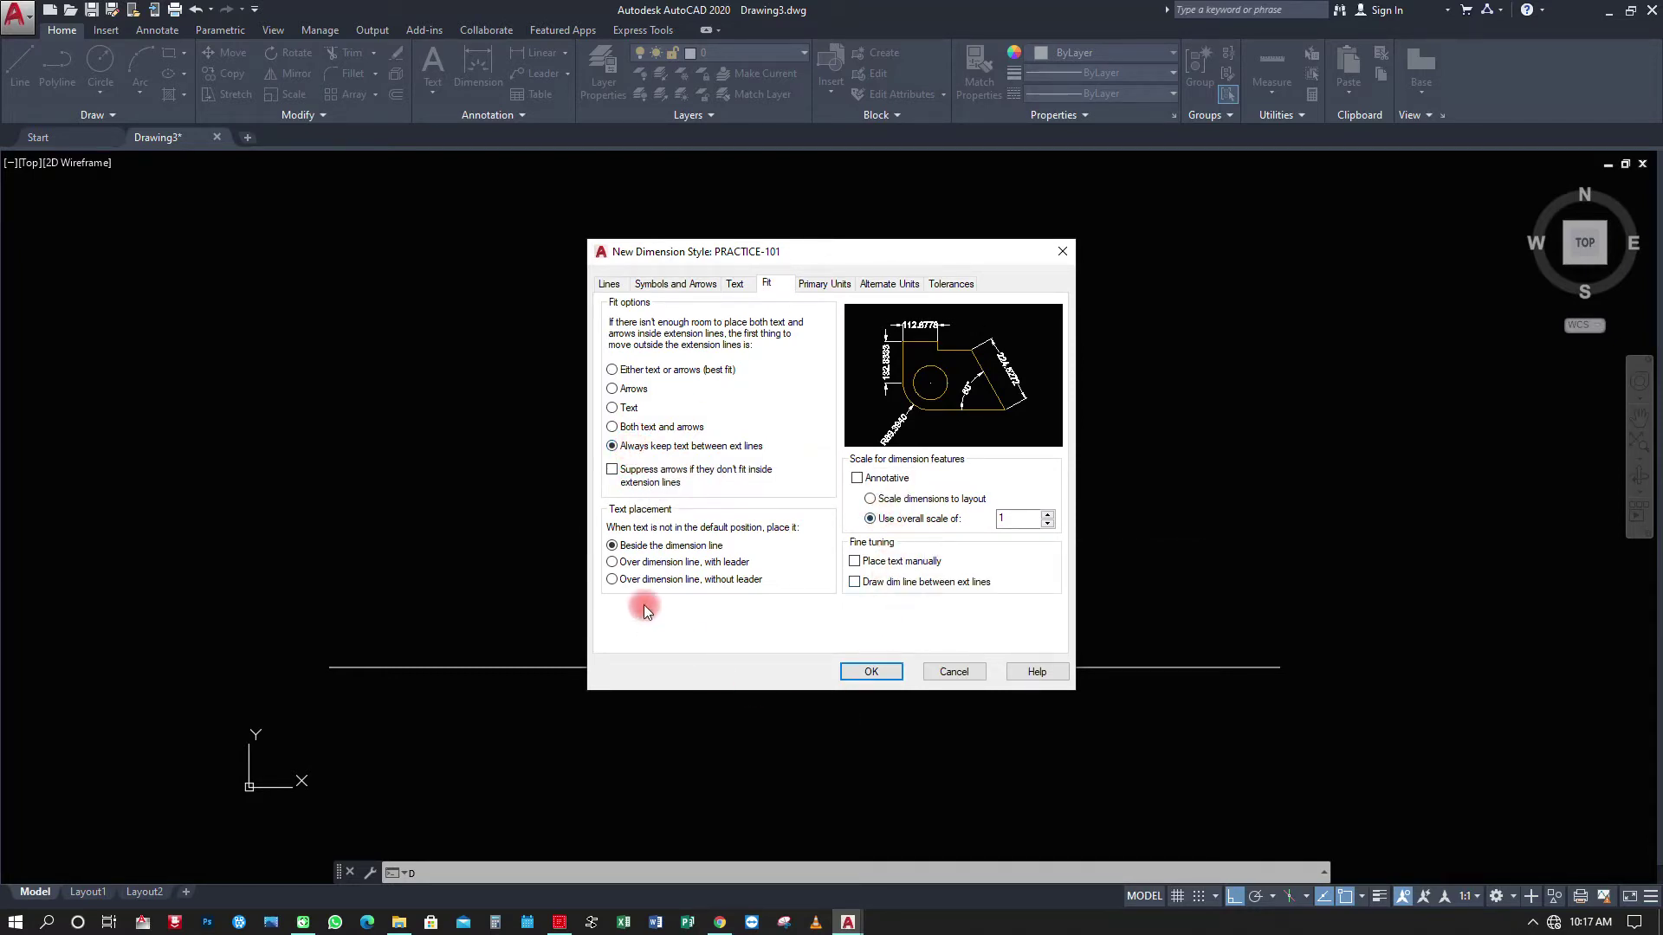
pyautogui.click(814, 286)
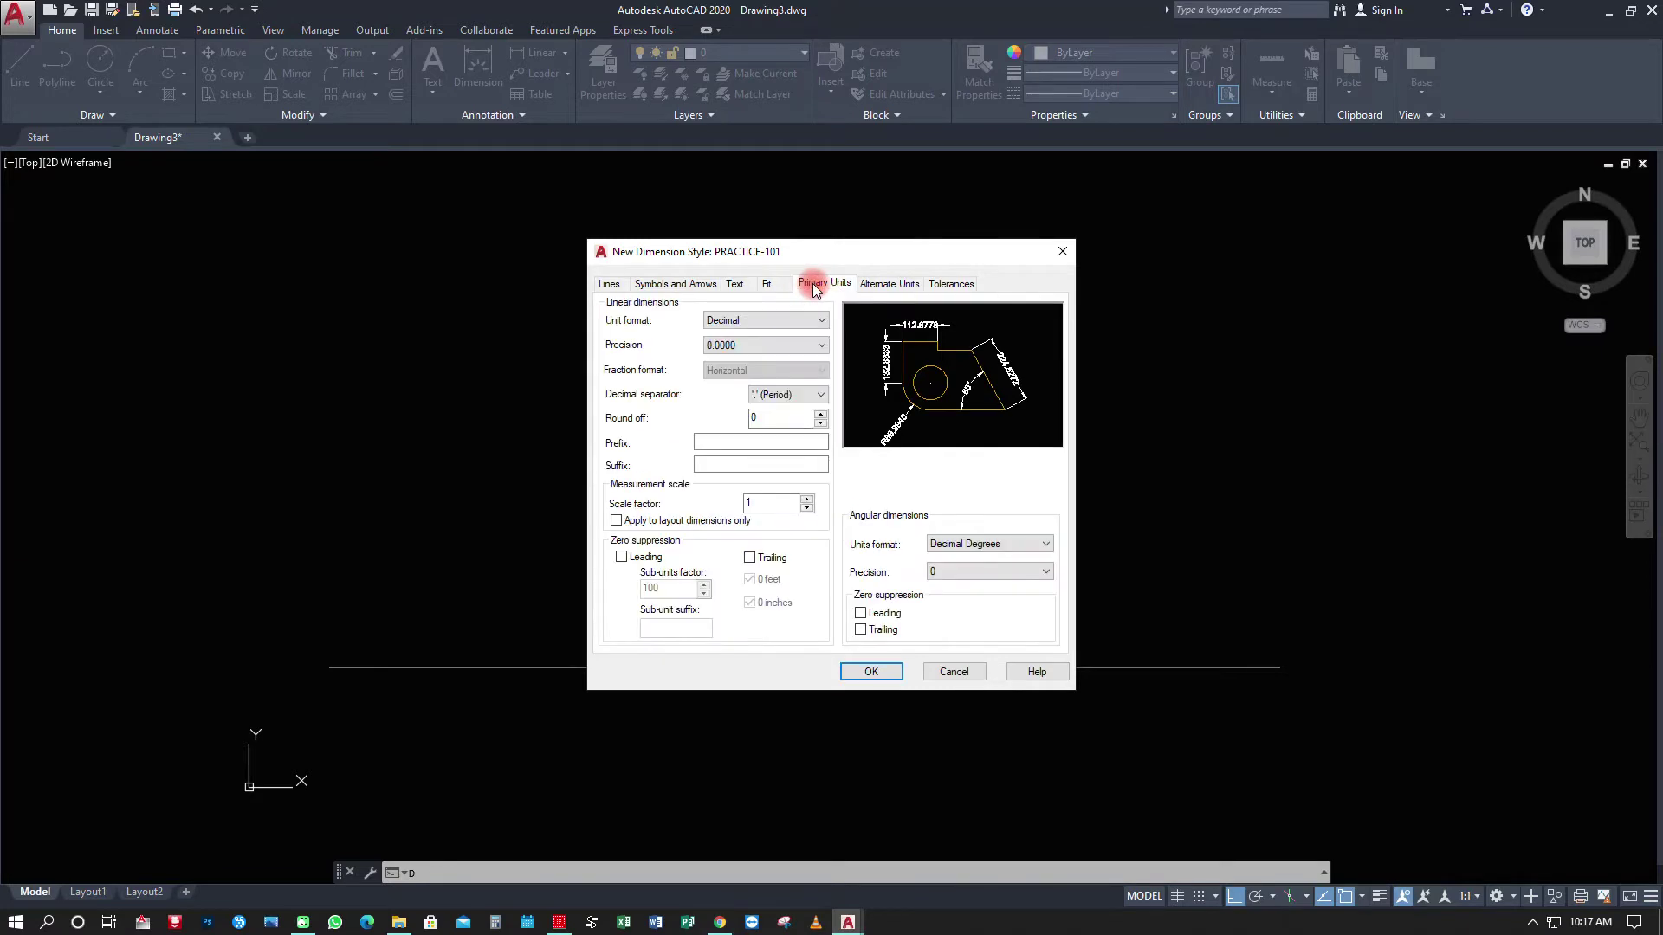
# Set Primary Units precision to 0, save PRACTICE-101, and select it in Styles.
pyautogui.click(787, 343)
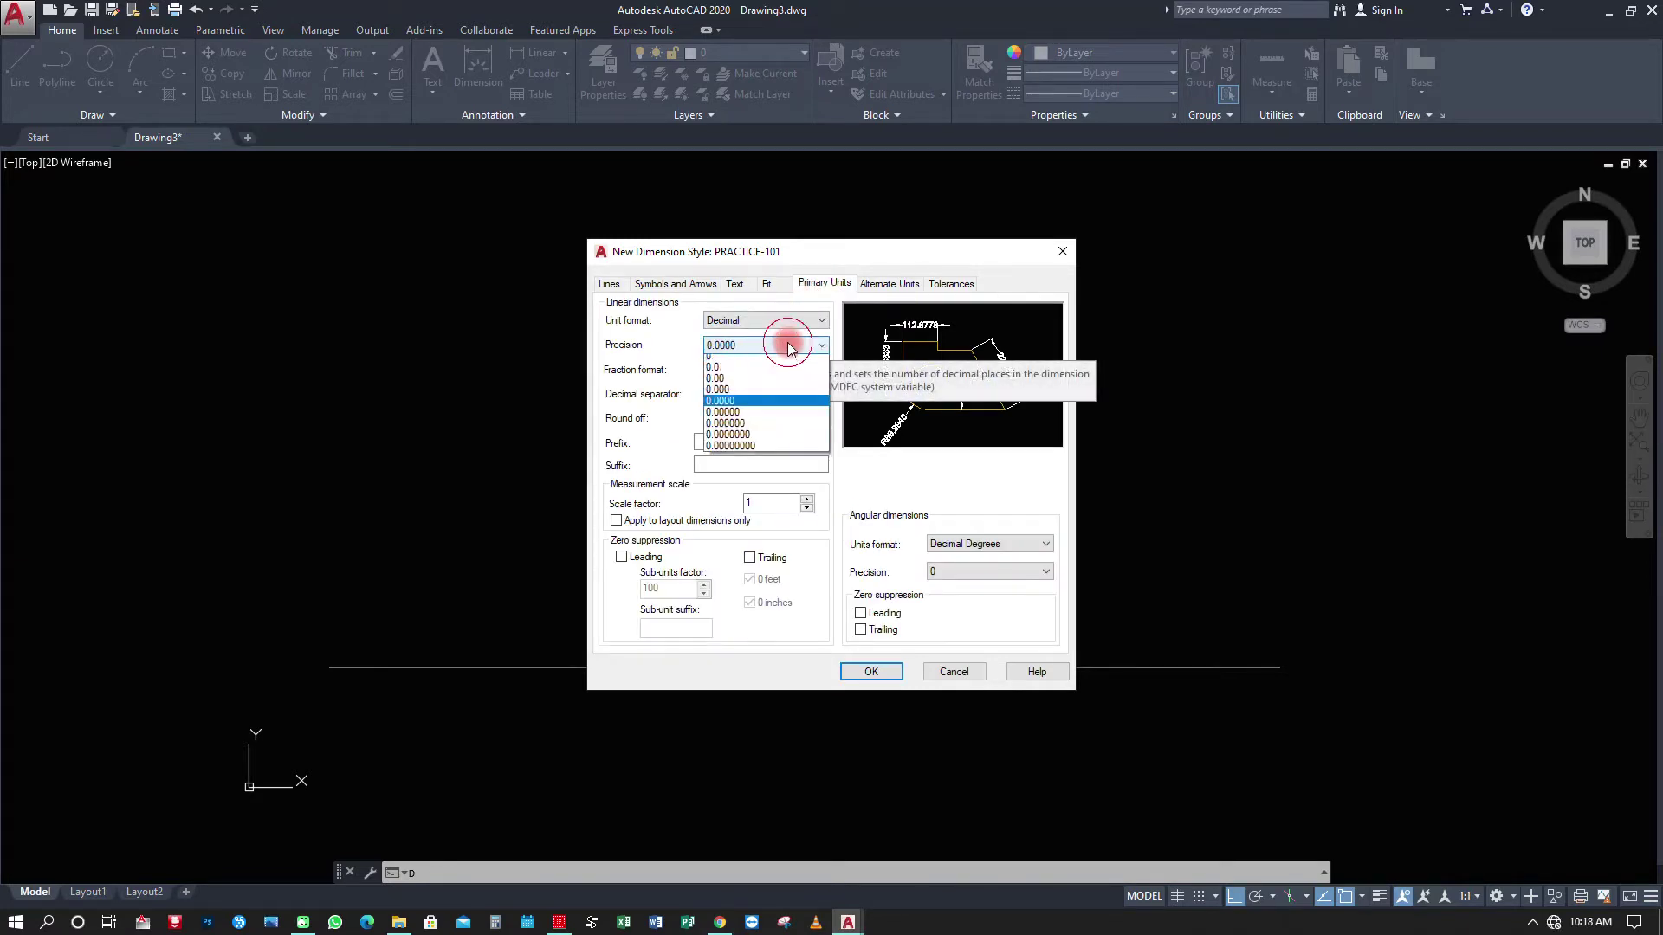
pyautogui.click(716, 359)
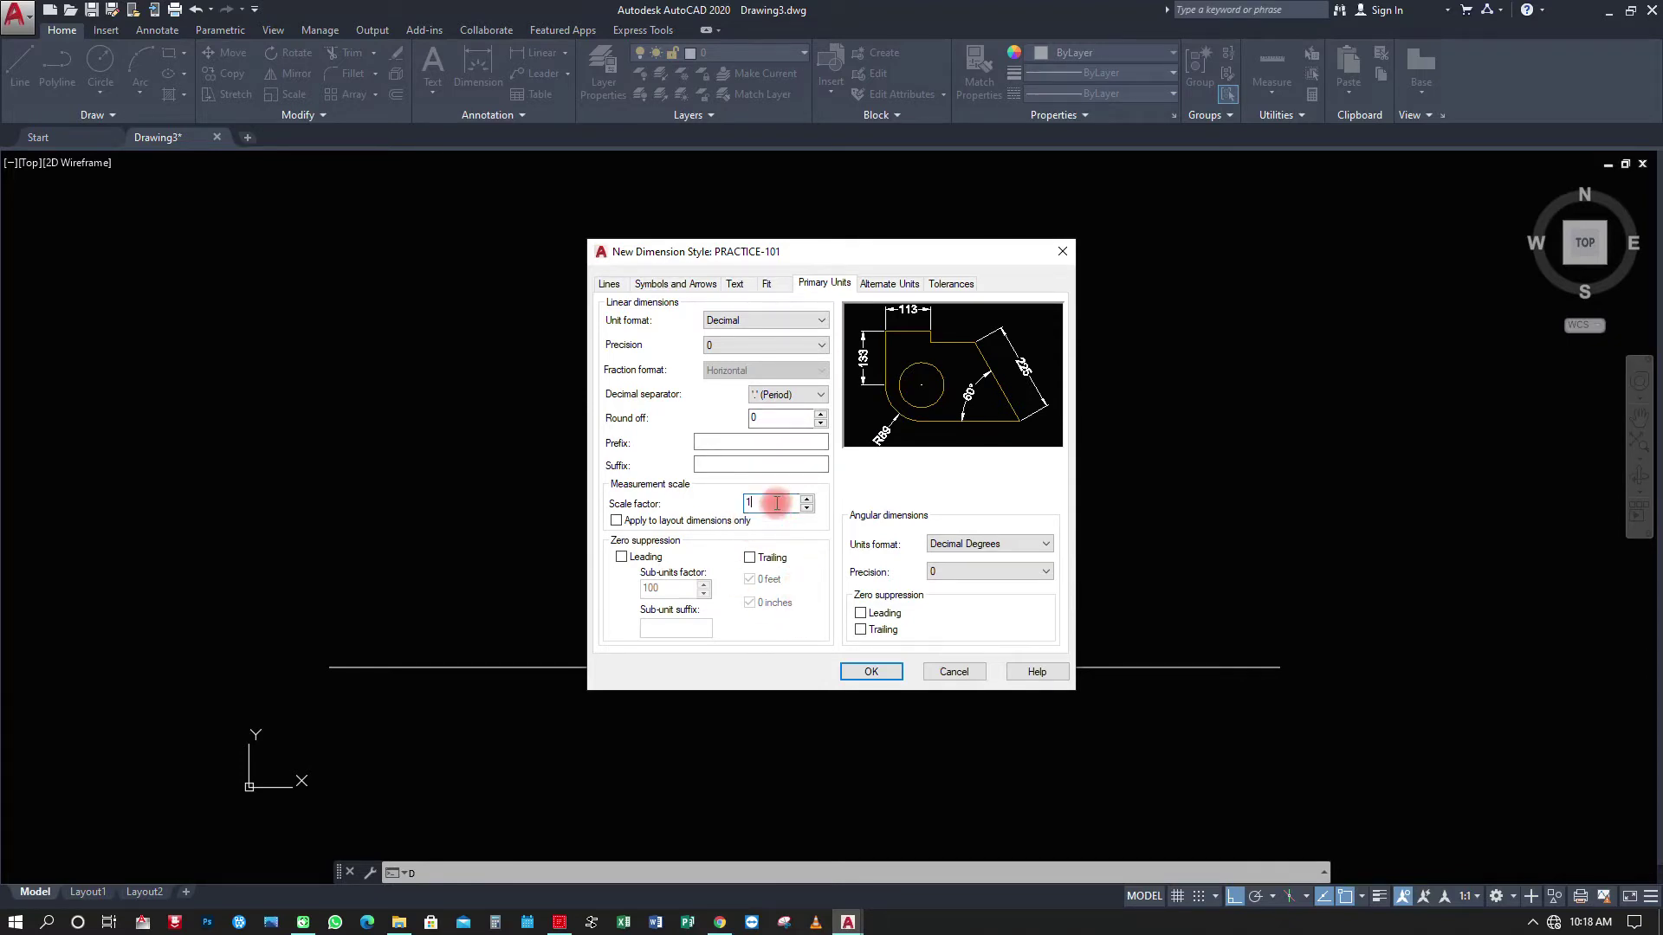
pyautogui.click(870, 672)
pyautogui.click(698, 386)
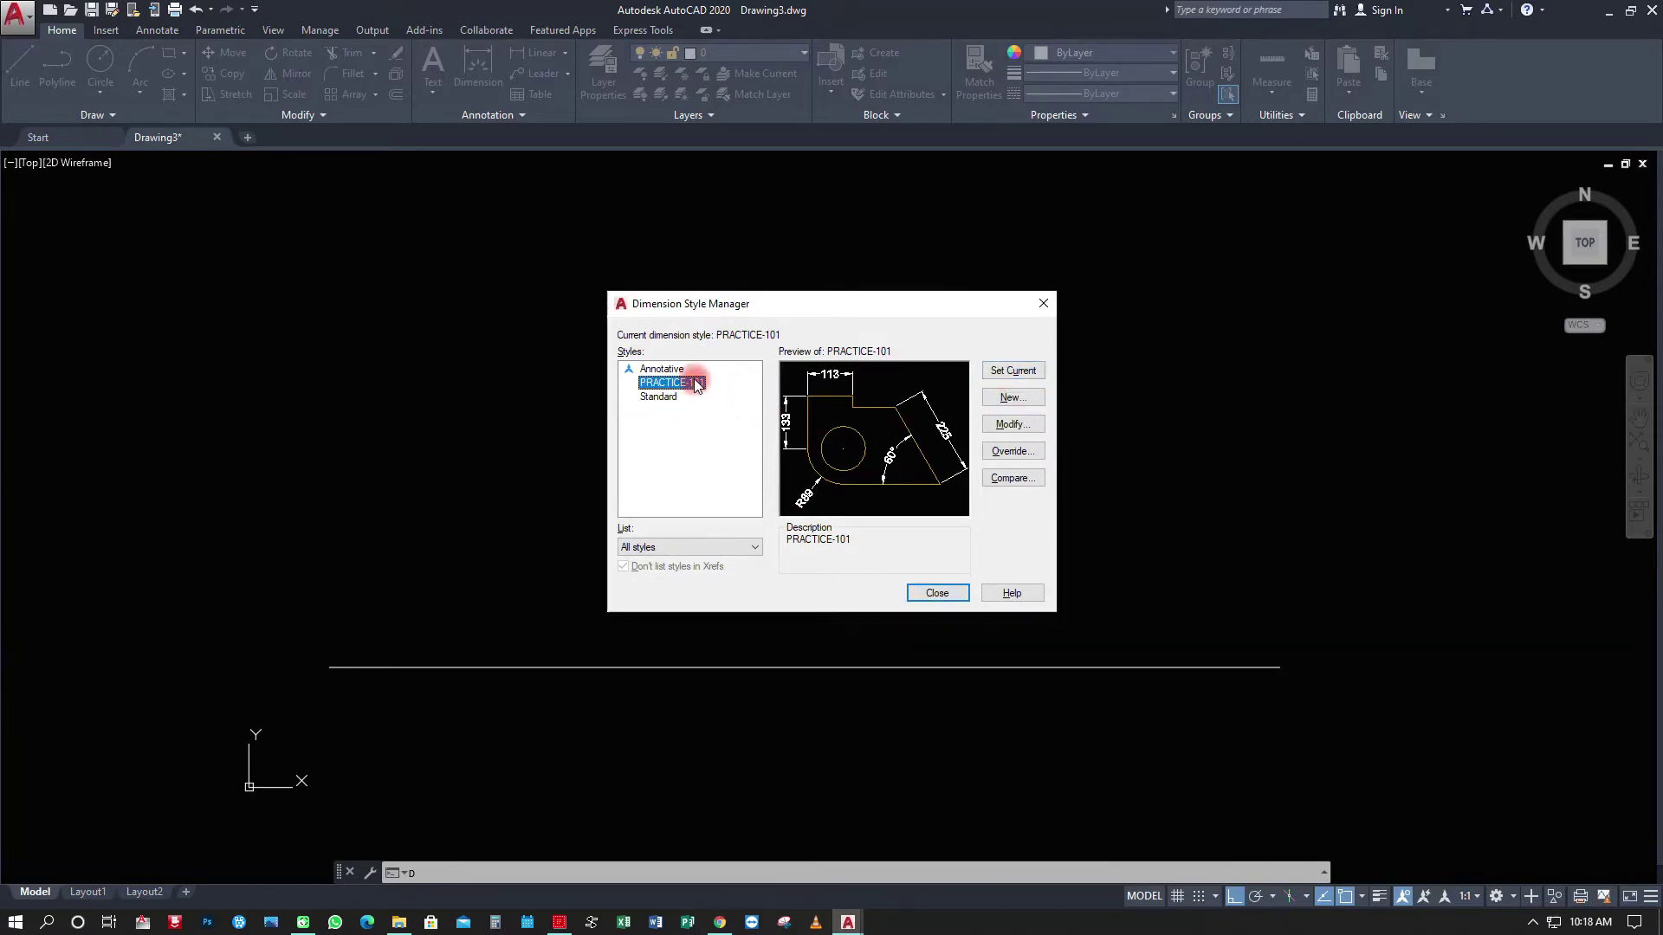
# Make PRACTICE-101 current and add a DLI dimension reading 100 across the line.
pyautogui.click(1010, 373)
pyautogui.click(924, 596)
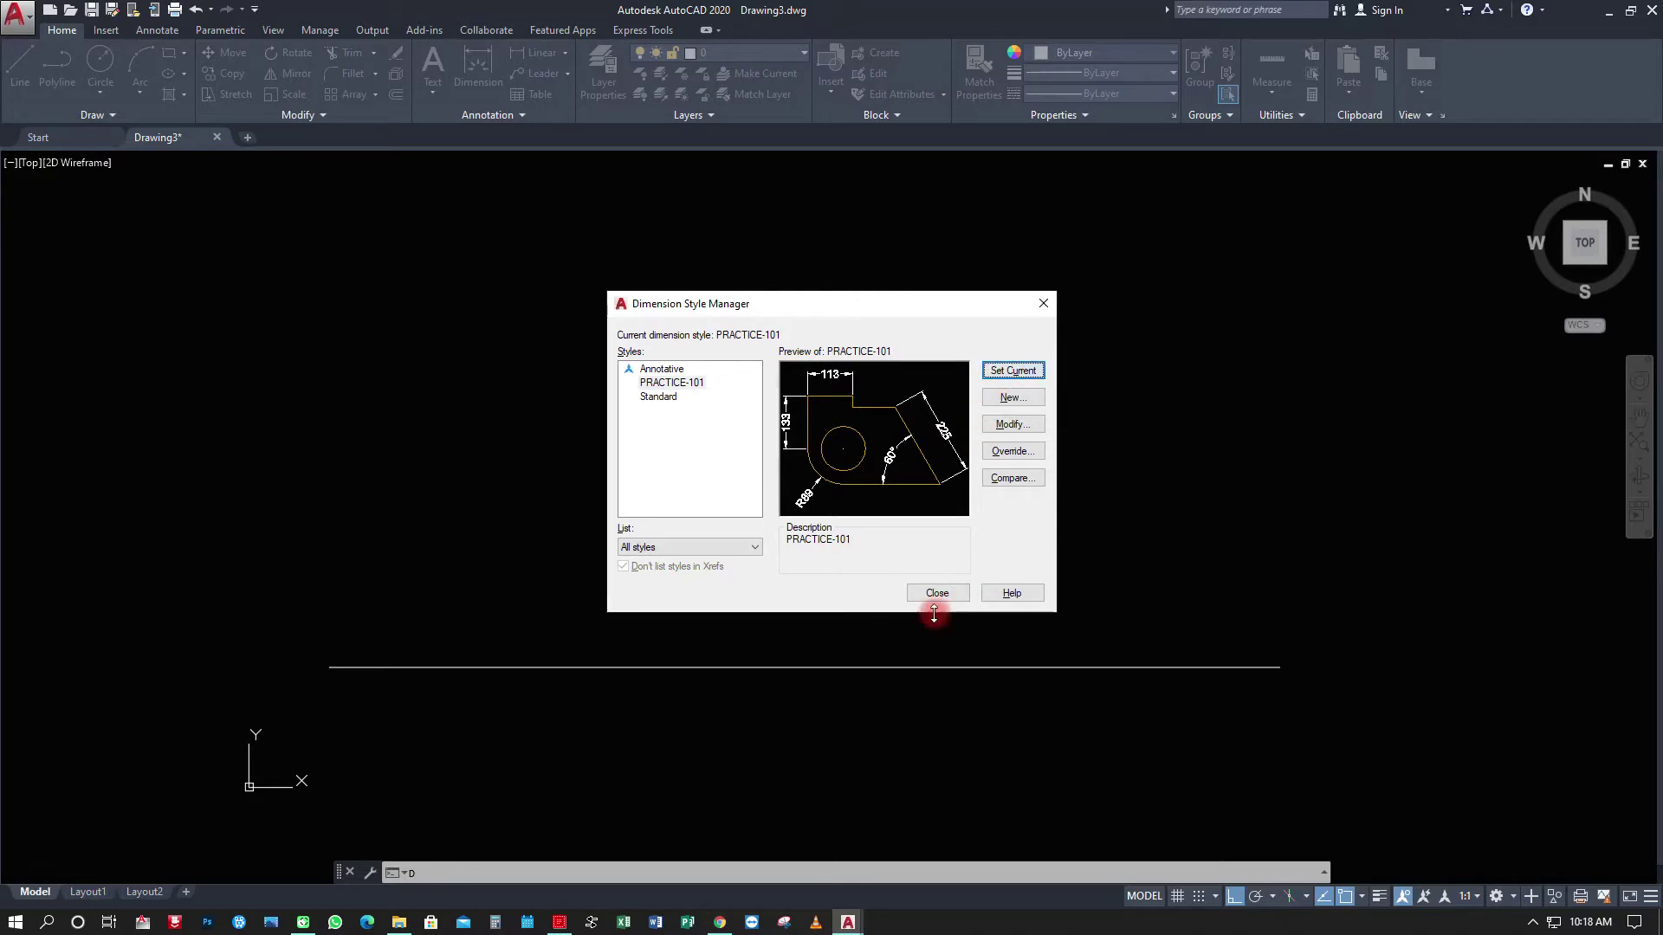
pyautogui.write('dli')
pyautogui.press('Return')
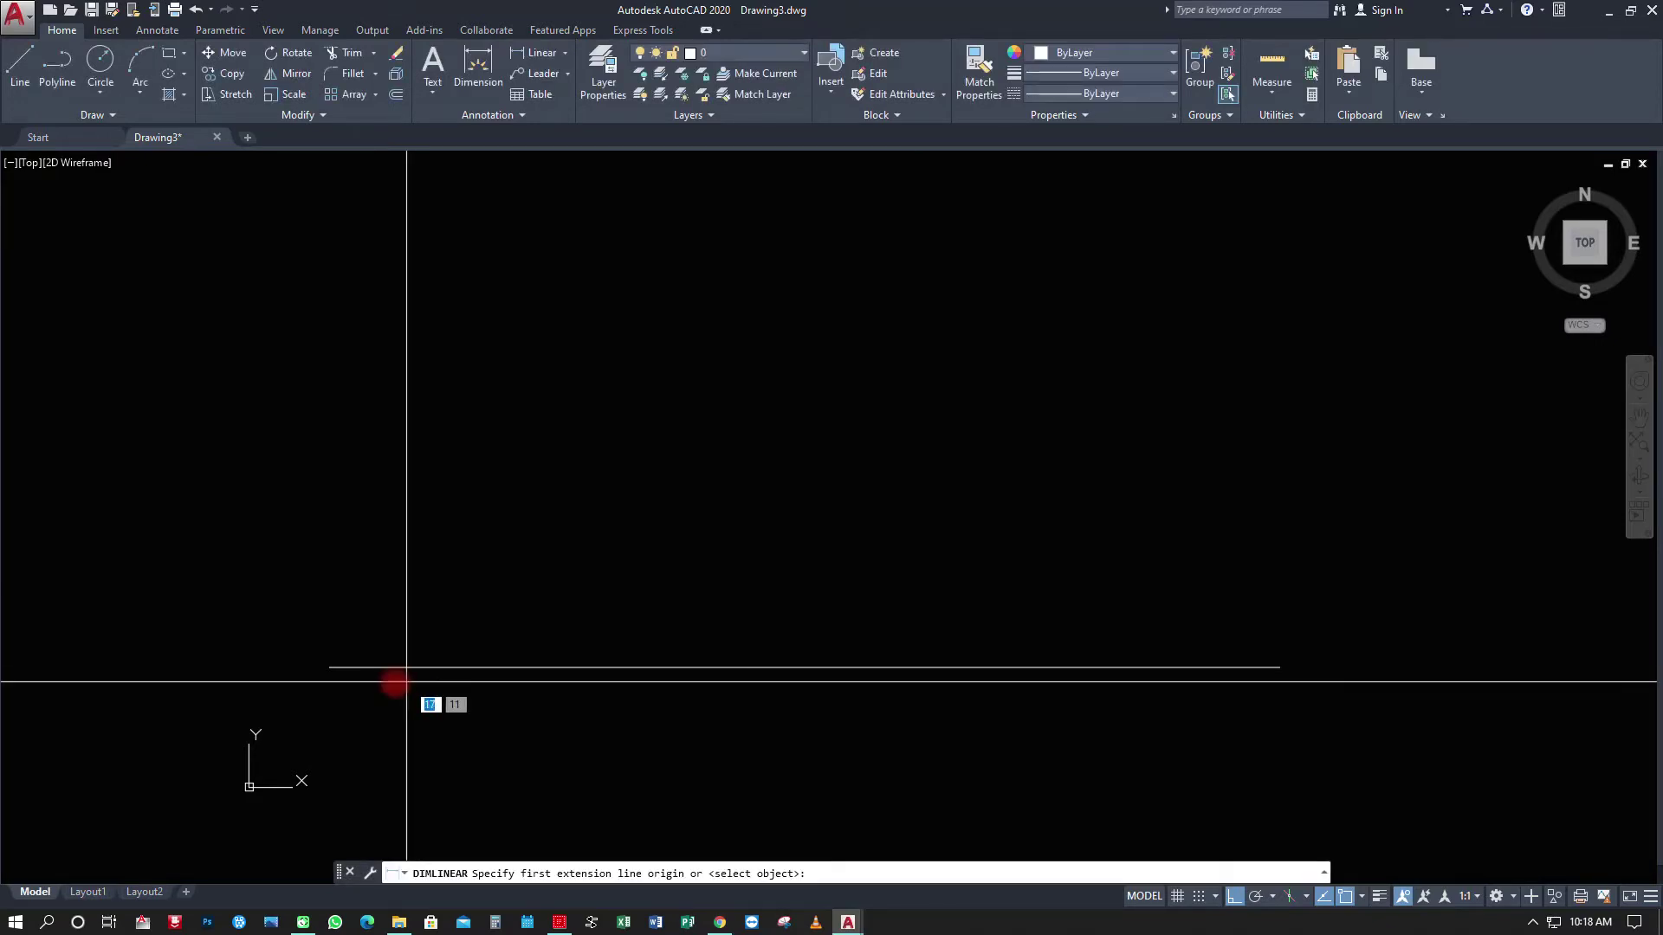
pyautogui.click(330, 667)
pyautogui.click(1280, 667)
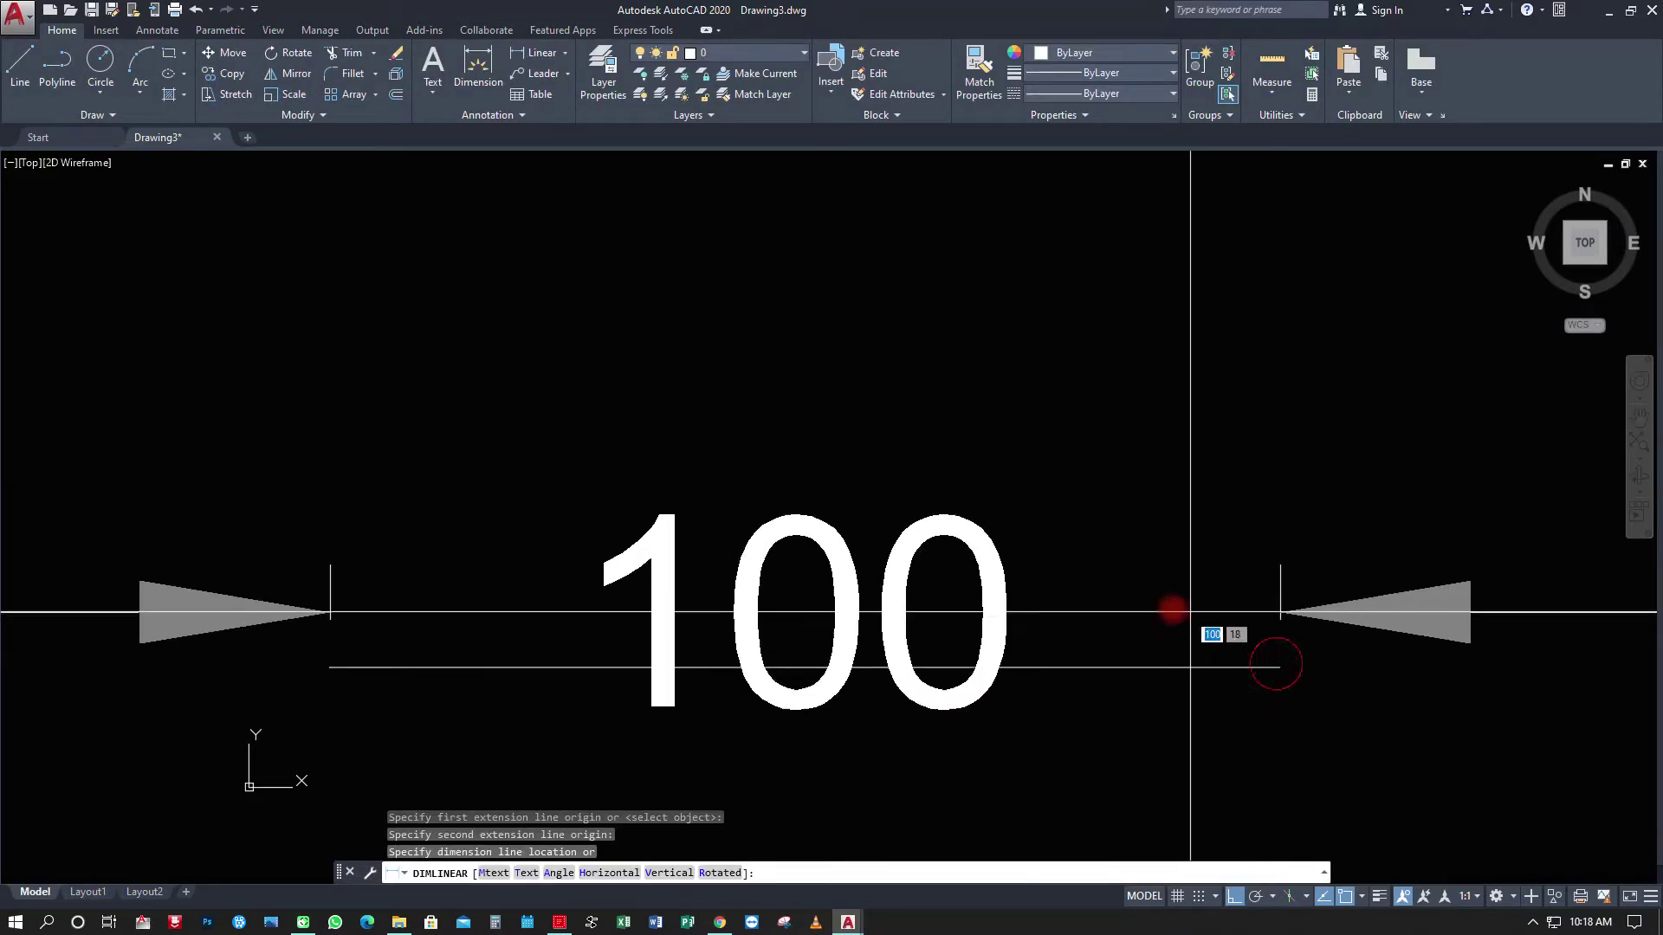
pyautogui.click(1106, 405)
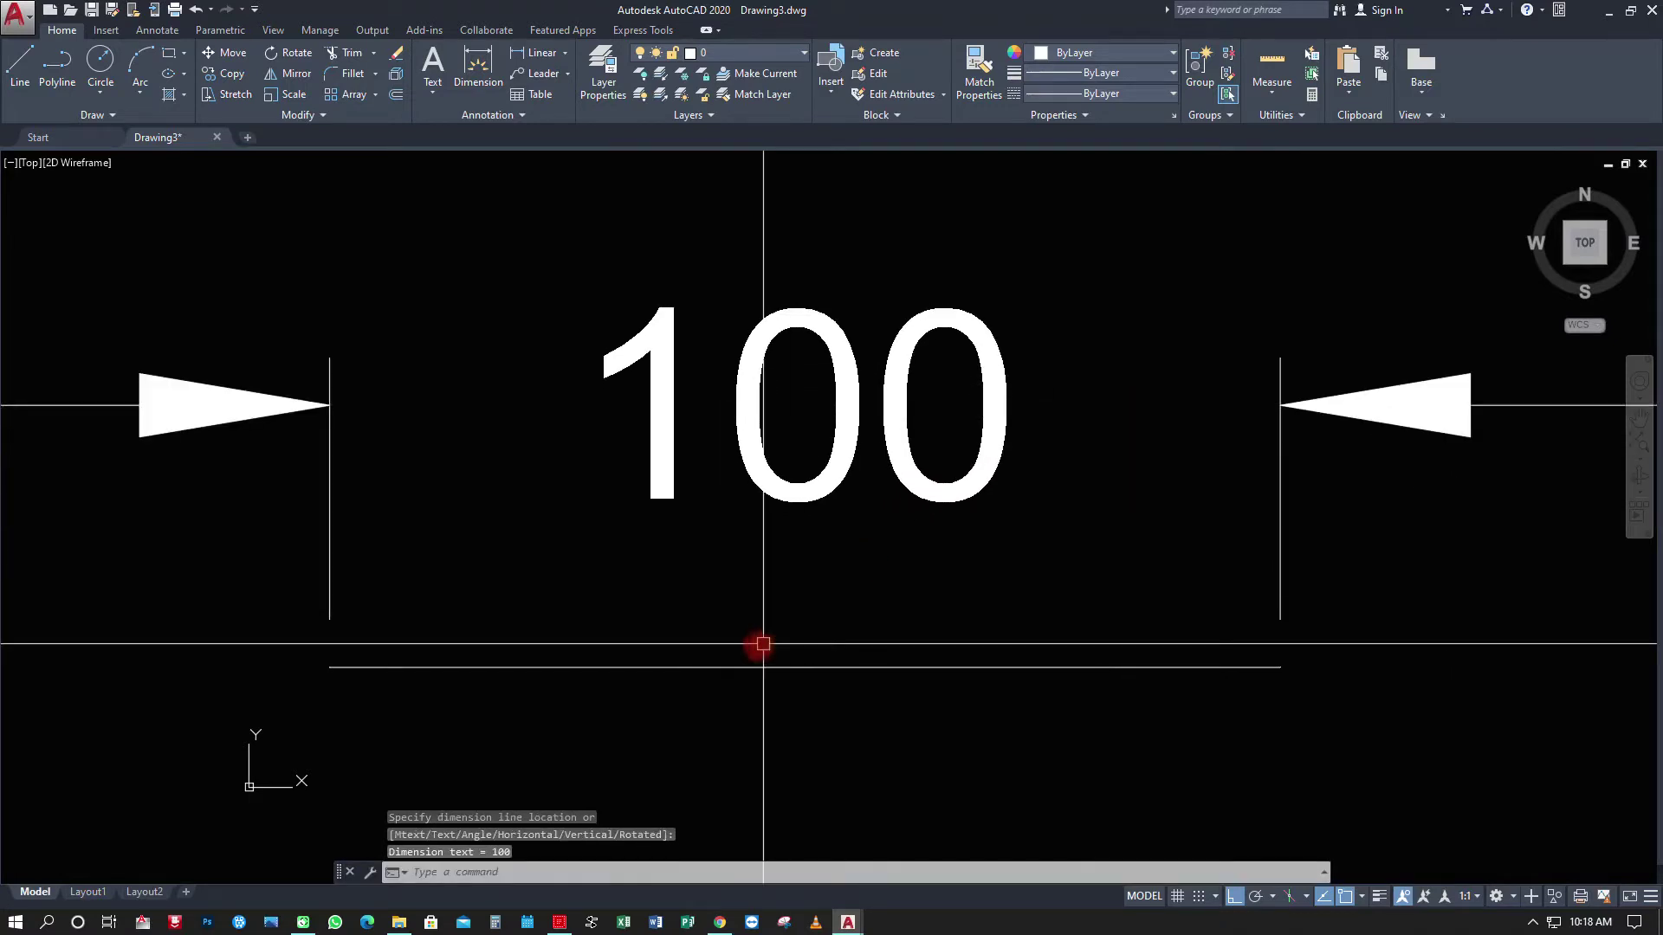
pyautogui.scroll(-3, 696, 644)
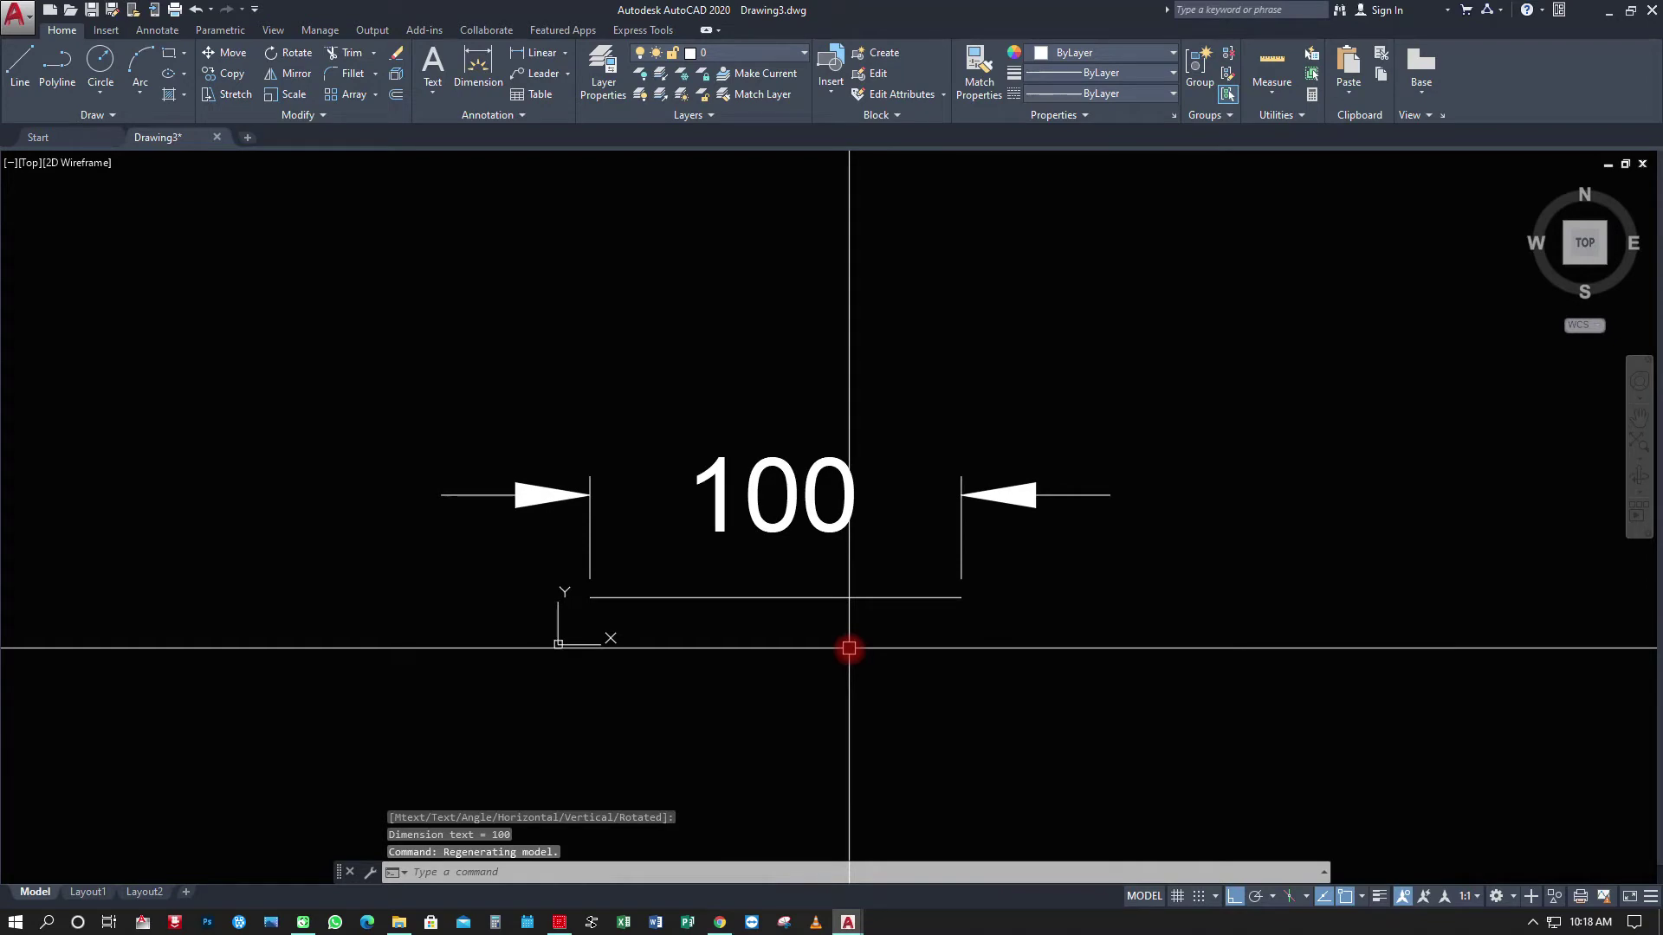
pyautogui.moveTo(861, 668); pyautogui.dragTo(864, 638, button='middle')
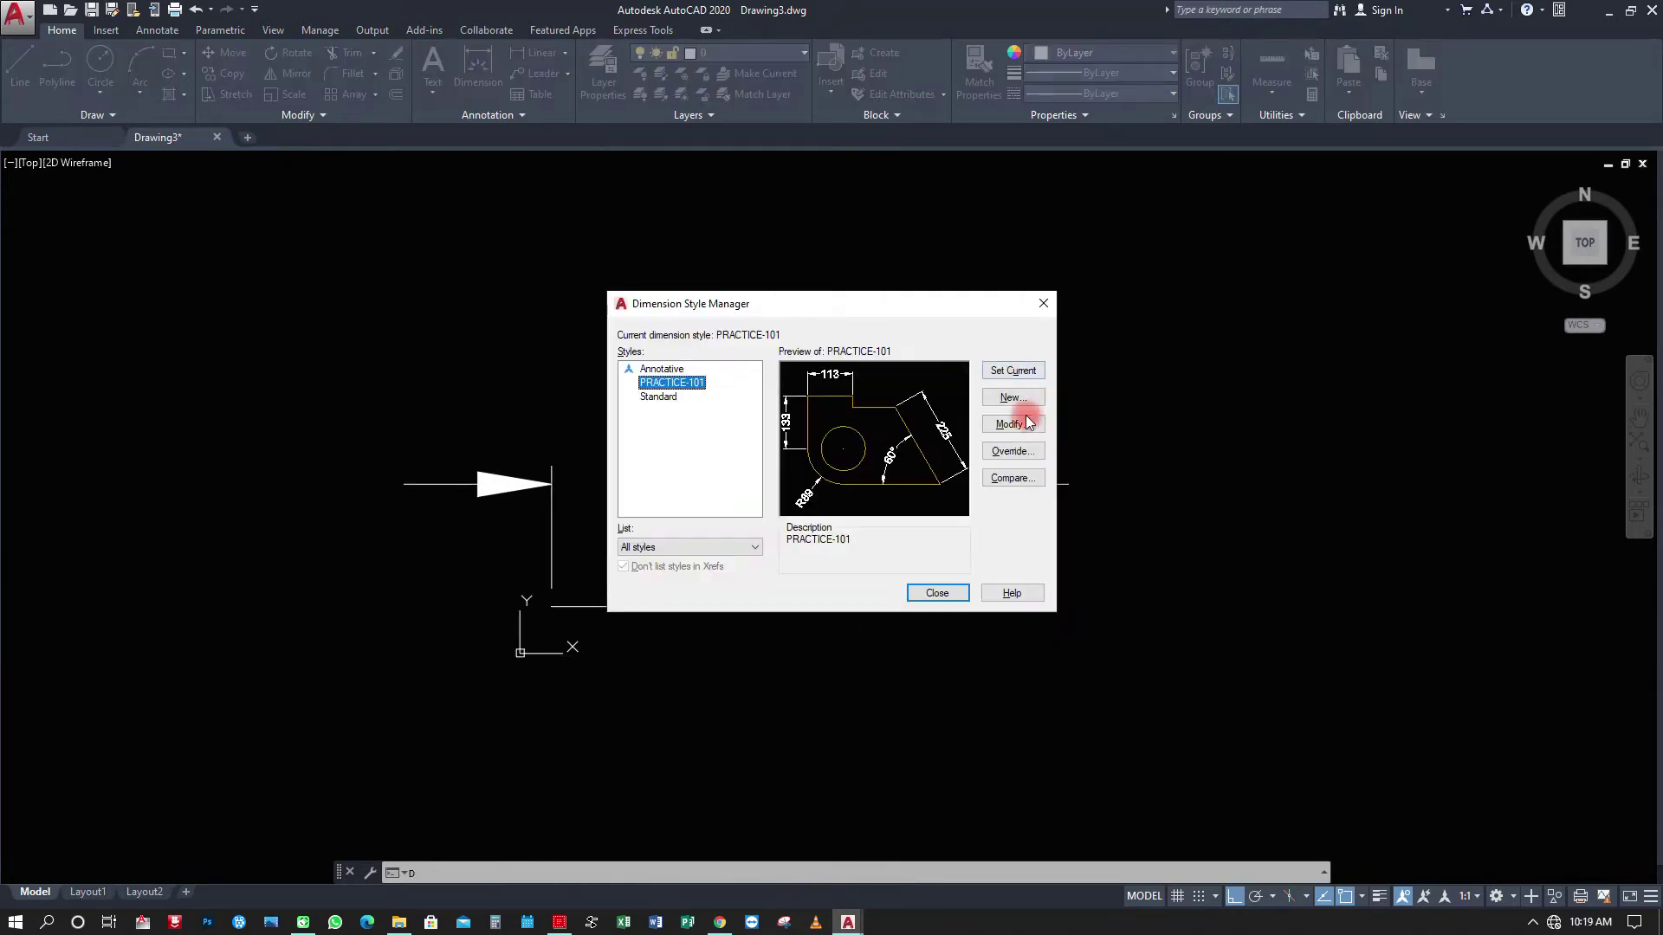
# Modify PRACTICE-101 to place text Above the dimension line with offset 5.
pyautogui.click(1011, 427)
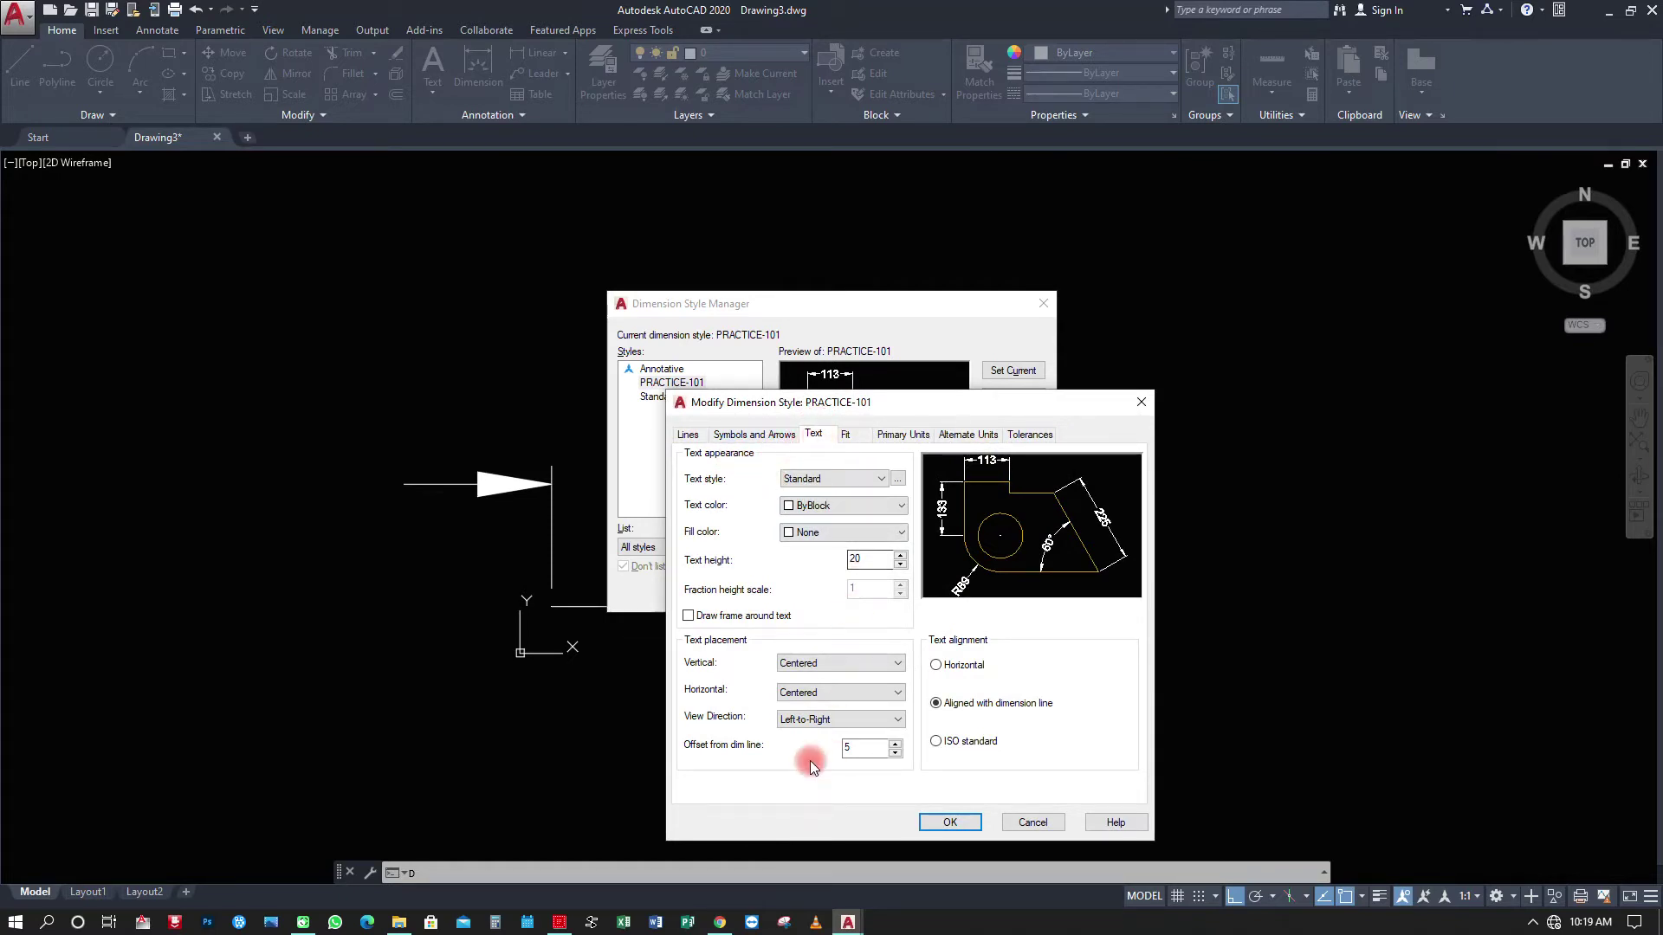
pyautogui.click(897, 664)
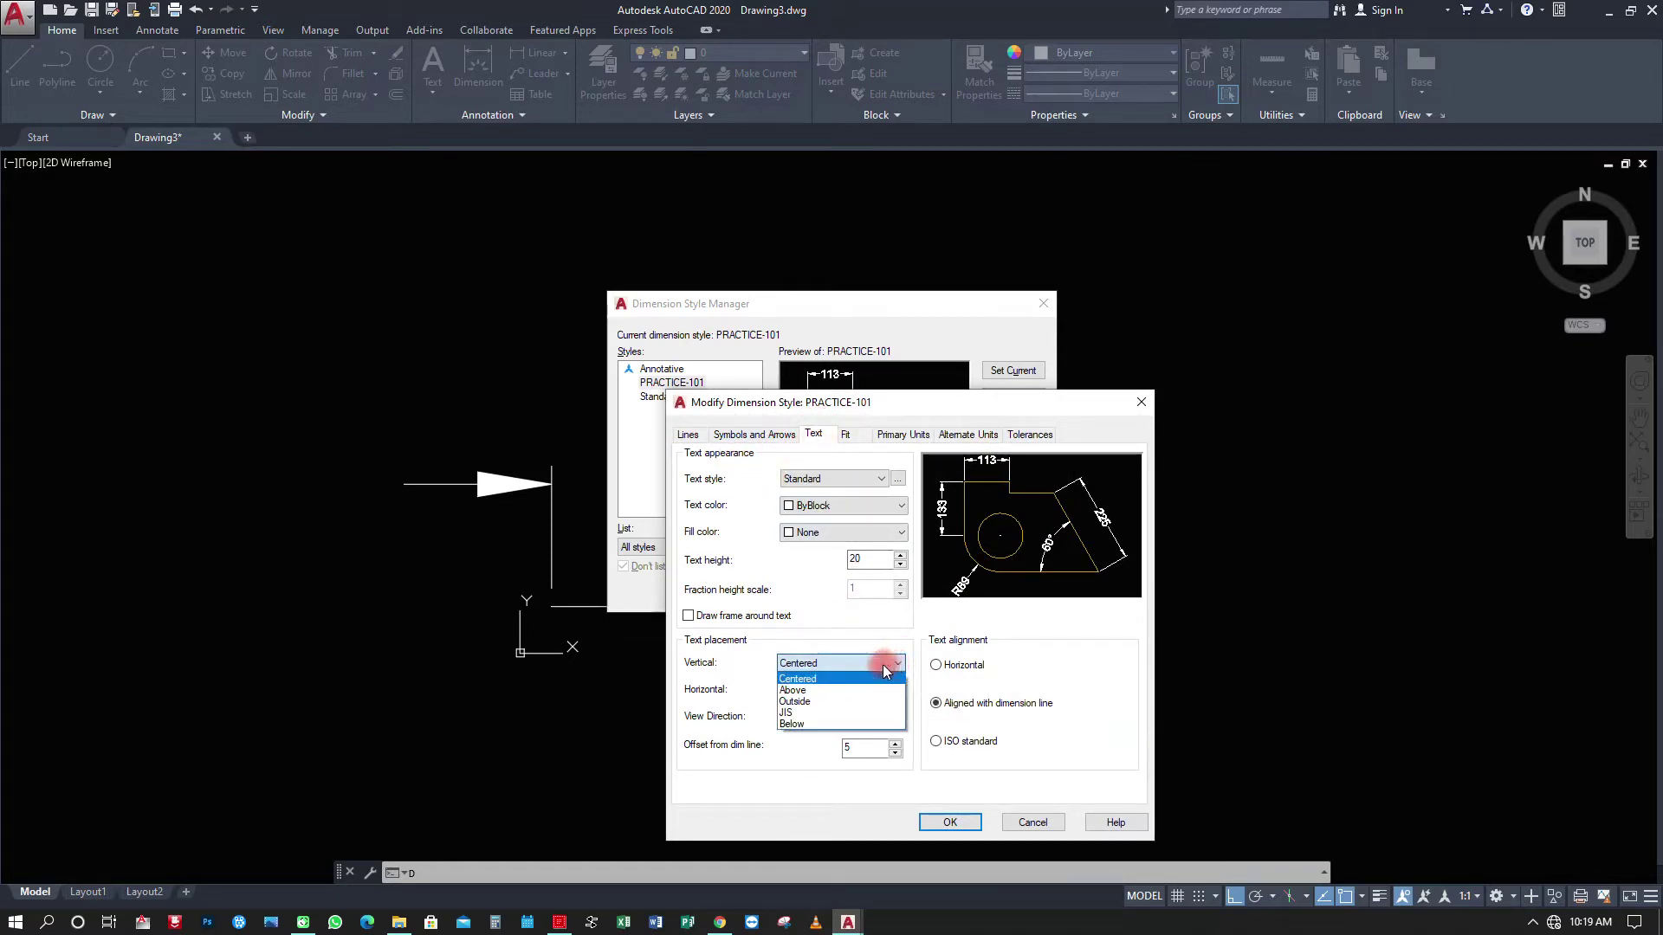
pyautogui.click(809, 692)
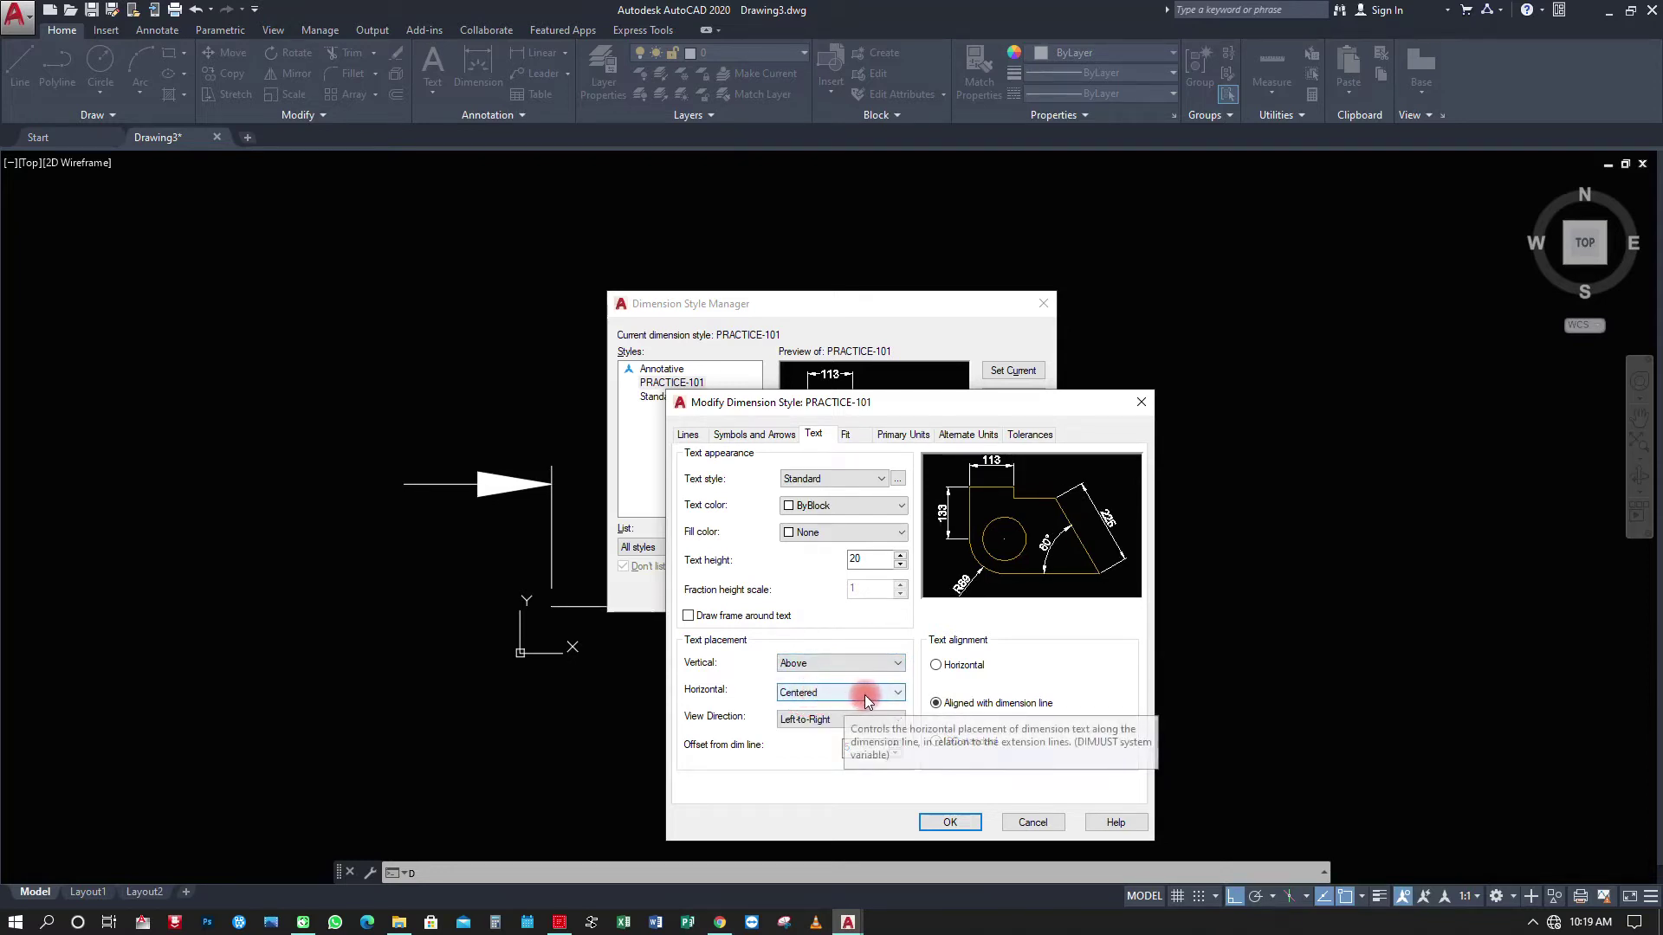
pyautogui.doubleClick(850, 746)
pyautogui.write('5')
pyautogui.click(949, 821)
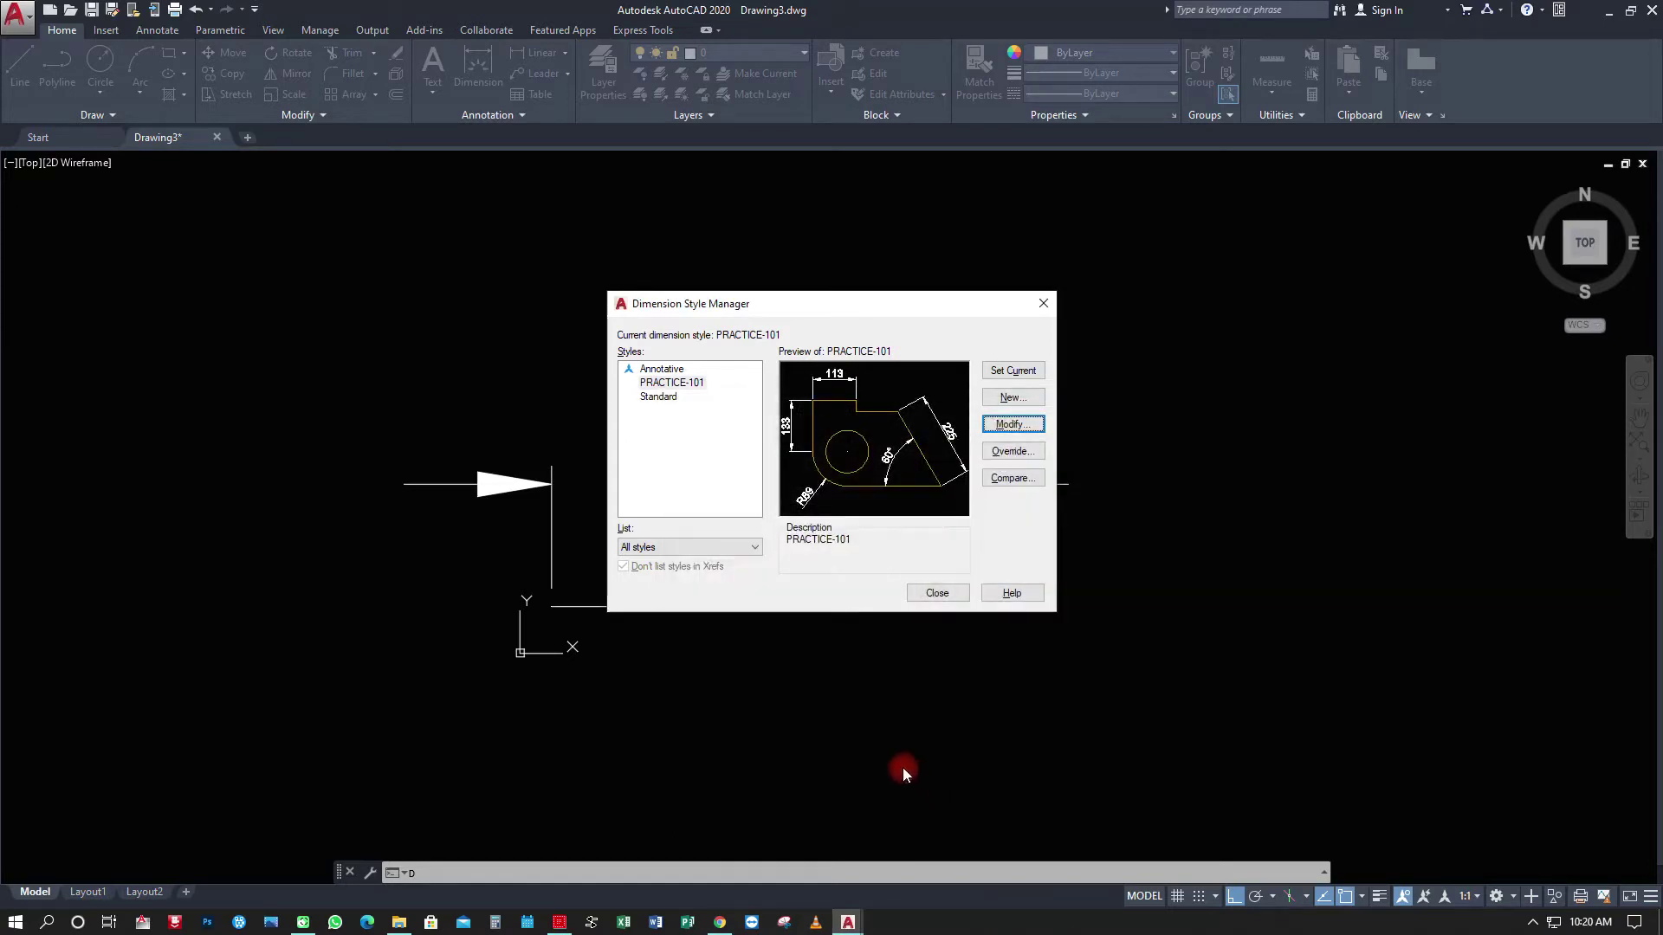
pyautogui.click(934, 597)
pyautogui.scroll(-3, 917, 589)
pyautogui.scroll(-2, 746, 560)
pyautogui.moveTo(767, 596)
pyautogui.mouseDown(button='middle')
pyautogui.moveTo(809, 619)
pyautogui.moveTo(797, 638)
pyautogui.mouseUp(button='middle')
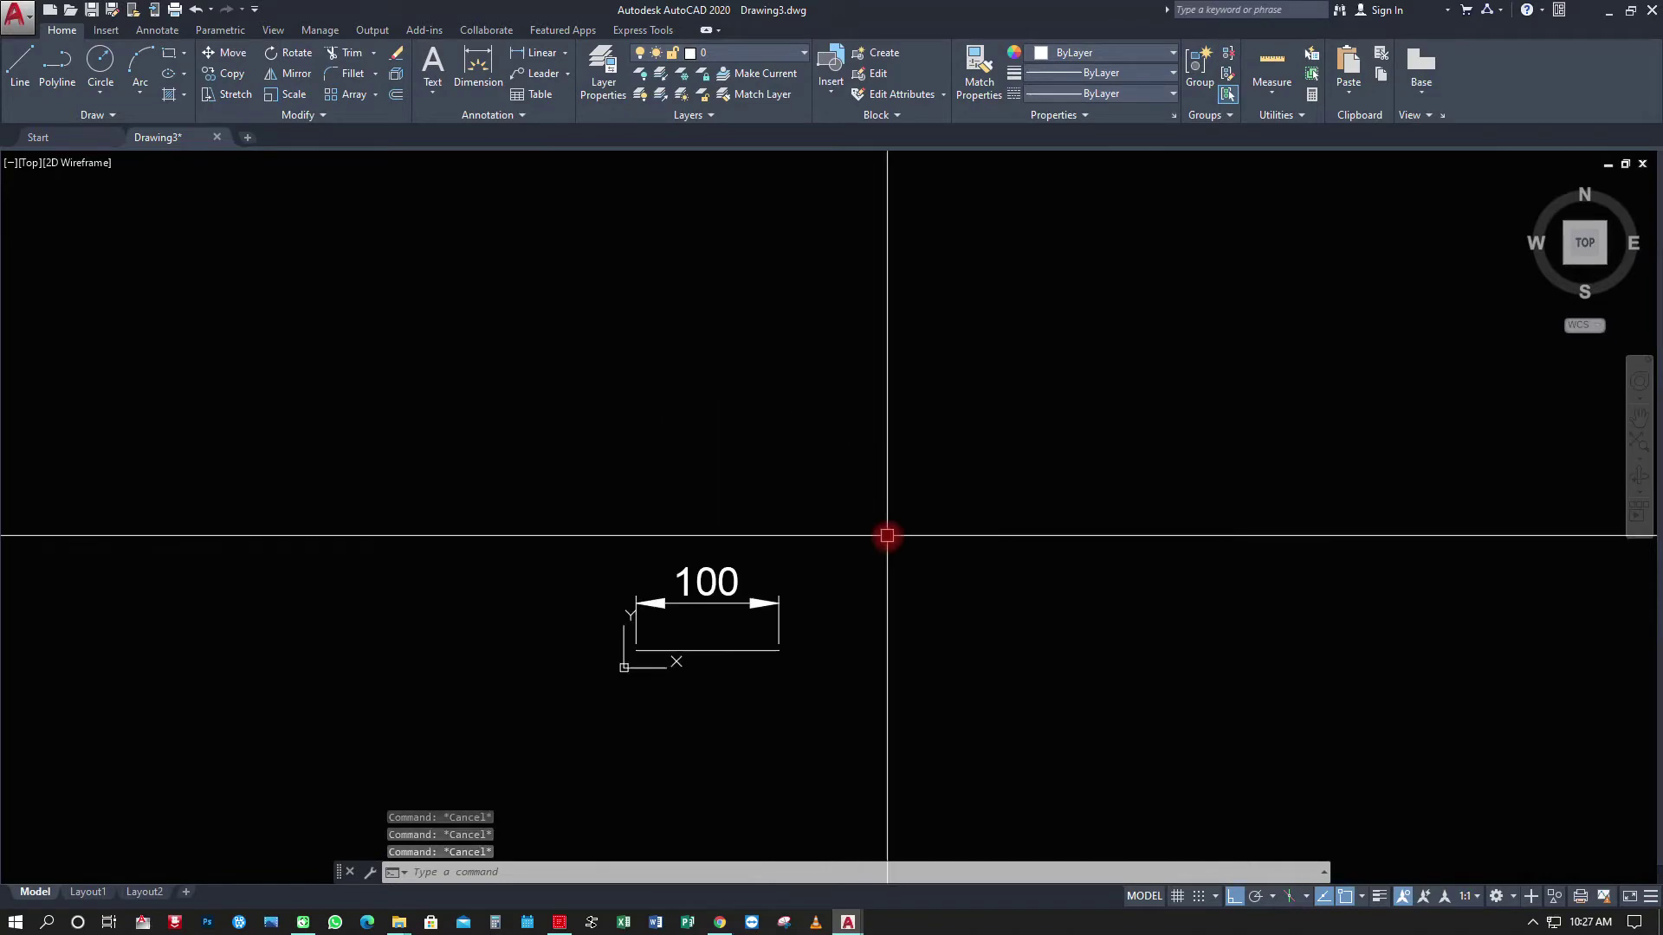
# Open Options from the drawing-area shortcut menu and set crosshair size to 10.
pyautogui.rightClick(886, 533)
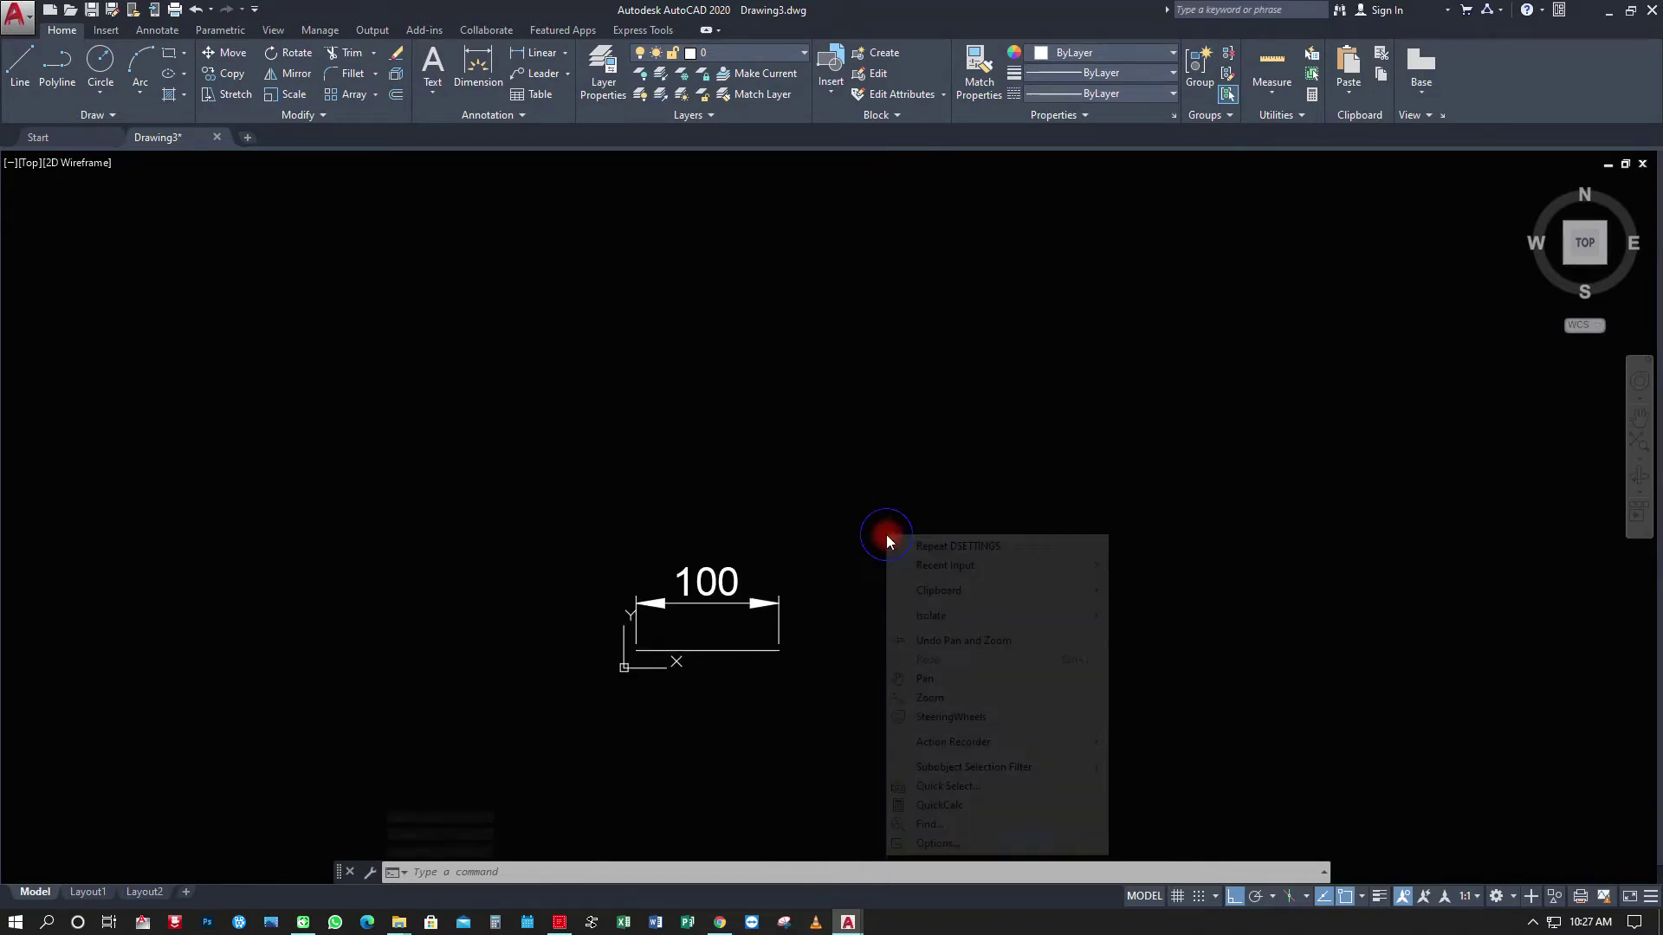
pyautogui.click(946, 842)
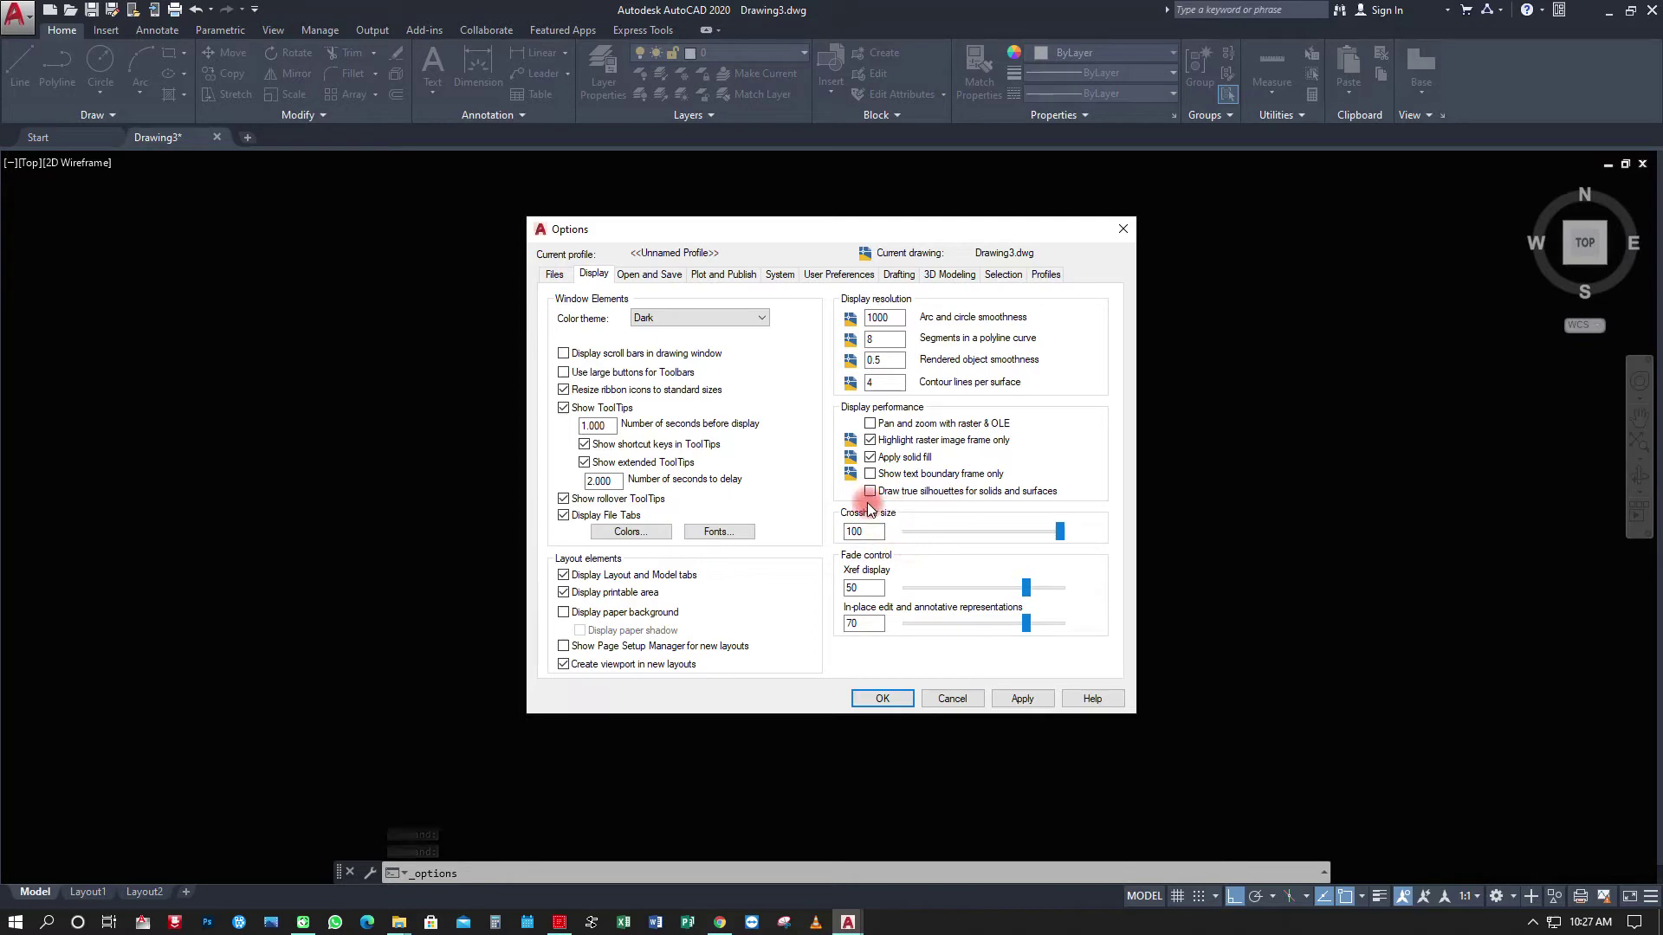
pyautogui.moveTo(1061, 539); pyautogui.dragTo(920, 543)
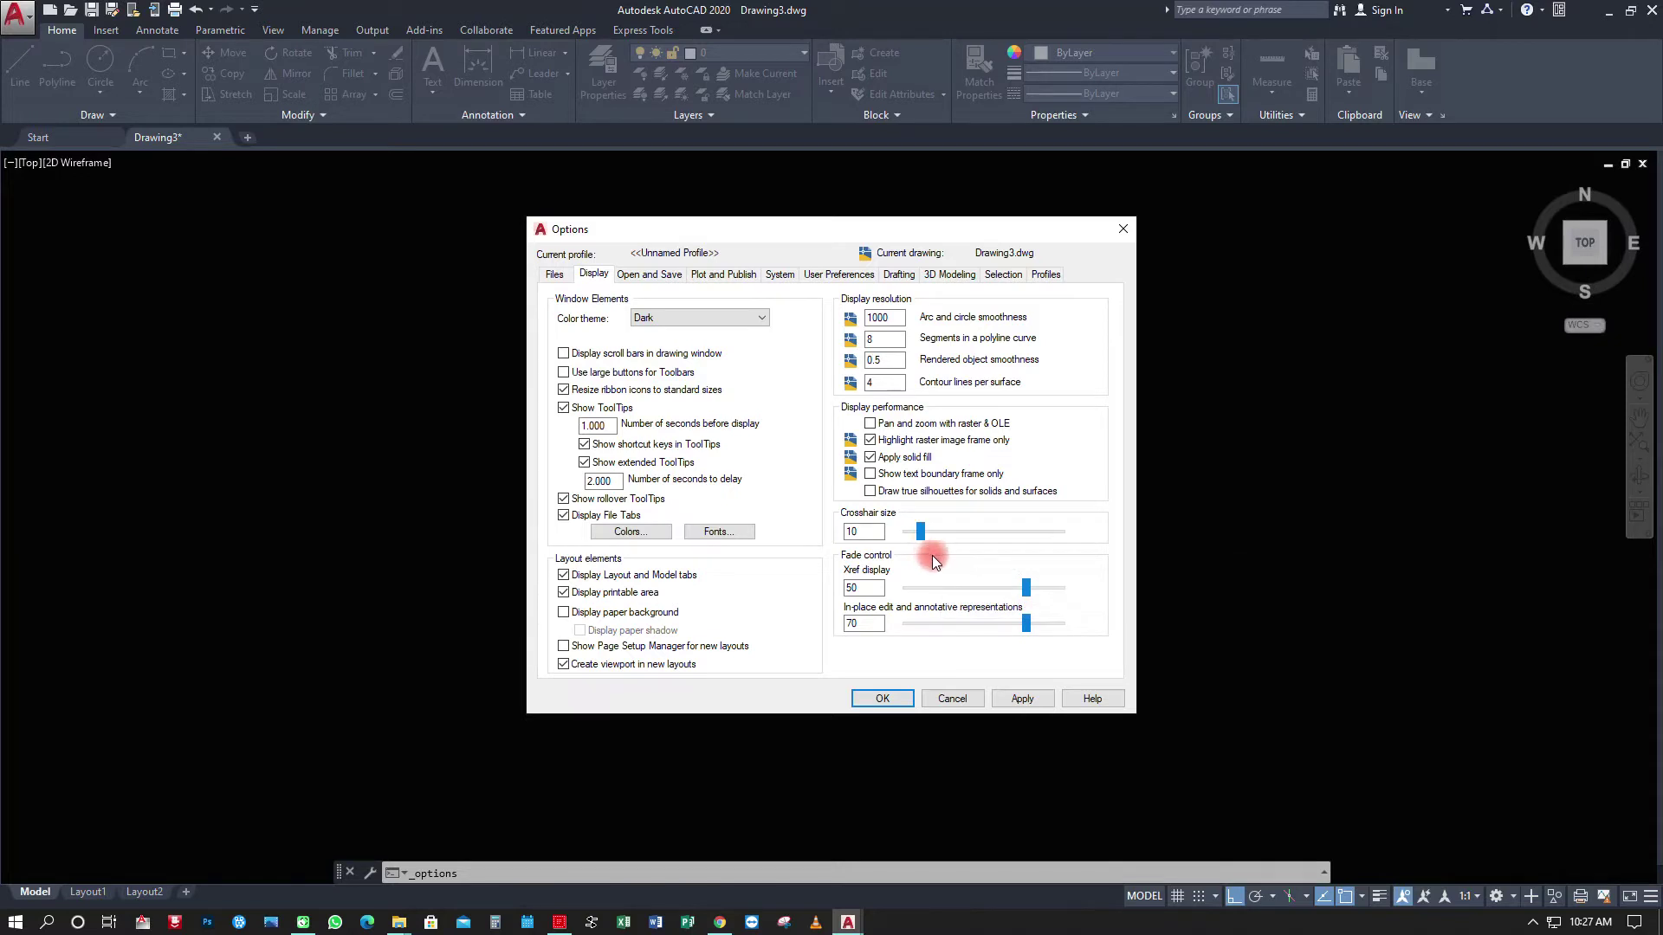
pyautogui.click(1022, 698)
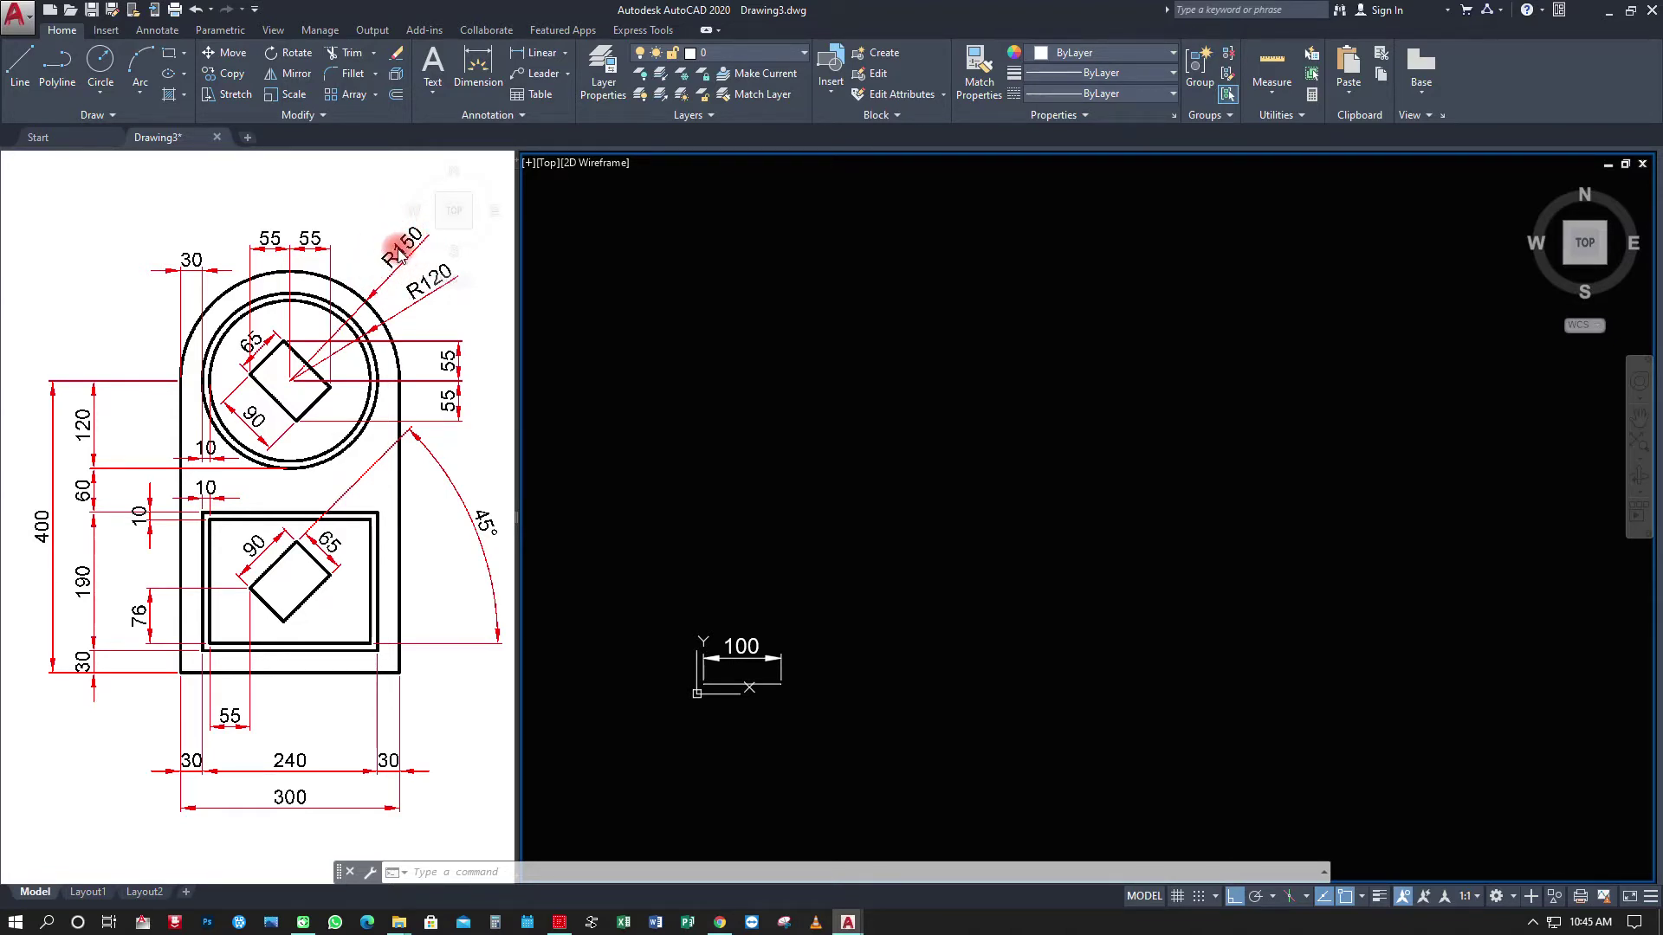
# Draw a circle of radius 150.
pyautogui.click(99, 61)
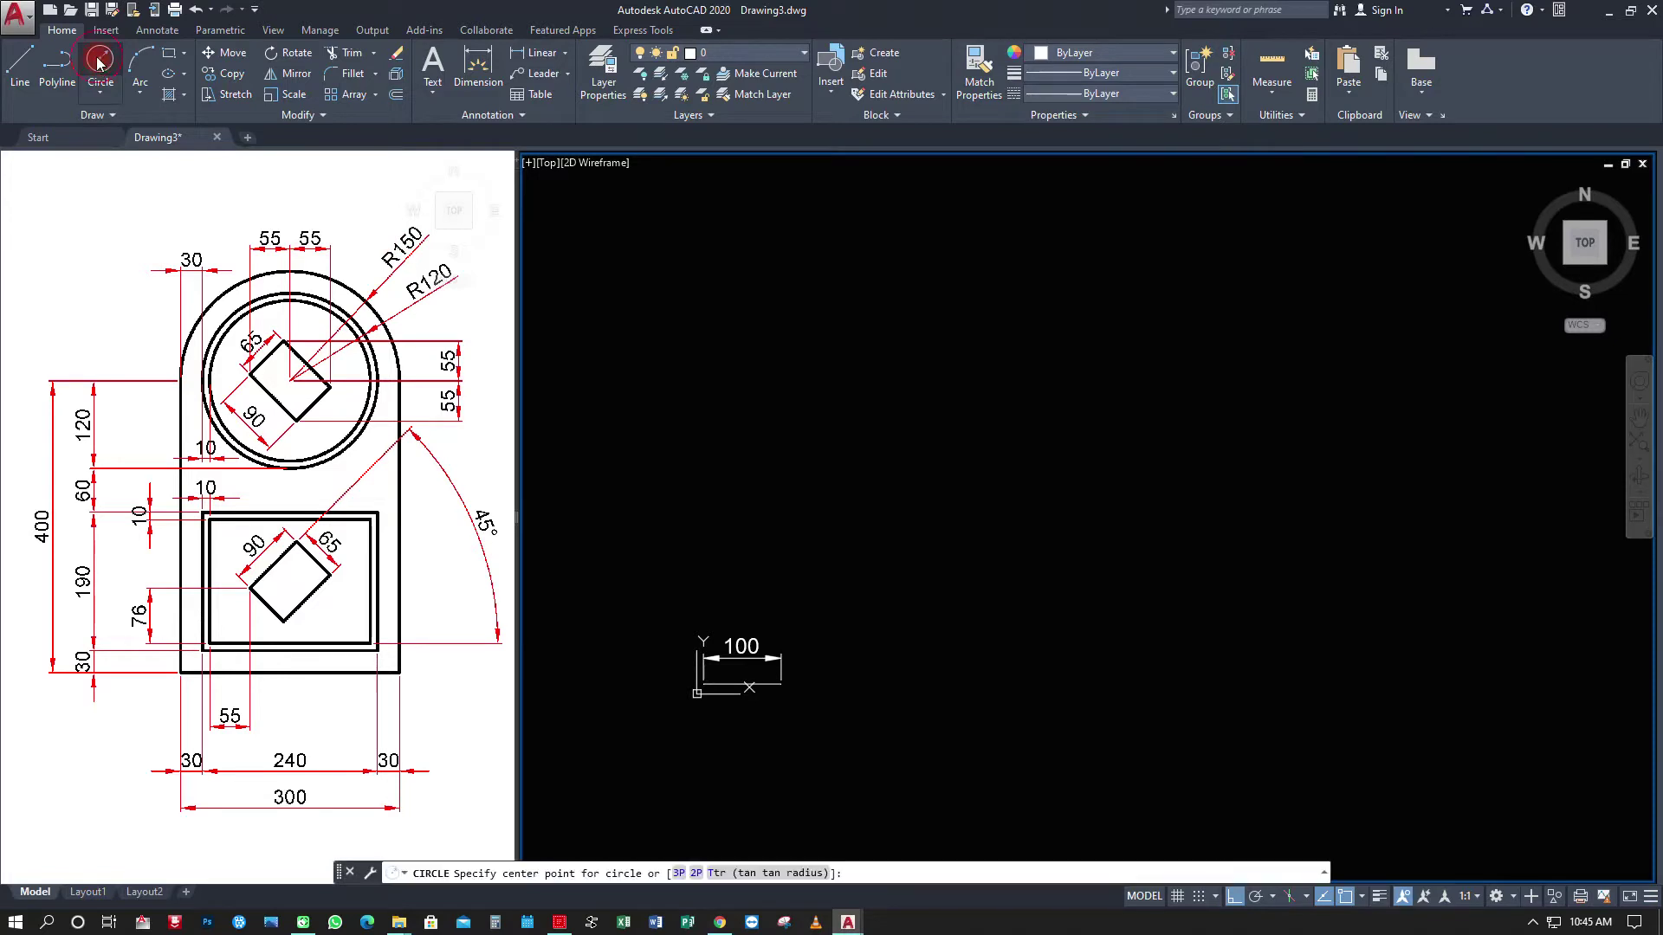
pyautogui.click(1057, 337)
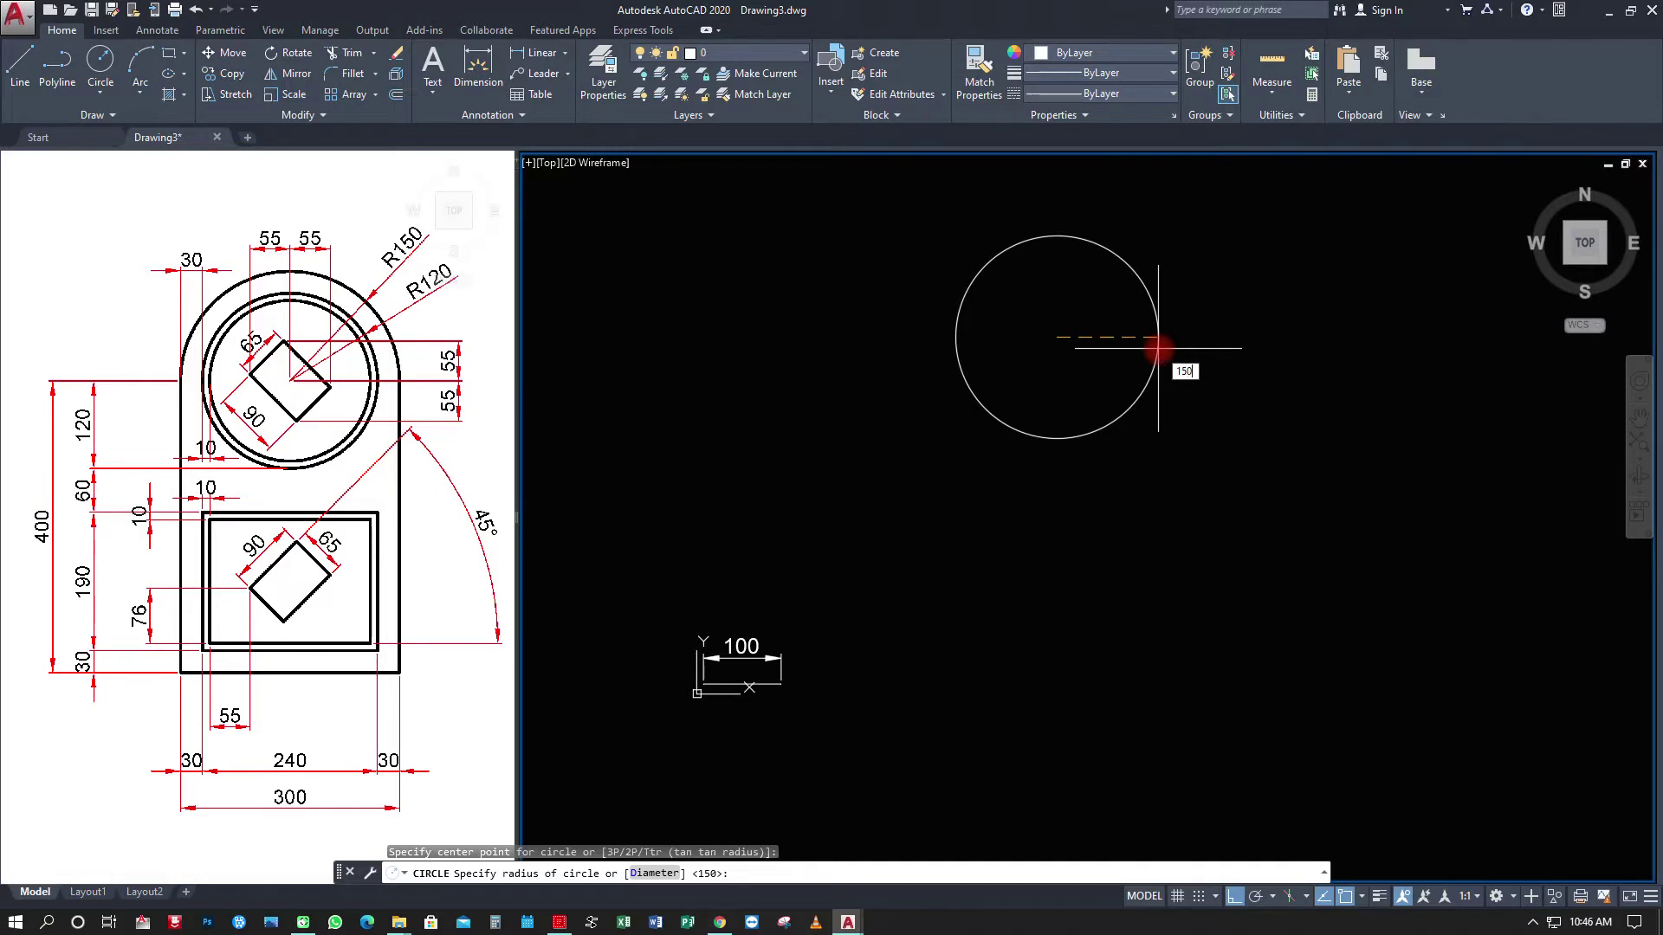
pyautogui.press('Return')
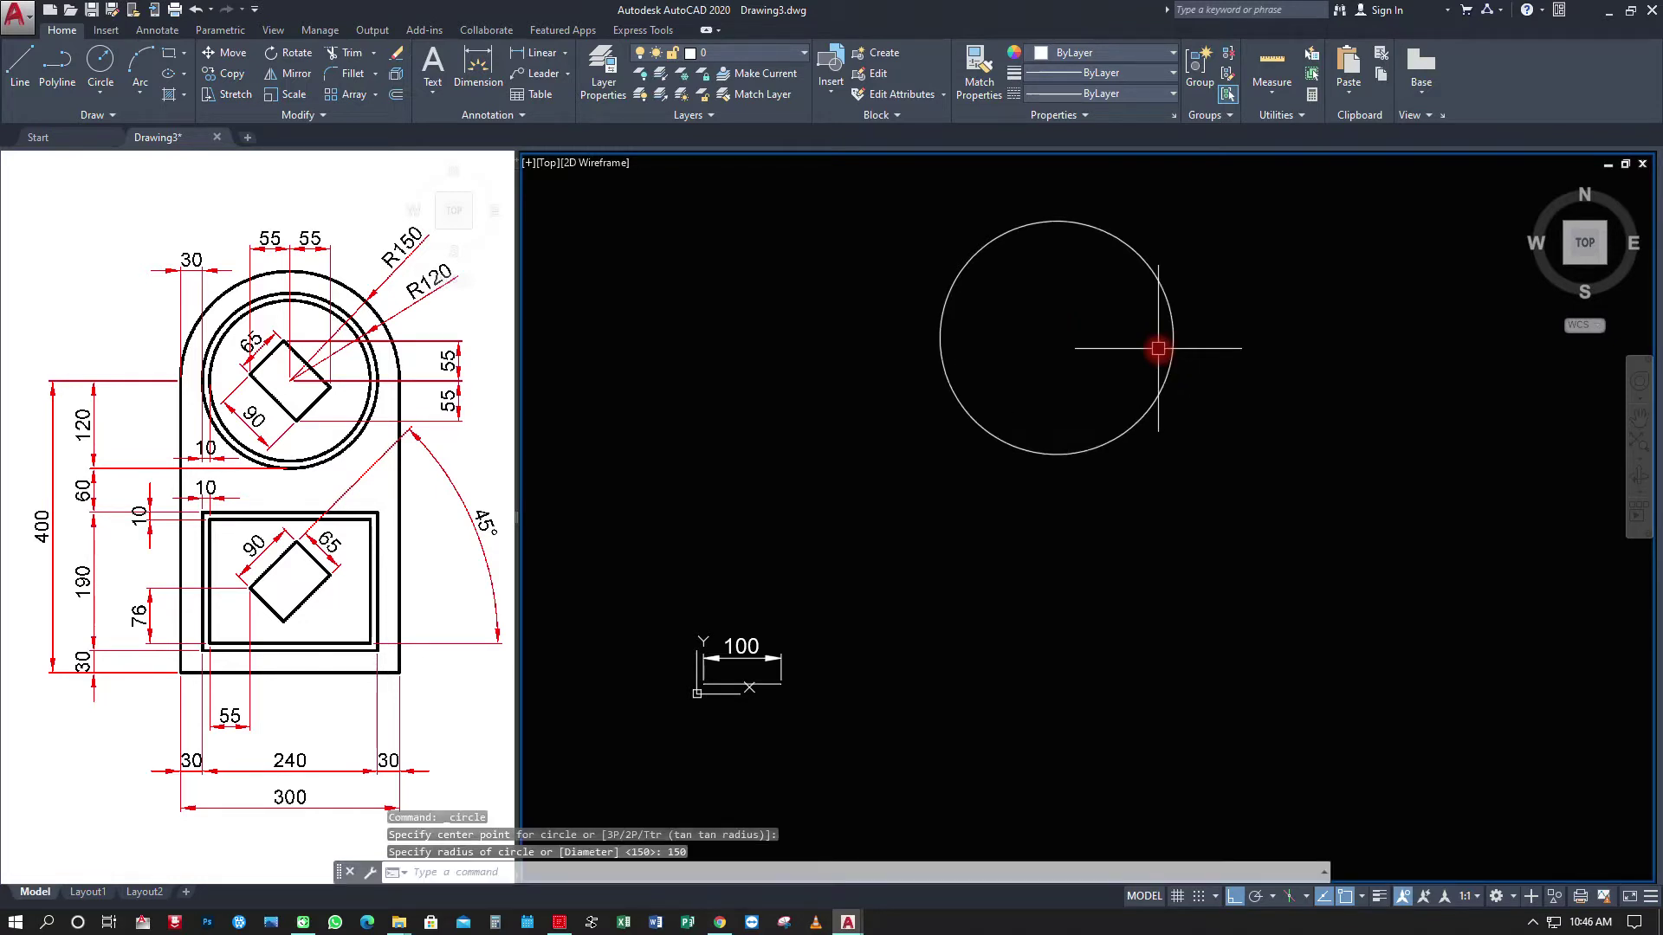
# Offset the circle 30 inward to create a concentric R120 circle.
pyautogui.click(397, 100)
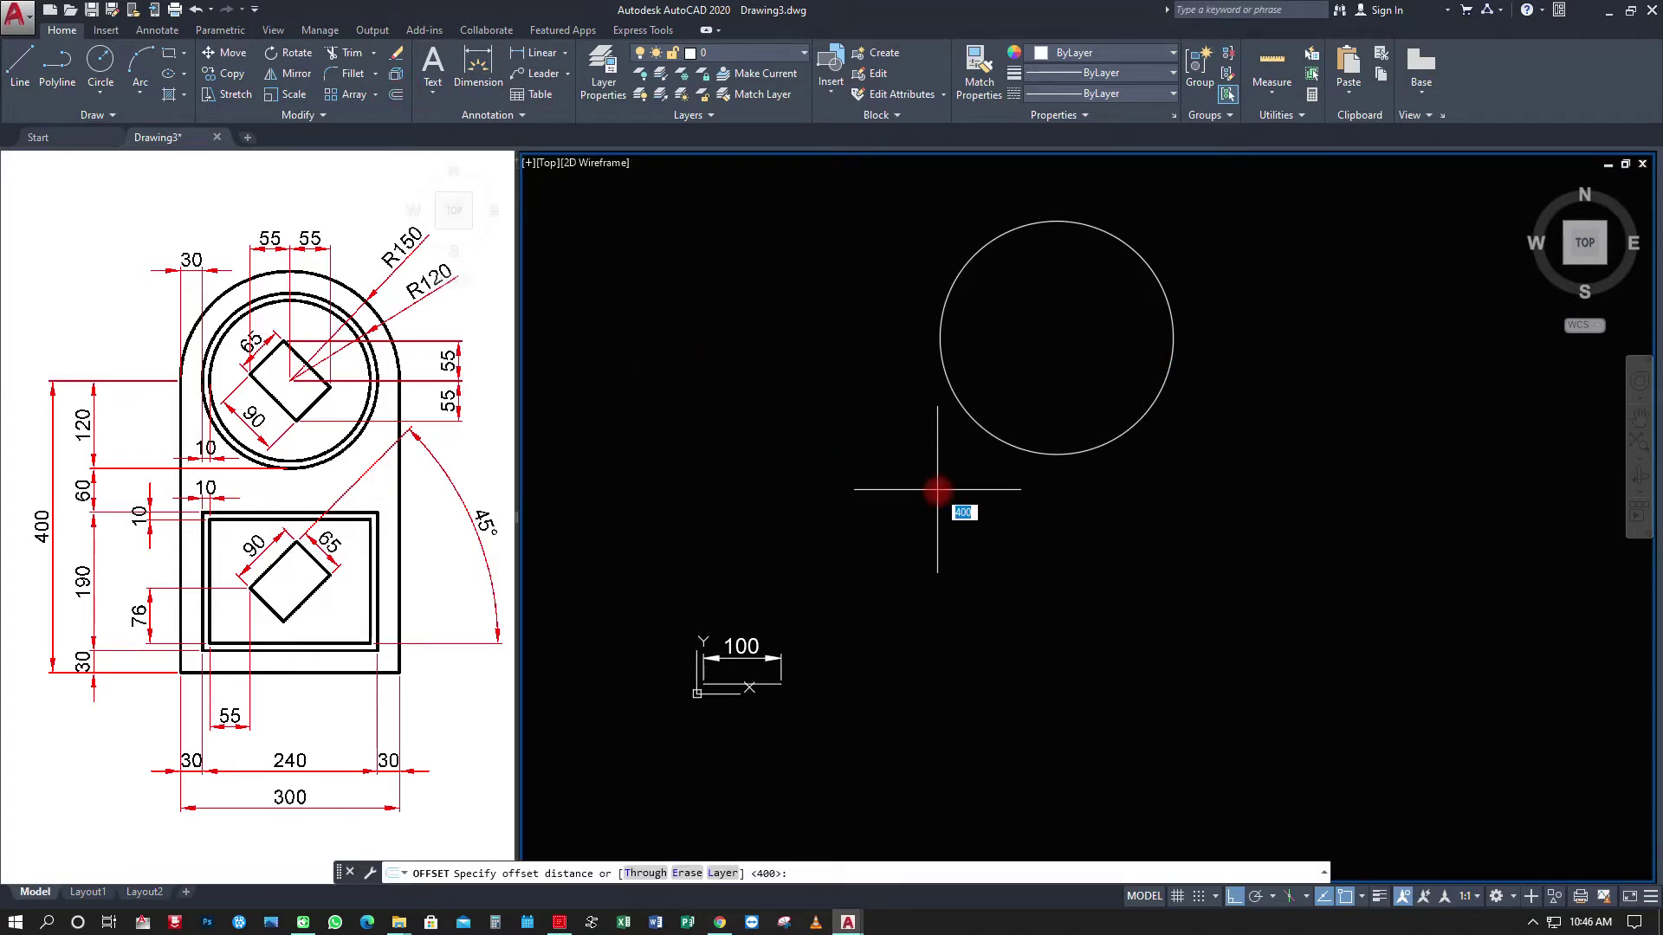
pyautogui.write('30')
pyautogui.press('Return')
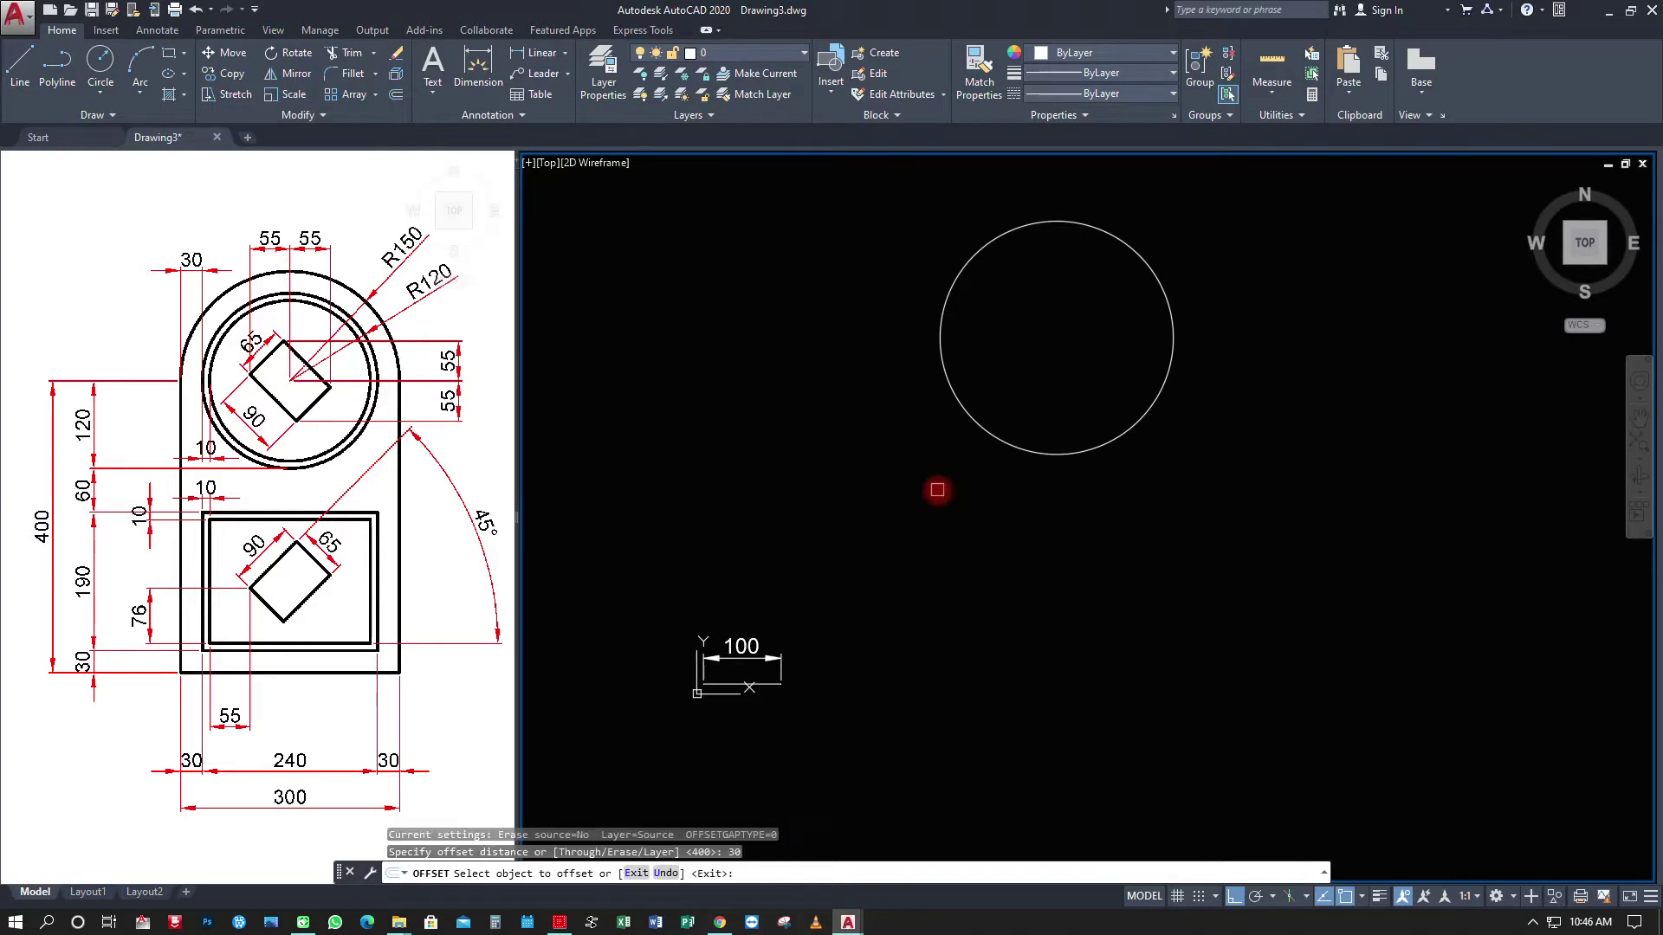
pyautogui.click(995, 434)
pyautogui.click(1024, 384)
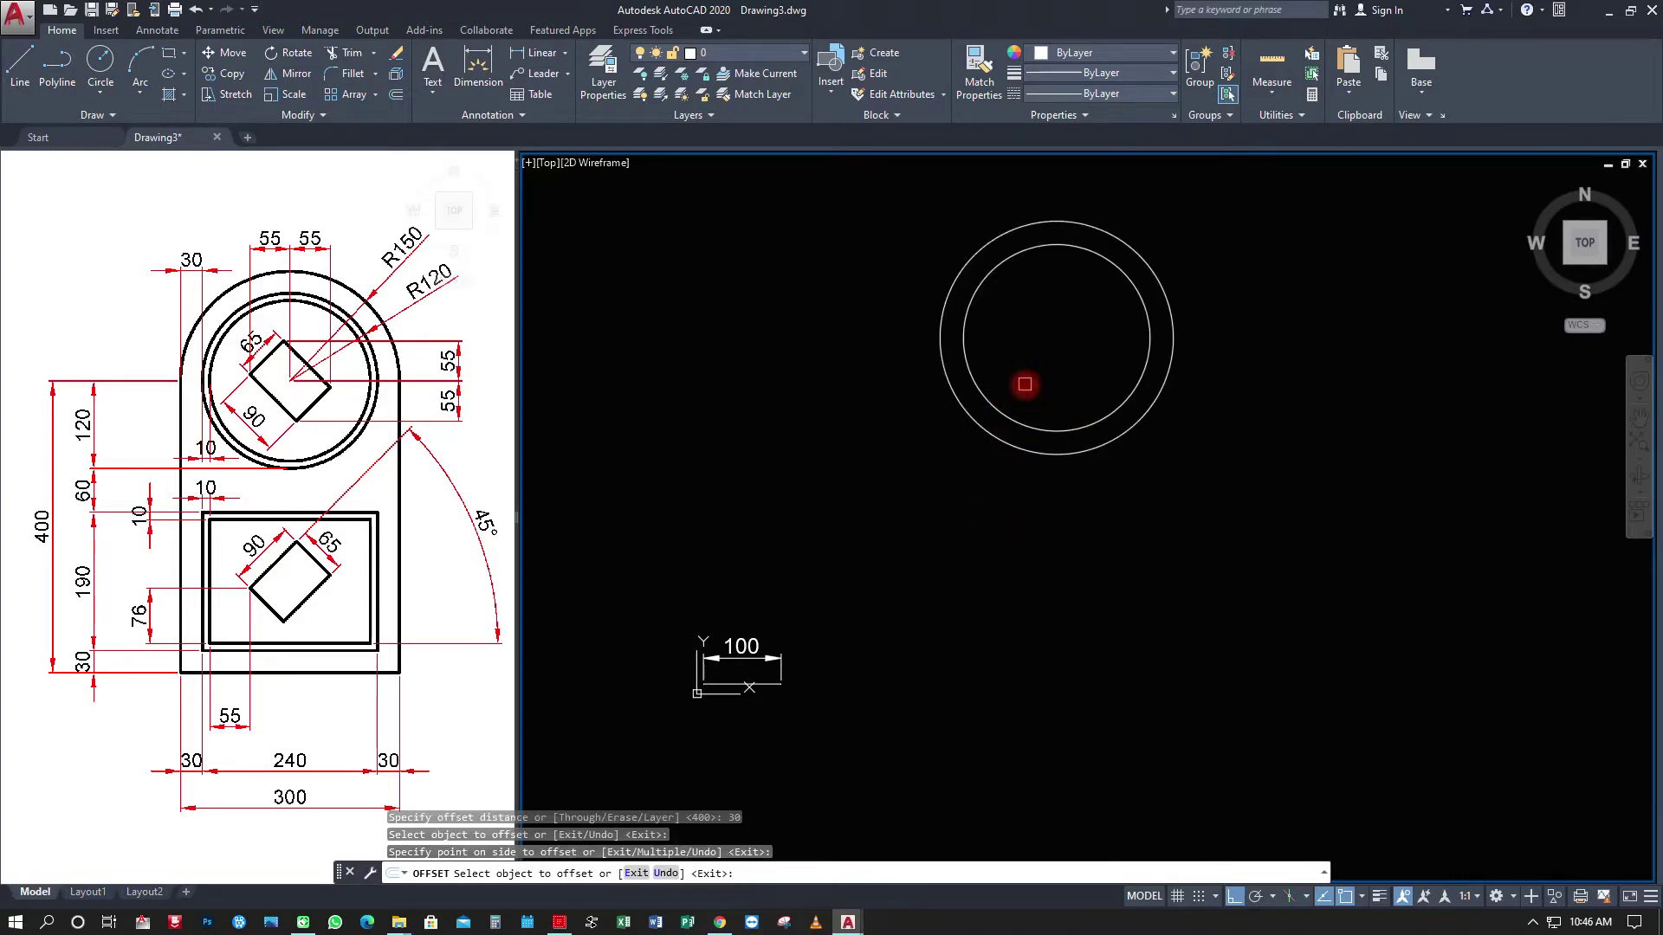
pyautogui.press('Escape')
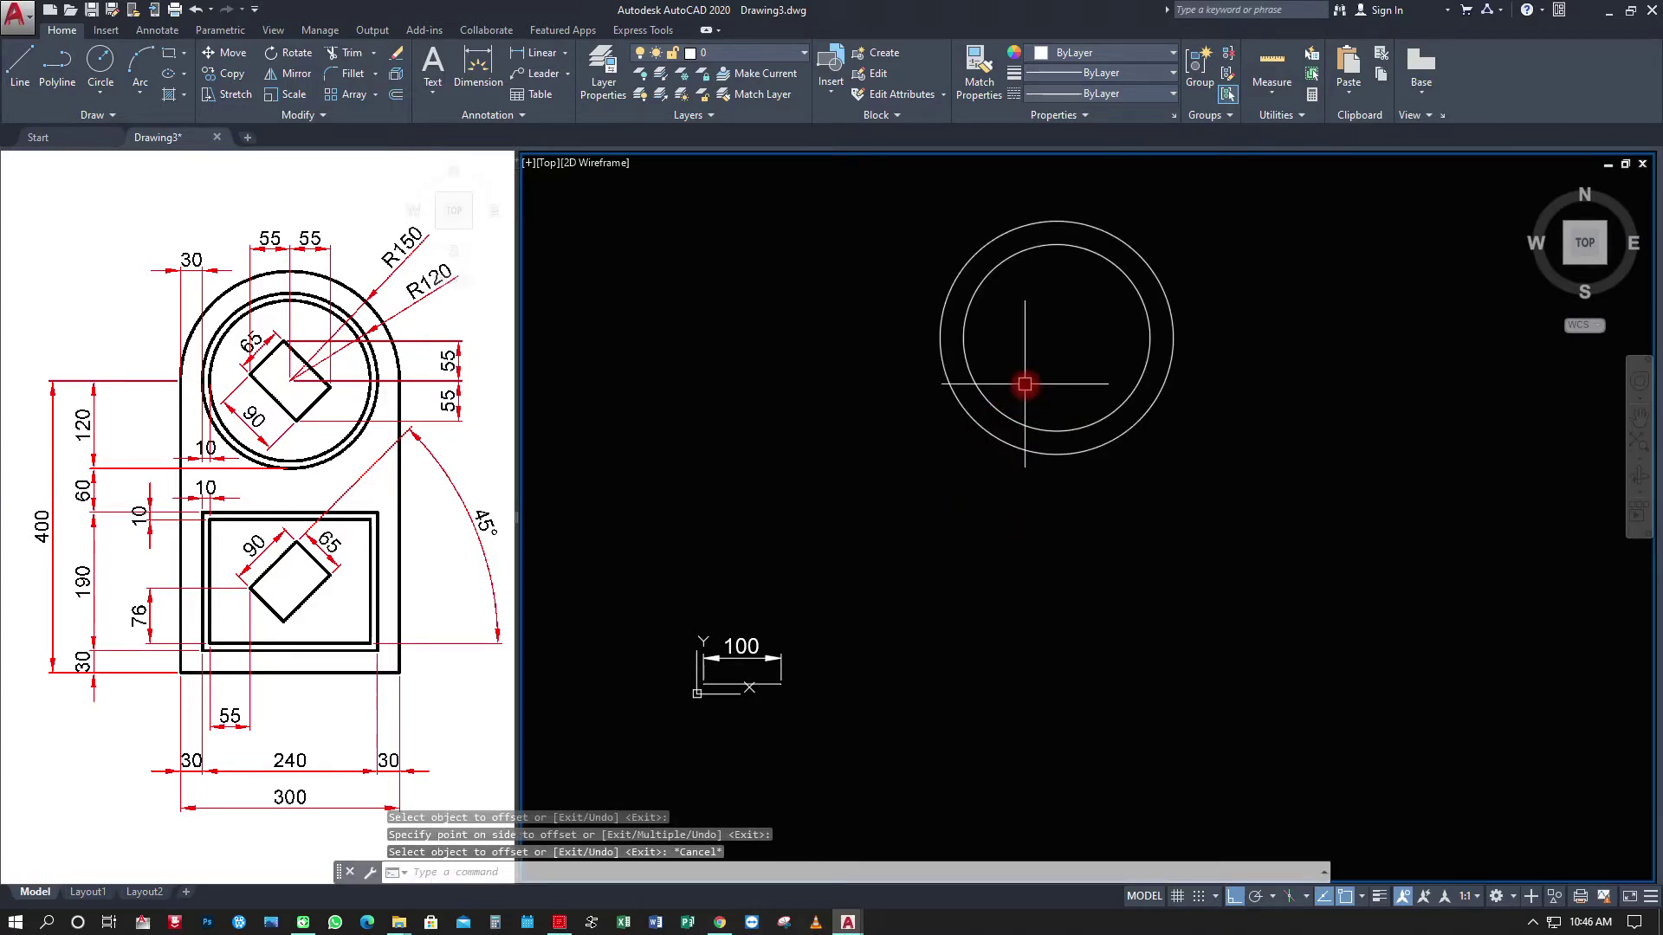
pyautogui.click(25, 66)
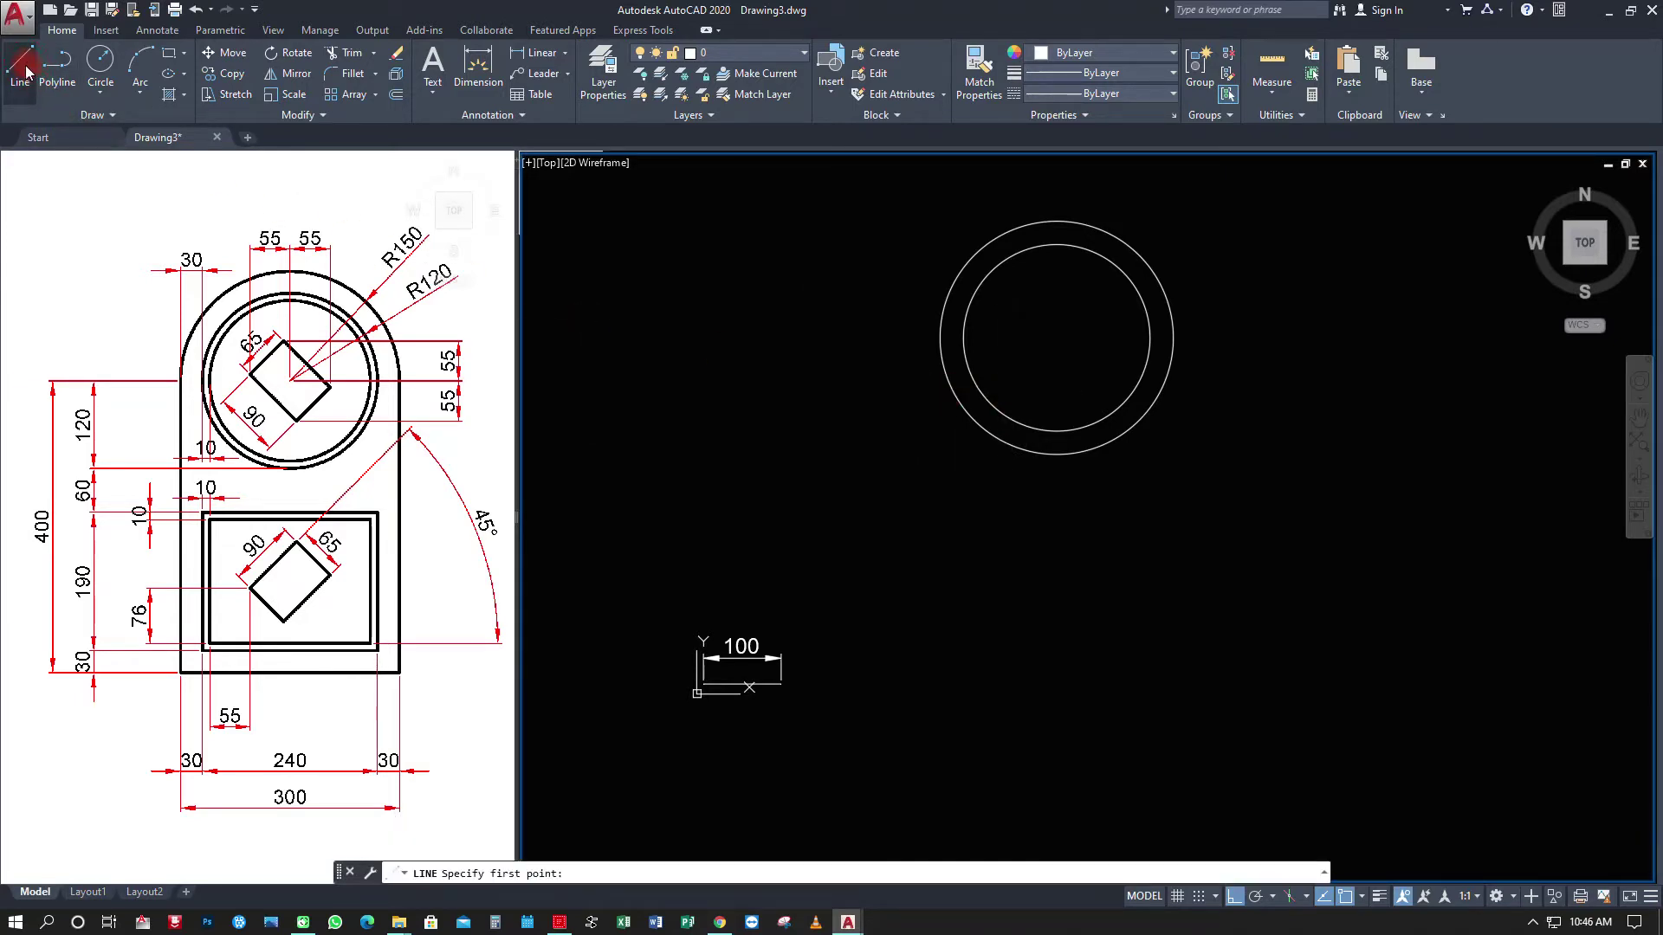
# Draw a horizontal line across the outer circle between its right and left quadrants.
pyautogui.click(1172, 338)
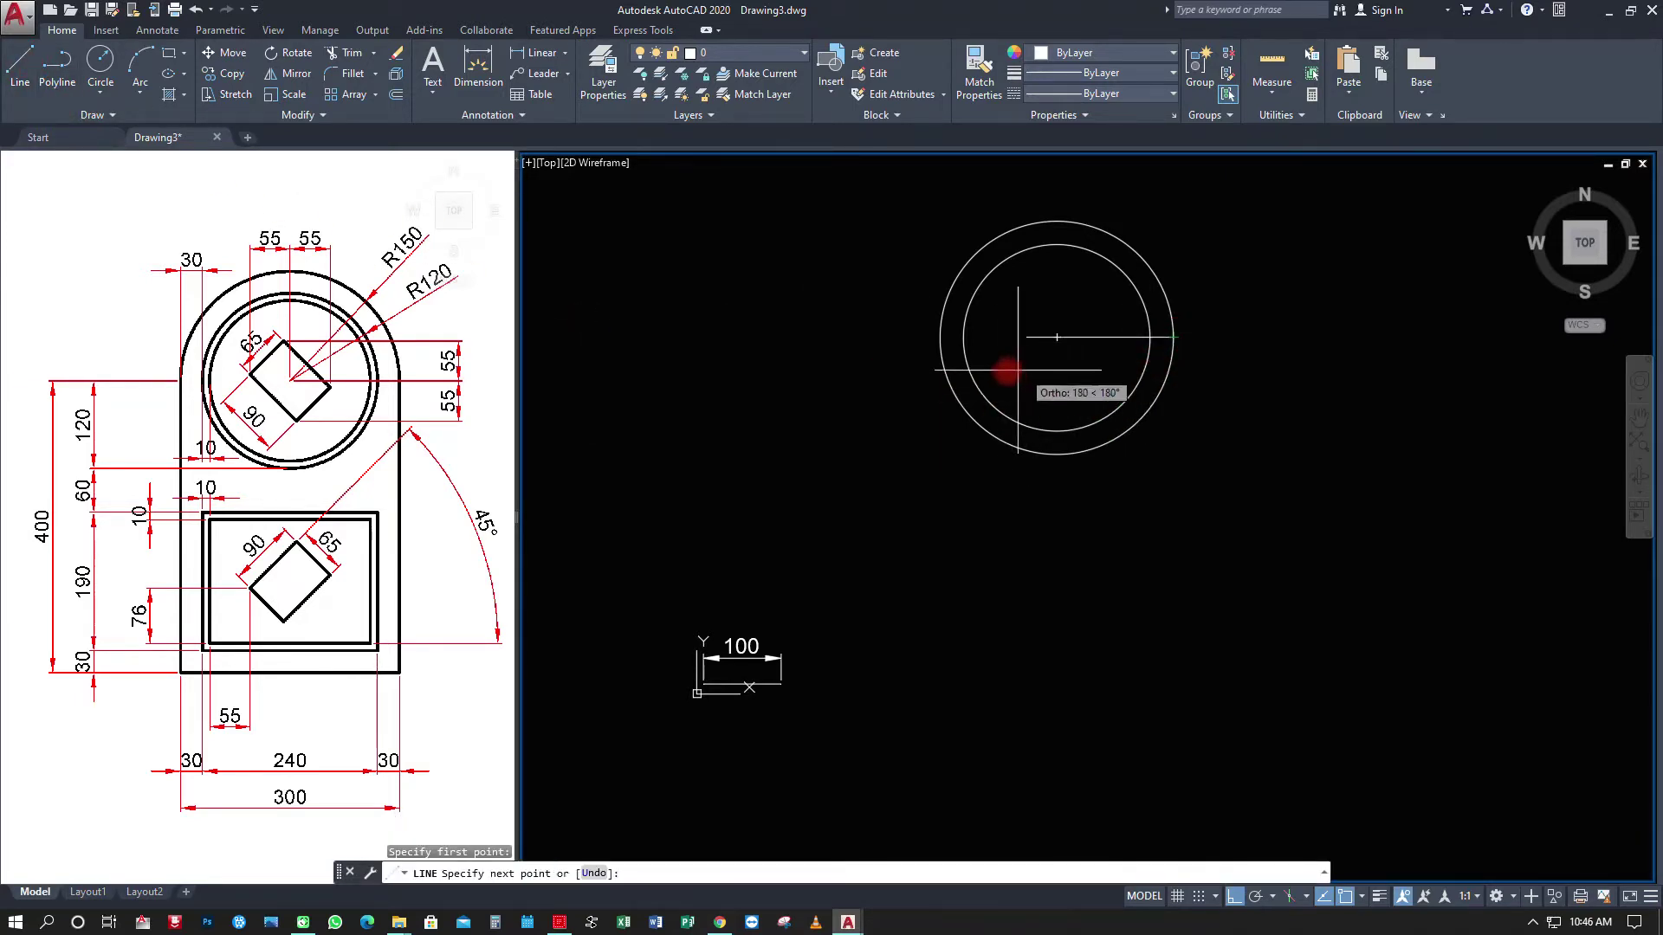
pyautogui.click(940, 338)
pyautogui.press('Escape')
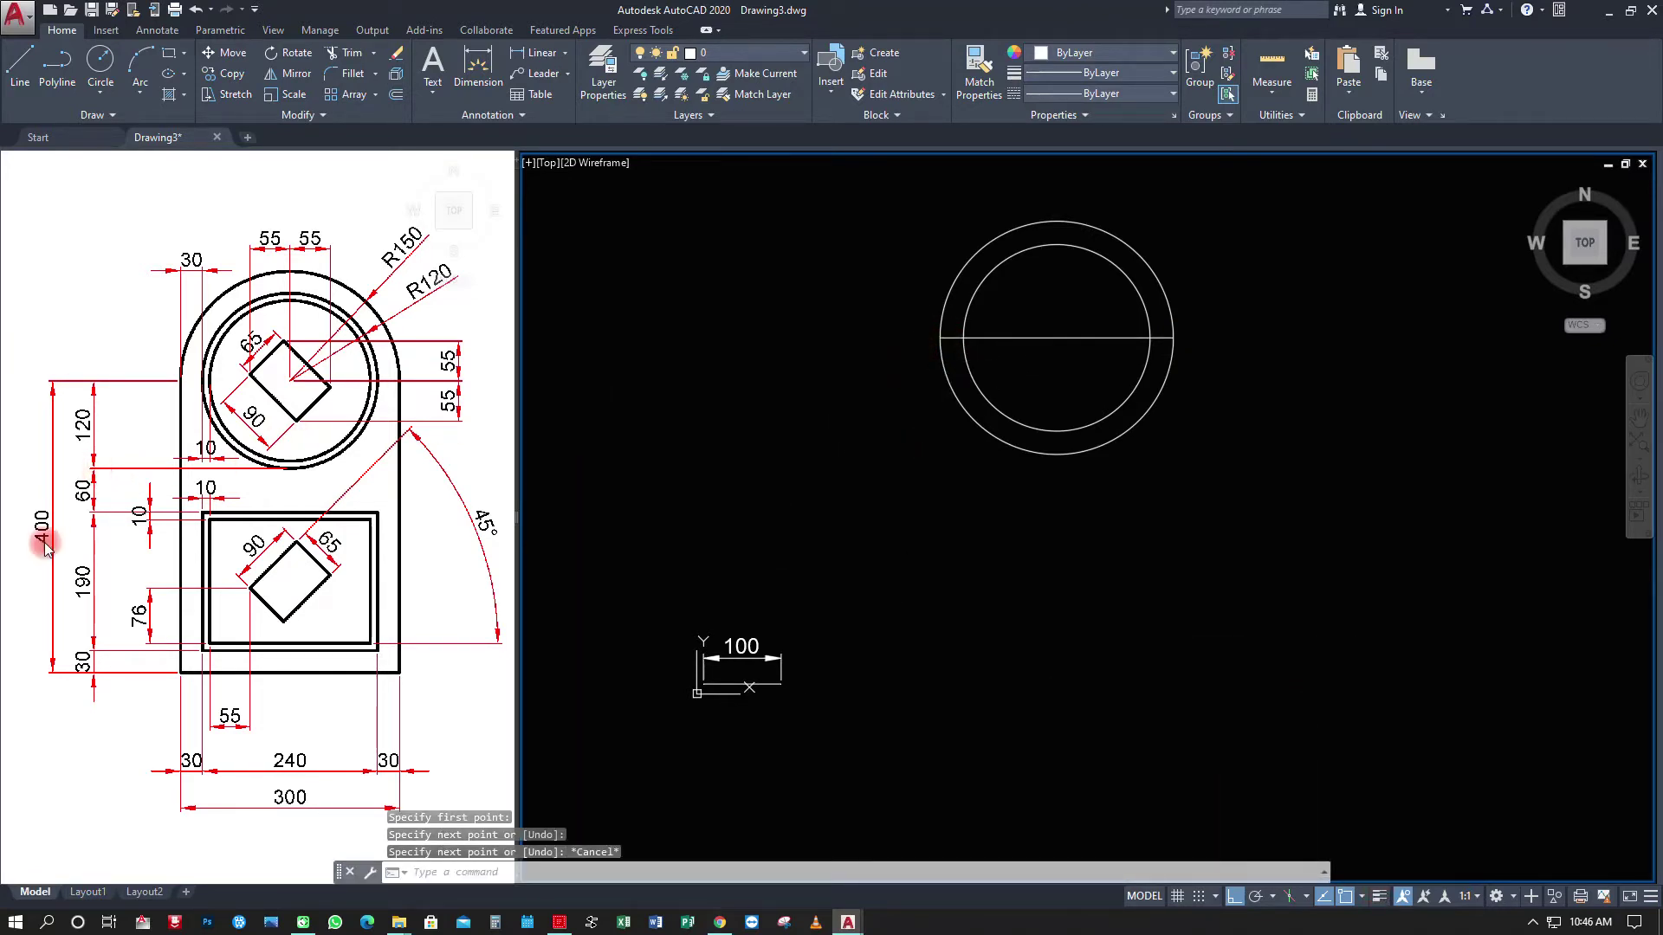
# Offset the horizontal line 400 downward to form the bottom edge.
pyautogui.click(396, 97)
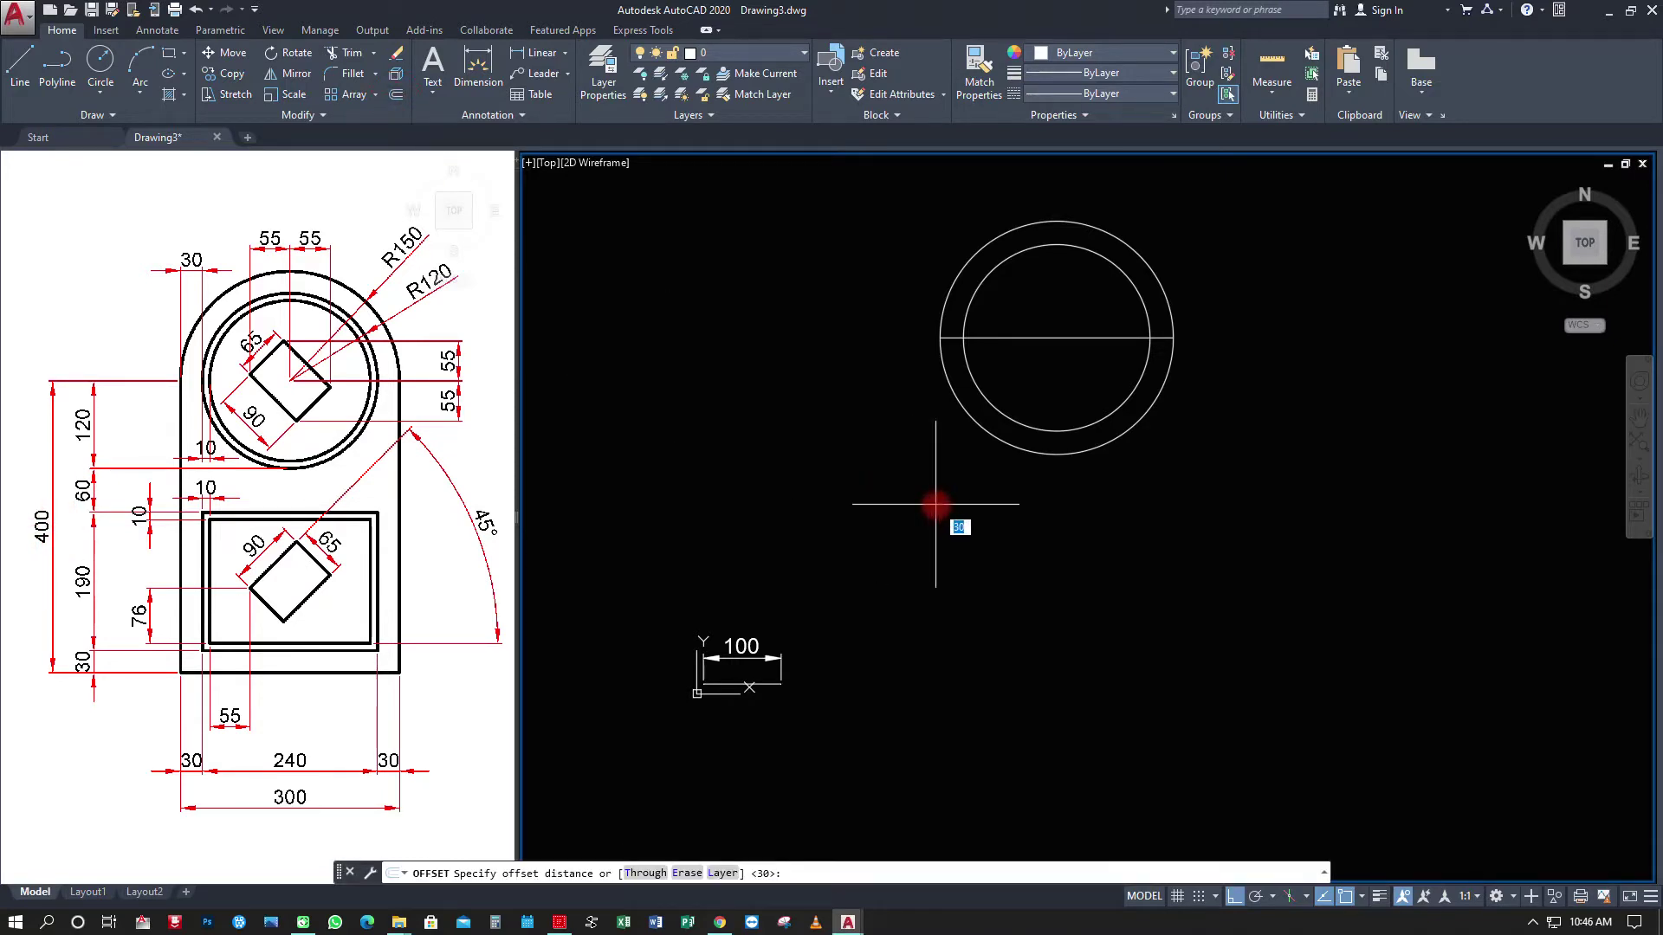
pyautogui.press('Return')
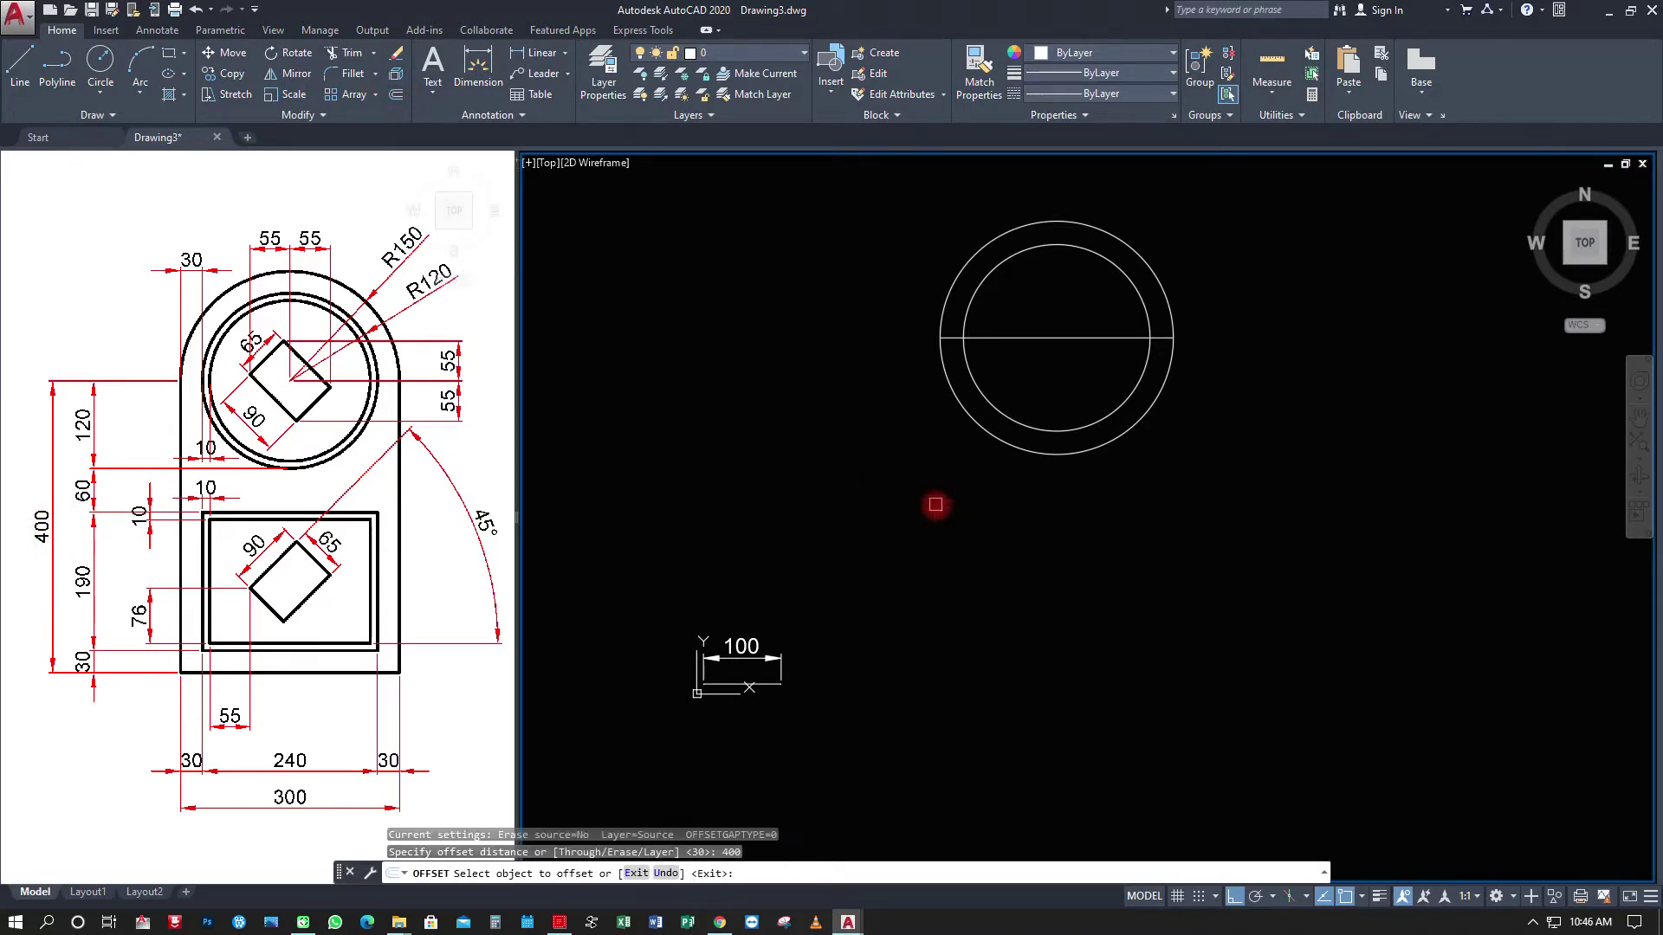
pyautogui.click(1028, 339)
pyautogui.click(1100, 561)
pyautogui.press('Escape')
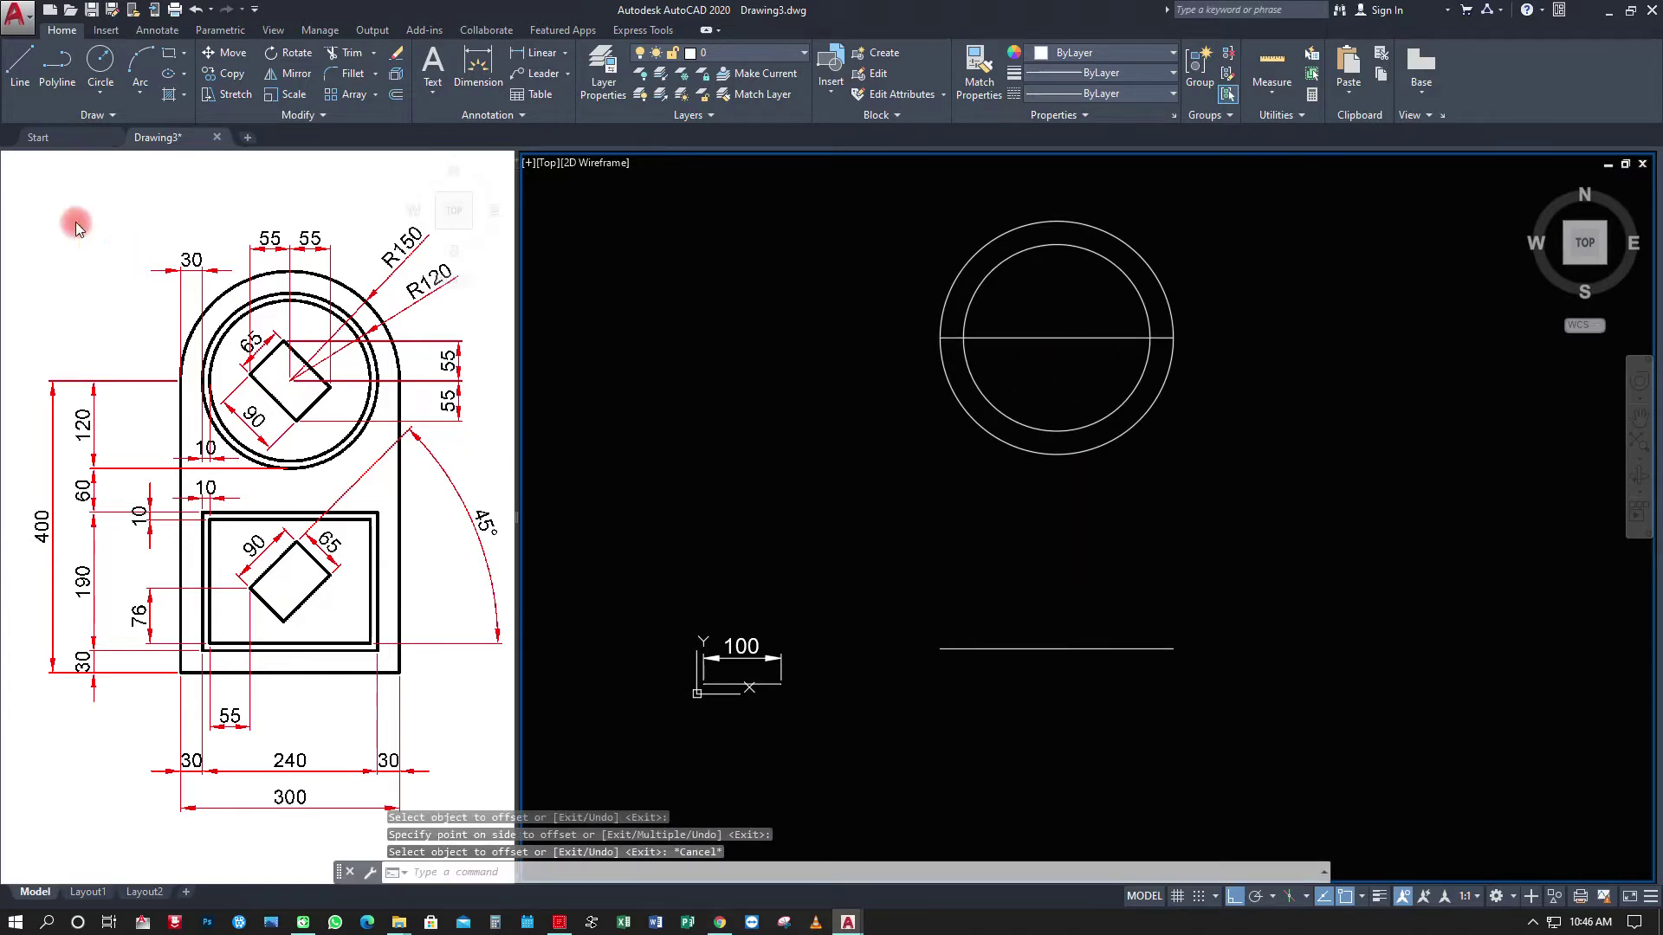
# Draw the left and right vertical sides from the bottom line up to the diameter line.
pyautogui.click(17, 70)
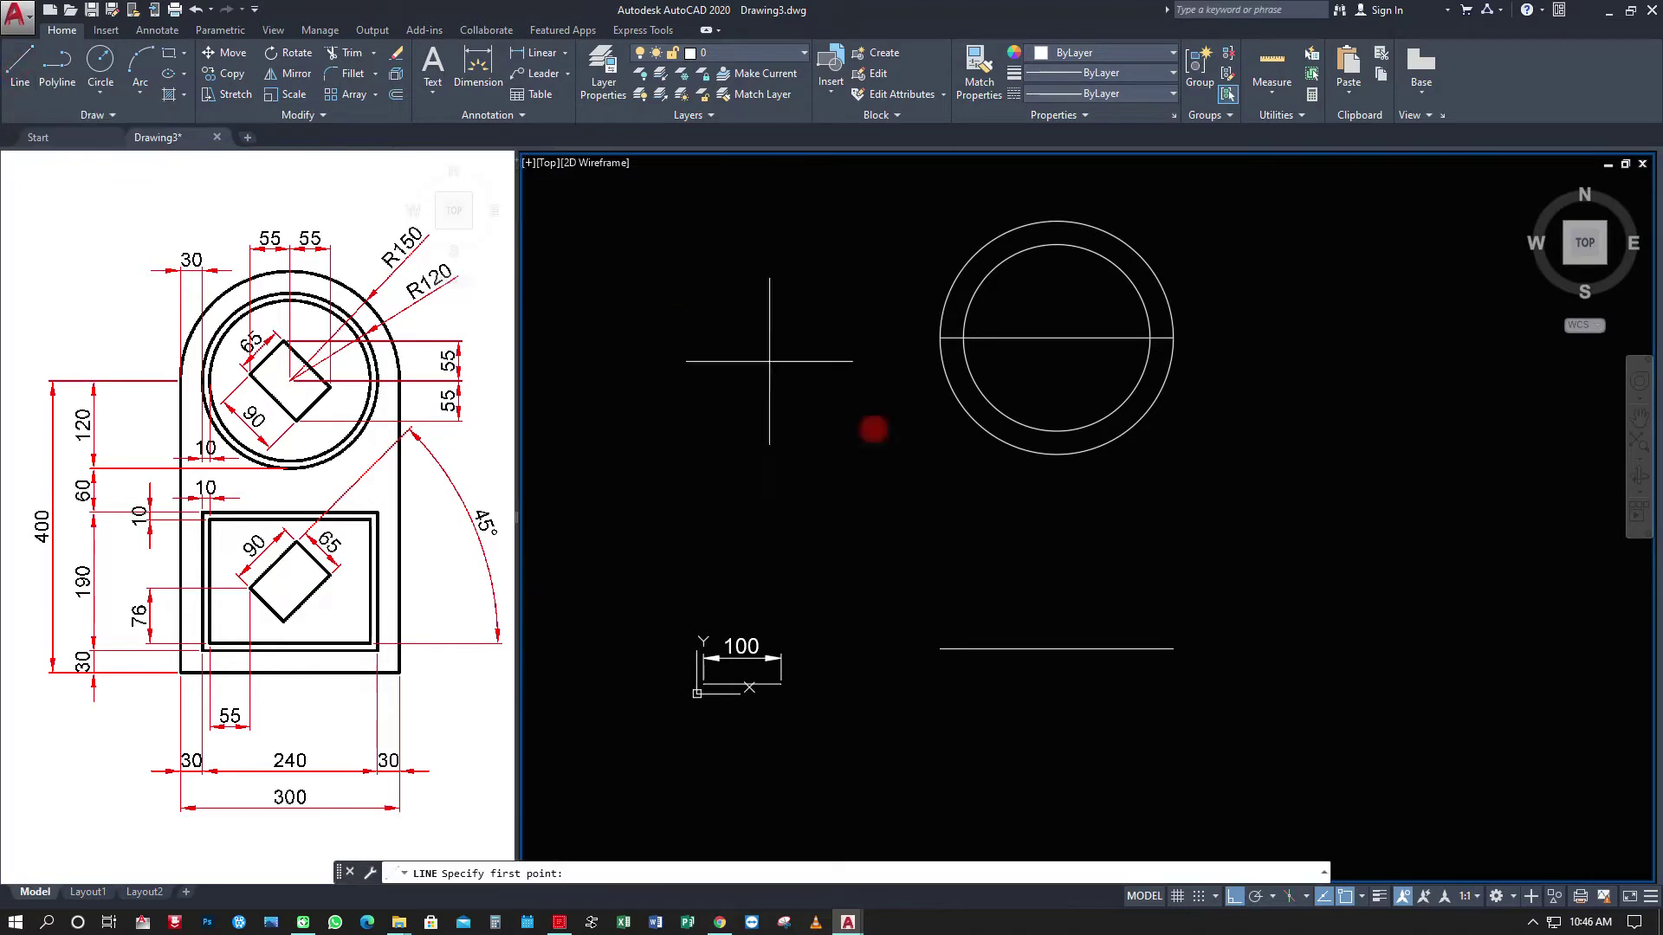
pyautogui.click(940, 648)
pyautogui.click(940, 336)
pyautogui.press('Escape')
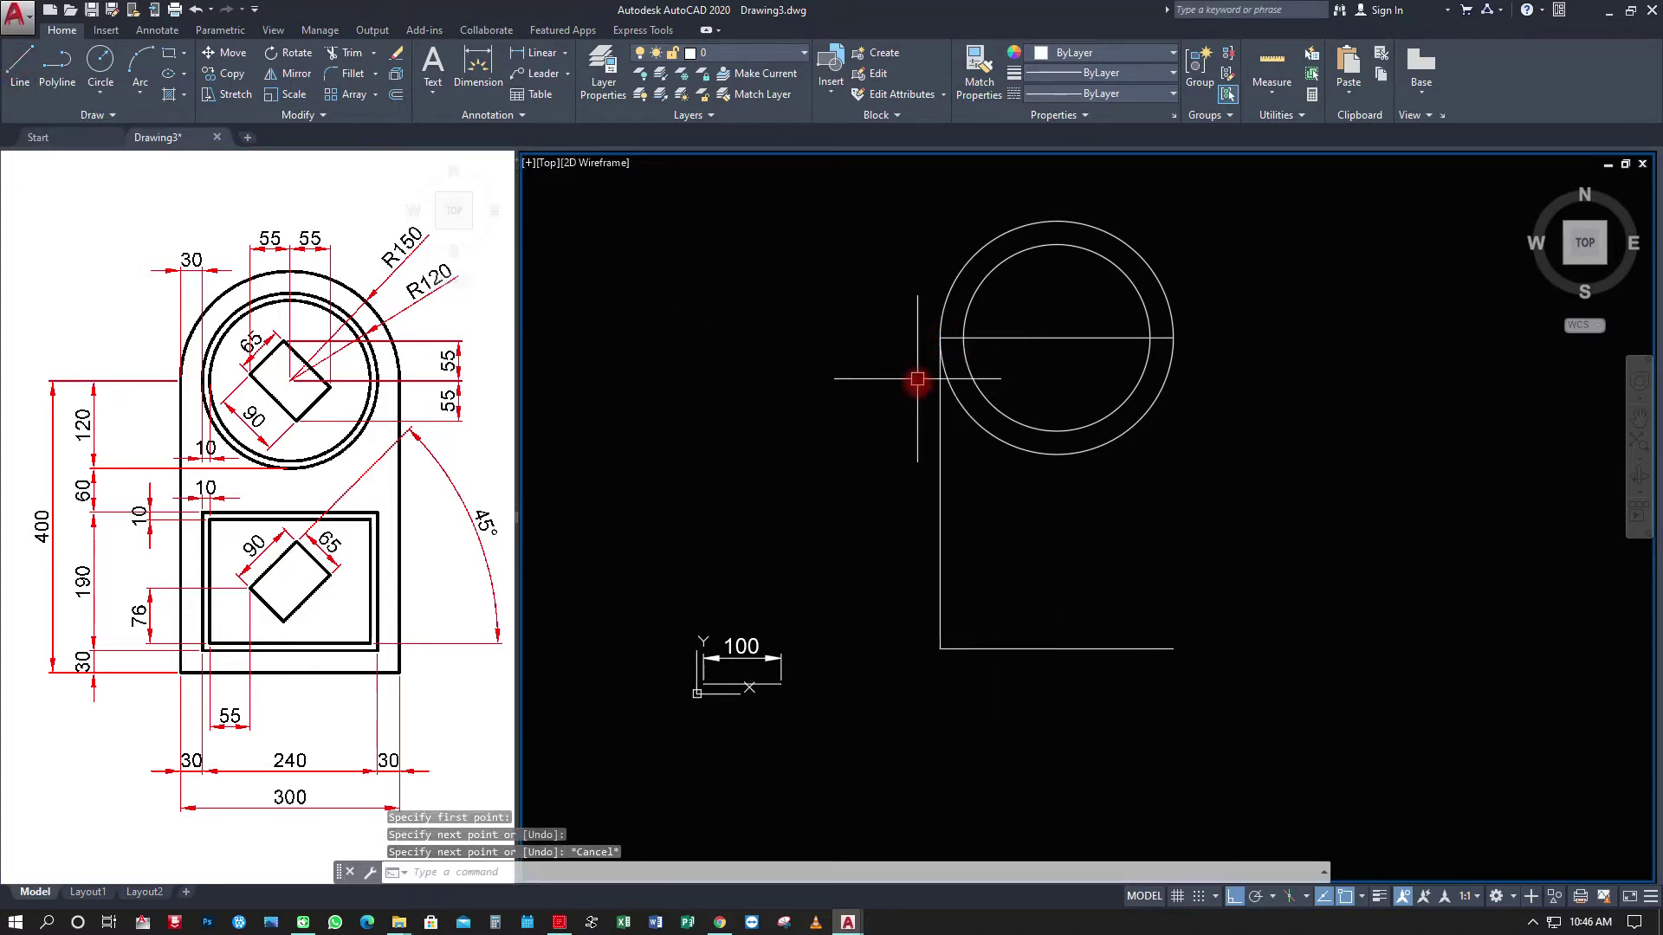
pyautogui.click(33, 73)
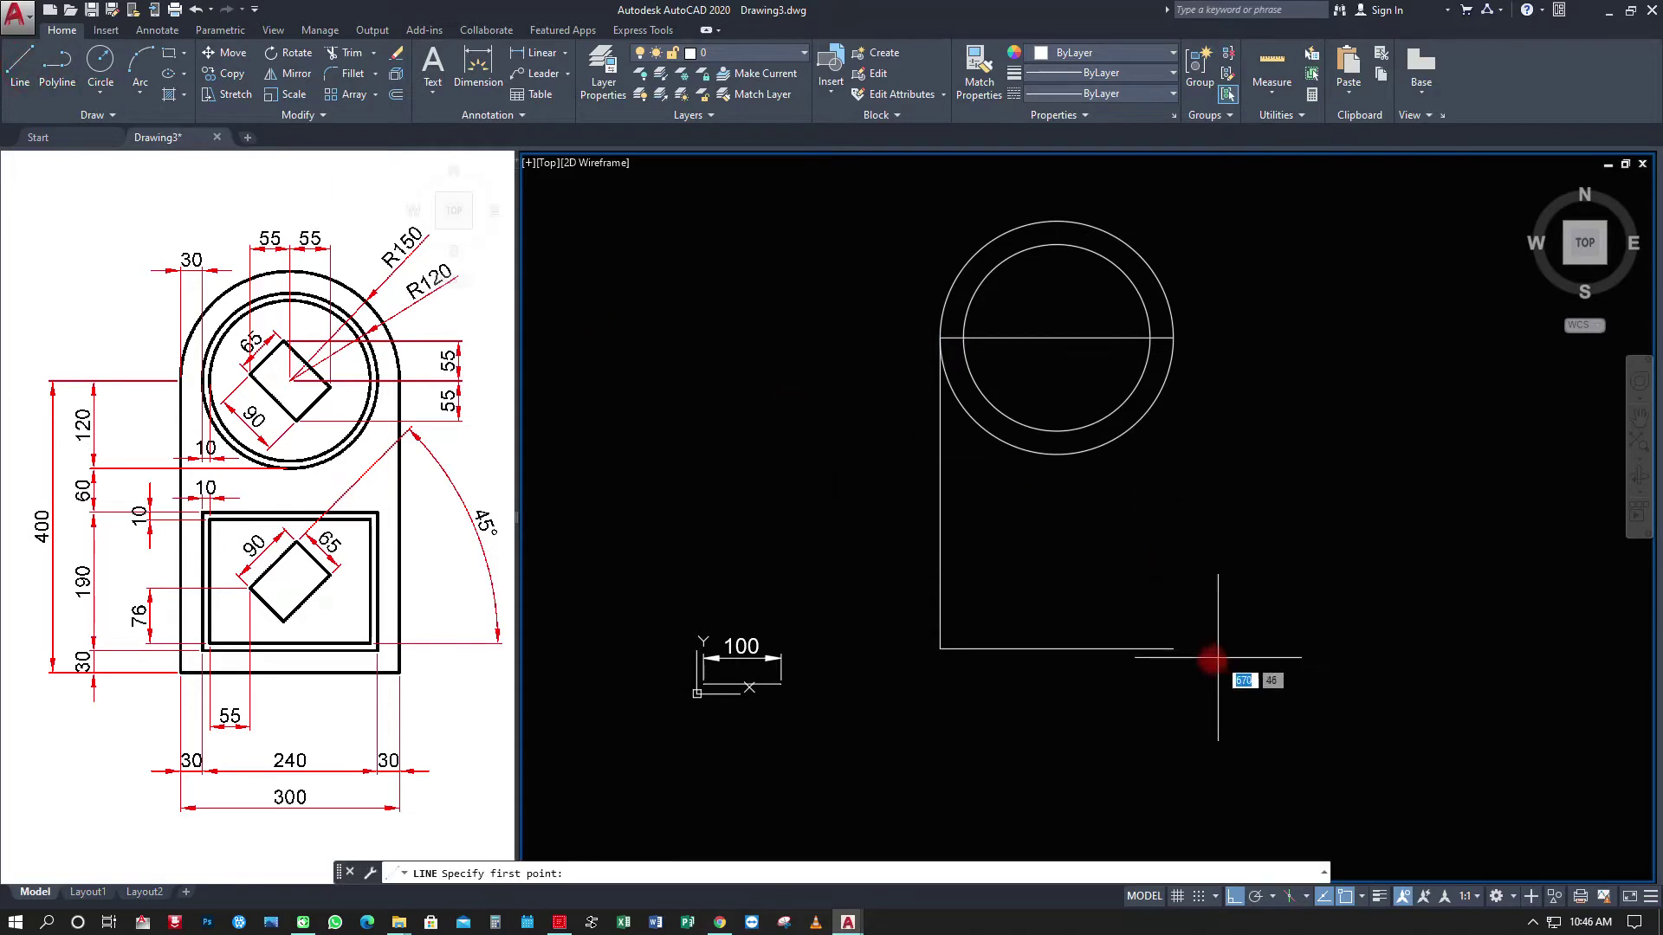
pyautogui.click(1173, 648)
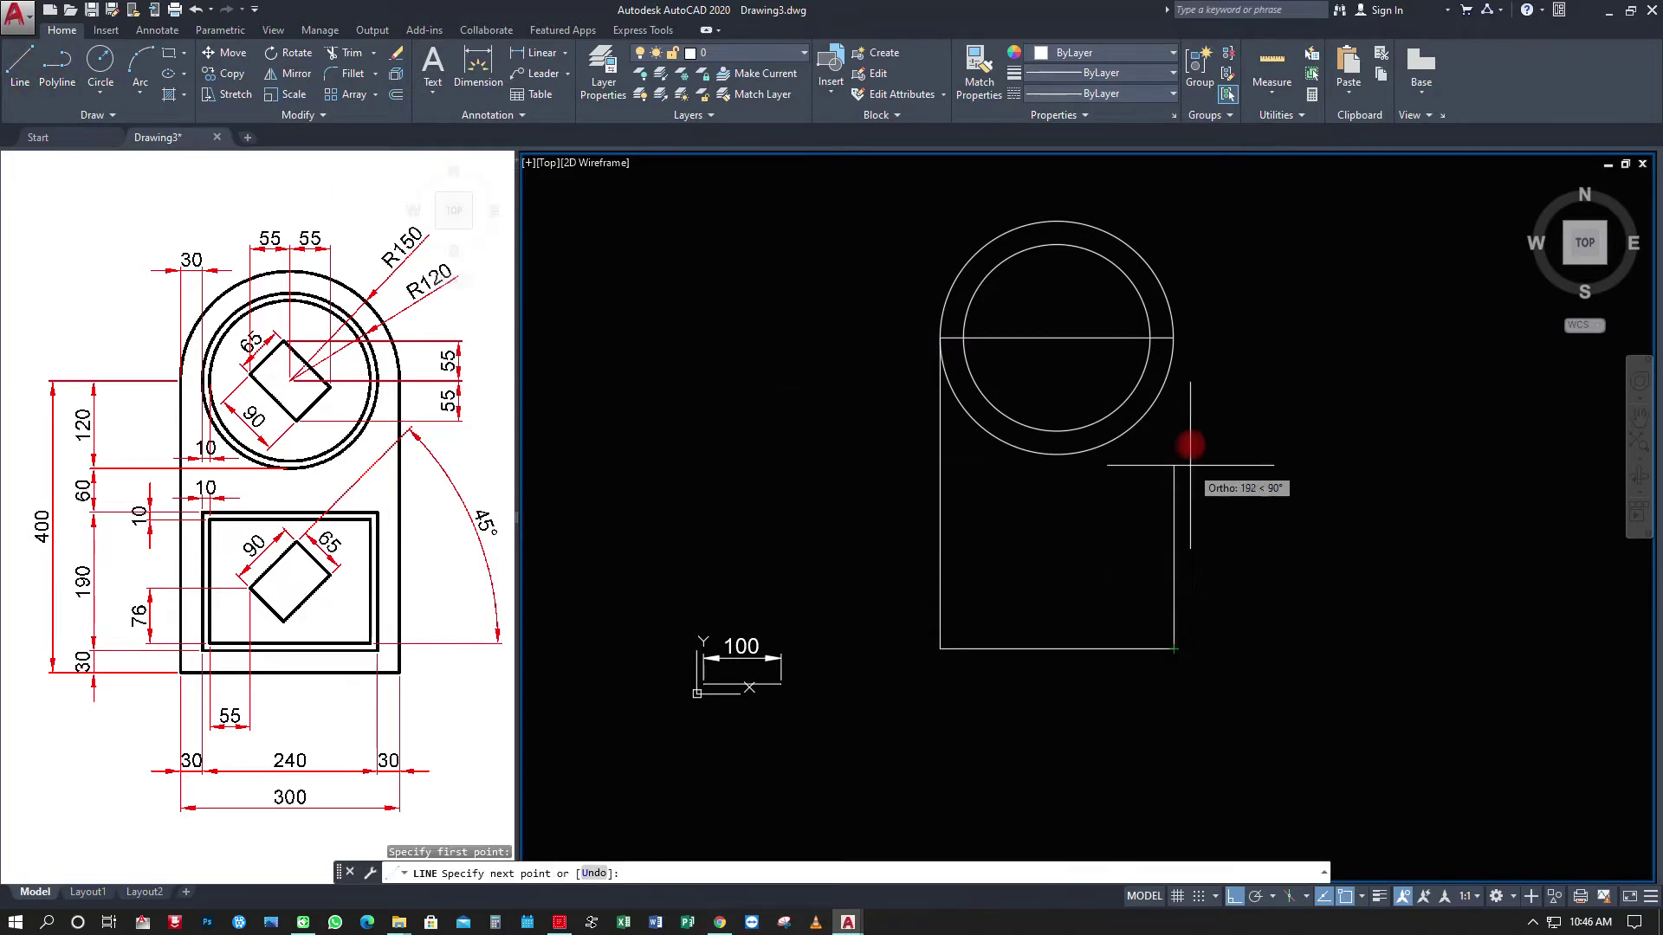
pyautogui.click(1178, 338)
pyautogui.press('Escape')
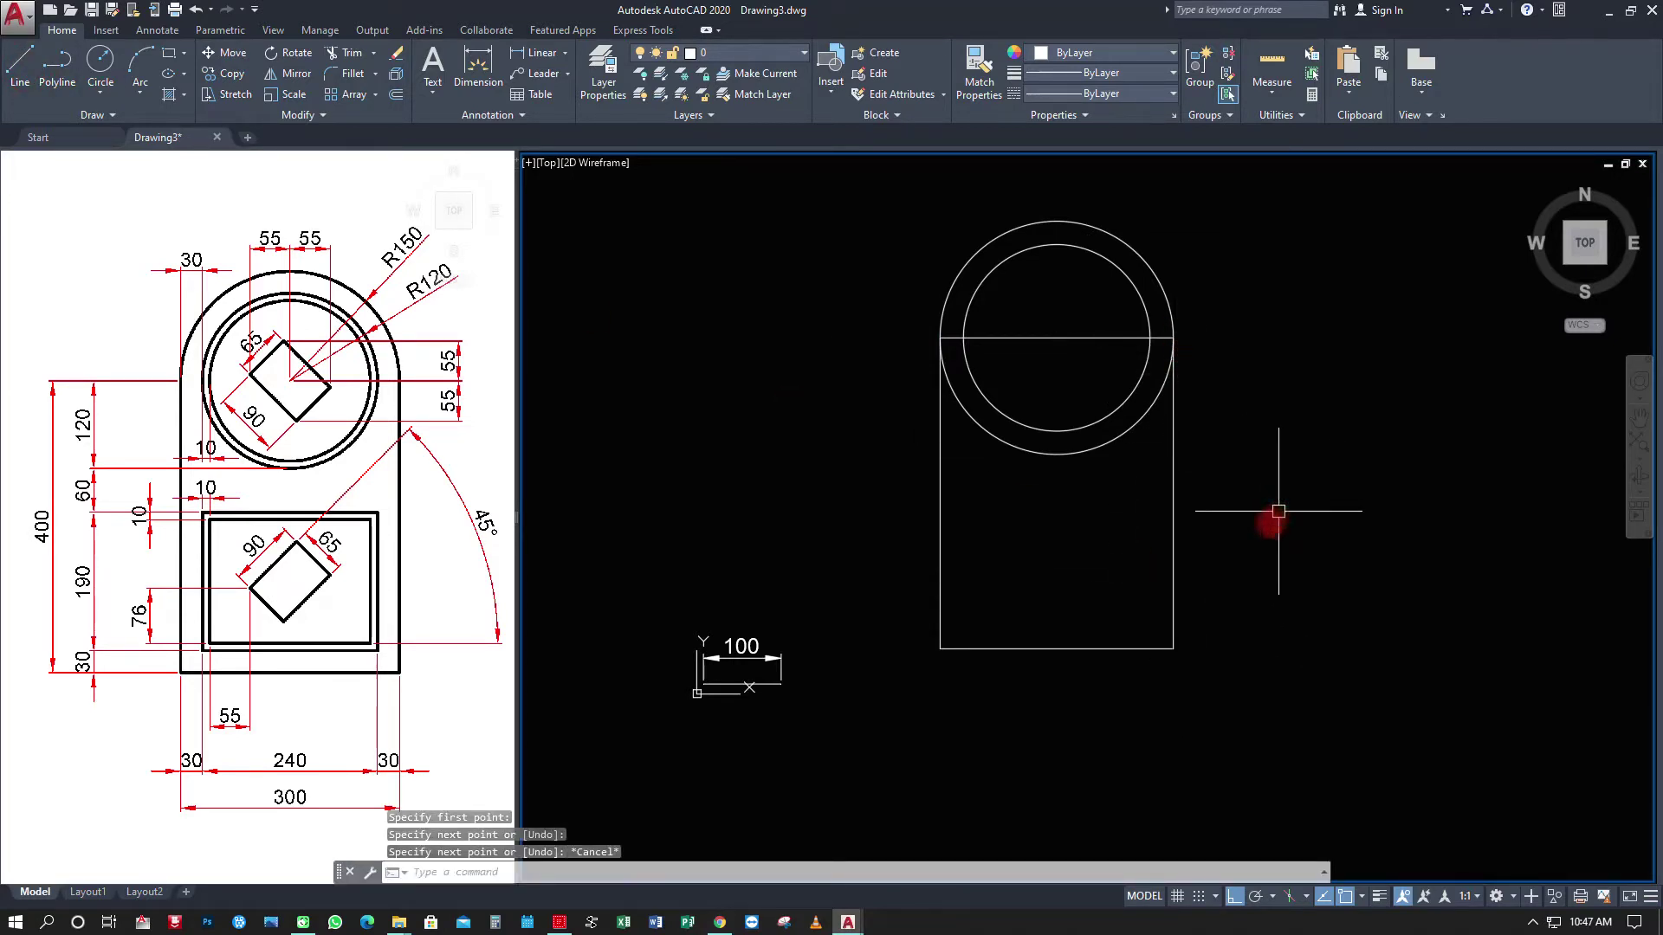
pyautogui.click(353, 57)
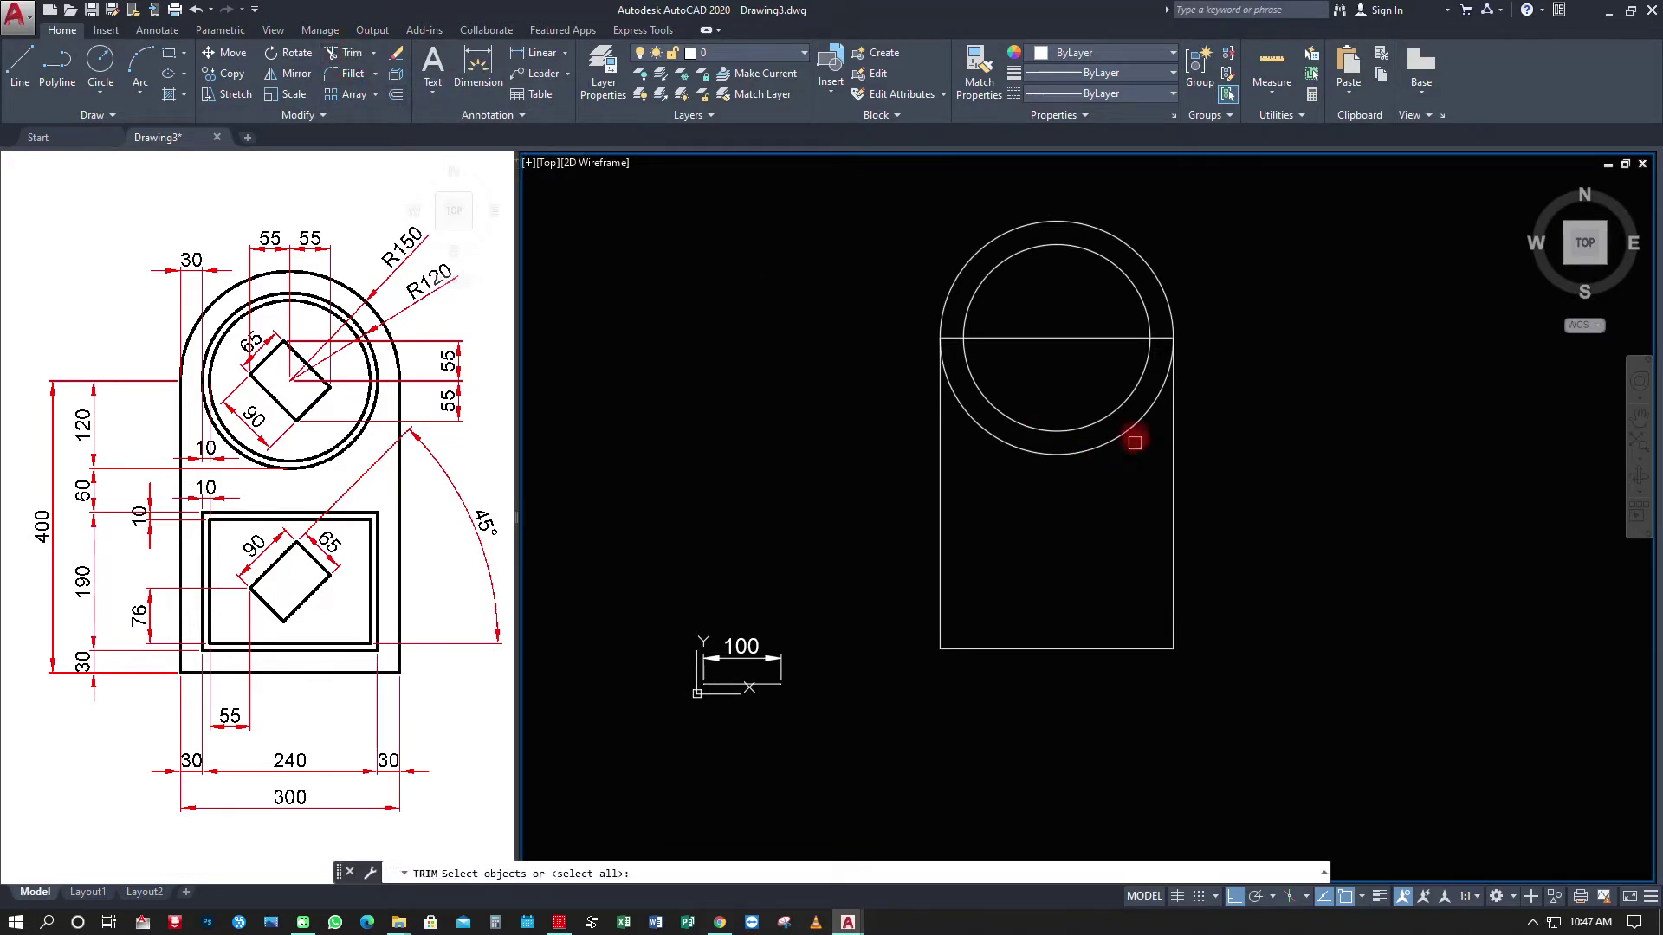
# Trim the outer circle's lower arc at the horizontal line, then erase that line.
pyautogui.click(1038, 336)
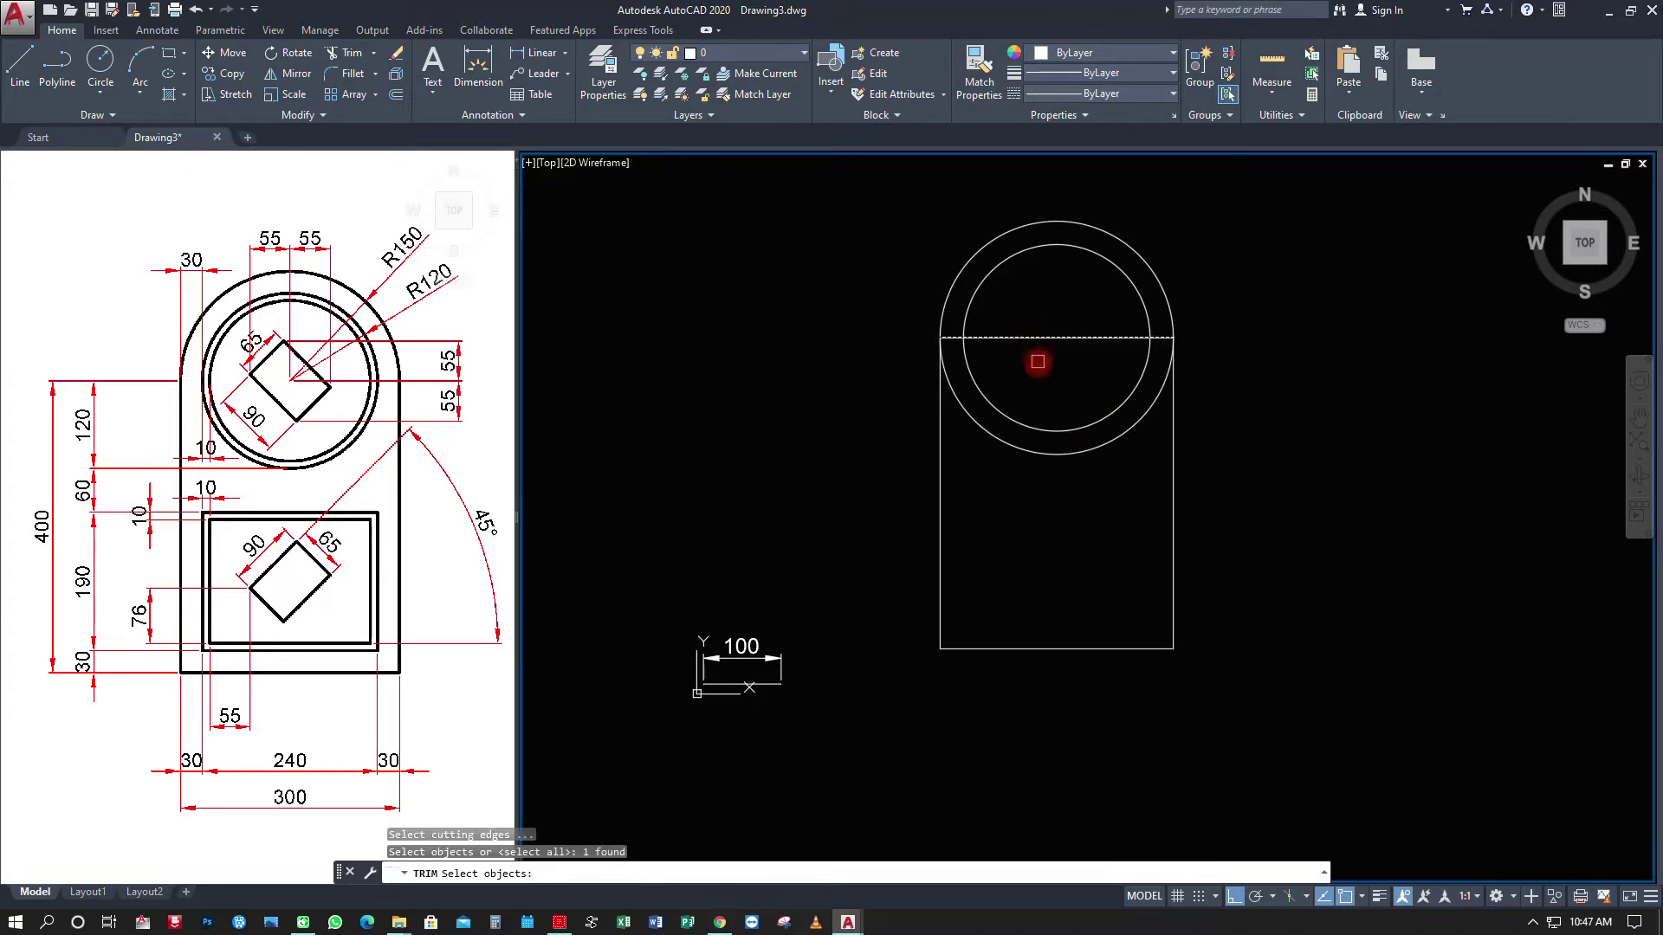
pyautogui.press('Return')
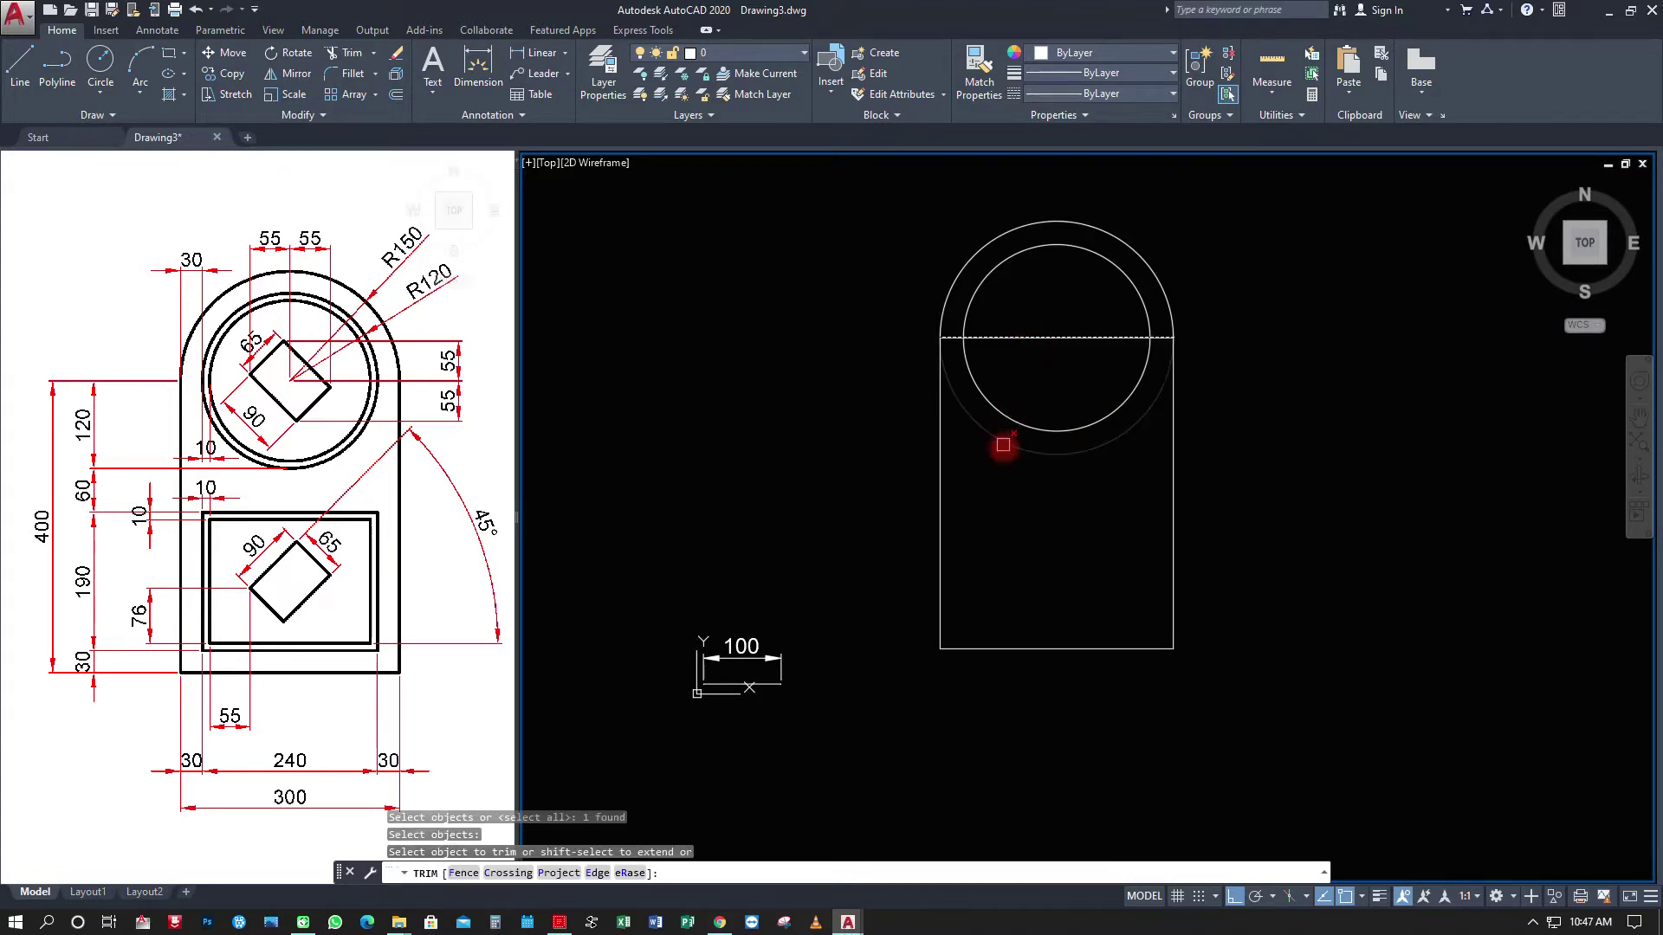
pyautogui.click(1006, 444)
pyautogui.press('Escape')
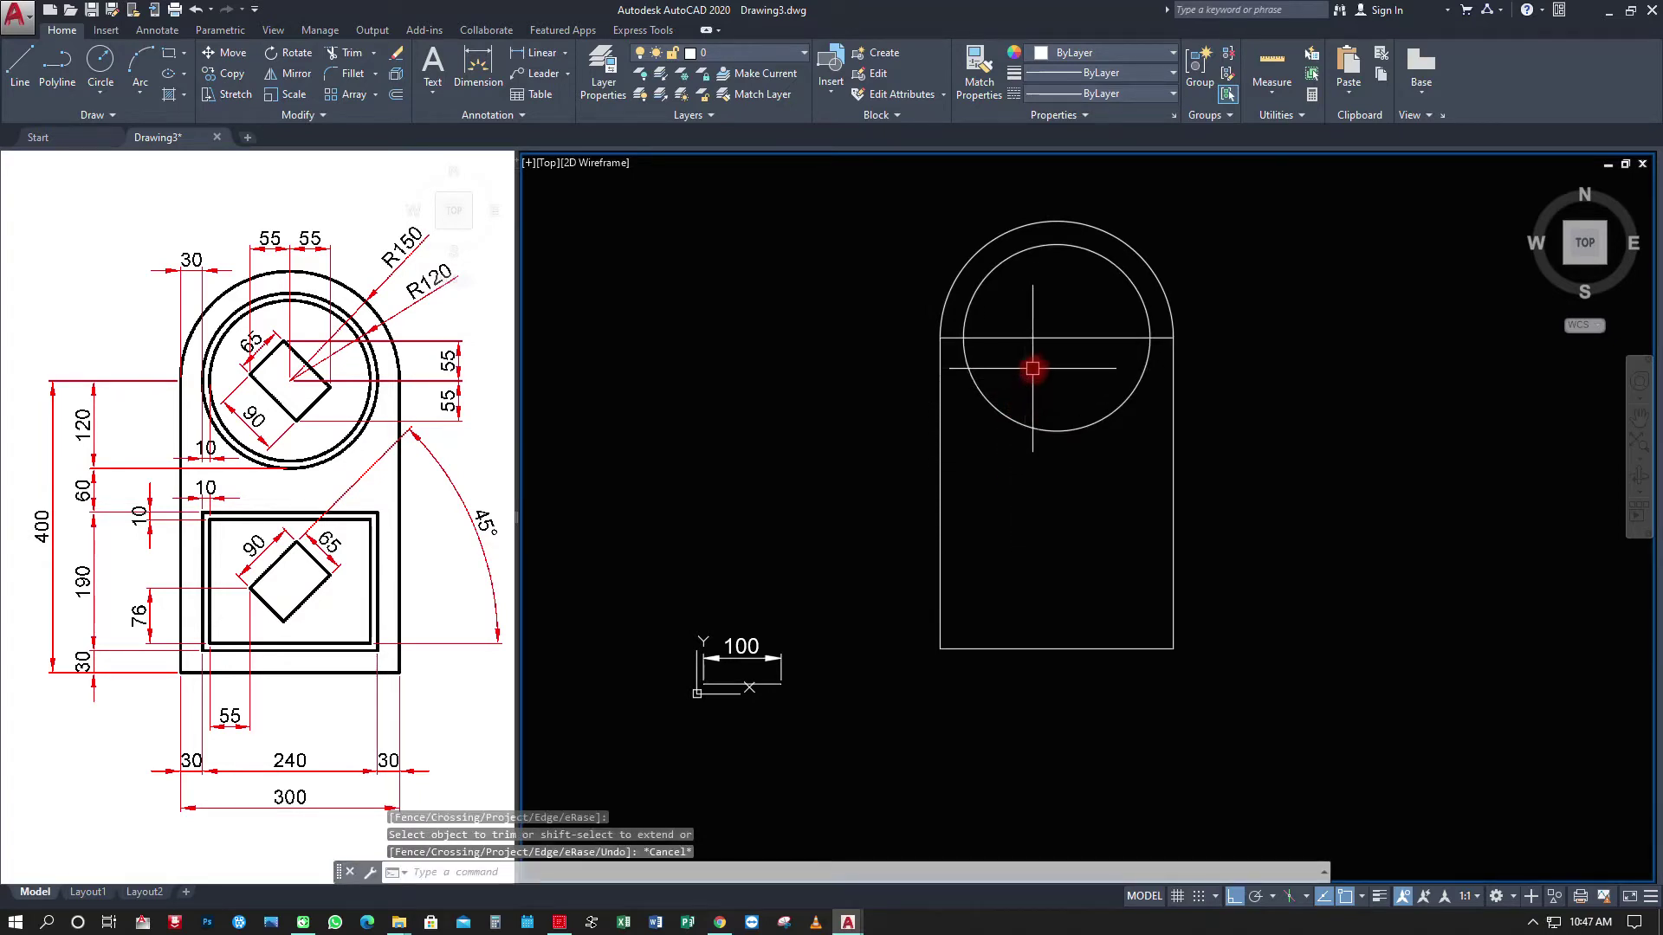
pyautogui.click(397, 56)
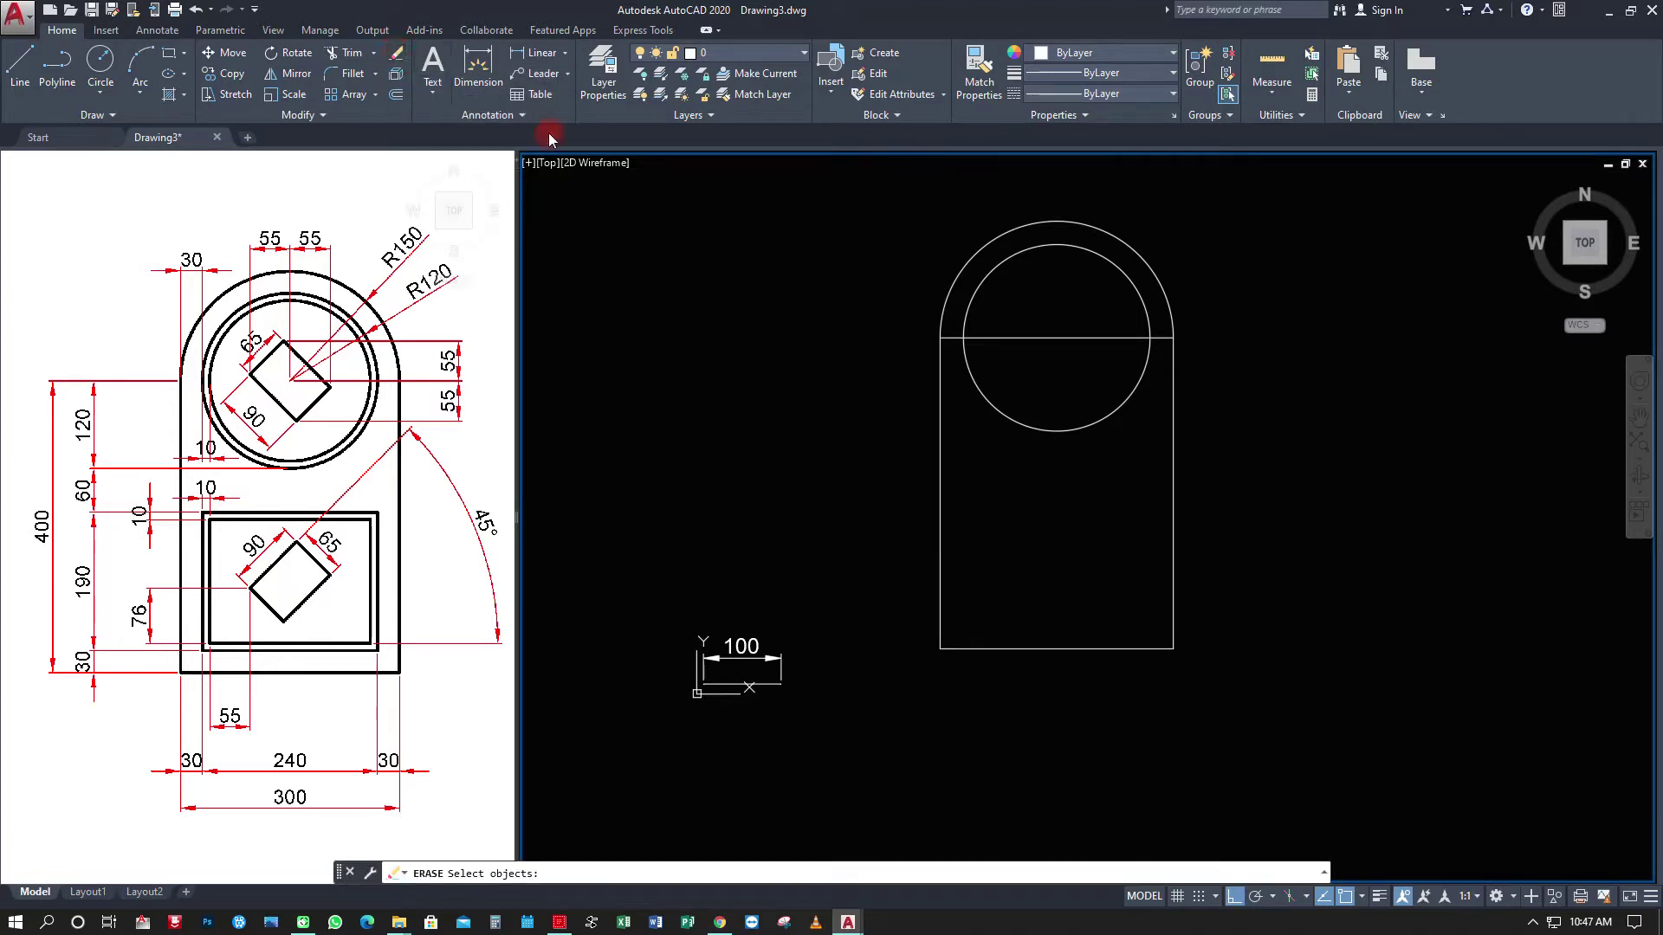
pyautogui.click(1041, 337)
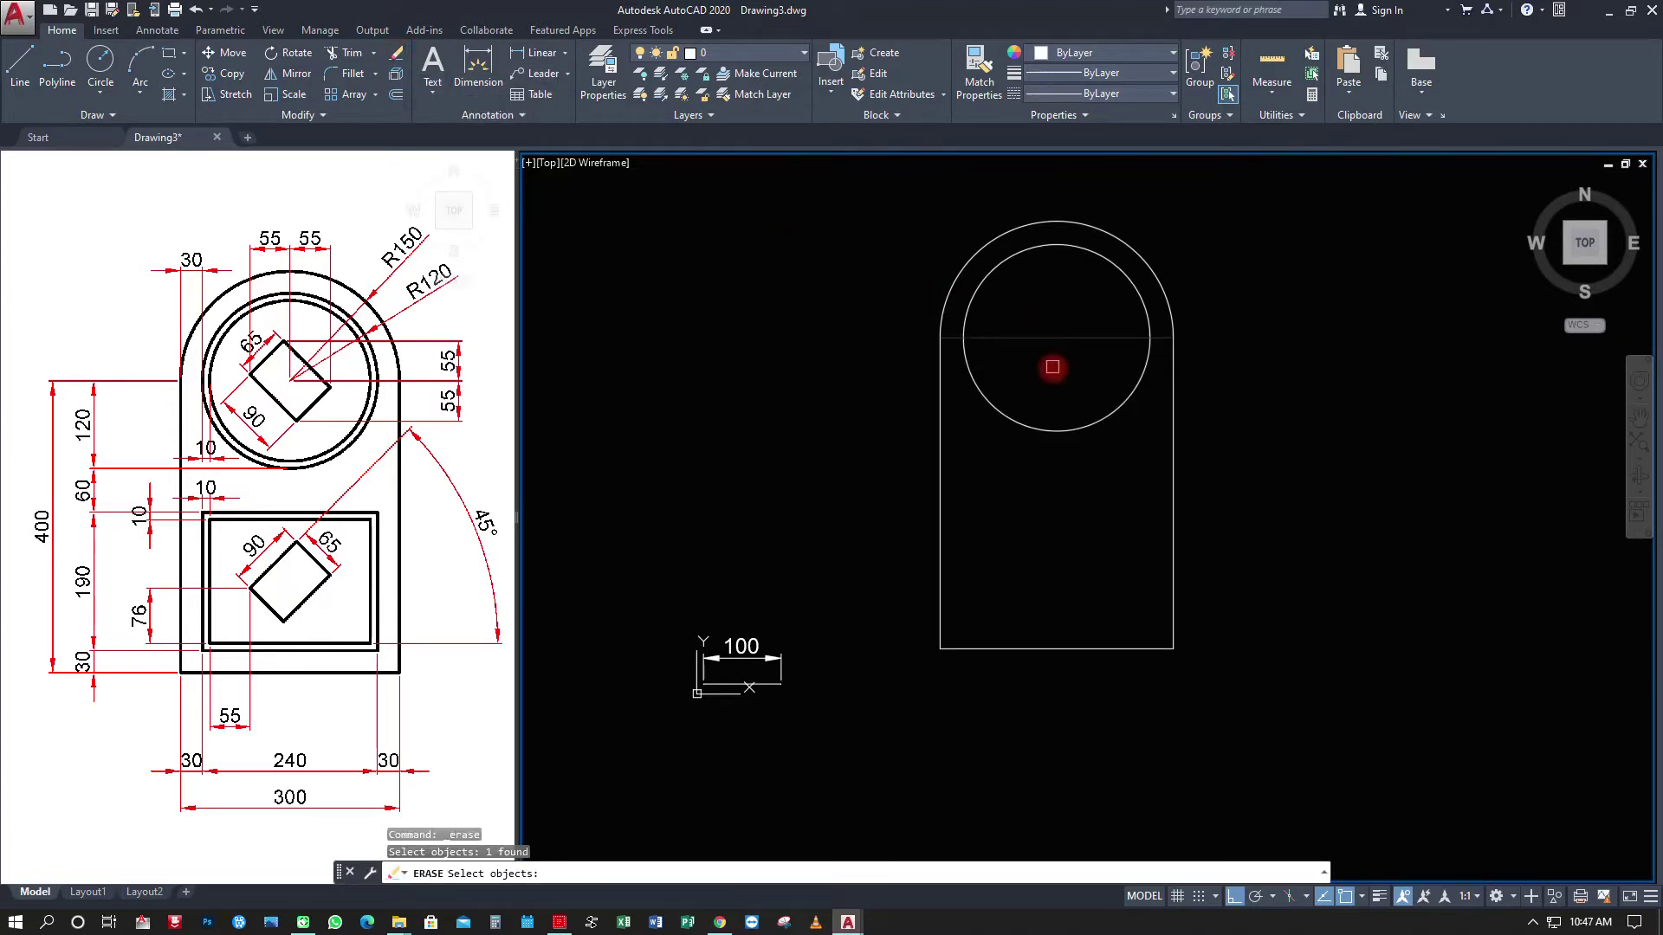
pyautogui.press('Escape')
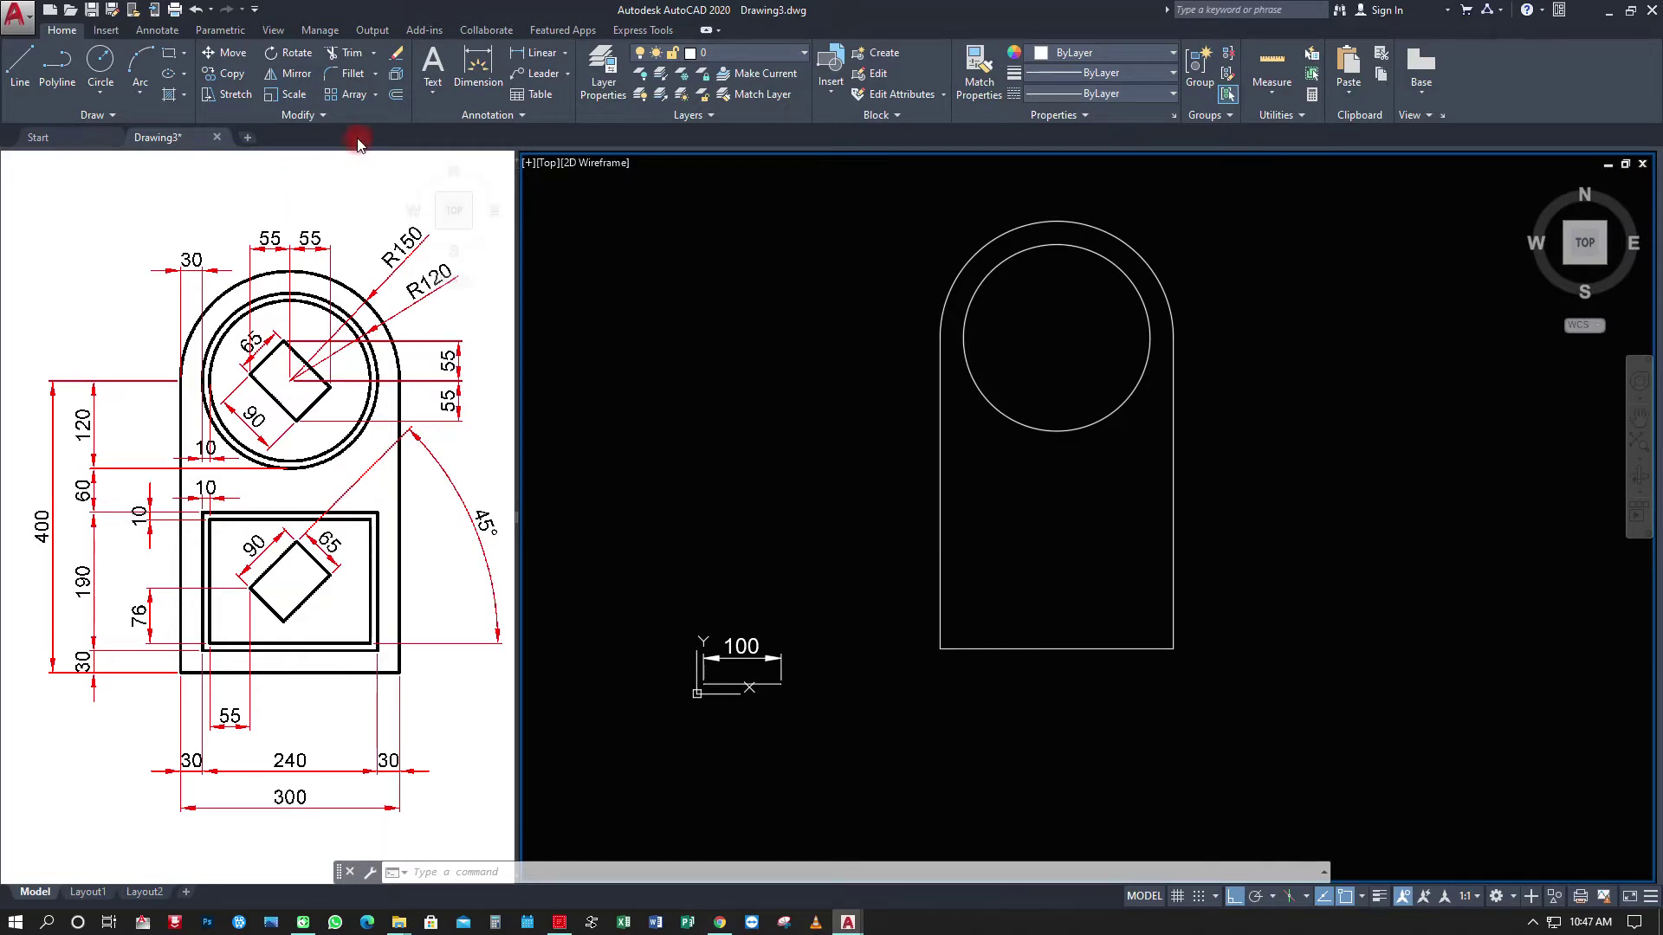
# Offset the inner circle by 10 to add a third circle.
pyautogui.click(397, 95)
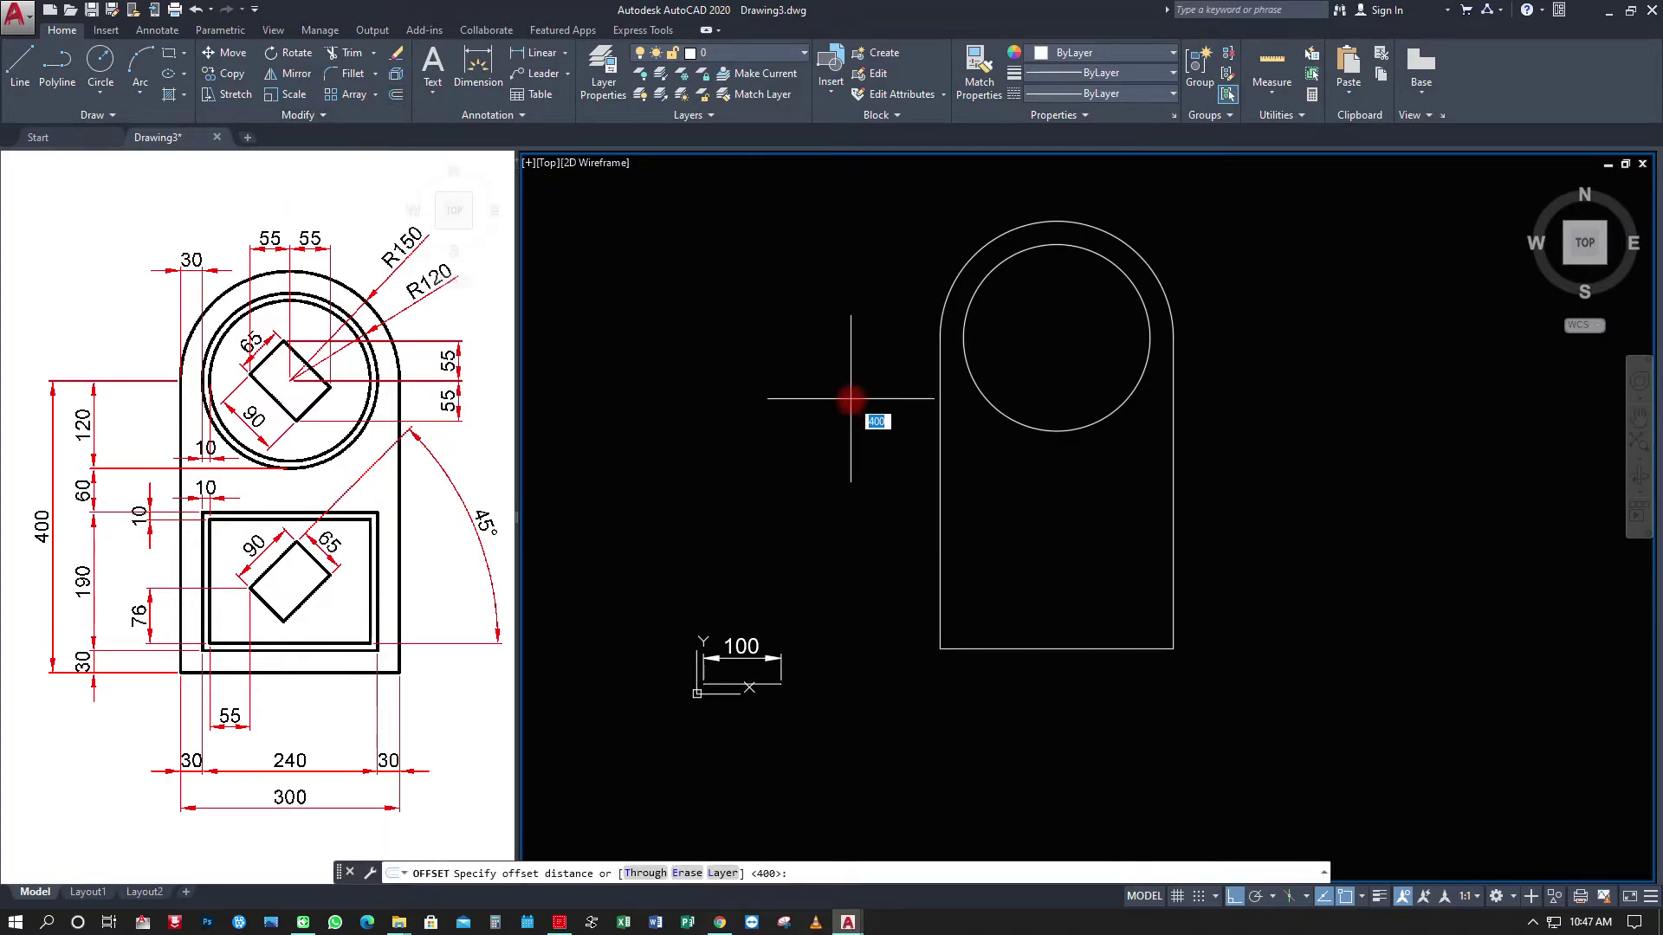
pyautogui.write('10')
pyautogui.press('Return')
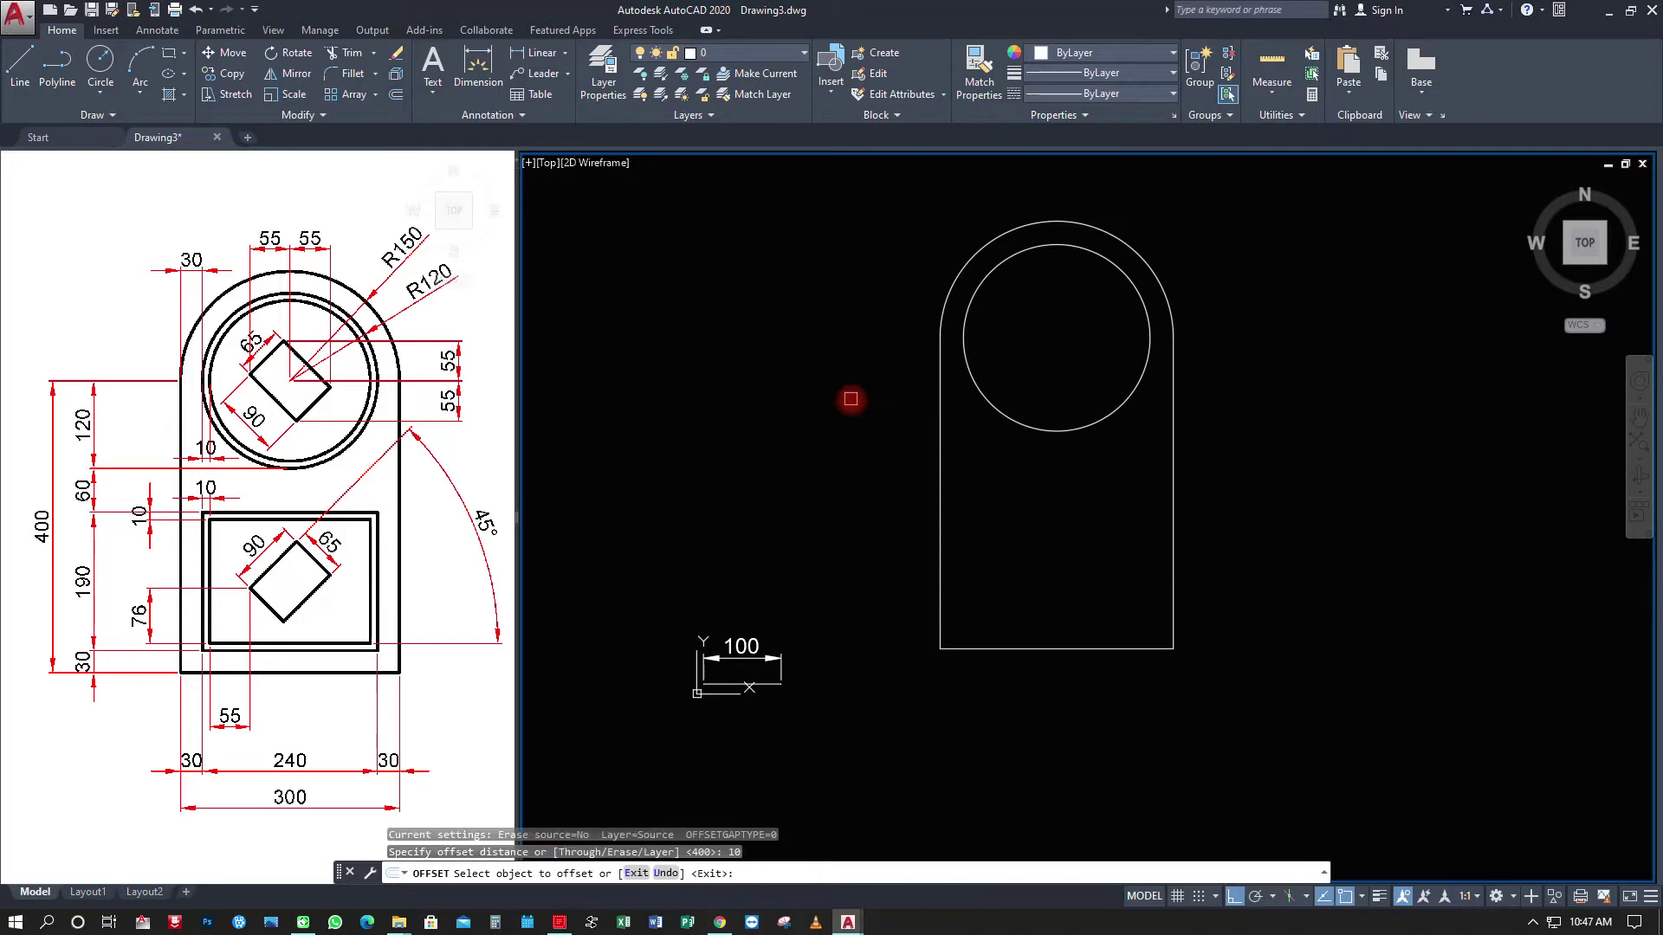
pyautogui.click(985, 399)
pyautogui.click(1000, 381)
pyautogui.press('Escape')
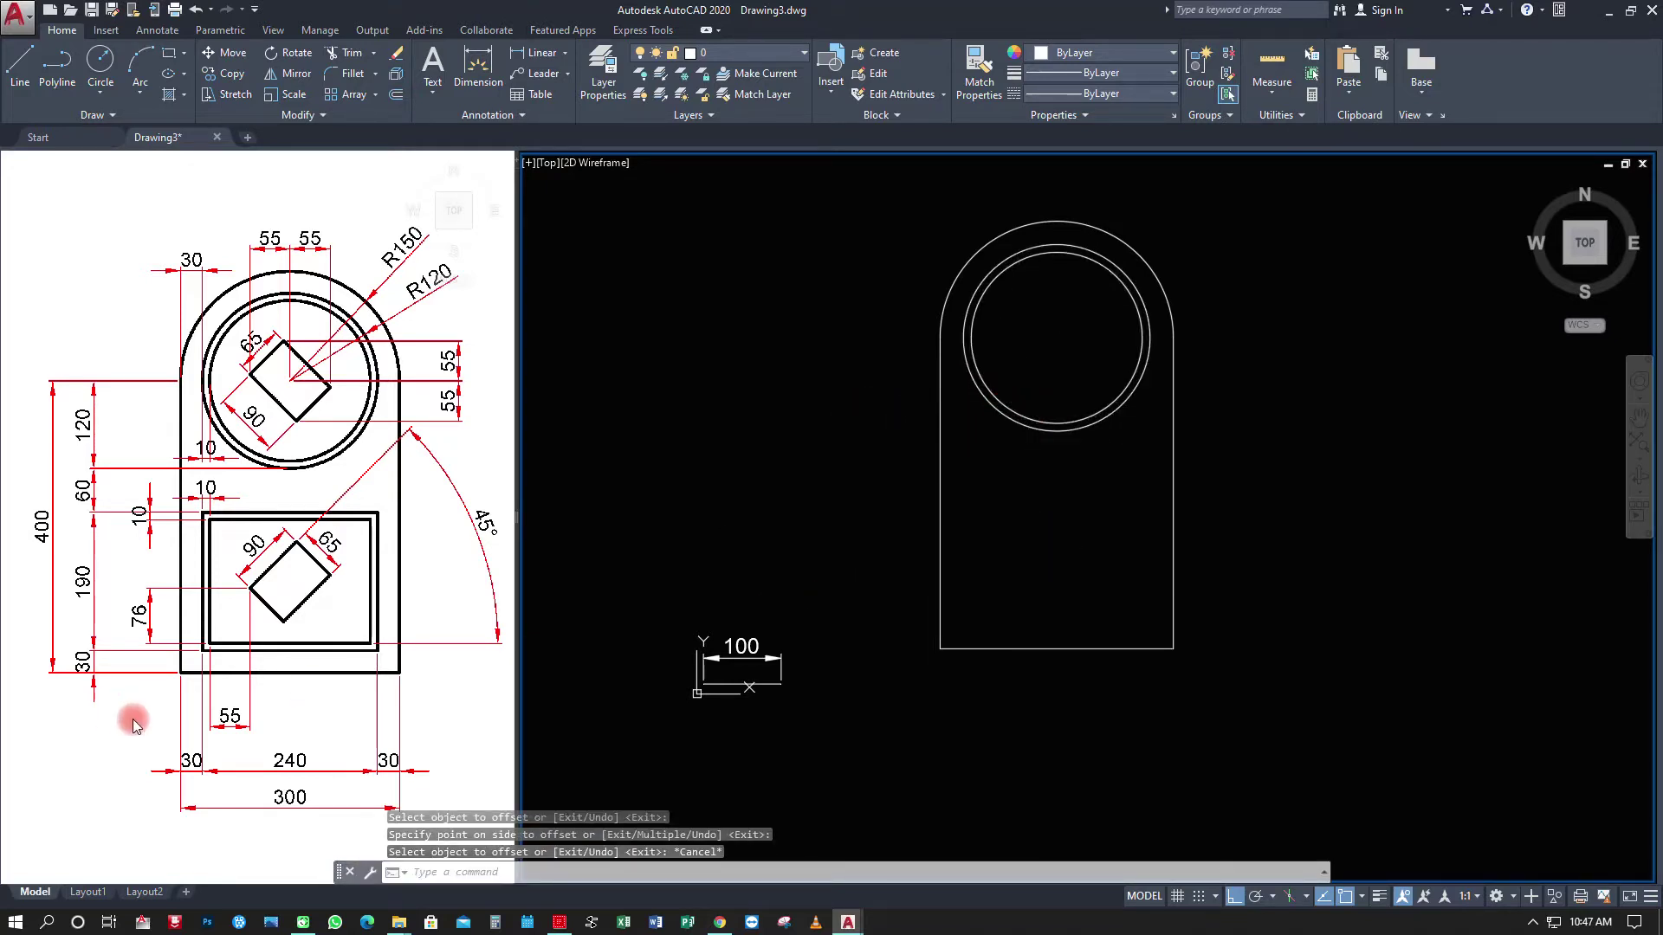
pyautogui.click(395, 94)
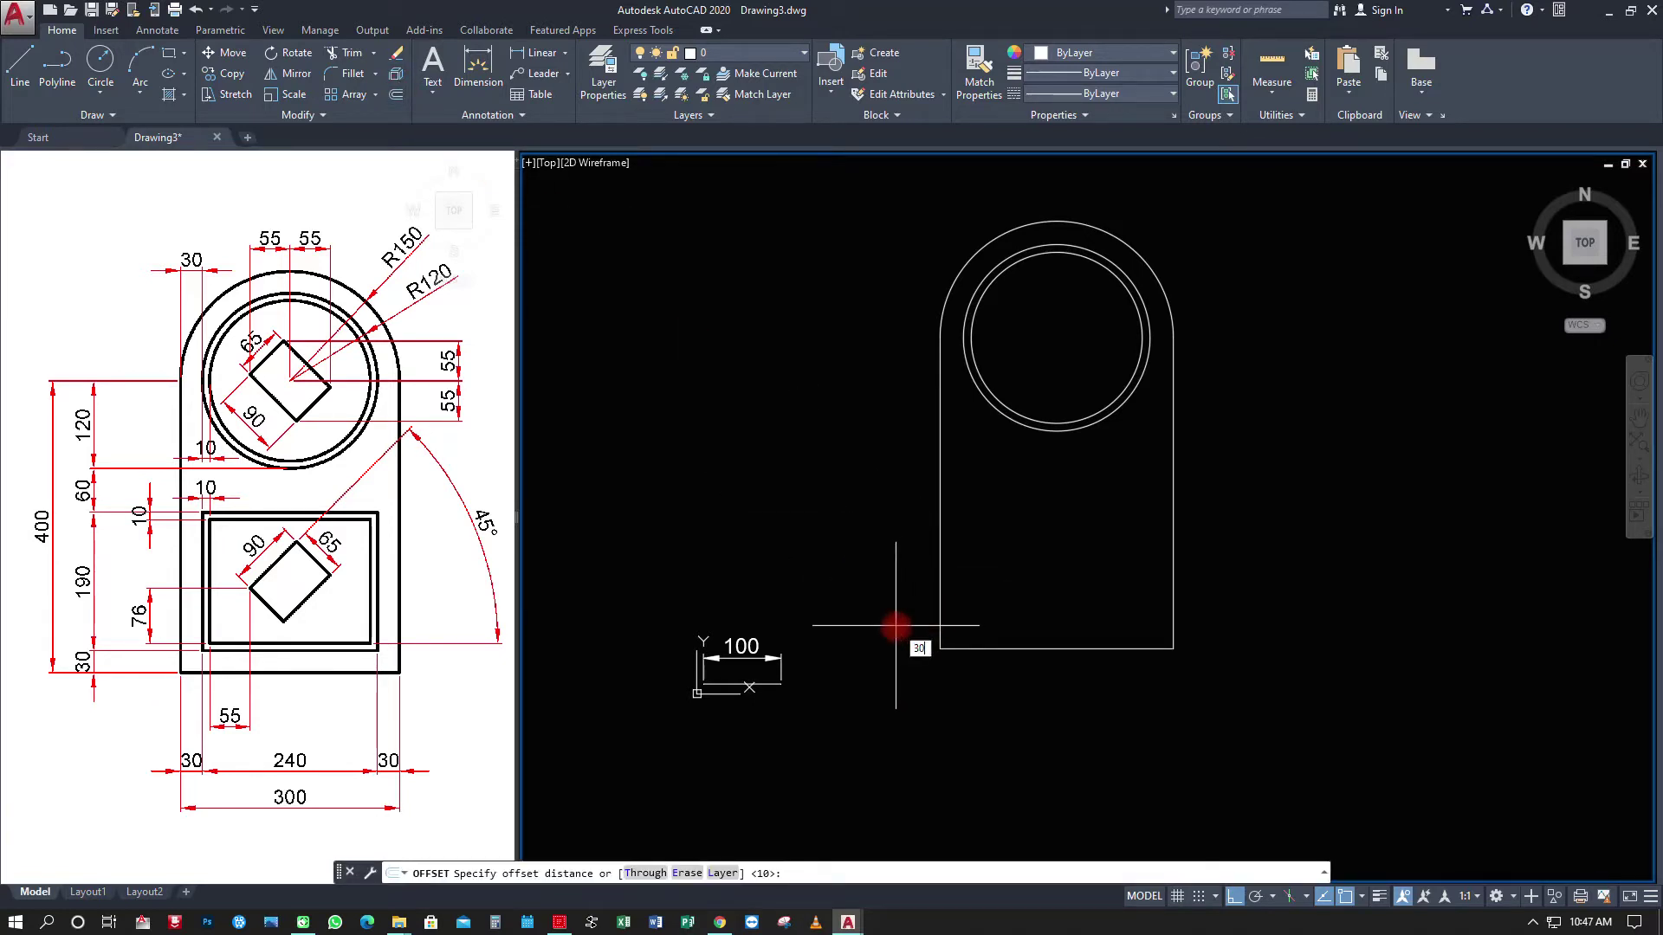
# Offset the left, bottom and right body edges 30 inward.
pyautogui.write('30')
pyautogui.press('Return')
pyautogui.click(940, 620)
pyautogui.click(976, 613)
pyautogui.click(1001, 647)
pyautogui.click(1002, 616)
pyautogui.click(1173, 564)
pyautogui.click(1101, 572)
# Offset the inner bottom line 190 upward for the opening's top edge.
pyautogui.click(395, 94)
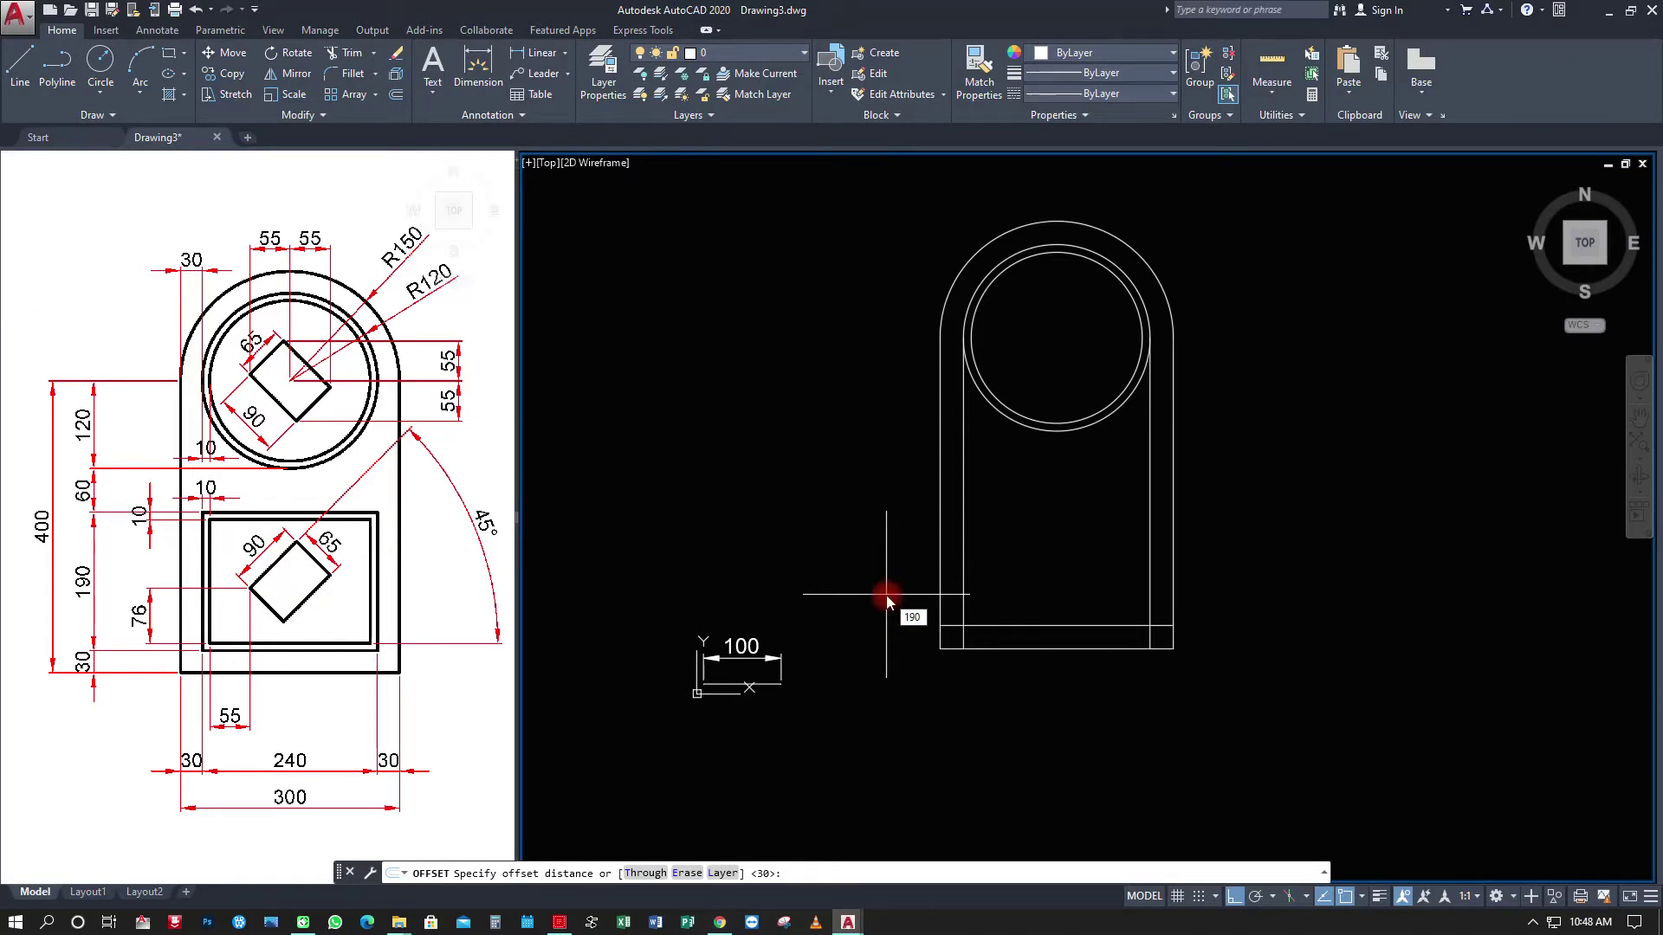
pyautogui.press('Return')
pyautogui.click(1020, 624)
pyautogui.click(1024, 558)
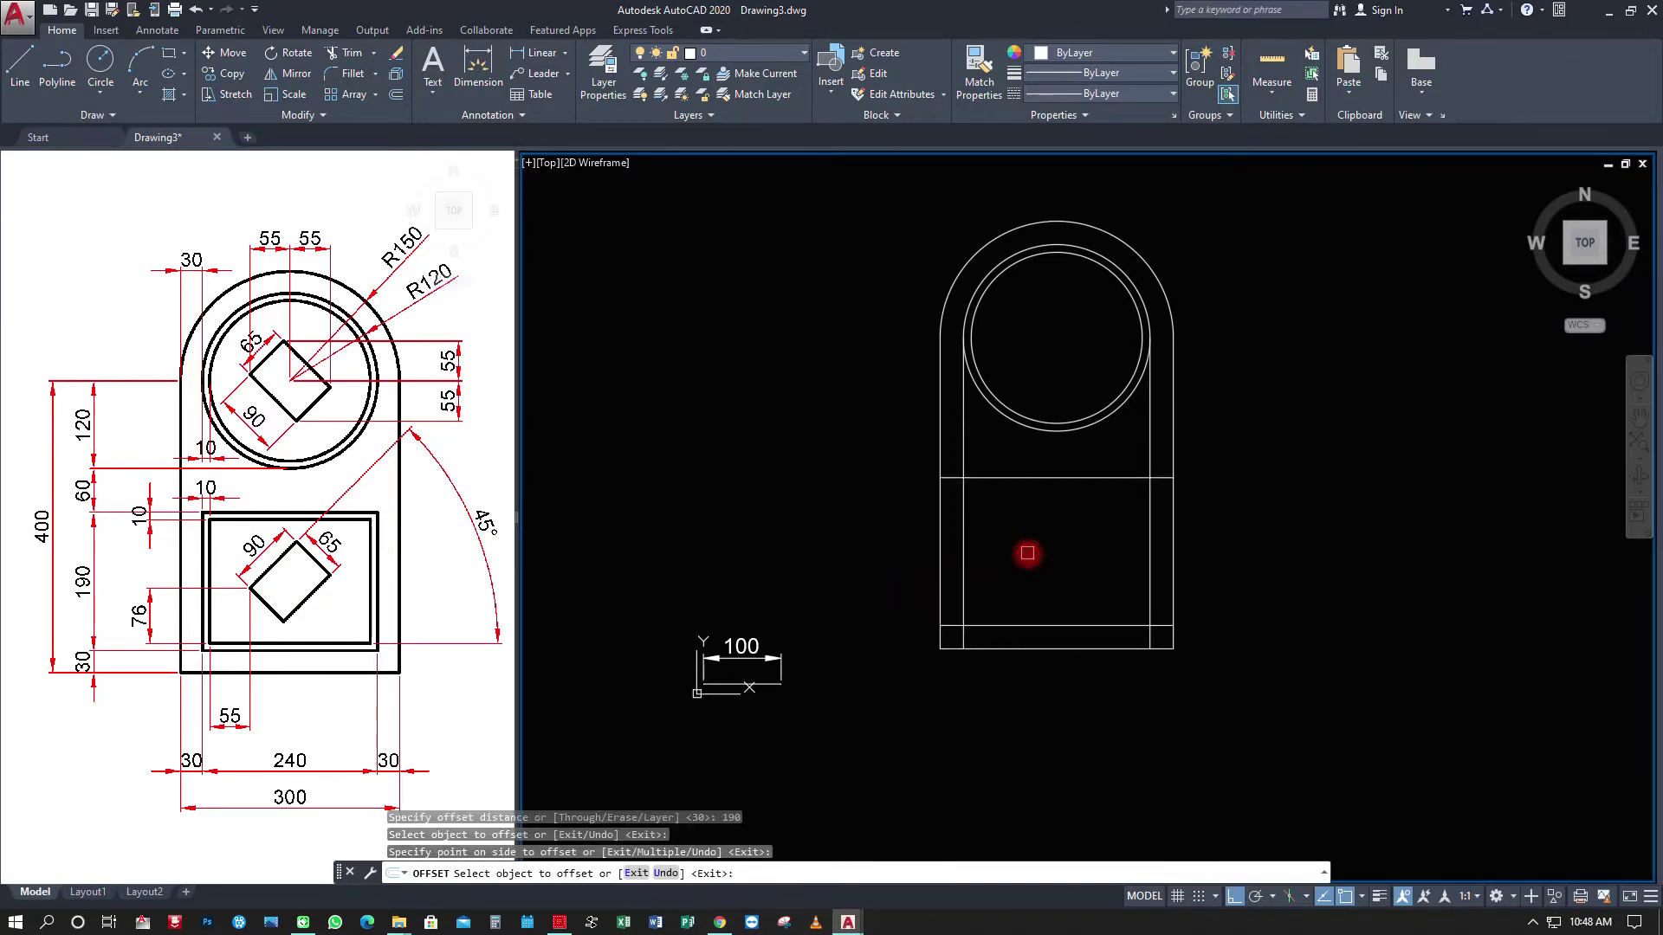
pyautogui.press('Escape')
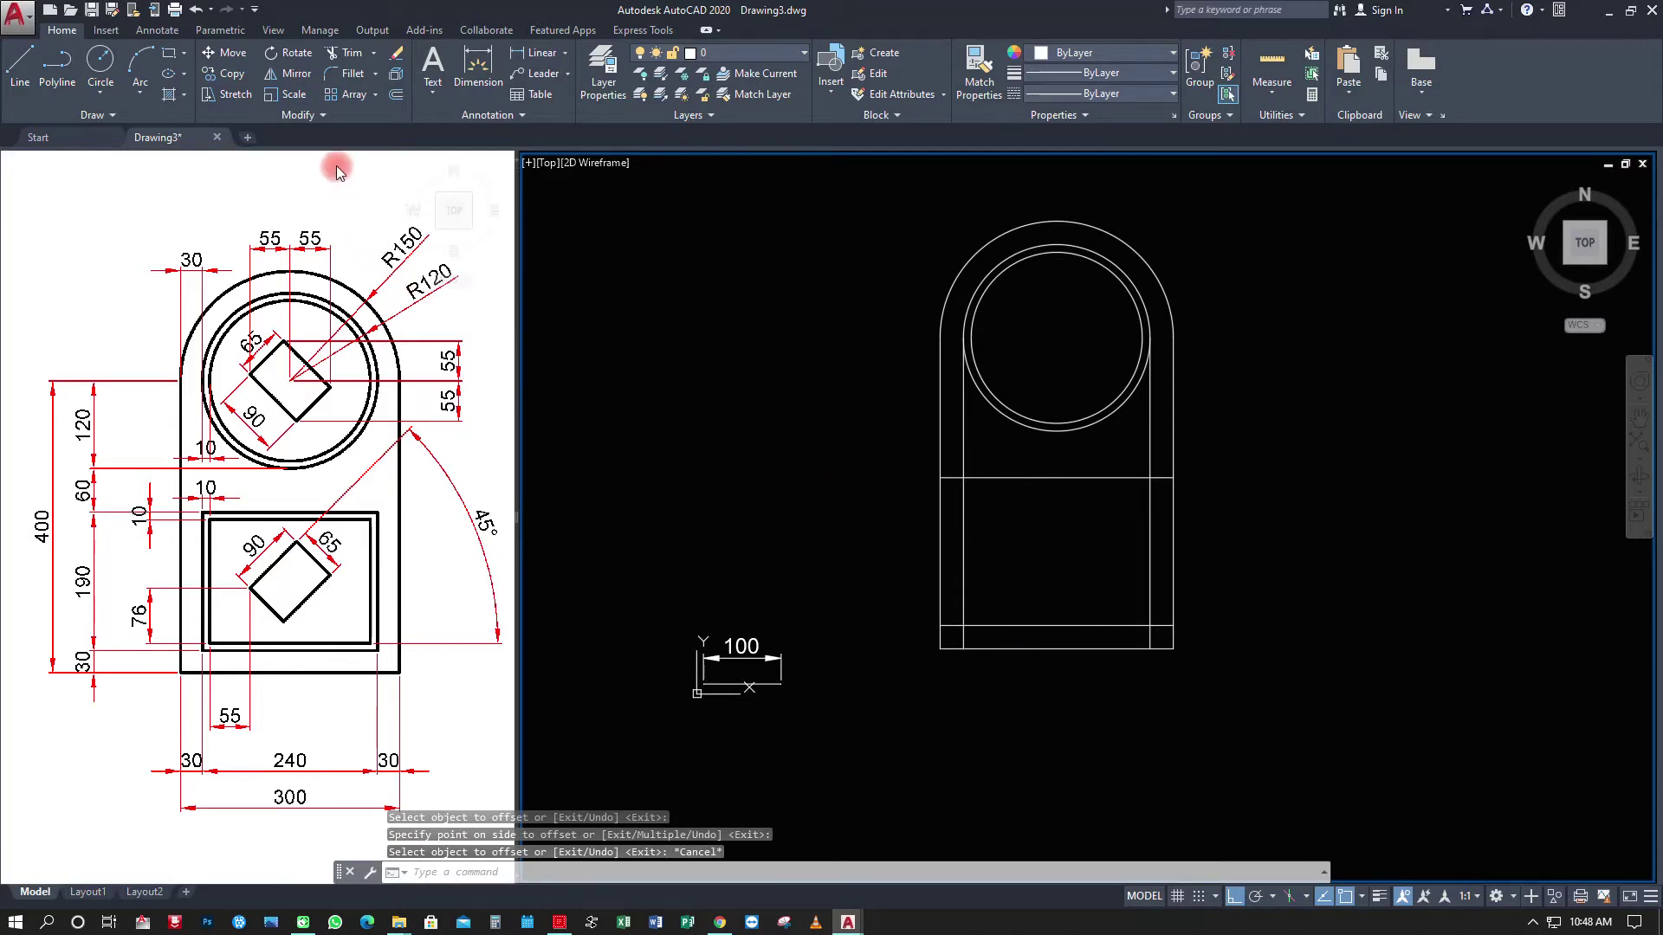
# Fillet the lower opening's four corners with radius 0 into a closed rectangle.
pyautogui.click(352, 75)
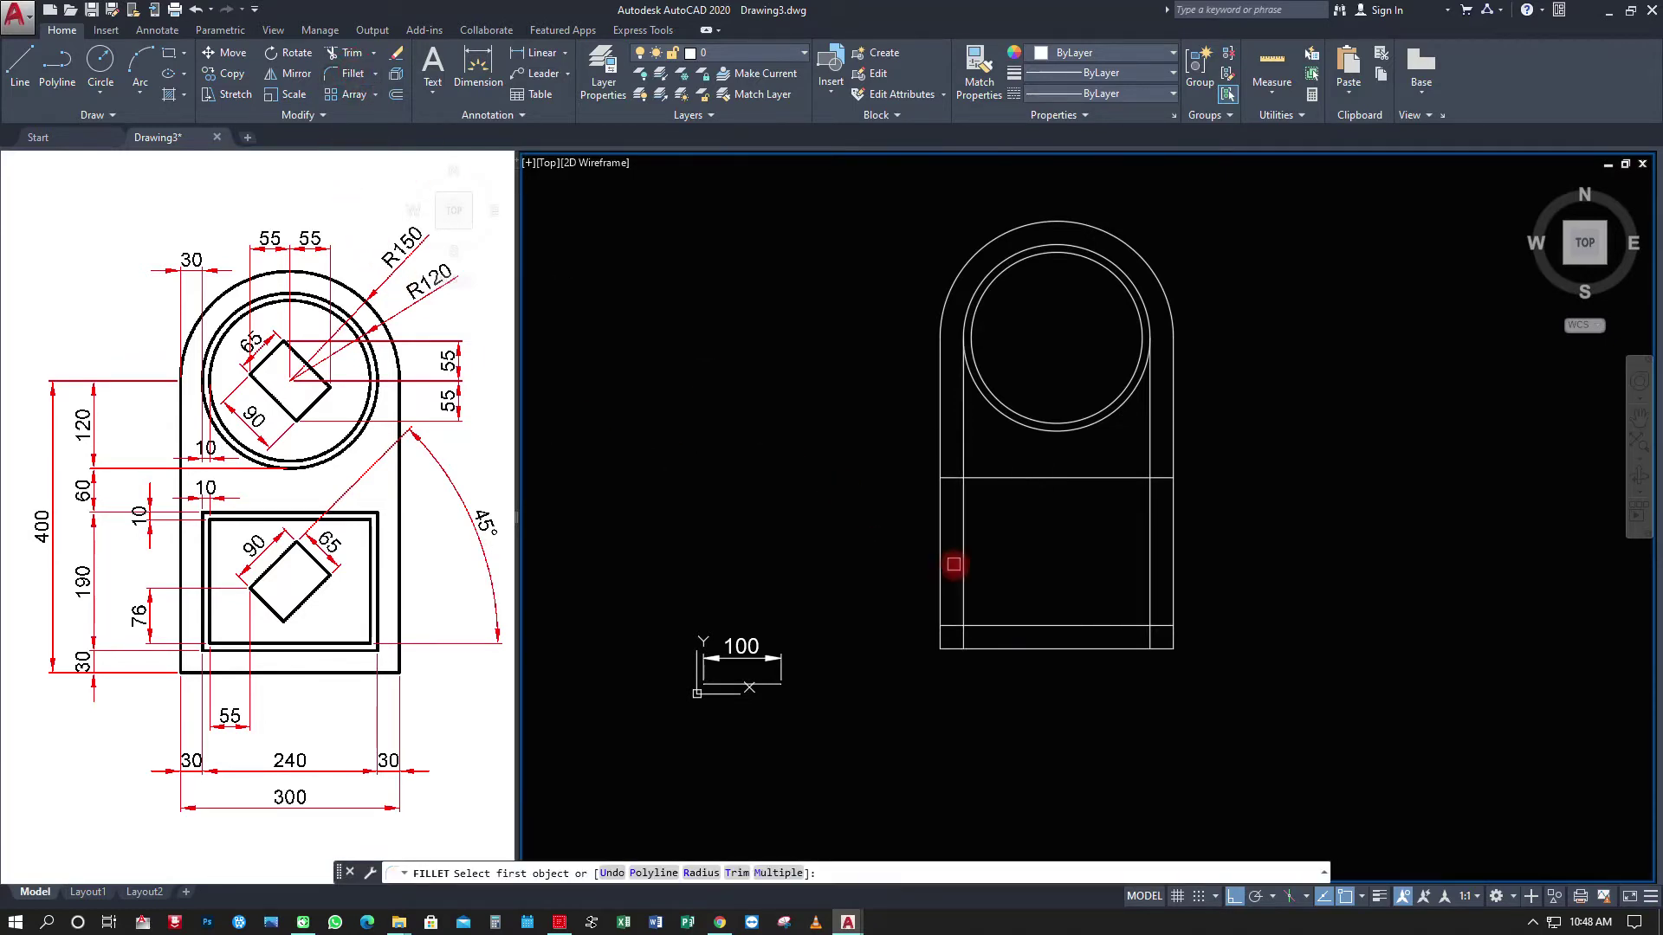
pyautogui.click(963, 589)
pyautogui.click(992, 624)
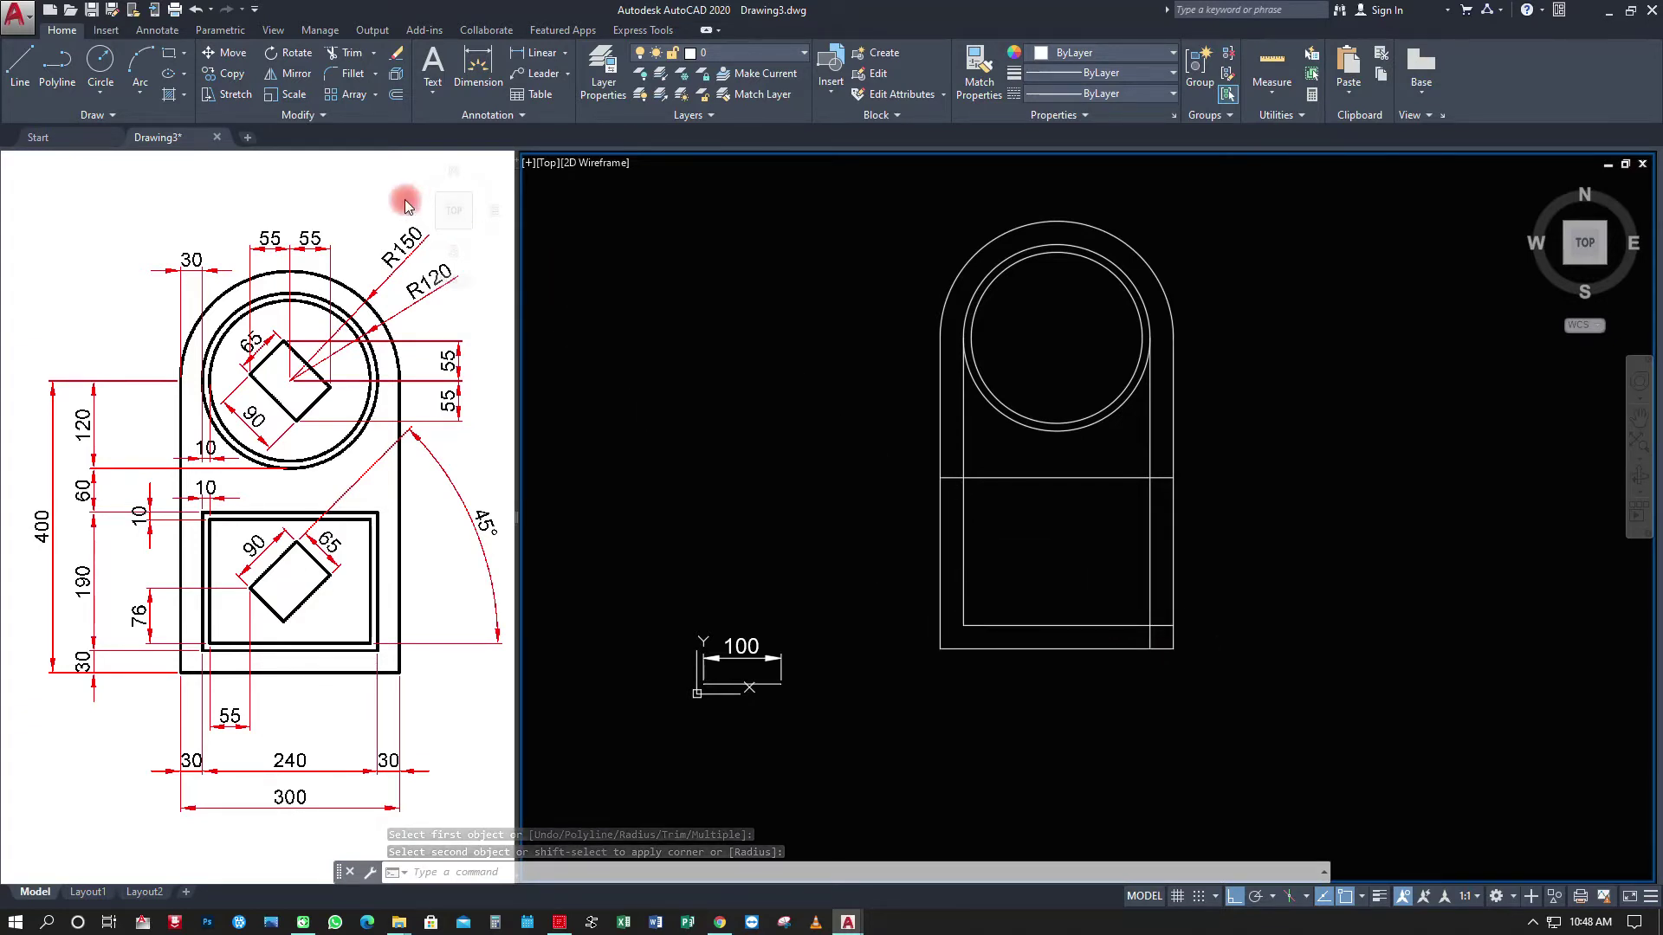
pyautogui.click(336, 73)
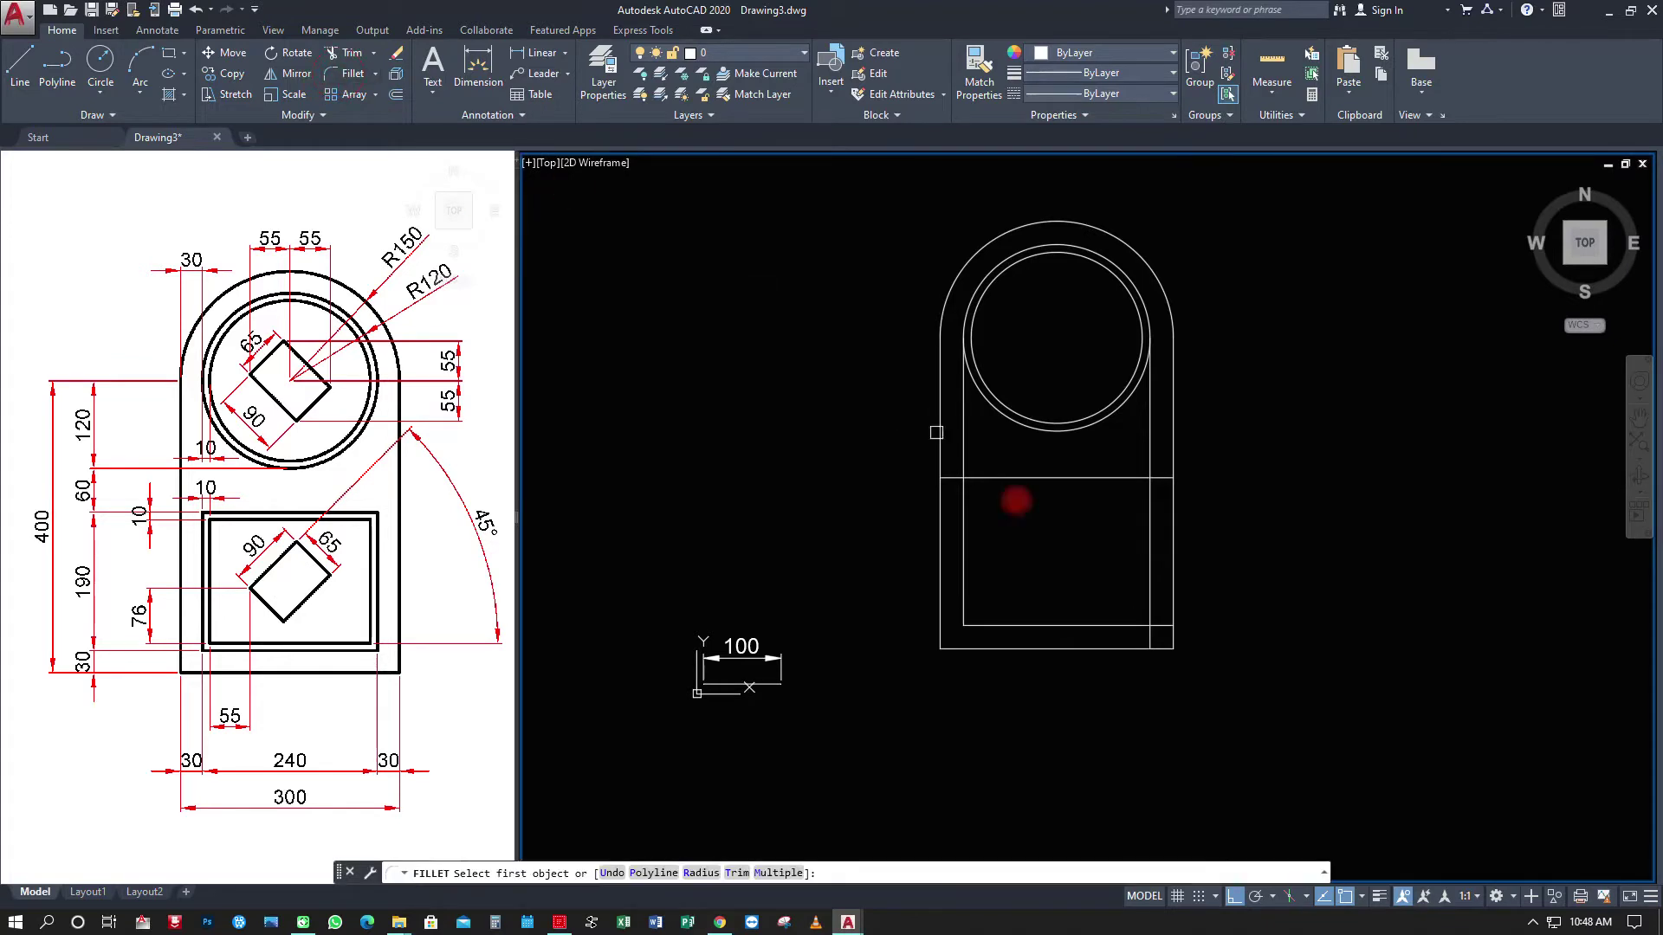
pyautogui.click(1121, 624)
pyautogui.click(1147, 583)
pyautogui.press('space')
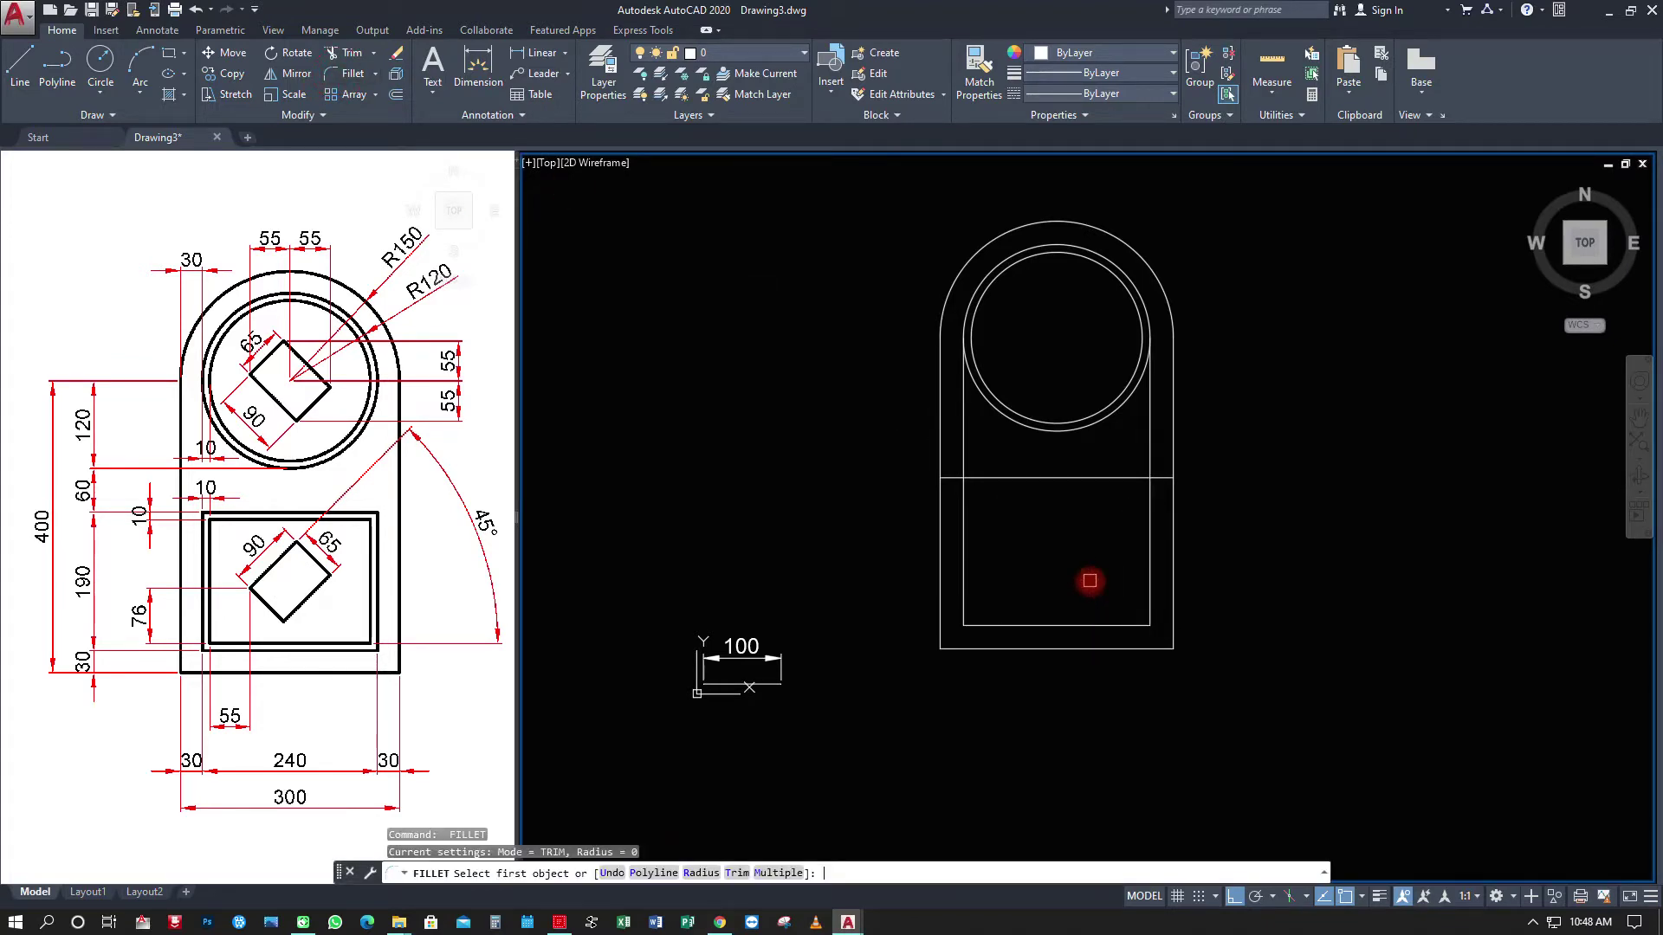
pyautogui.click(968, 512)
pyautogui.click(973, 481)
pyautogui.click(1106, 477)
pyautogui.click(1150, 504)
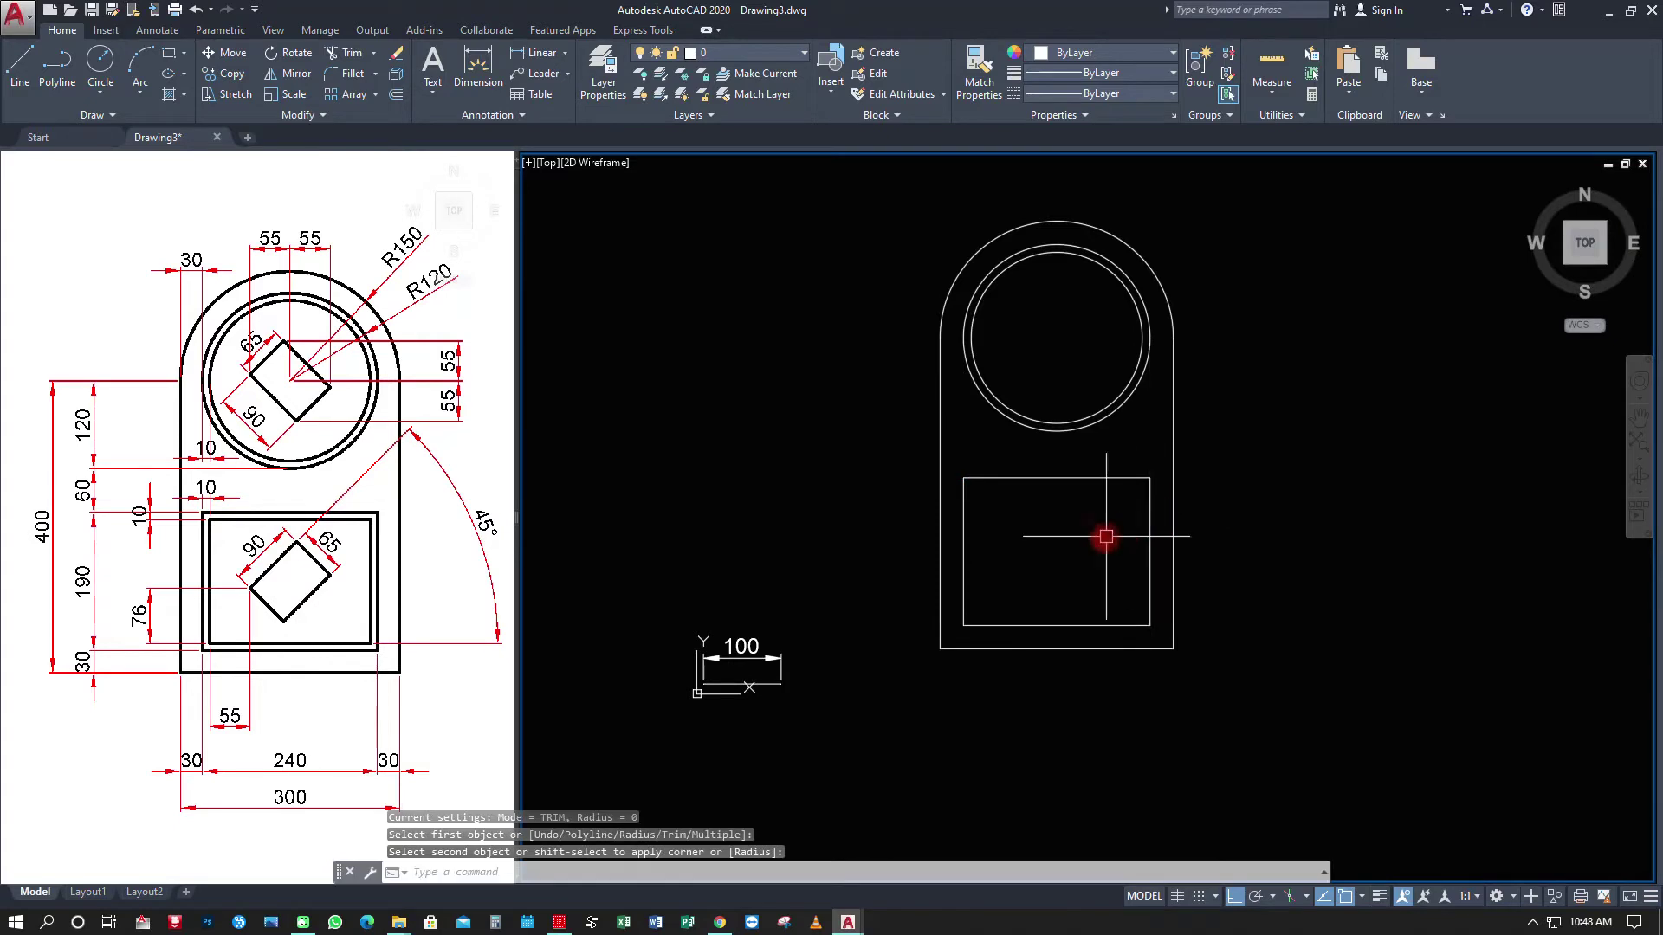
pyautogui.click(395, 97)
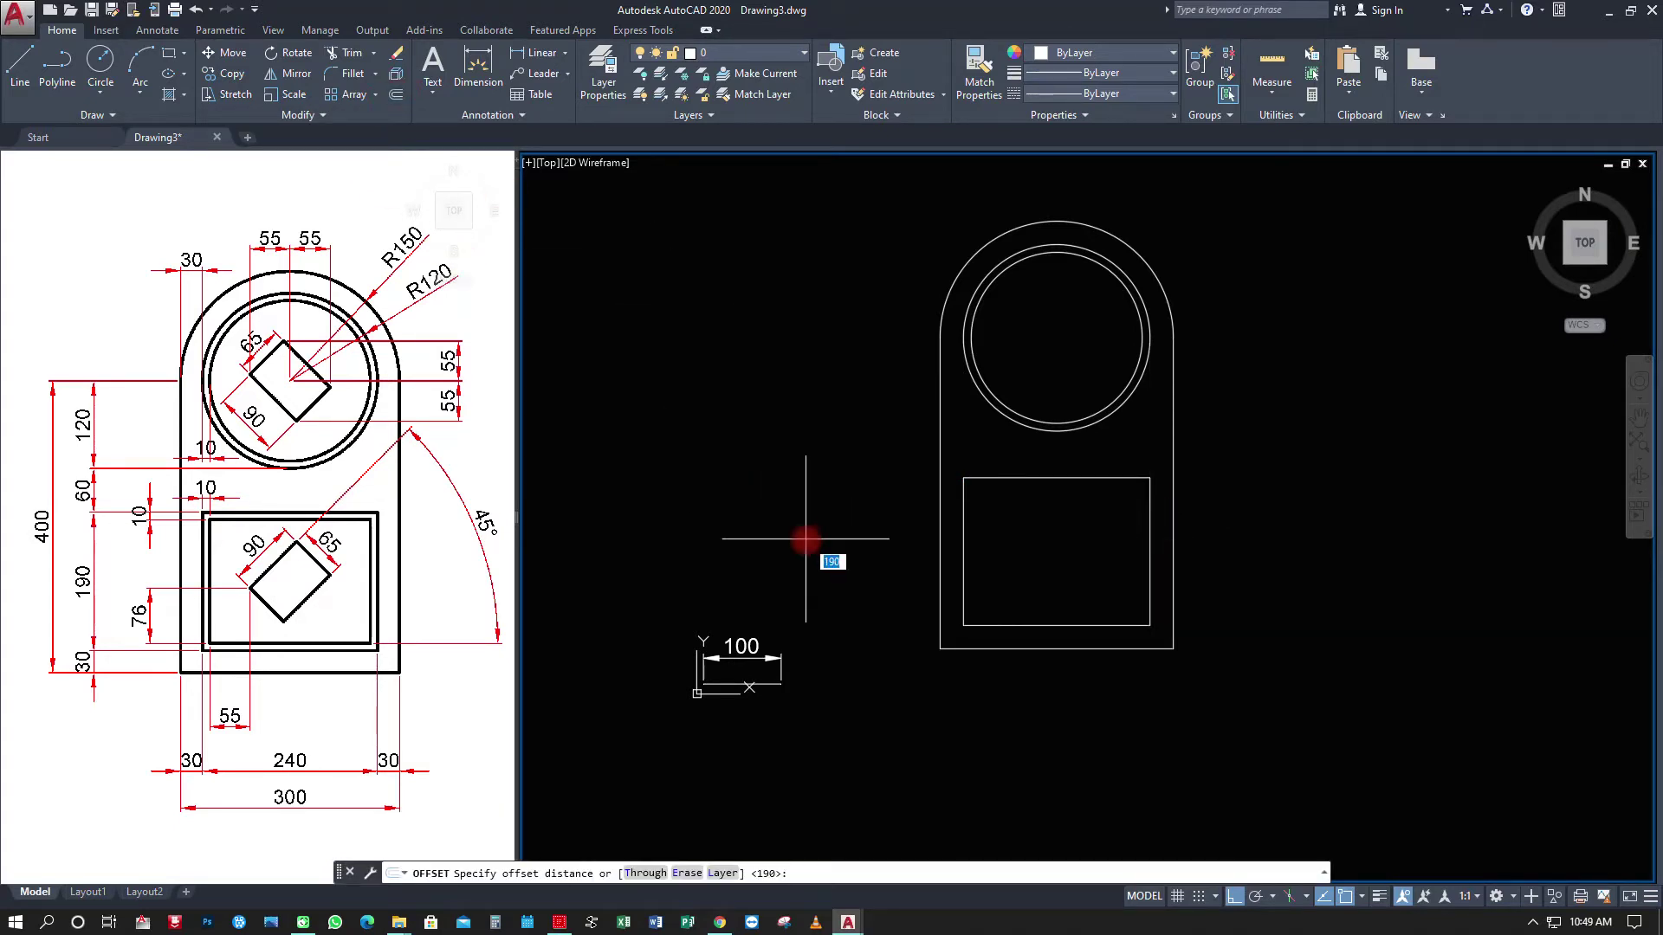
# Offset the opening's left, right, bottom and top edges 10 inward.
pyautogui.press('Return')
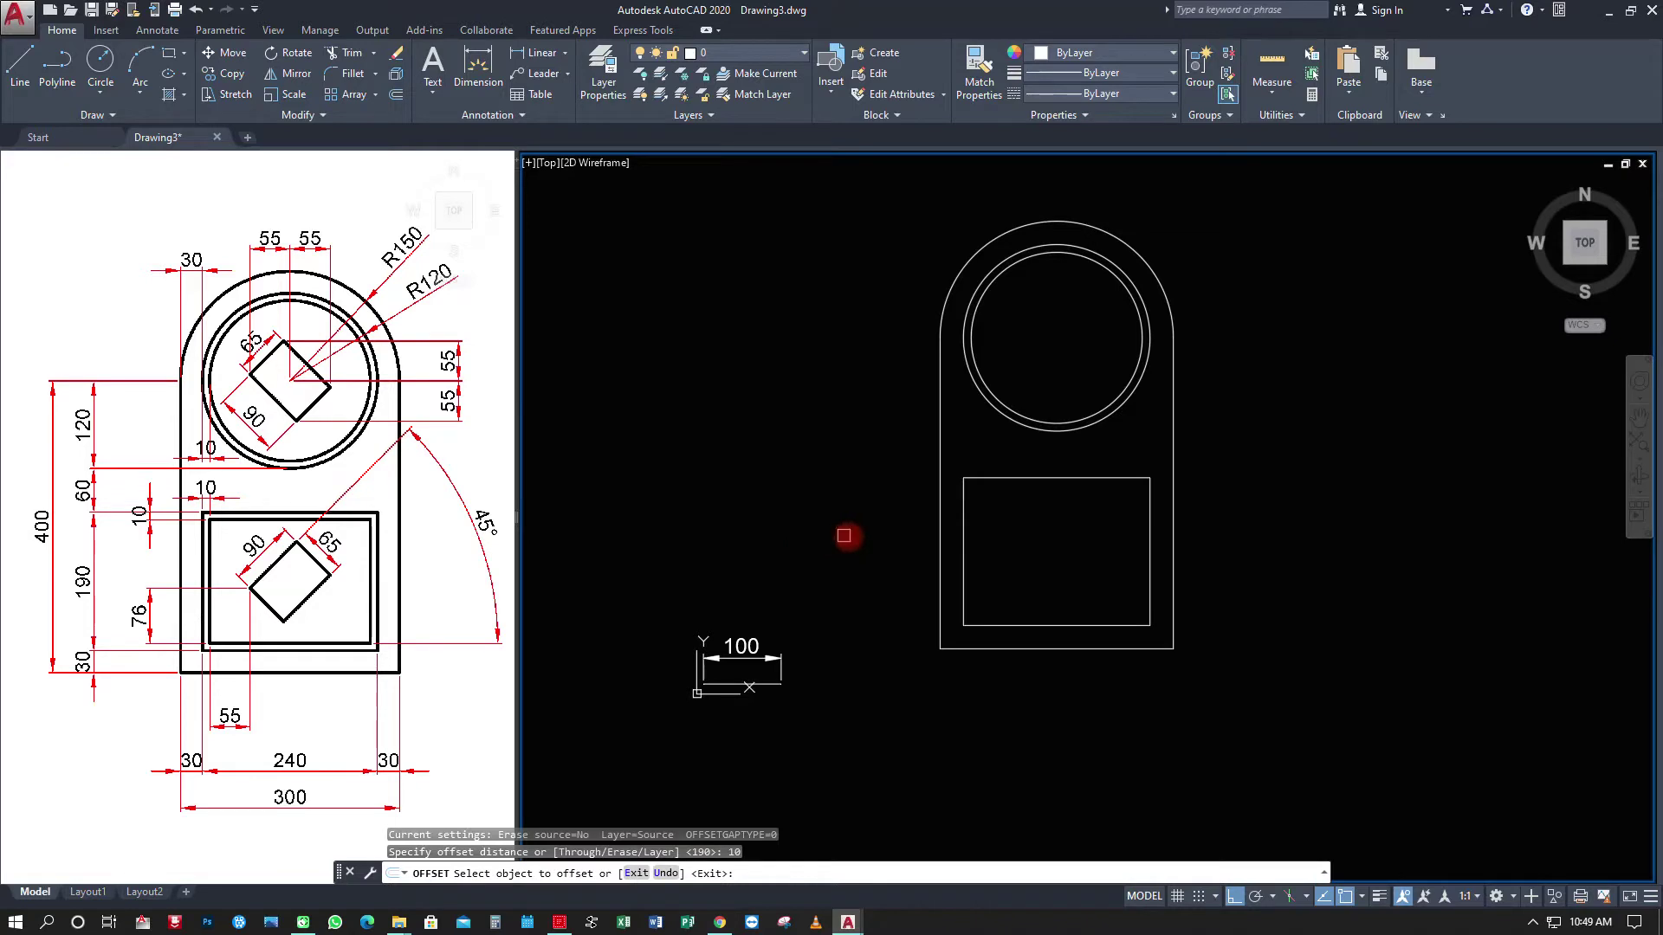
pyautogui.click(964, 507)
pyautogui.click(1005, 509)
pyautogui.click(1146, 514)
pyautogui.click(1147, 514)
pyautogui.click(1099, 589)
pyautogui.click(1069, 624)
pyautogui.click(1064, 571)
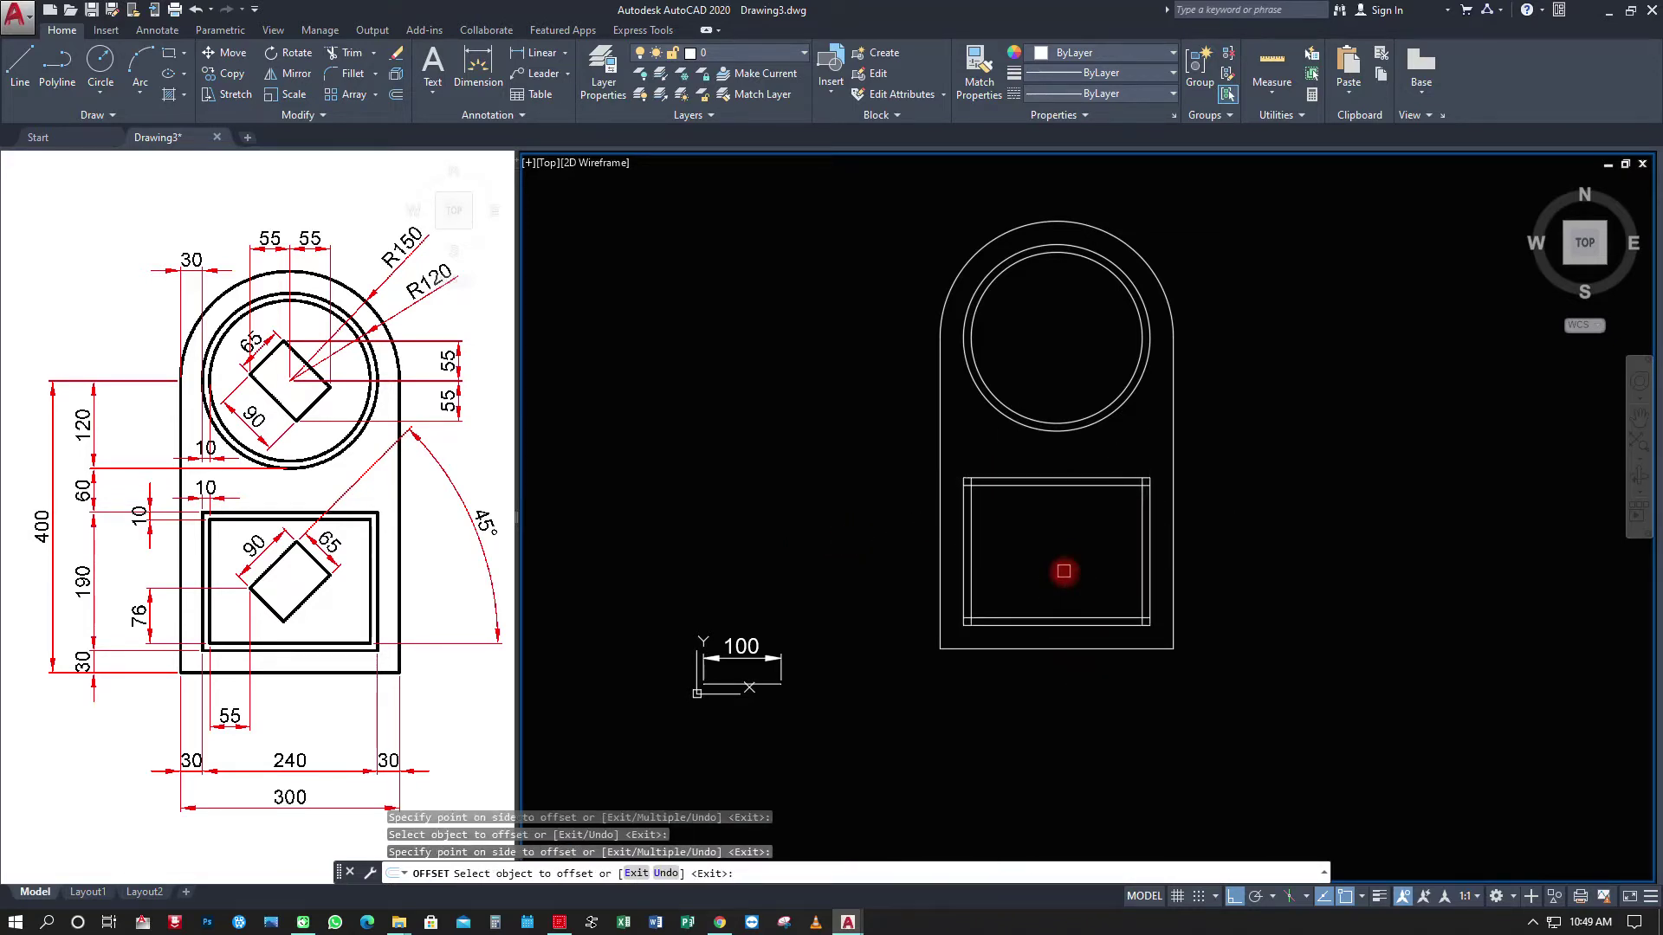
pyautogui.press('Escape')
pyautogui.middleClick(1247, 591)
pyautogui.middleClick(1247, 591)
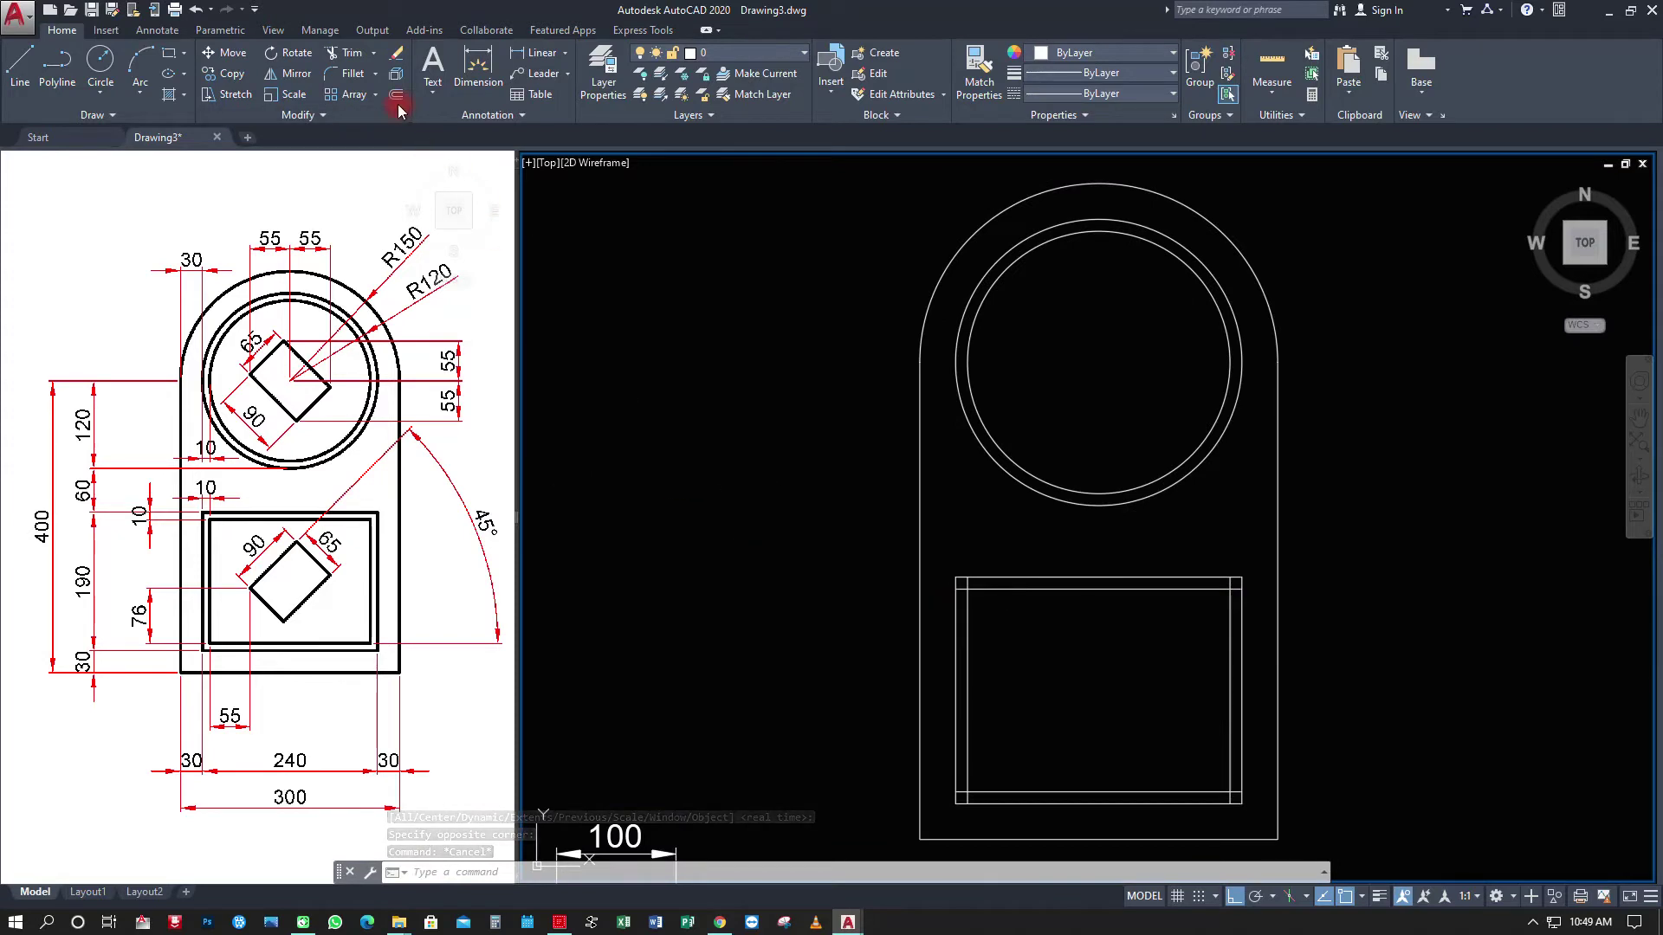
# Fillet the four corners of the inner rectangle with zero radius.
pyautogui.click(347, 73)
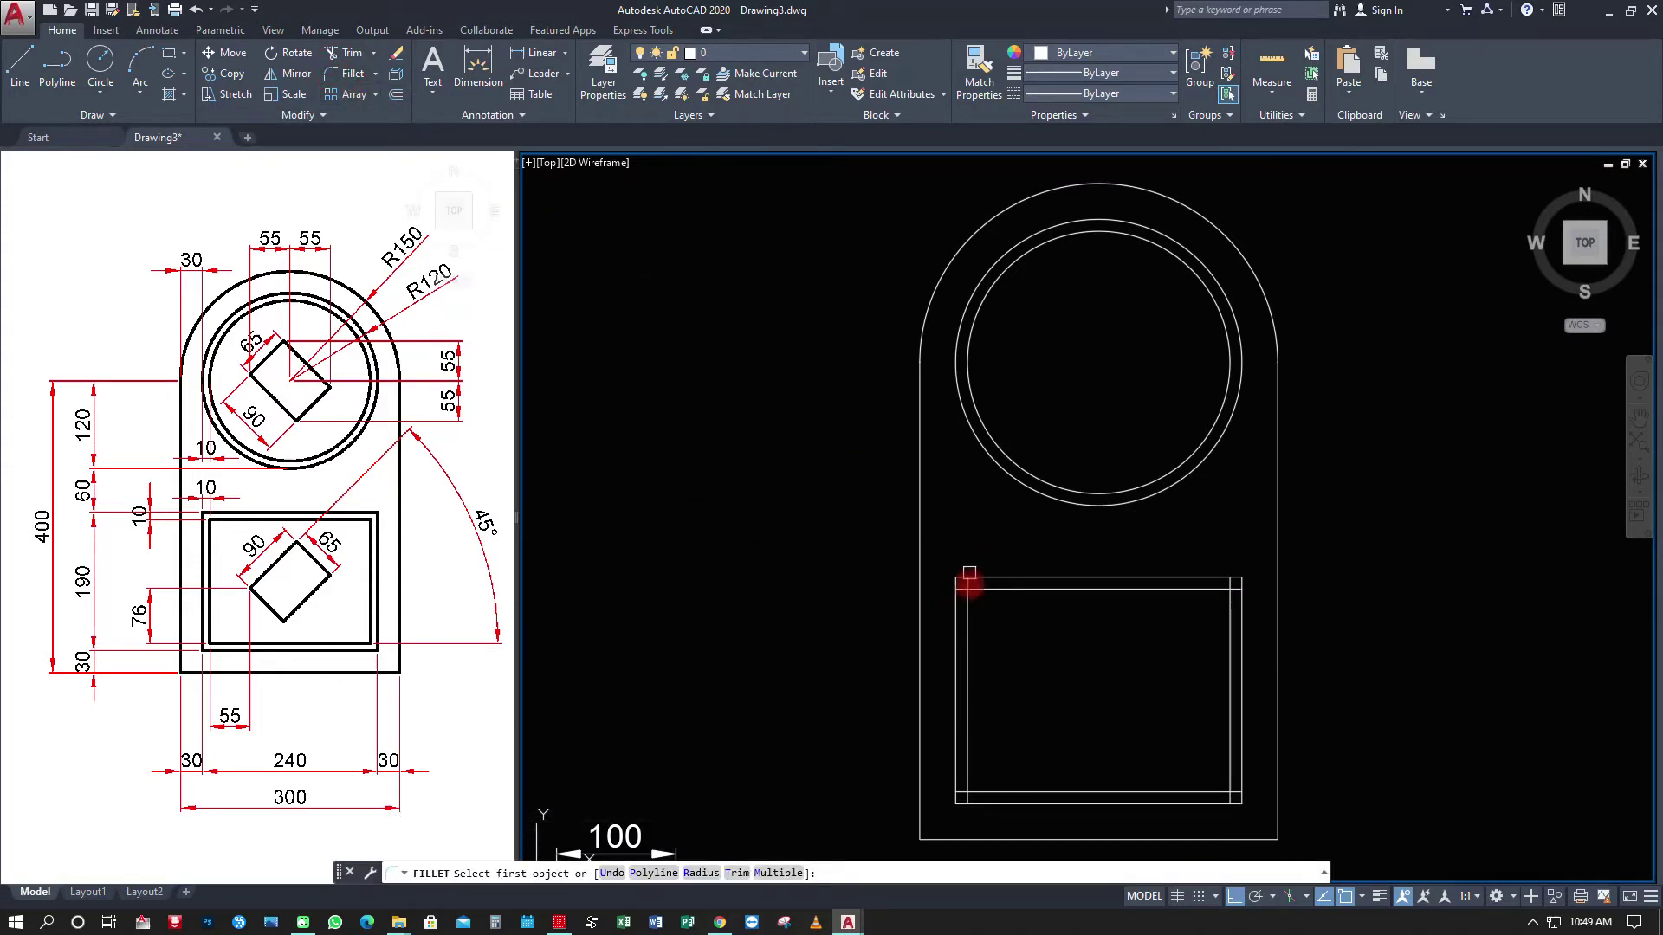
pyautogui.click(965, 614)
pyautogui.click(994, 589)
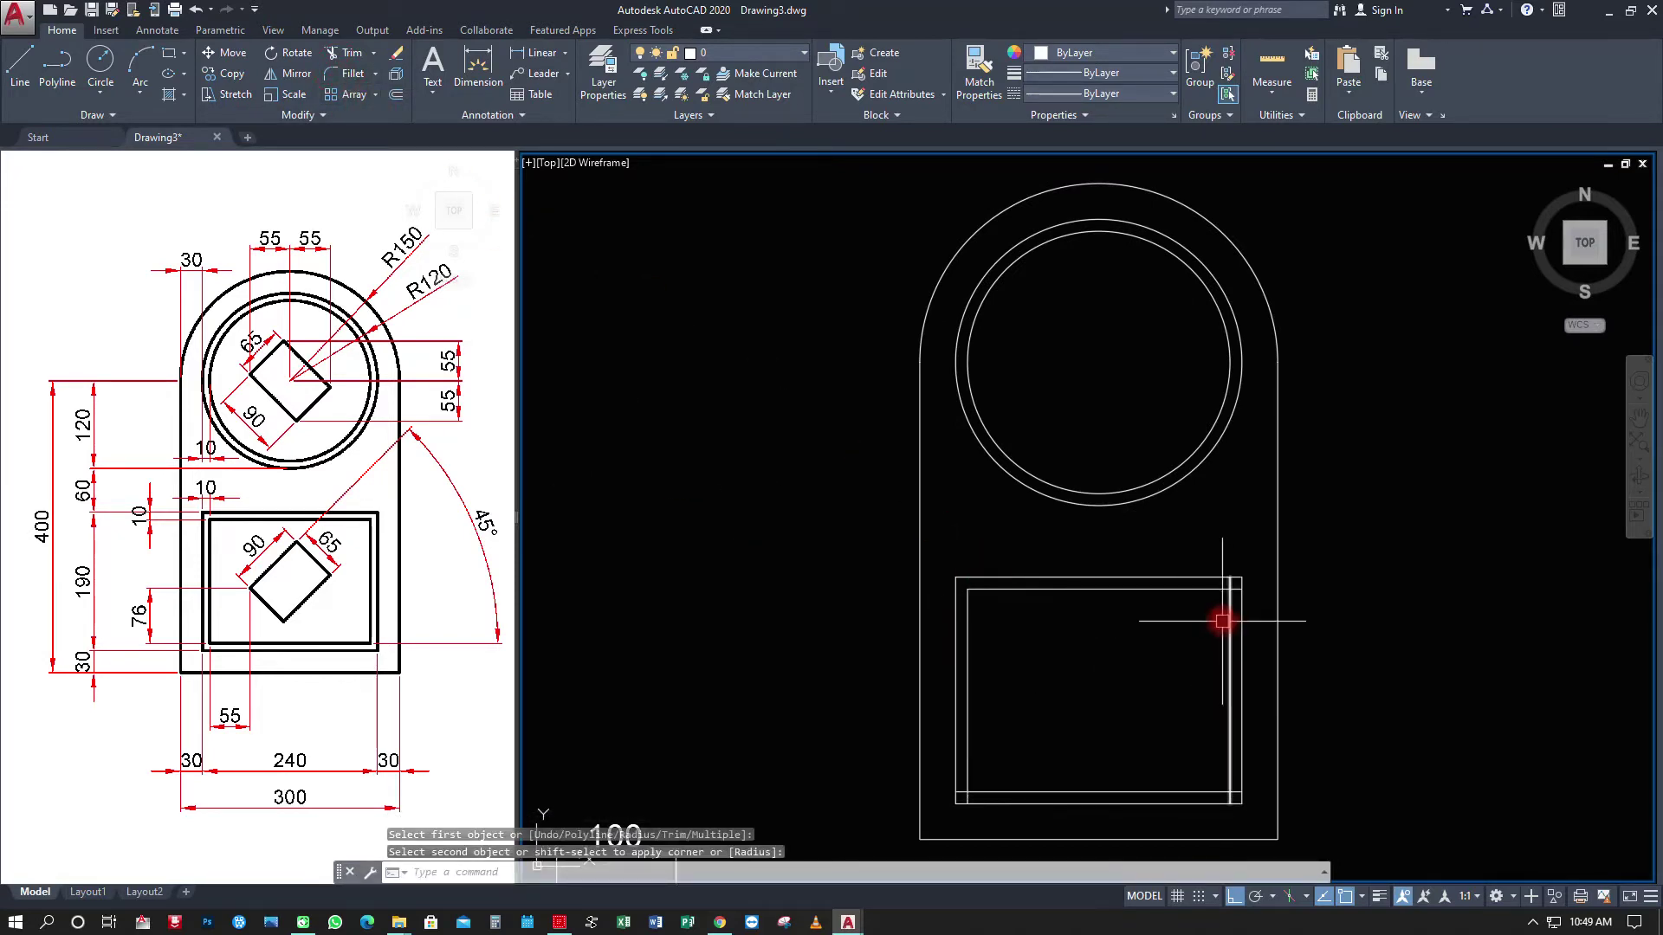
pyautogui.press('space')
pyautogui.click(1210, 594)
pyautogui.click(1228, 614)
pyautogui.press('space')
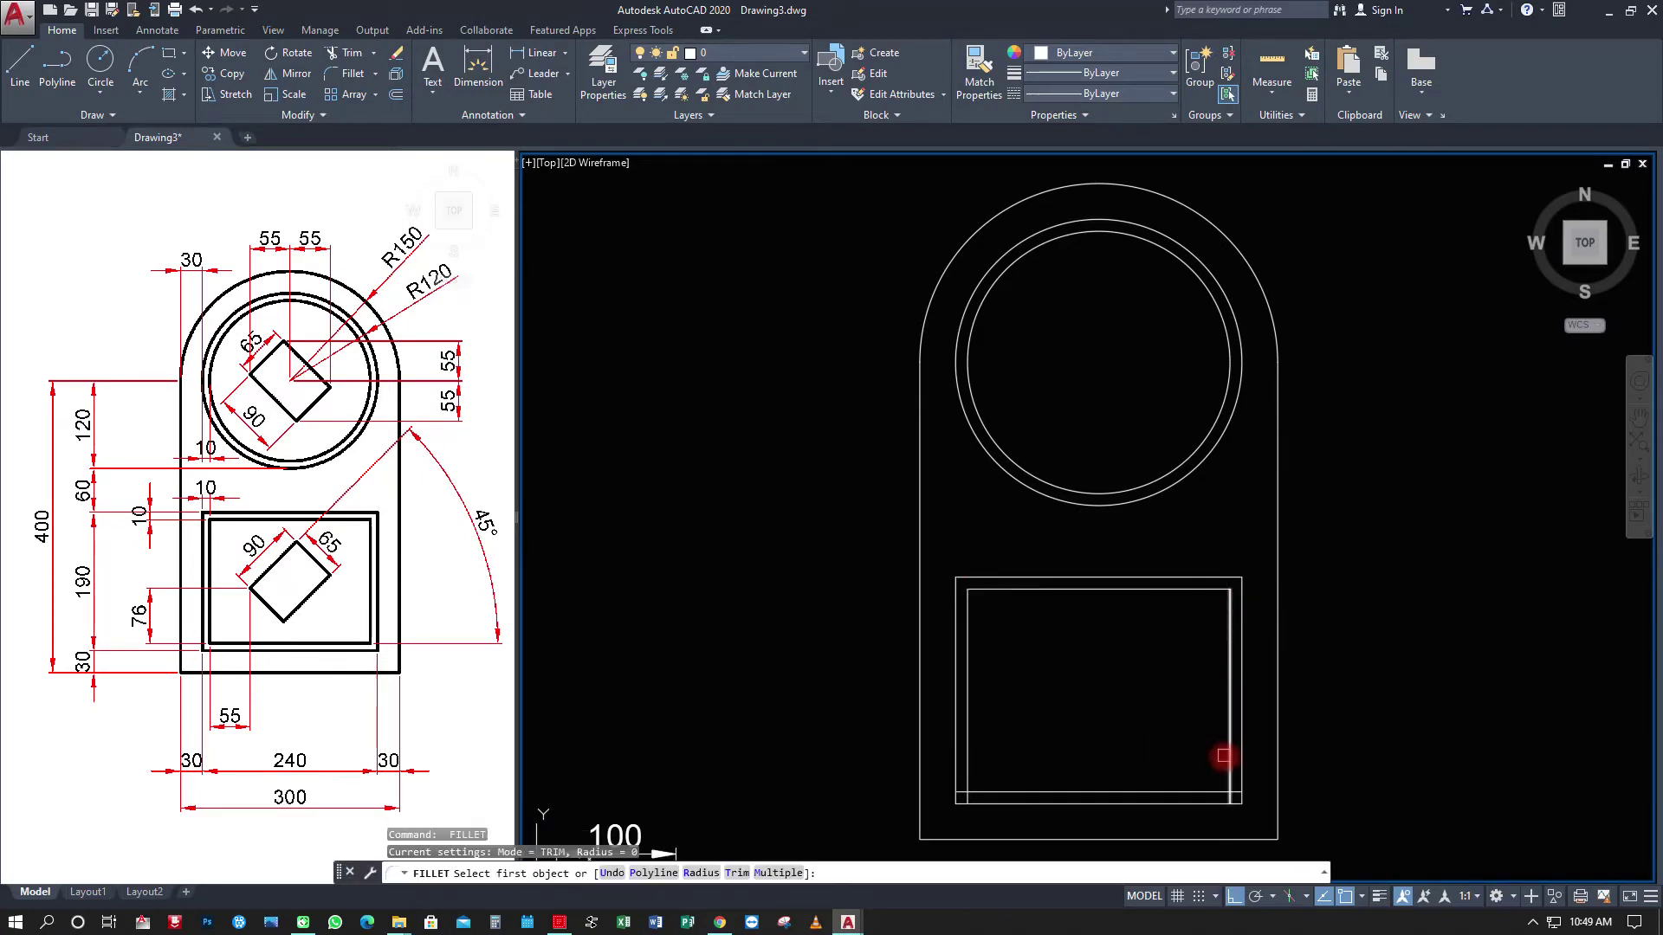
pyautogui.click(1226, 751)
pyautogui.click(1201, 791)
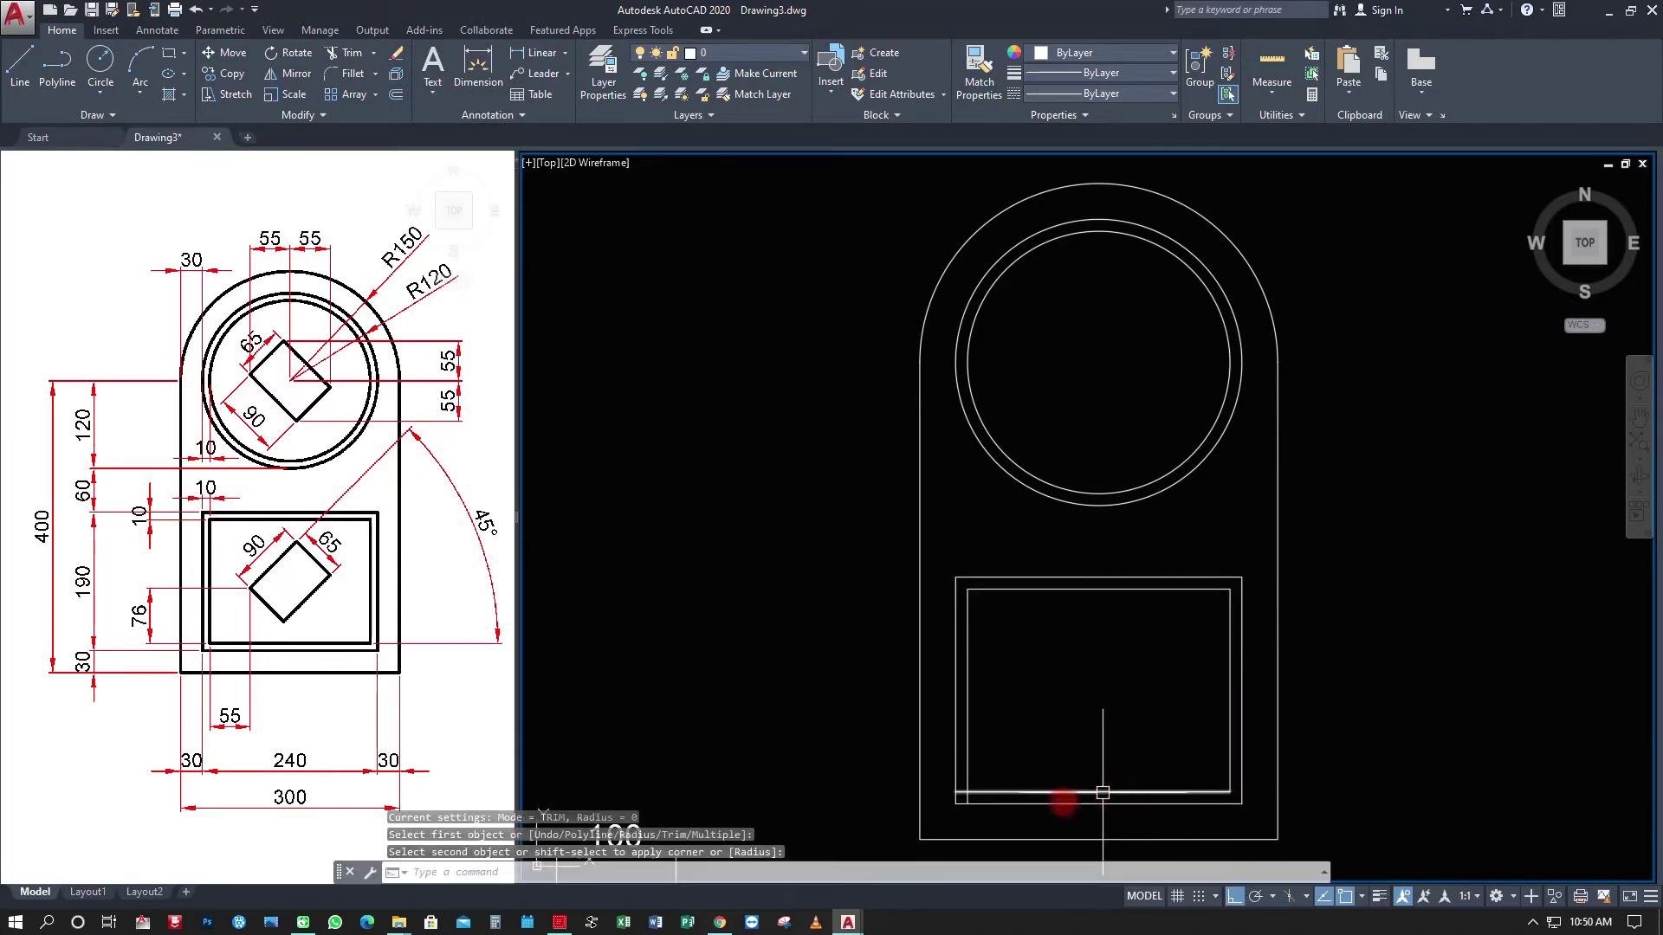
pyautogui.press('space')
pyautogui.click(996, 792)
pyautogui.click(967, 758)
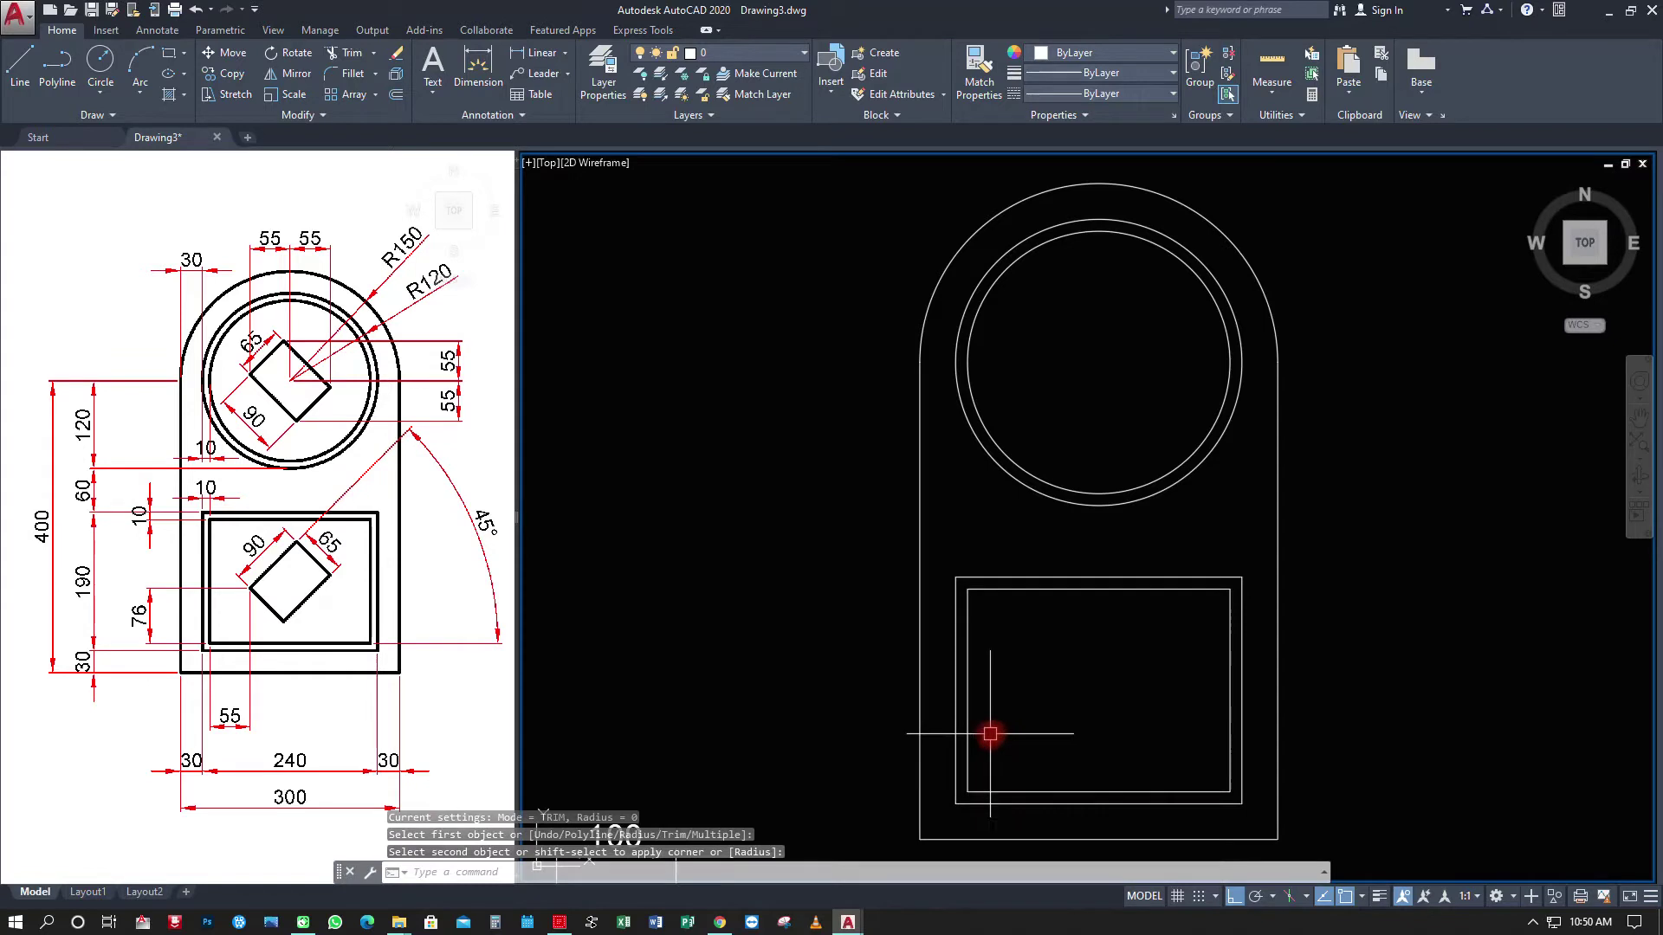
pyautogui.press('Escape')
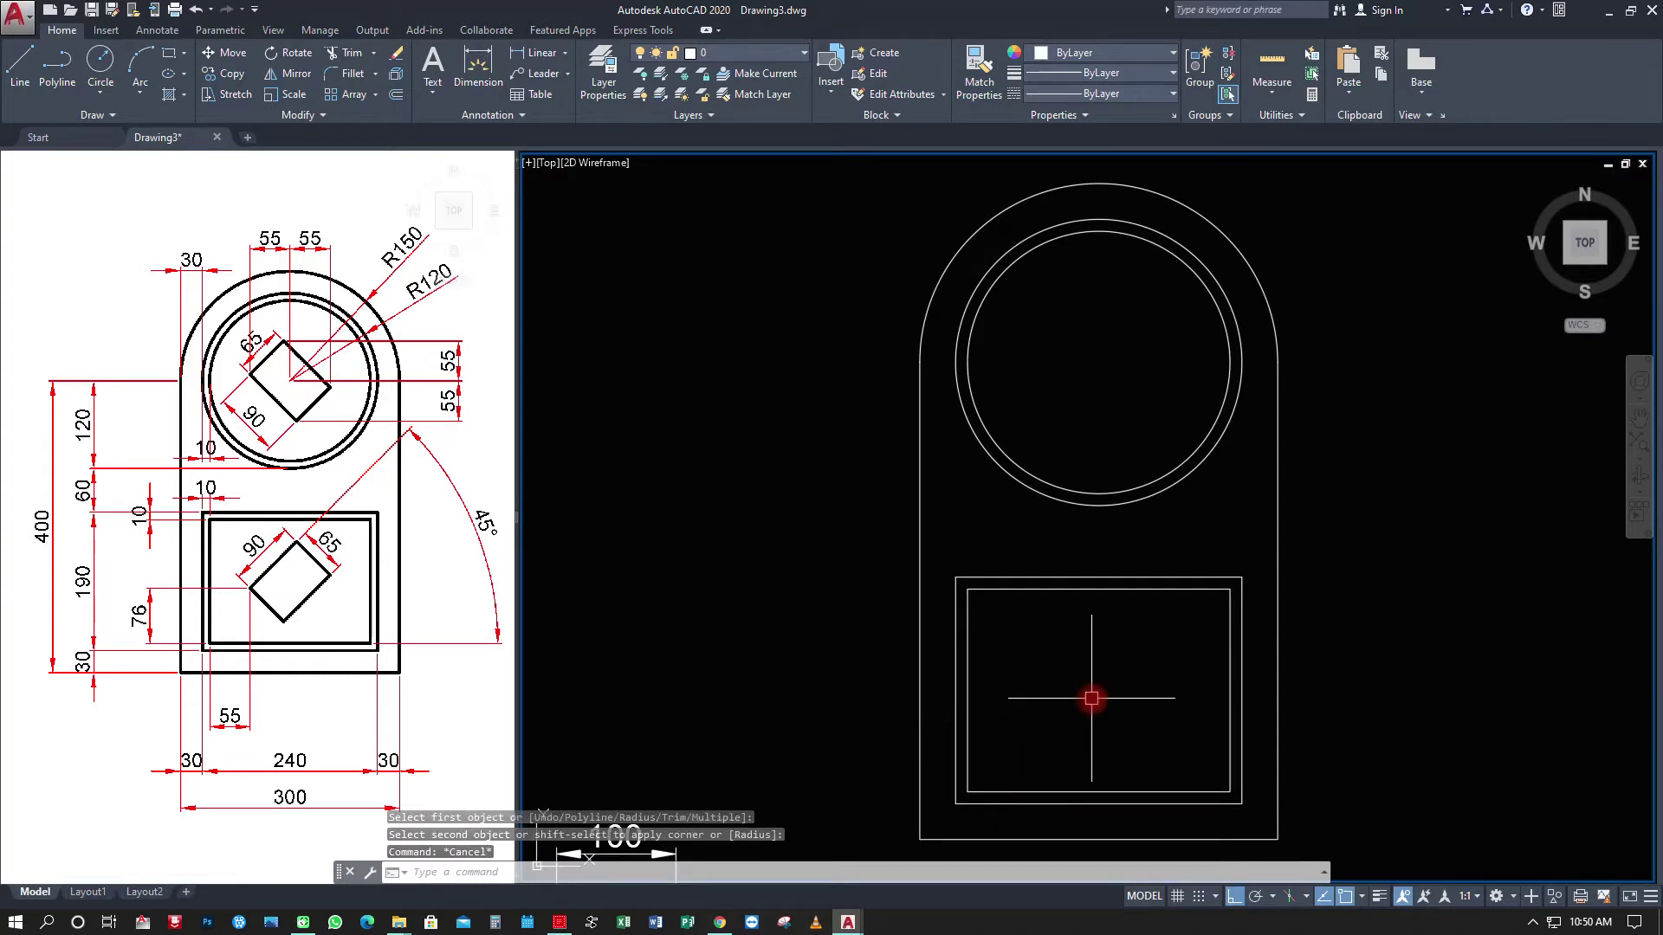
pyautogui.scroll(1, 1091, 698)
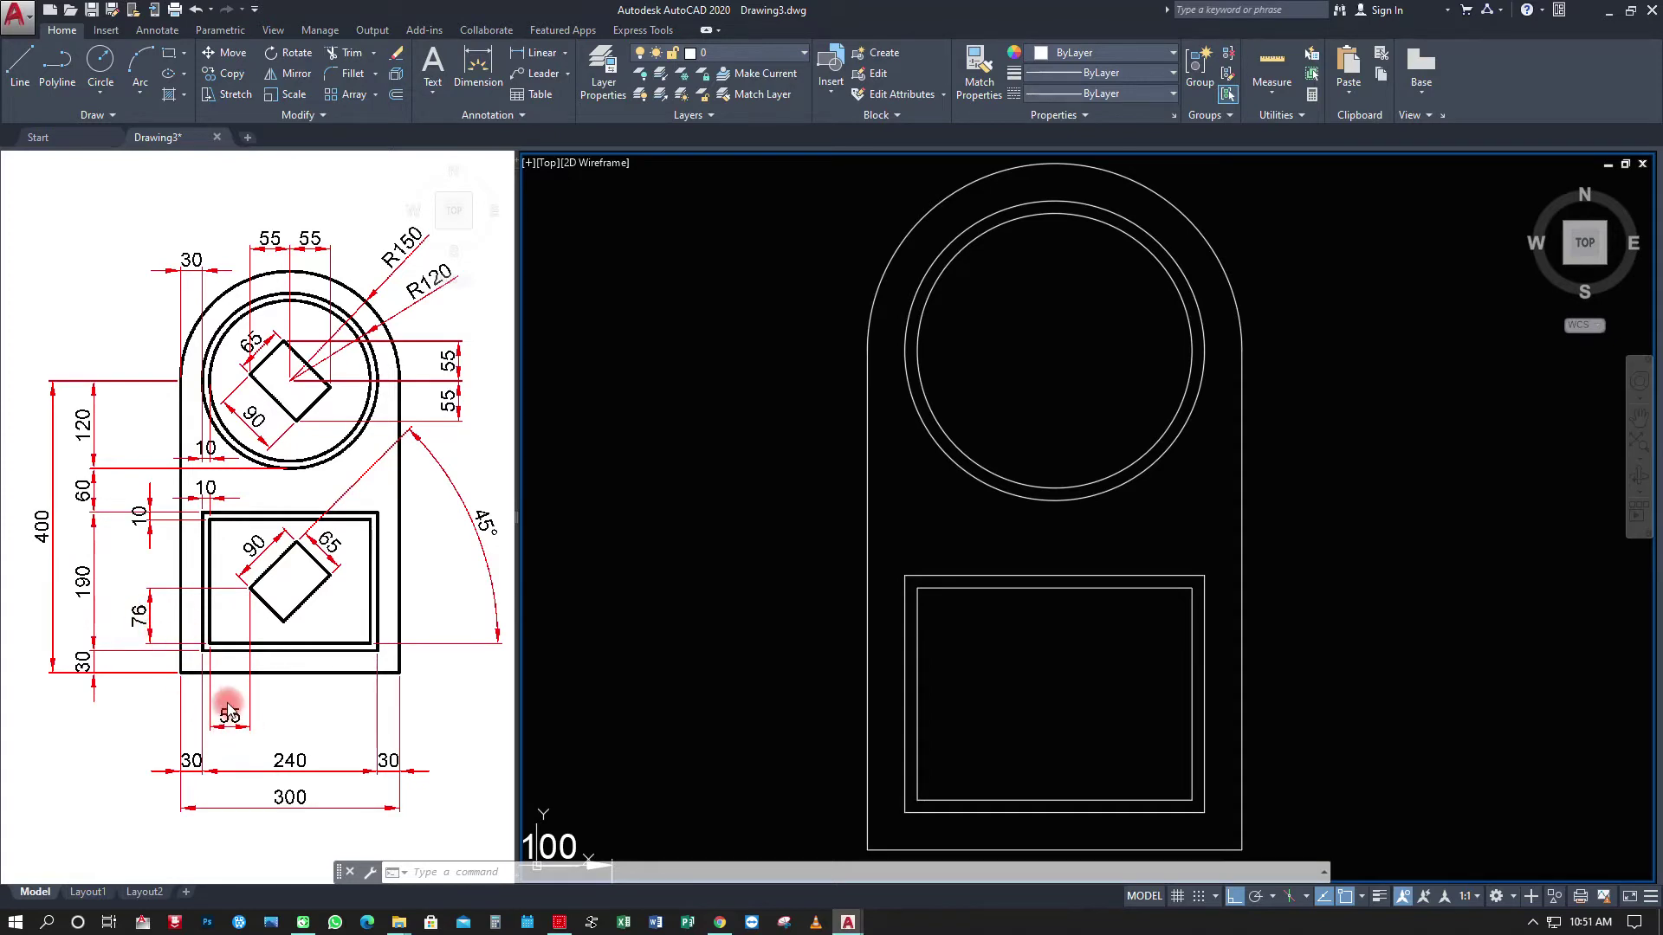
# Offset the inner rectangle's bottom edge 76 upward.
pyautogui.click(969, 727)
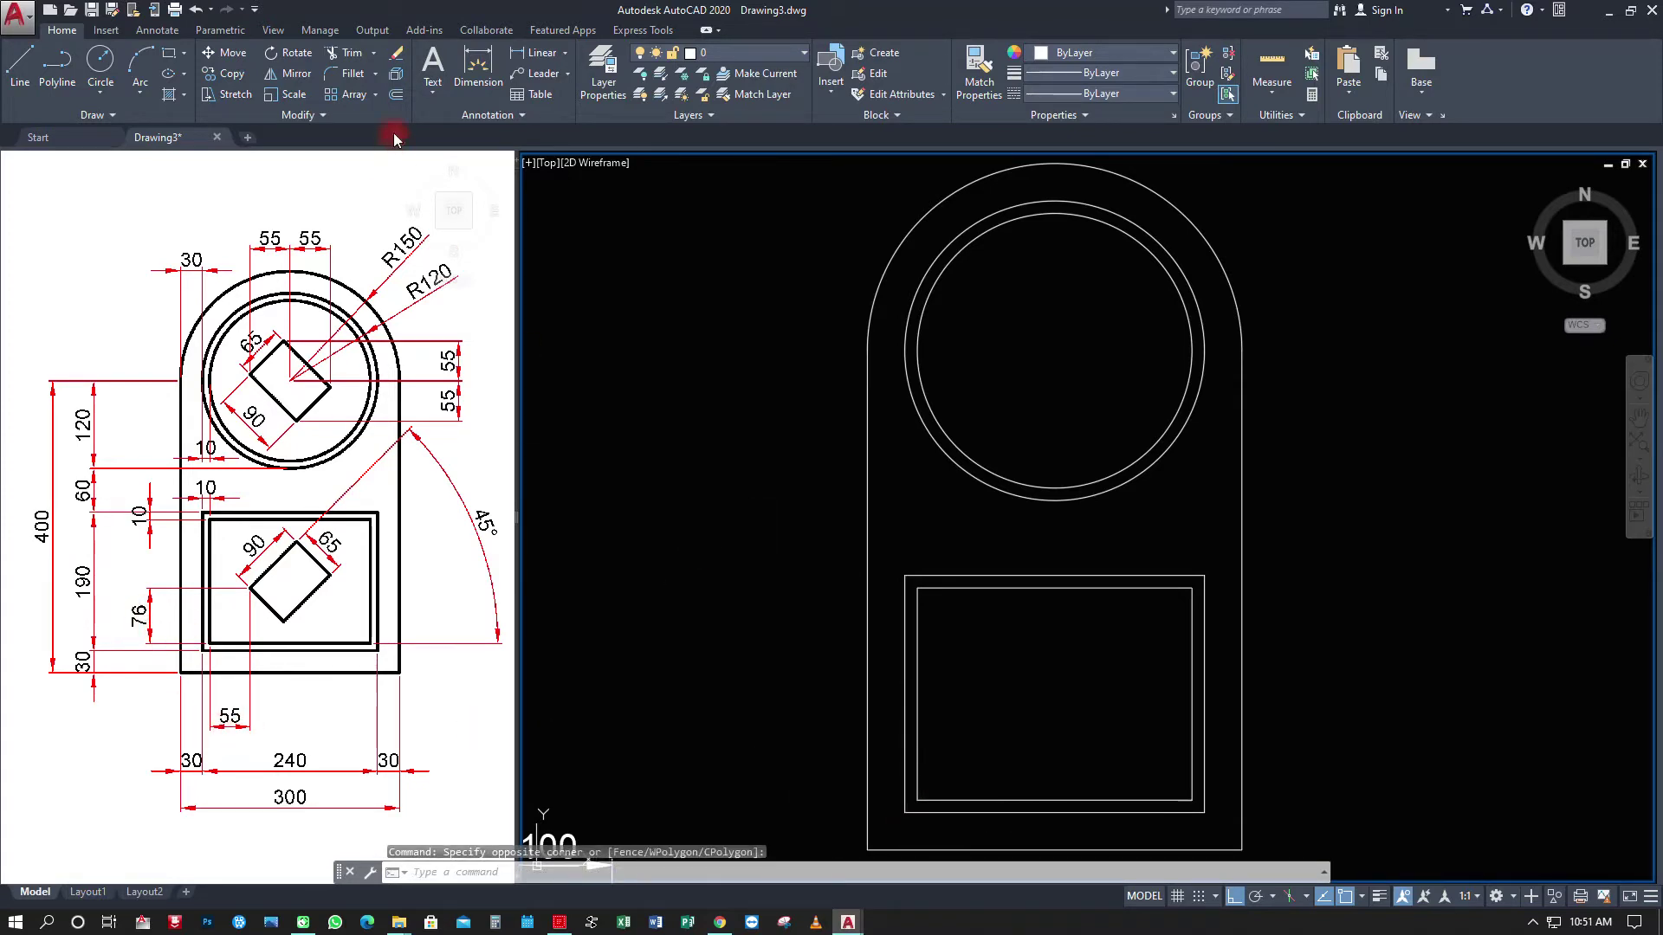
pyautogui.click(396, 94)
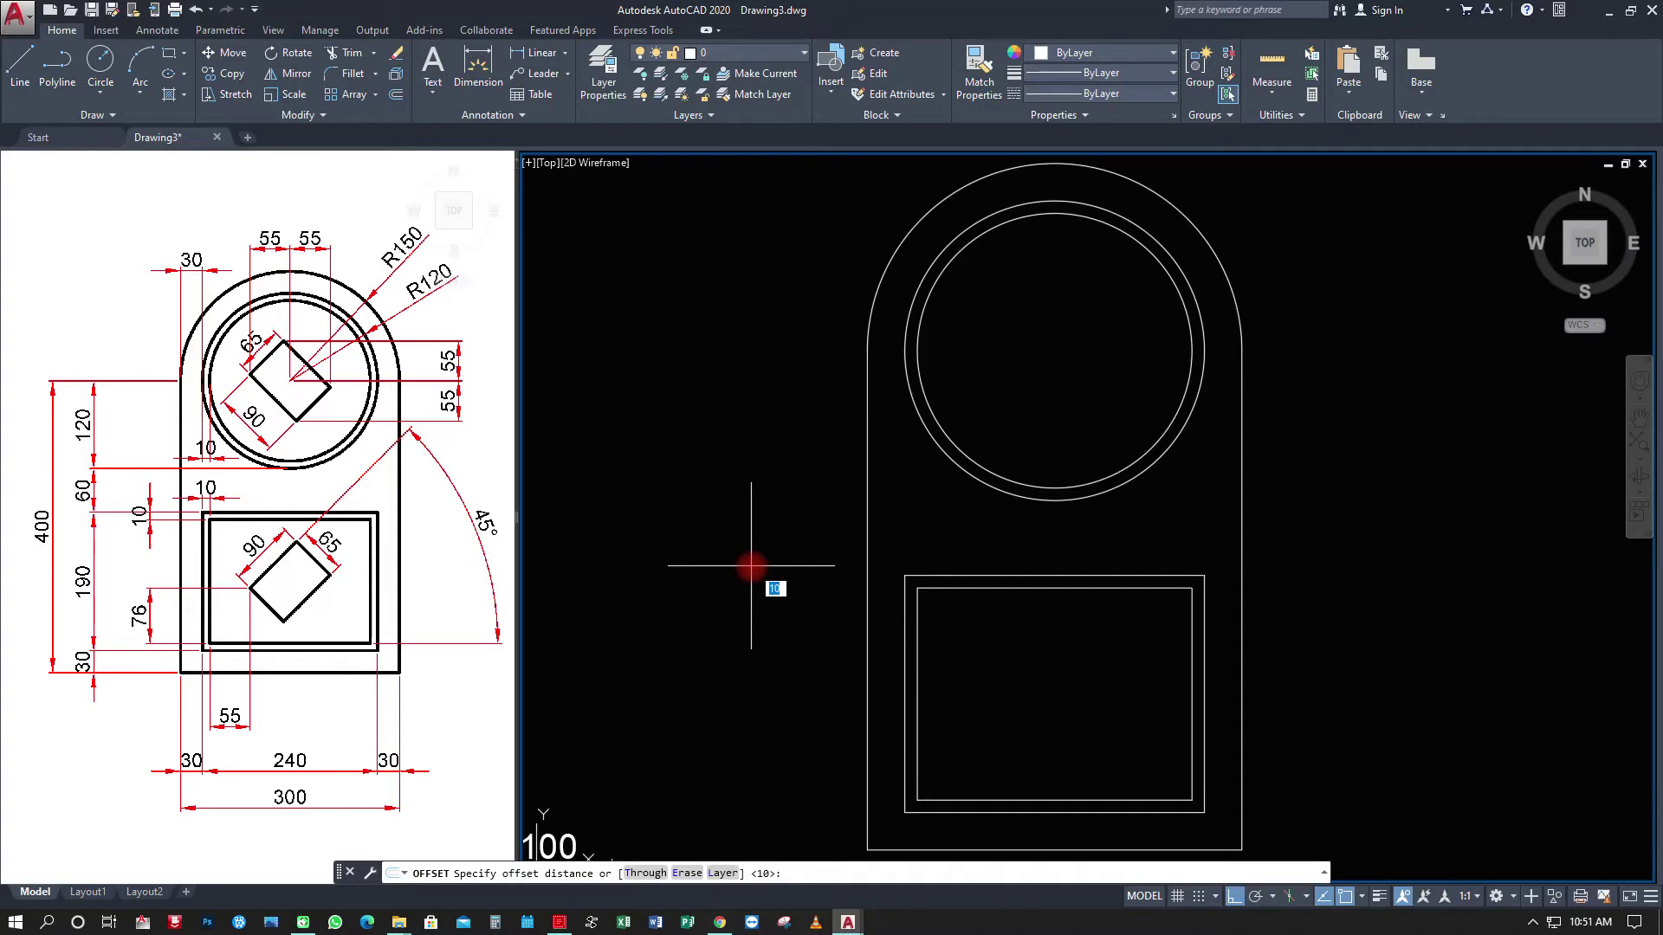
pyautogui.write('76')
pyautogui.press('Return')
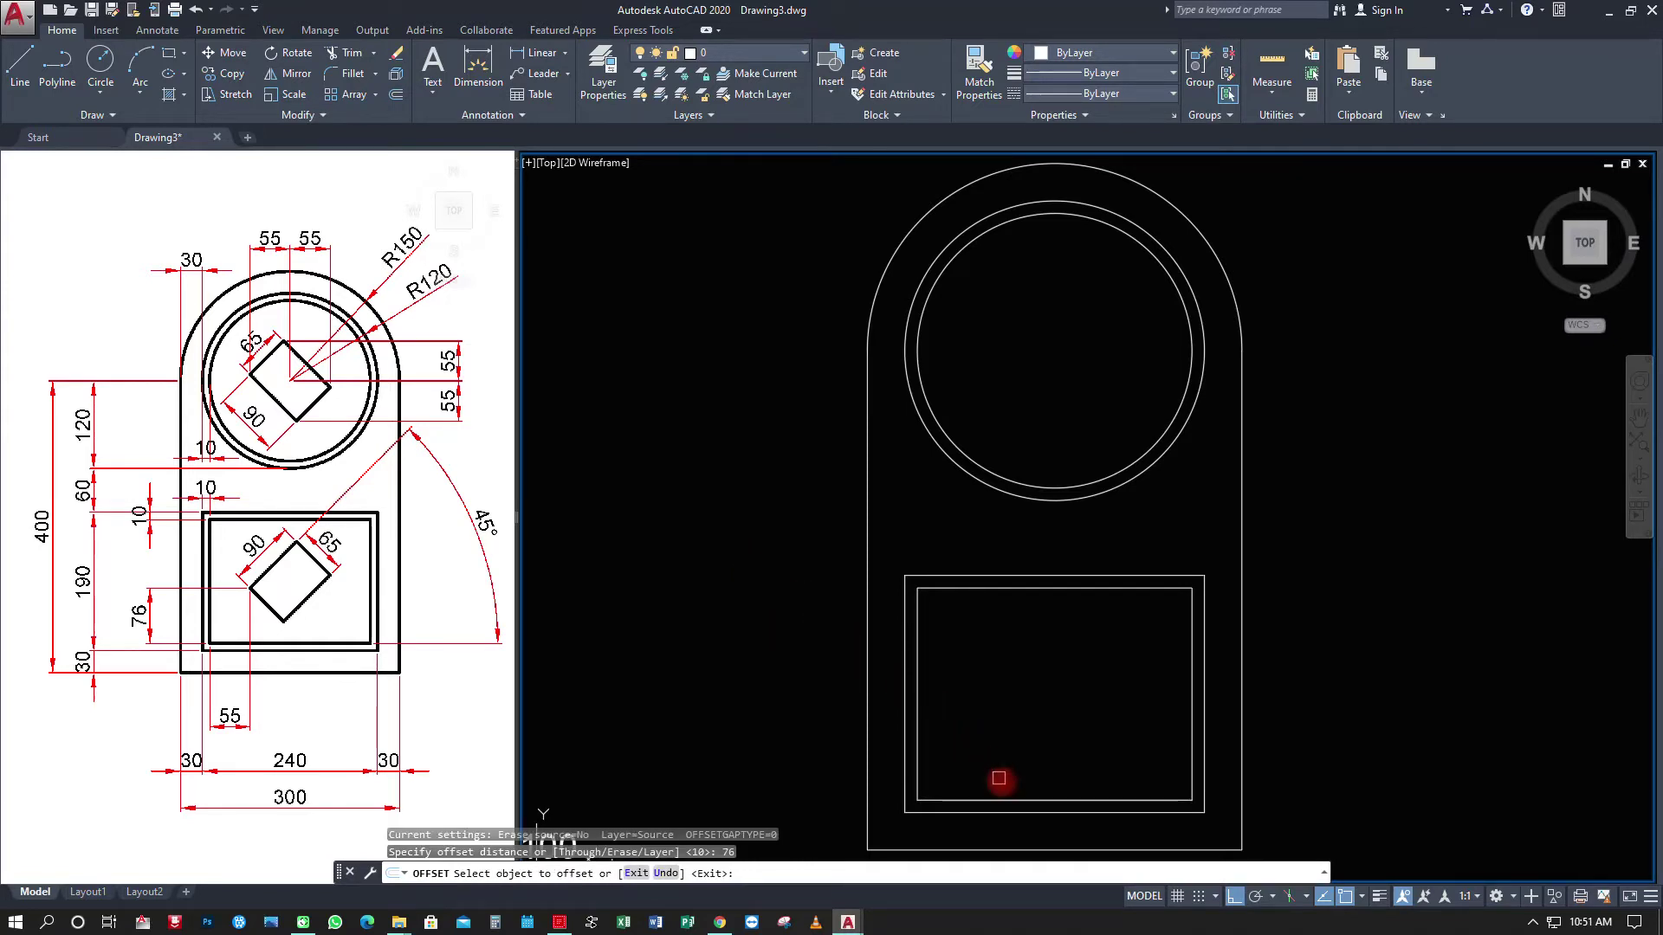
pyautogui.click(999, 796)
pyautogui.click(996, 755)
pyautogui.press('Escape')
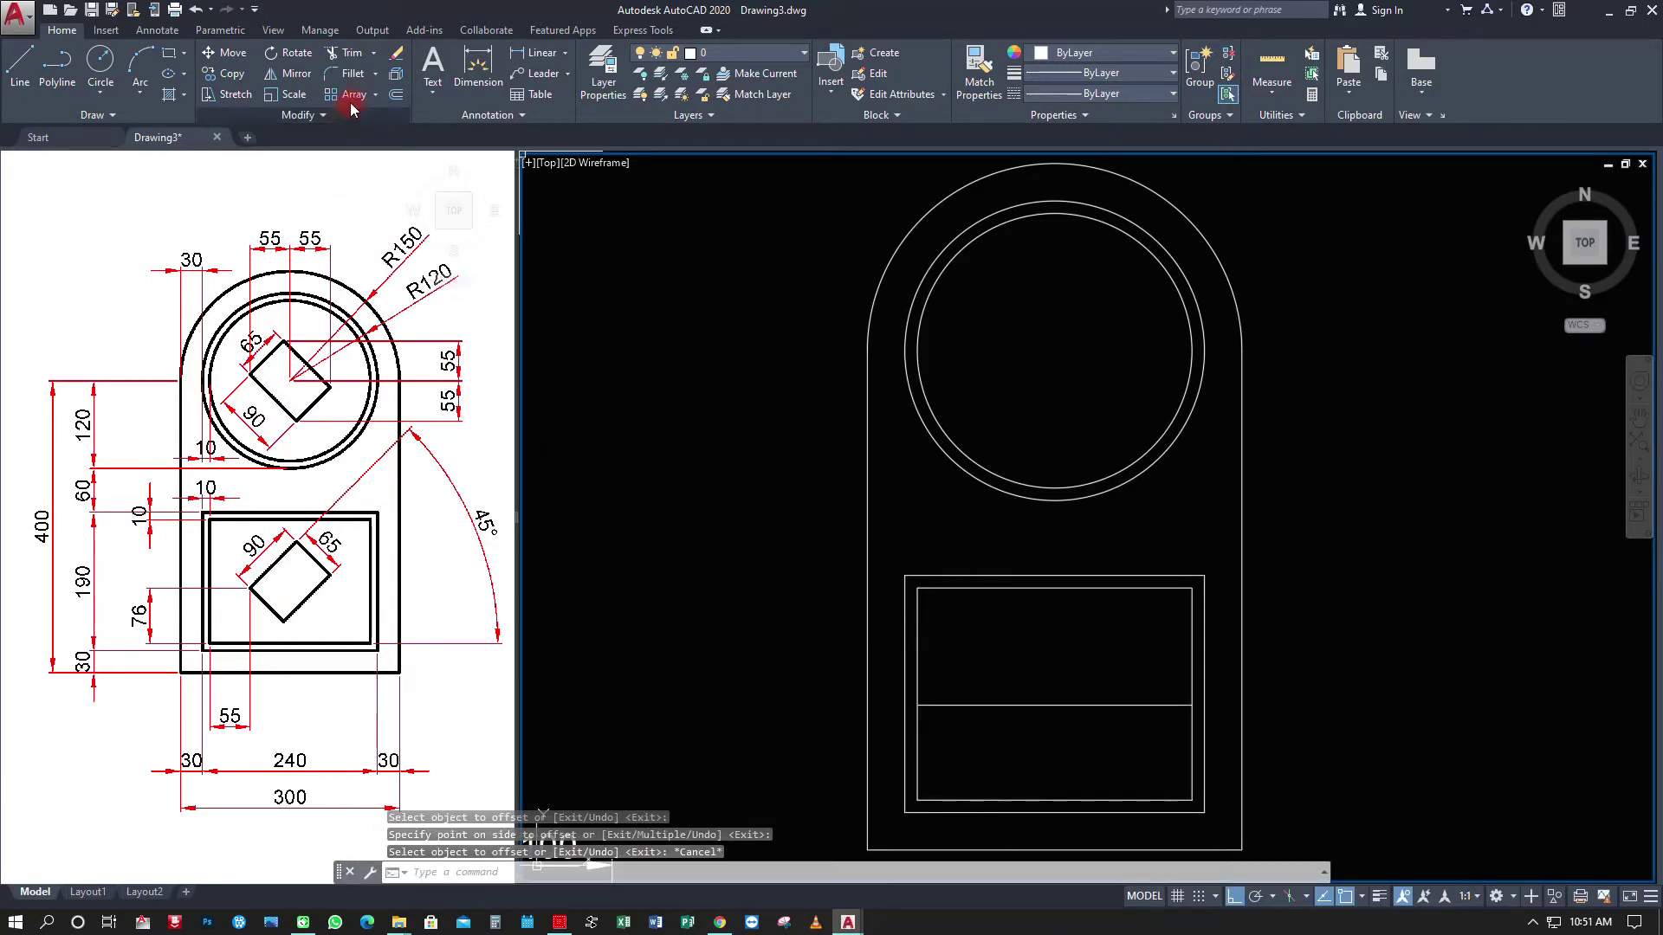
# Offset the inner rectangle's left edge 55 to the right.
pyautogui.click(395, 98)
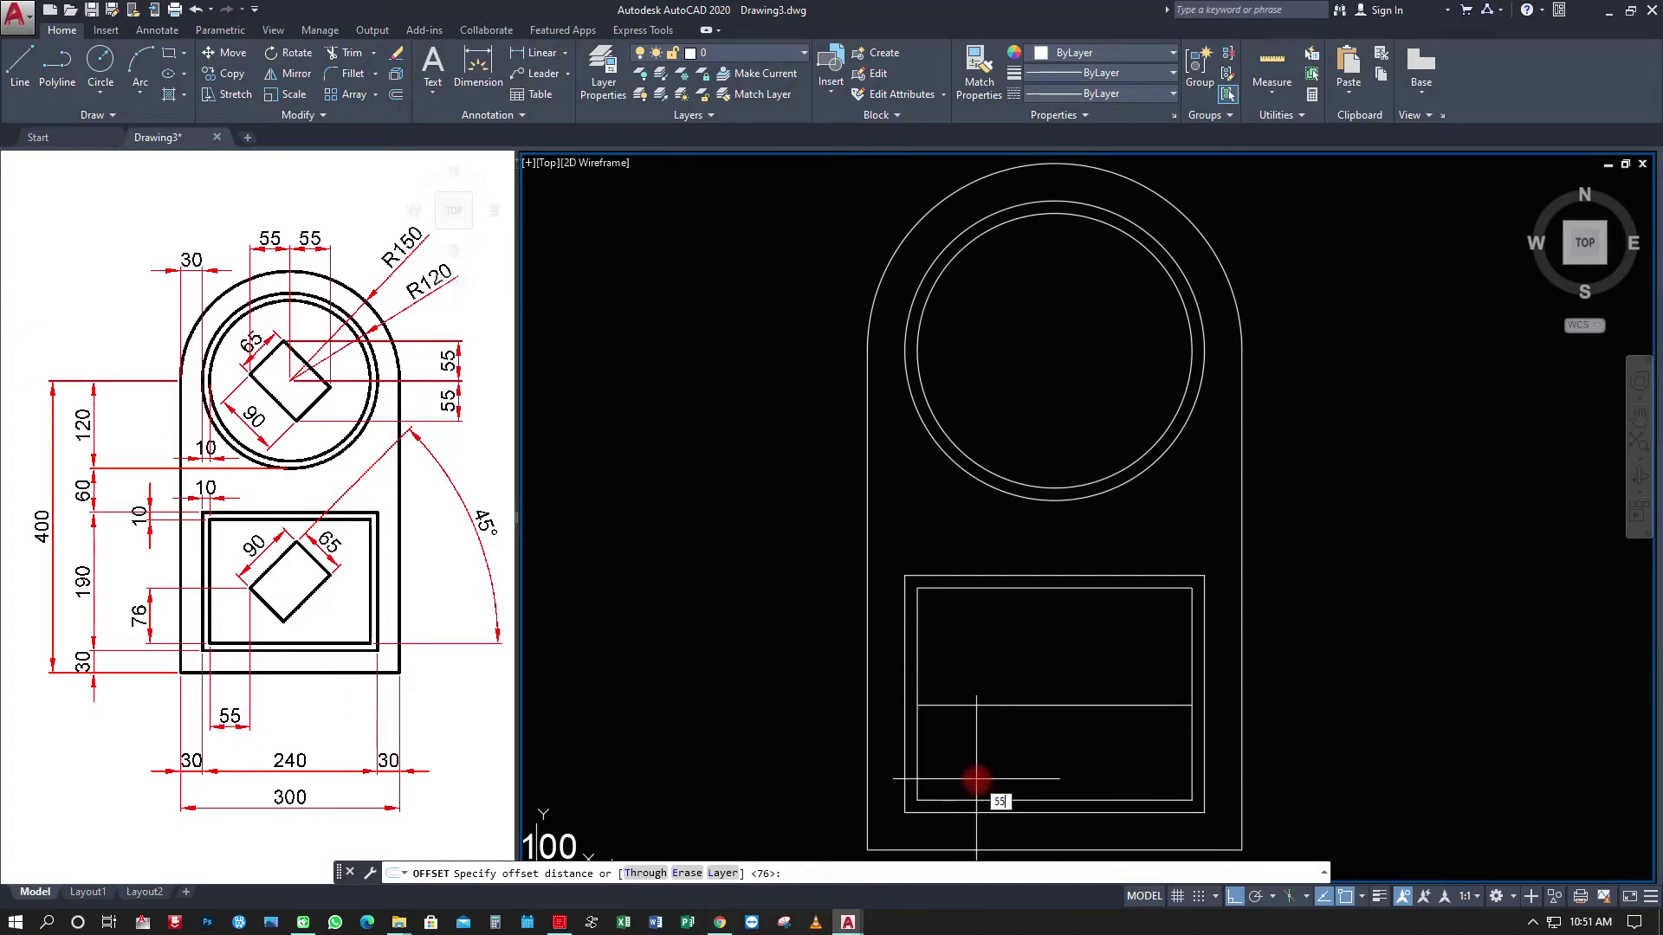
pyautogui.press('Return')
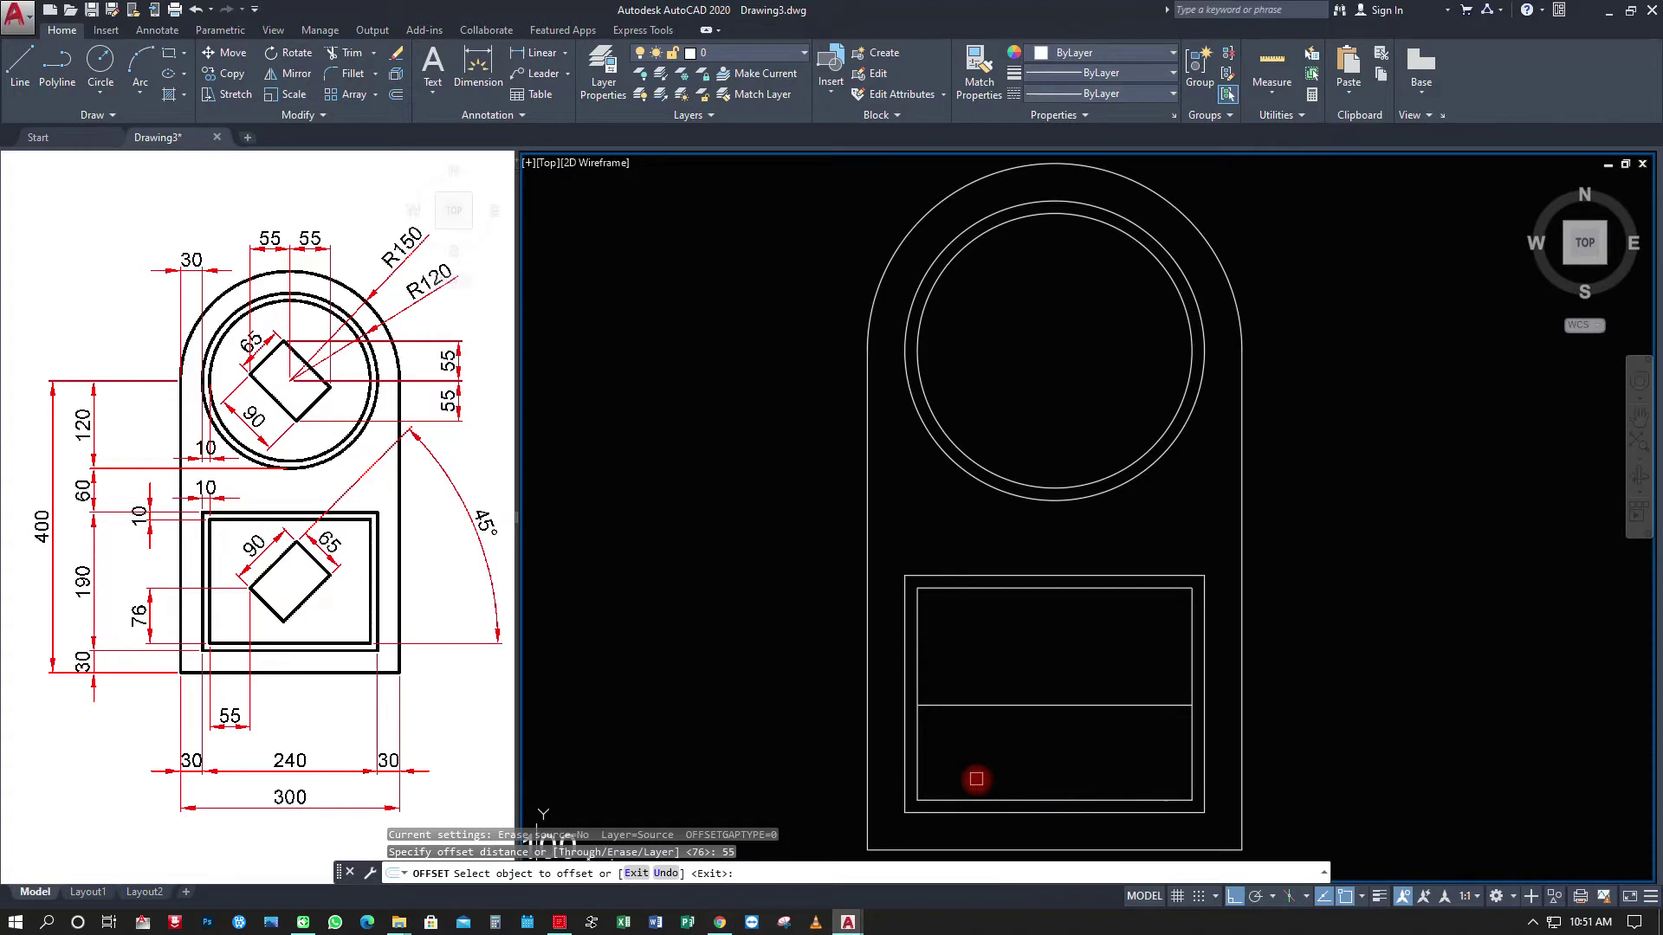
pyautogui.click(930, 761)
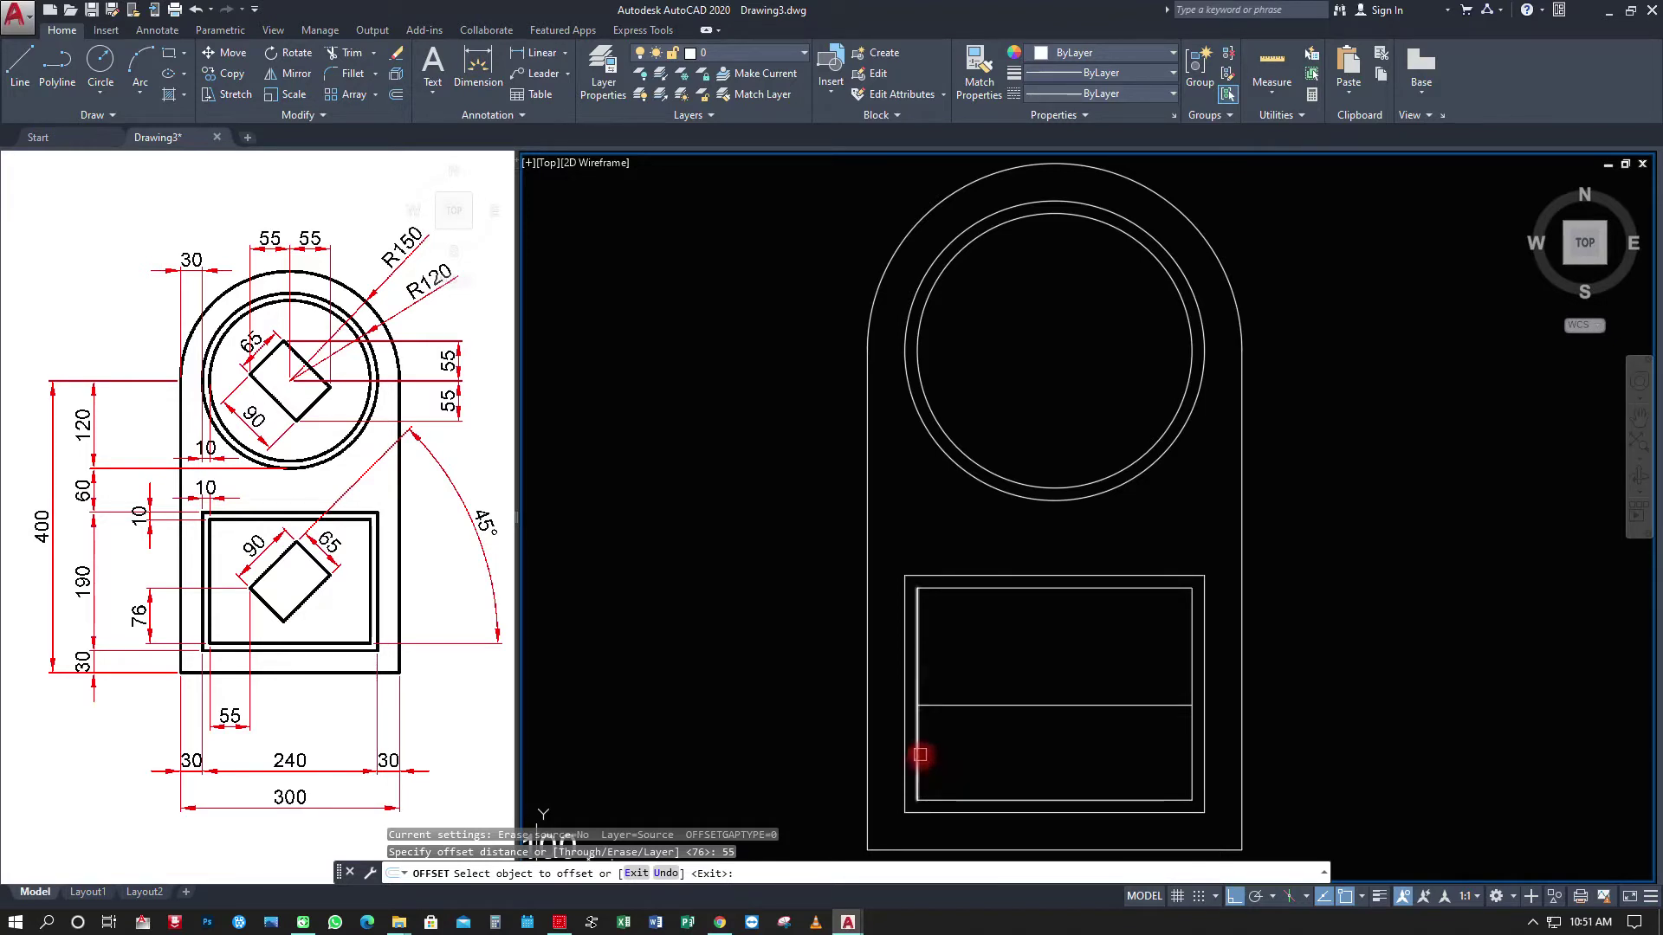
pyautogui.click(958, 762)
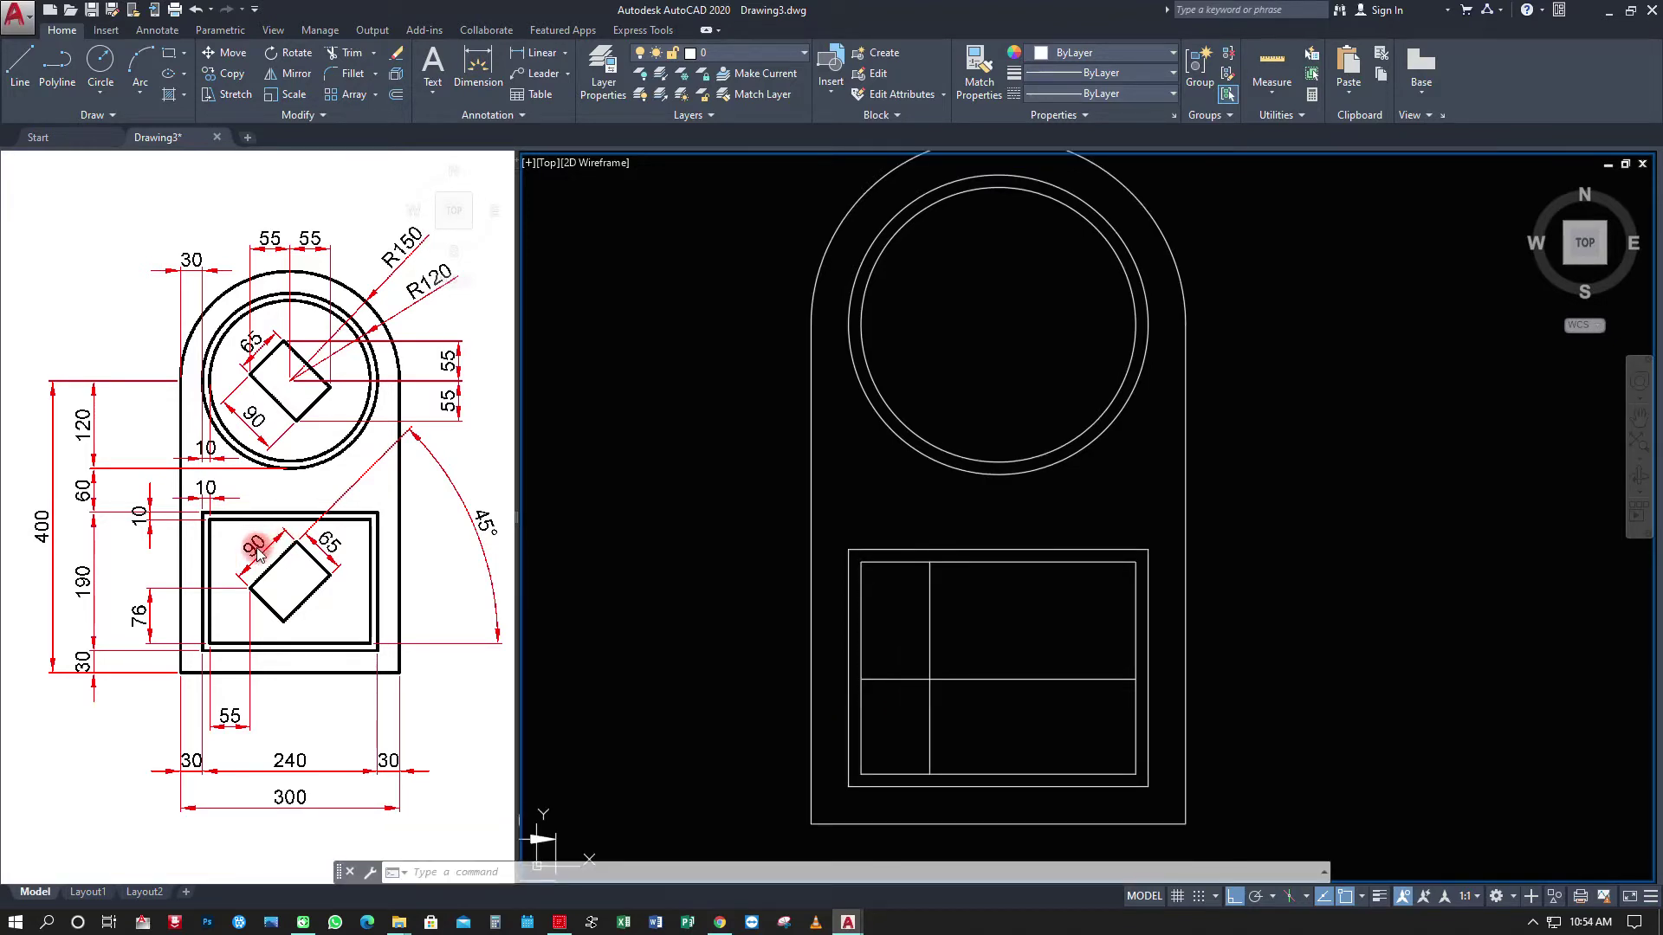
# Draw a loose vertical line 90 long beside the body outline.
pyautogui.click(19, 65)
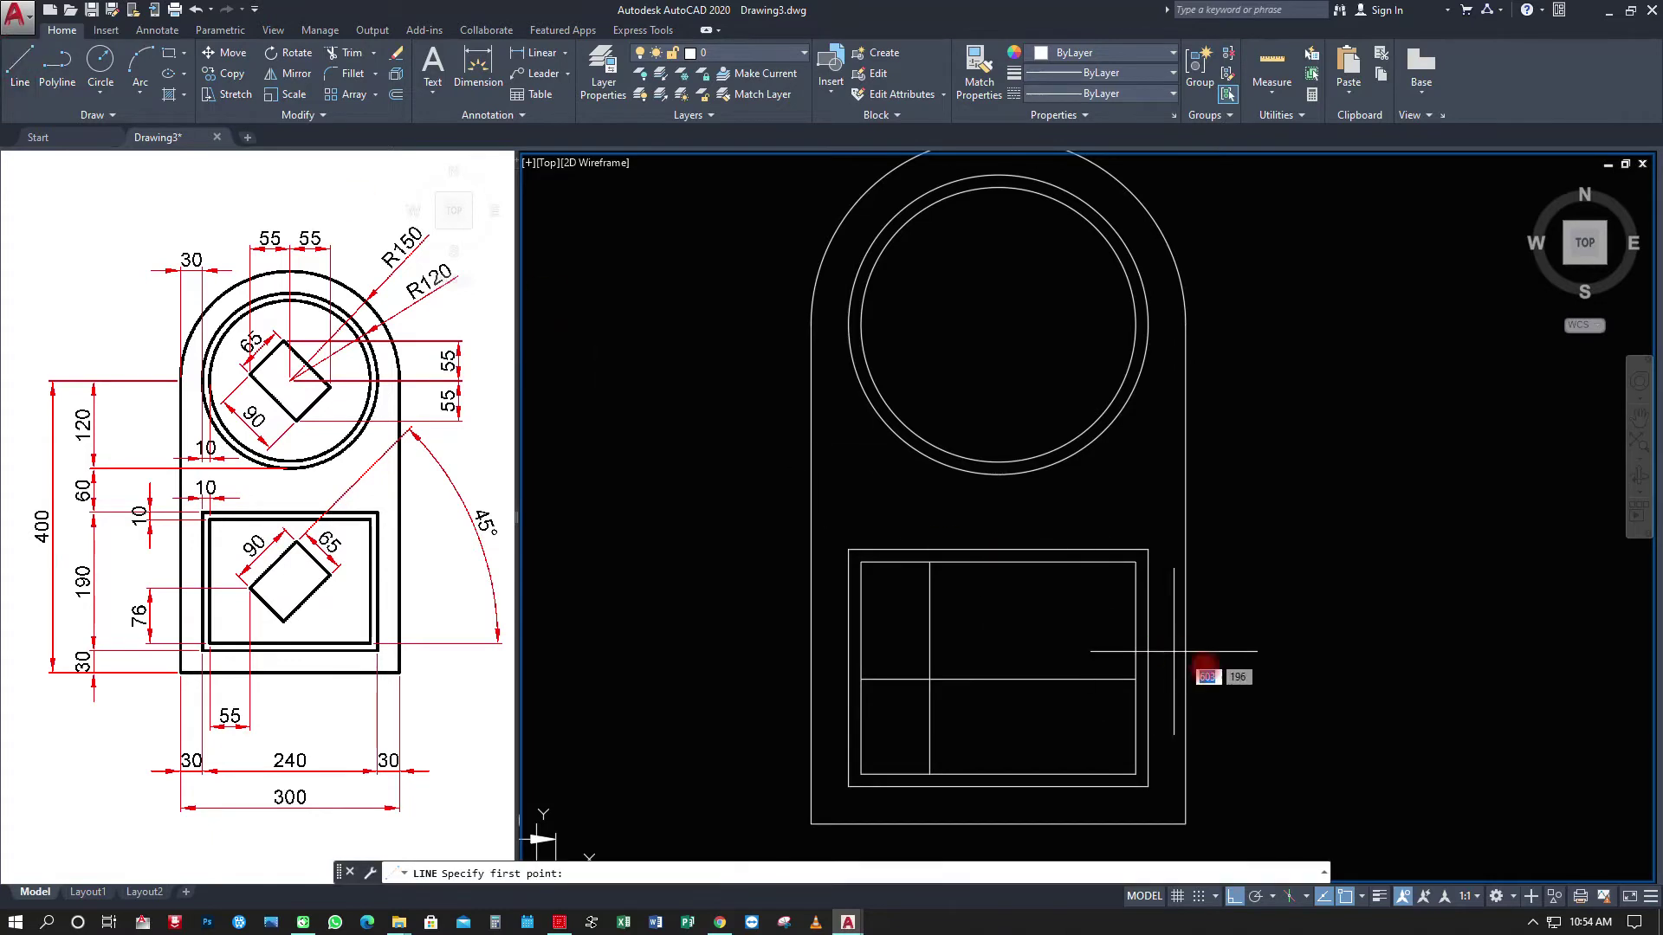
pyautogui.click(1288, 732)
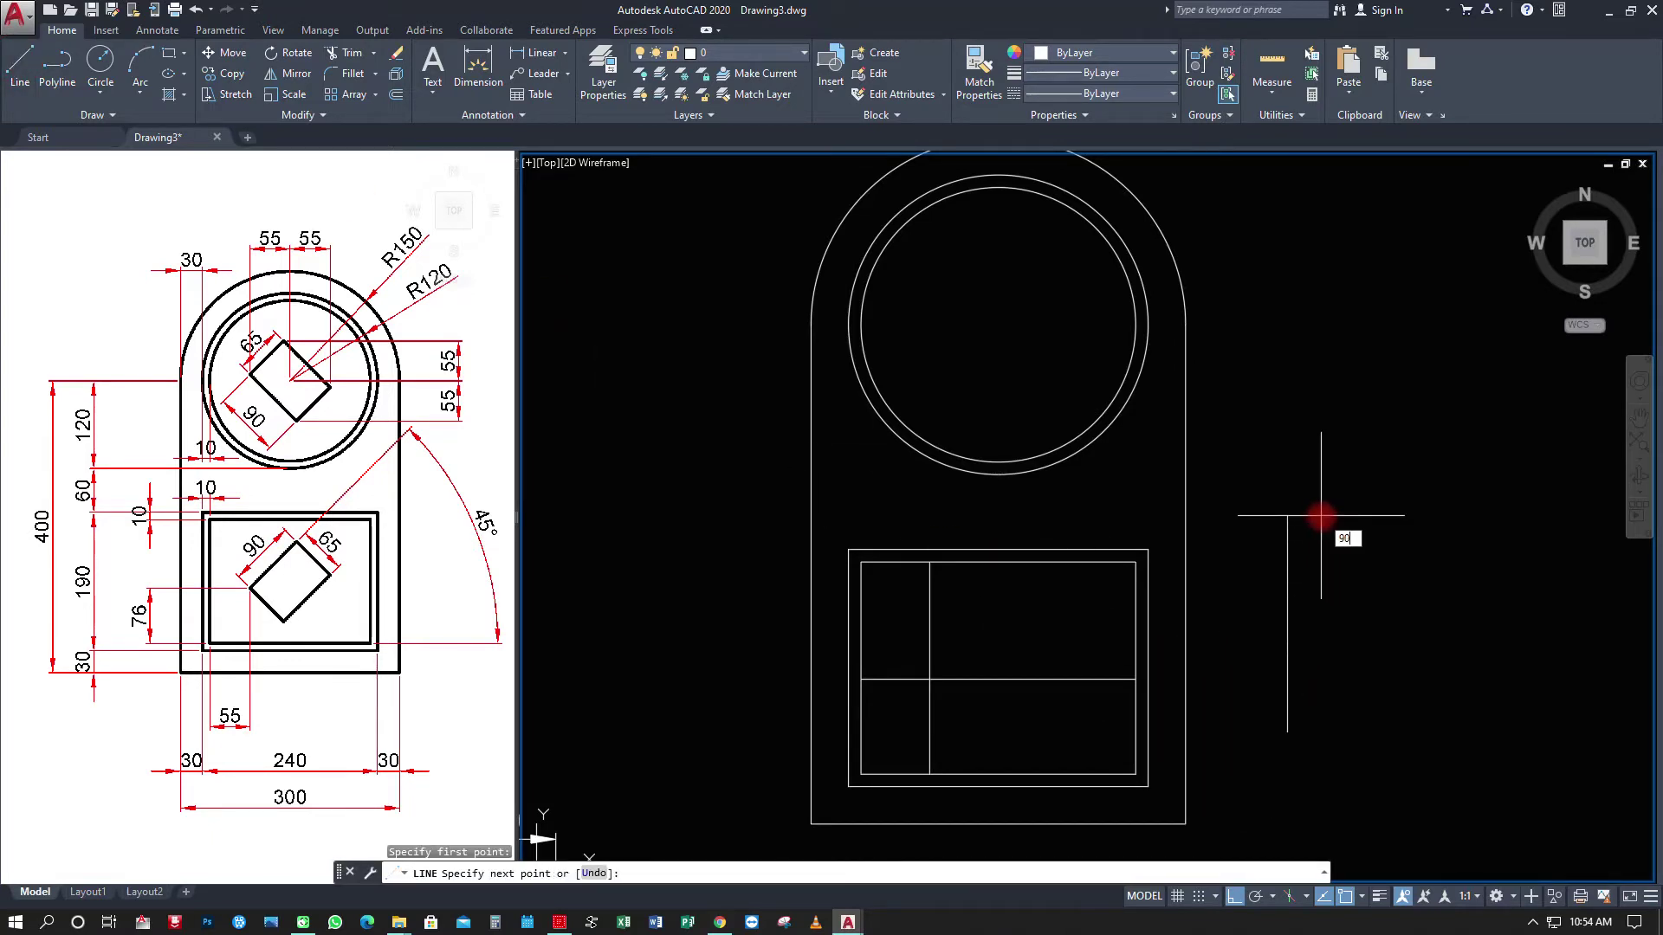
pyautogui.write('90')
pyautogui.press('Return')
pyautogui.press('Escape')
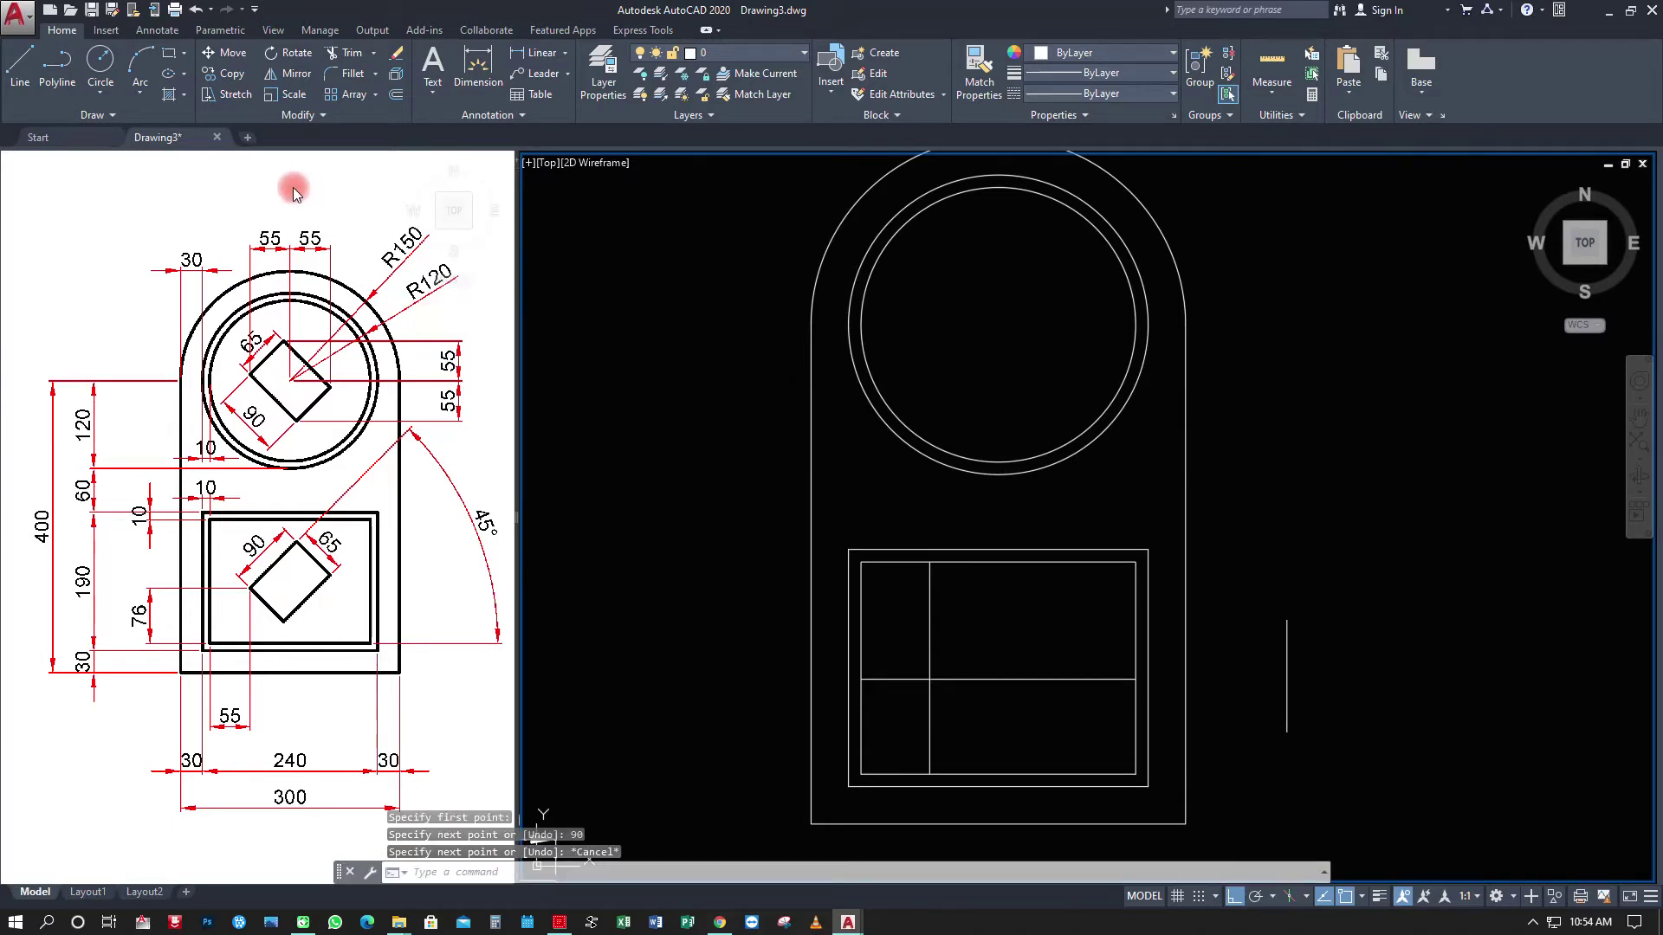
# Rotate the vertical line -45 degrees about its lower endpoint.
pyautogui.click(288, 54)
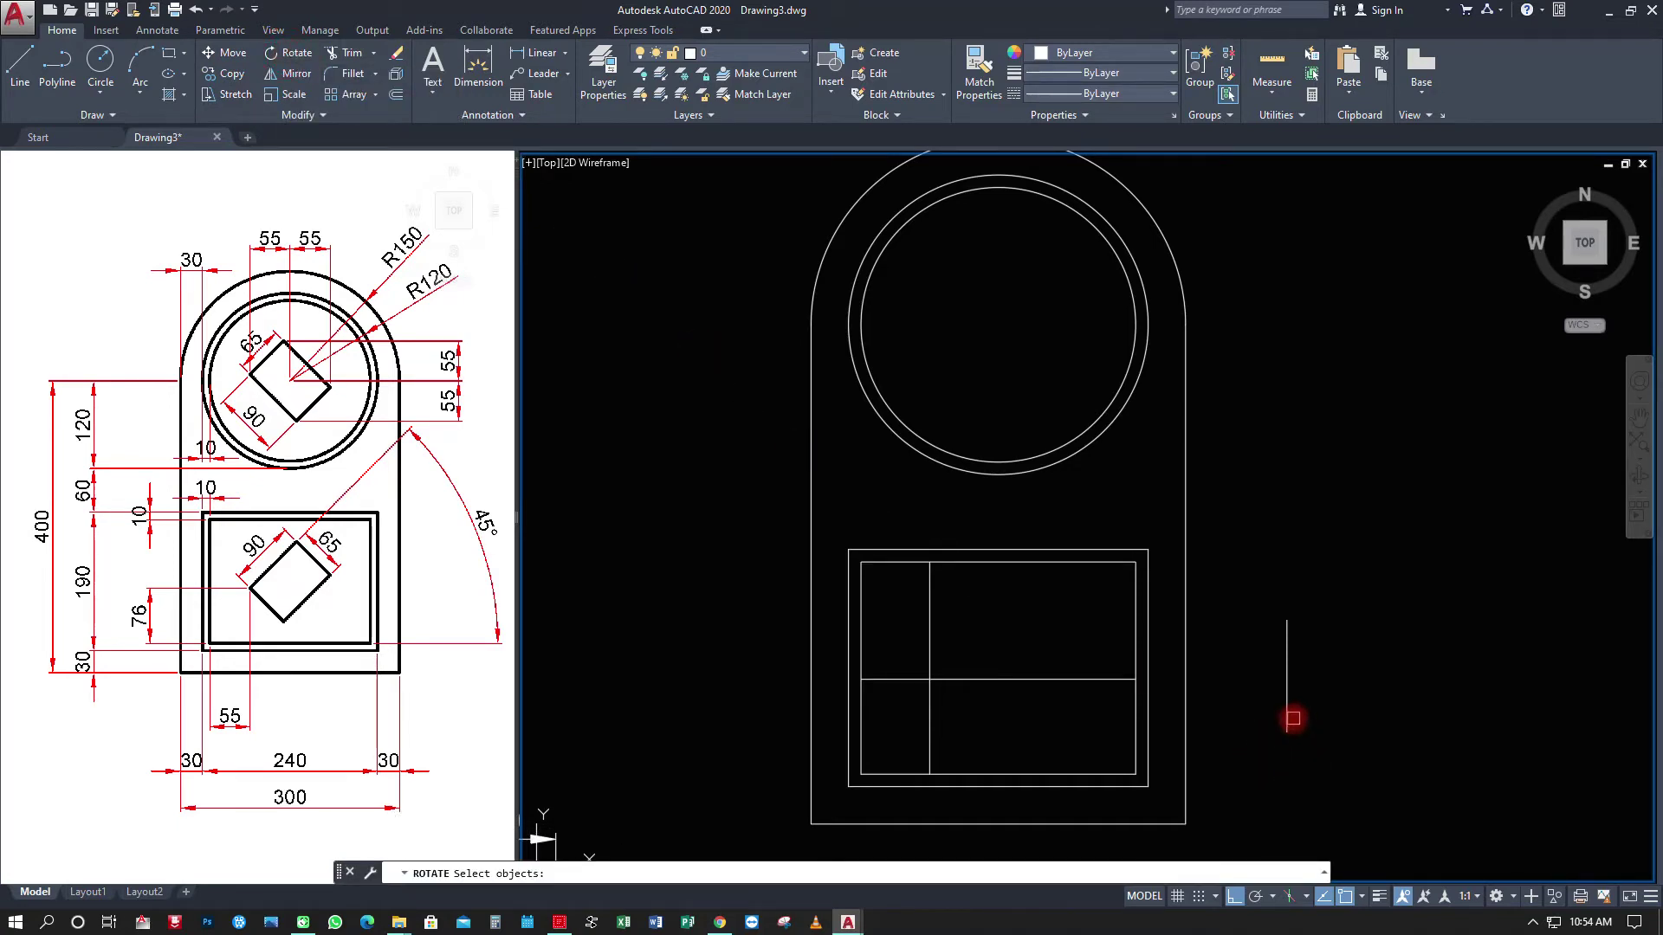
pyautogui.click(1289, 714)
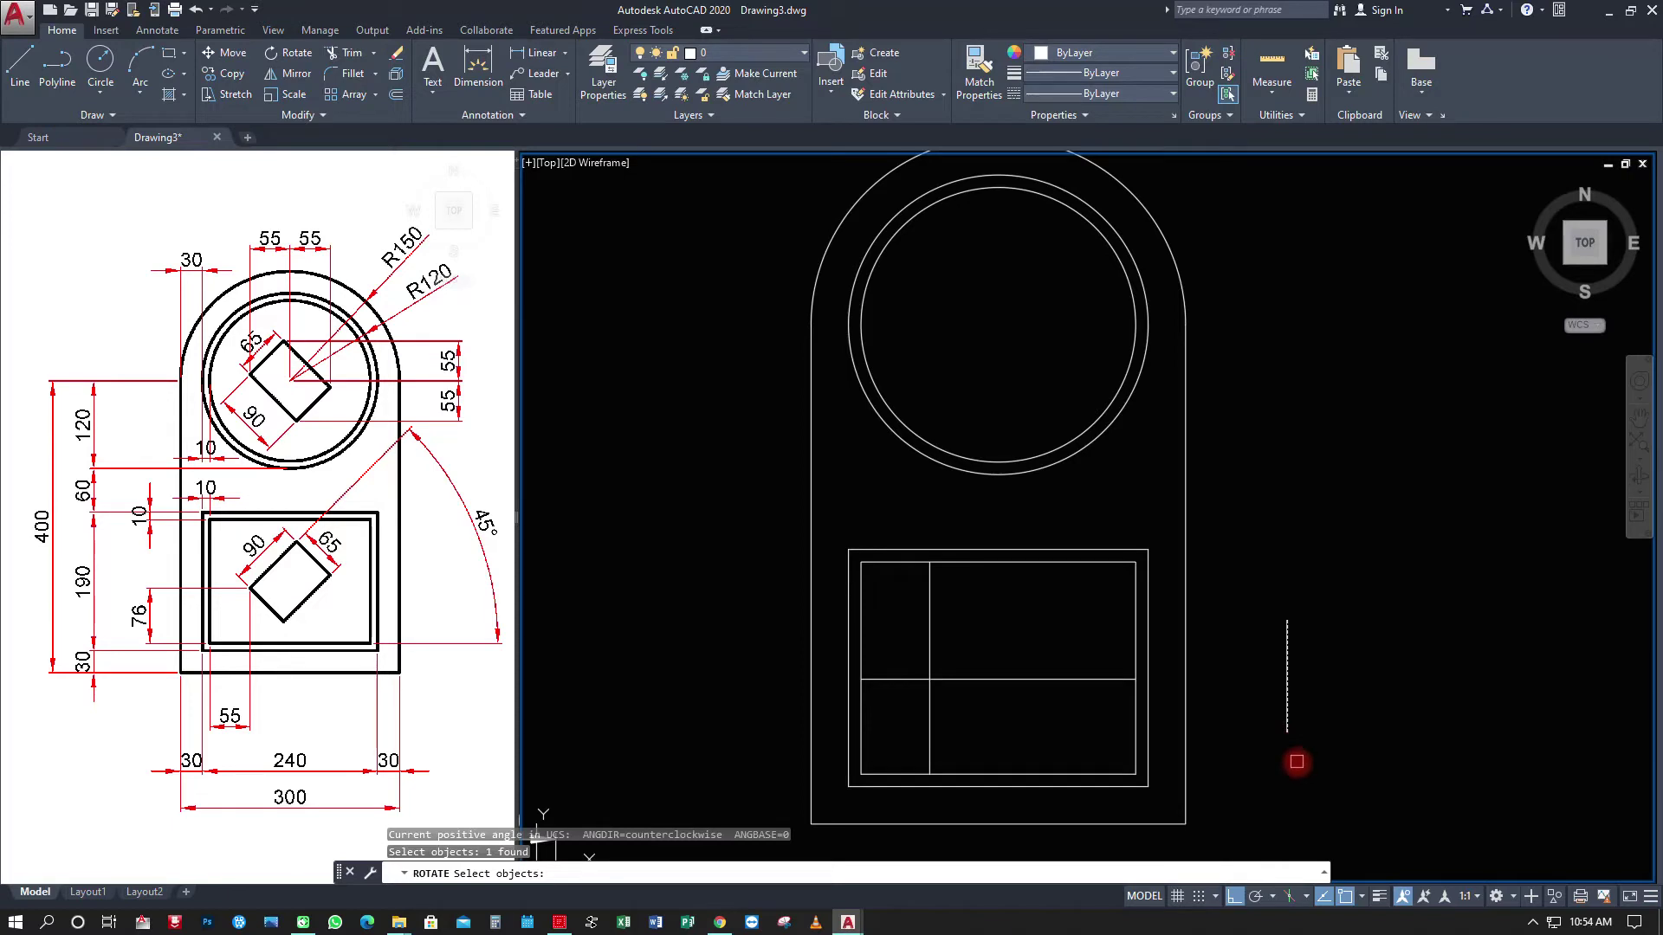
pyautogui.press('Return')
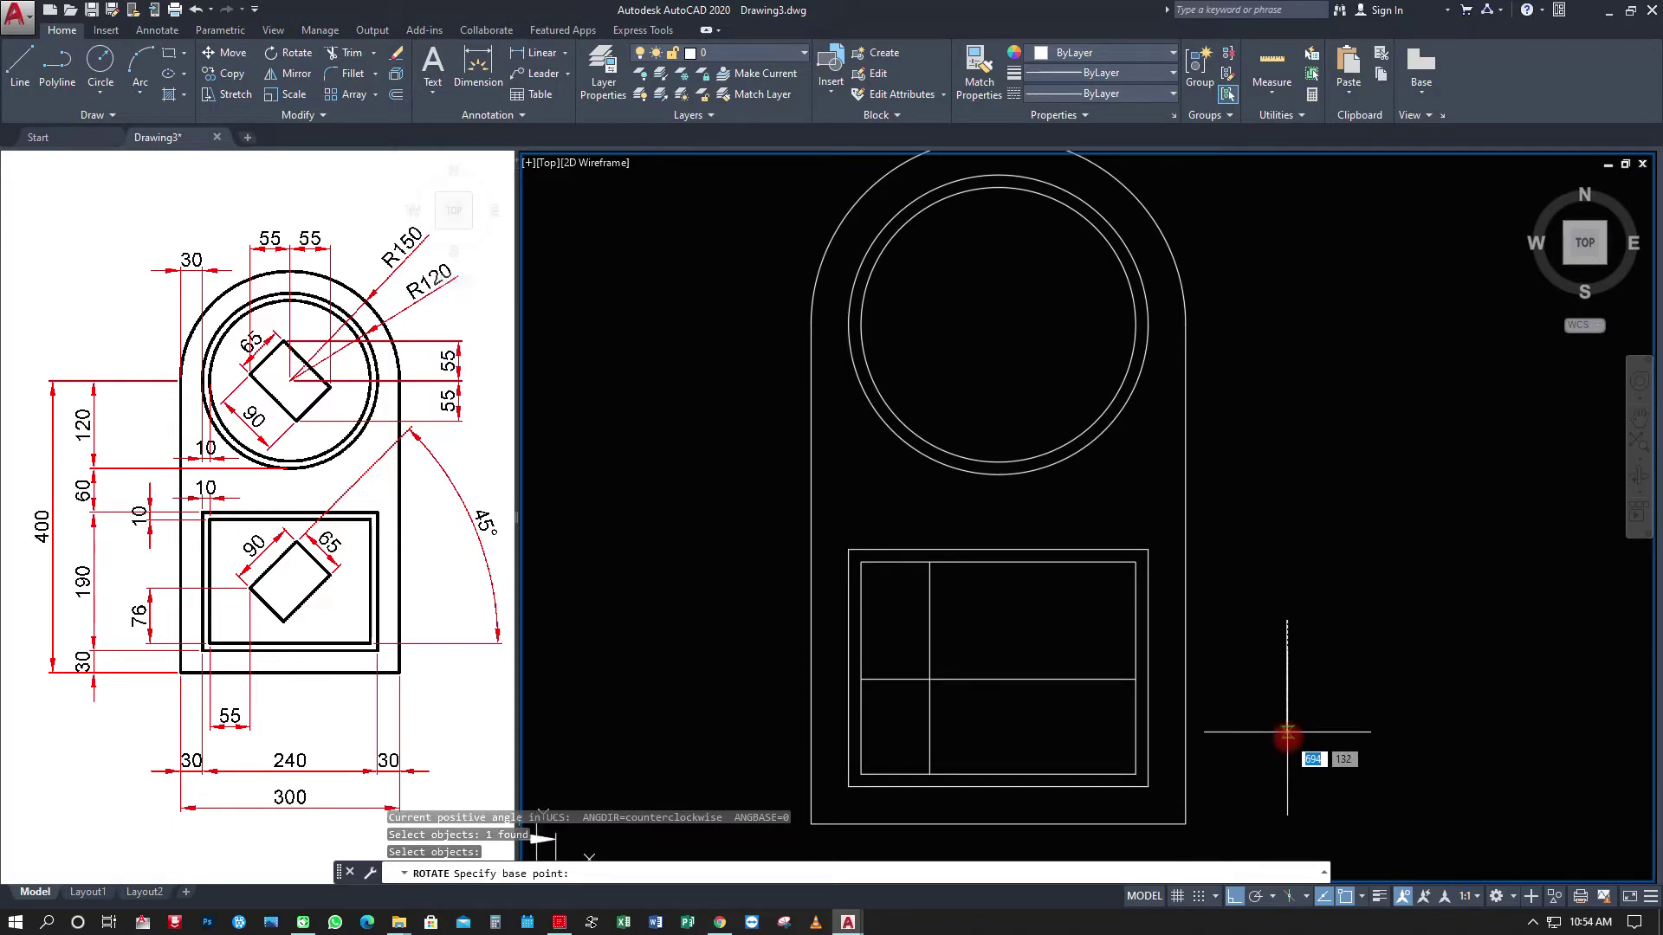
pyautogui.click(1286, 734)
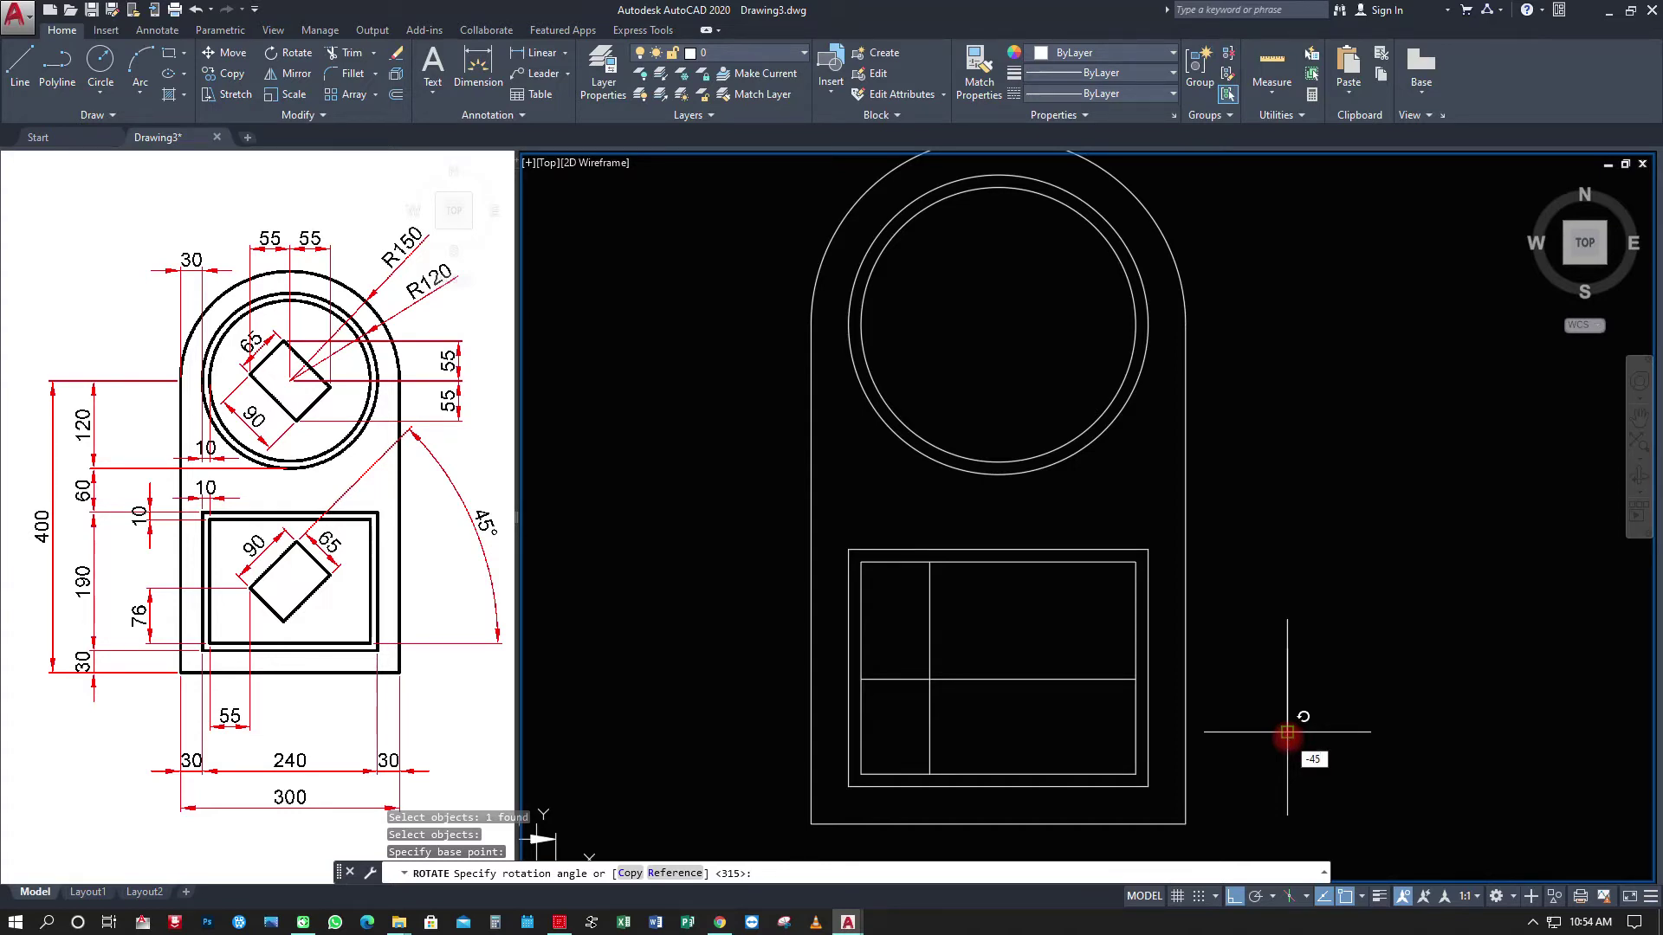
pyautogui.press('Return')
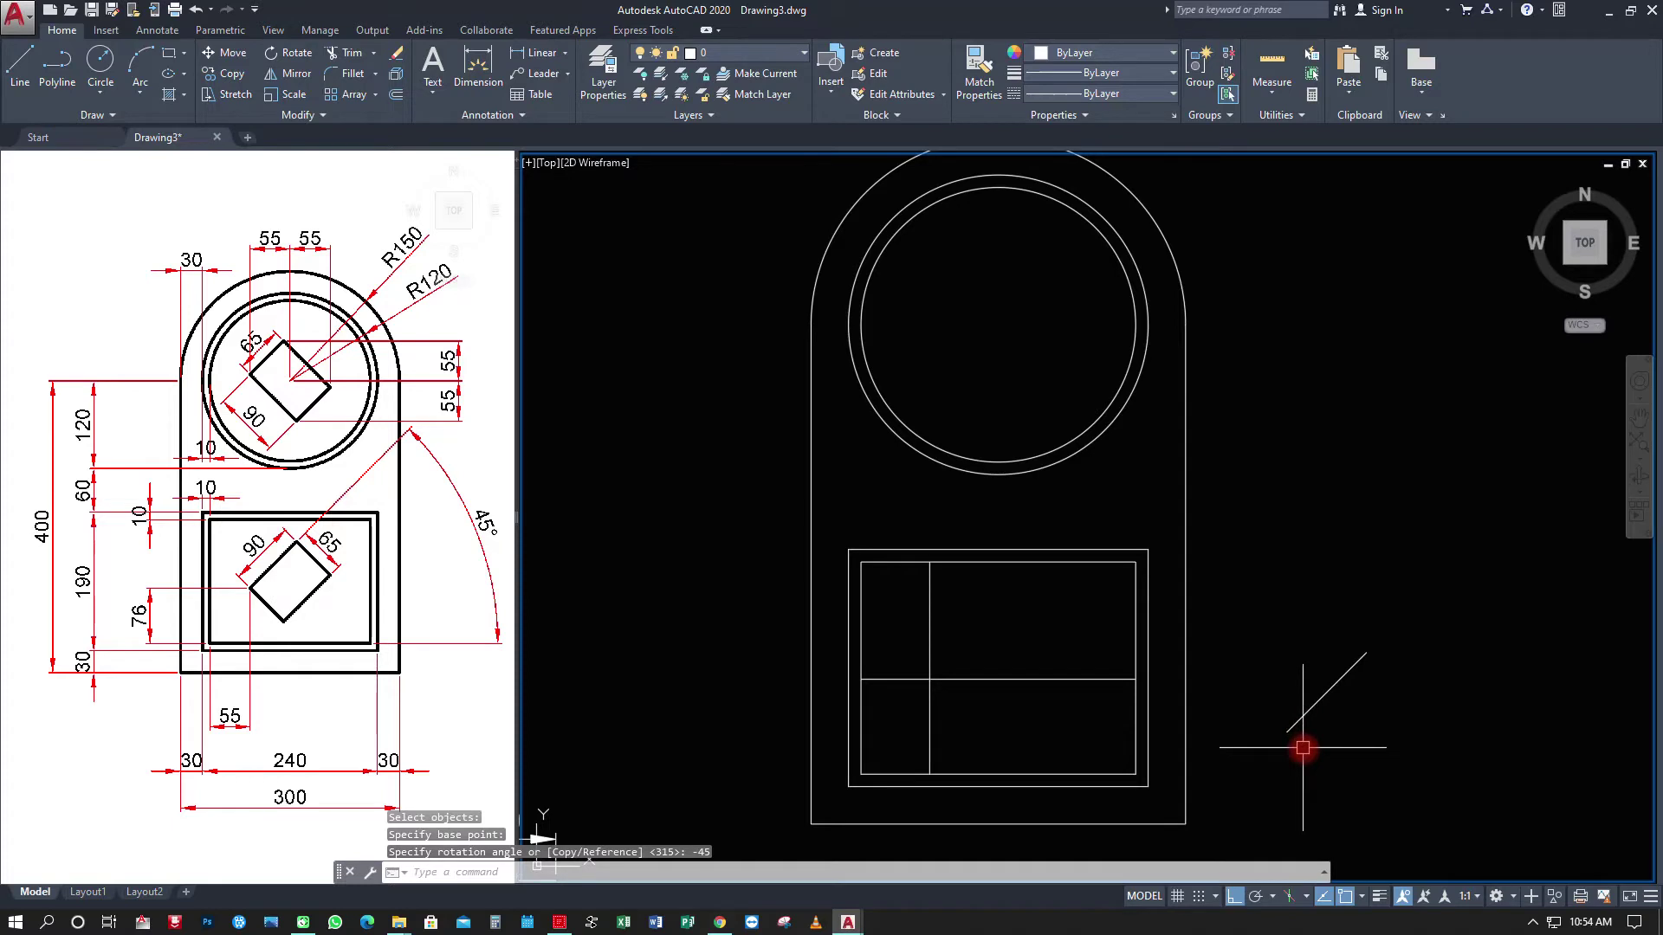
pyautogui.press('Escape')
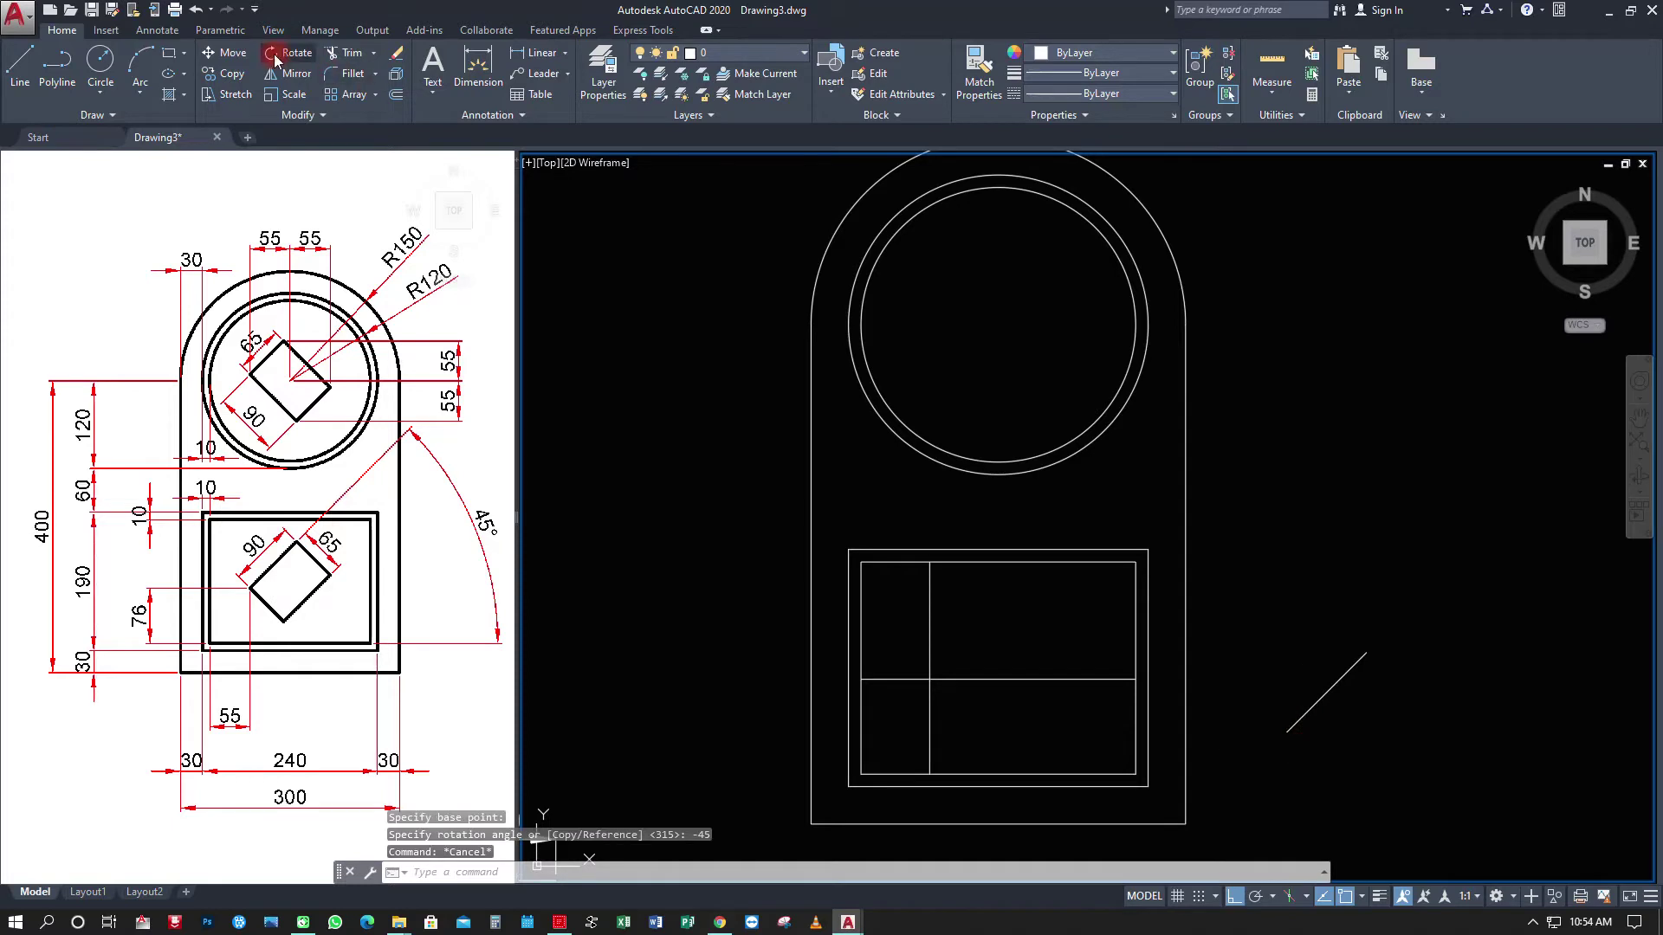
pyautogui.click(230, 55)
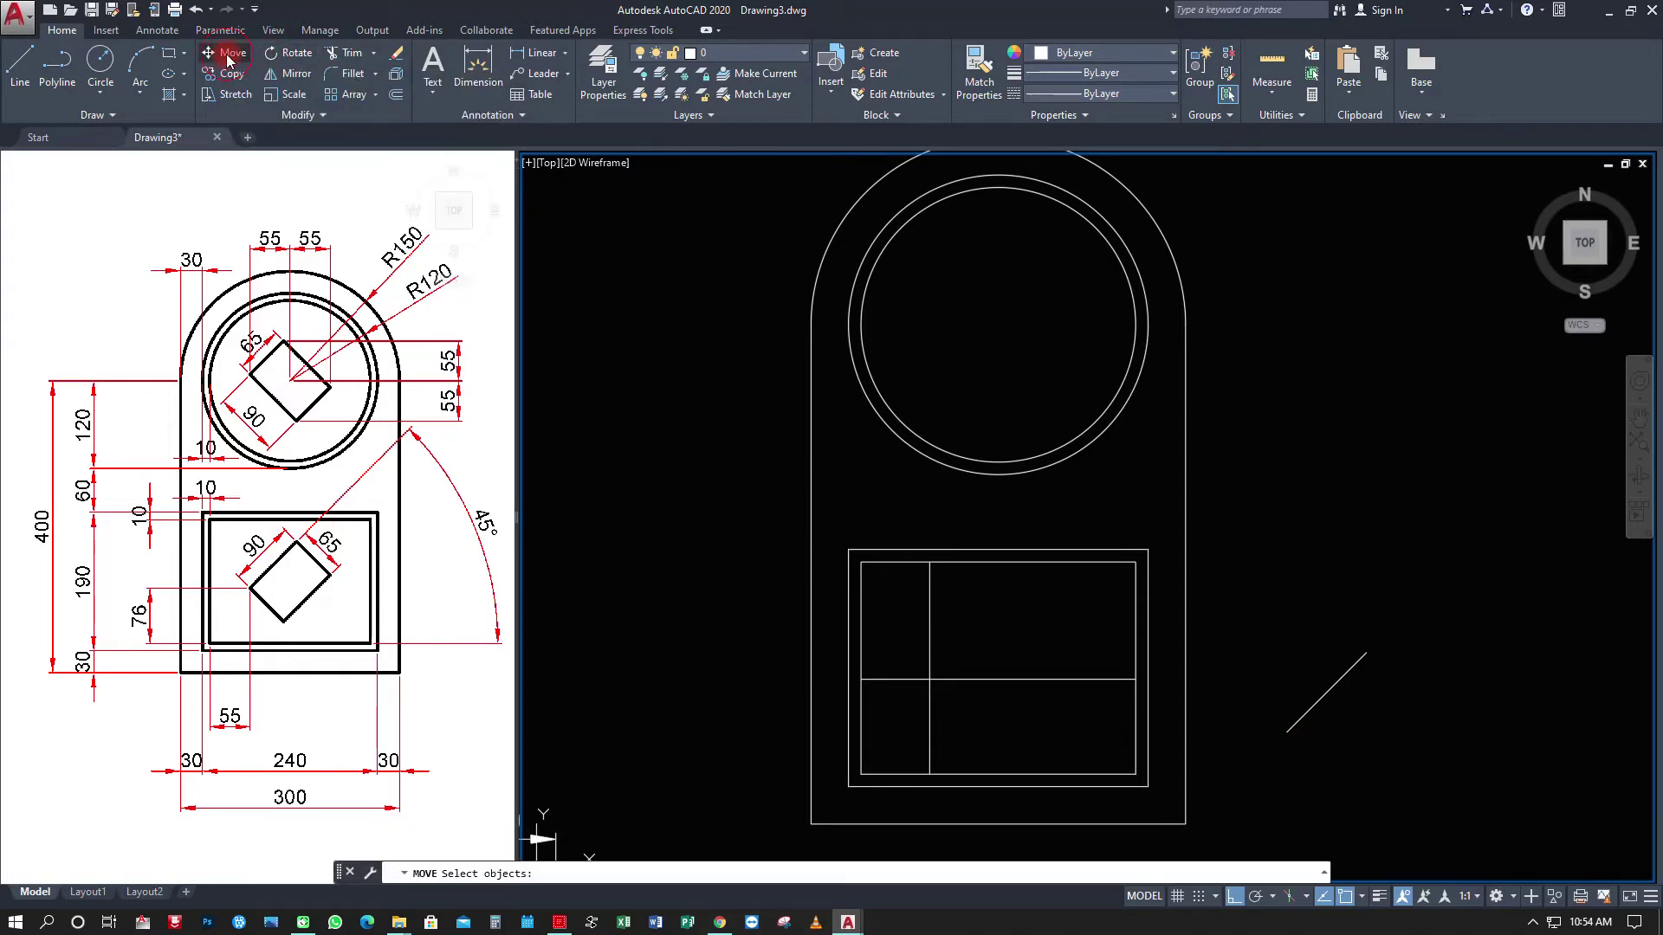
# Move the diagonal line so its lower end sits on the guide-line intersection.
pyautogui.click(1323, 693)
pyautogui.press('Return')
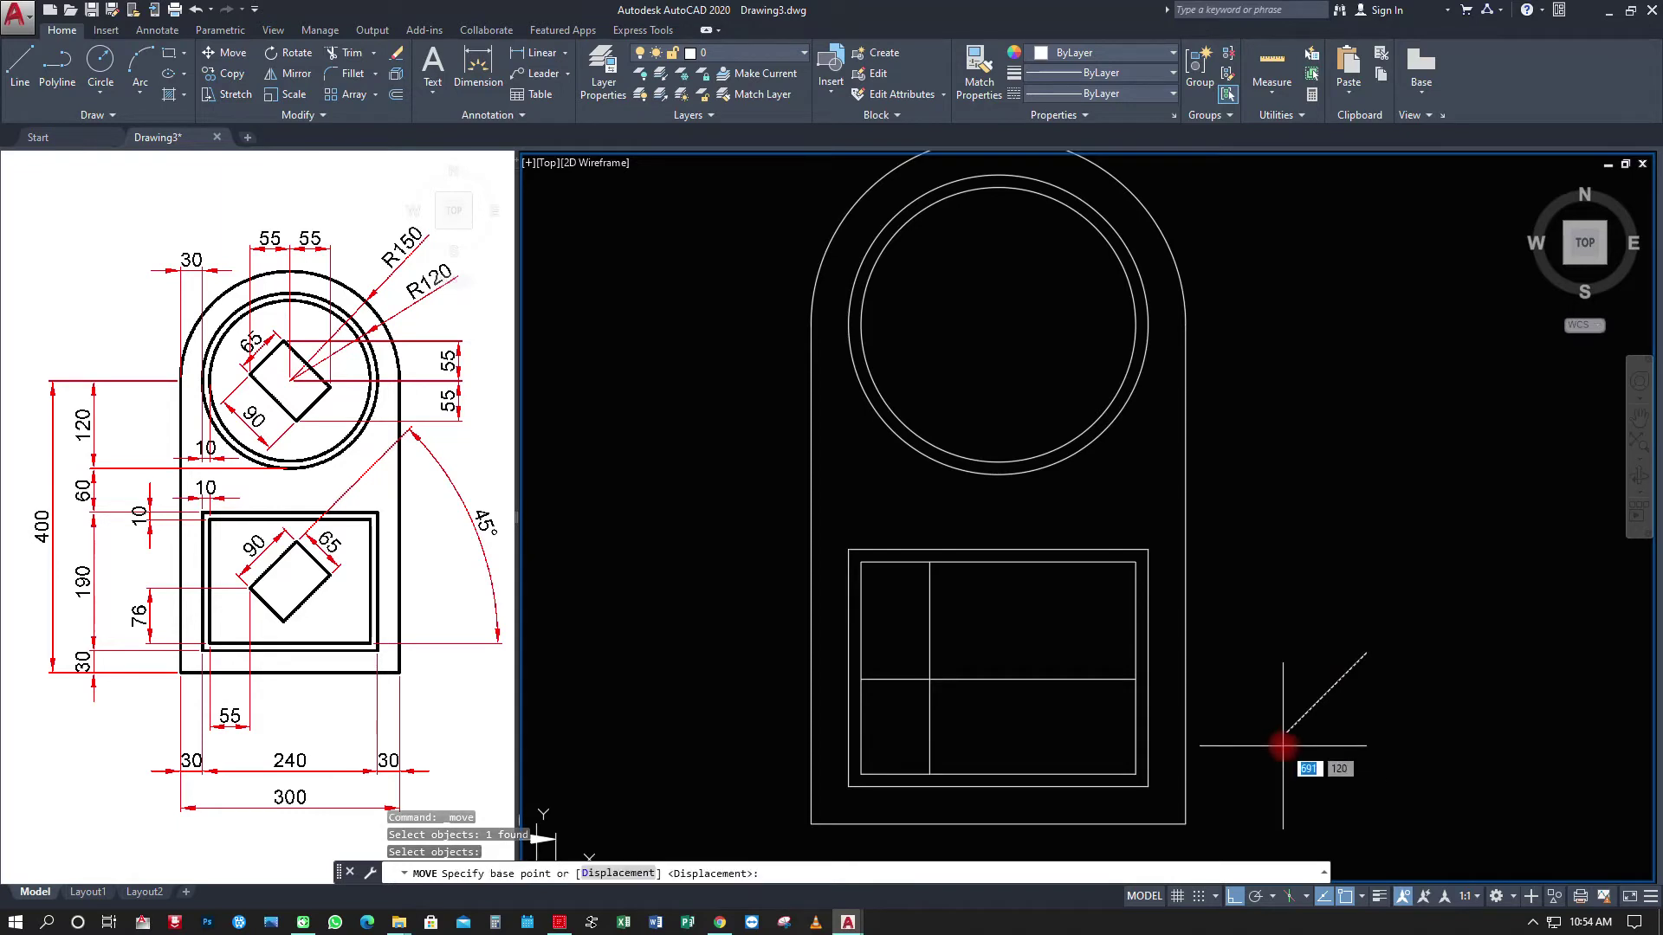
pyautogui.click(1287, 733)
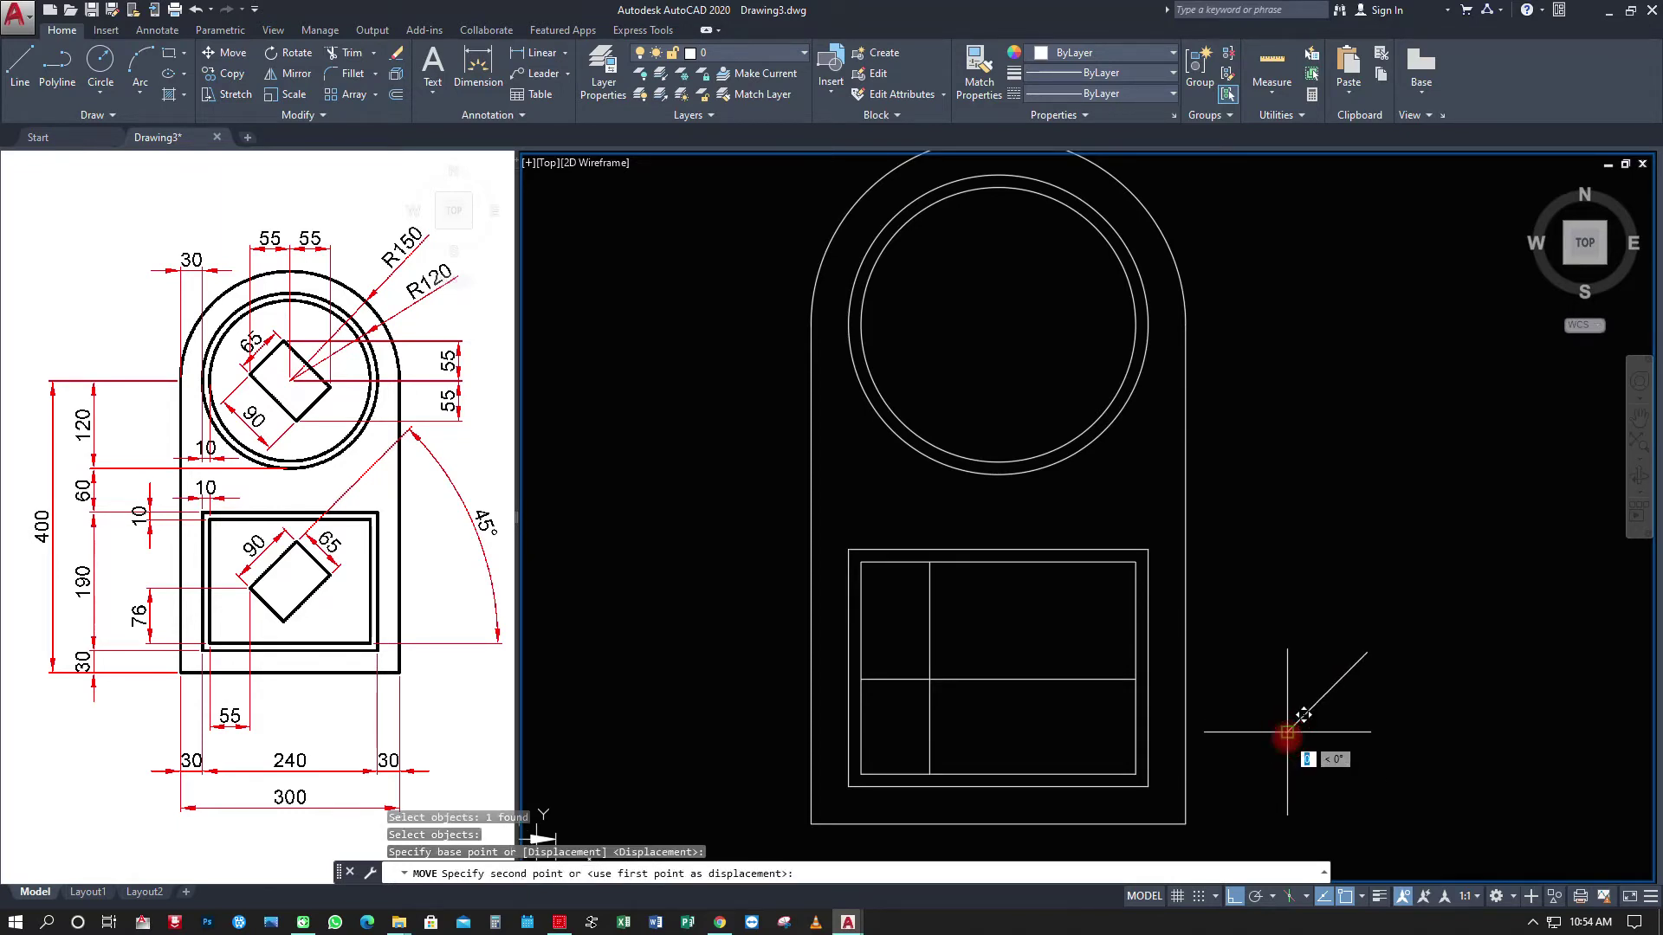
pyautogui.click(930, 680)
pyautogui.press('Escape')
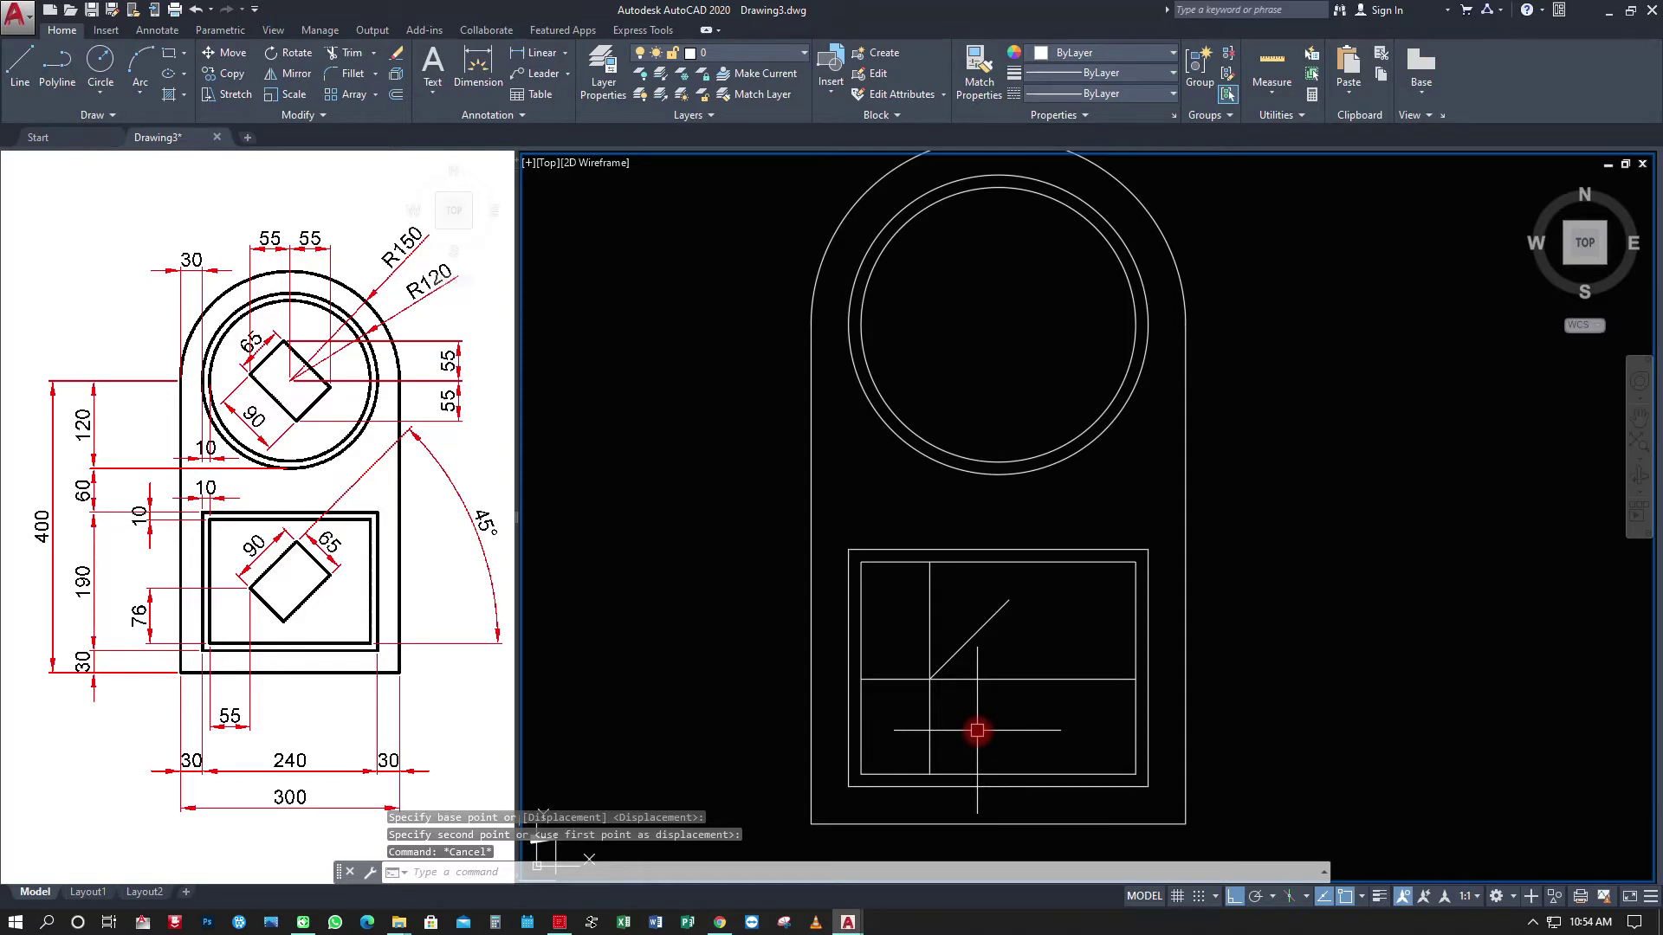
# Offset the diagonal line 65 toward the lower right.
pyautogui.write('o')
pyautogui.press('Return')
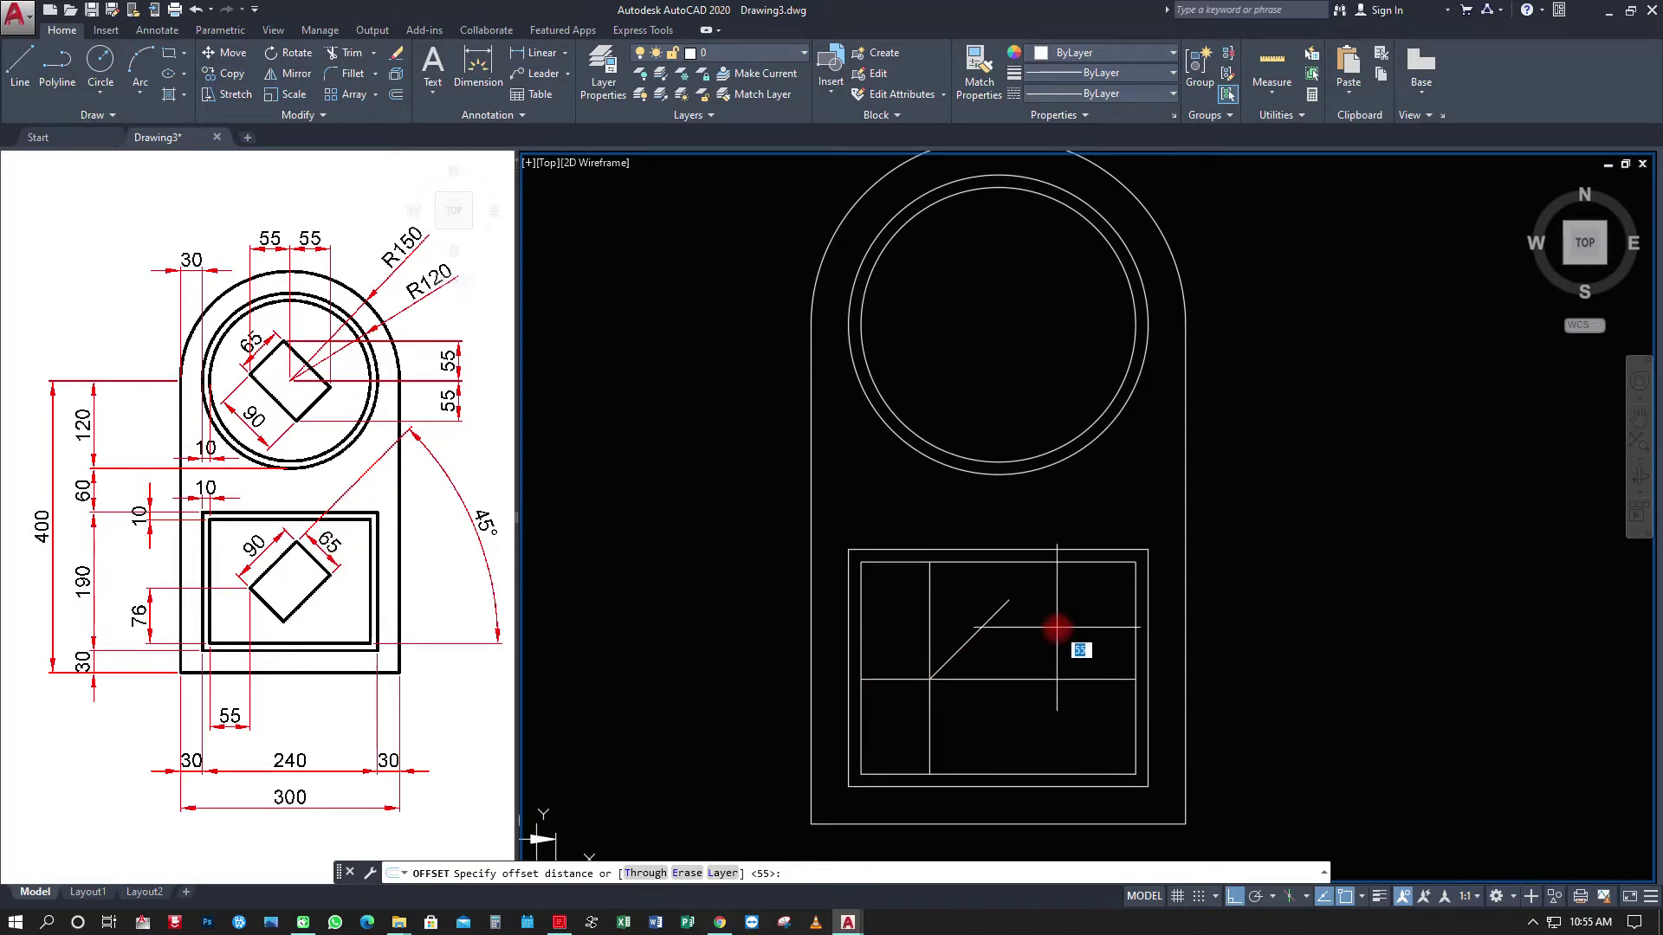
pyautogui.write('65')
pyautogui.press('Return')
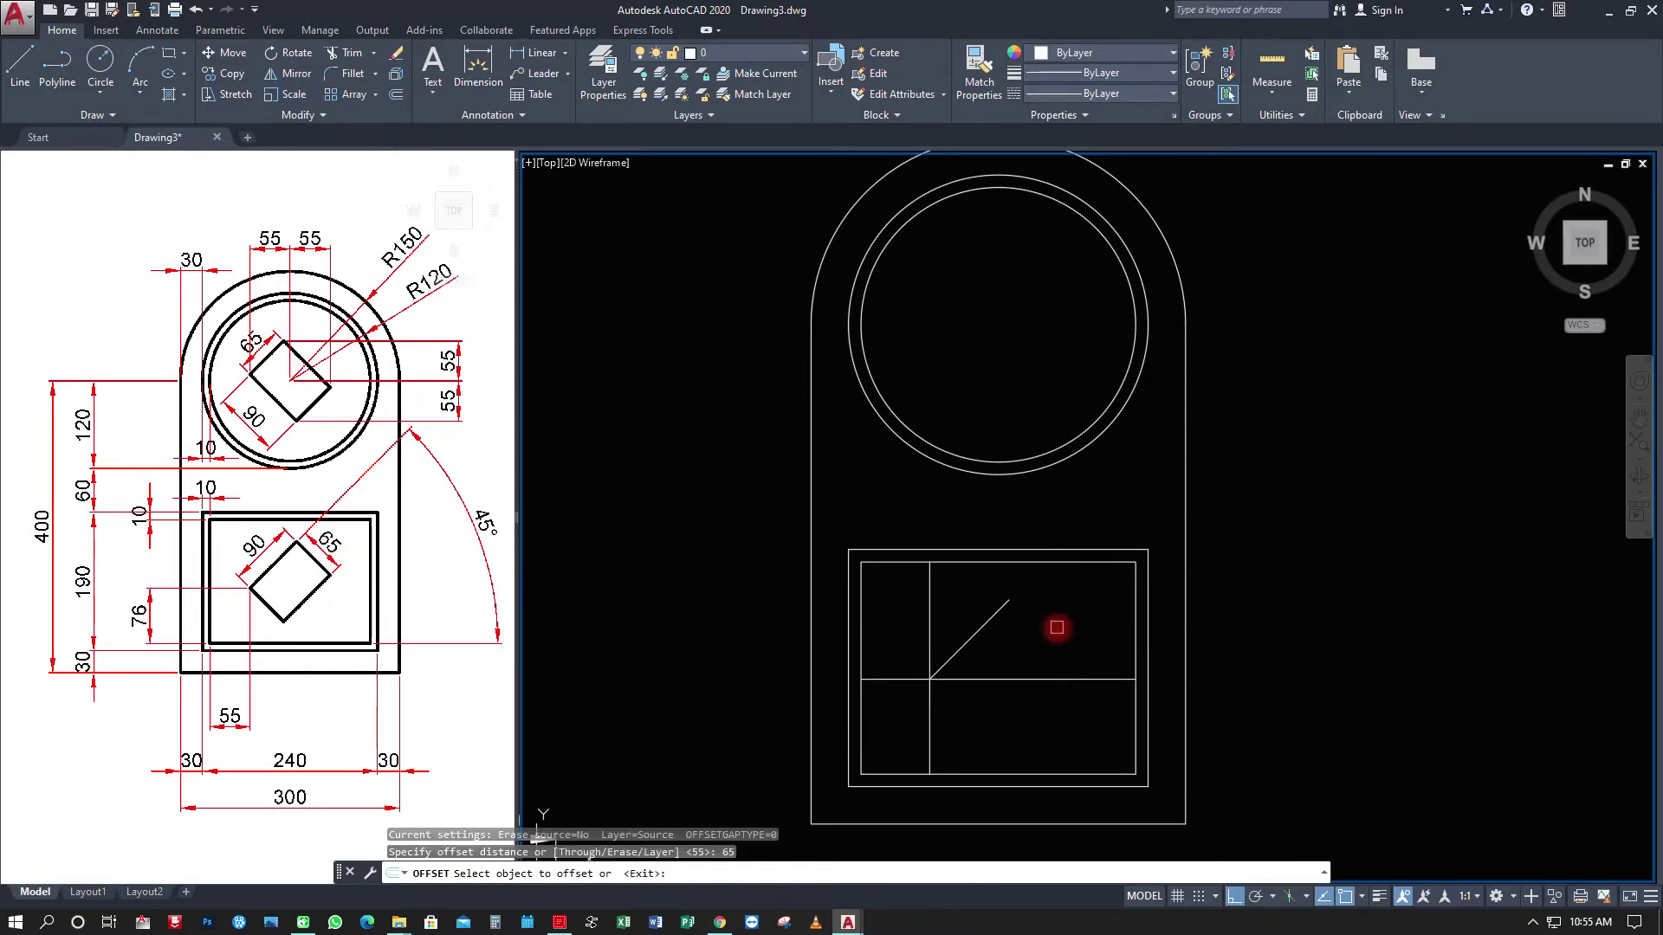
pyautogui.click(998, 613)
pyautogui.click(1033, 634)
pyautogui.press('Escape')
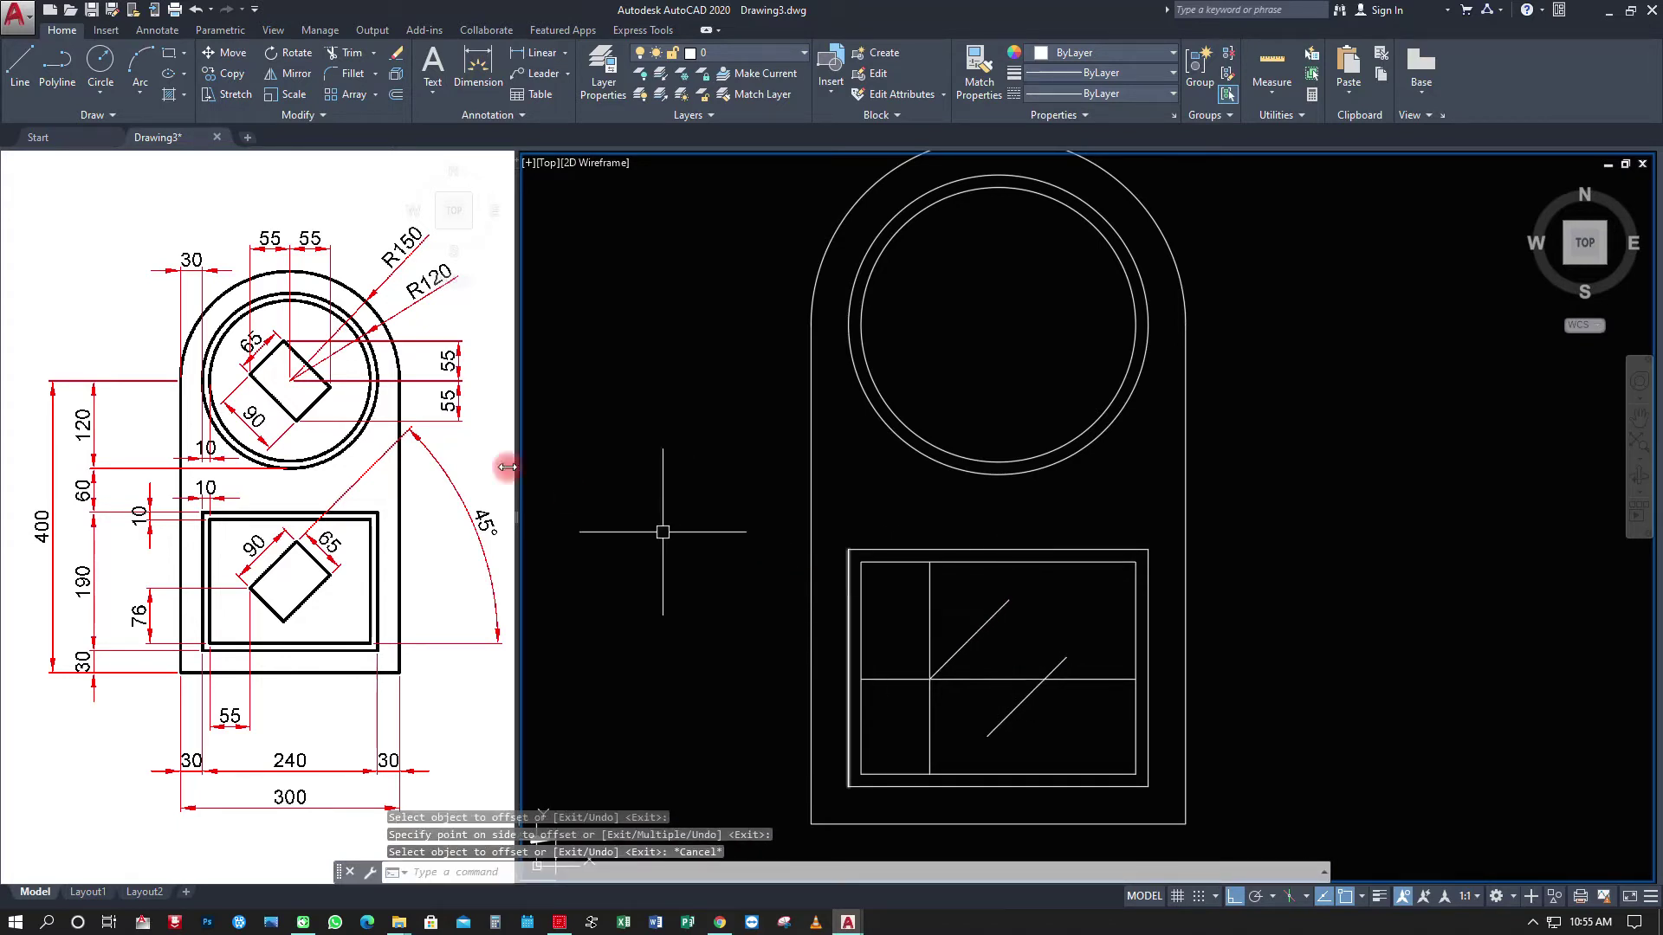
# Draw lines joining the lower ends and the upper ends of the two diagonals.
pyautogui.click(25, 61)
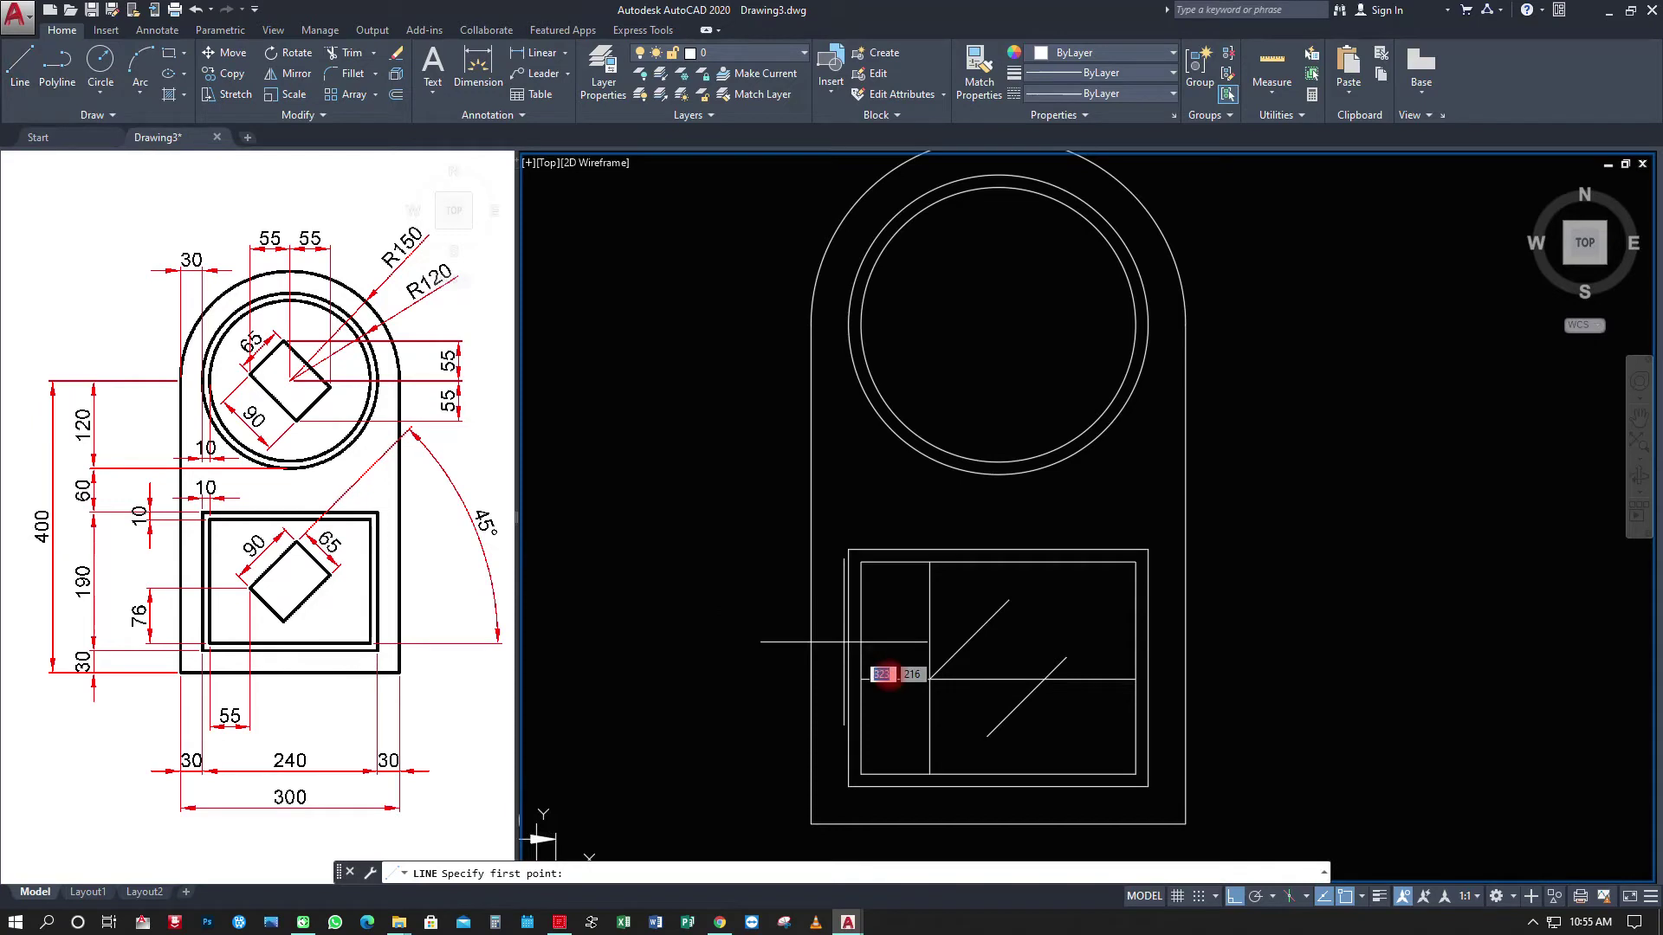
pyautogui.click(985, 737)
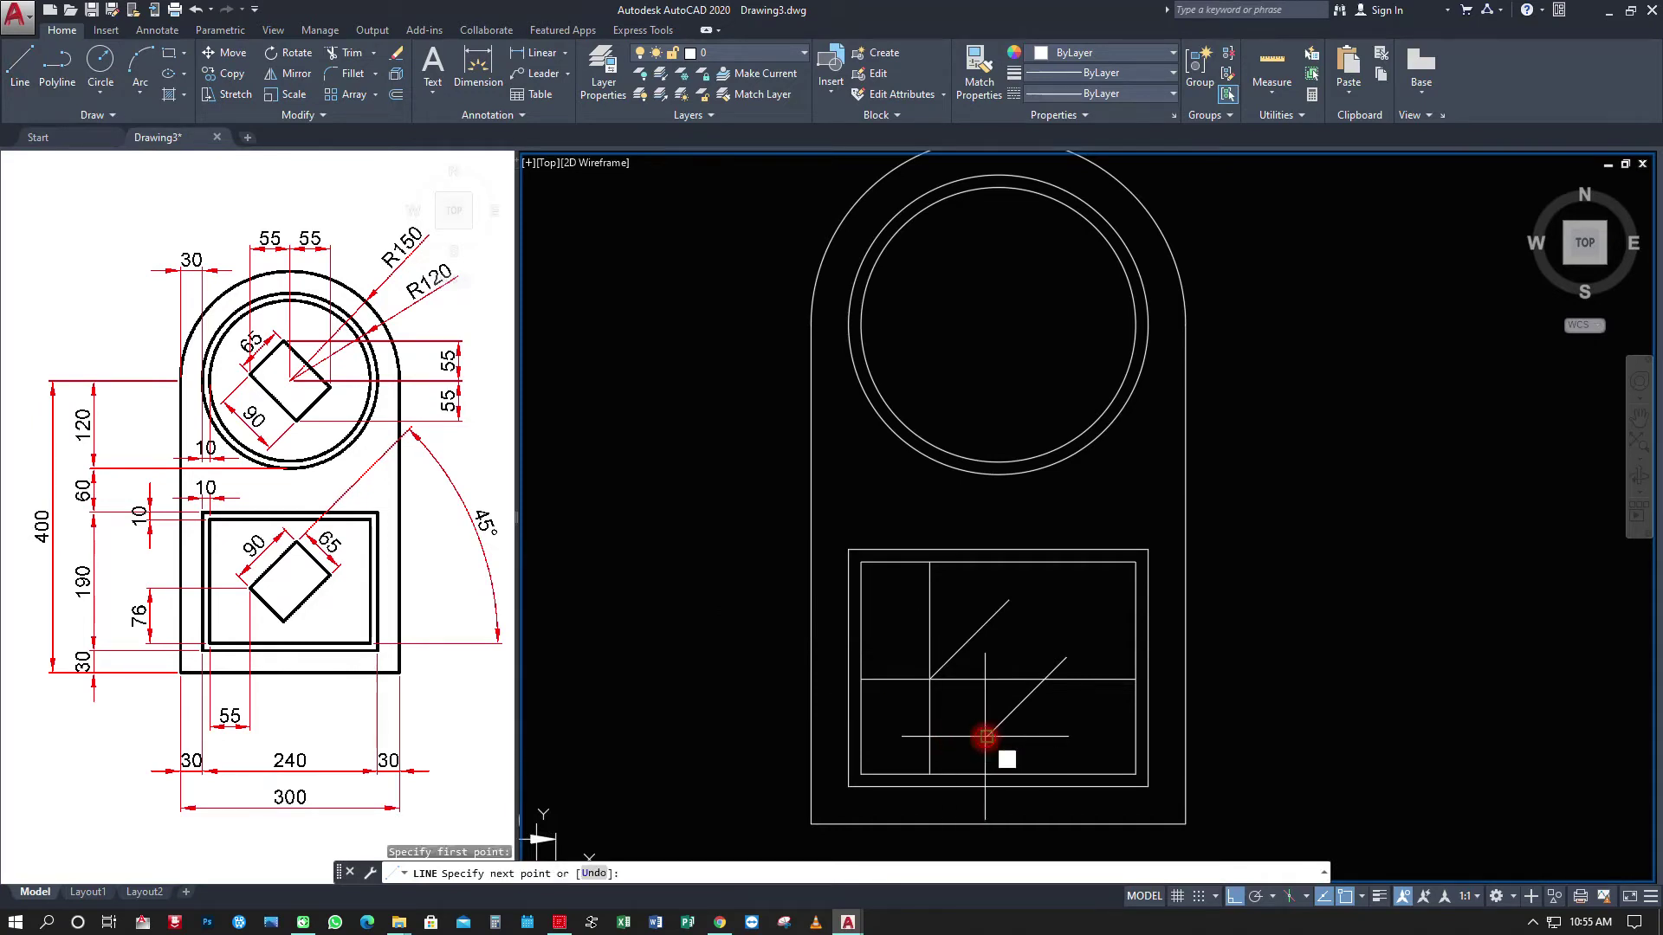
pyautogui.click(930, 679)
pyautogui.press('Escape')
pyautogui.click(22, 62)
pyautogui.click(1066, 657)
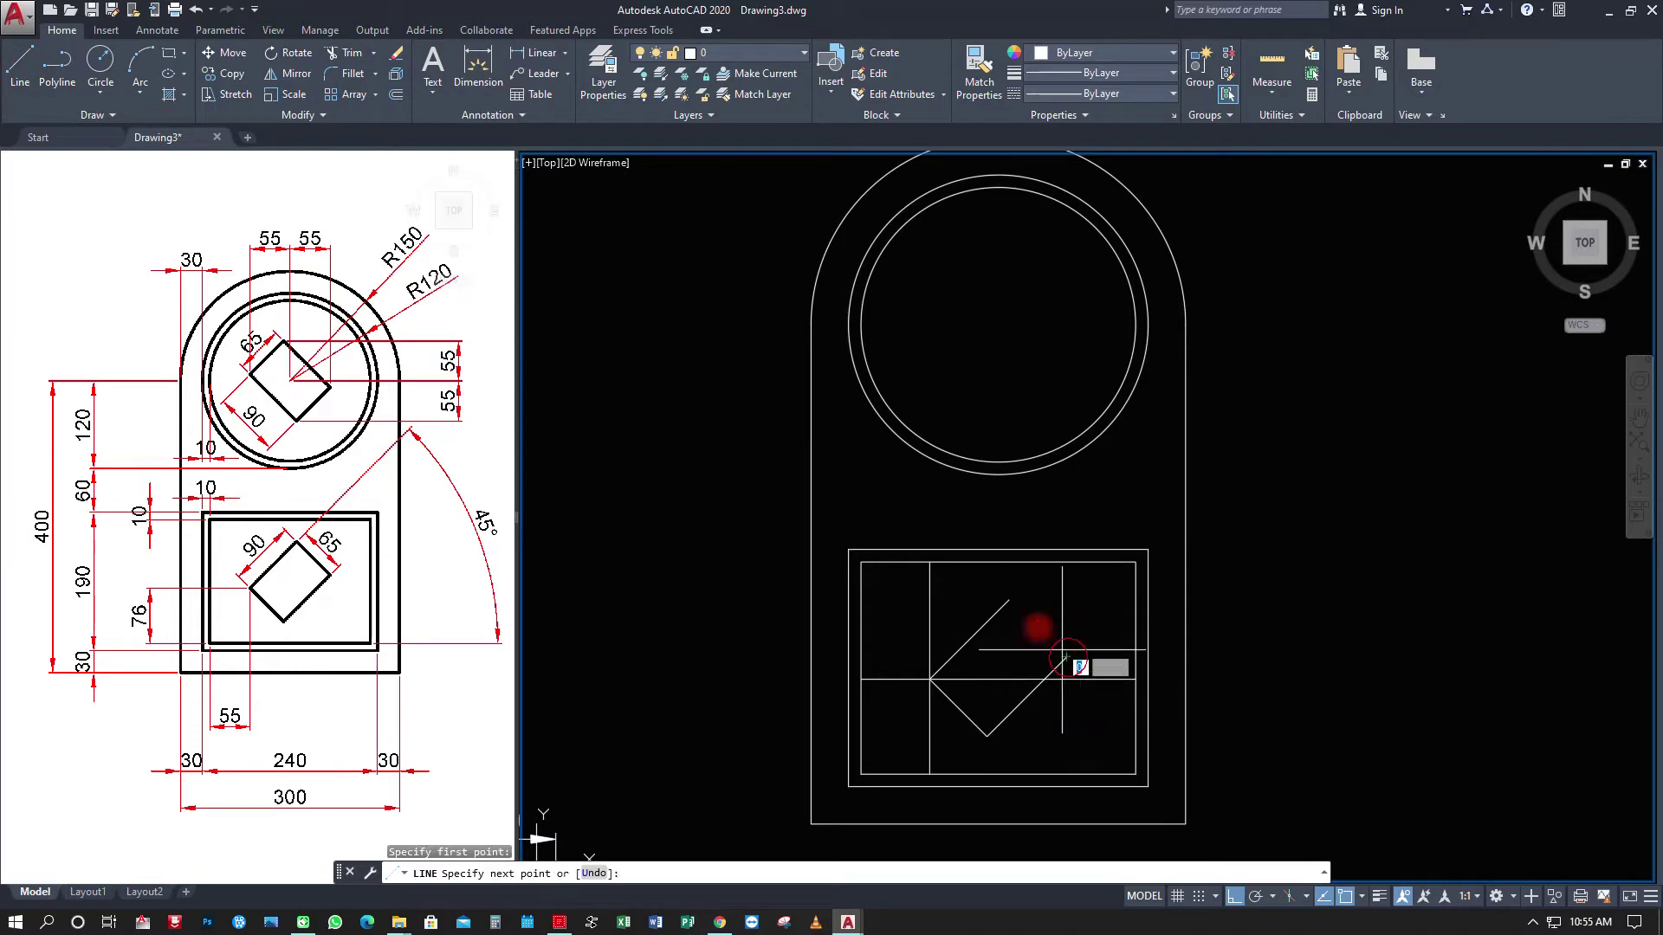
pyautogui.click(1010, 599)
pyautogui.press('Escape')
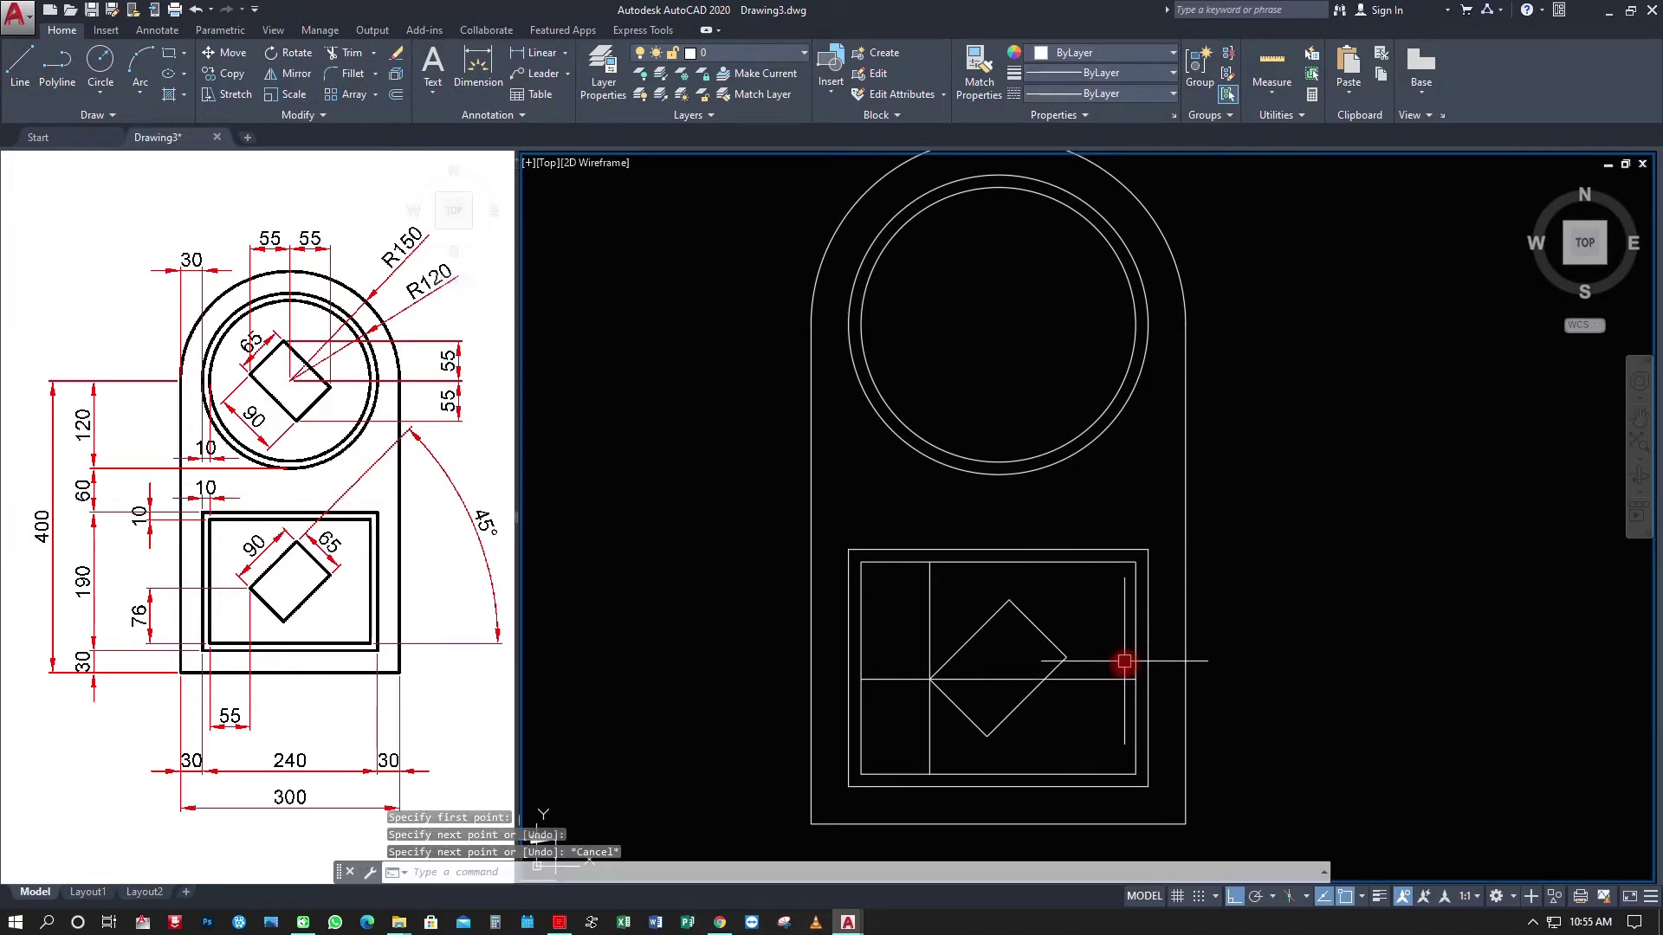
pyautogui.press('Escape')
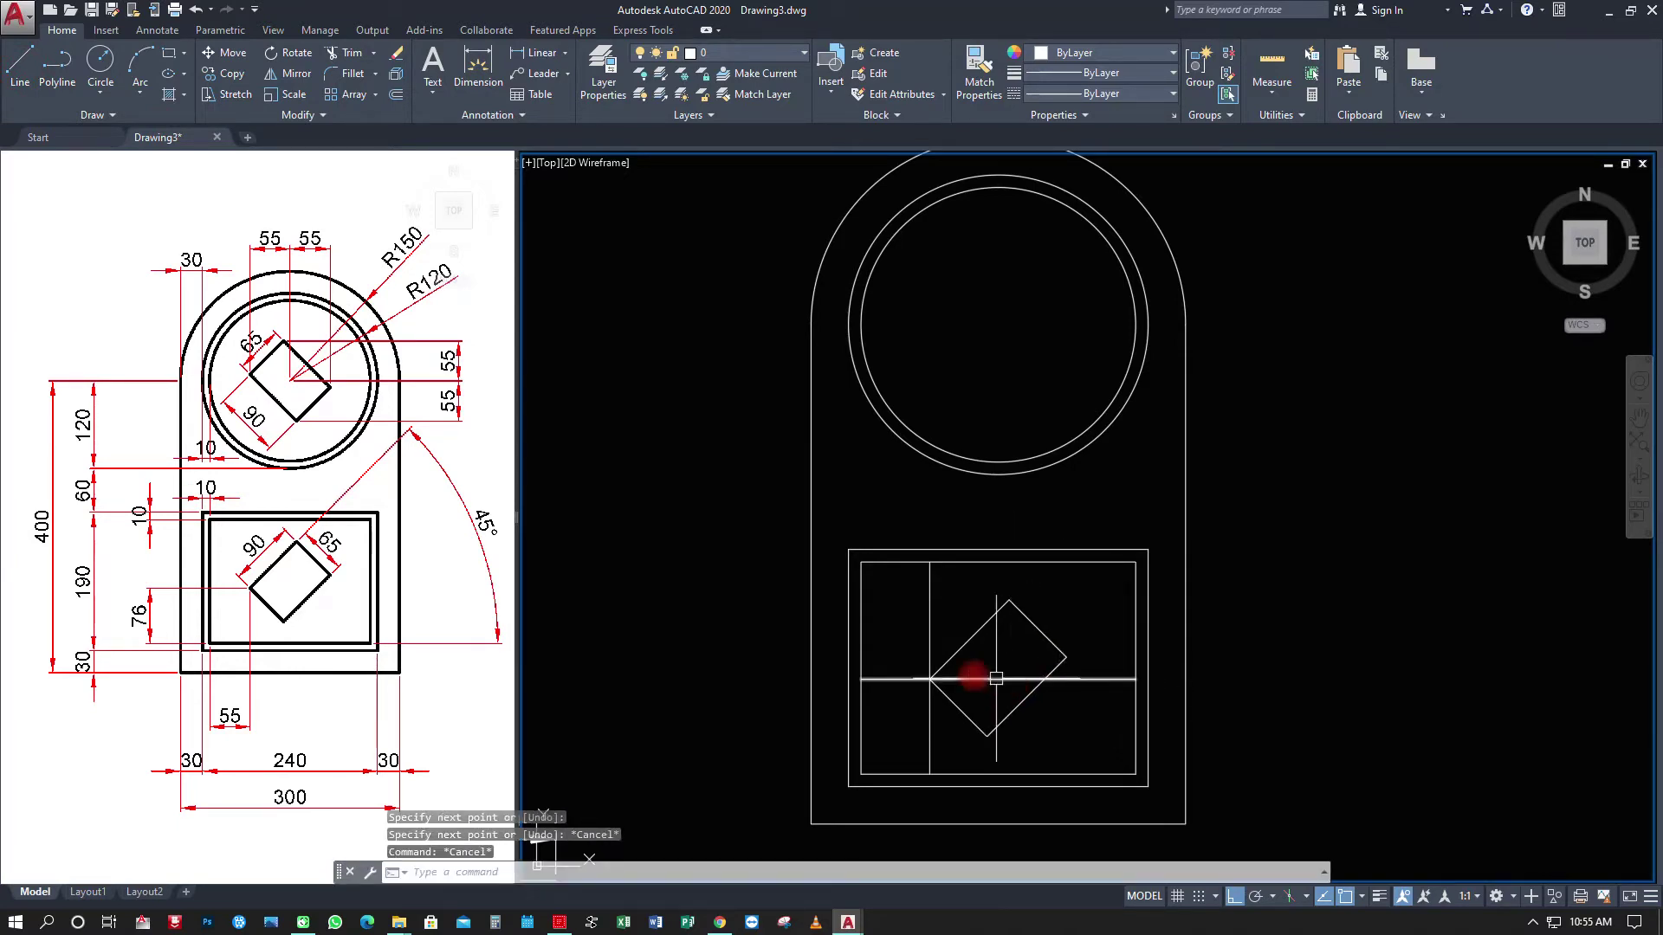
# Erase the horizontal and vertical construction lines inside the lower panel.
pyautogui.click(397, 57)
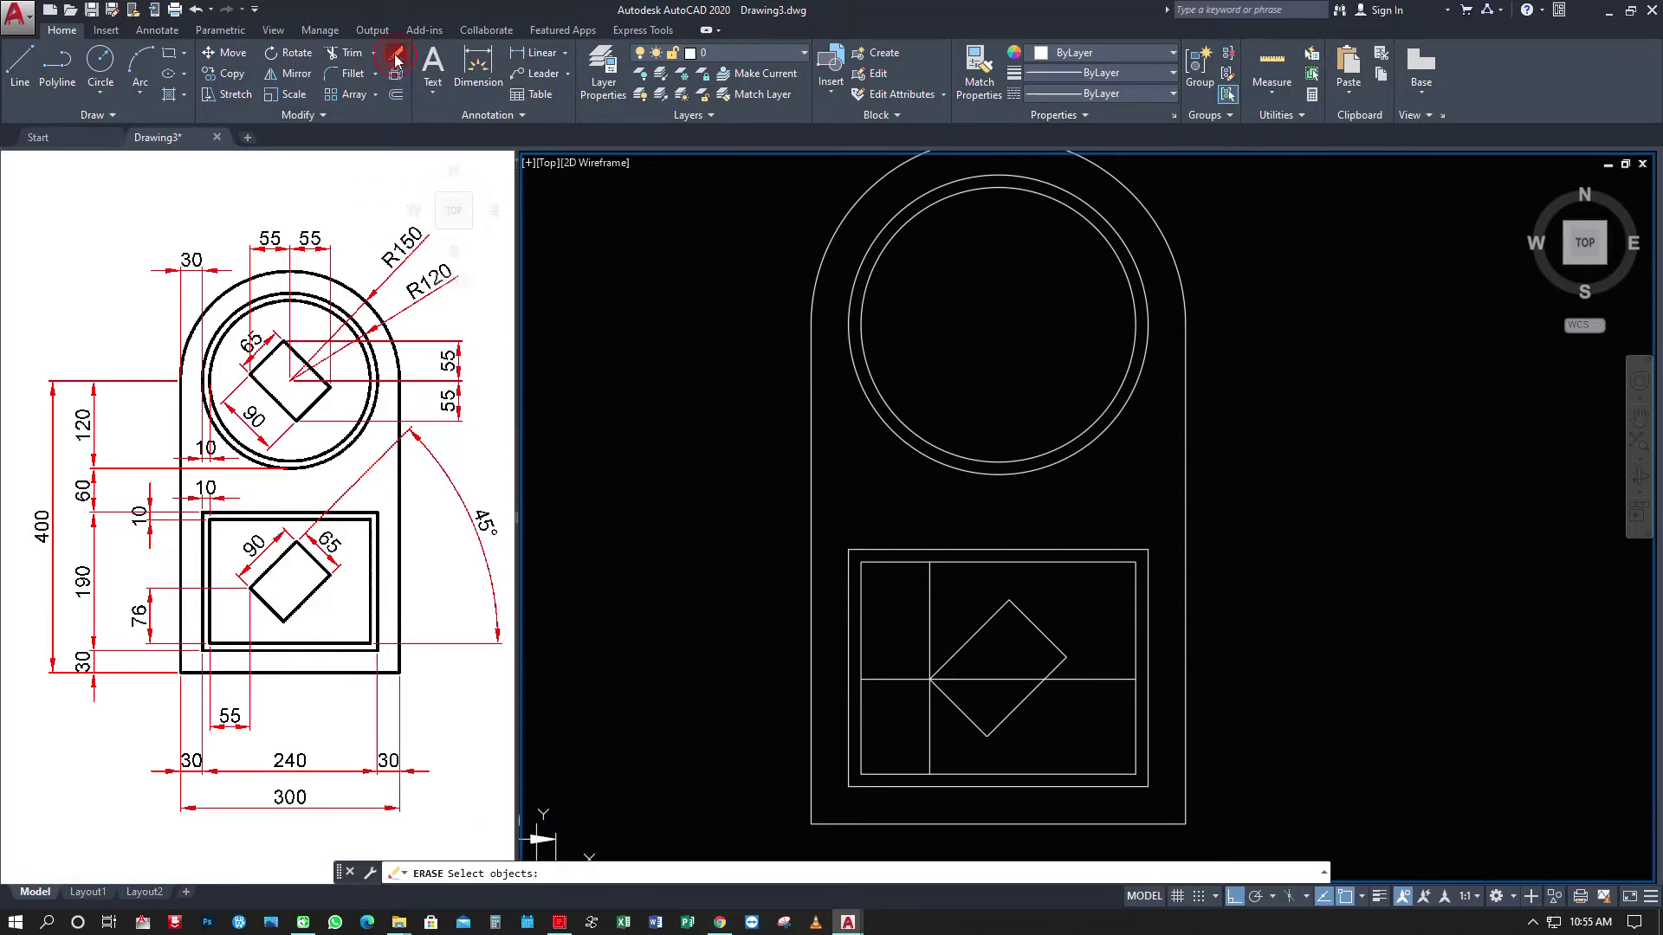
pyautogui.click(889, 674)
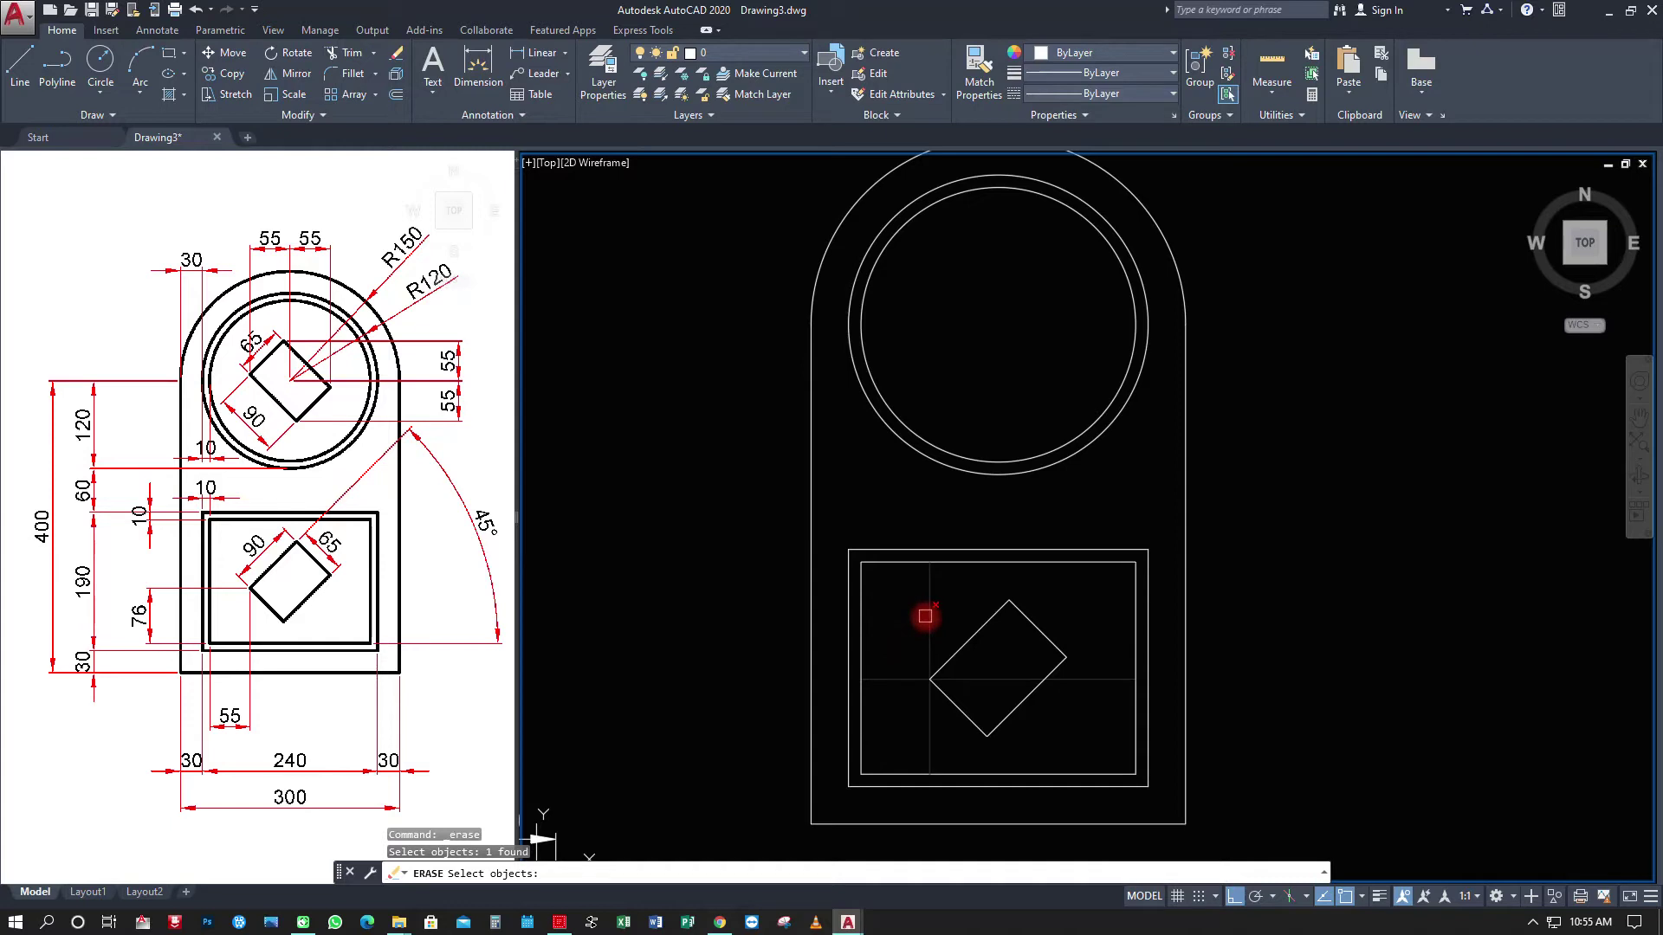
pyautogui.click(926, 613)
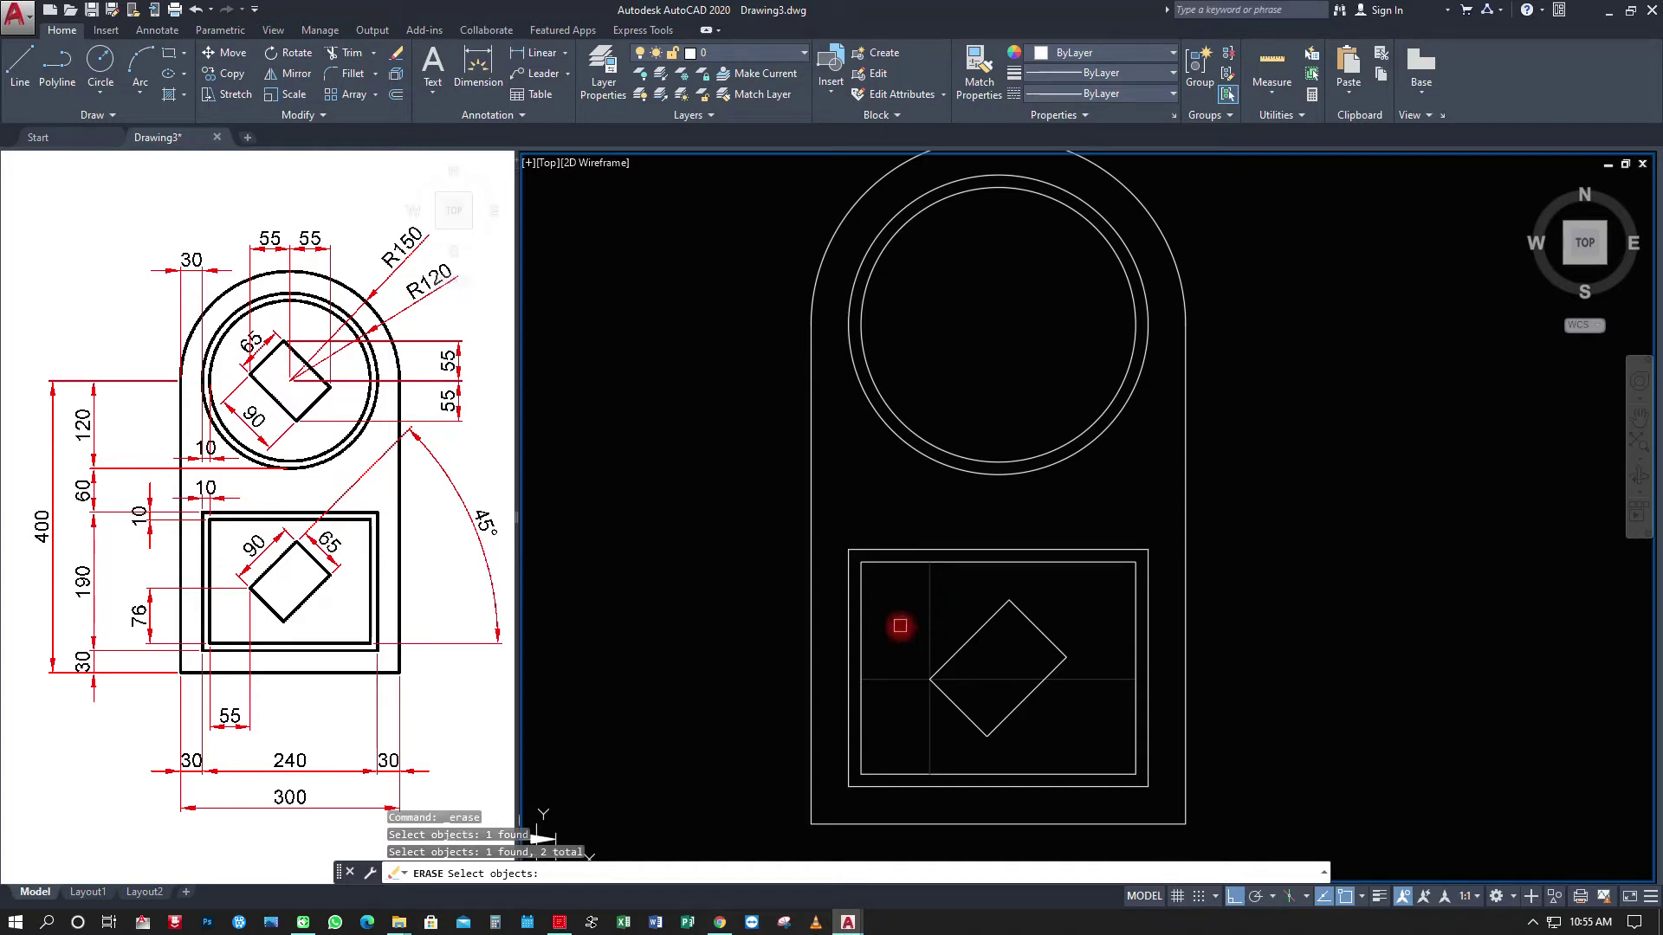
pyautogui.press('Return')
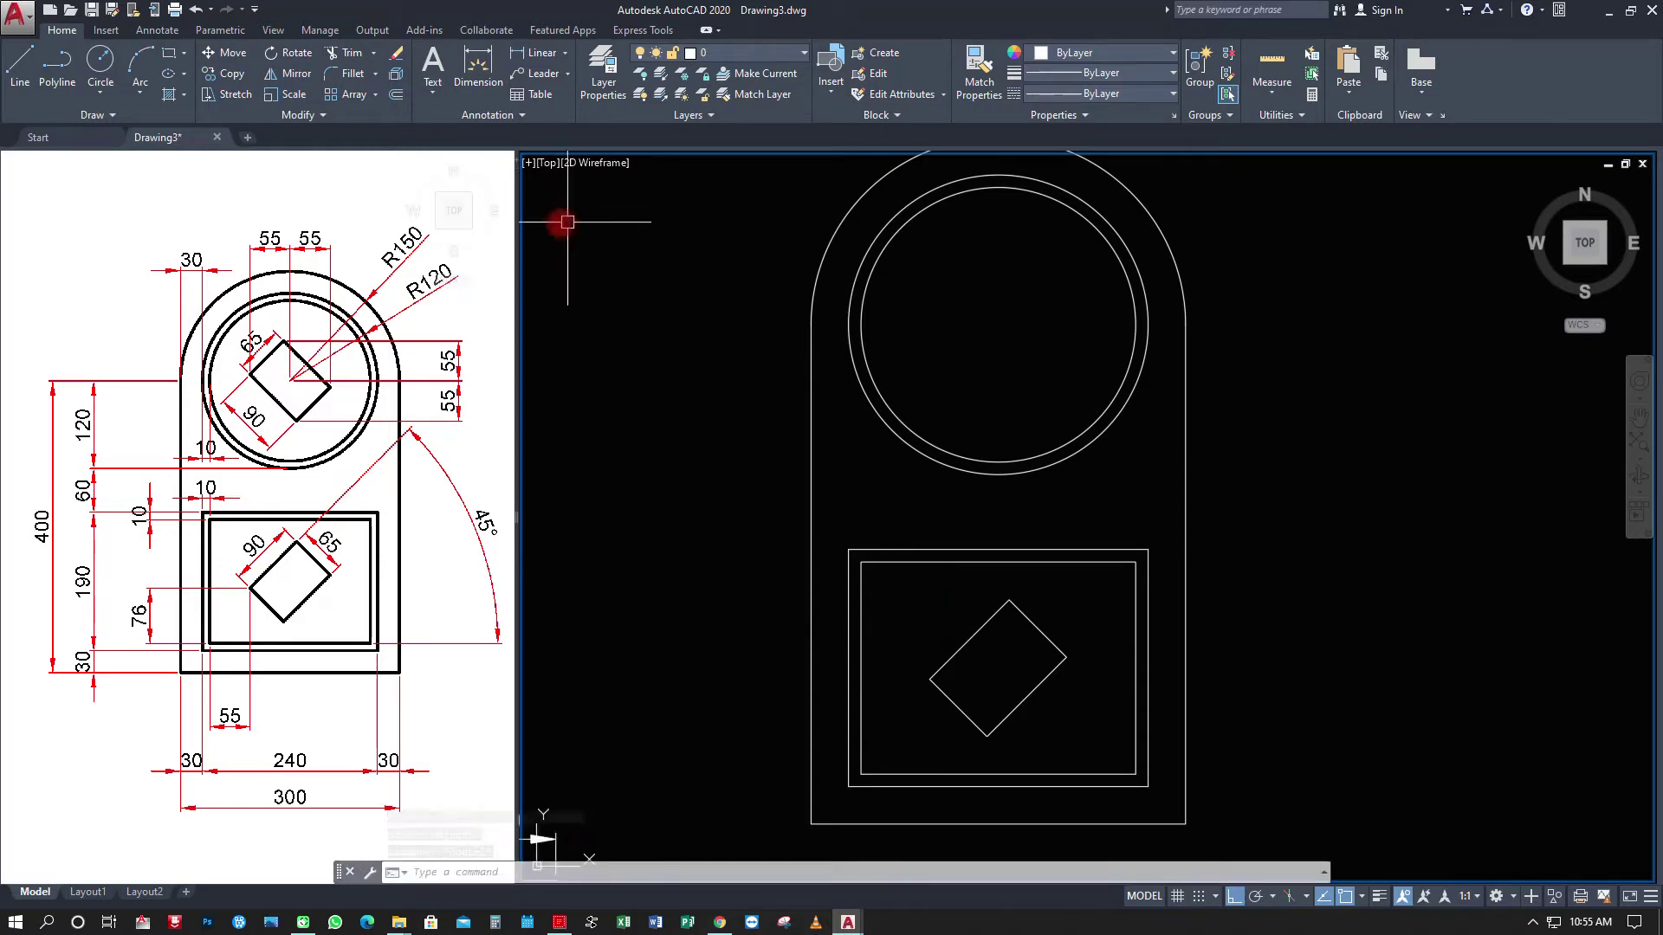
# Add the 76 vertical dimension from the frame's bottom corner to the tilted square's left corner.
pyautogui.click(533, 54)
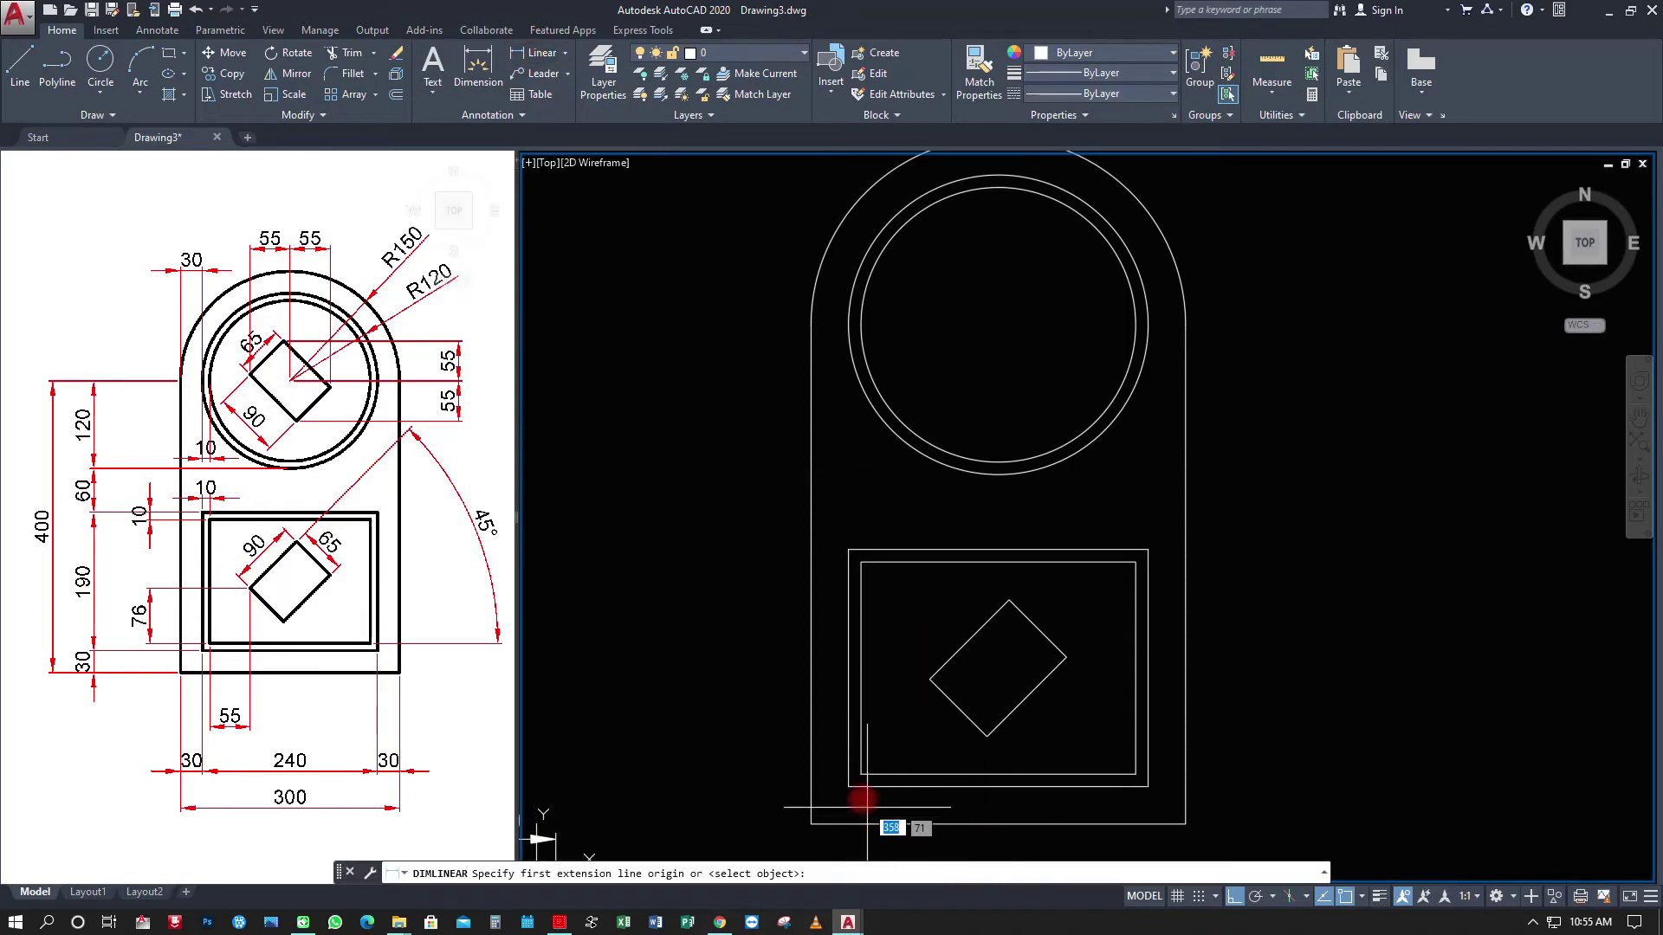
pyautogui.click(883, 758)
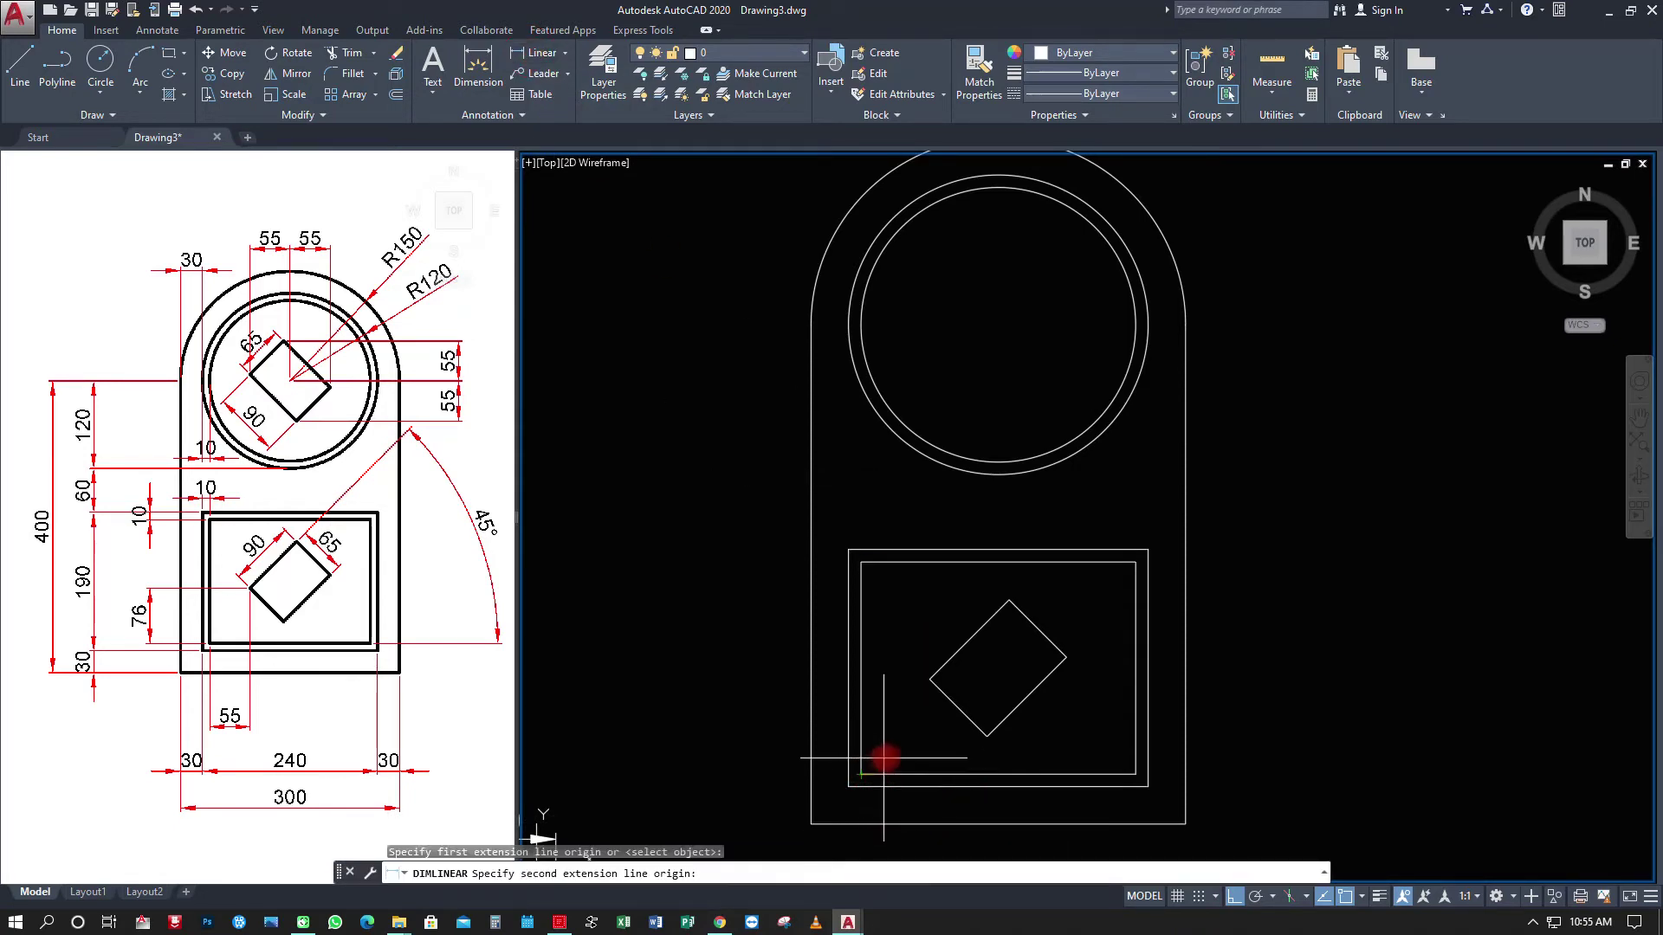
pyautogui.click(929, 680)
pyautogui.click(772, 721)
# Add the 55 horizontal dimension below, from the inner frame's corner to the square's left corner.
pyautogui.moveTo(853, 755); pyautogui.dragTo(901, 664, button='middle')
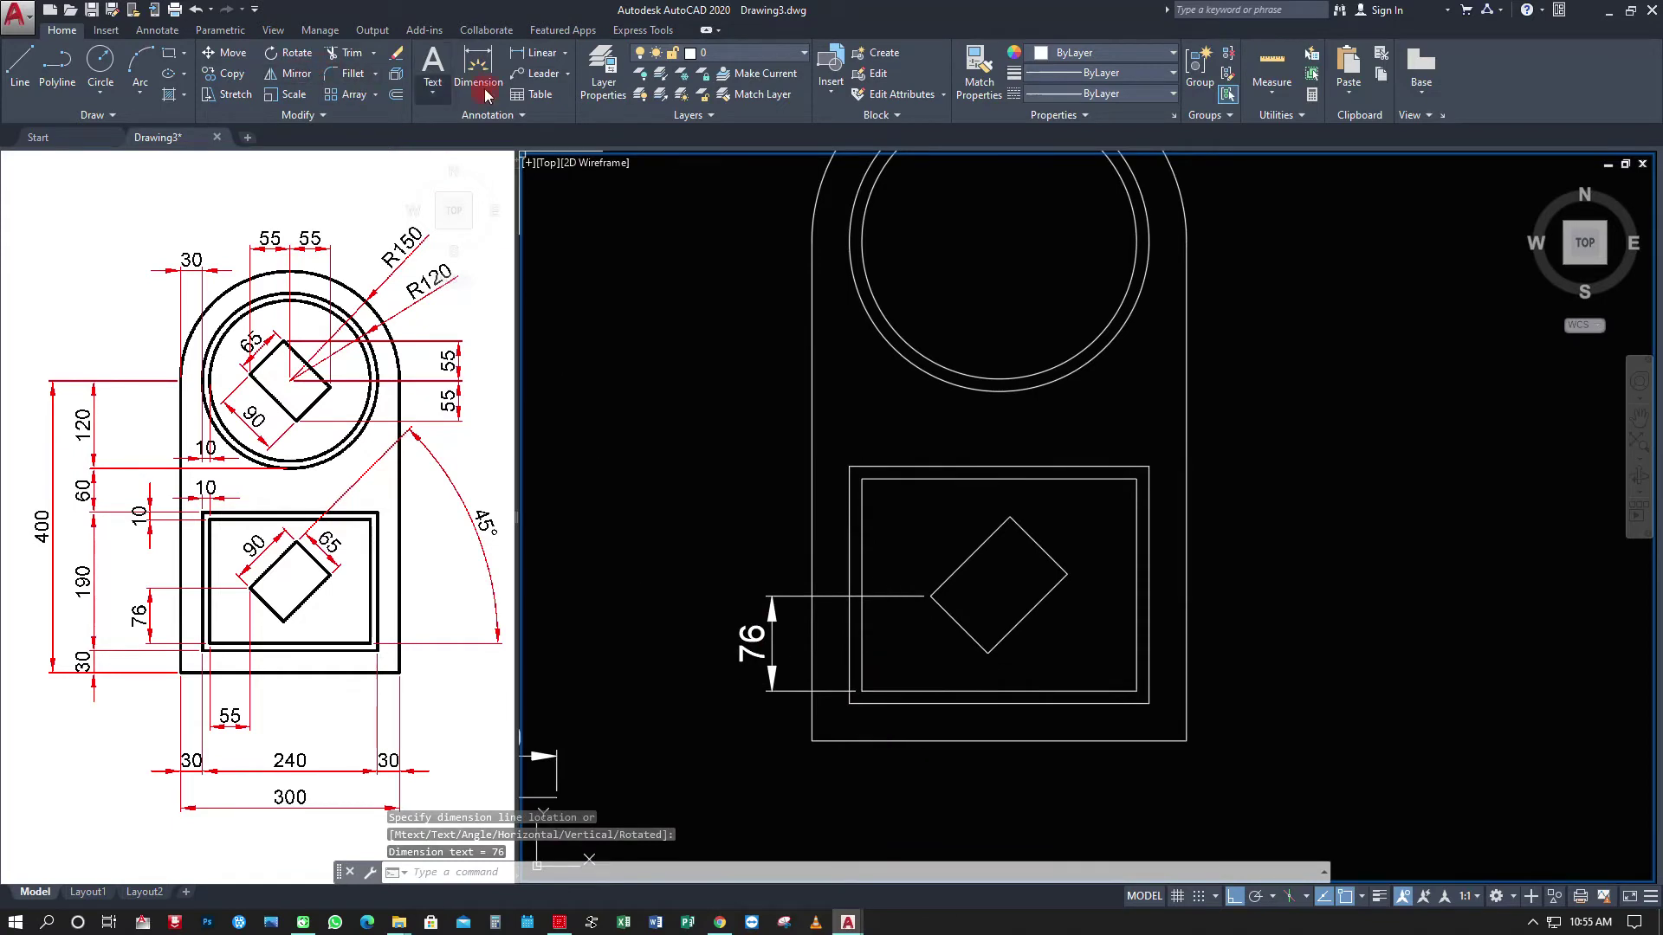
pyautogui.click(533, 52)
pyautogui.click(863, 691)
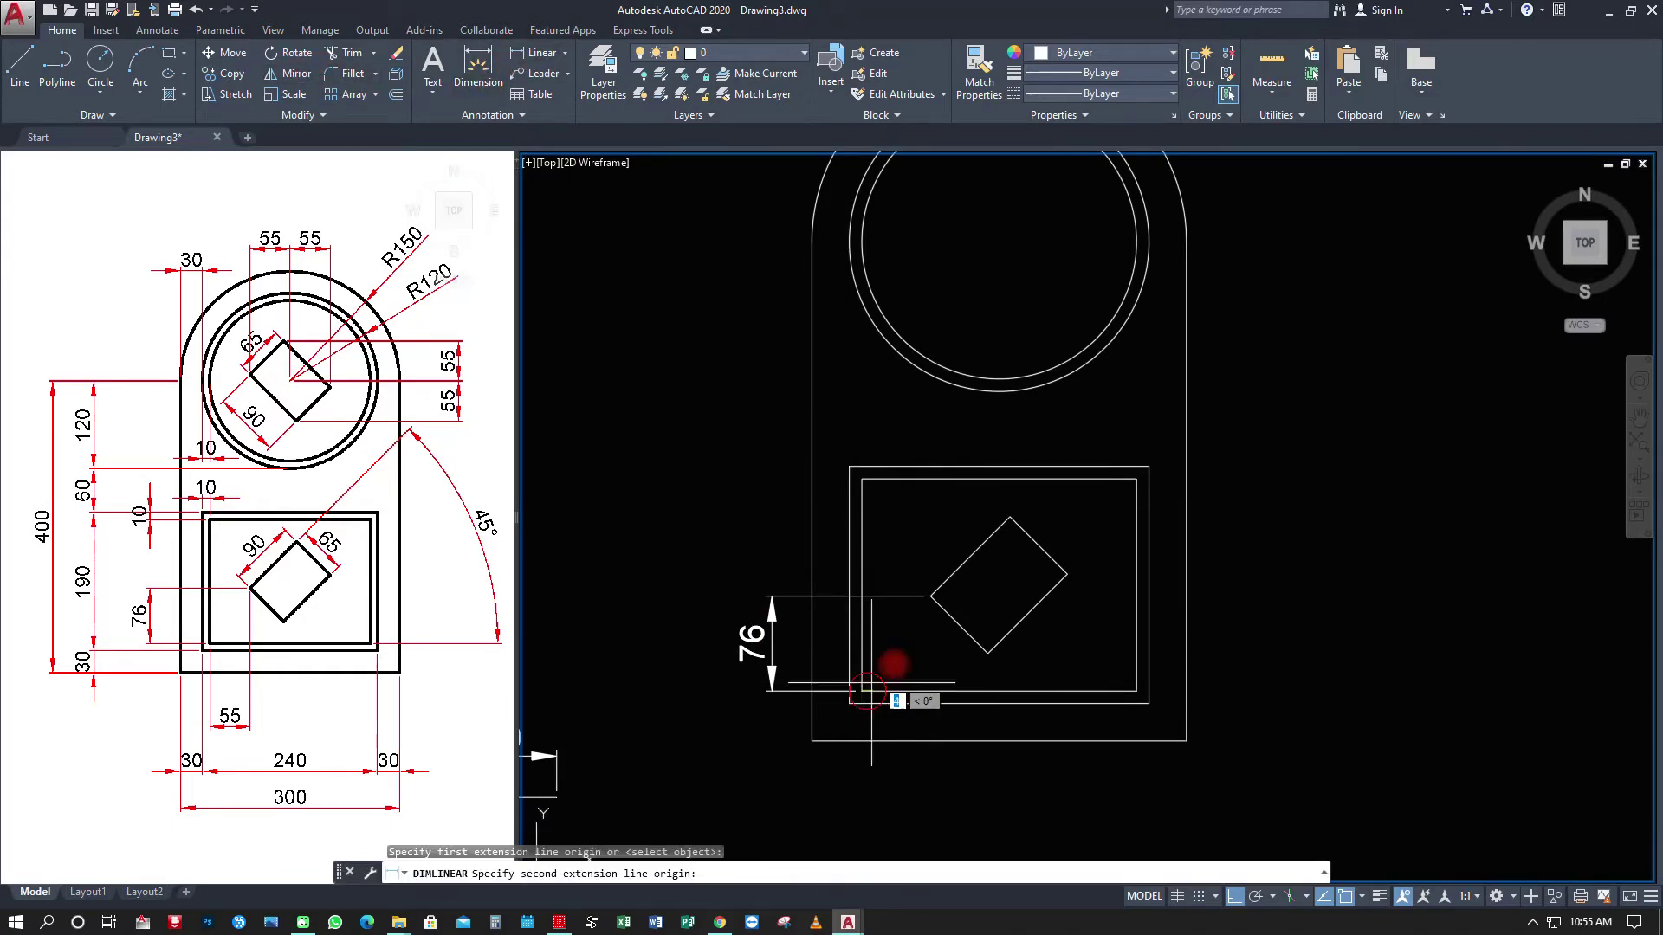
pyautogui.click(930, 596)
pyautogui.click(920, 793)
# Add the 45° angular dimension between the frame's bottom line and the square's edge.
pyautogui.click(565, 52)
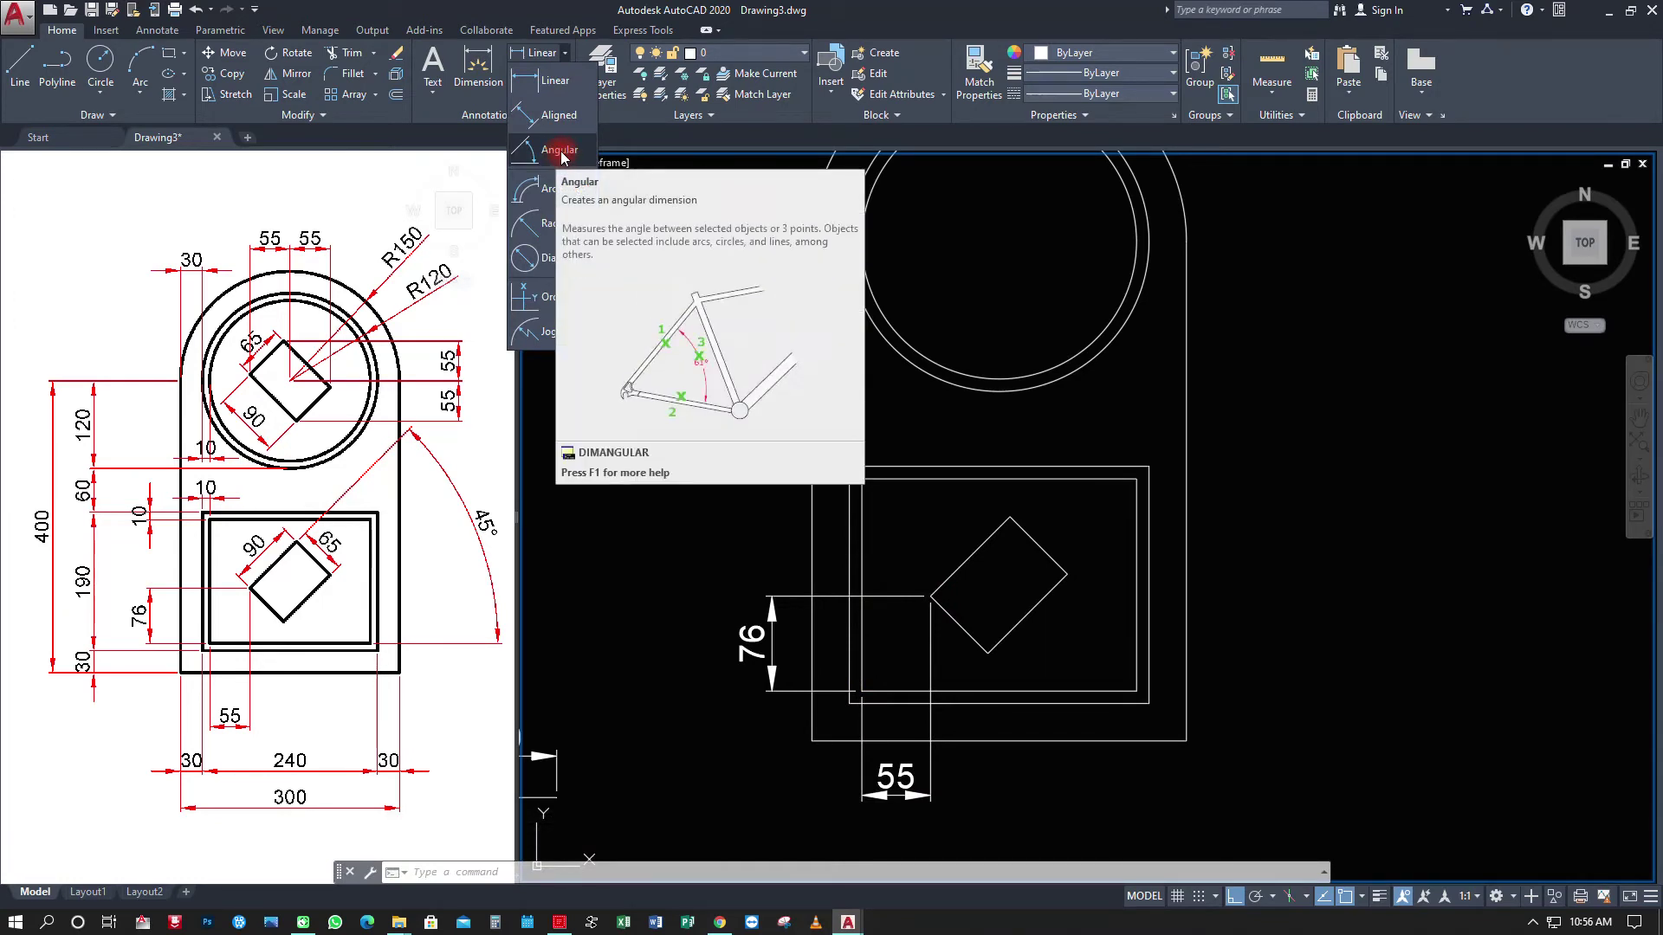
pyautogui.click(561, 153)
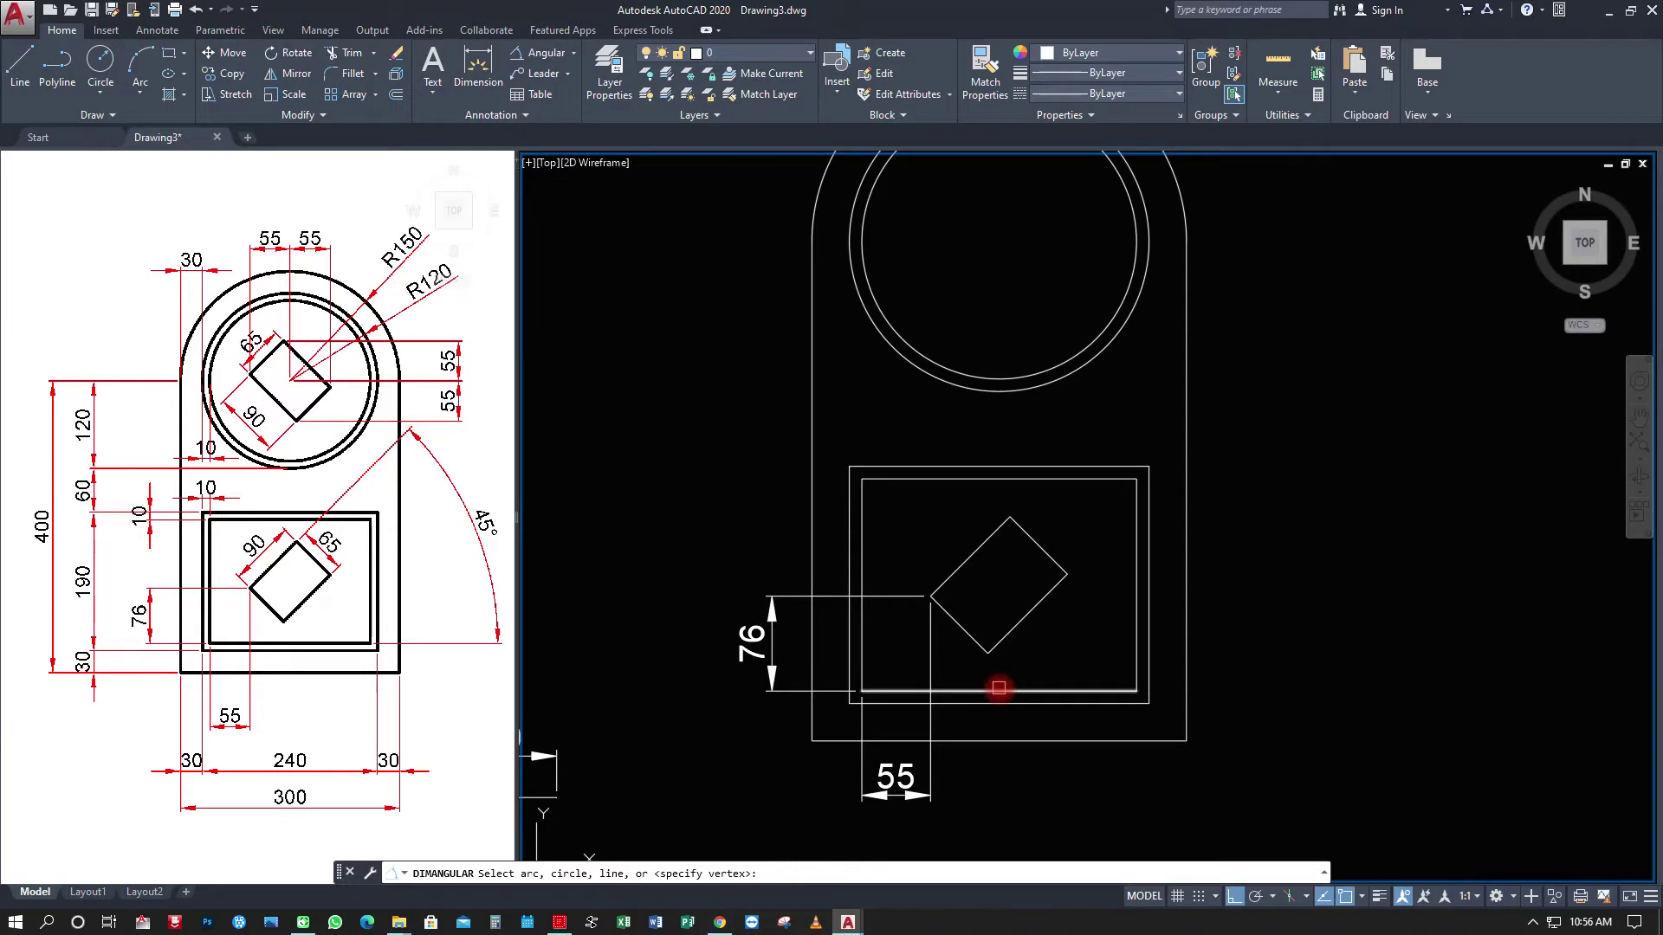
pyautogui.click(998, 689)
pyautogui.click(959, 573)
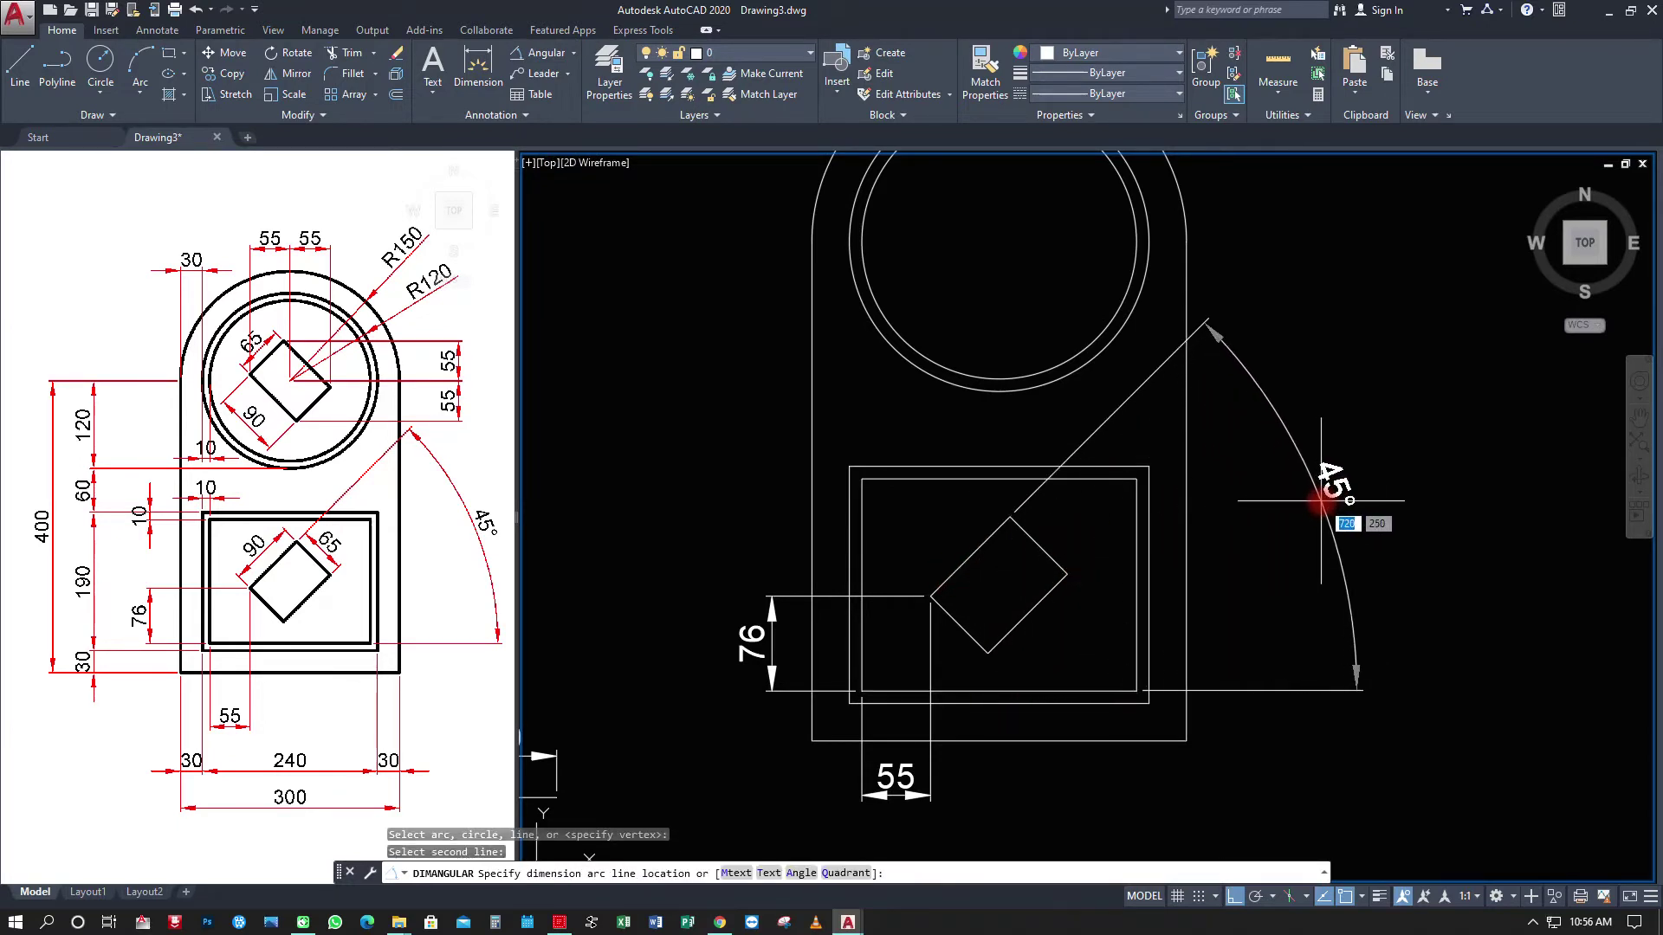
pyautogui.click(1323, 500)
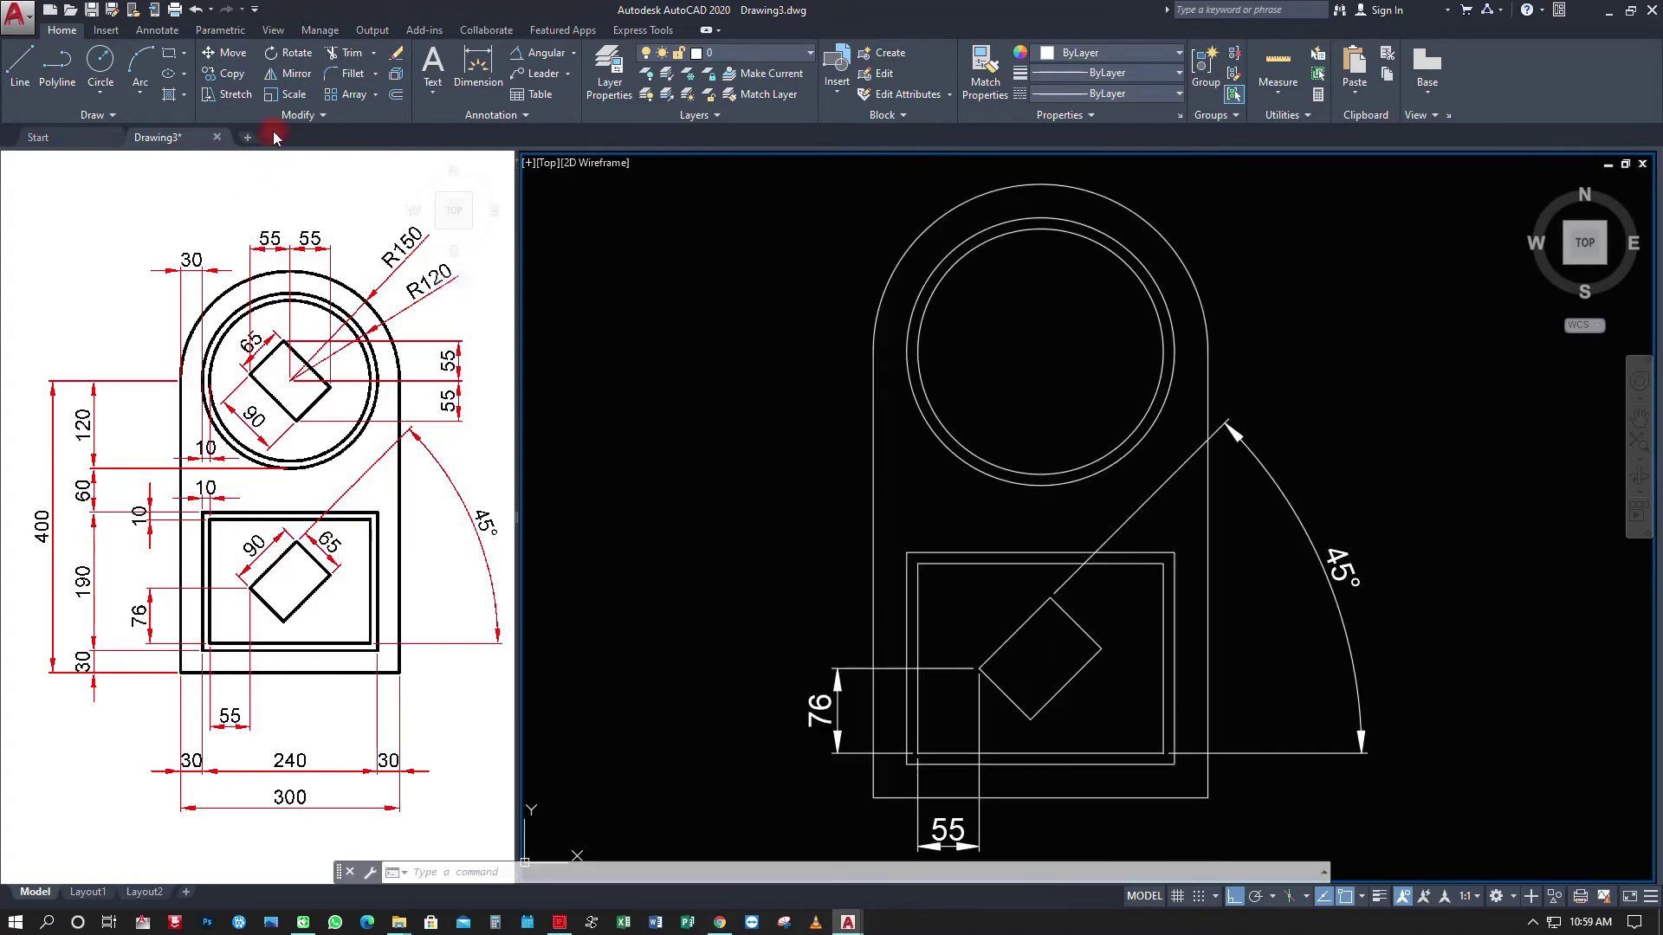
# Mirror the tilted square across a vertical line, keeping the original.
pyautogui.click(289, 76)
pyautogui.click(966, 575)
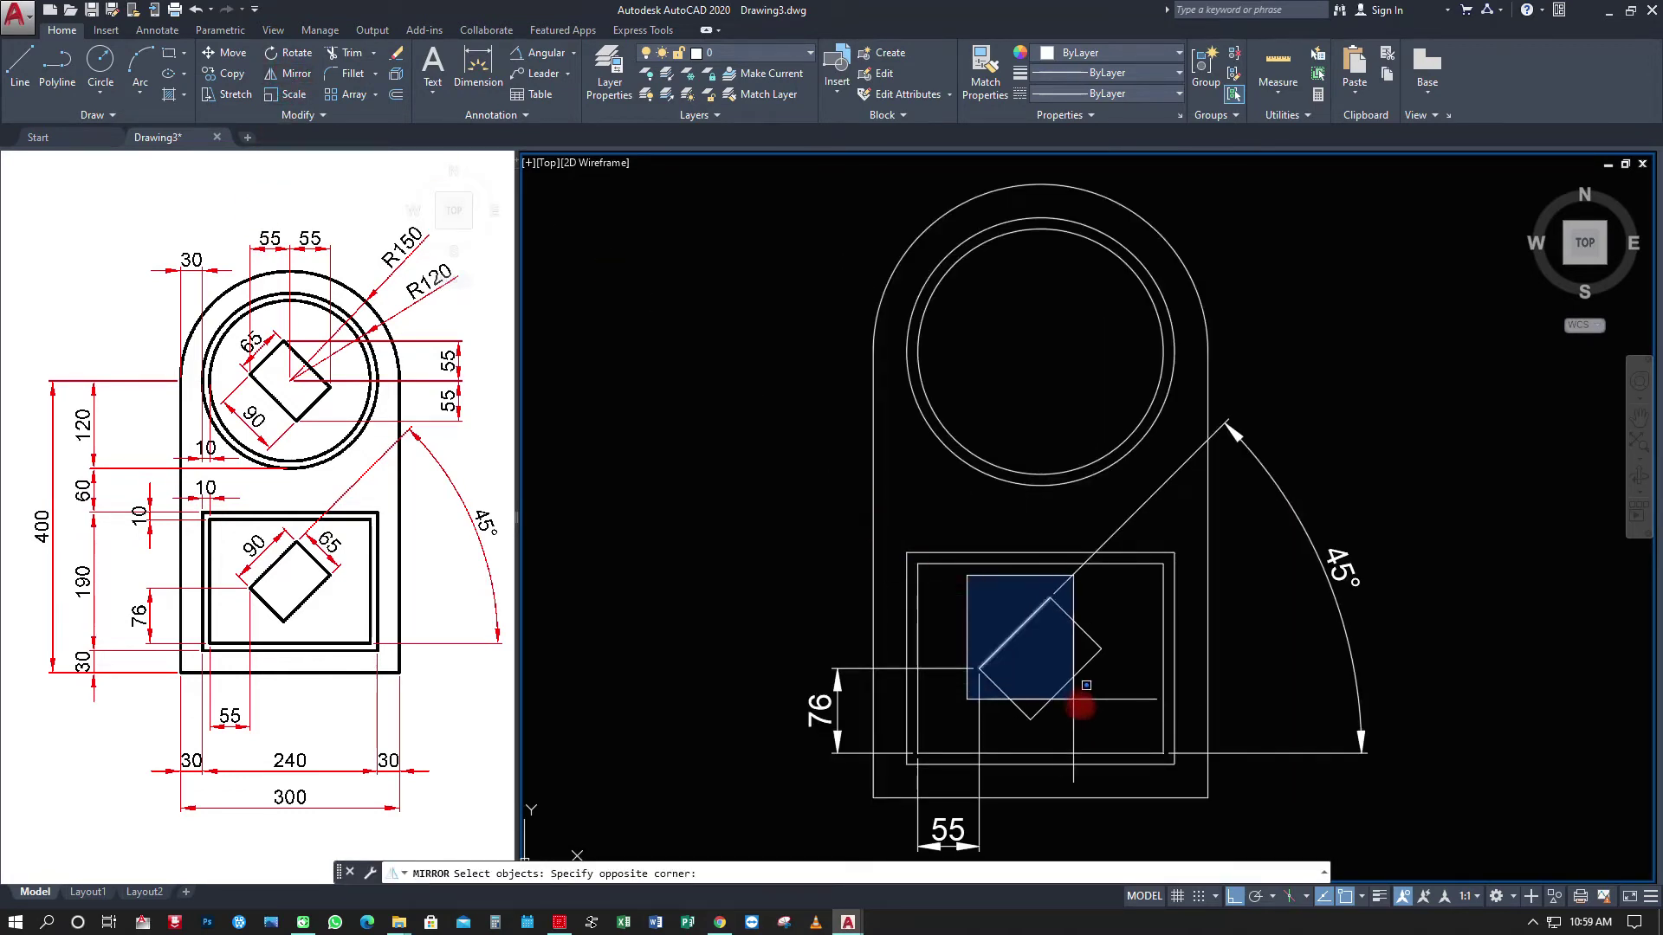
pyautogui.click(1111, 728)
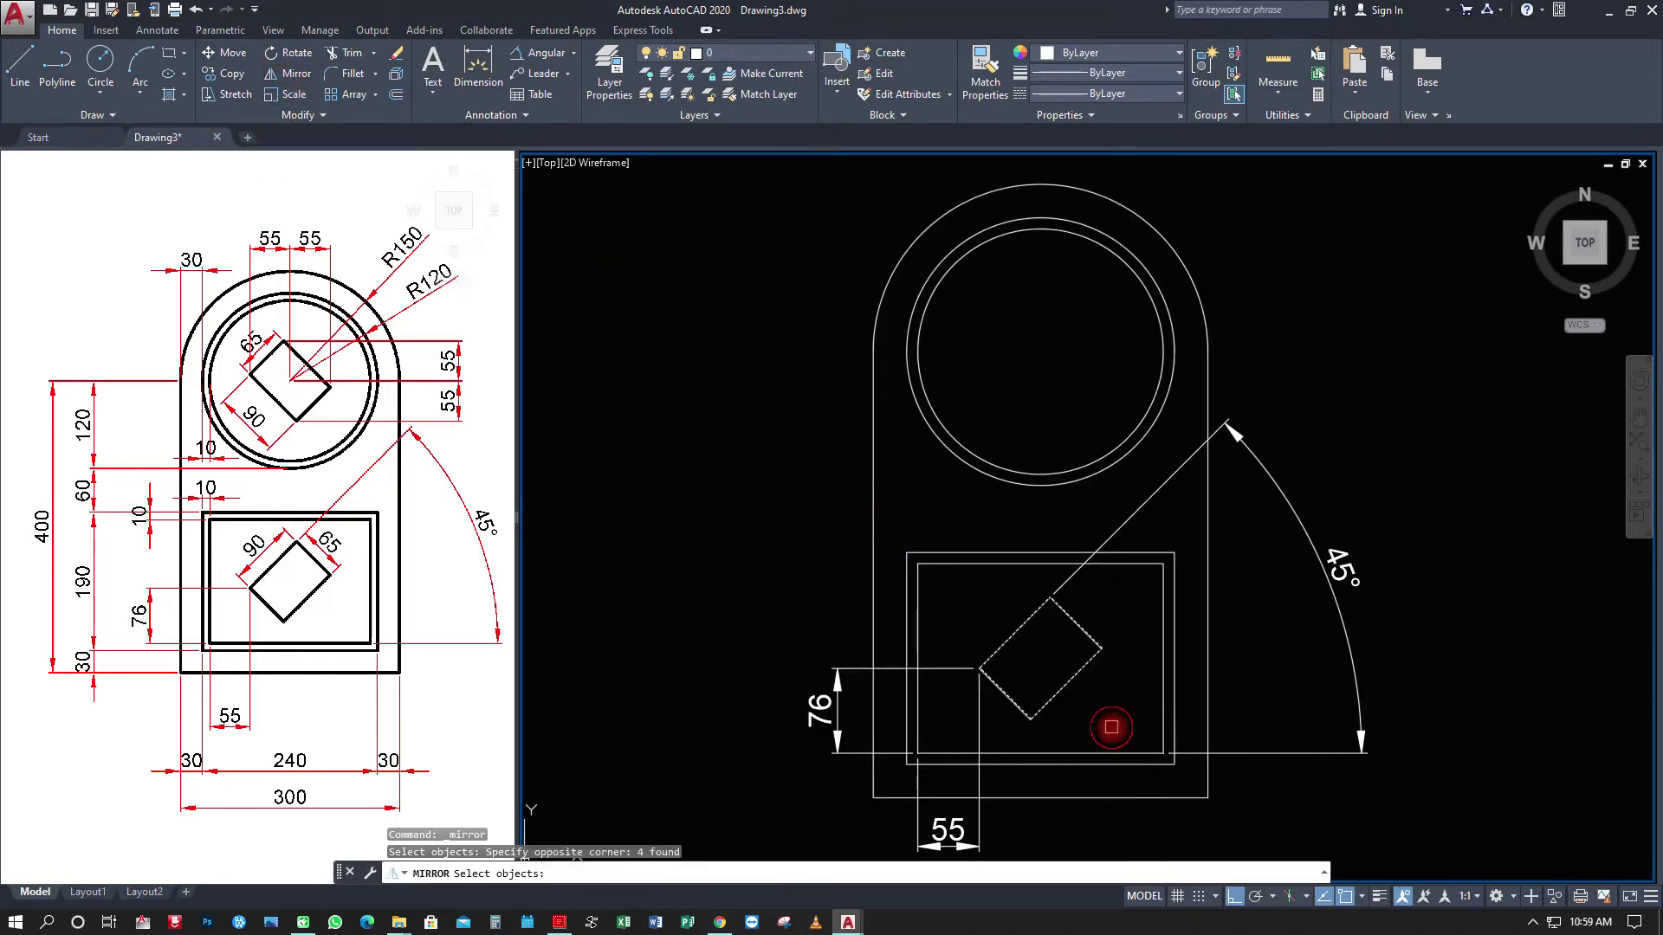
pyautogui.press('Return')
pyautogui.click(1209, 690)
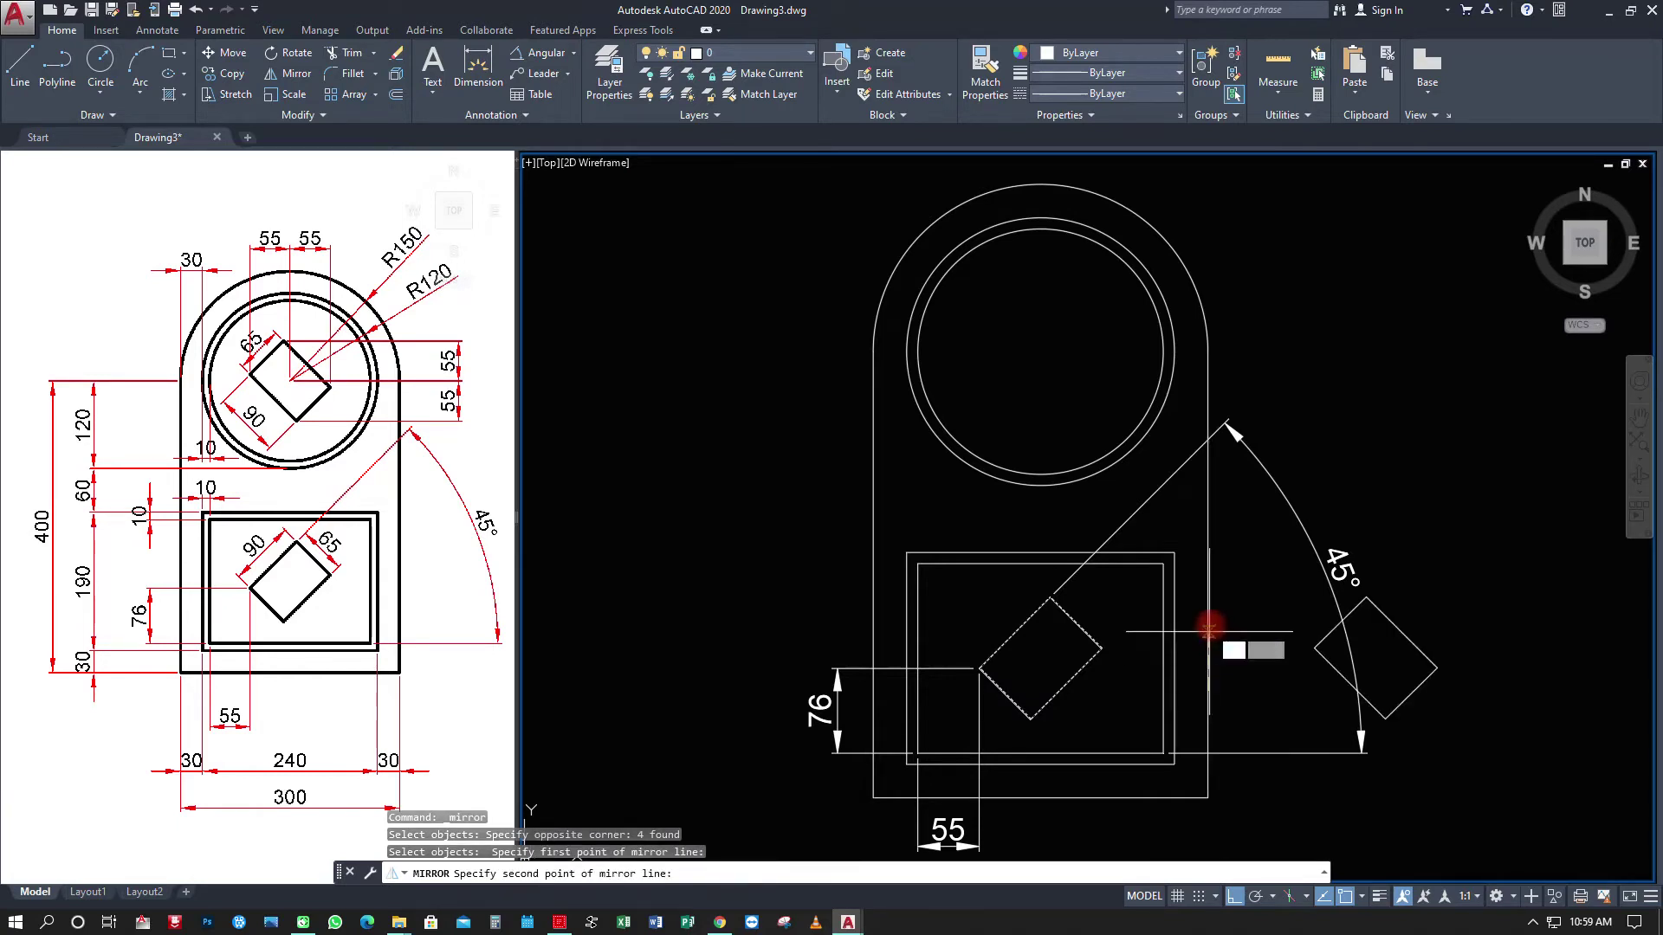
pyautogui.click(1230, 574)
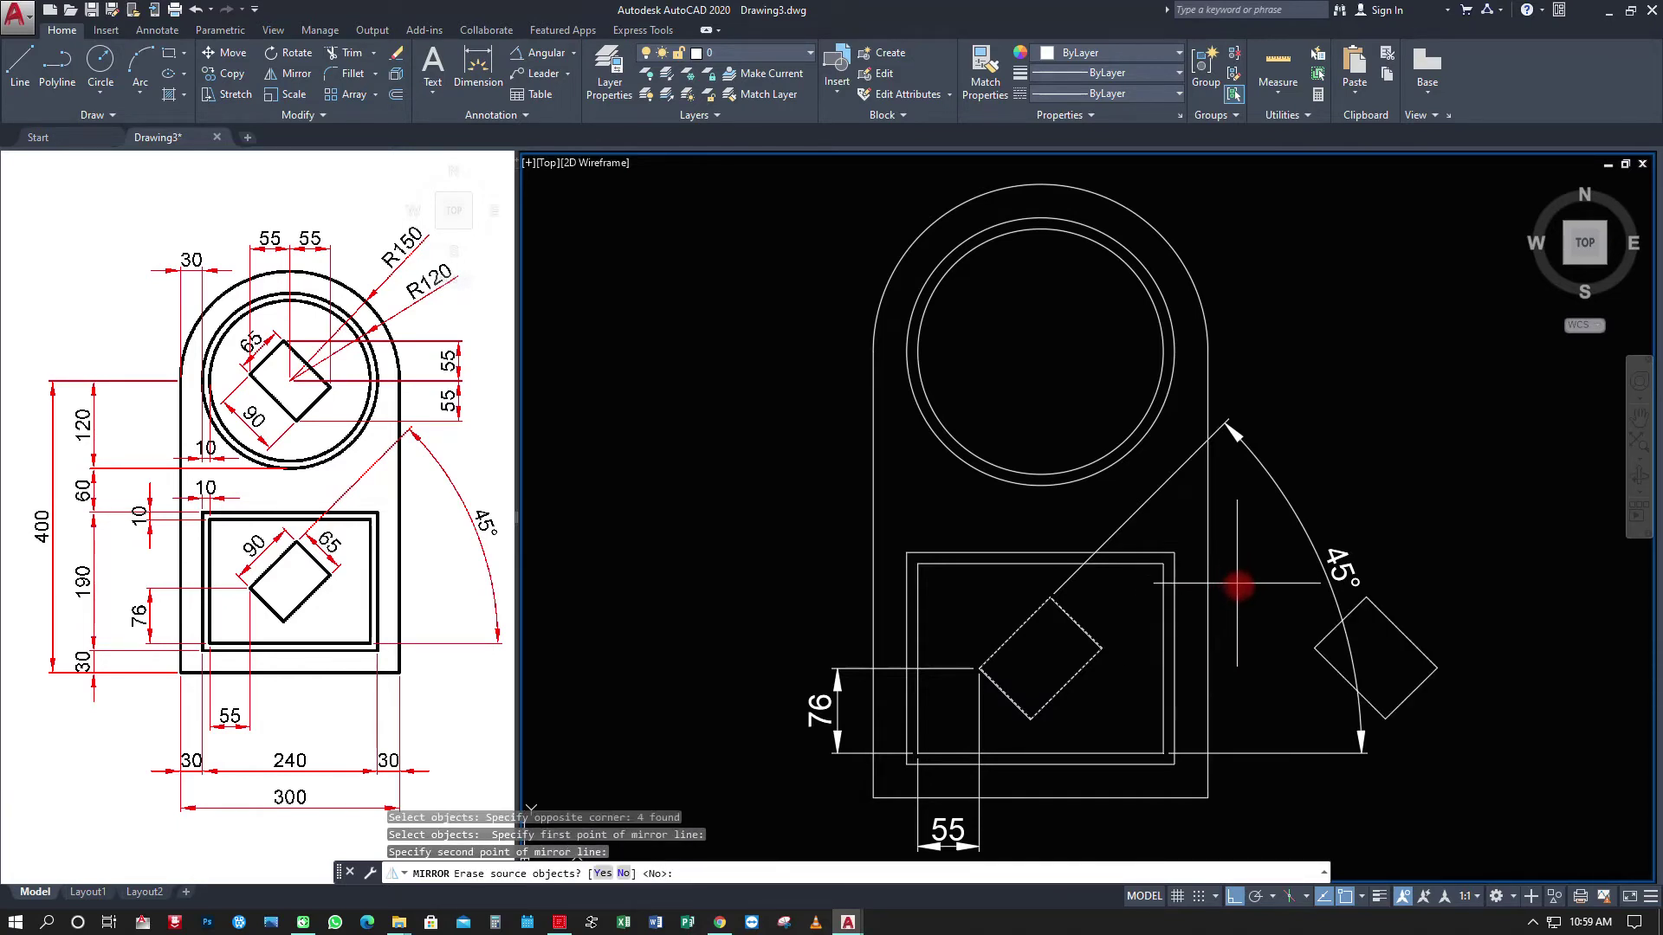
pyautogui.press('Escape')
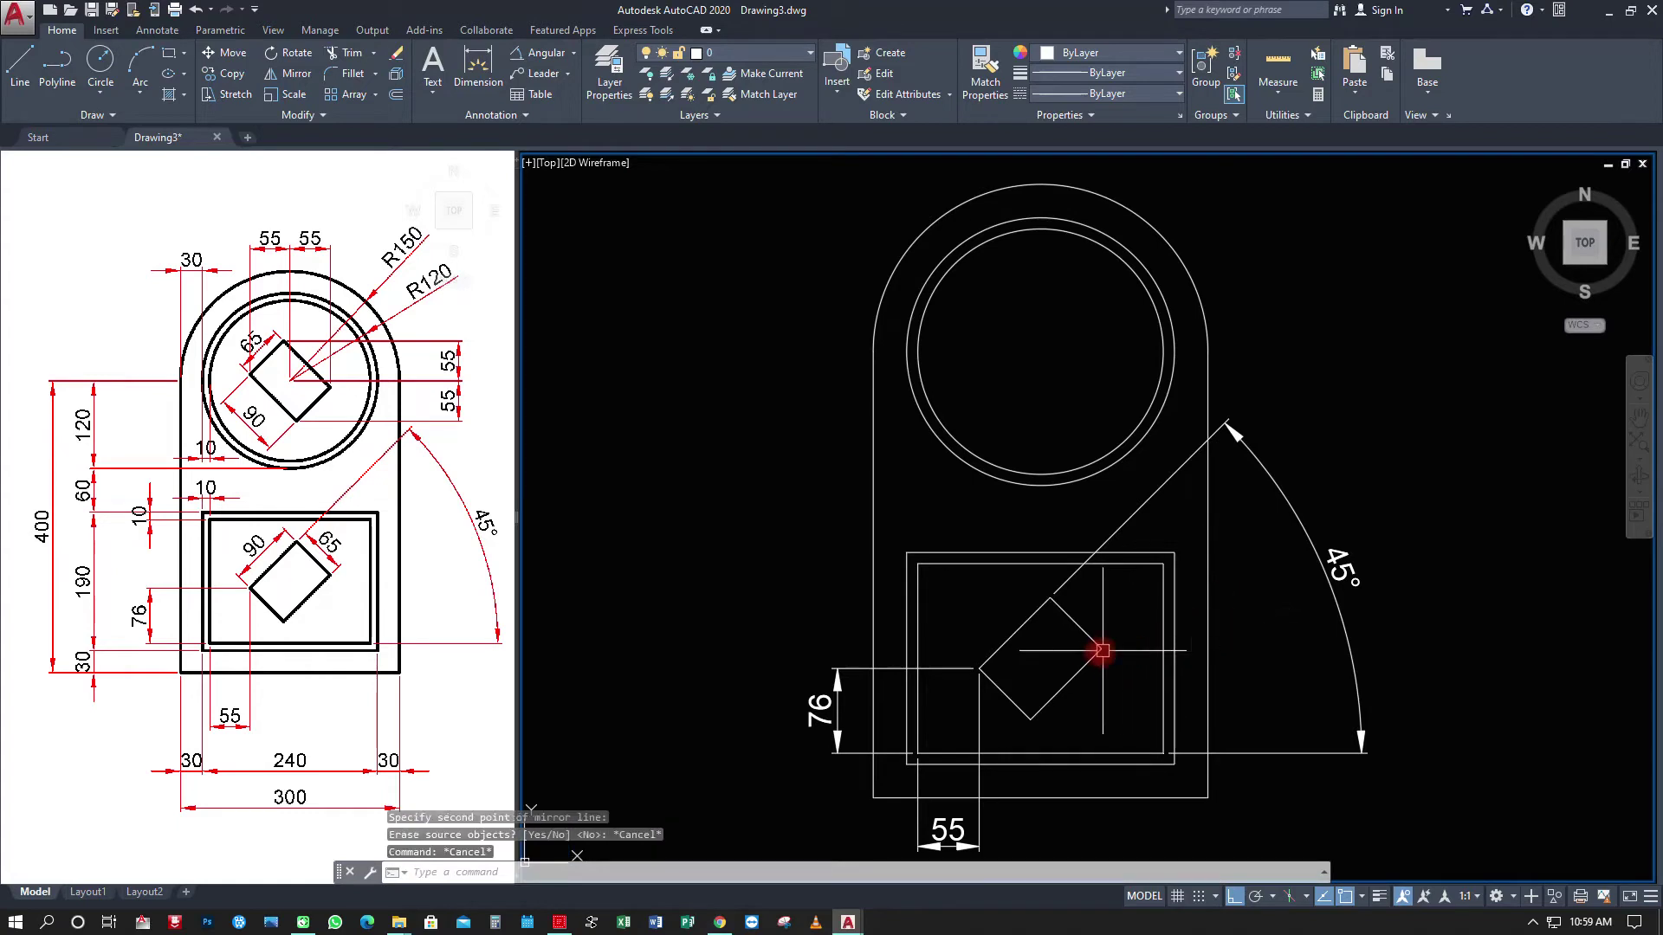
pyautogui.press('Return')
pyautogui.click(958, 581)
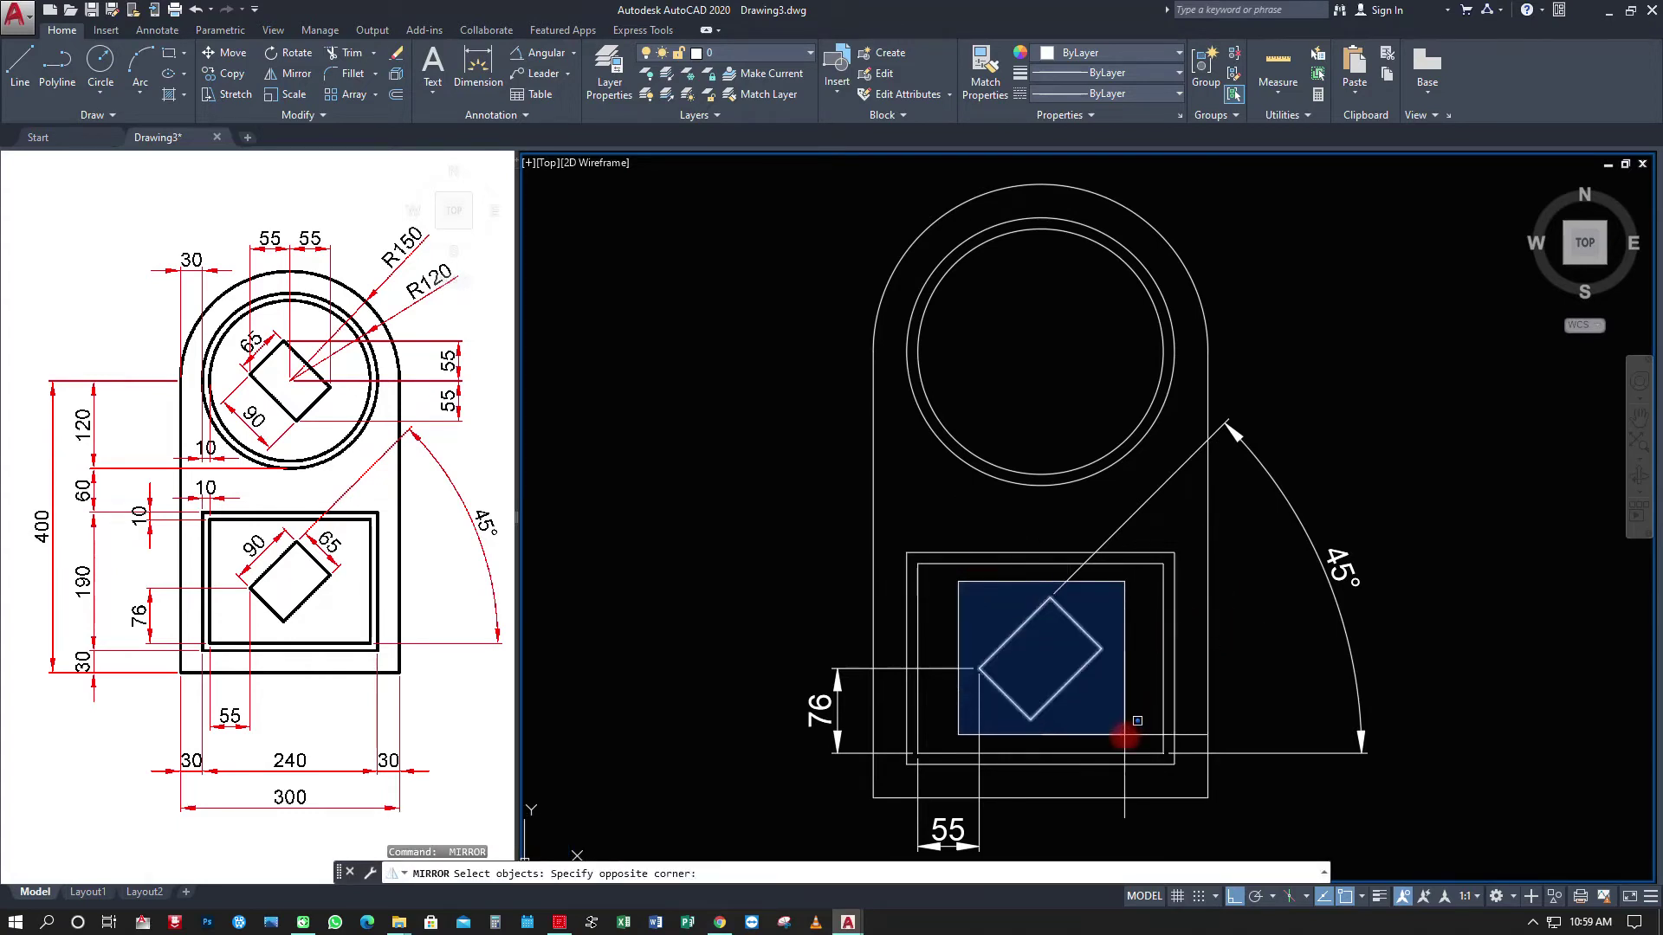
pyautogui.click(1115, 733)
pyautogui.press('Return')
pyautogui.click(1208, 700)
pyautogui.click(1221, 614)
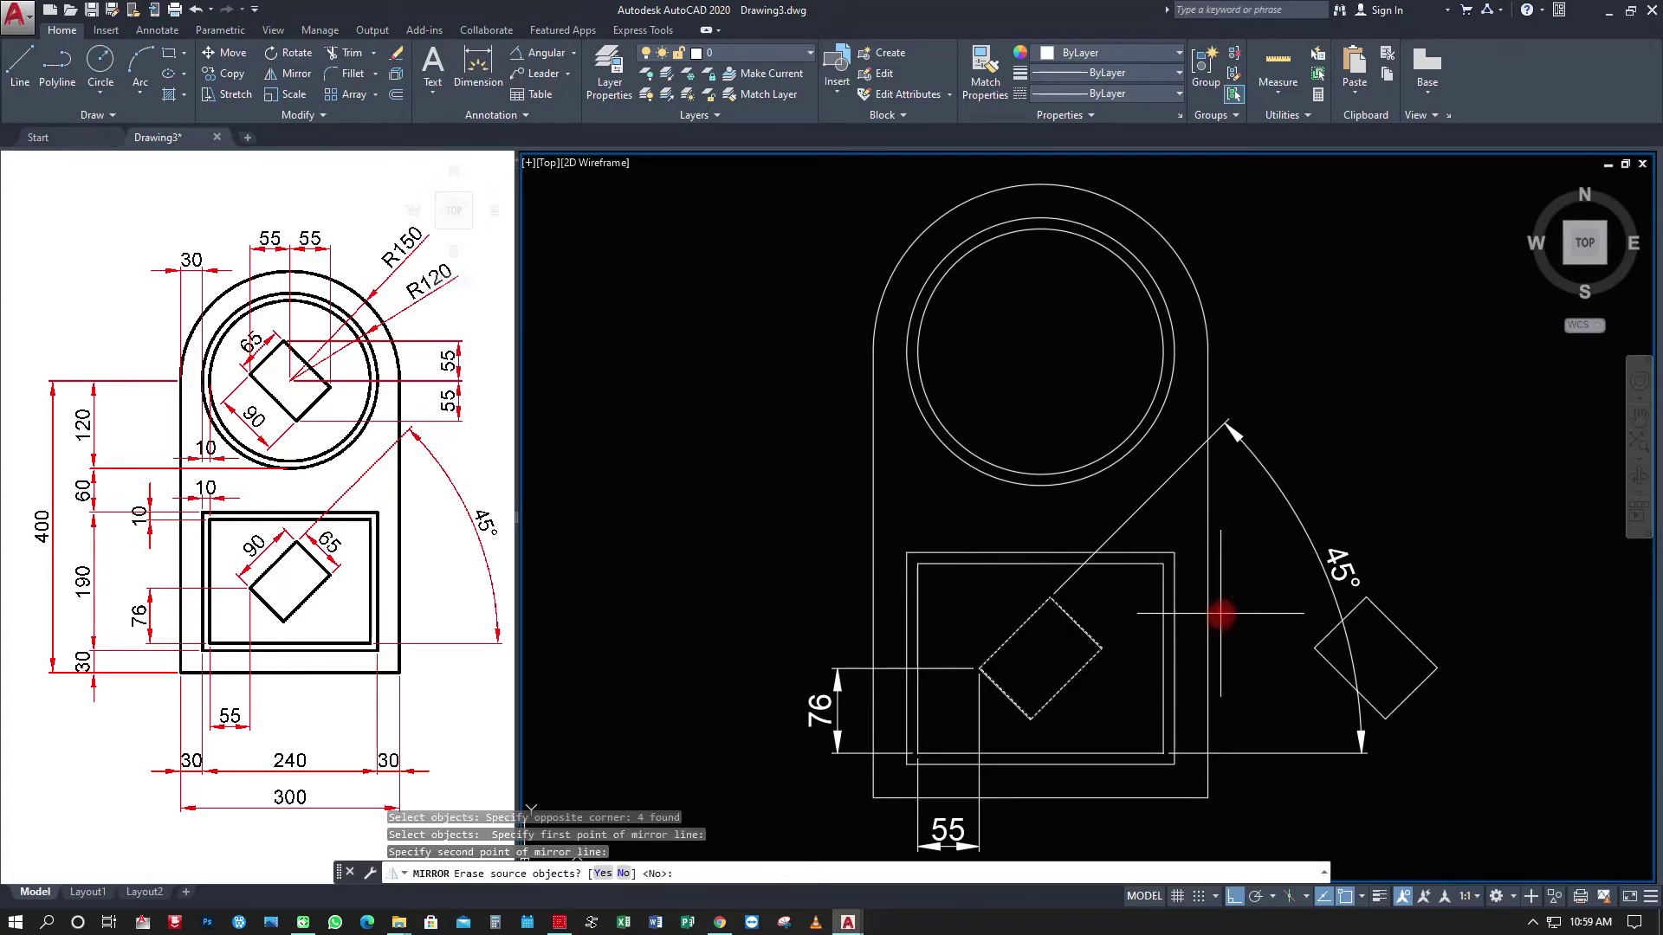
pyautogui.press('Return')
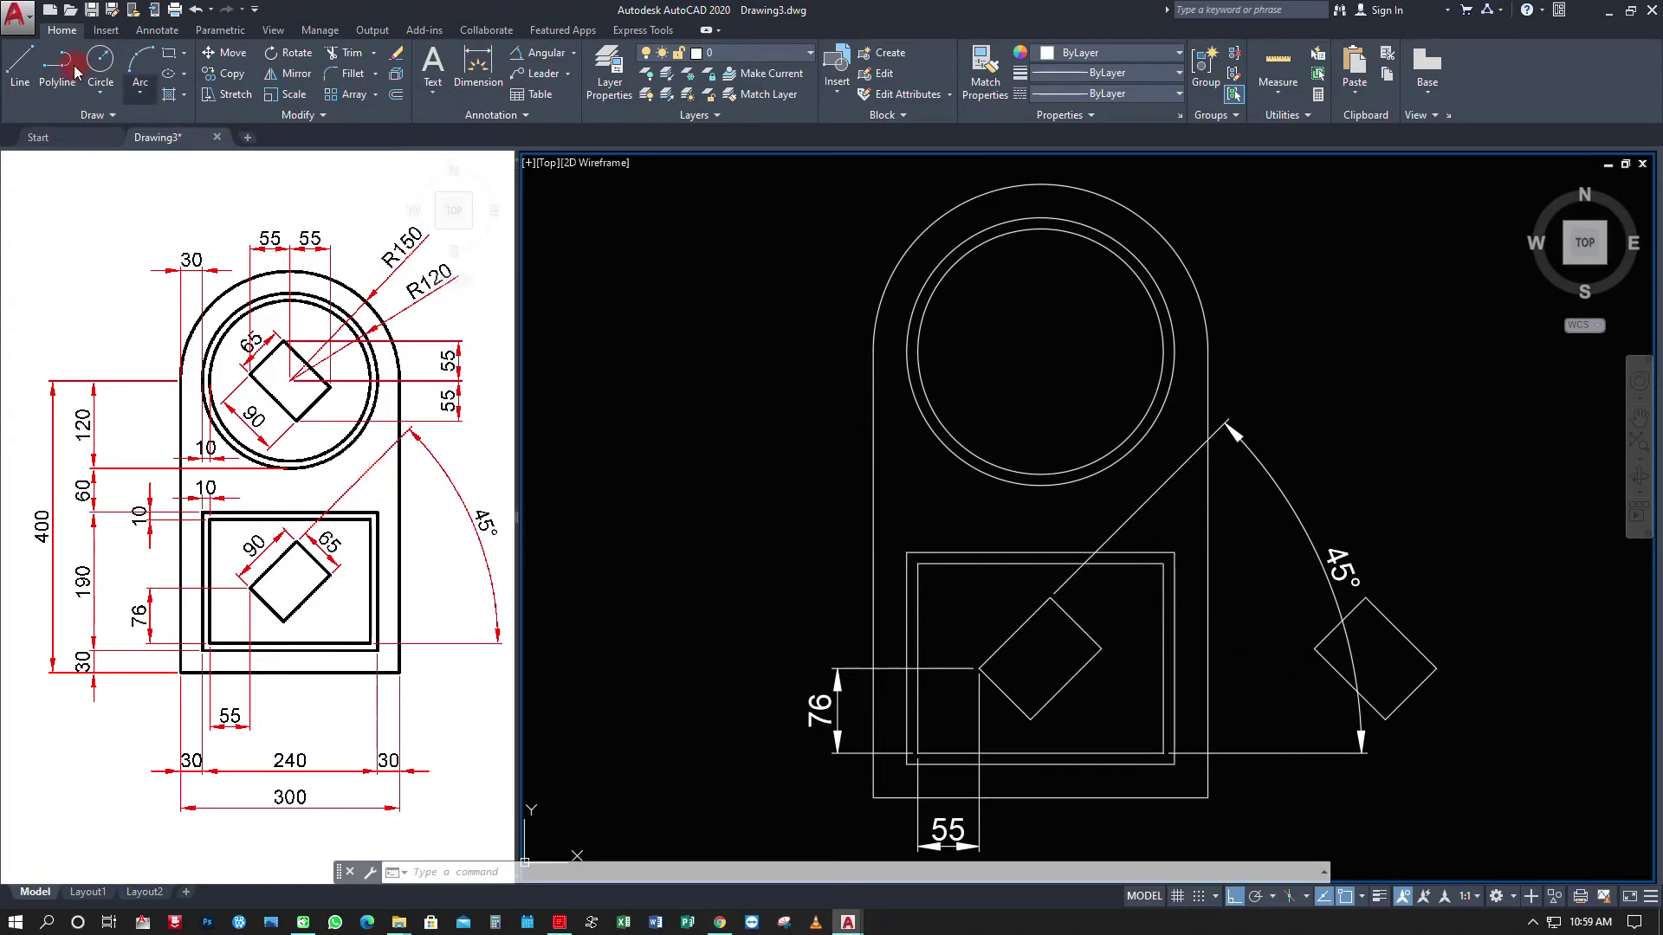
# Draw a helper diagonal between the mirrored square's left and right corners.
pyautogui.click(19, 65)
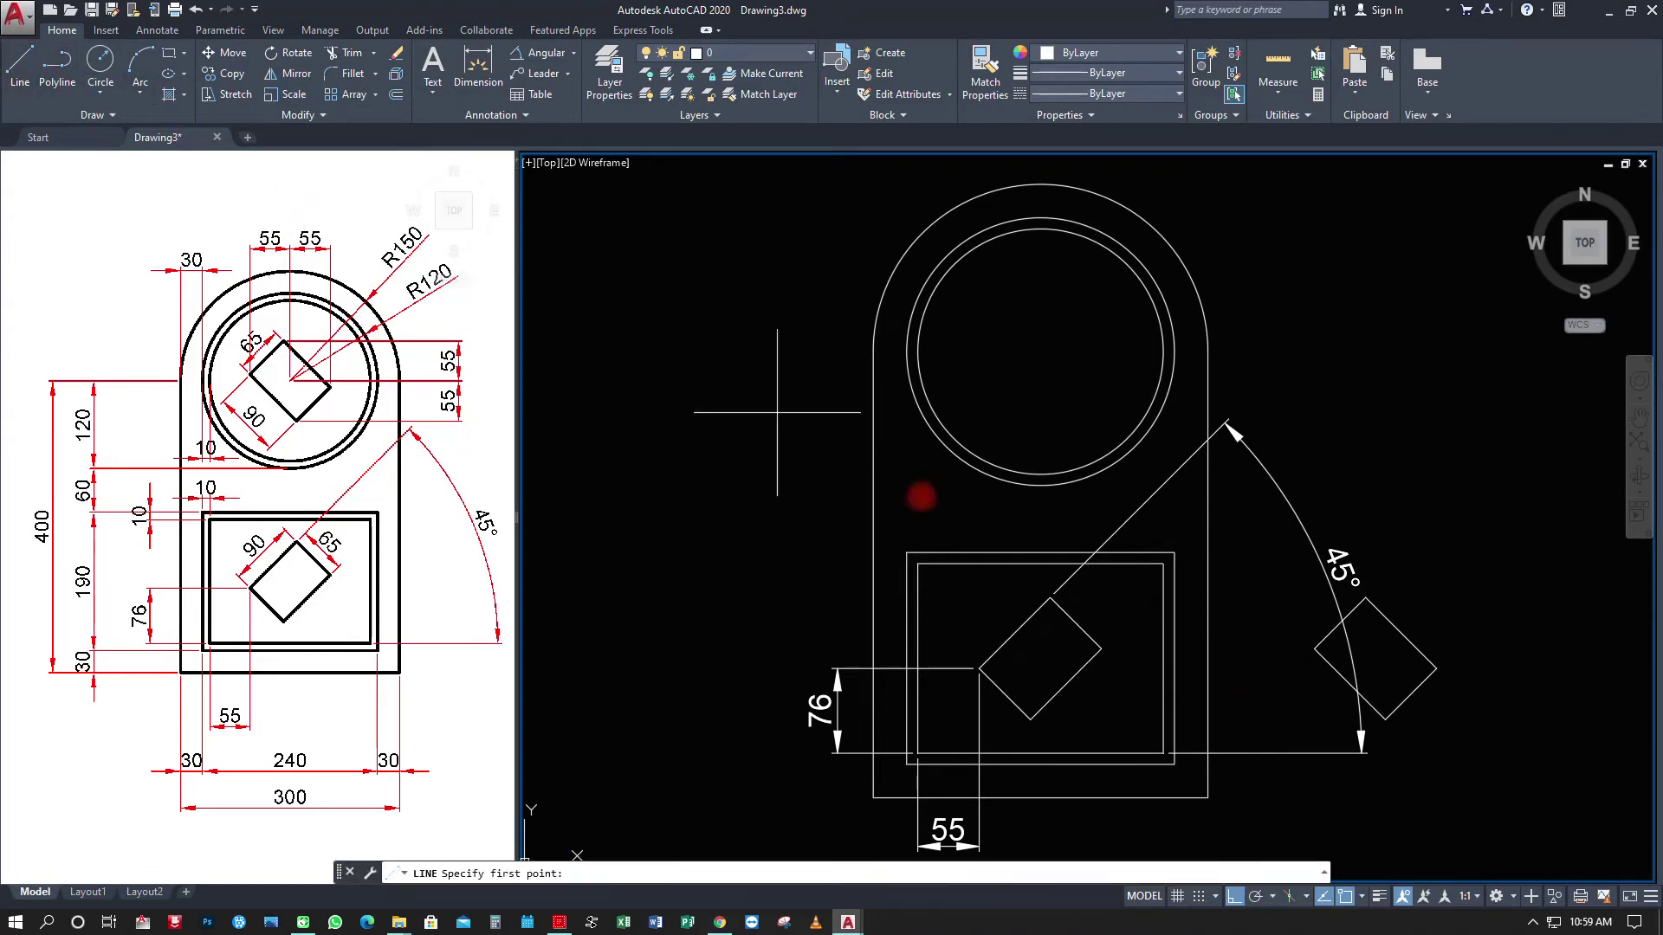
pyautogui.click(1316, 649)
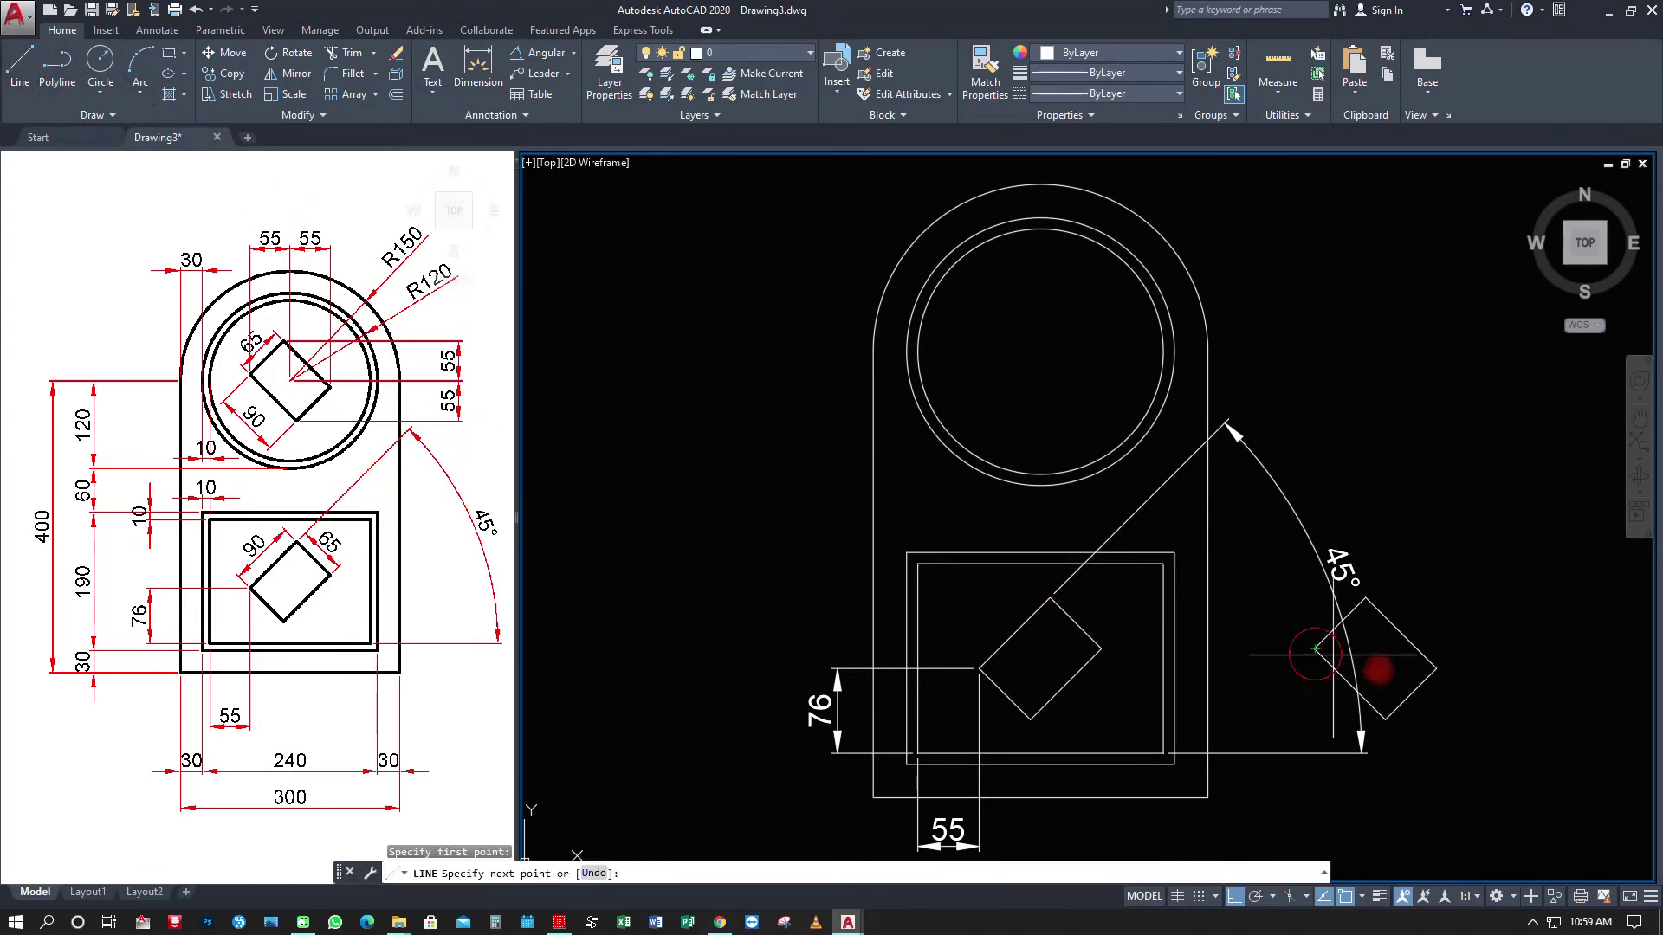
pyautogui.click(1433, 667)
pyautogui.press('Escape')
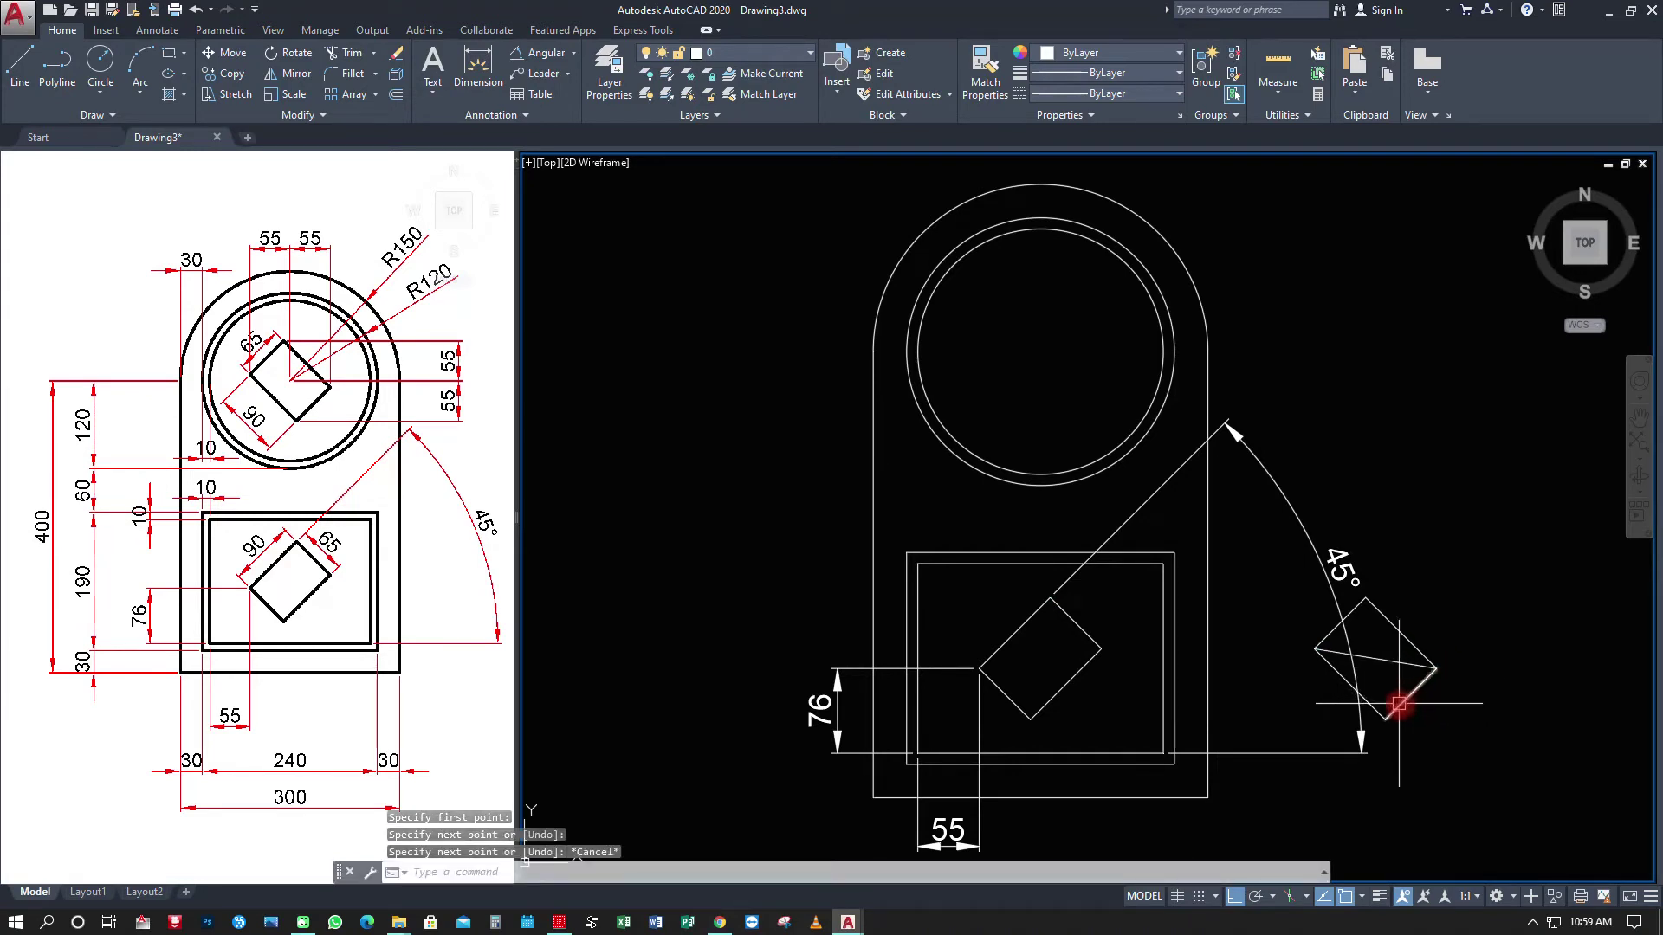
# Move the mirrored square by its diagonal's midpoint to the upper circle's centre, then pick the diagonal for erasing.
pyautogui.click(232, 54)
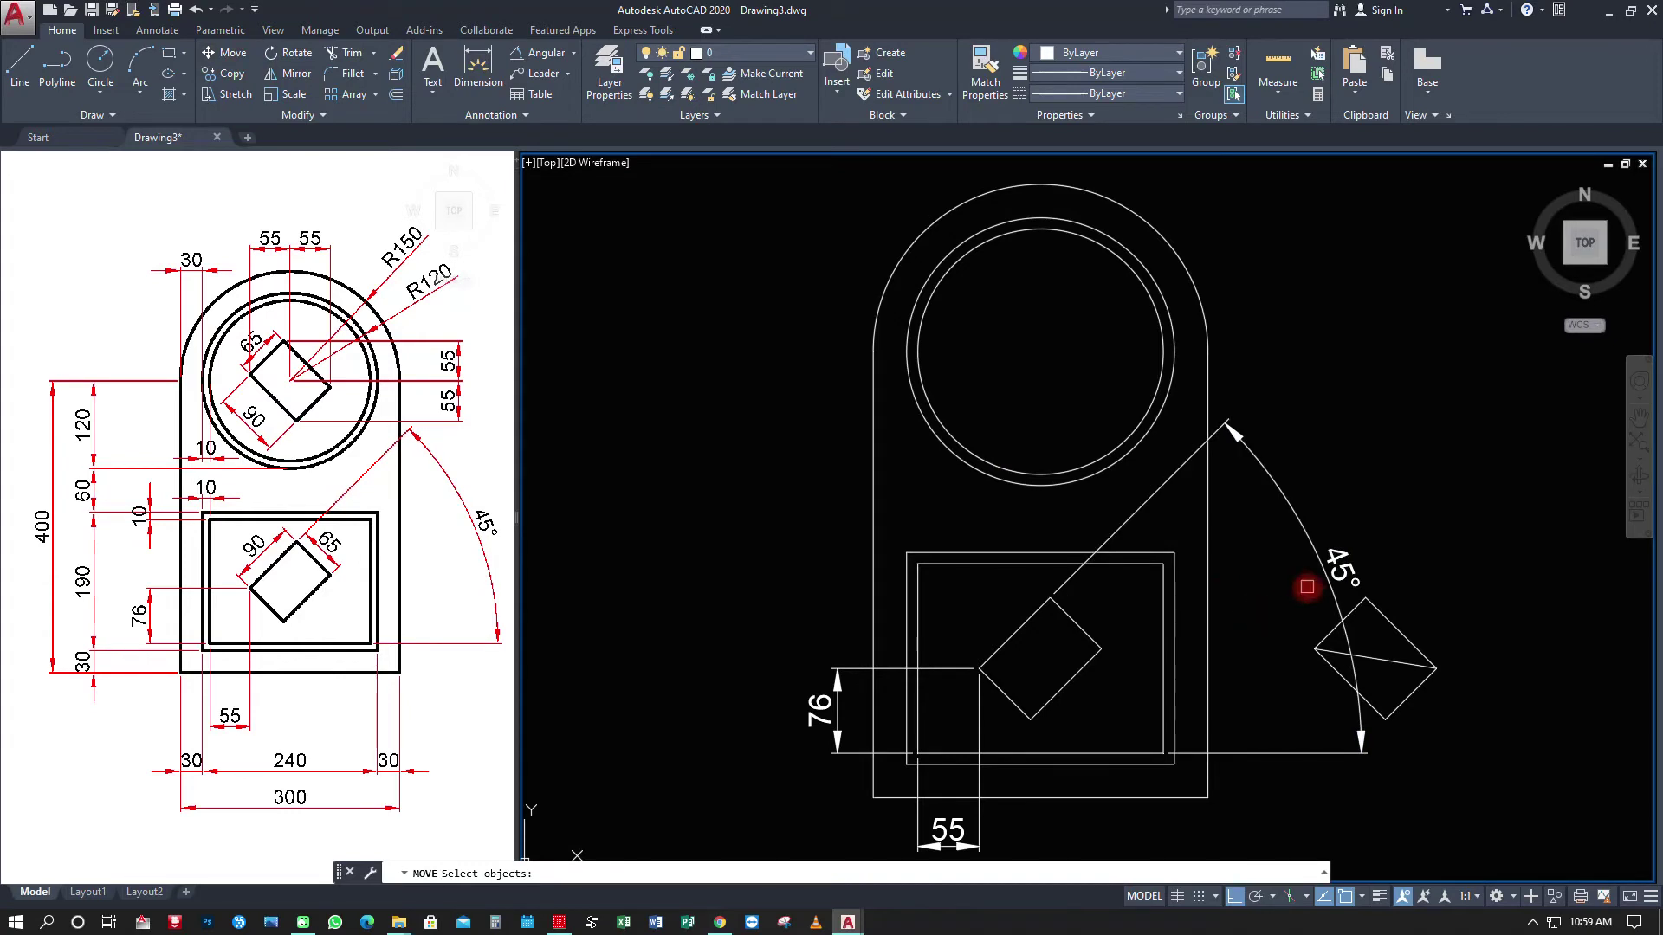
pyautogui.click(1291, 573)
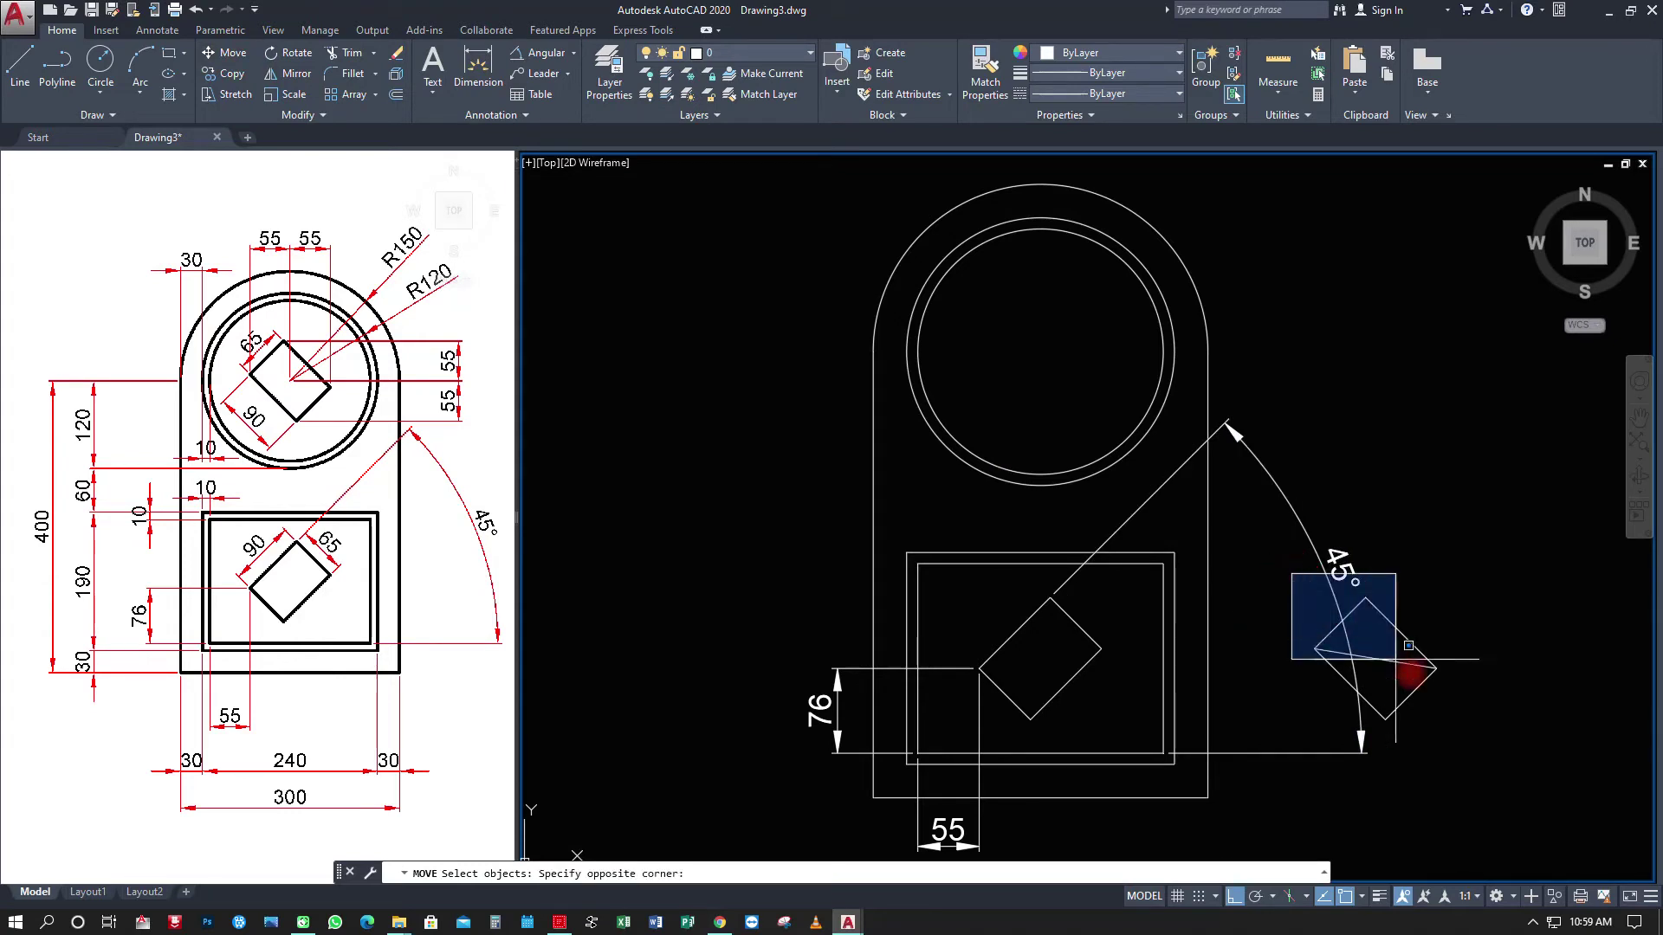
pyautogui.click(1490, 739)
pyautogui.press('Return')
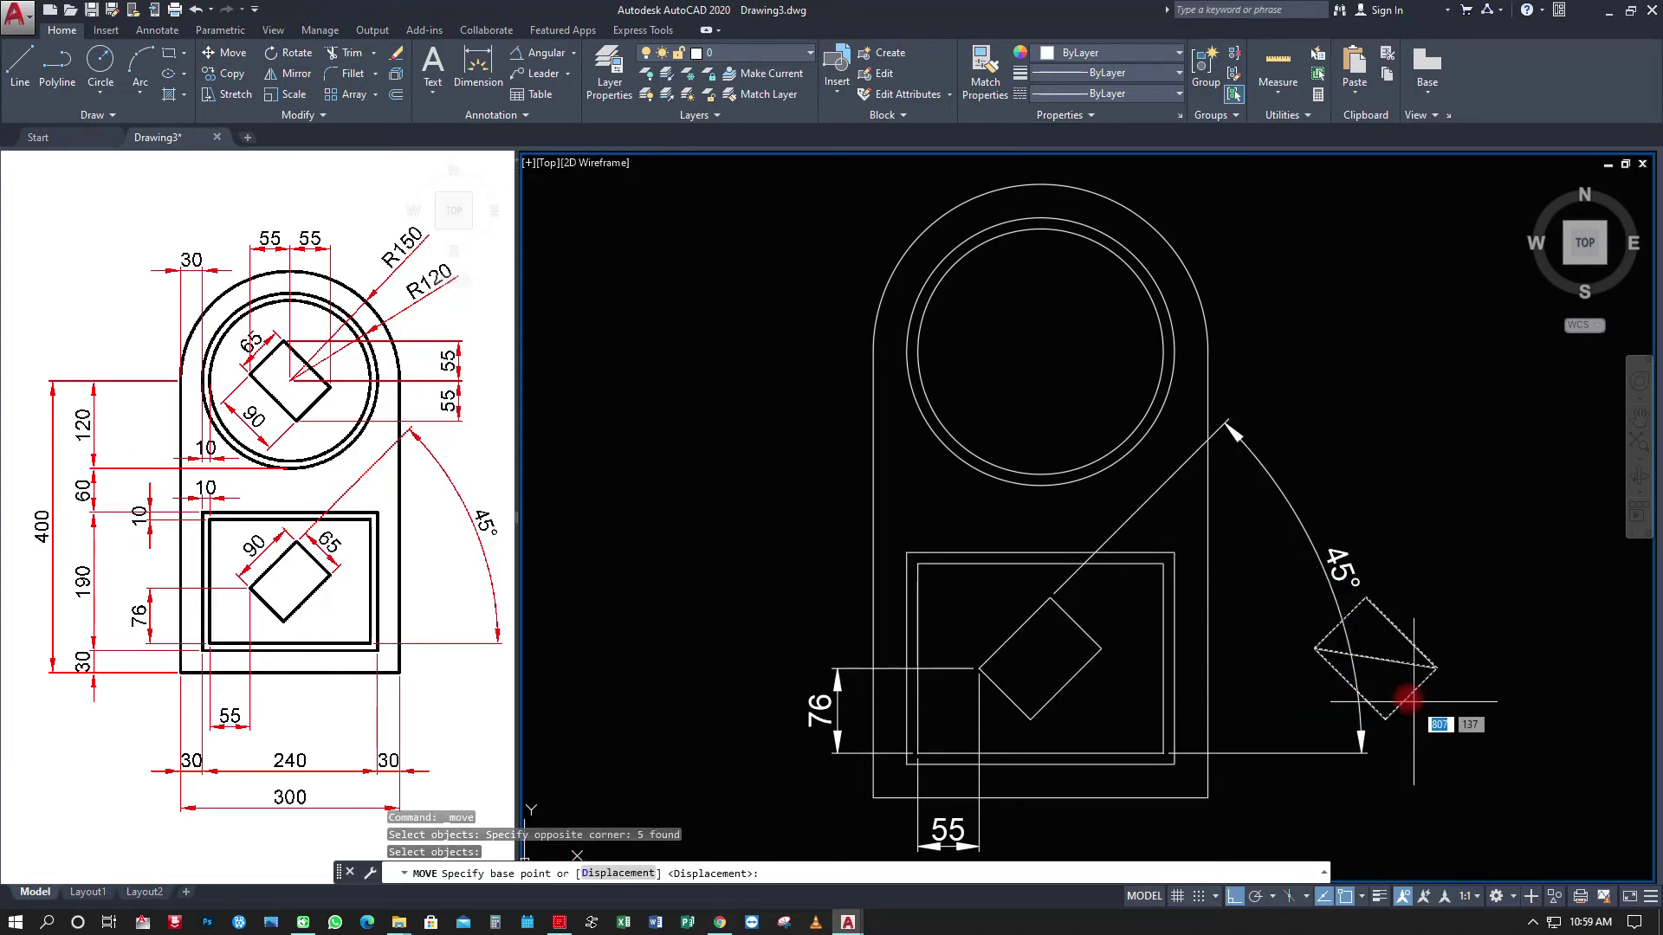
pyautogui.click(1375, 658)
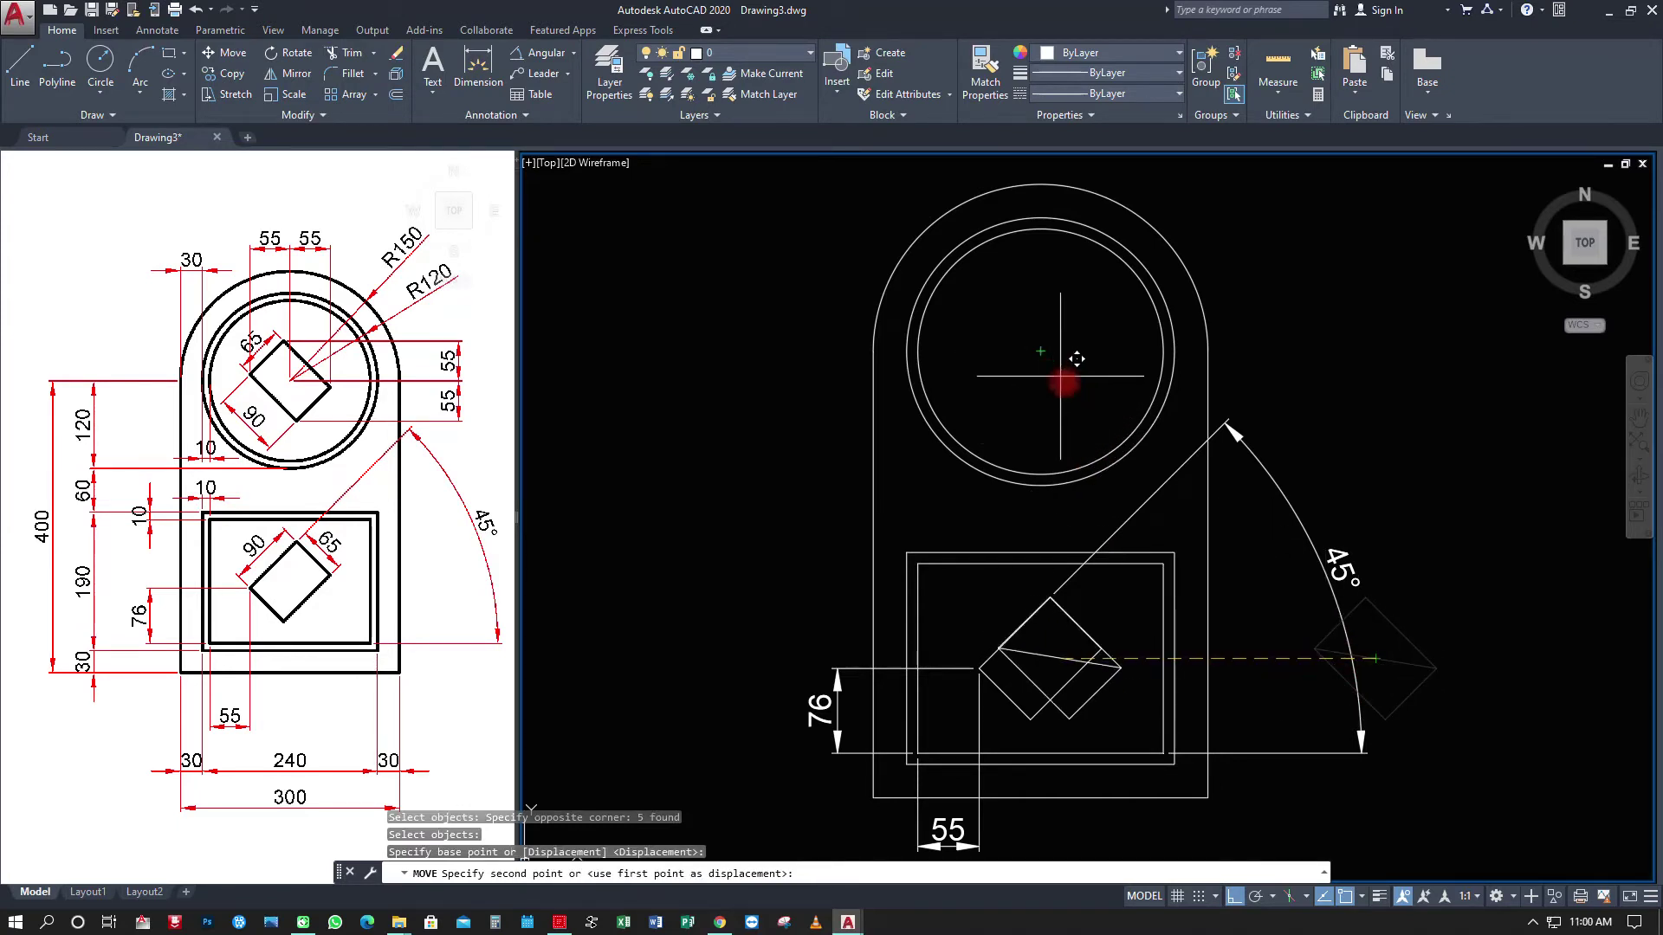
pyautogui.click(1040, 348)
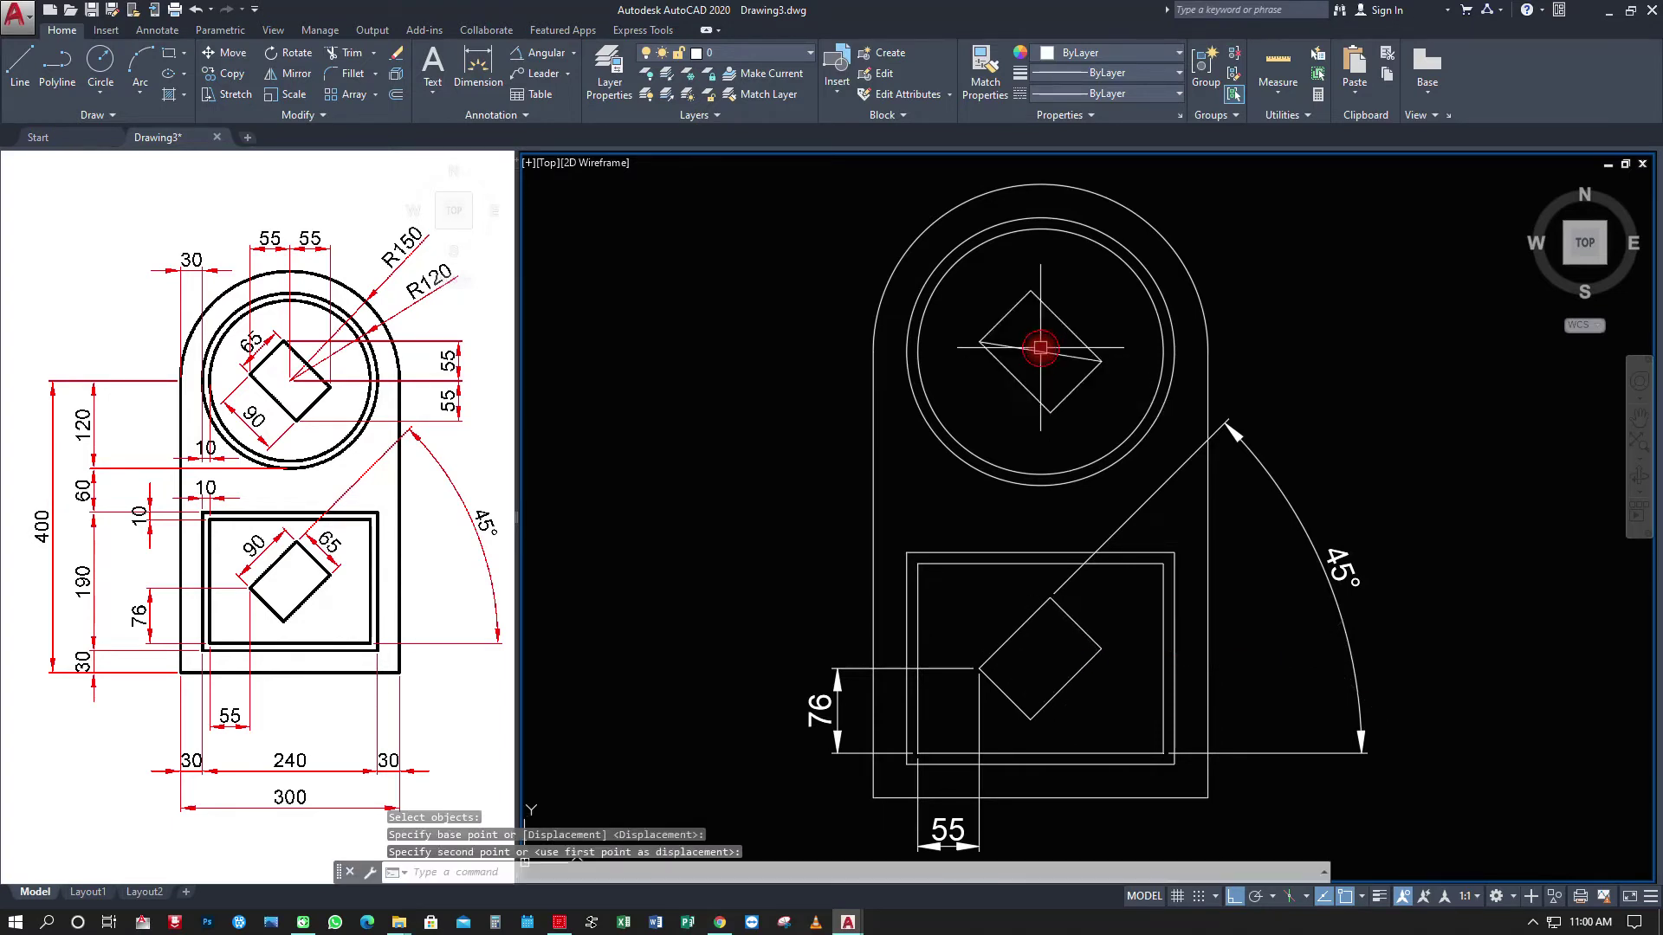
pyautogui.press('Escape')
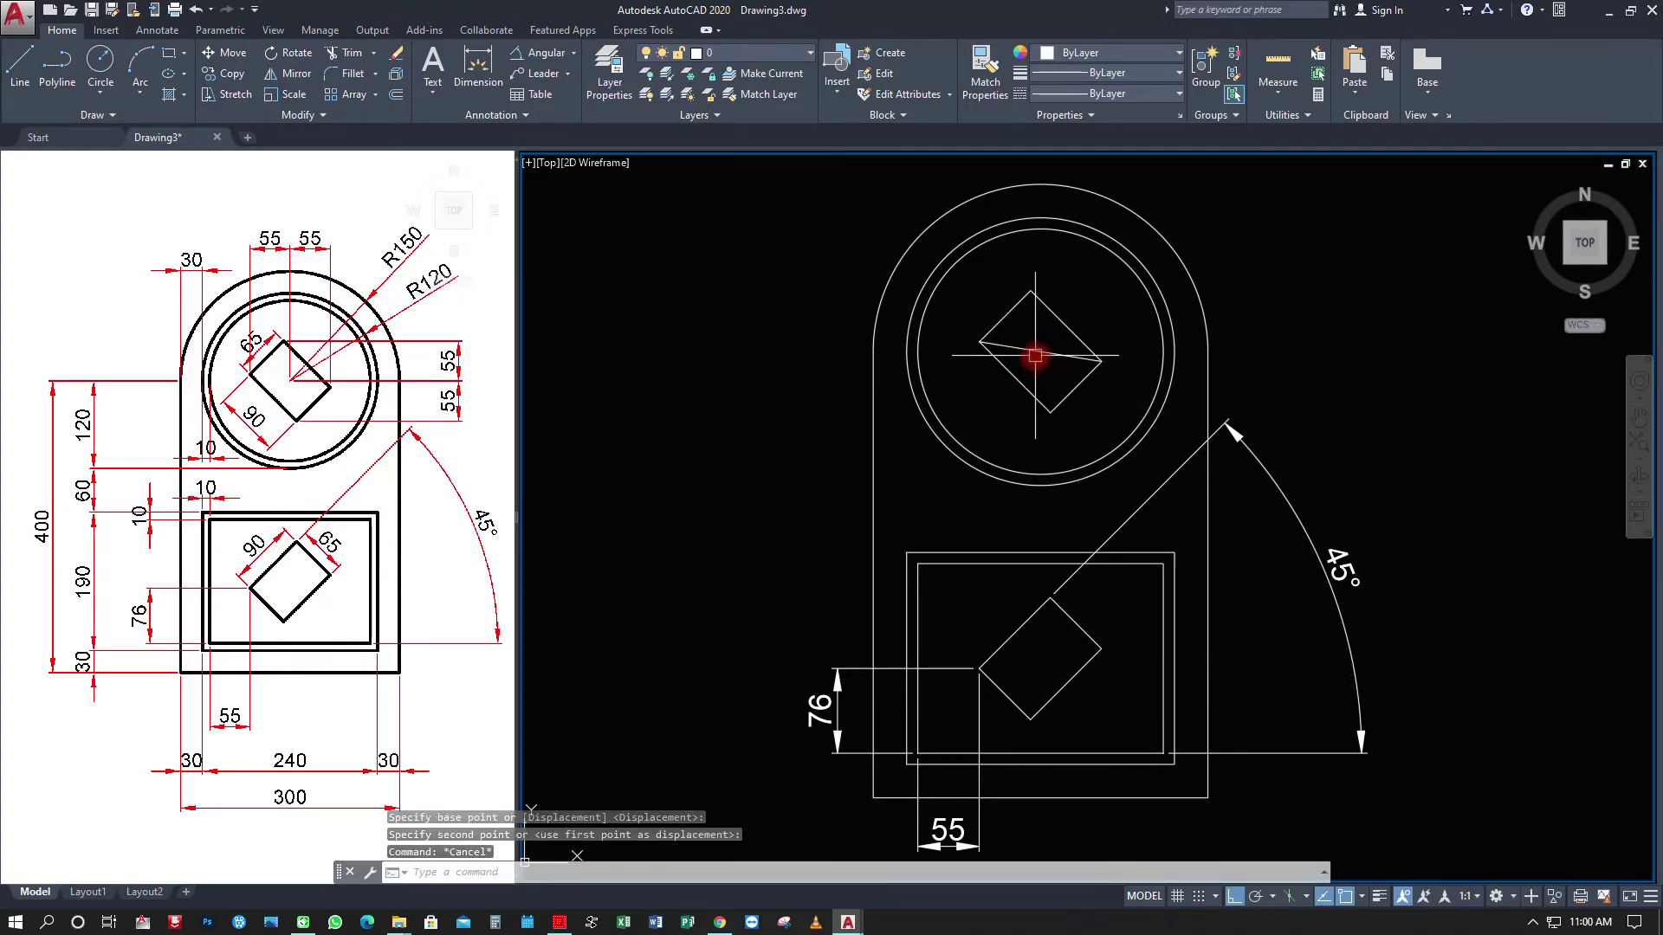
pyautogui.click(396, 54)
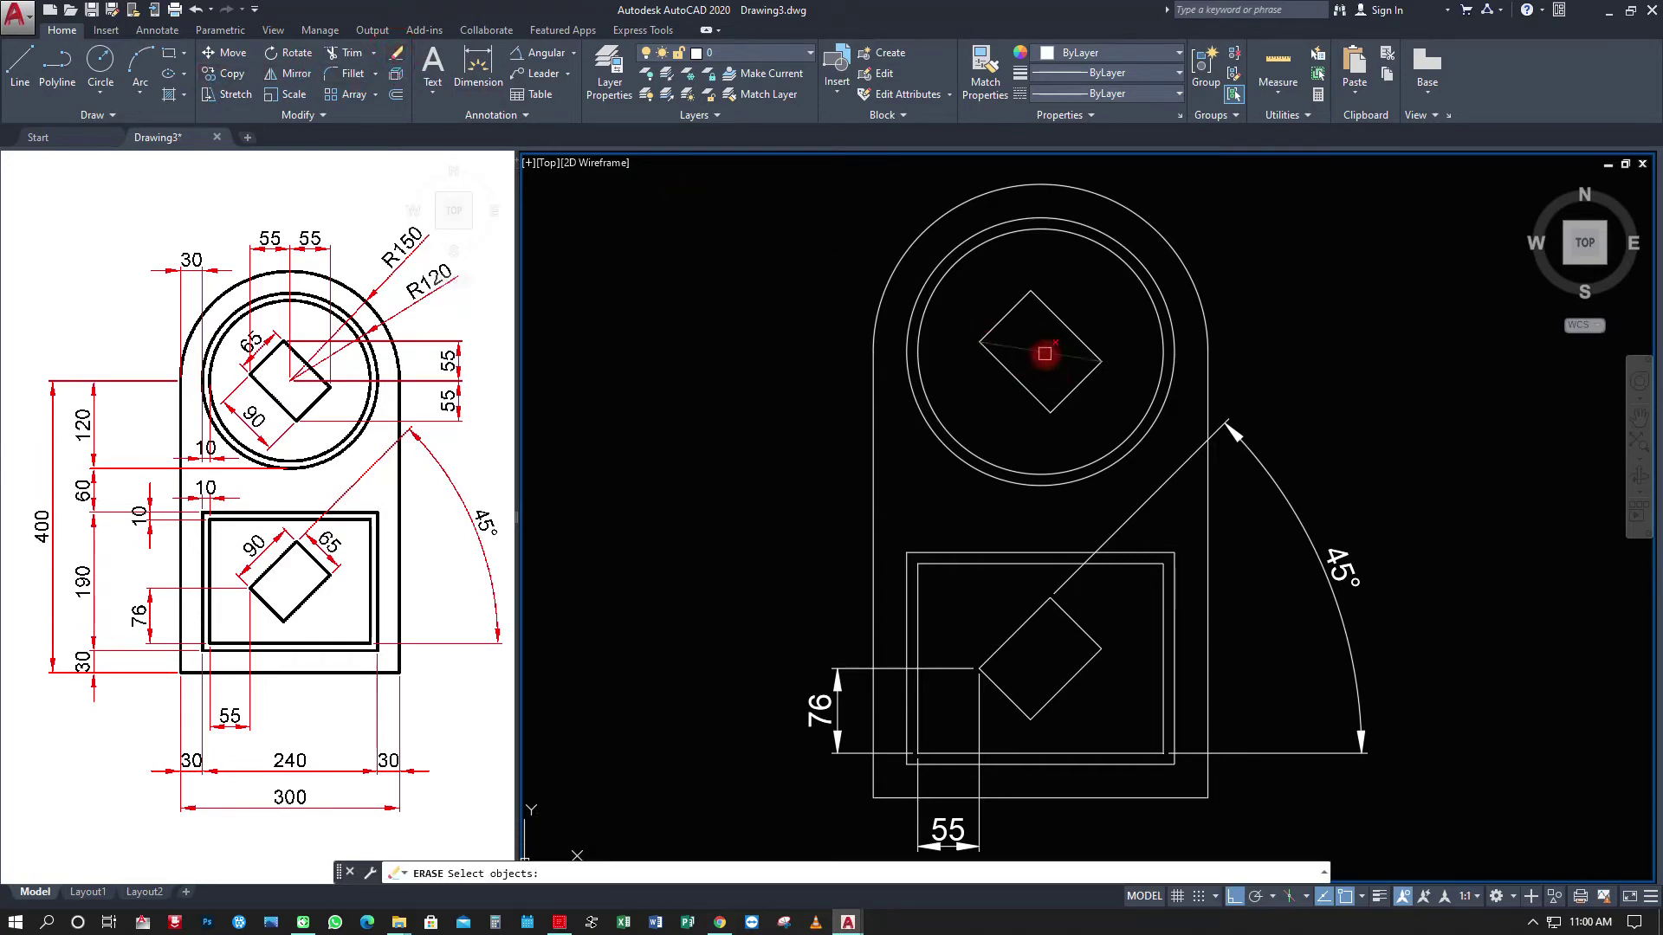
pyautogui.click(1045, 353)
# Erase the helper diagonal and add the left 30 dimension below the plate.
pyautogui.press('Return')
pyautogui.press('Escape')
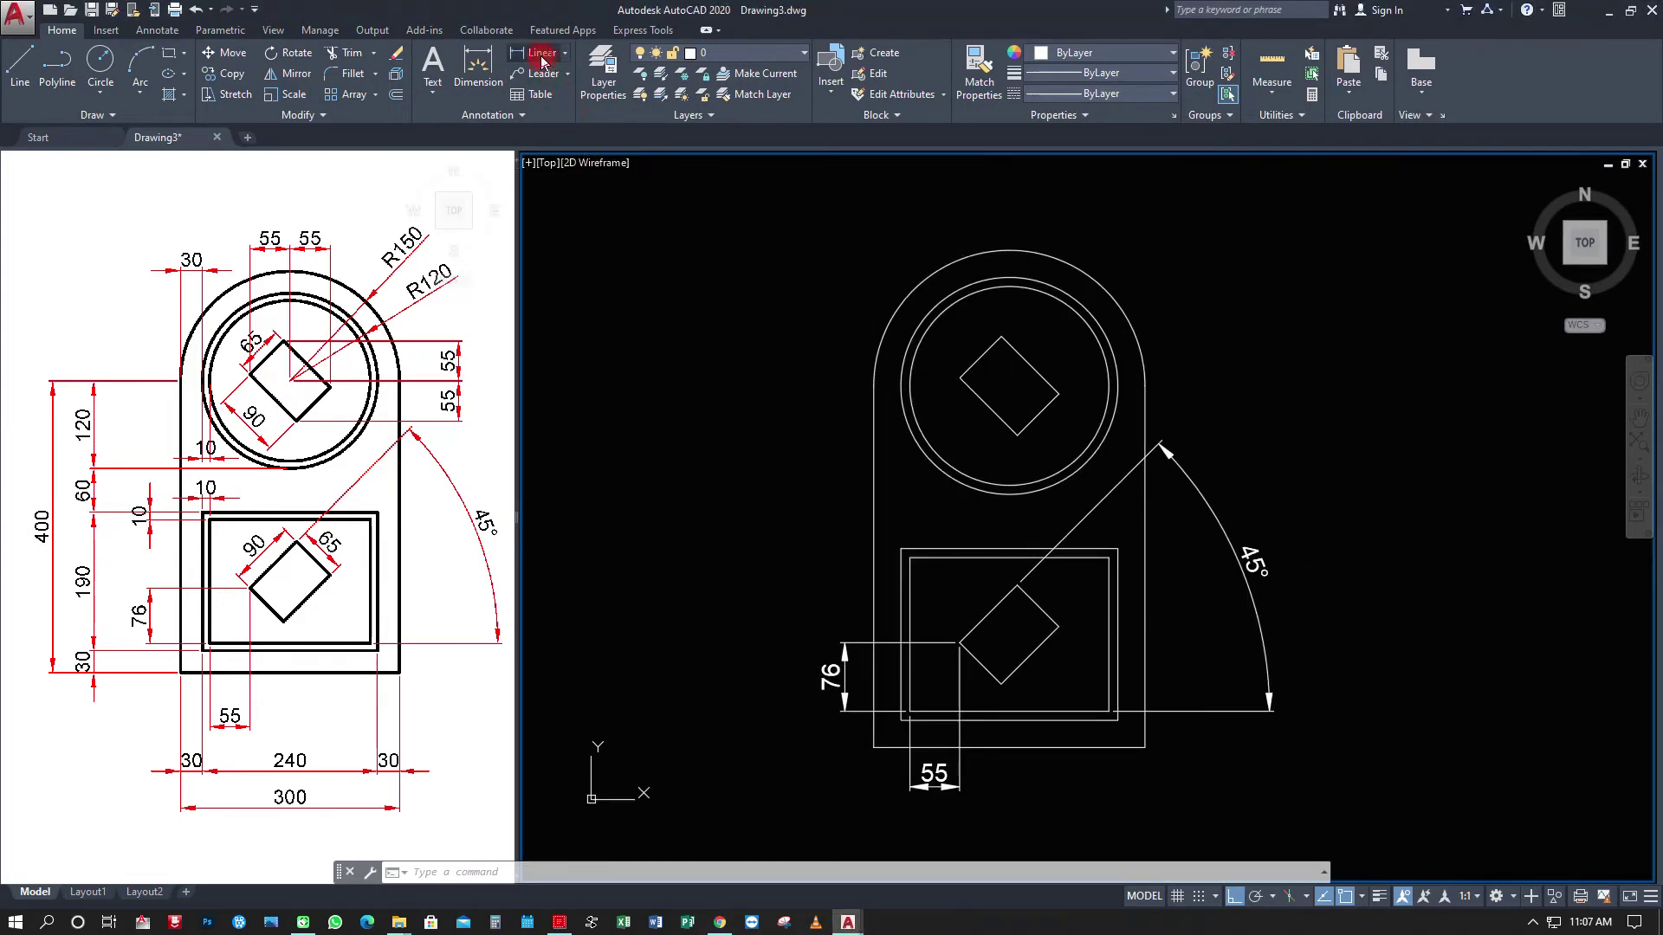
pyautogui.click(541, 53)
pyautogui.click(874, 747)
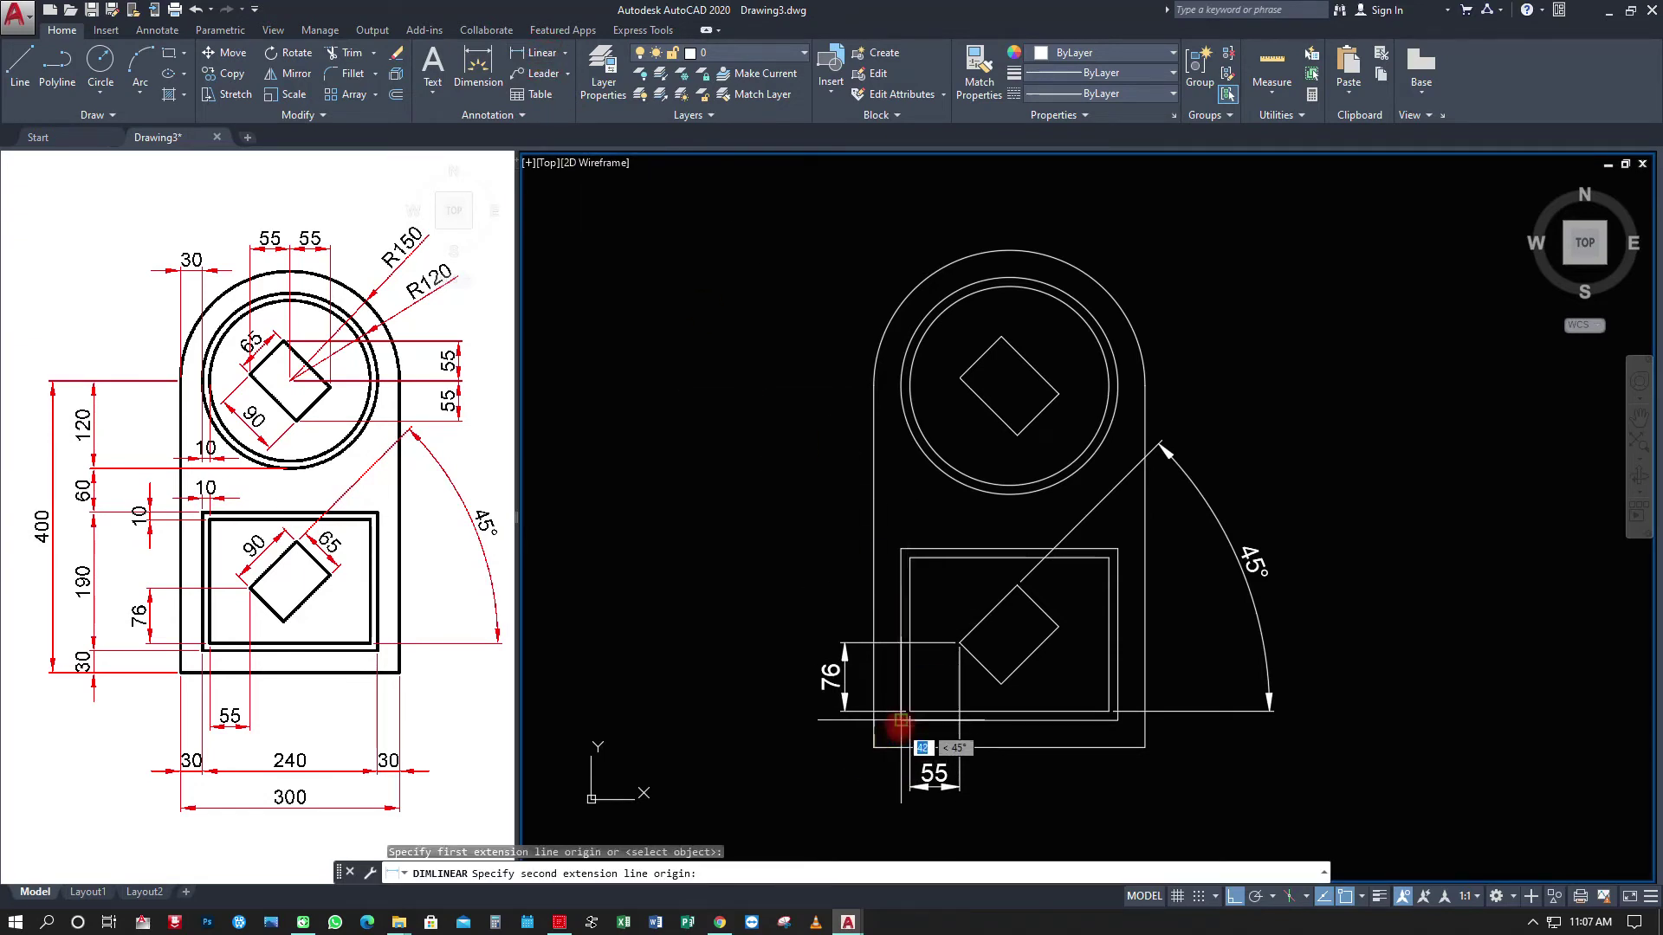
pyautogui.click(900, 720)
pyautogui.click(864, 832)
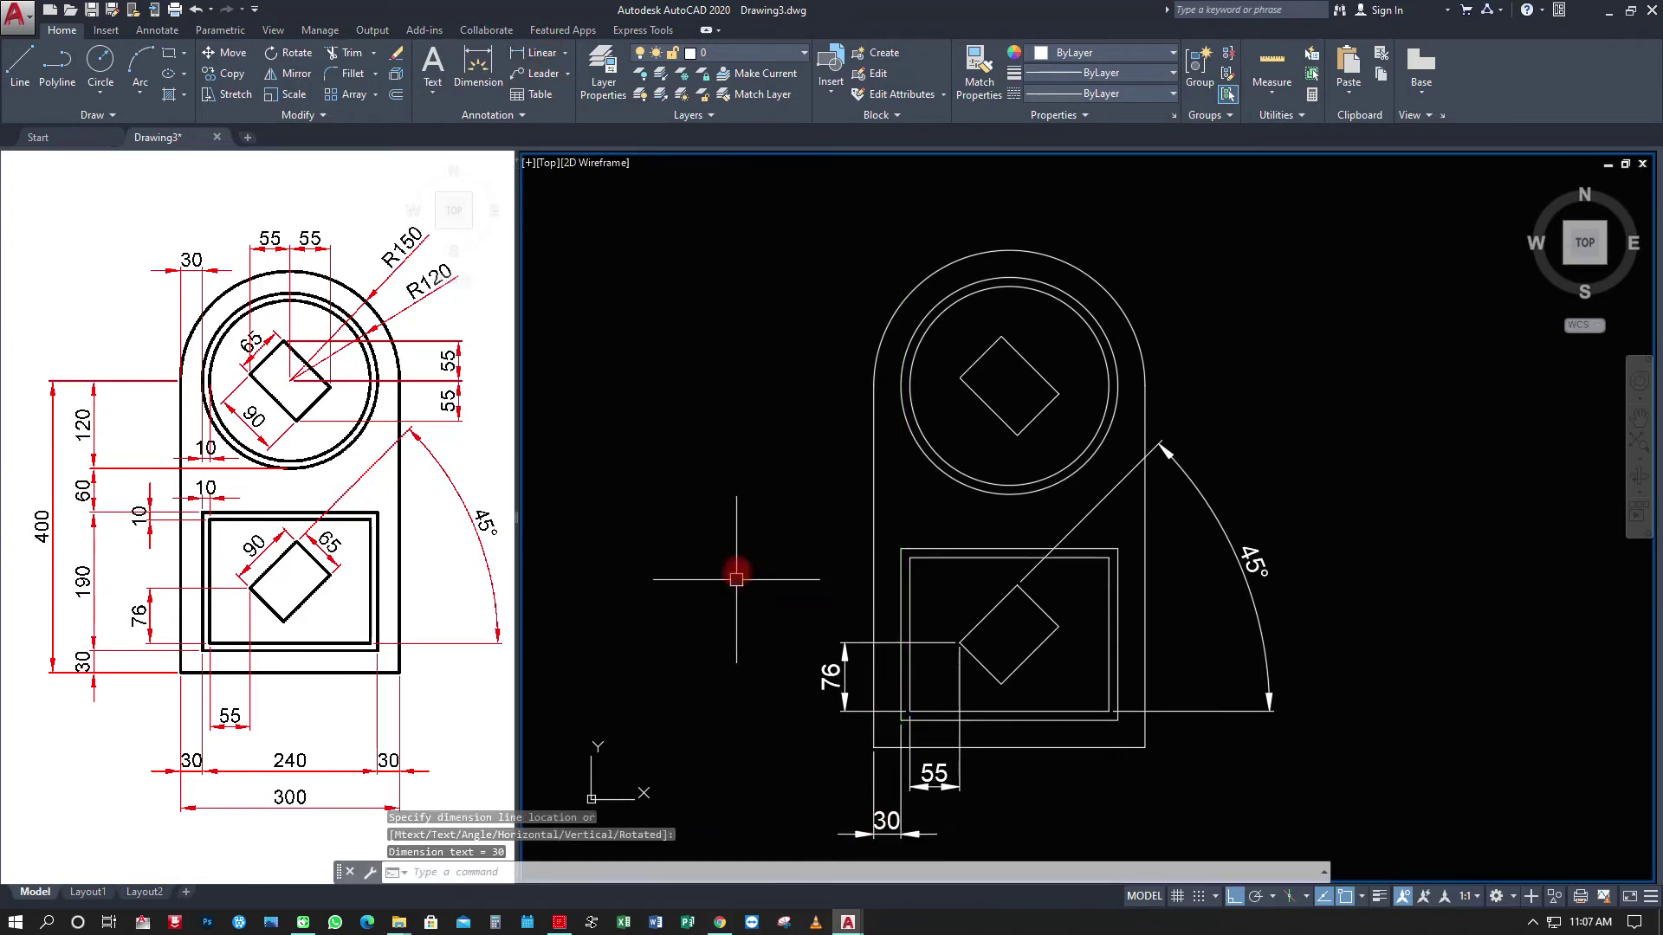
# Add the 240 and right-hand 30 dimensions in line with the first 30.
pyautogui.press('Return')
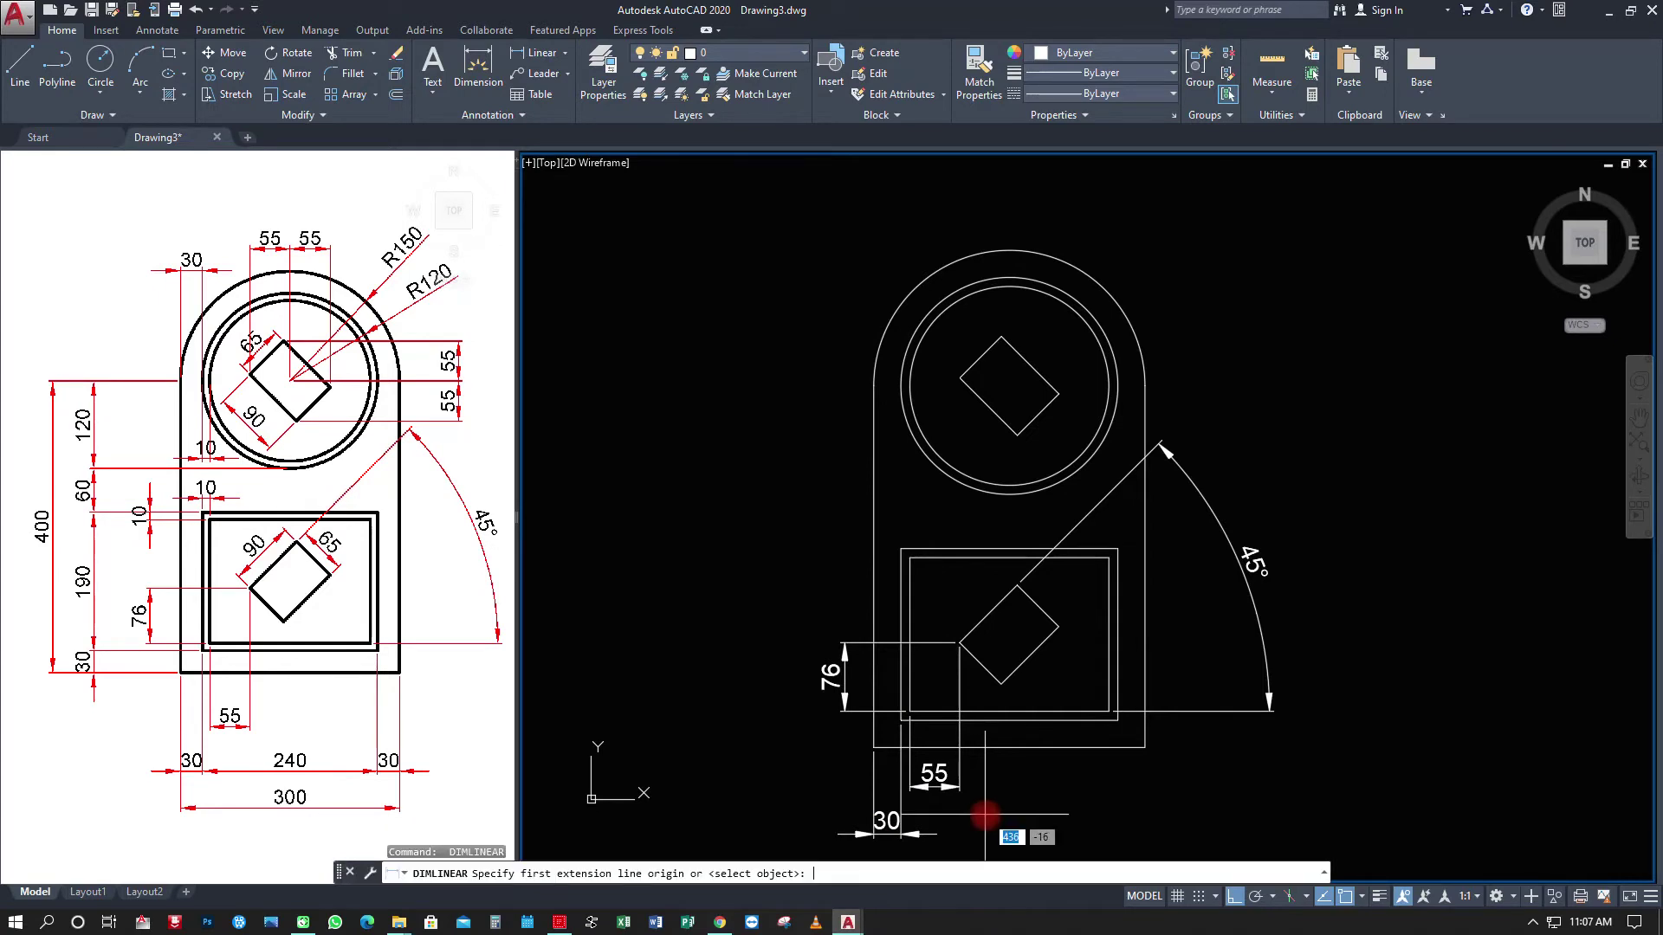
pyautogui.click(900, 720)
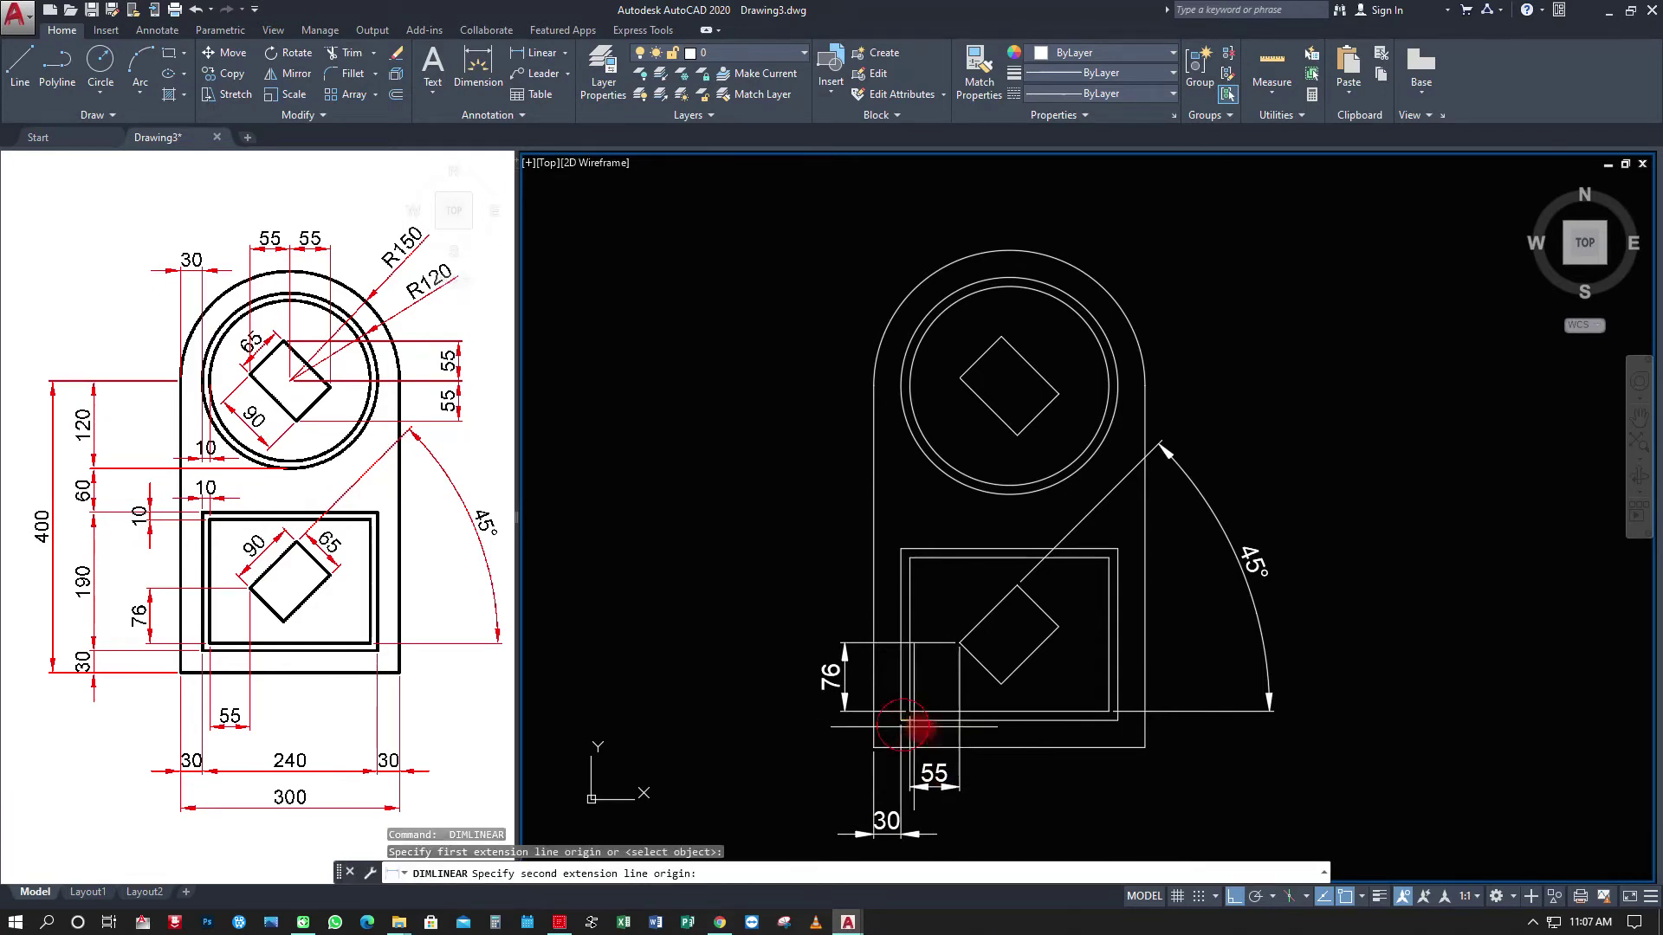
pyautogui.click(1117, 719)
pyautogui.click(972, 831)
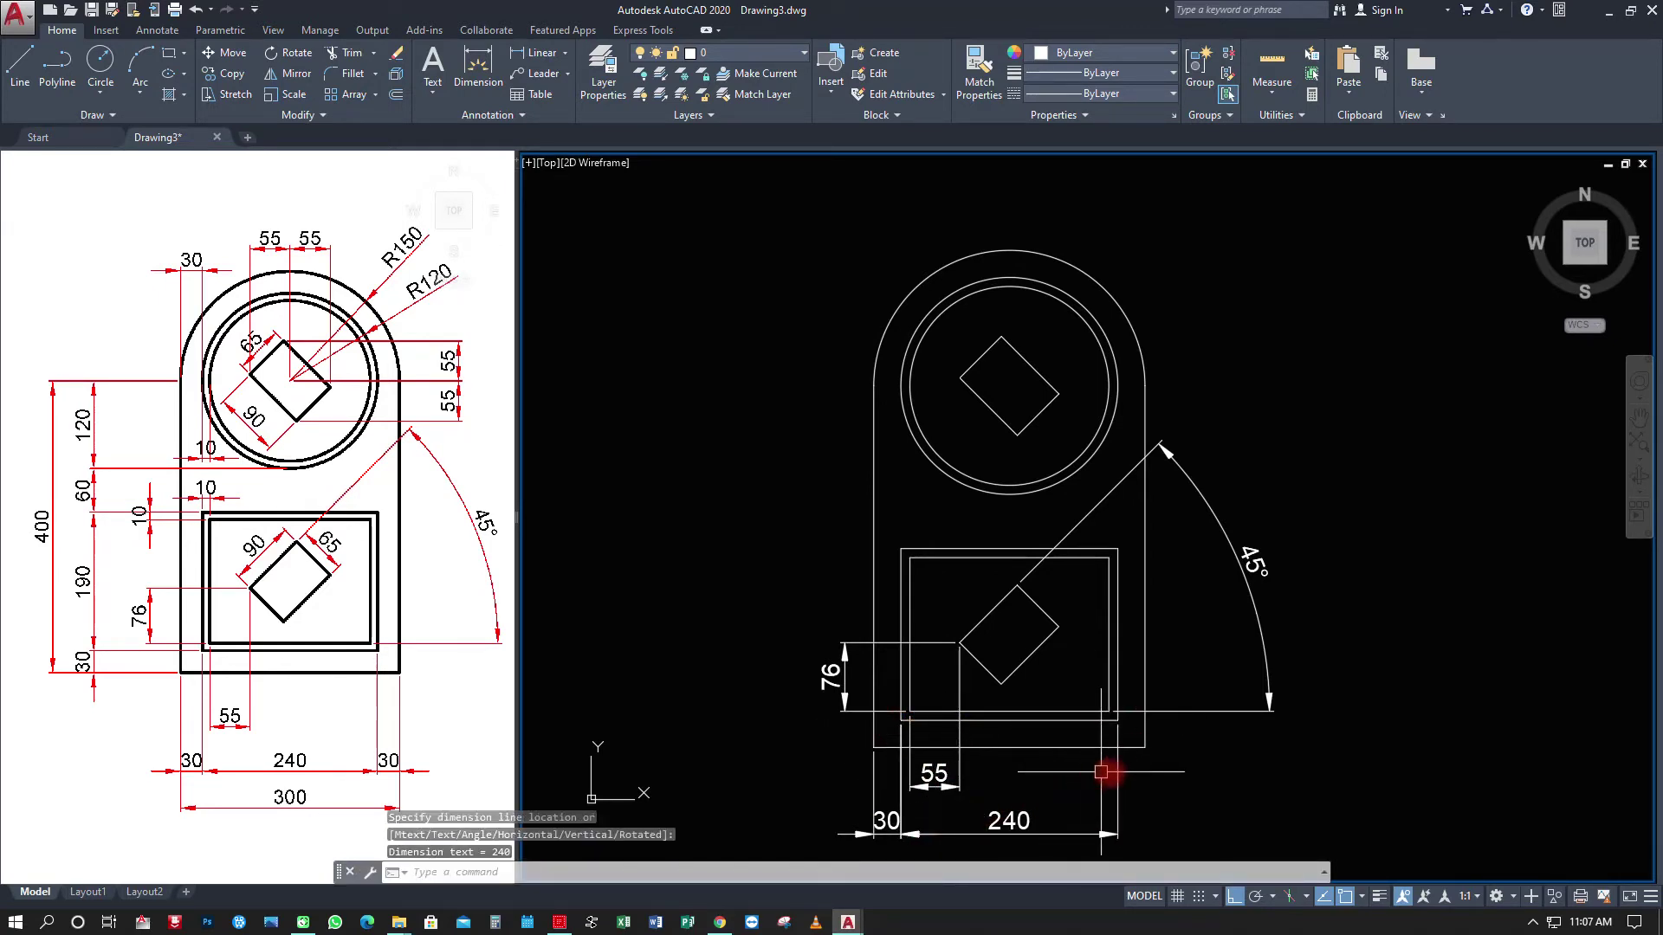
pyautogui.press('Return')
pyautogui.click(1118, 721)
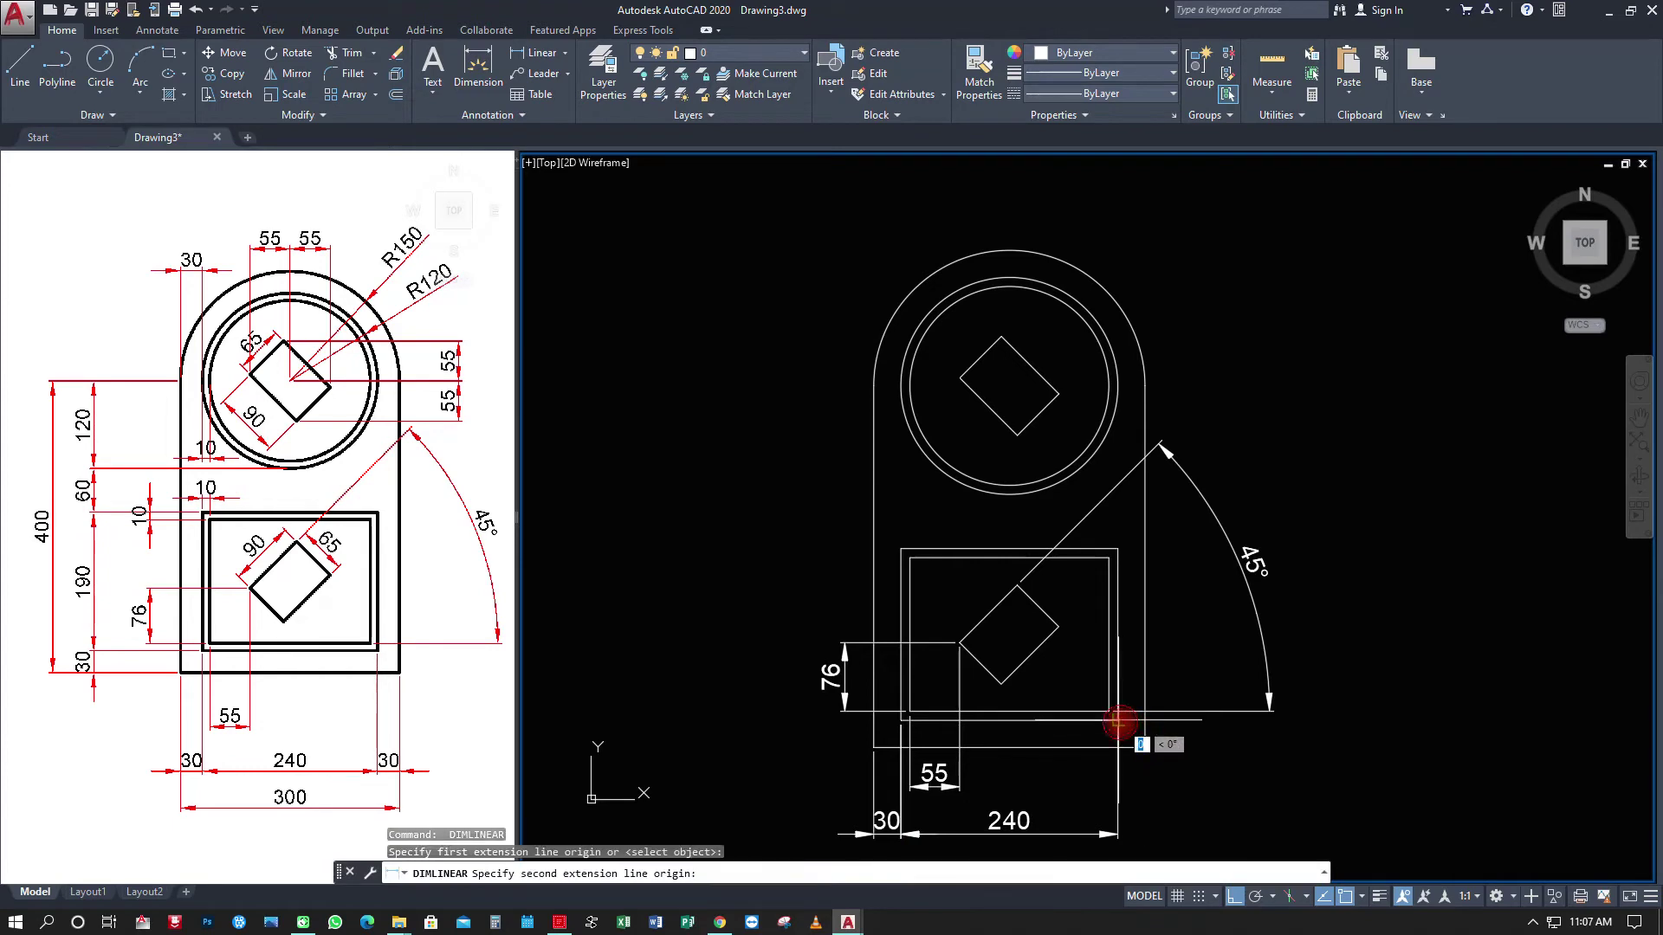
pyautogui.click(1145, 747)
pyautogui.click(1072, 818)
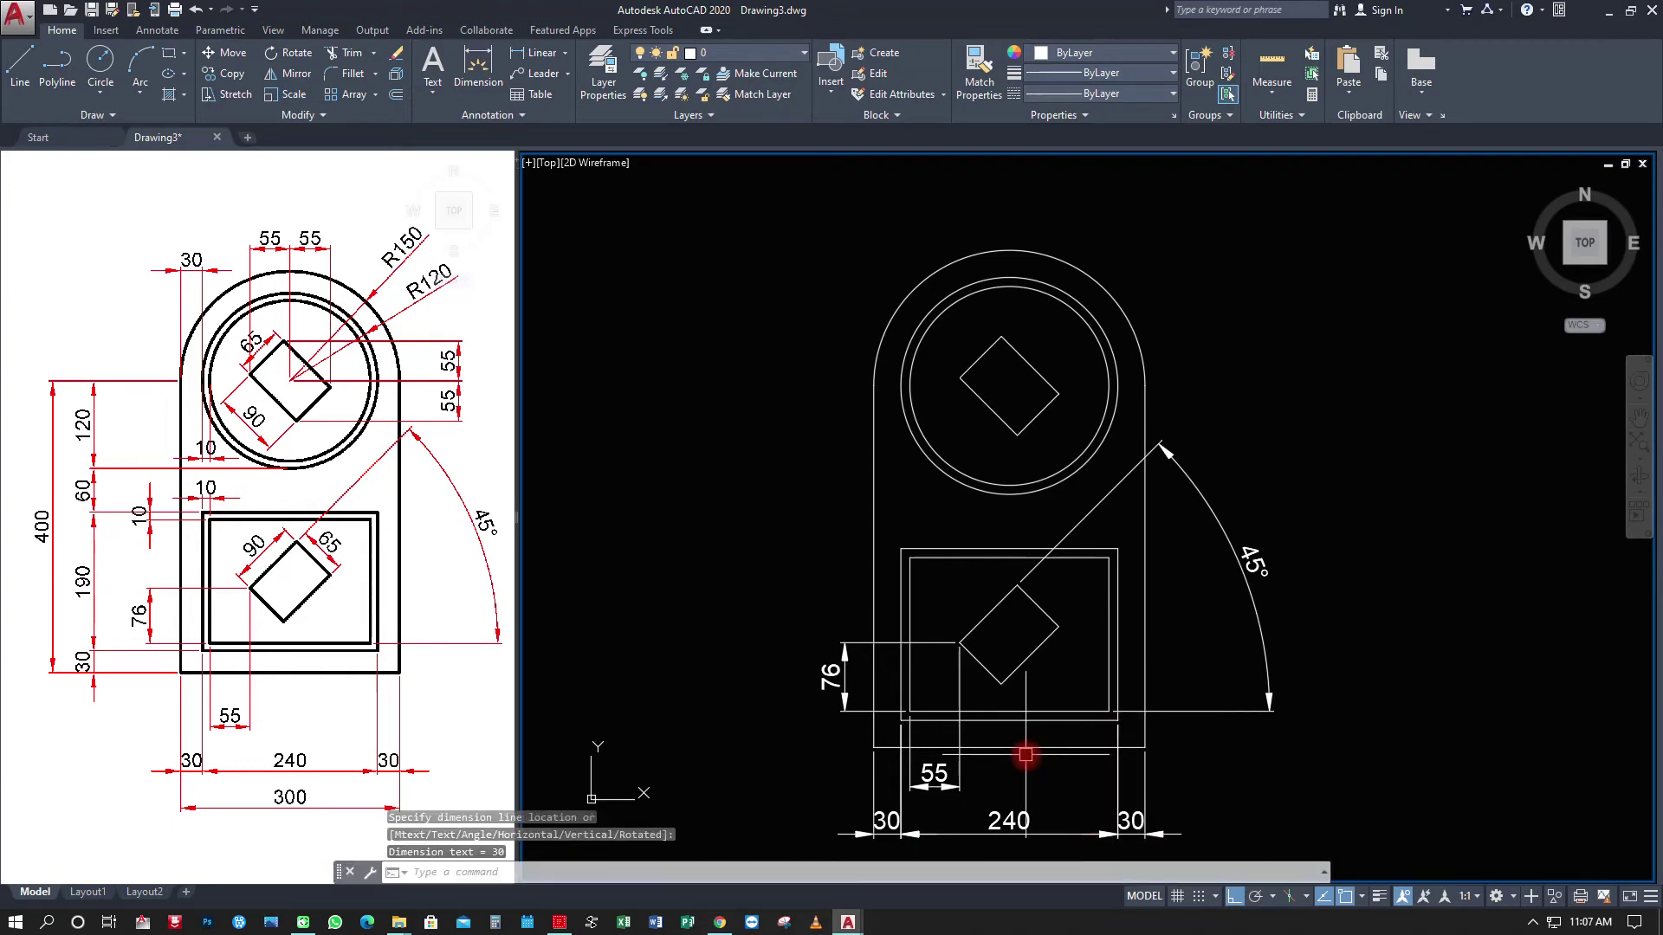
pyautogui.moveTo(1020, 769); pyautogui.dragTo(1018, 705, button='middle')
# Dimension the plate's full 300 base width below the 240 row.
pyautogui.press('Return')
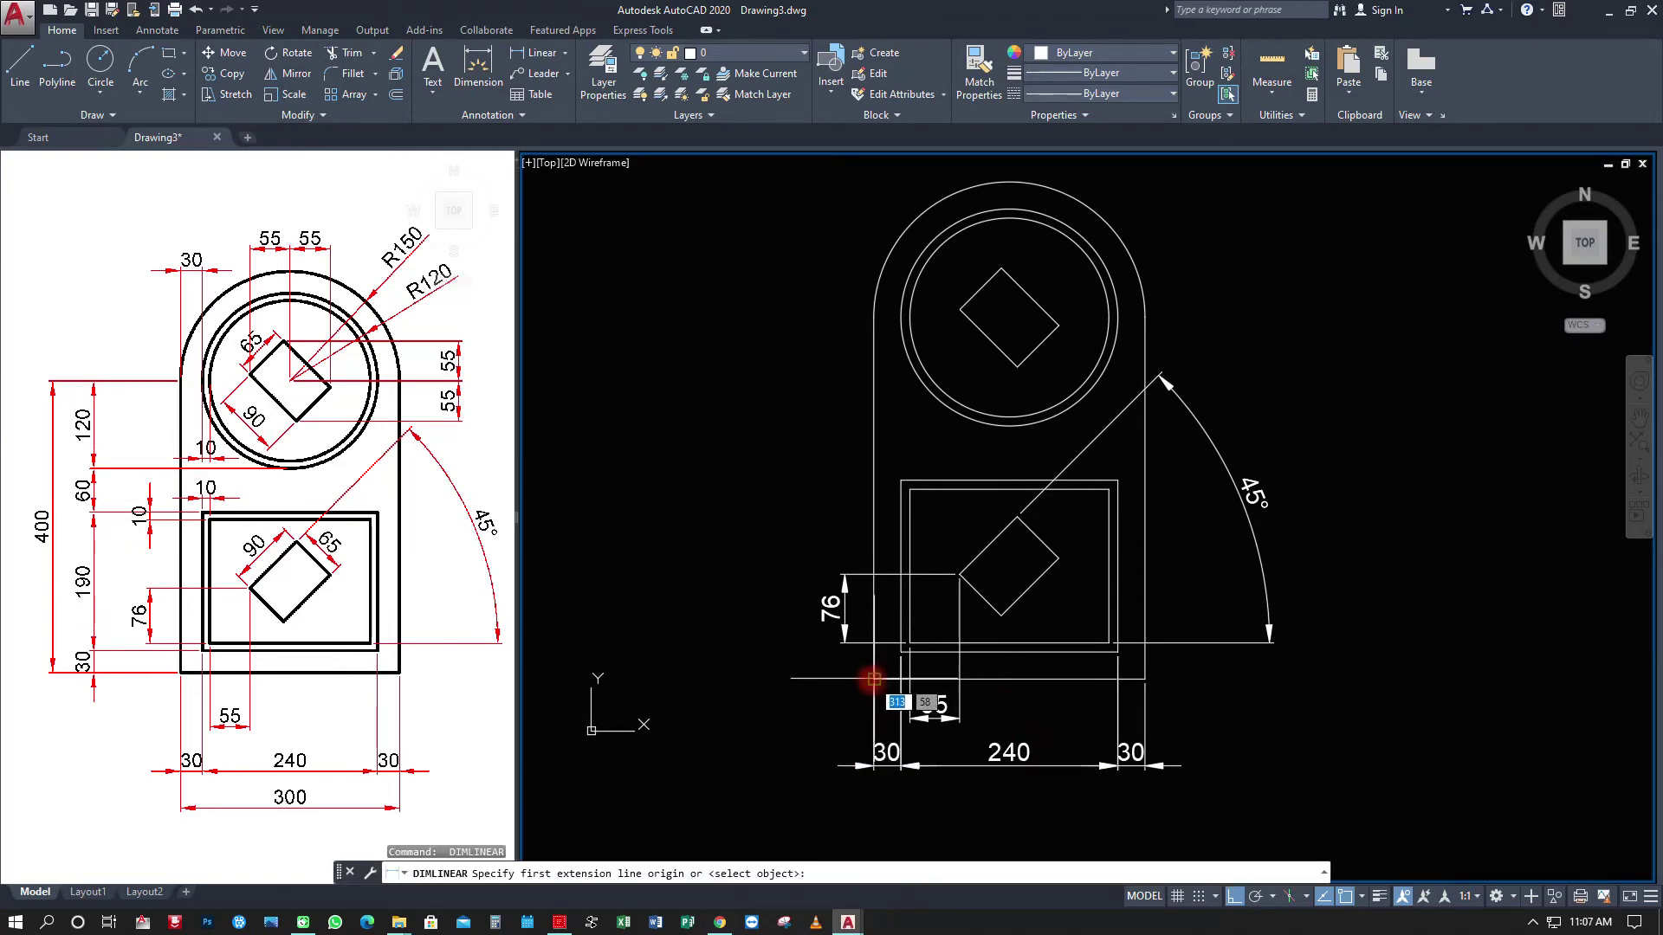
pyautogui.click(873, 678)
pyautogui.click(1144, 679)
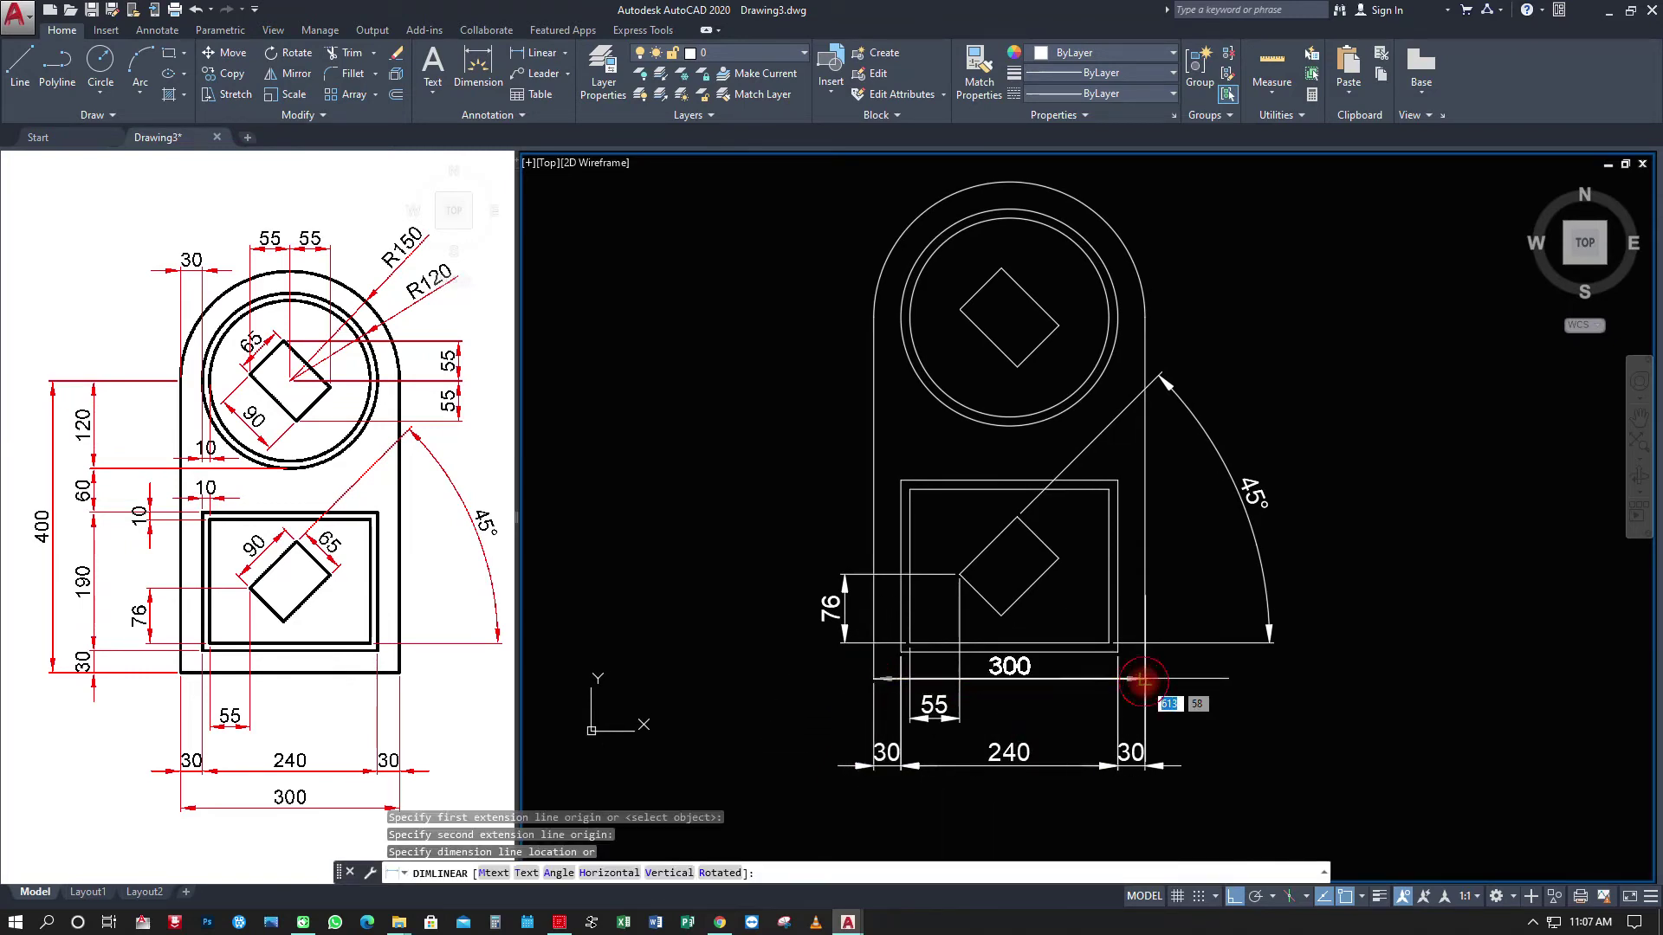
pyautogui.click(1186, 805)
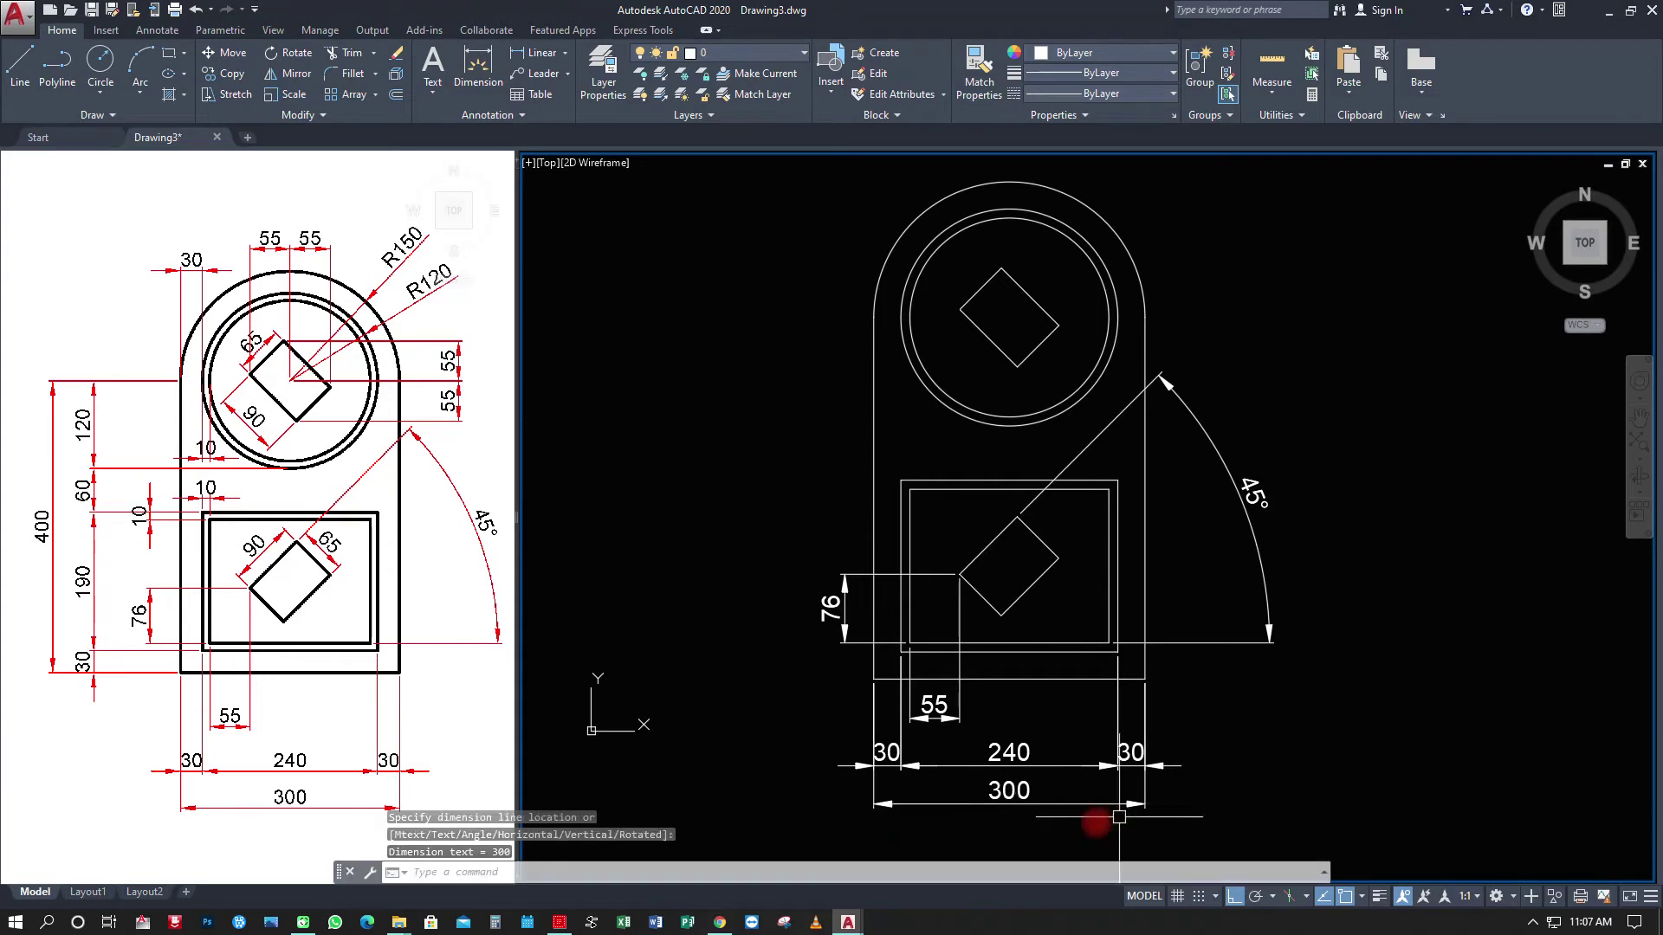
# Dimension the plate's left side vertically with 30, 190 and 180.
pyautogui.click(537, 57)
pyautogui.click(875, 680)
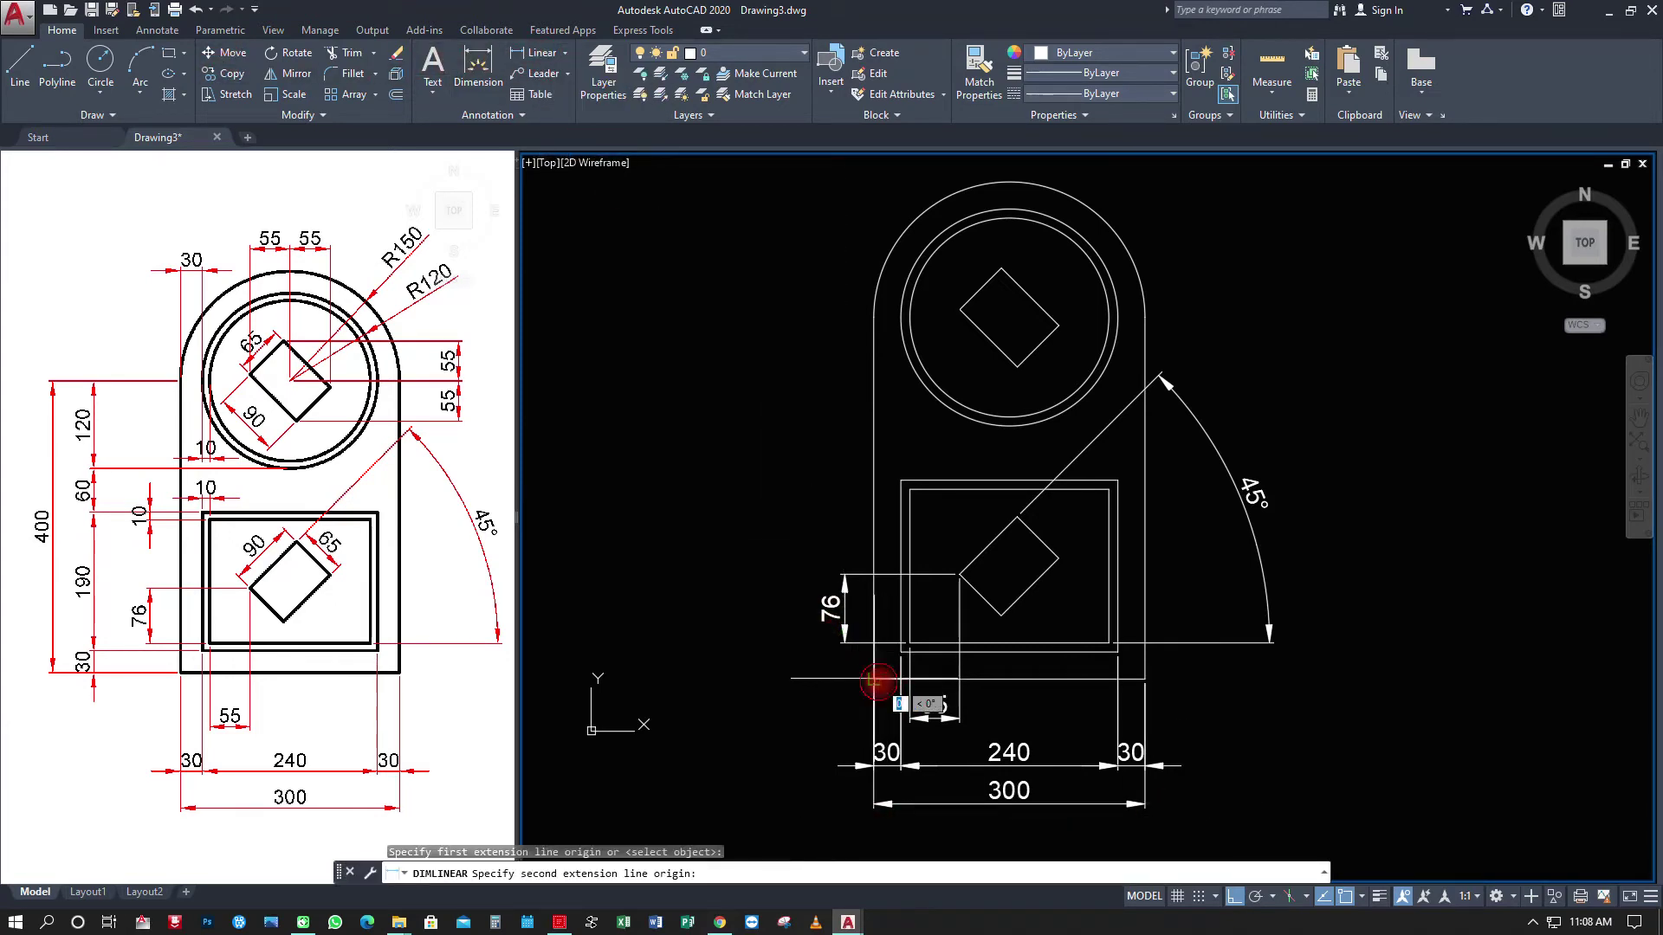
pyautogui.click(900, 651)
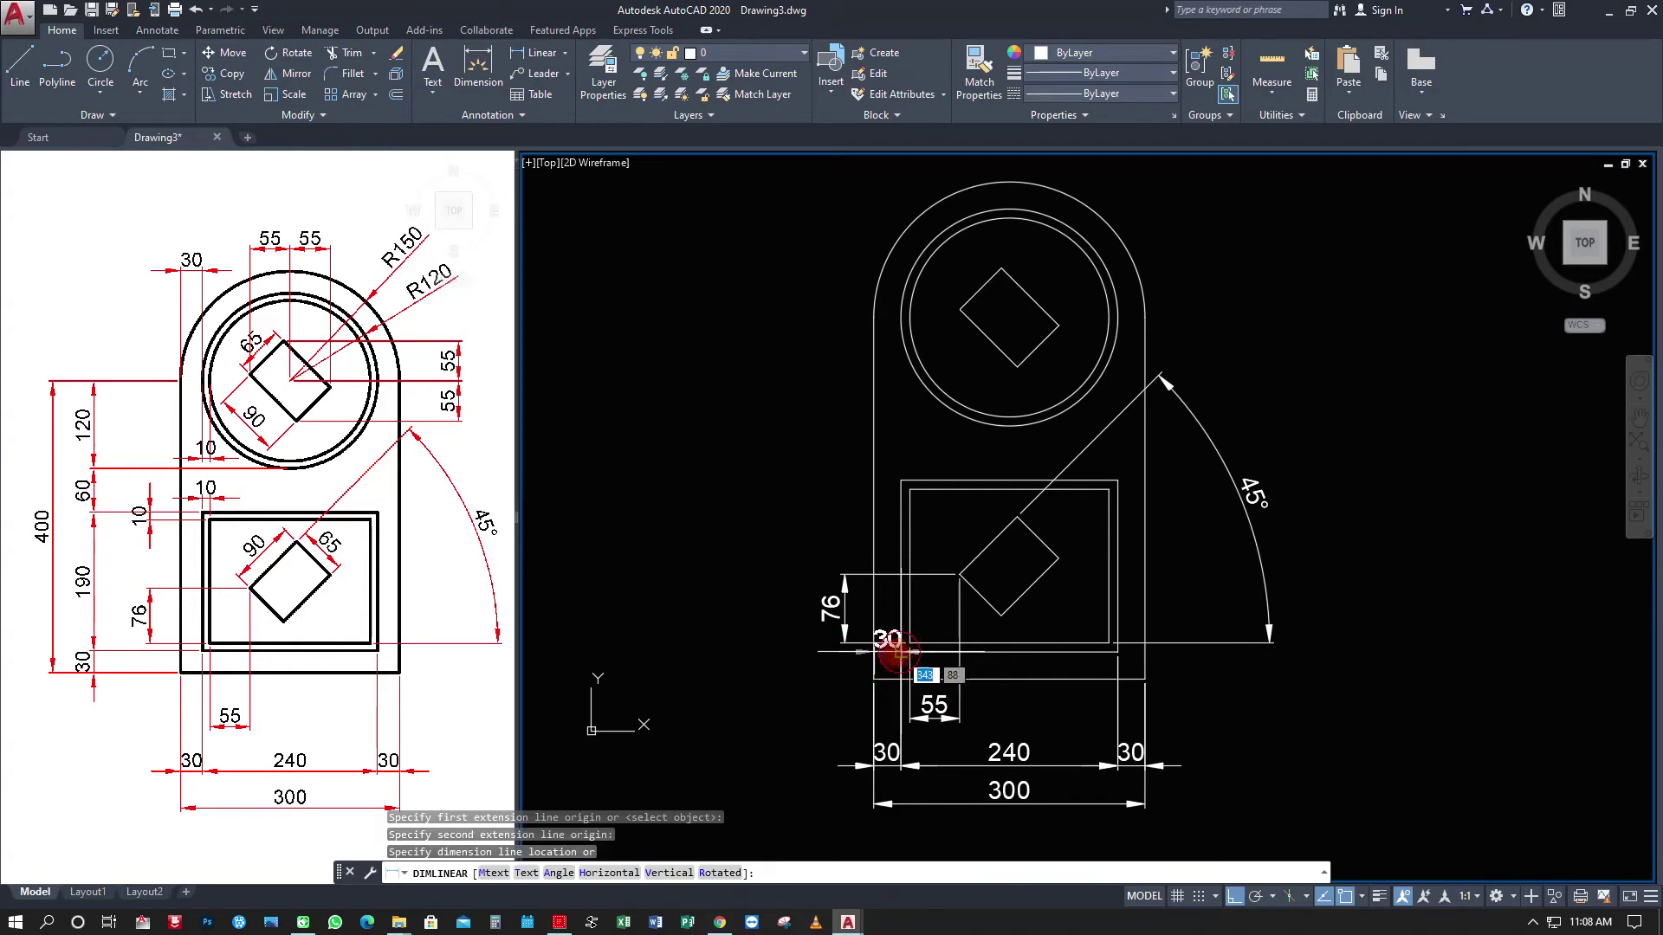
pyautogui.click(795, 674)
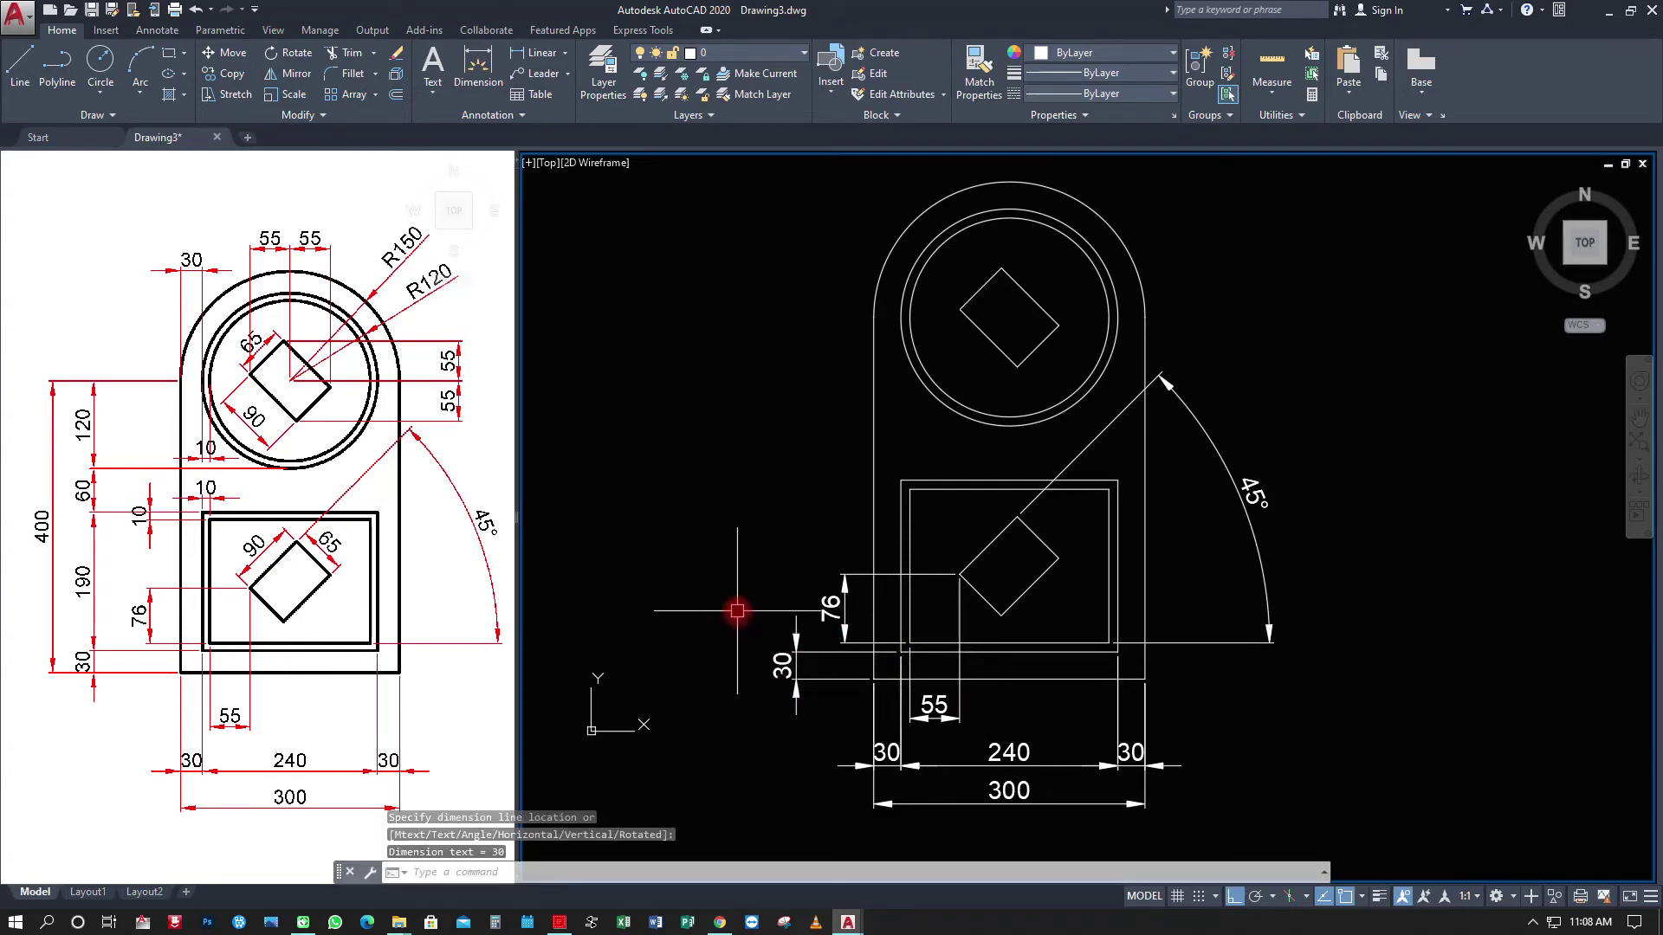
pyautogui.press('Return')
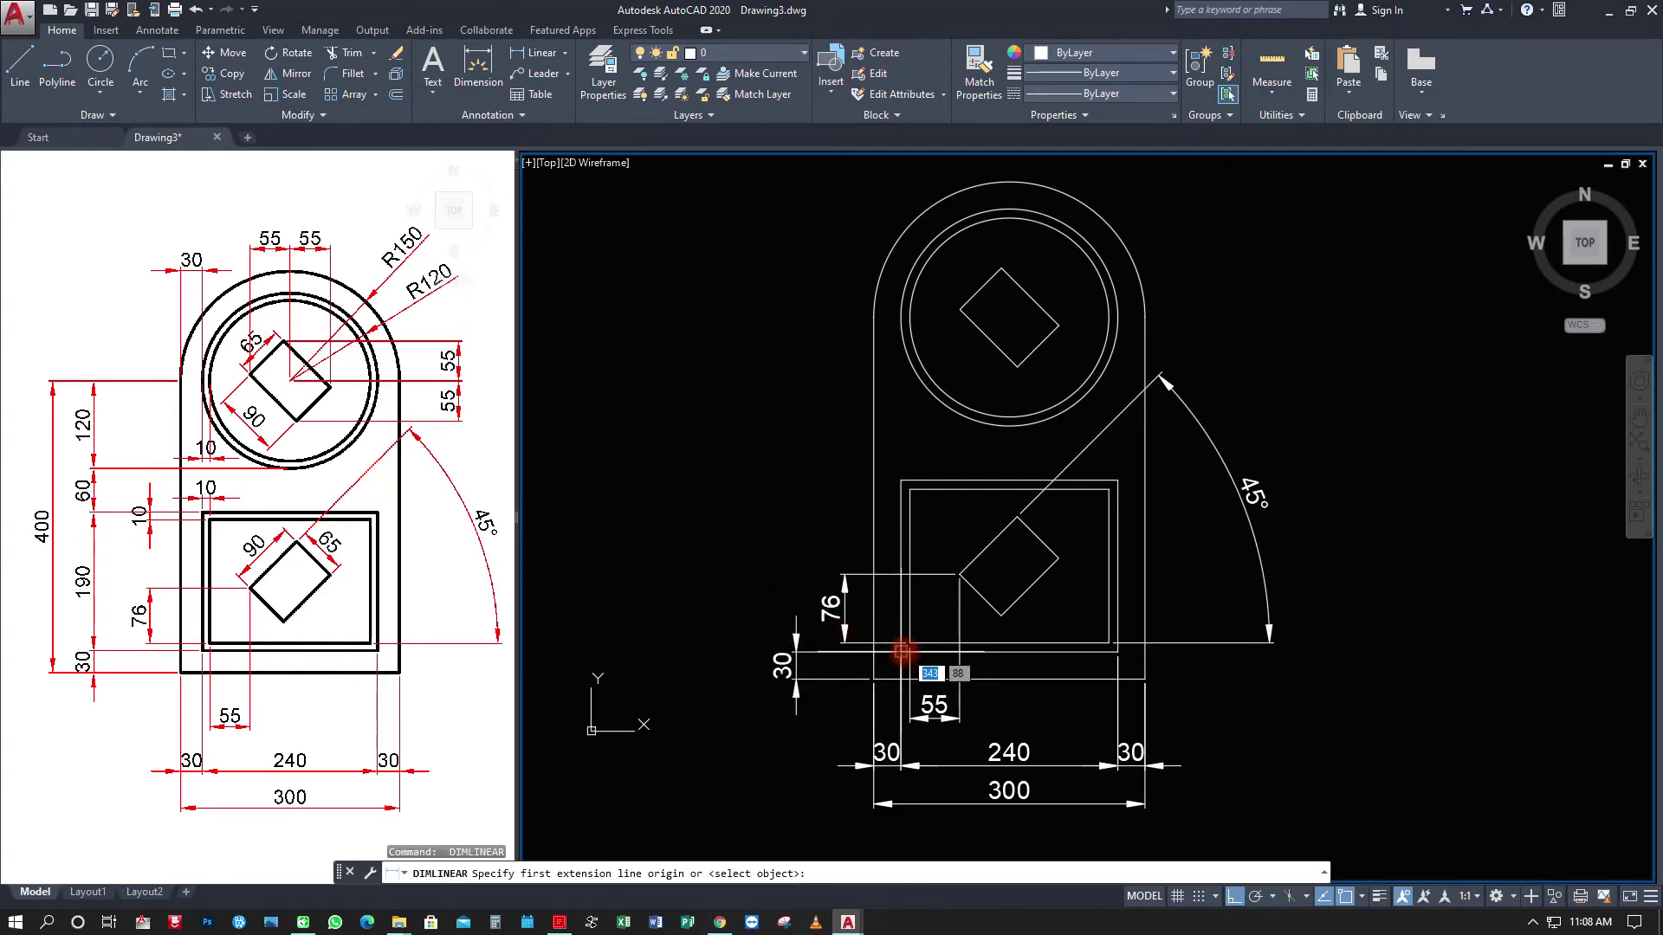
pyautogui.click(901, 651)
pyautogui.click(900, 480)
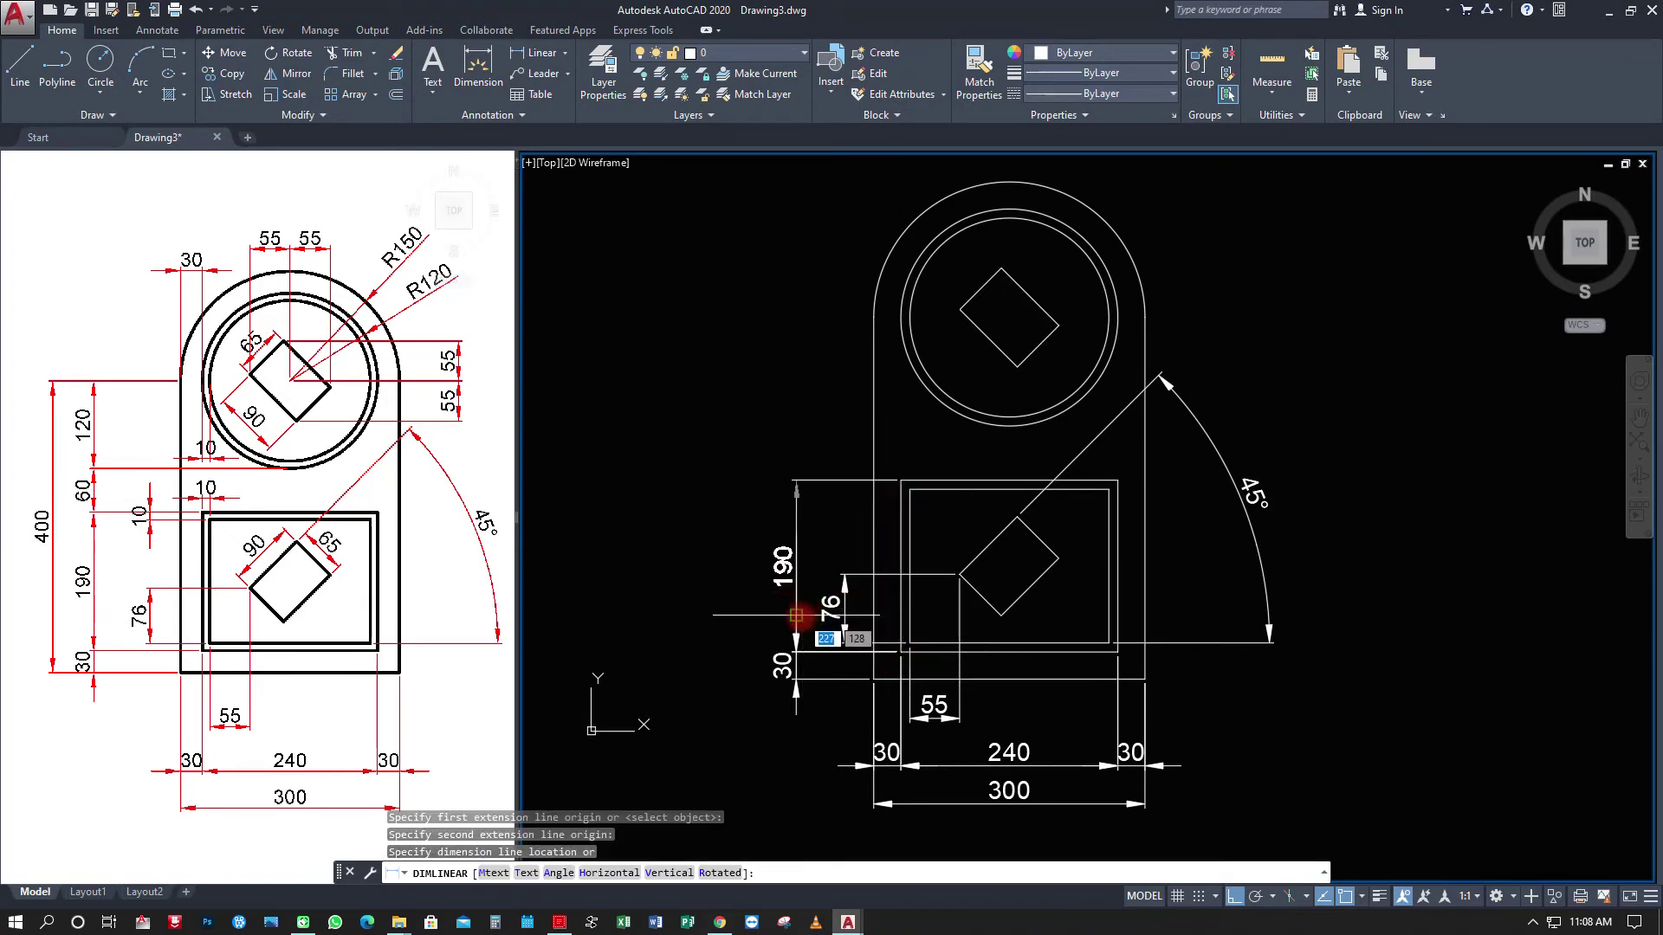
pyautogui.click(795, 563)
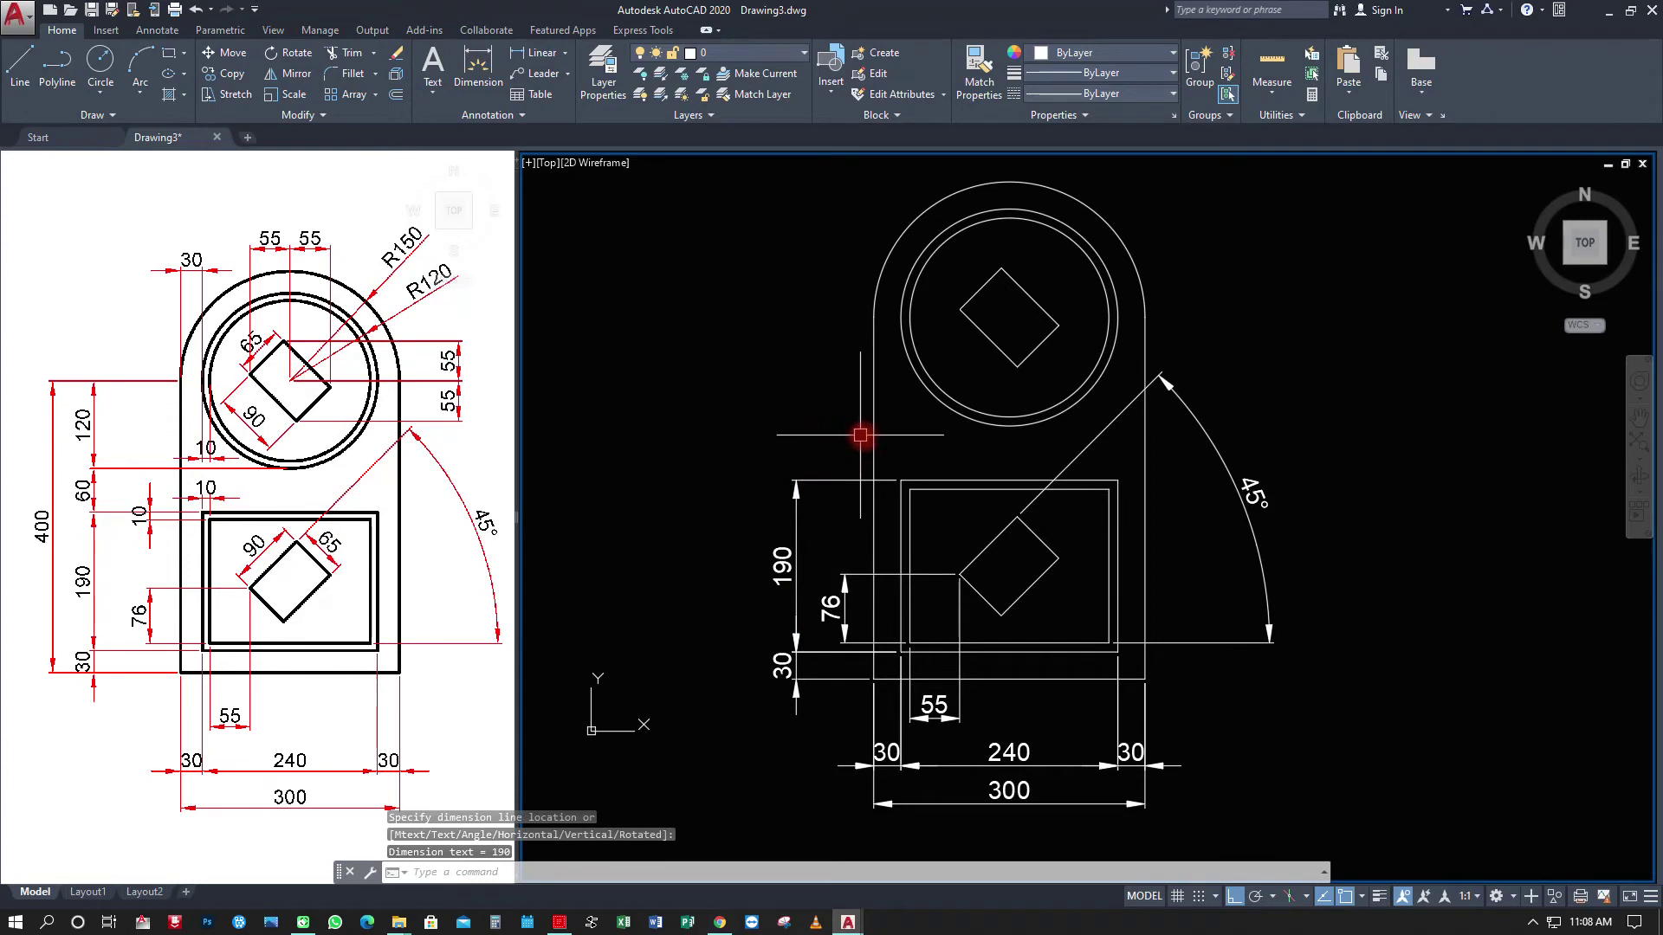
pyautogui.press('space')
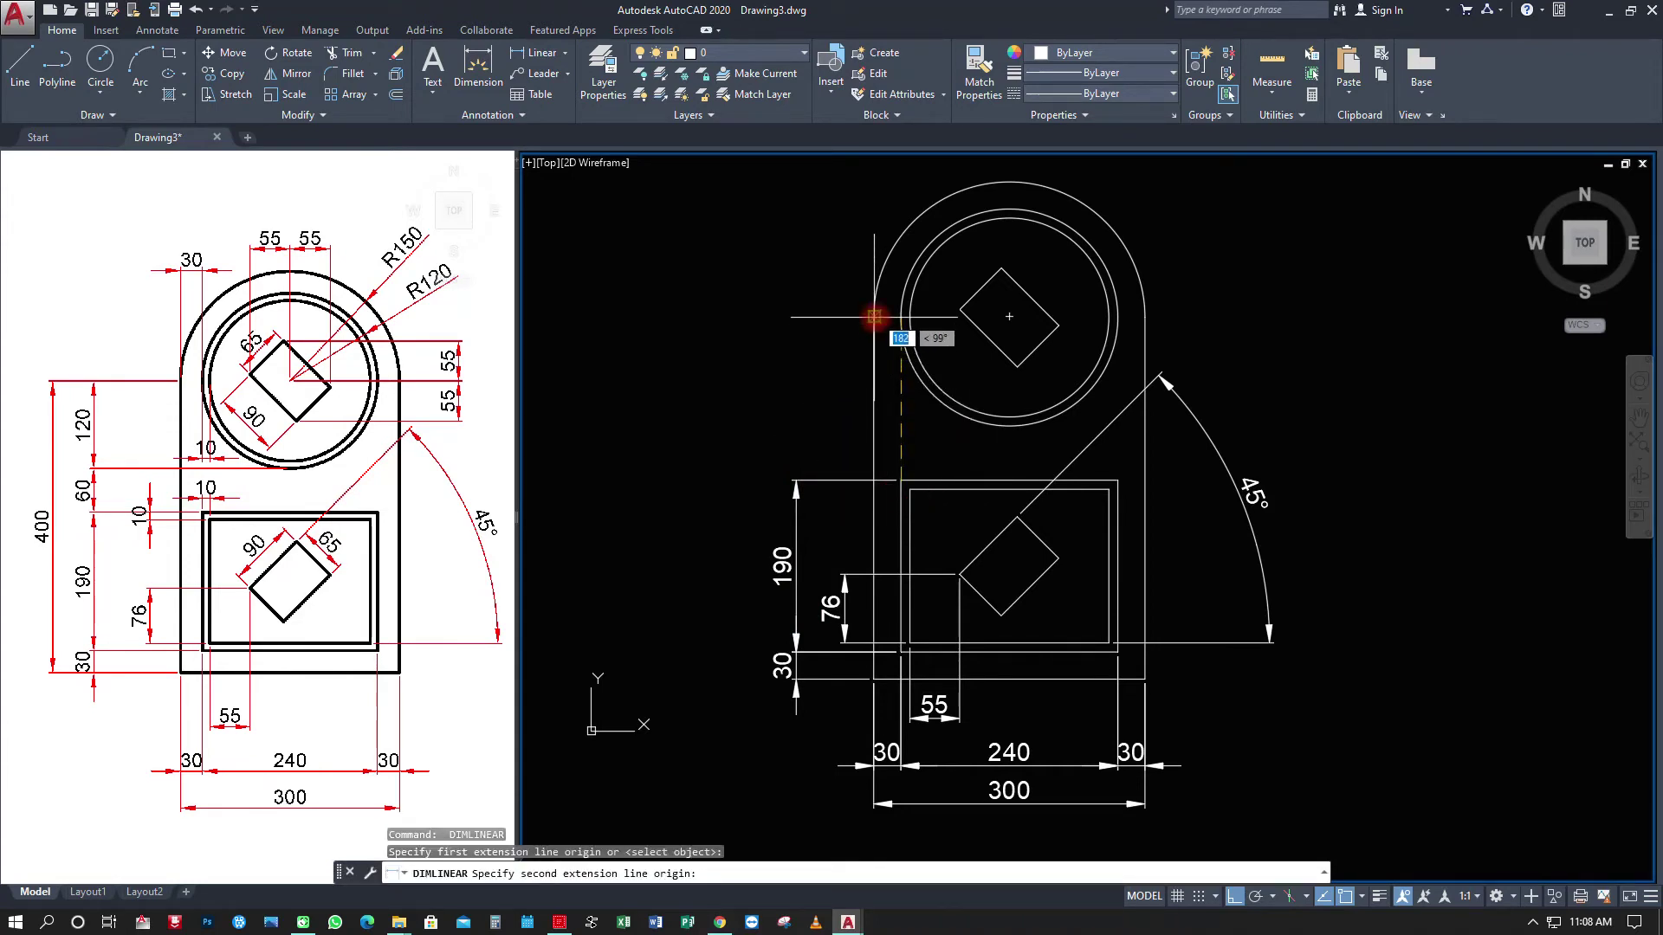
pyautogui.click(901, 480)
pyautogui.click(795, 537)
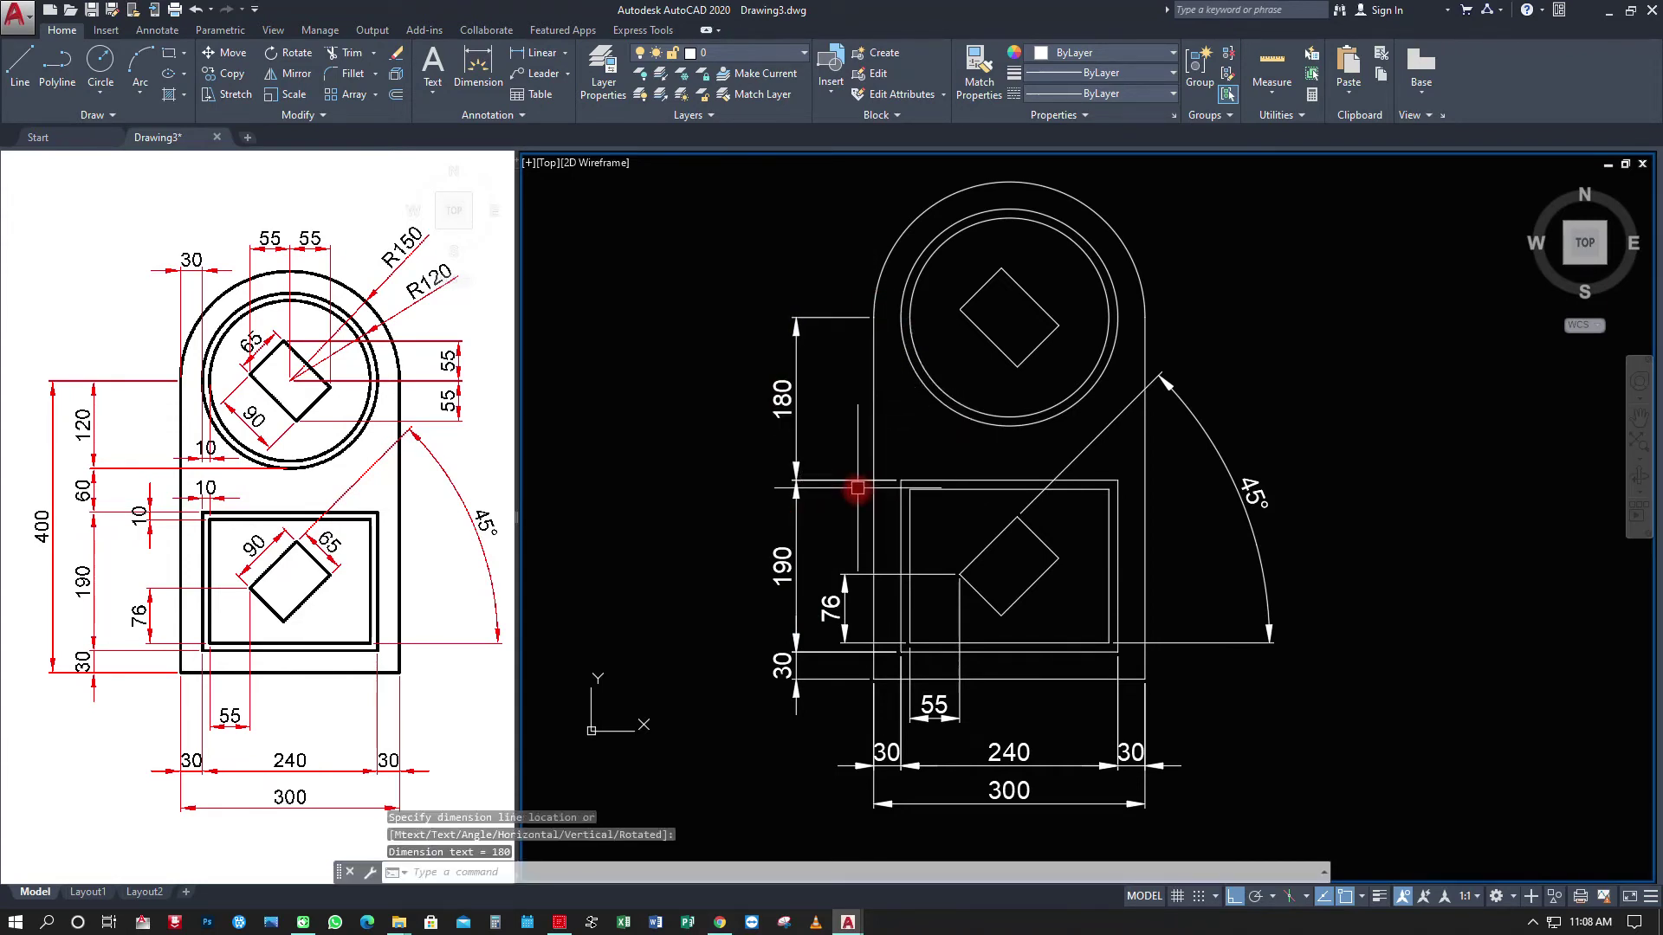
# Add the 400 overall height dimension farther left of the plate.
pyautogui.click(521, 52)
pyautogui.click(874, 680)
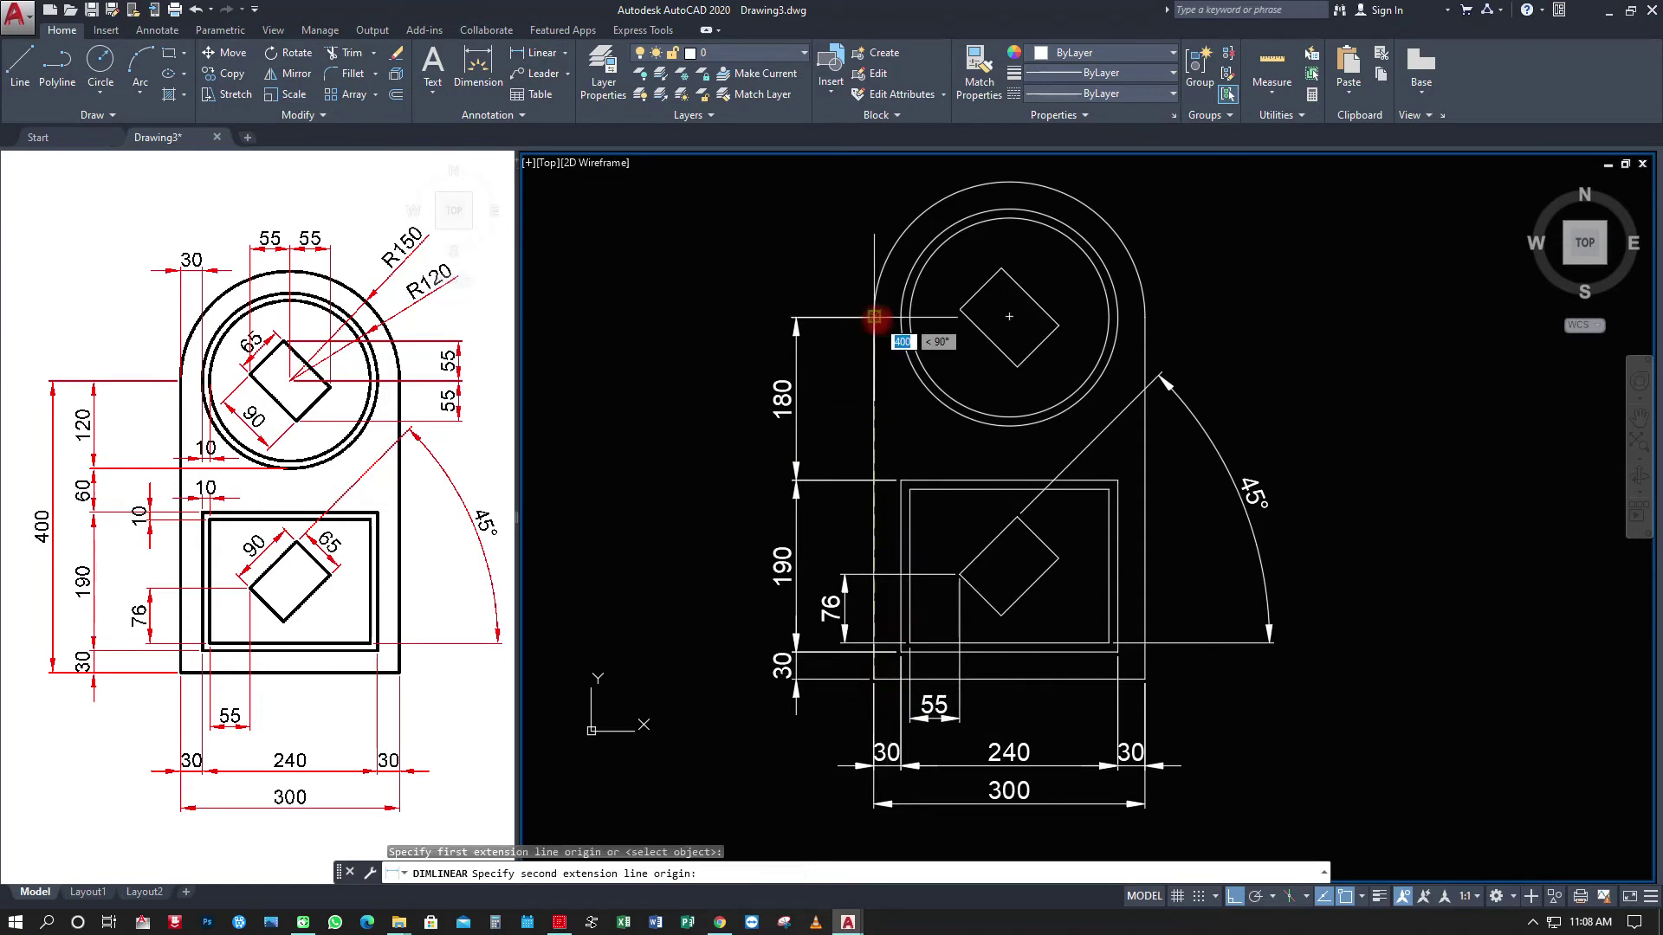
pyautogui.click(874, 317)
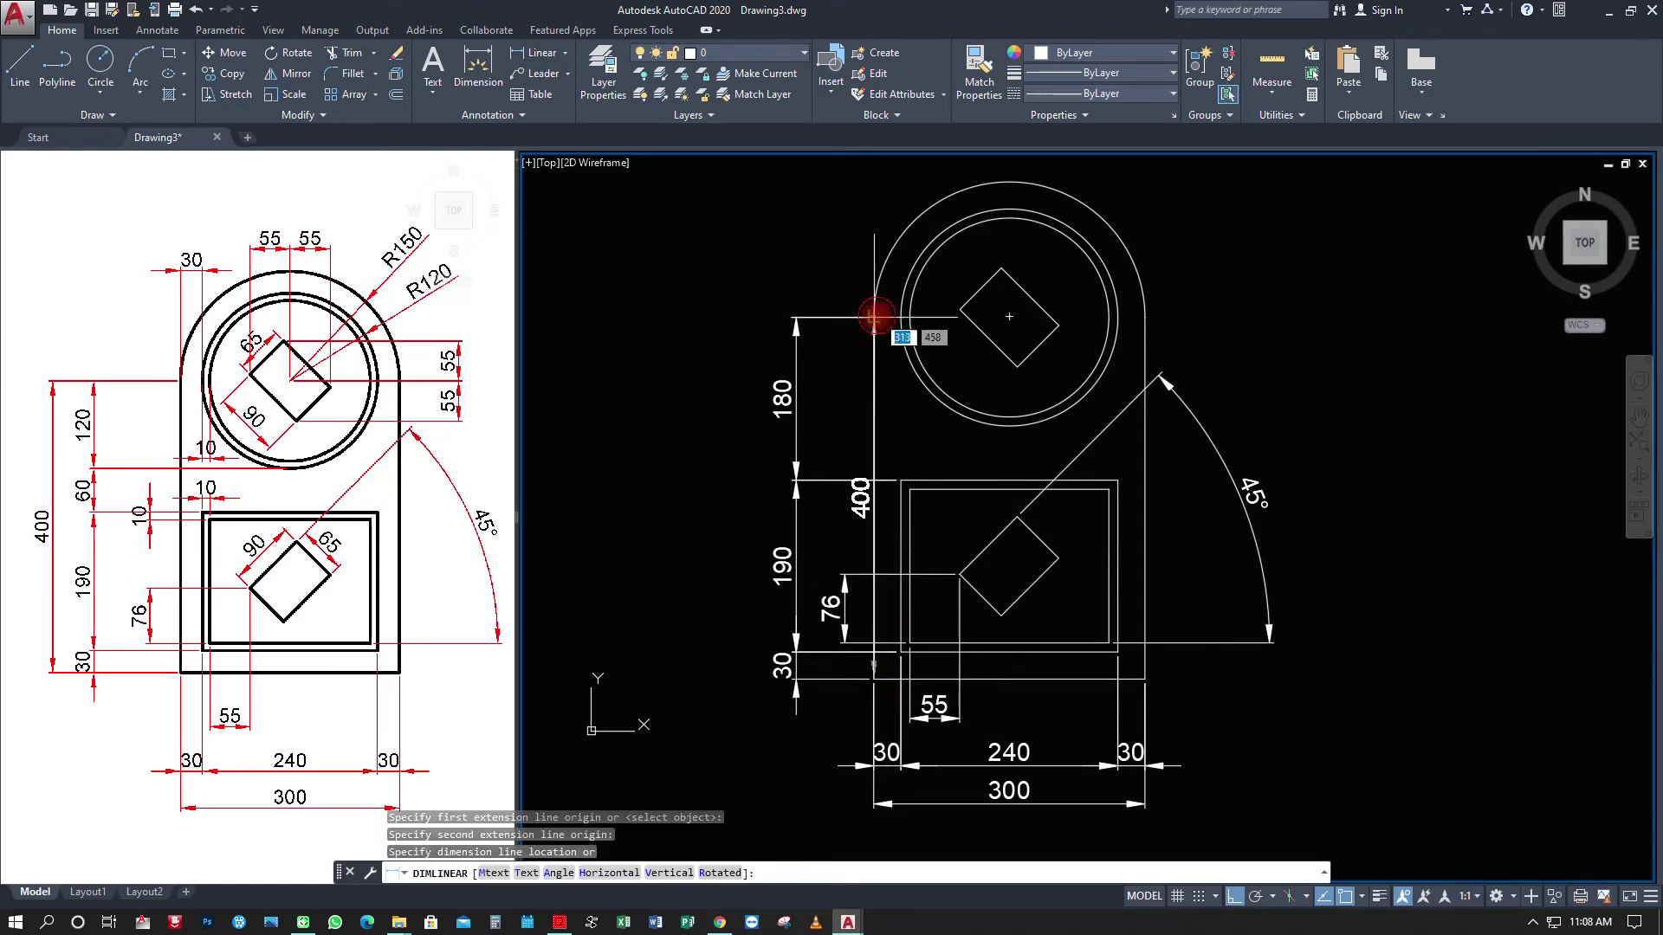
pyautogui.click(754, 443)
pyautogui.click(565, 53)
pyautogui.click(557, 118)
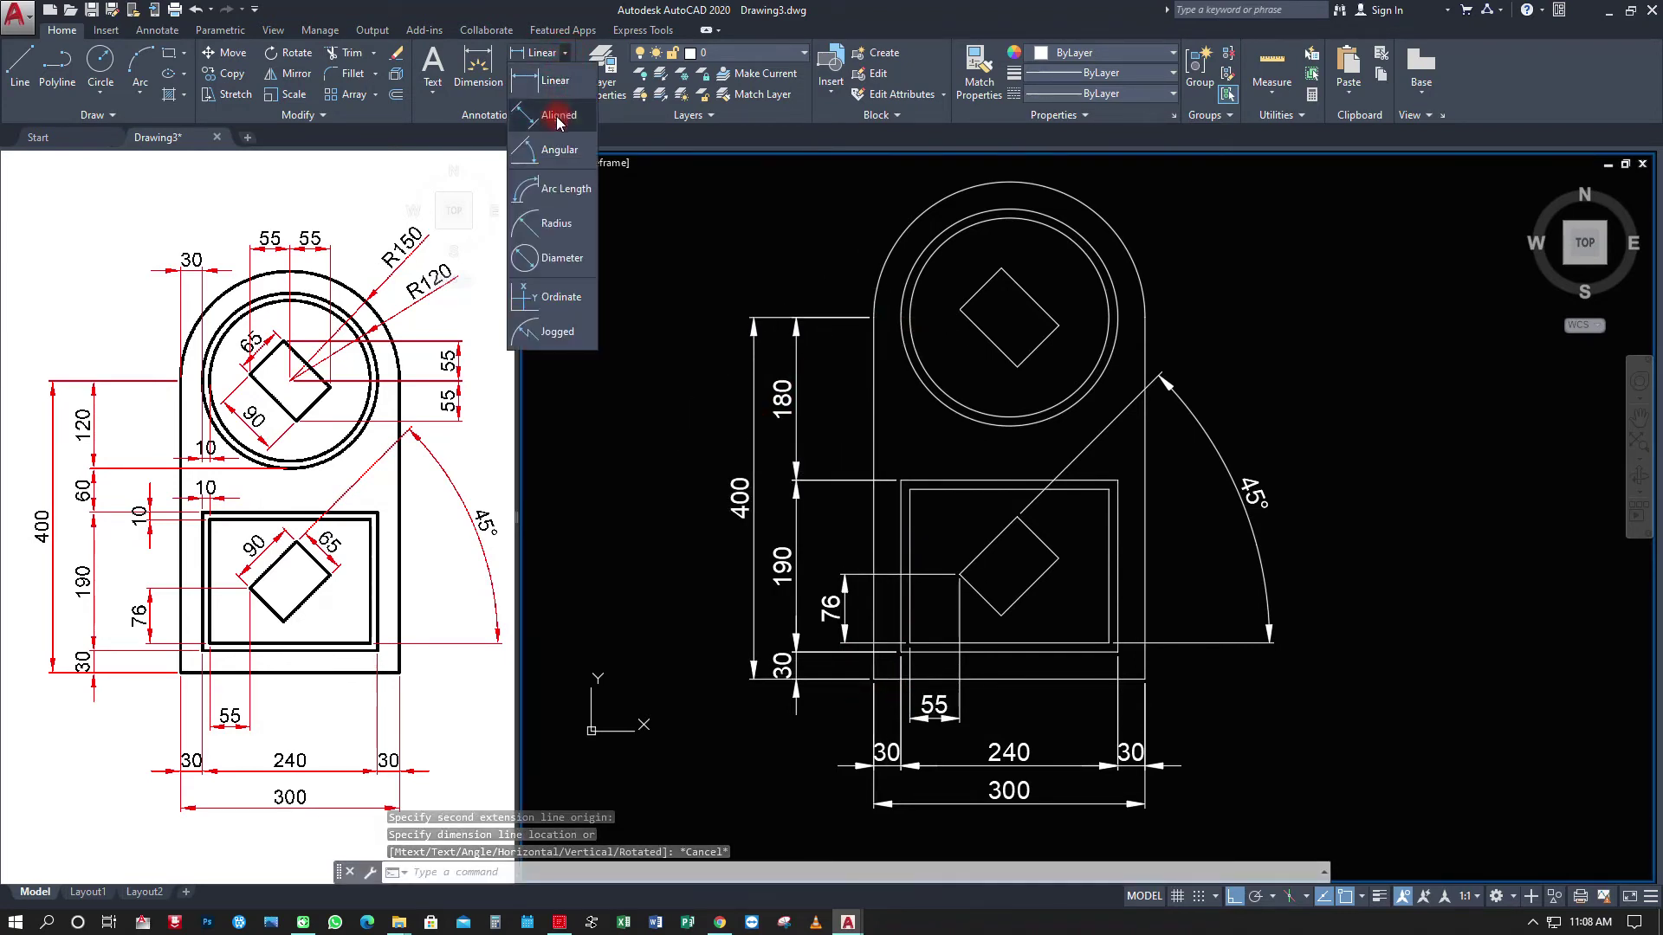
# Dimension the lower diamond's upper edges with aligned 90 and 65.
pyautogui.click(960, 573)
pyautogui.click(1015, 518)
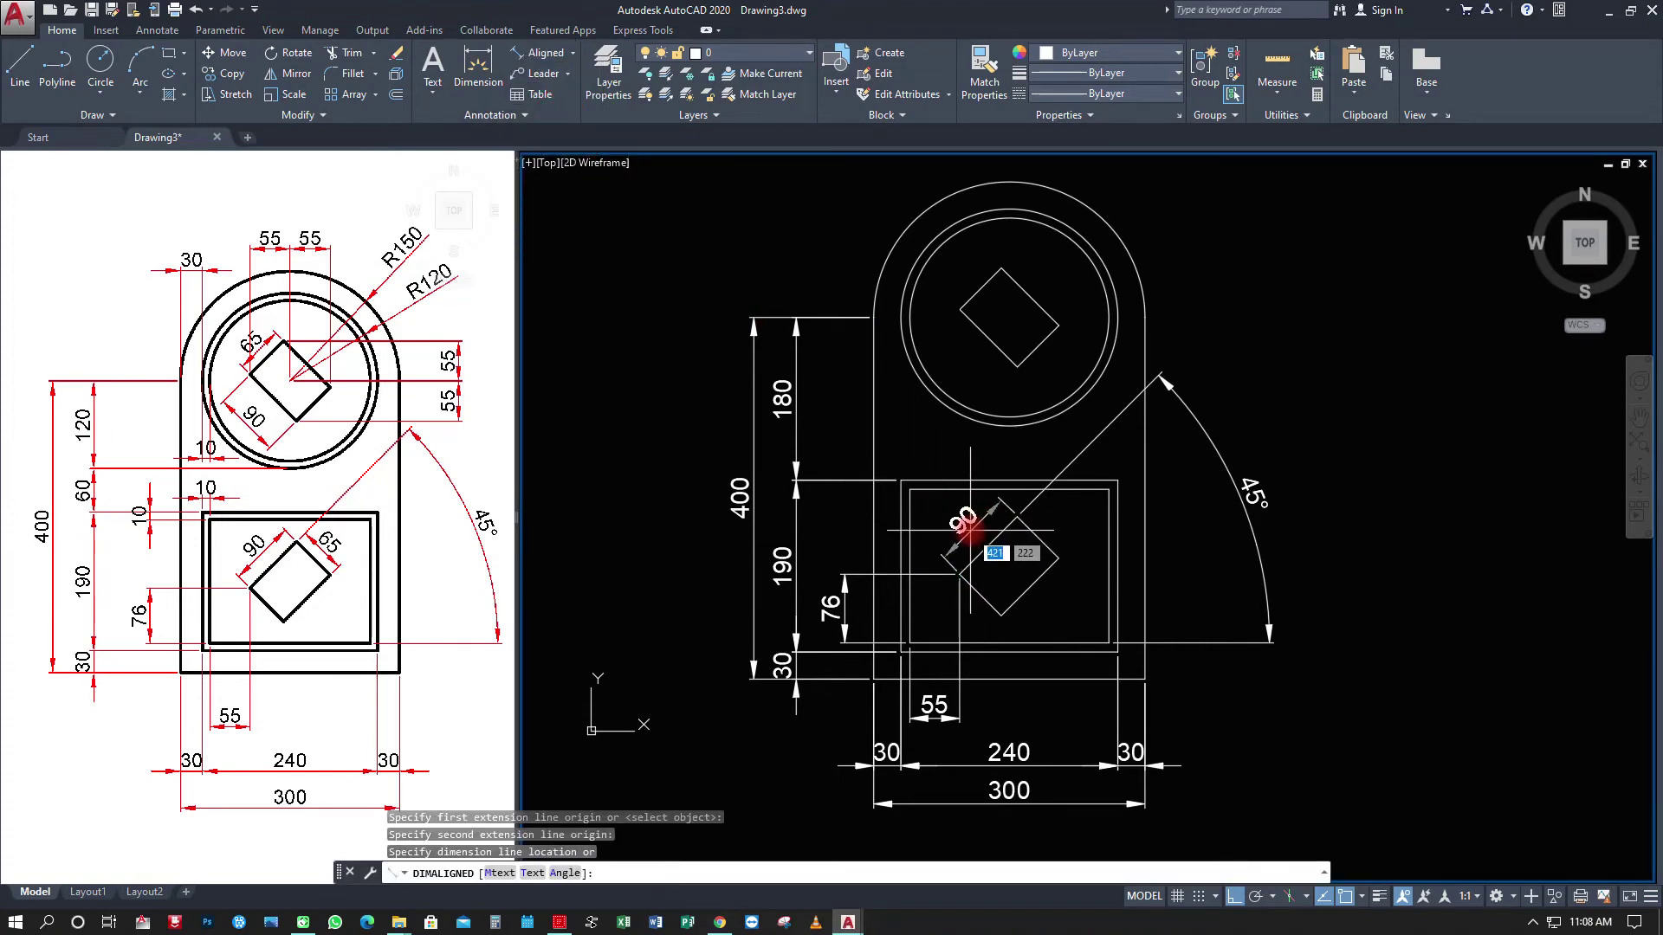
pyautogui.click(968, 526)
pyautogui.click(544, 52)
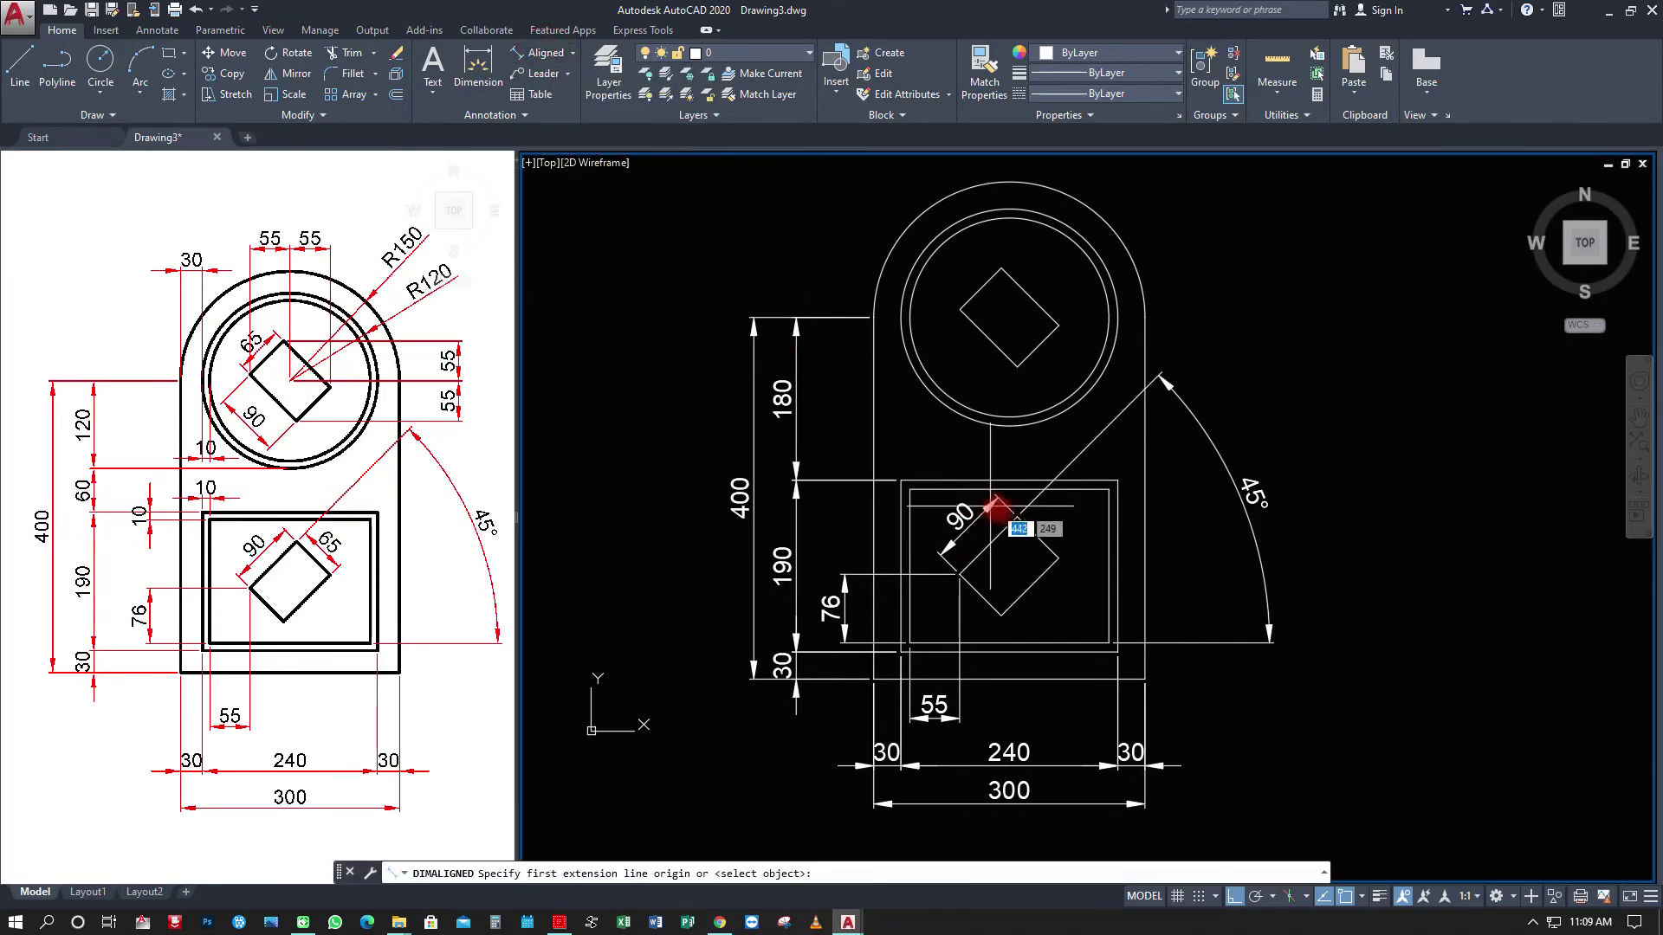
pyautogui.click(1016, 518)
pyautogui.click(1057, 560)
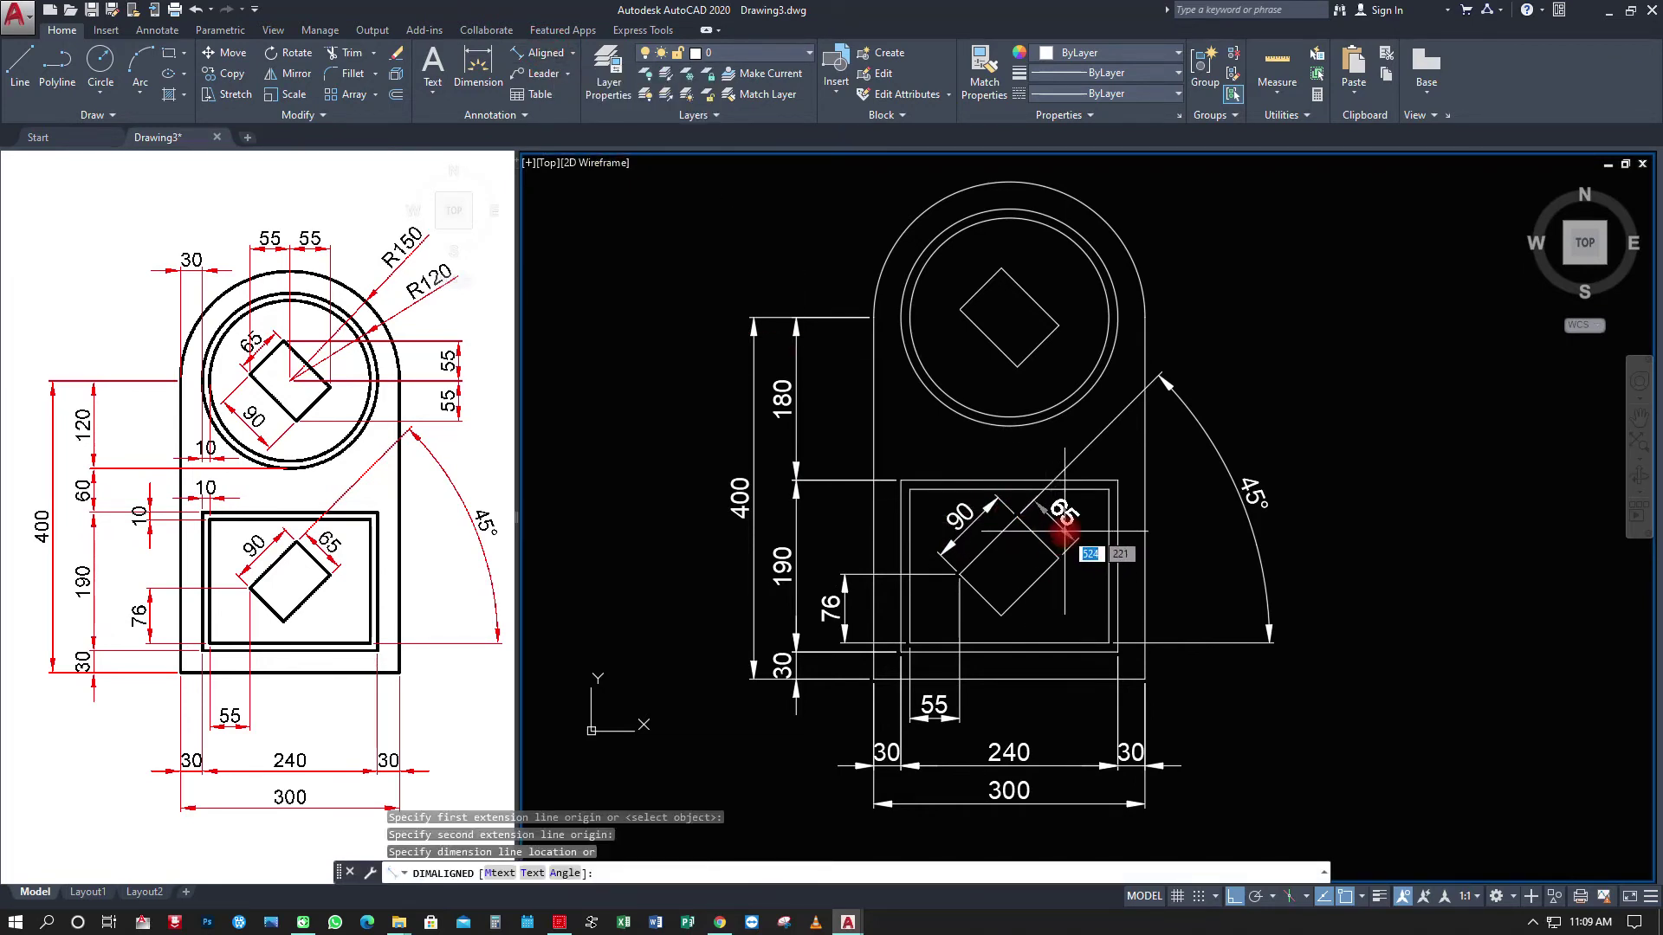
pyautogui.click(1065, 530)
# Dimension the upper diamond's left edges with aligned 65 and 90.
pyautogui.click(539, 53)
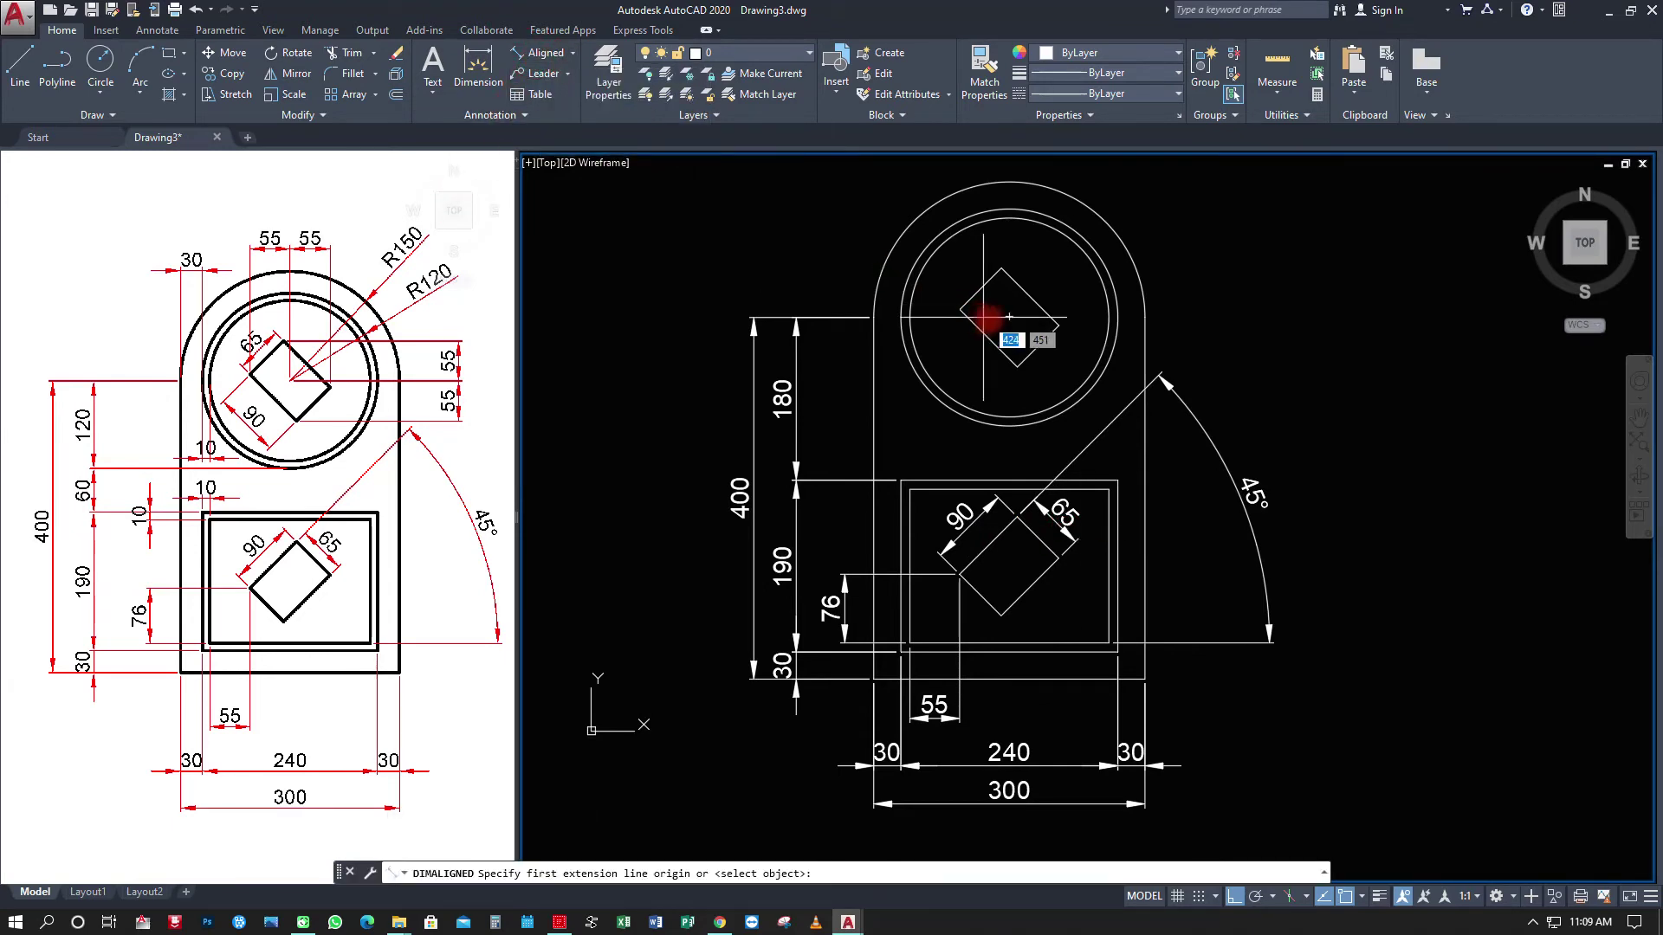
pyautogui.click(963, 310)
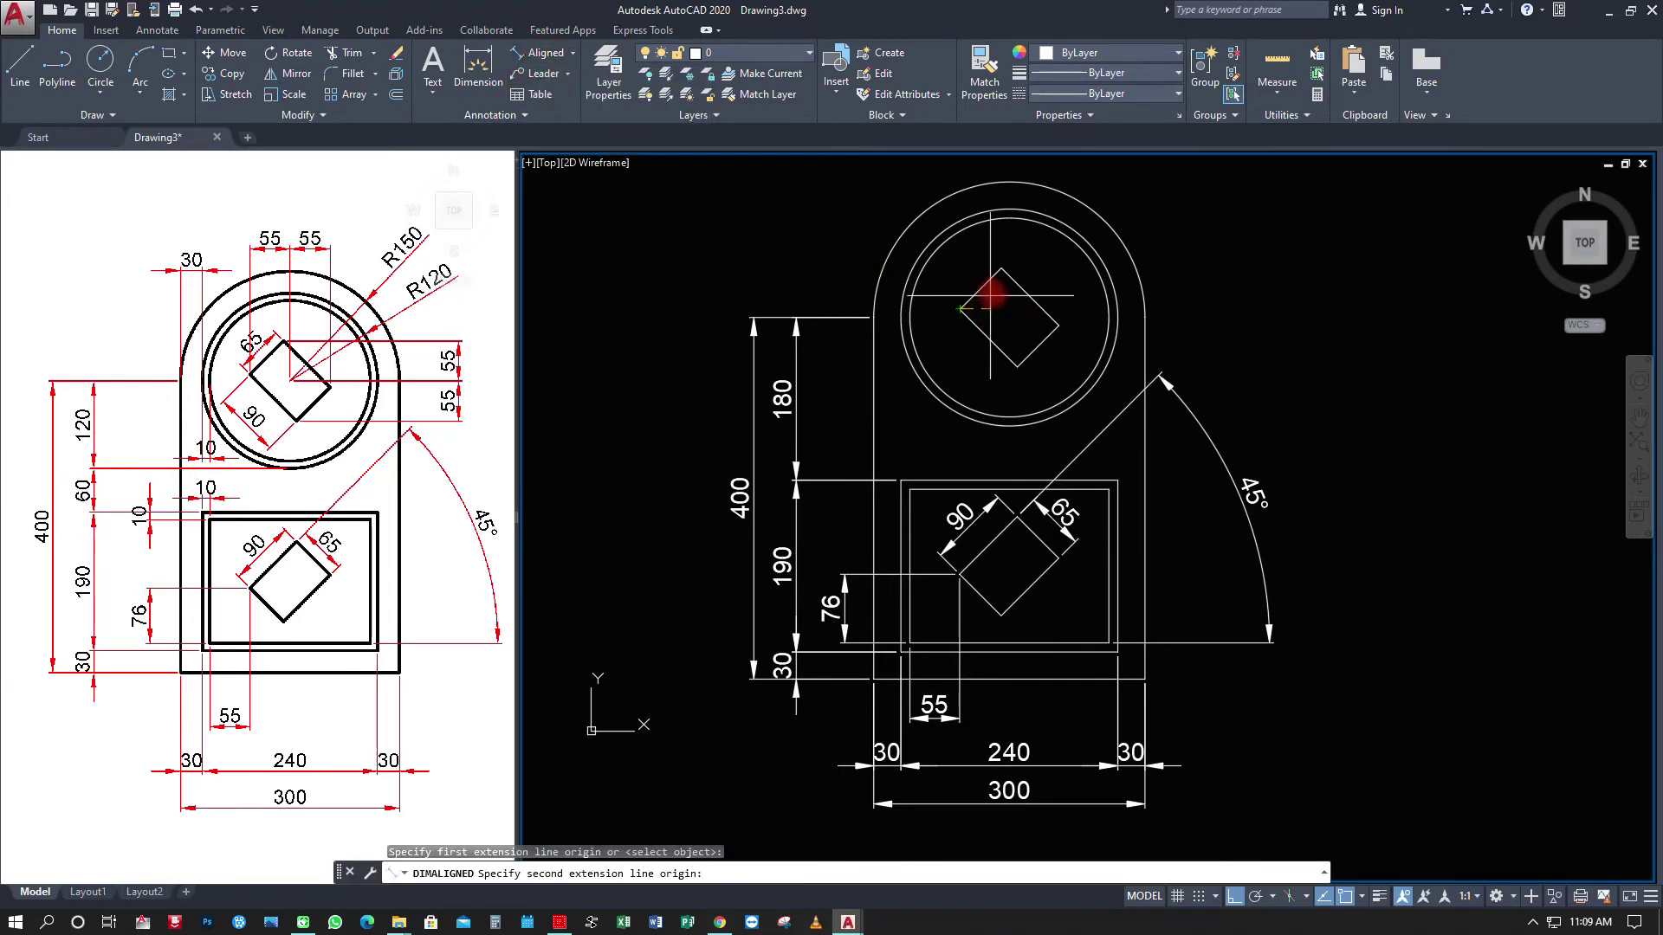
pyautogui.click(1001, 268)
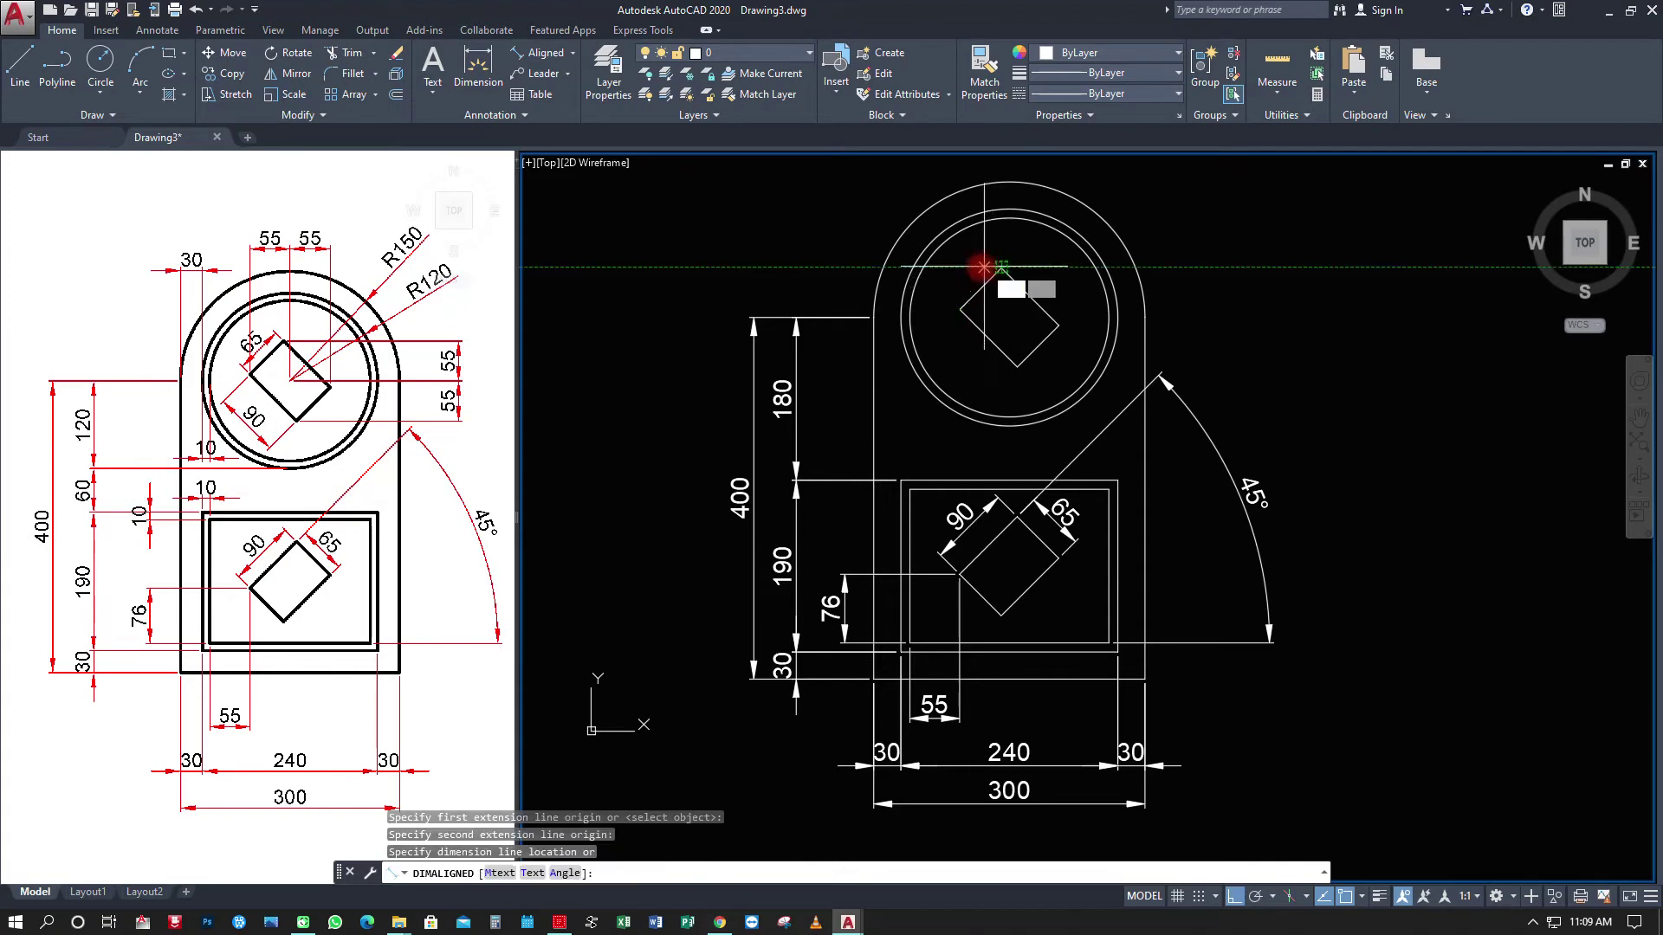
pyautogui.click(970, 275)
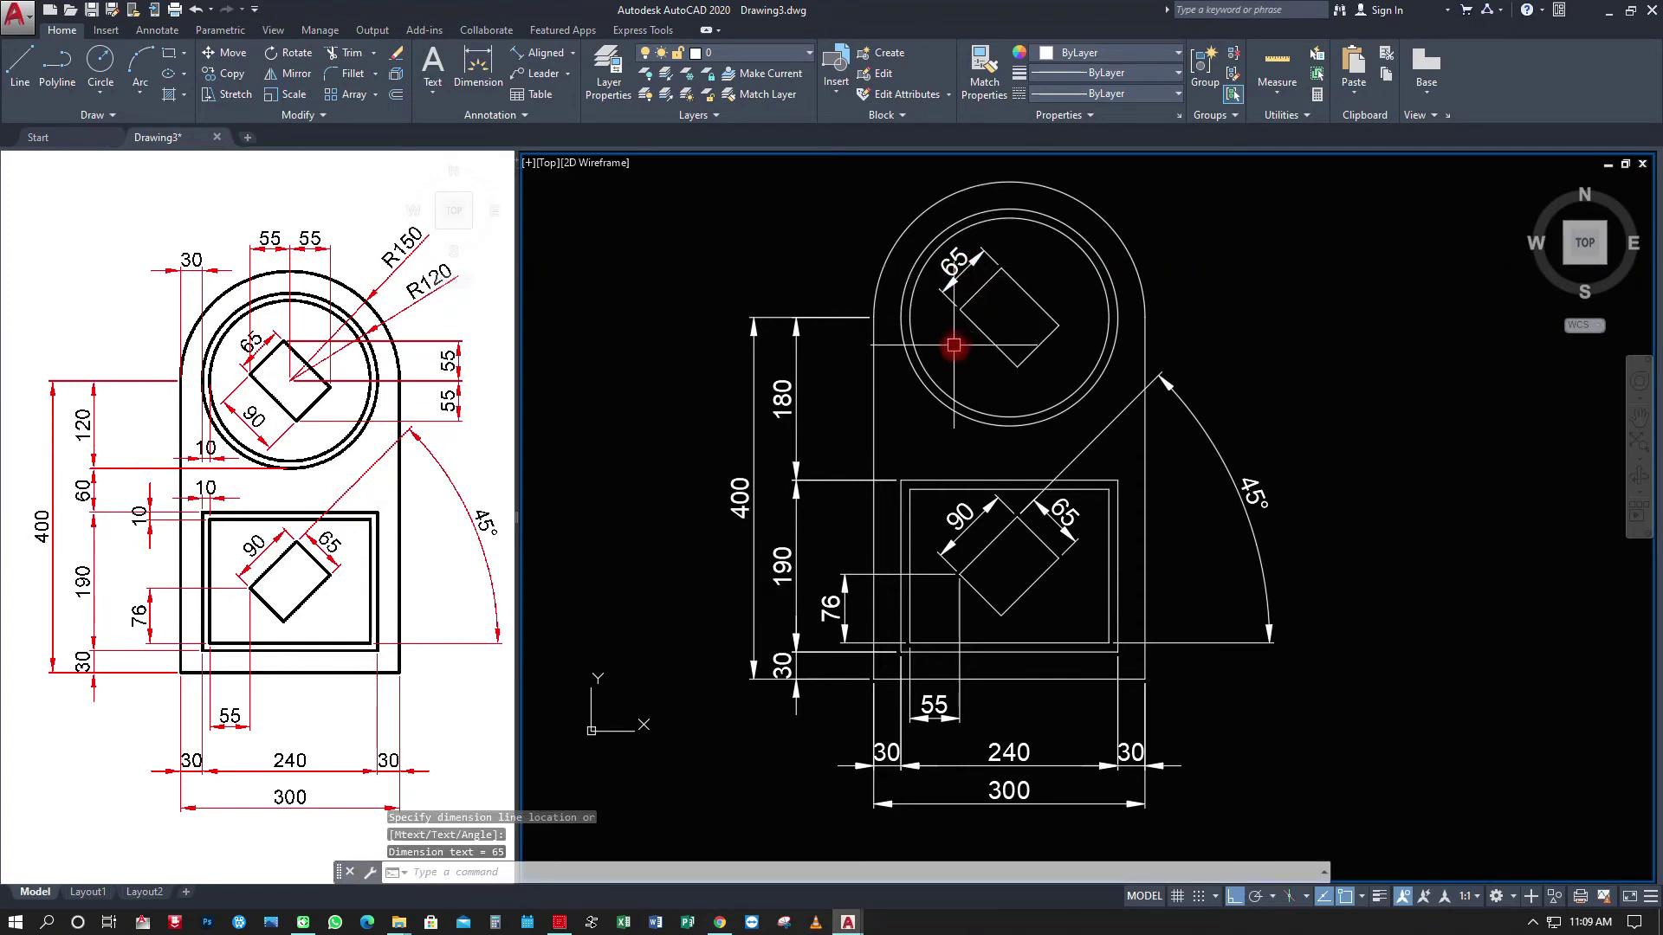
pyautogui.press('Return')
pyautogui.click(961, 310)
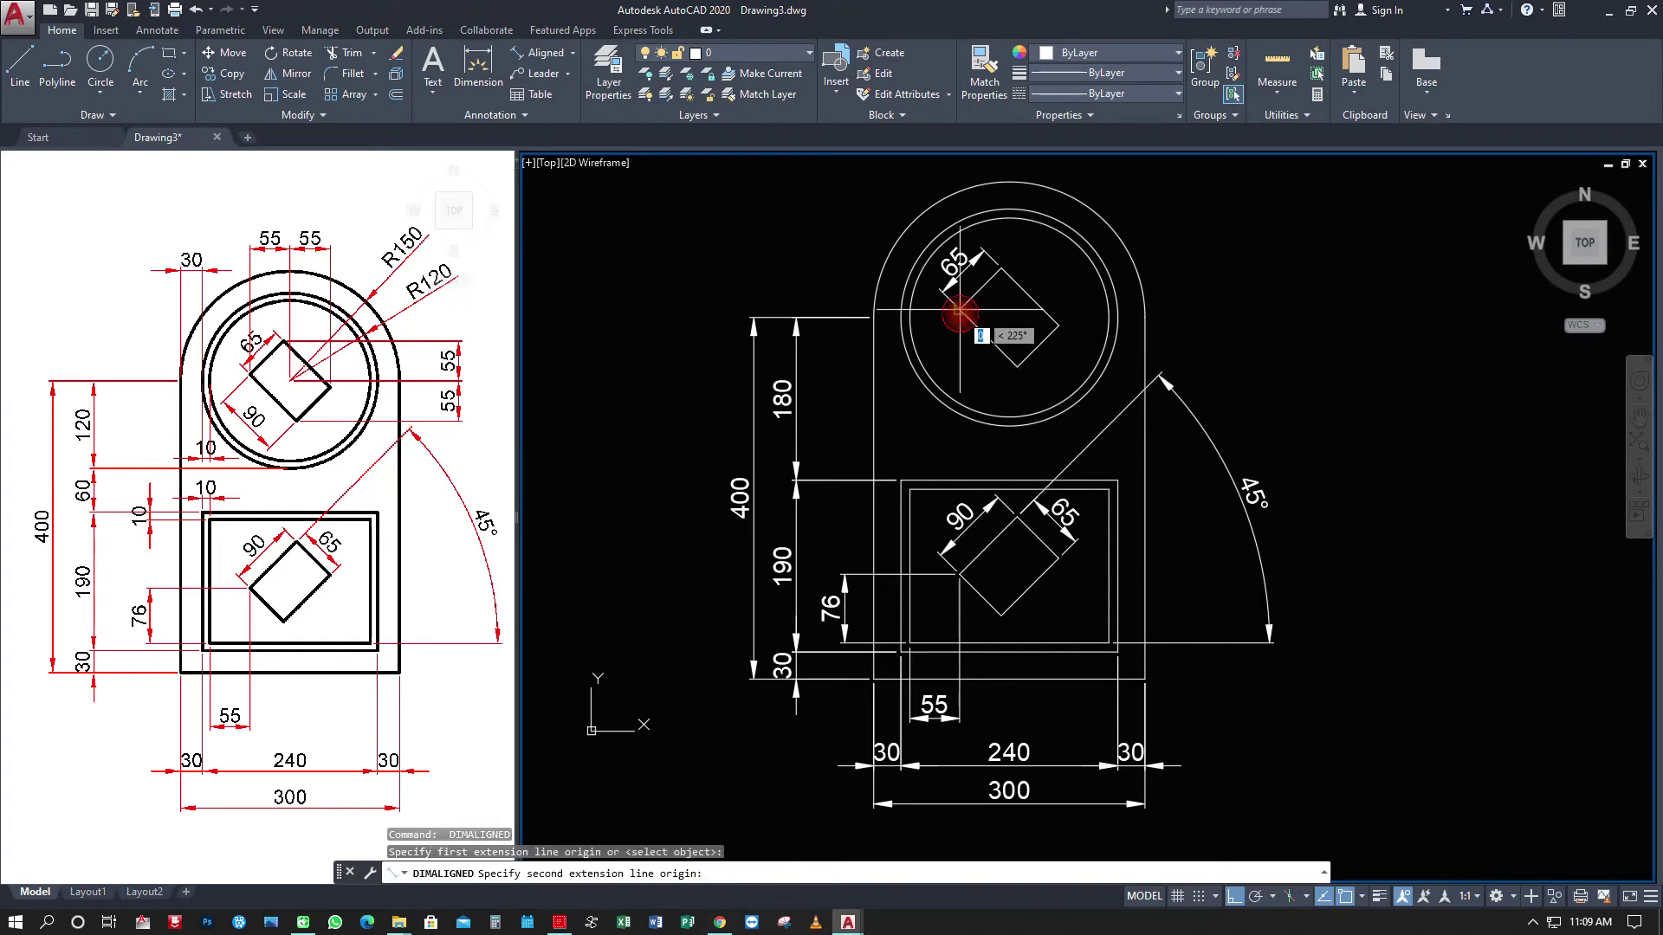
pyautogui.click(1017, 368)
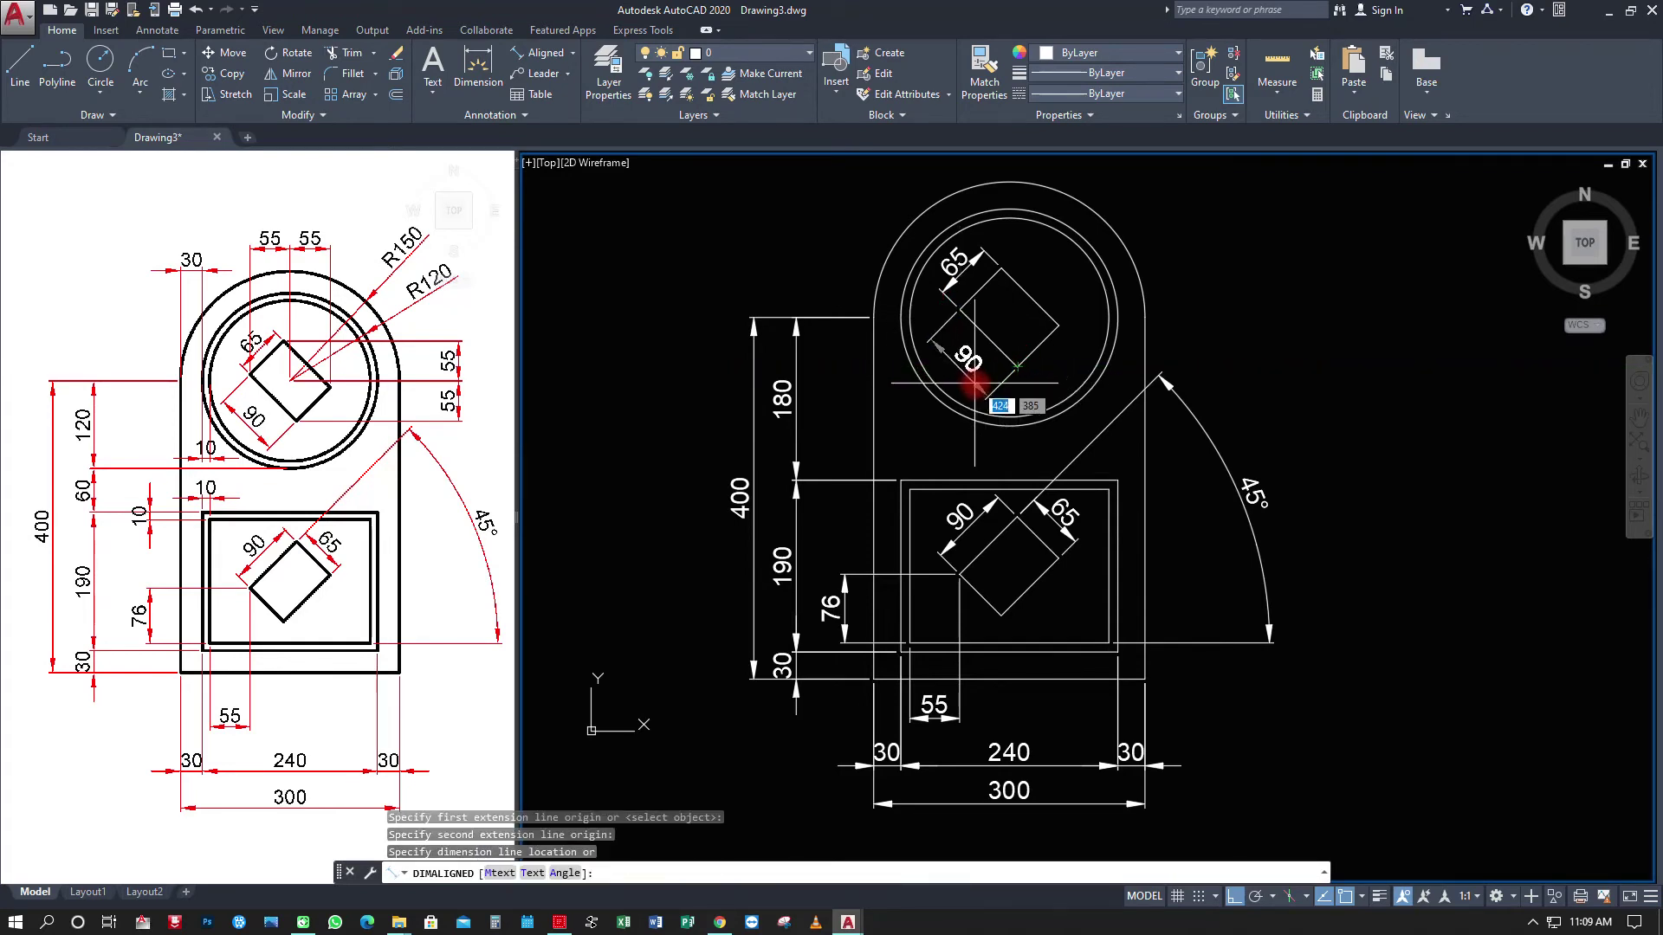
pyautogui.click(975, 384)
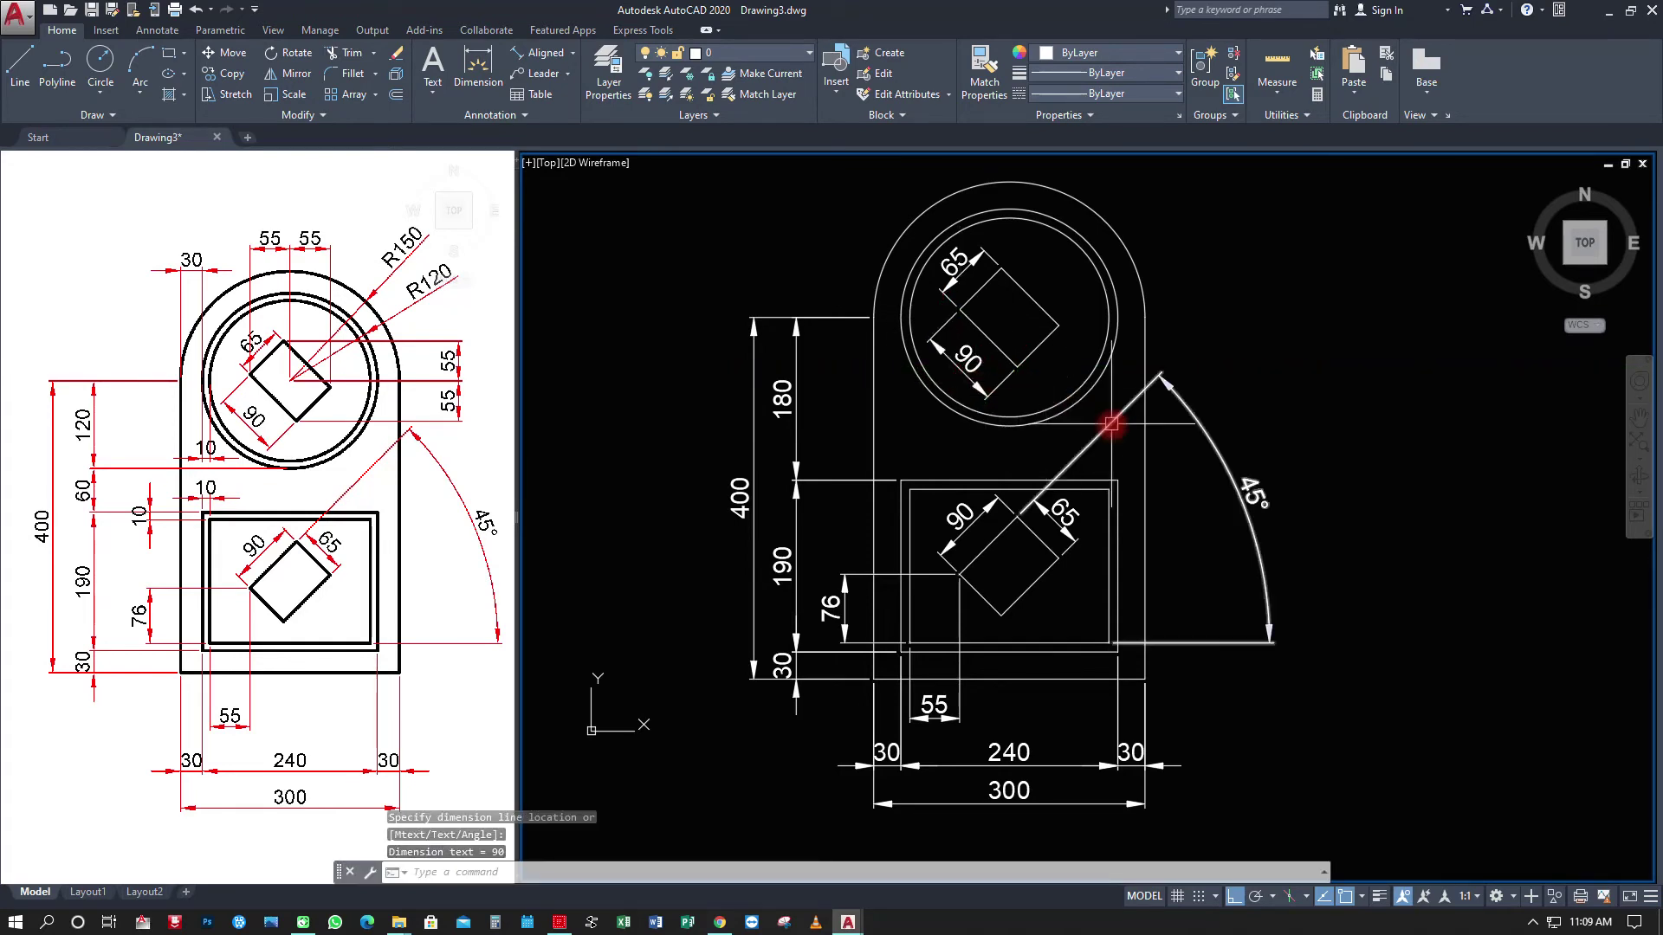
pyautogui.click(571, 53)
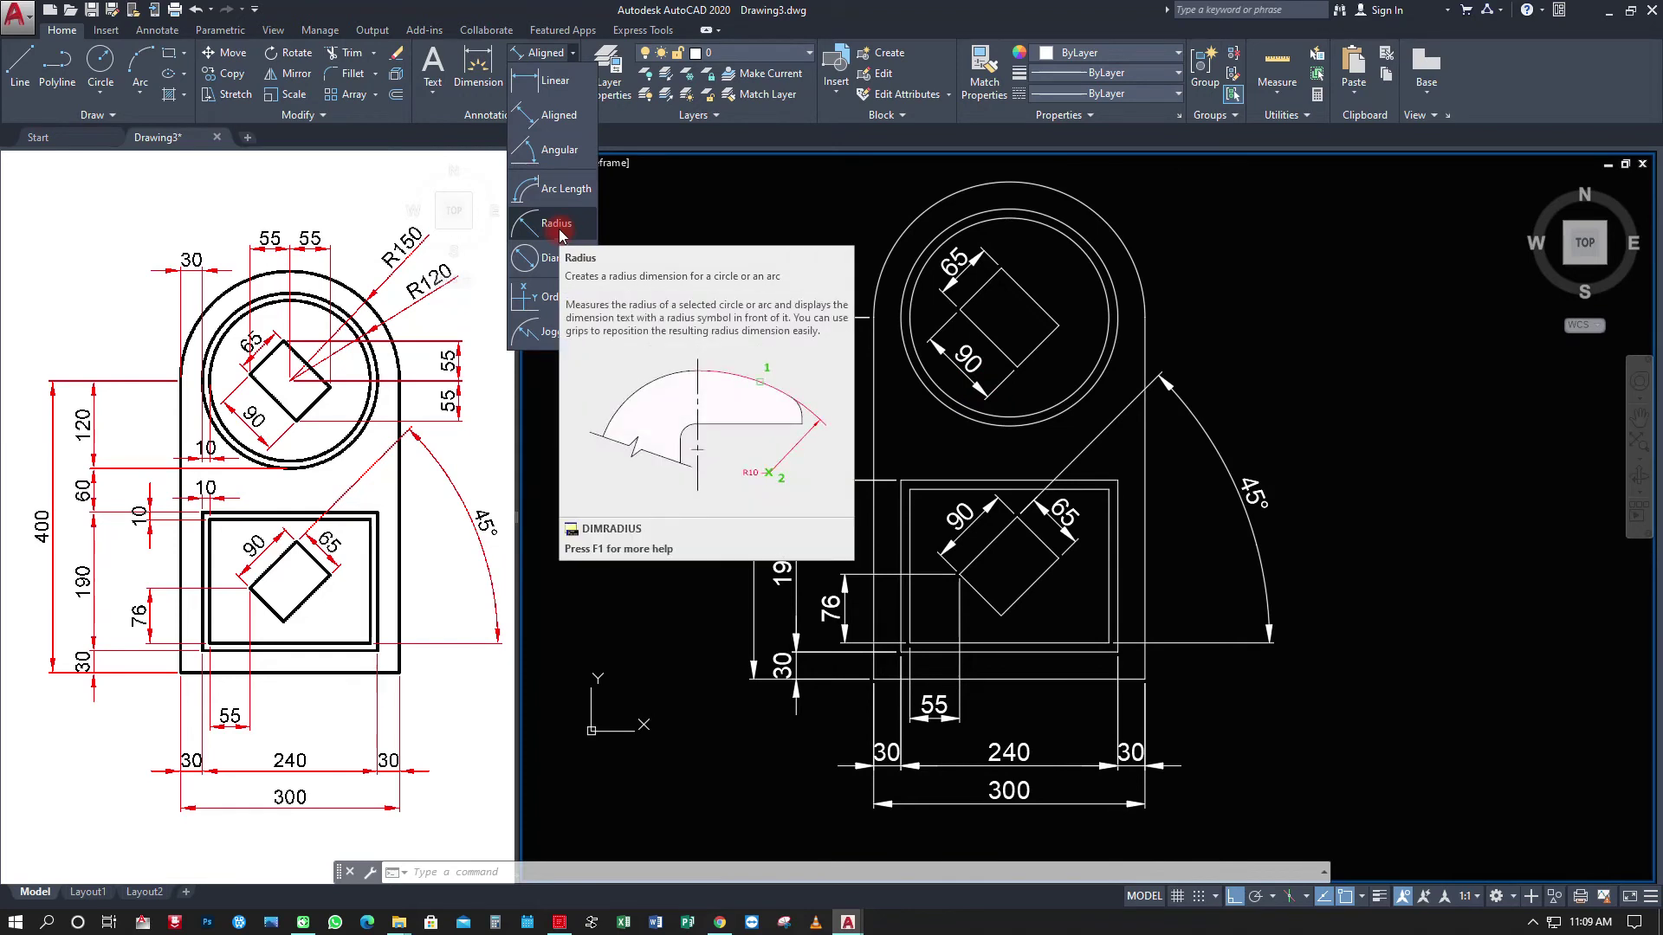
# Add radius dimensions R150 on the outer arc and R120 on the inner circle.
pyautogui.click(558, 229)
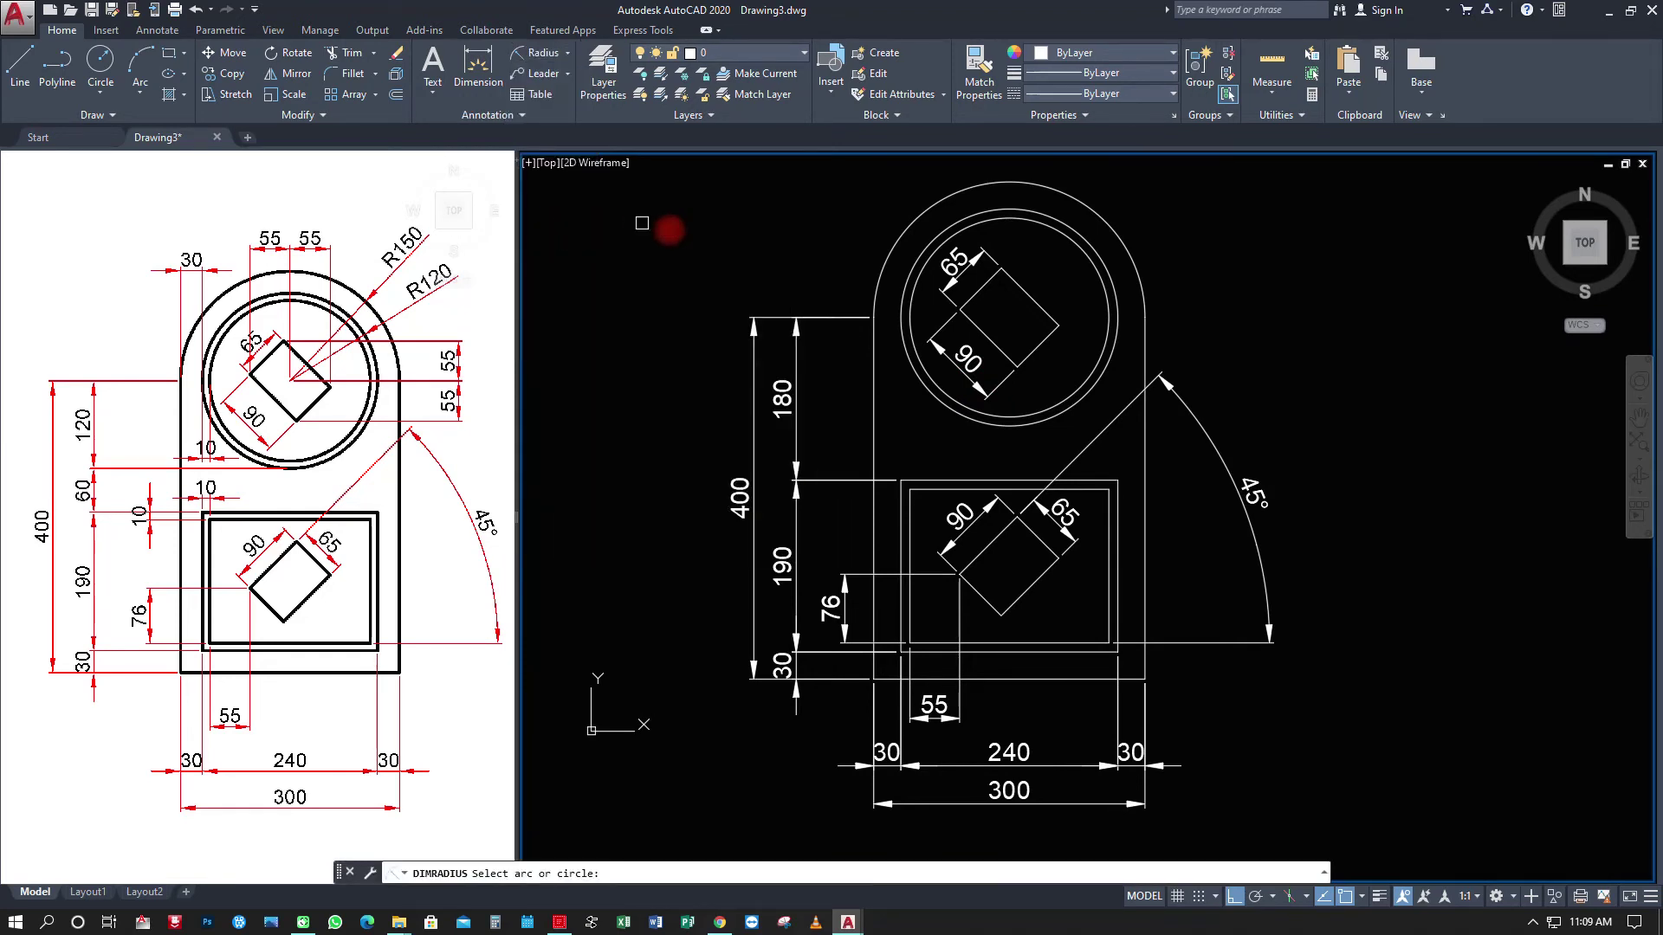
pyautogui.click(1117, 236)
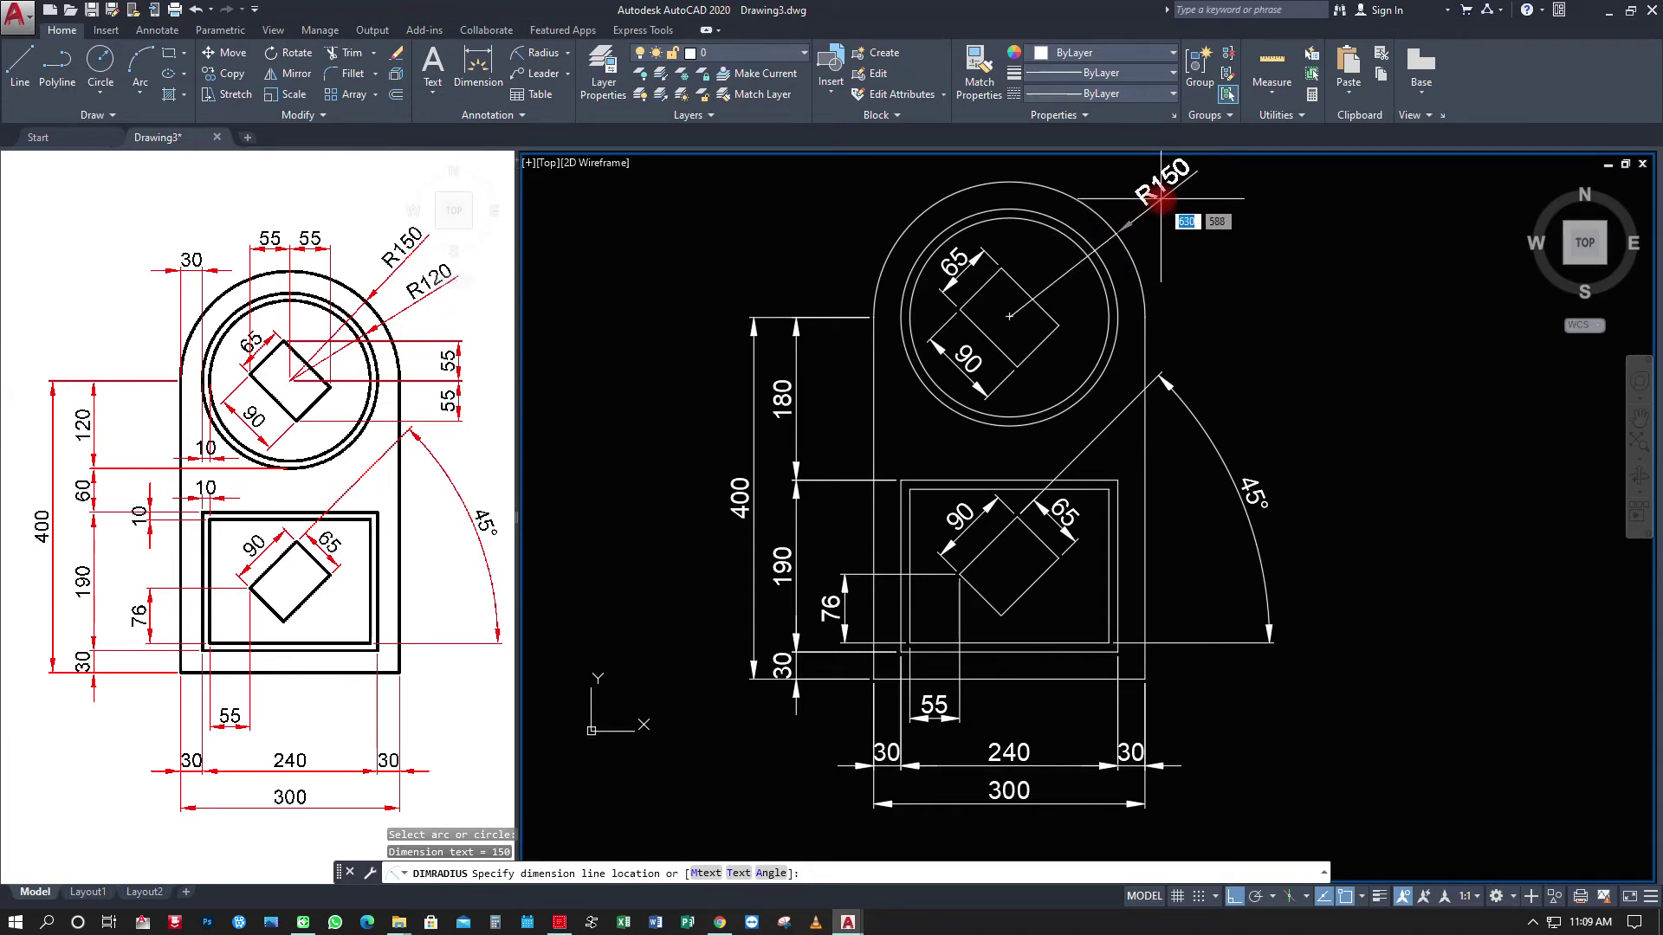
pyautogui.click(1160, 198)
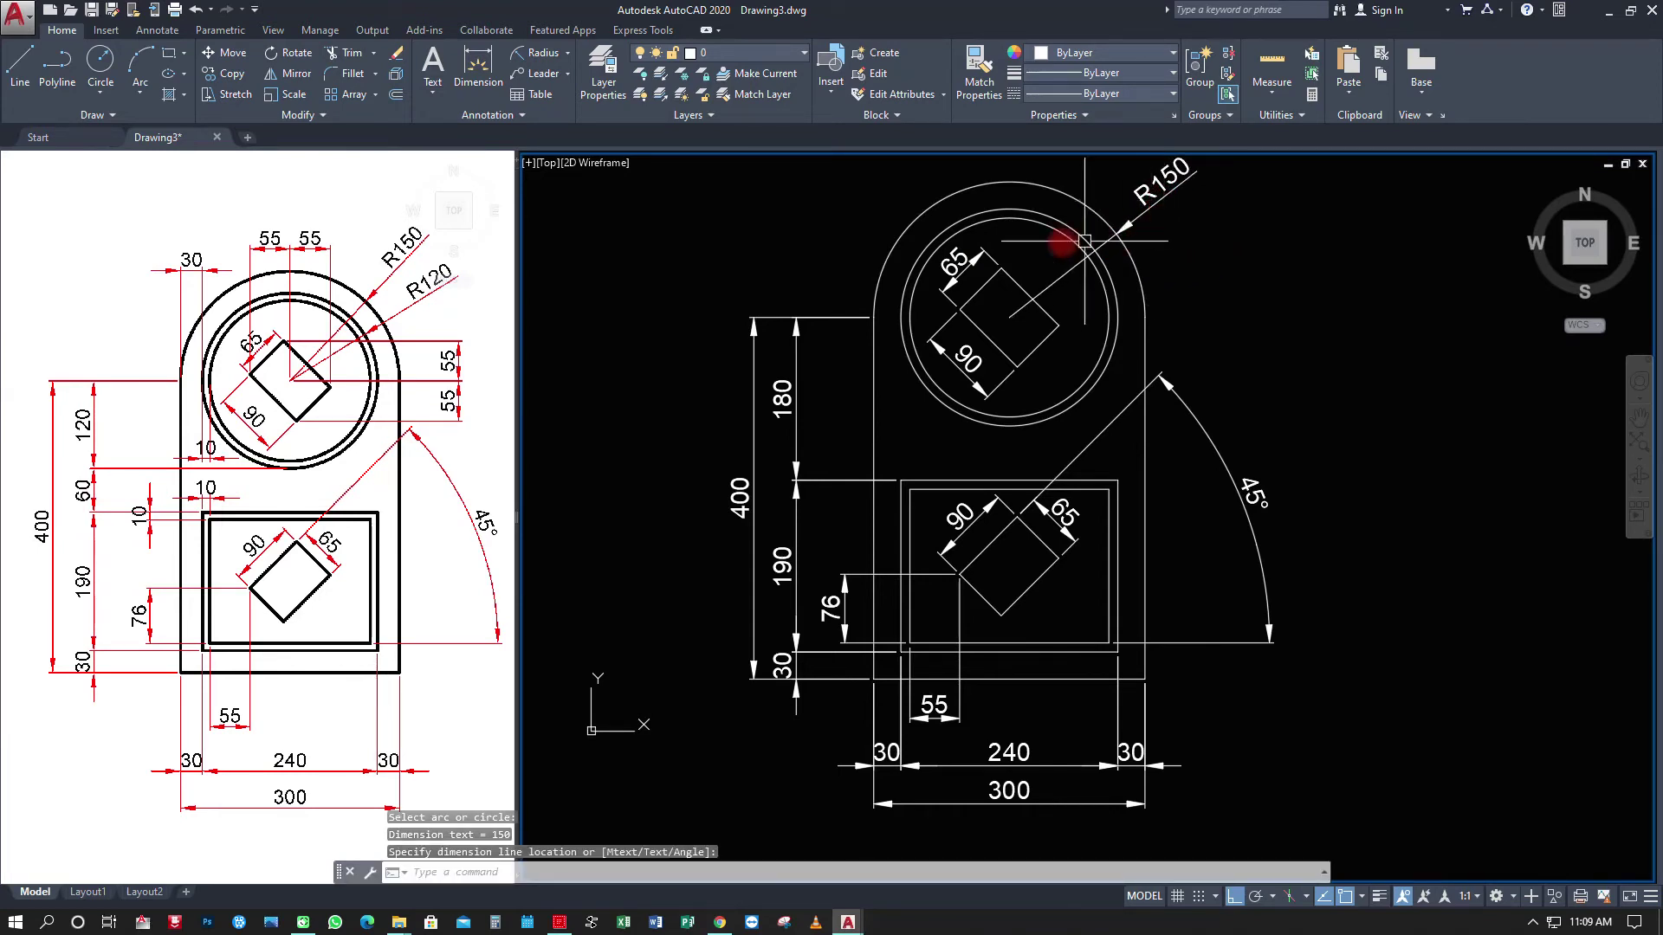
pyautogui.click(537, 59)
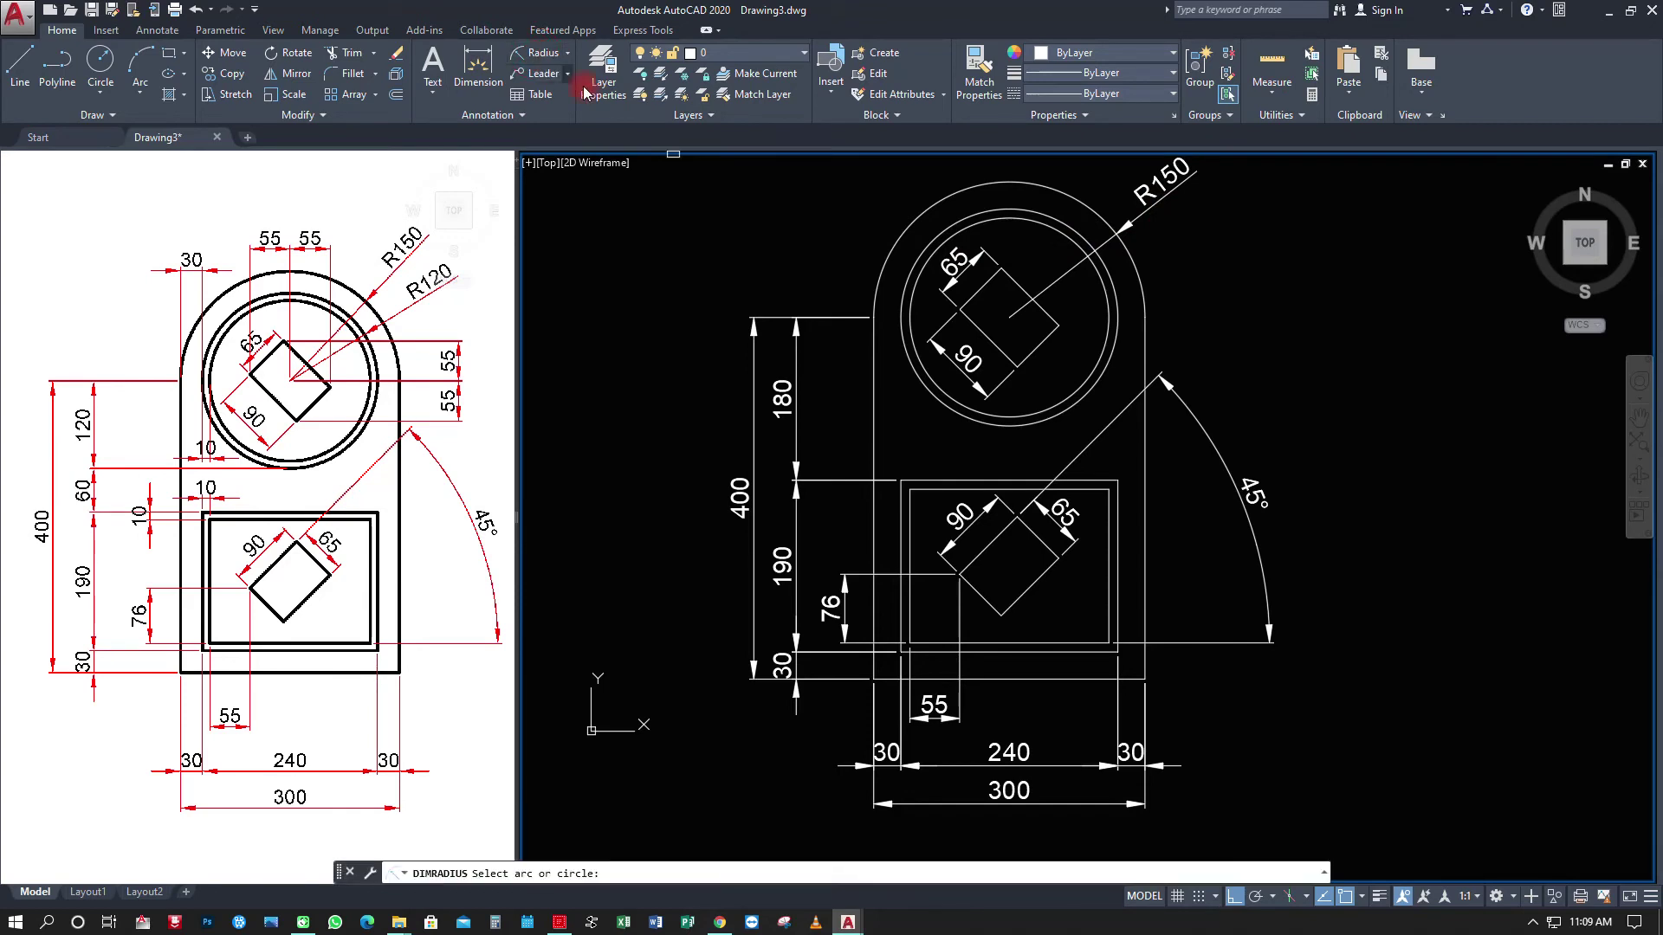
pyautogui.click(1114, 276)
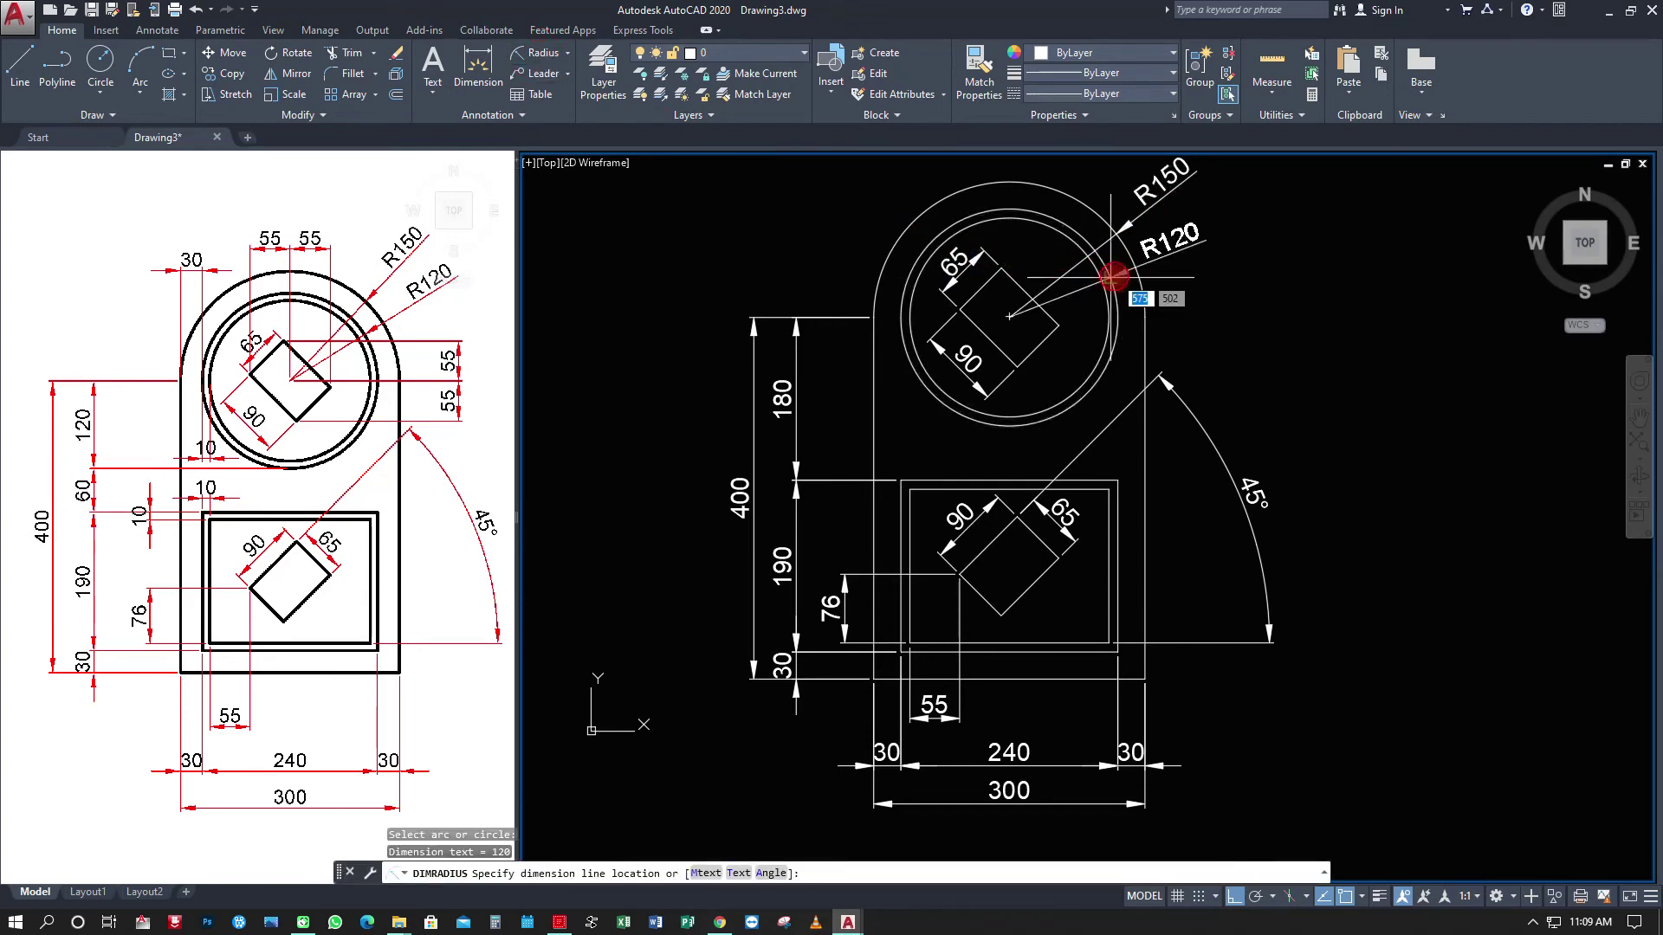
pyautogui.click(1208, 242)
pyautogui.moveTo(1243, 330); pyautogui.dragTo(1238, 373, button='middle')
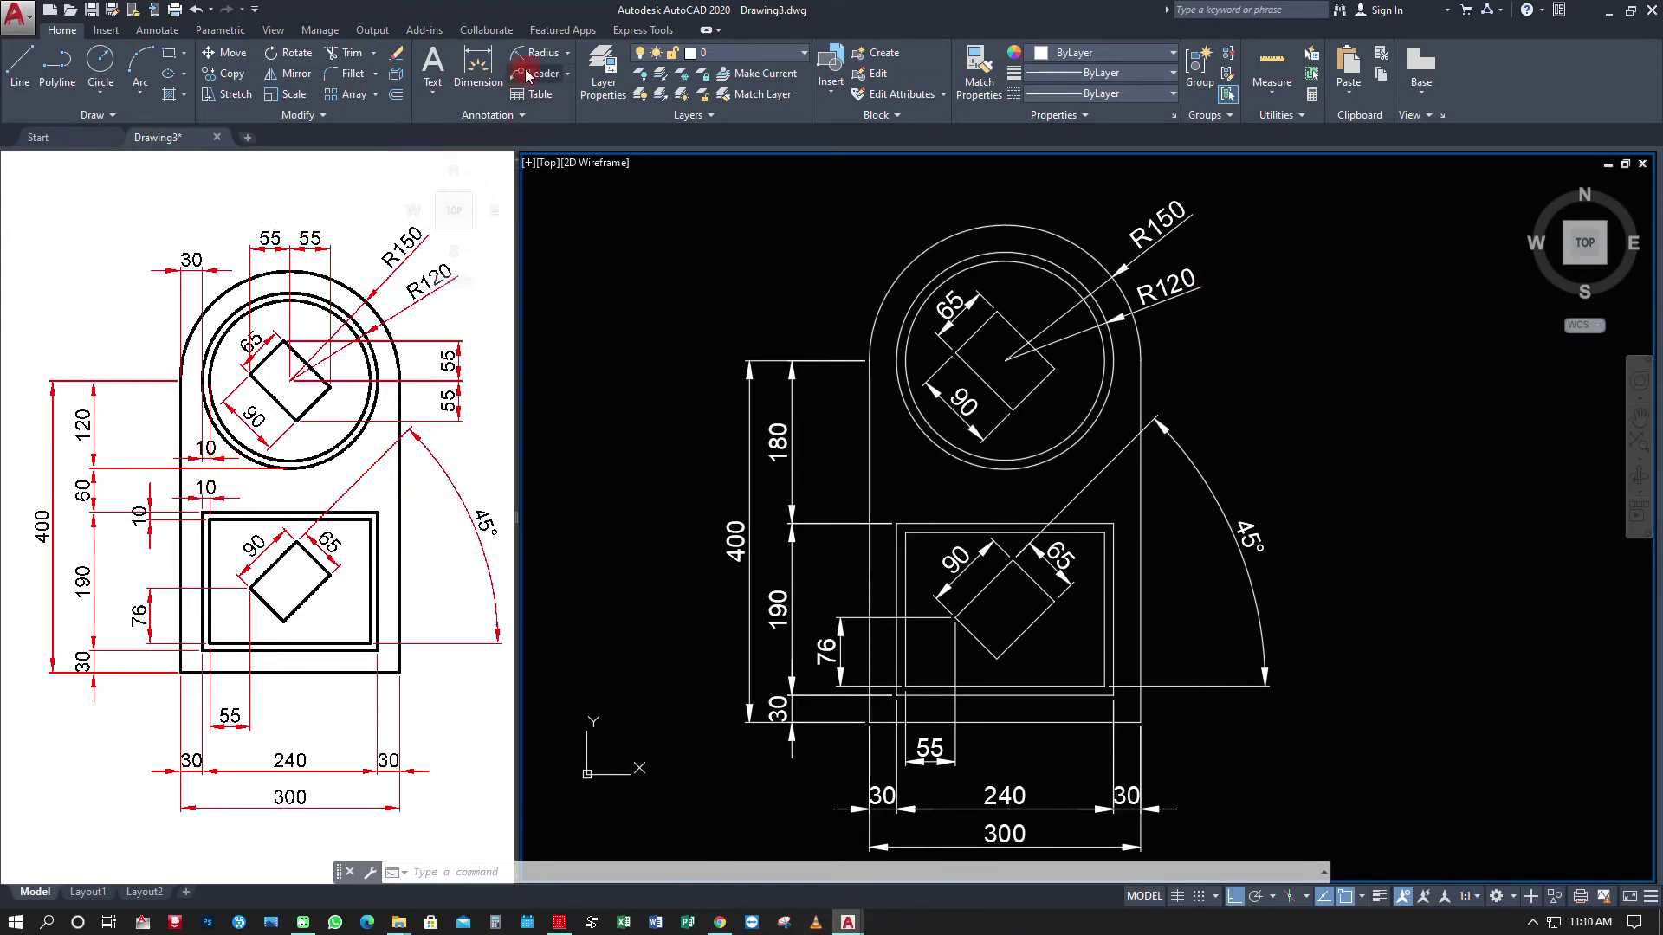
pyautogui.click(546, 53)
pyautogui.click(571, 55)
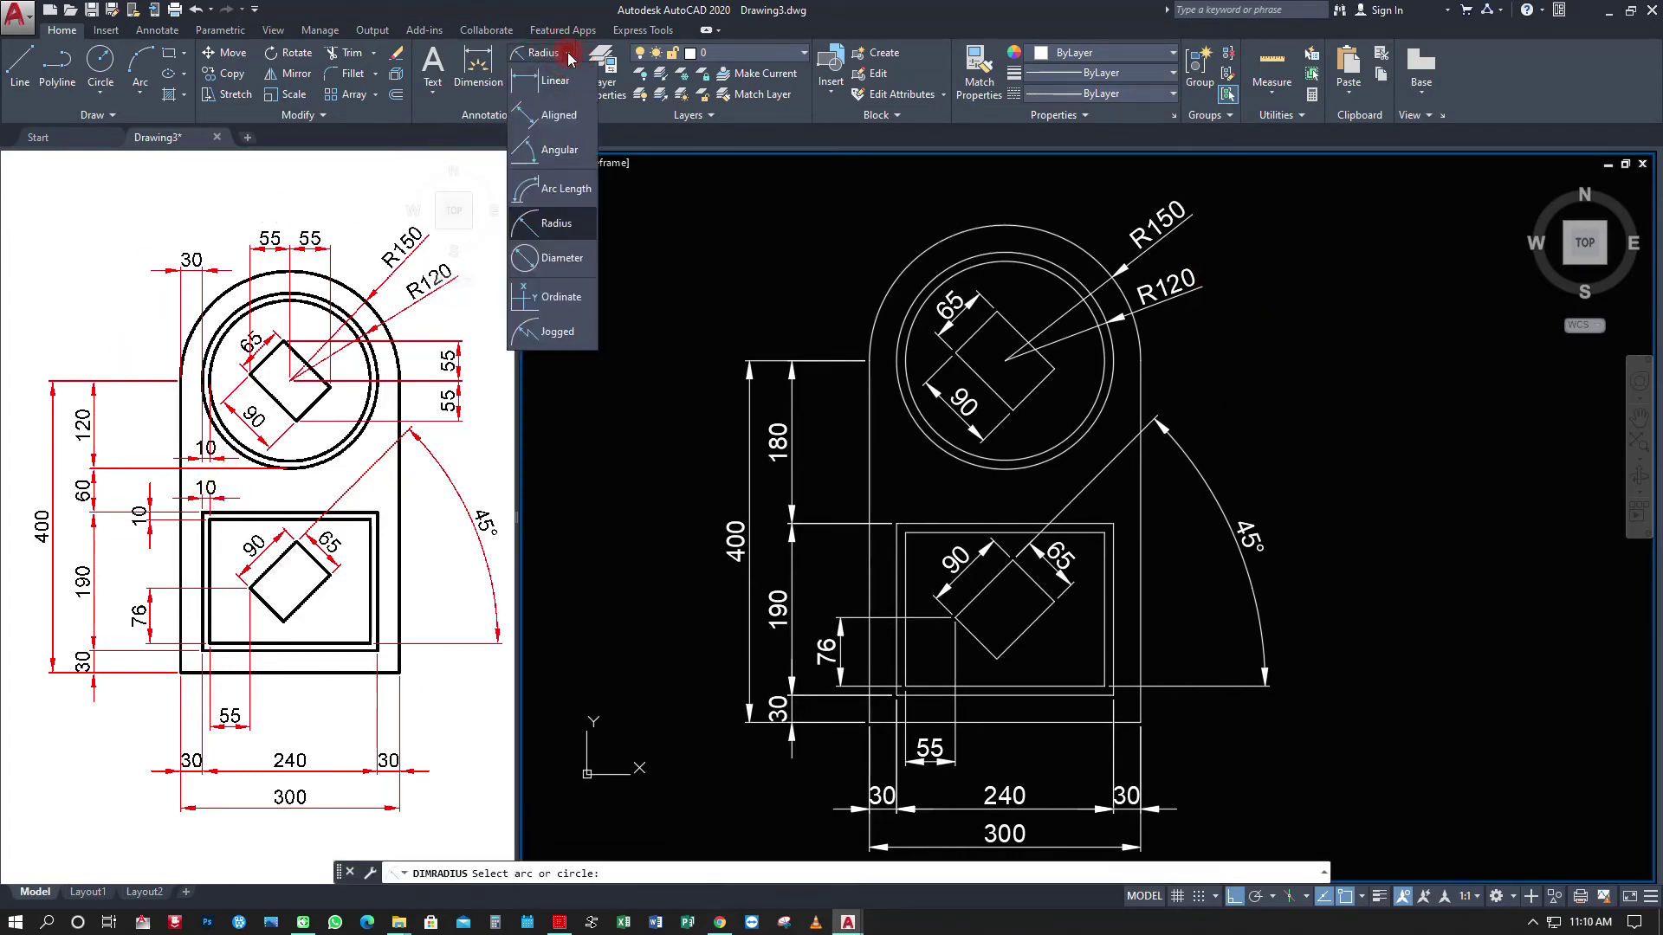
# Add the 30 dimension between the outer circle's left side and the plate's left edge.
pyautogui.click(555, 78)
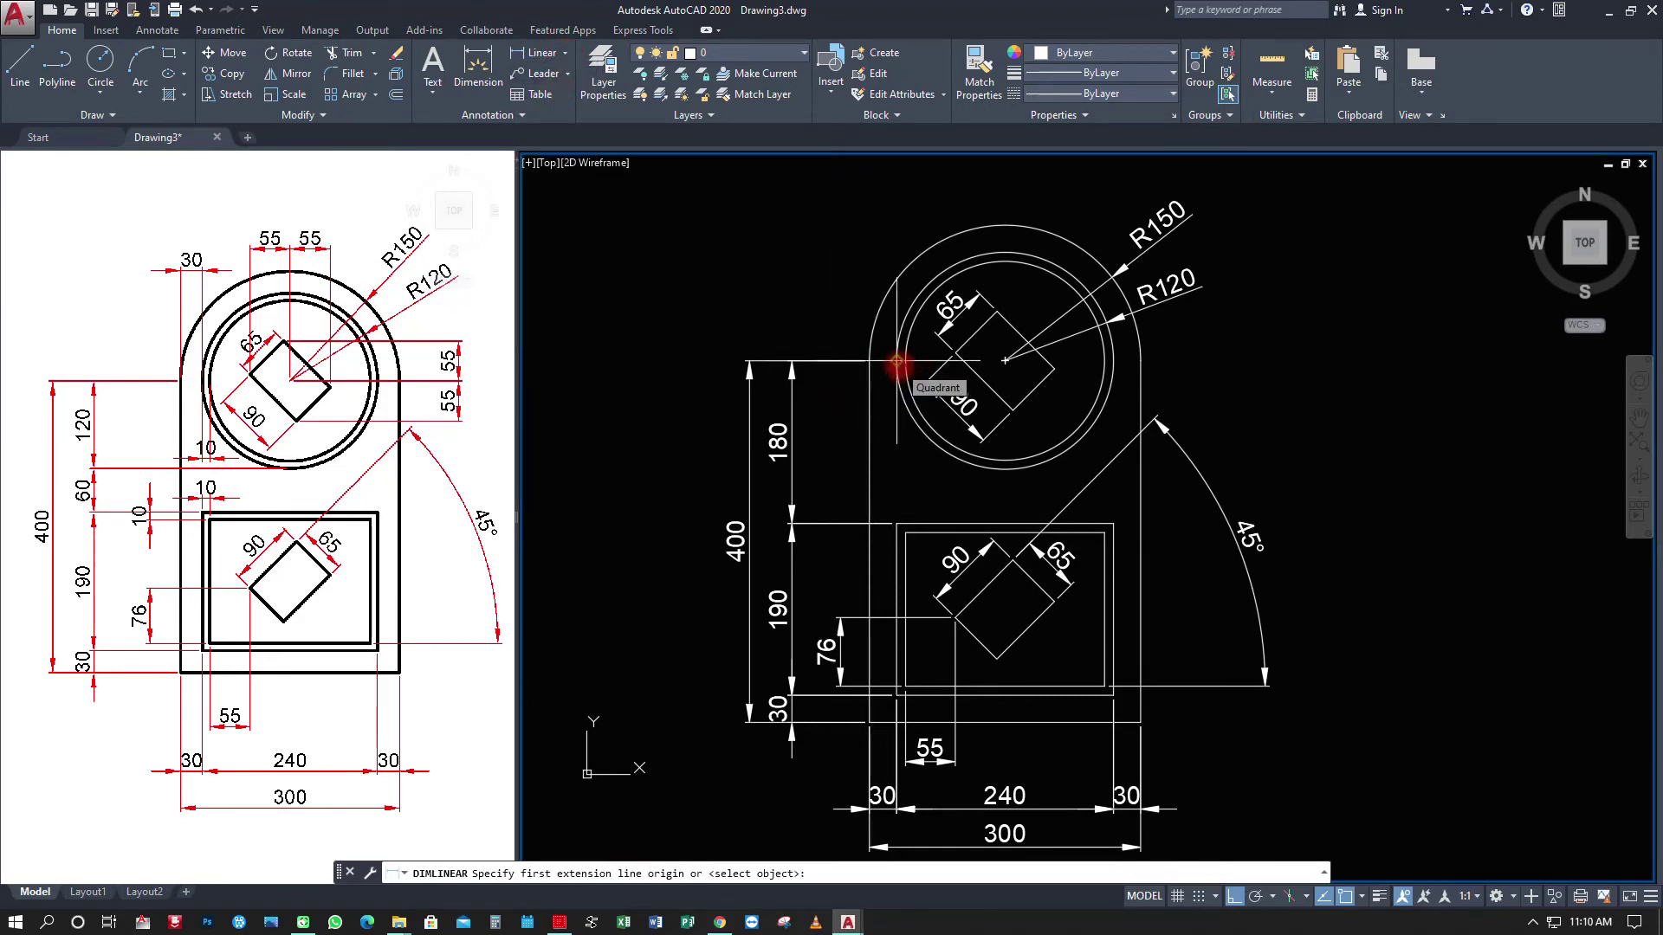
pyautogui.click(896, 361)
pyautogui.click(871, 360)
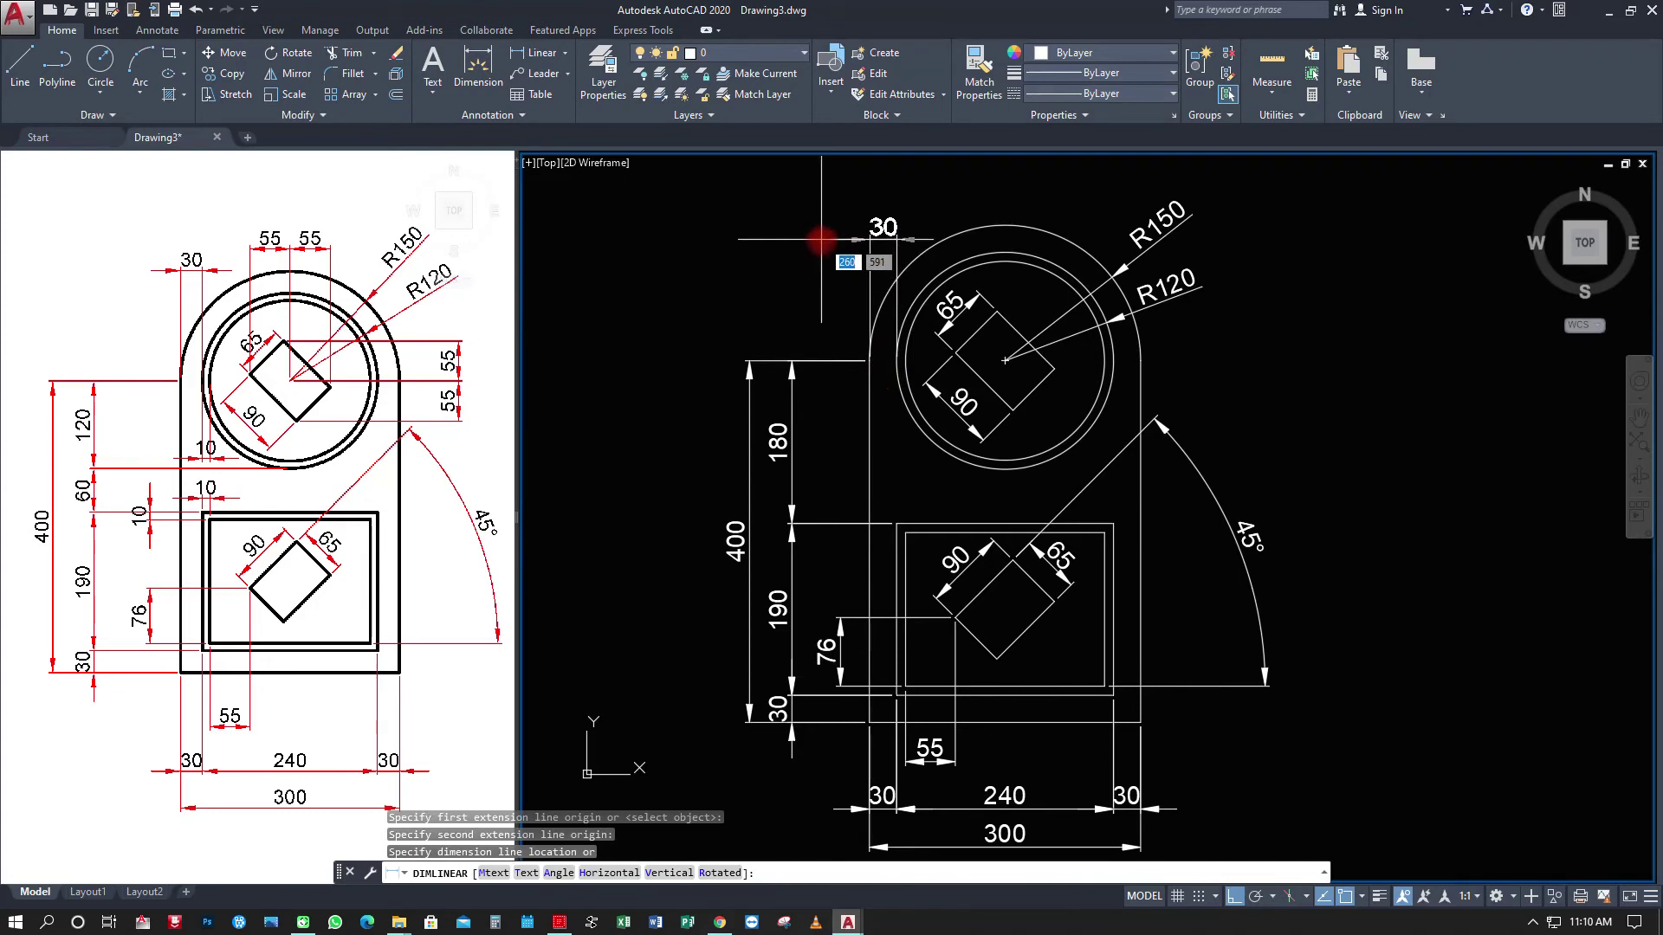
pyautogui.click(821, 240)
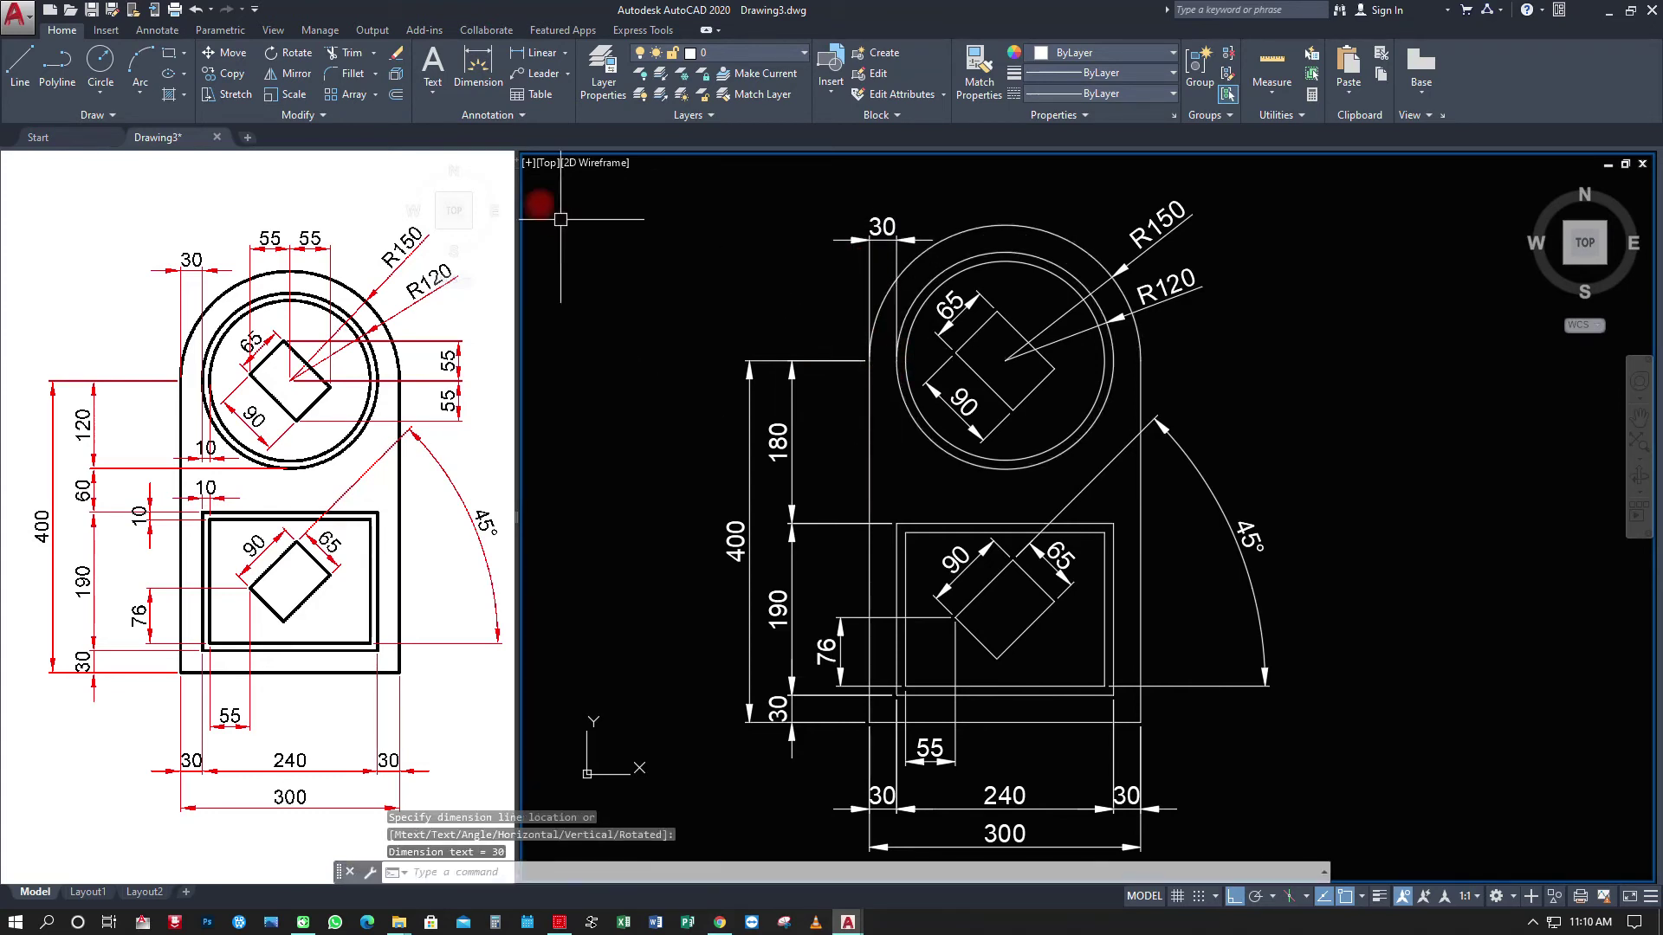
# Add the two 10 dimensions at the left, then clear an accidental circle selection.
pyautogui.click(538, 53)
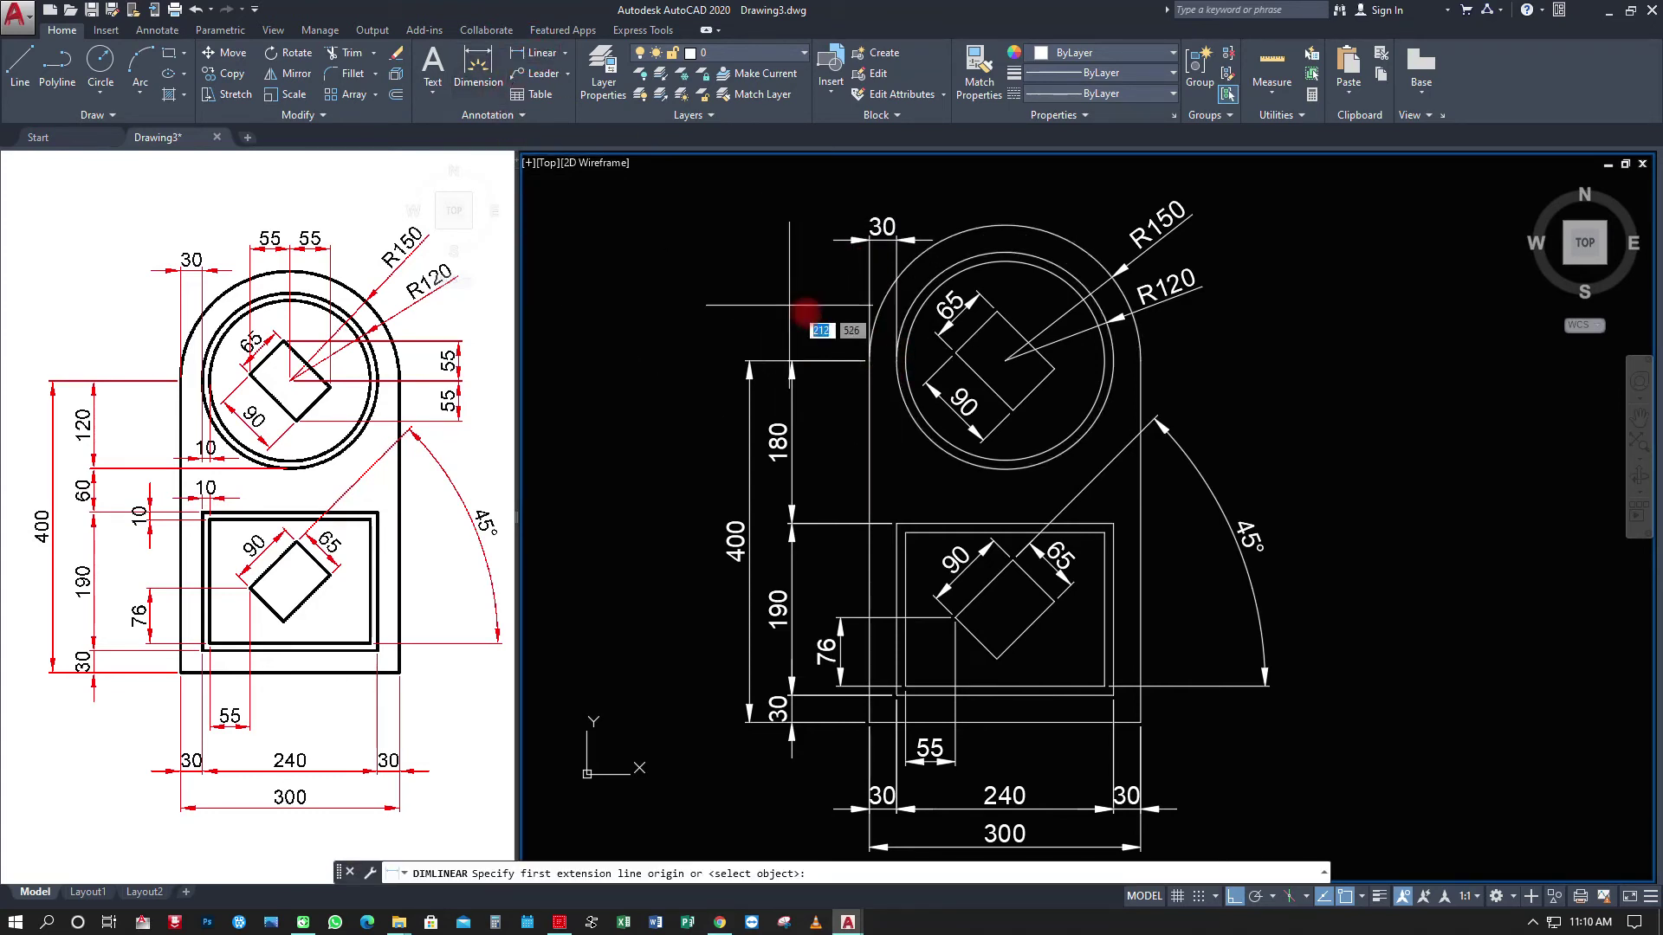
pyautogui.click(897, 361)
pyautogui.click(905, 361)
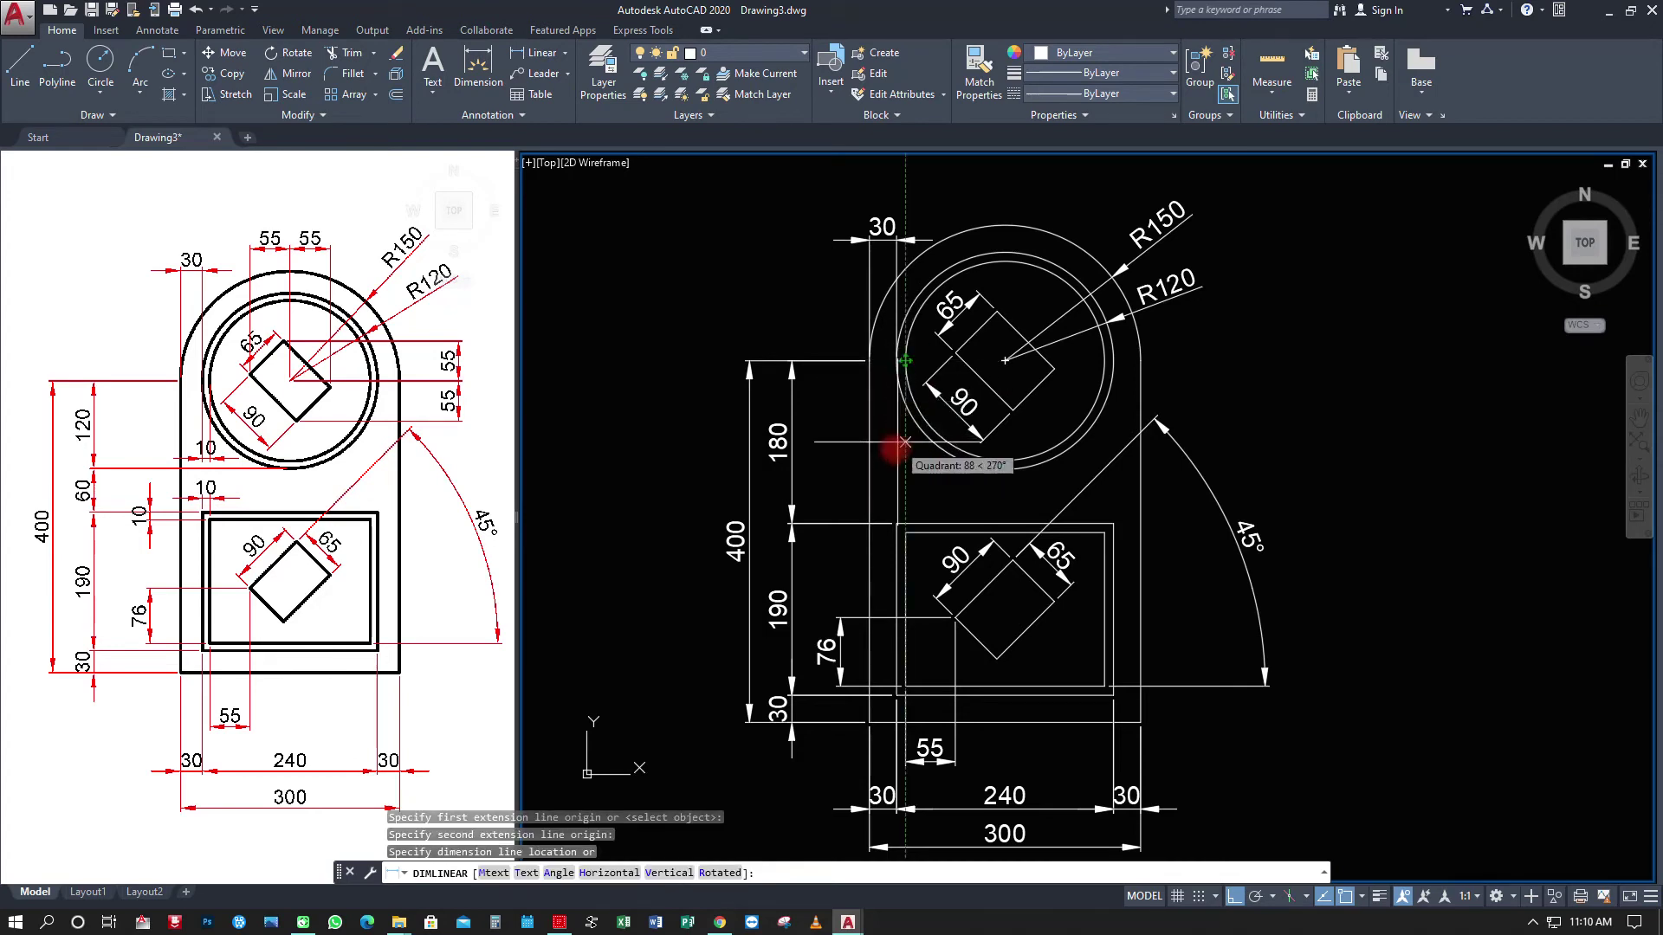
pyautogui.click(804, 436)
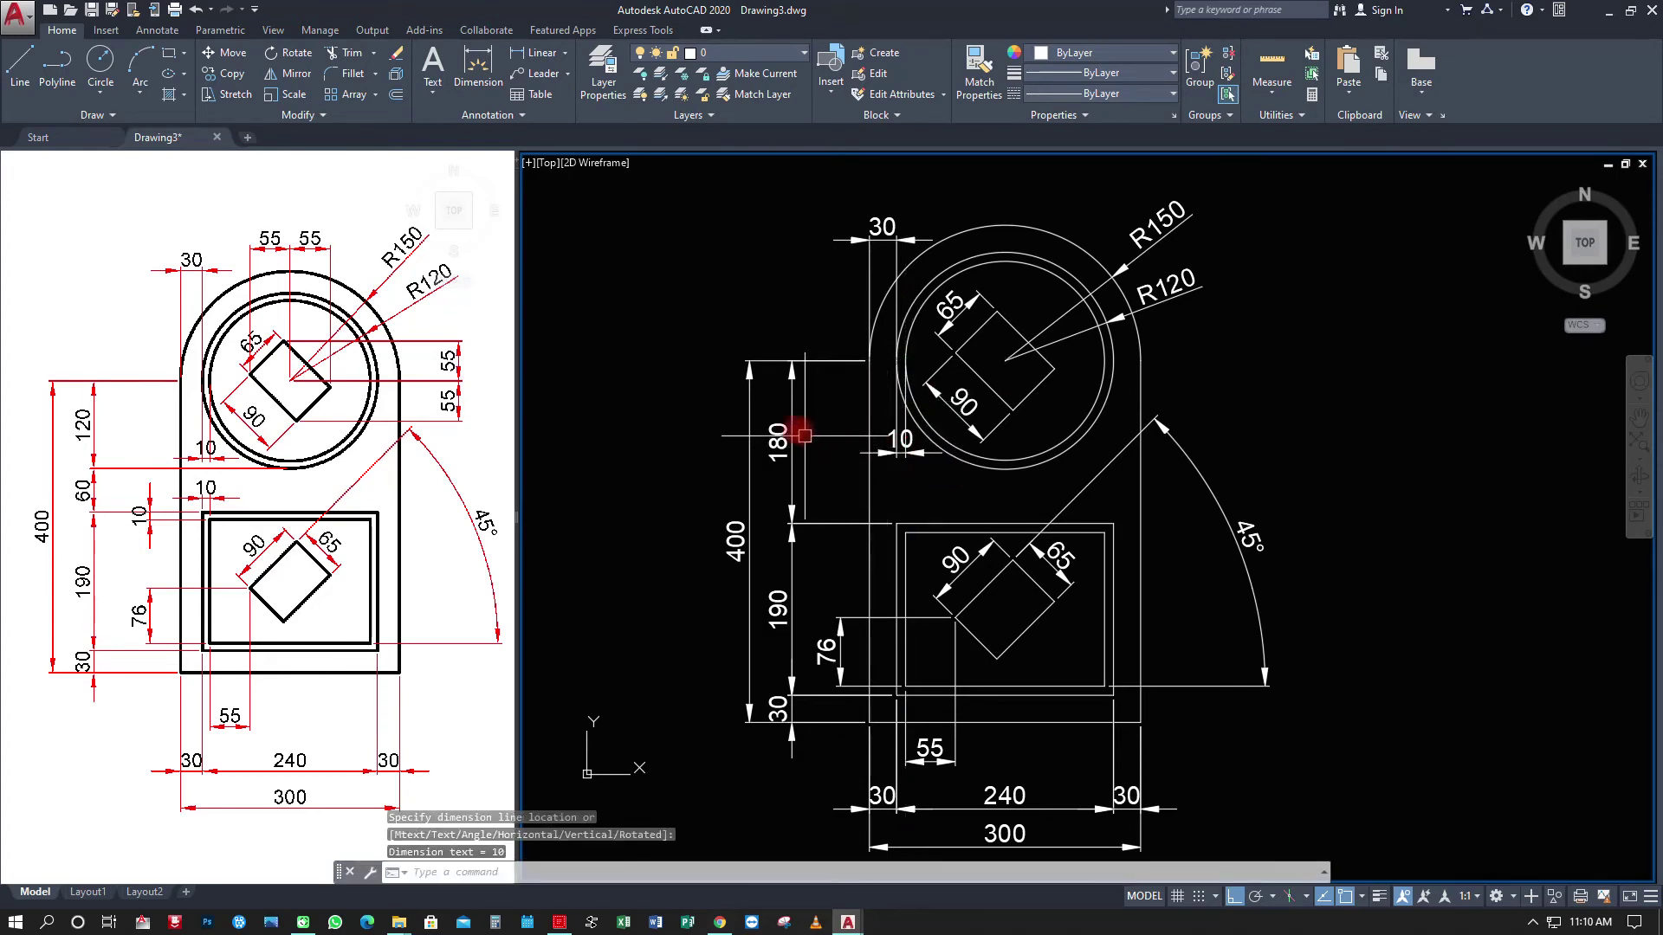
pyautogui.click(538, 54)
pyautogui.click(904, 531)
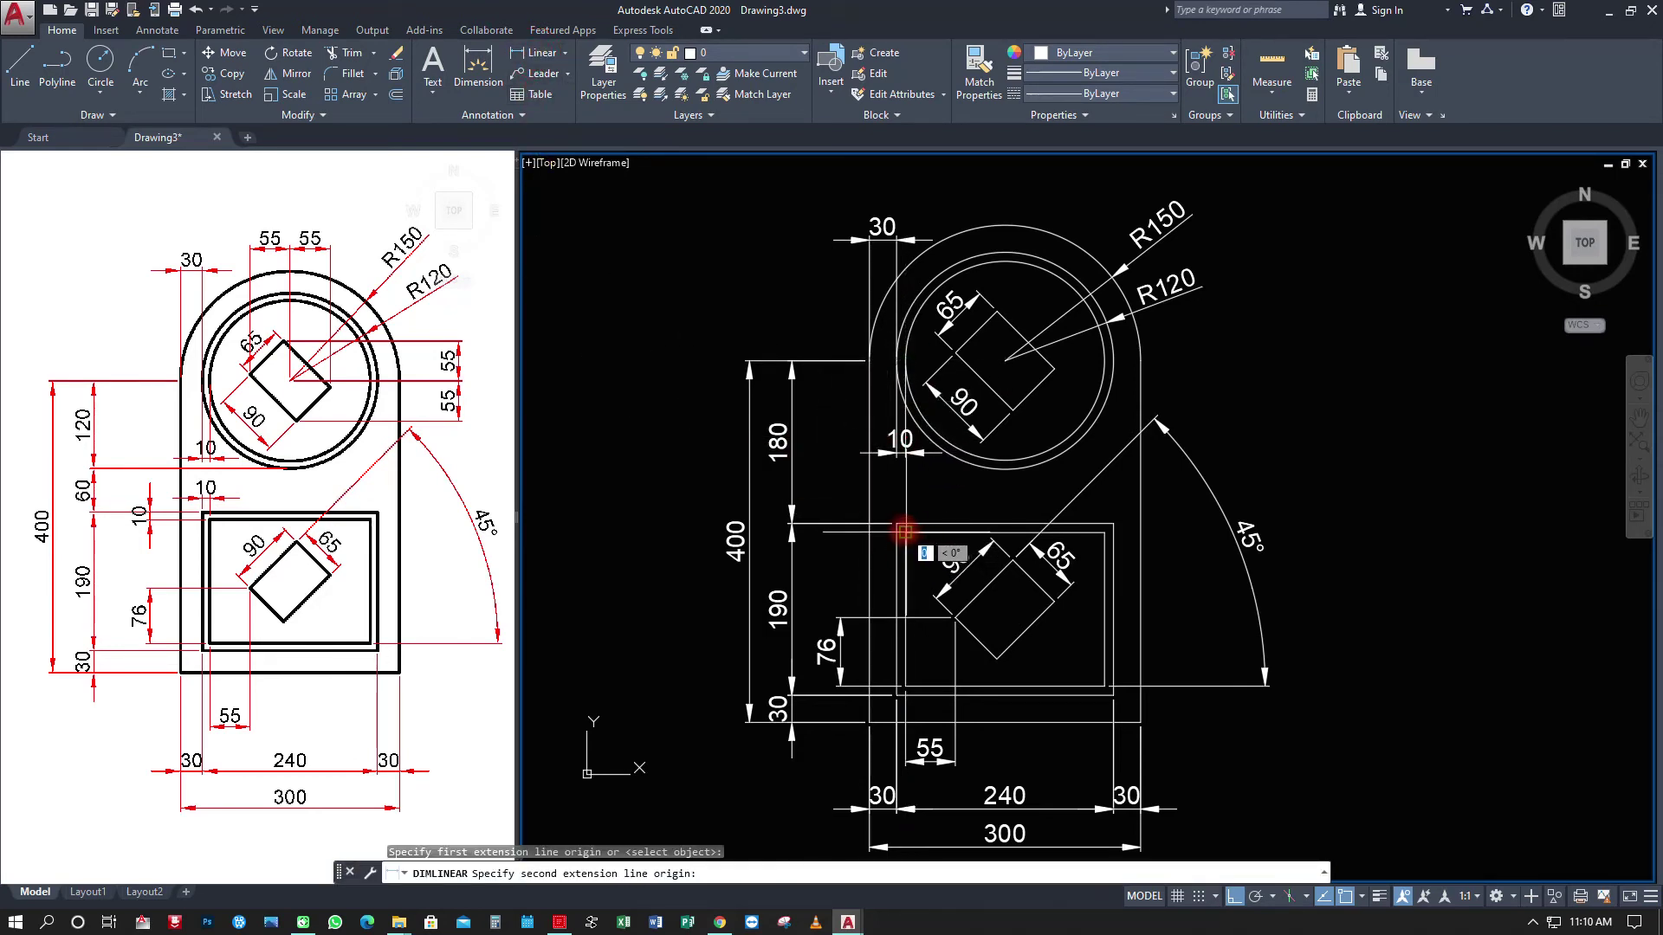
pyautogui.click(913, 582)
pyautogui.click(913, 497)
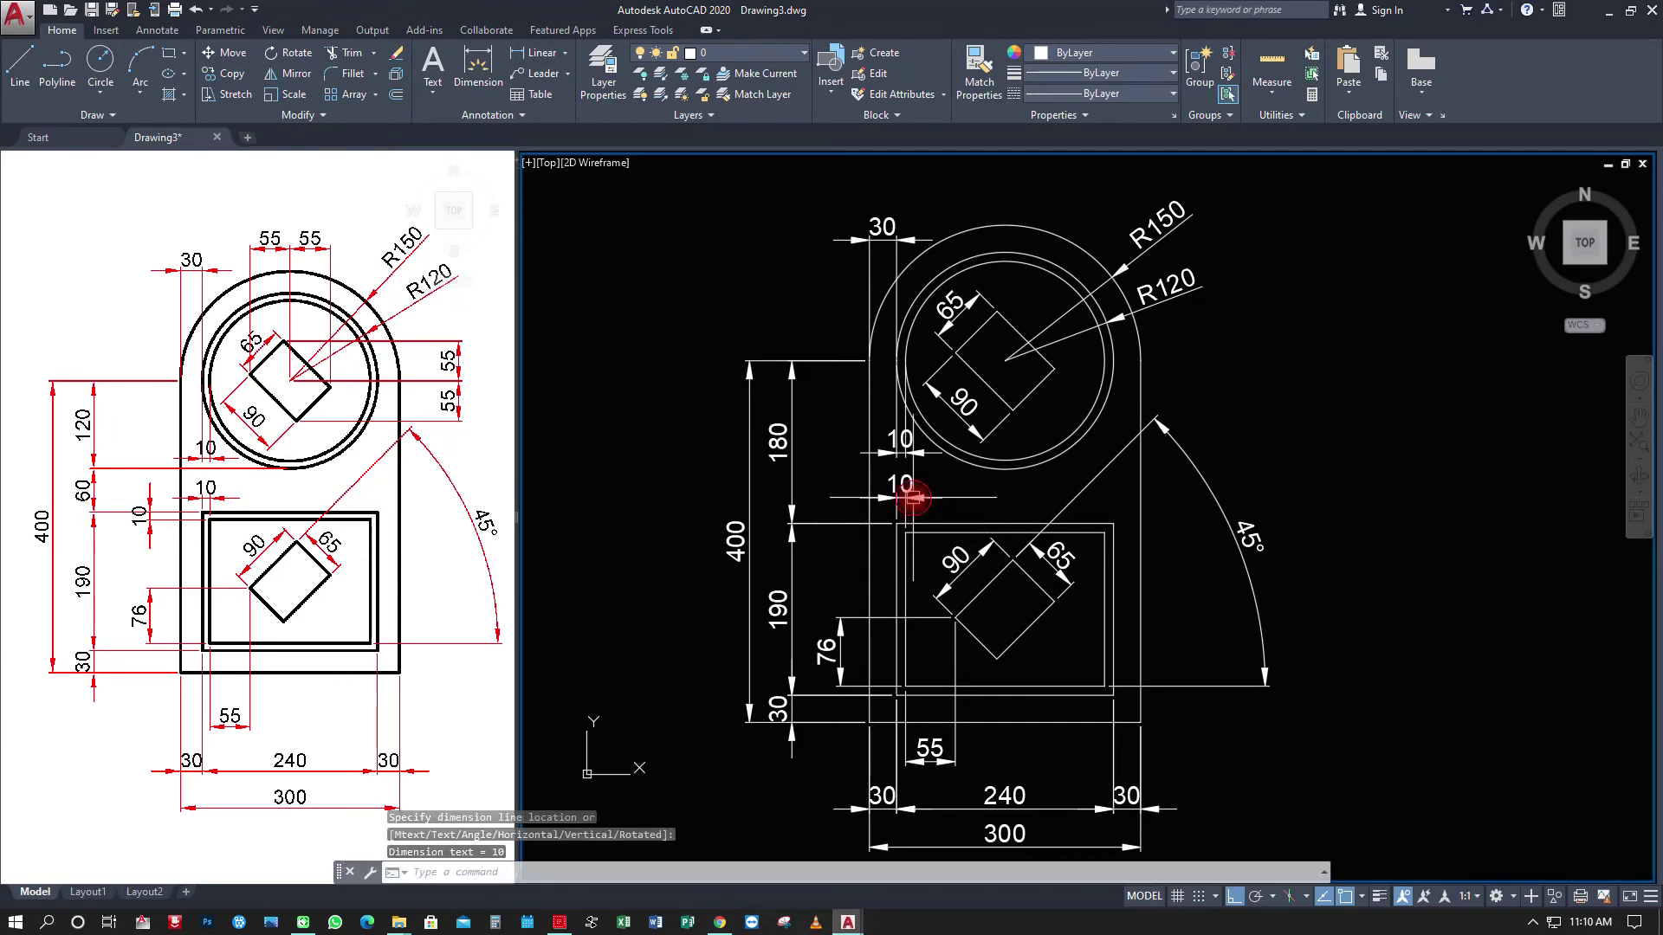
pyautogui.click(297, 230)
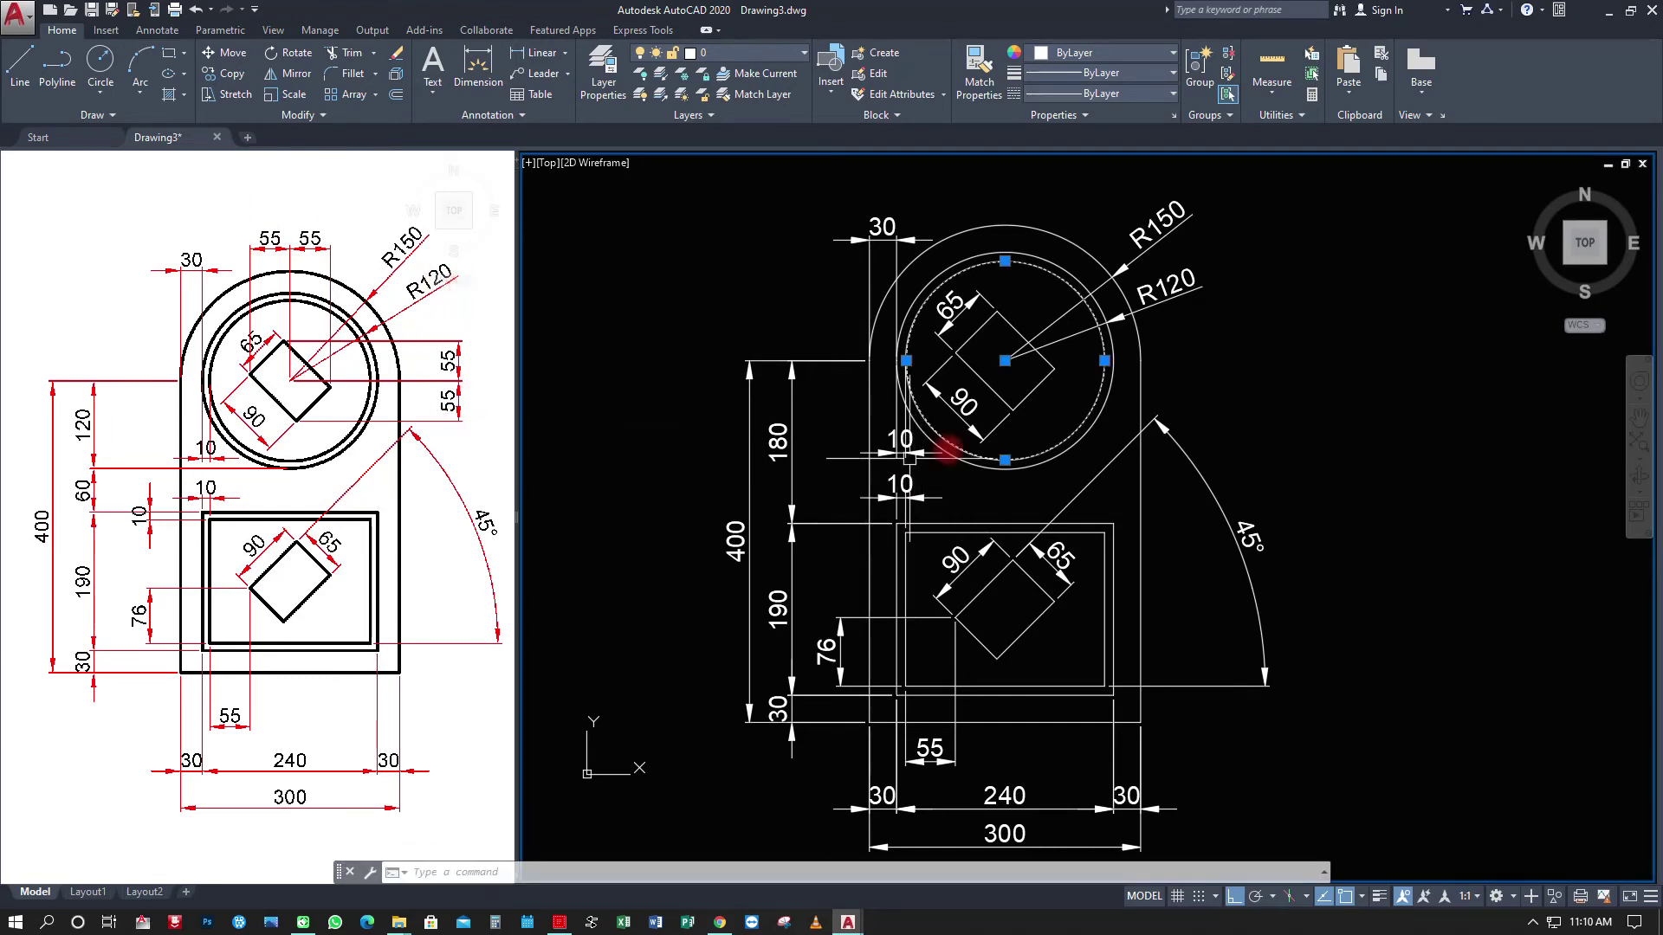
pyautogui.click(1193, 363)
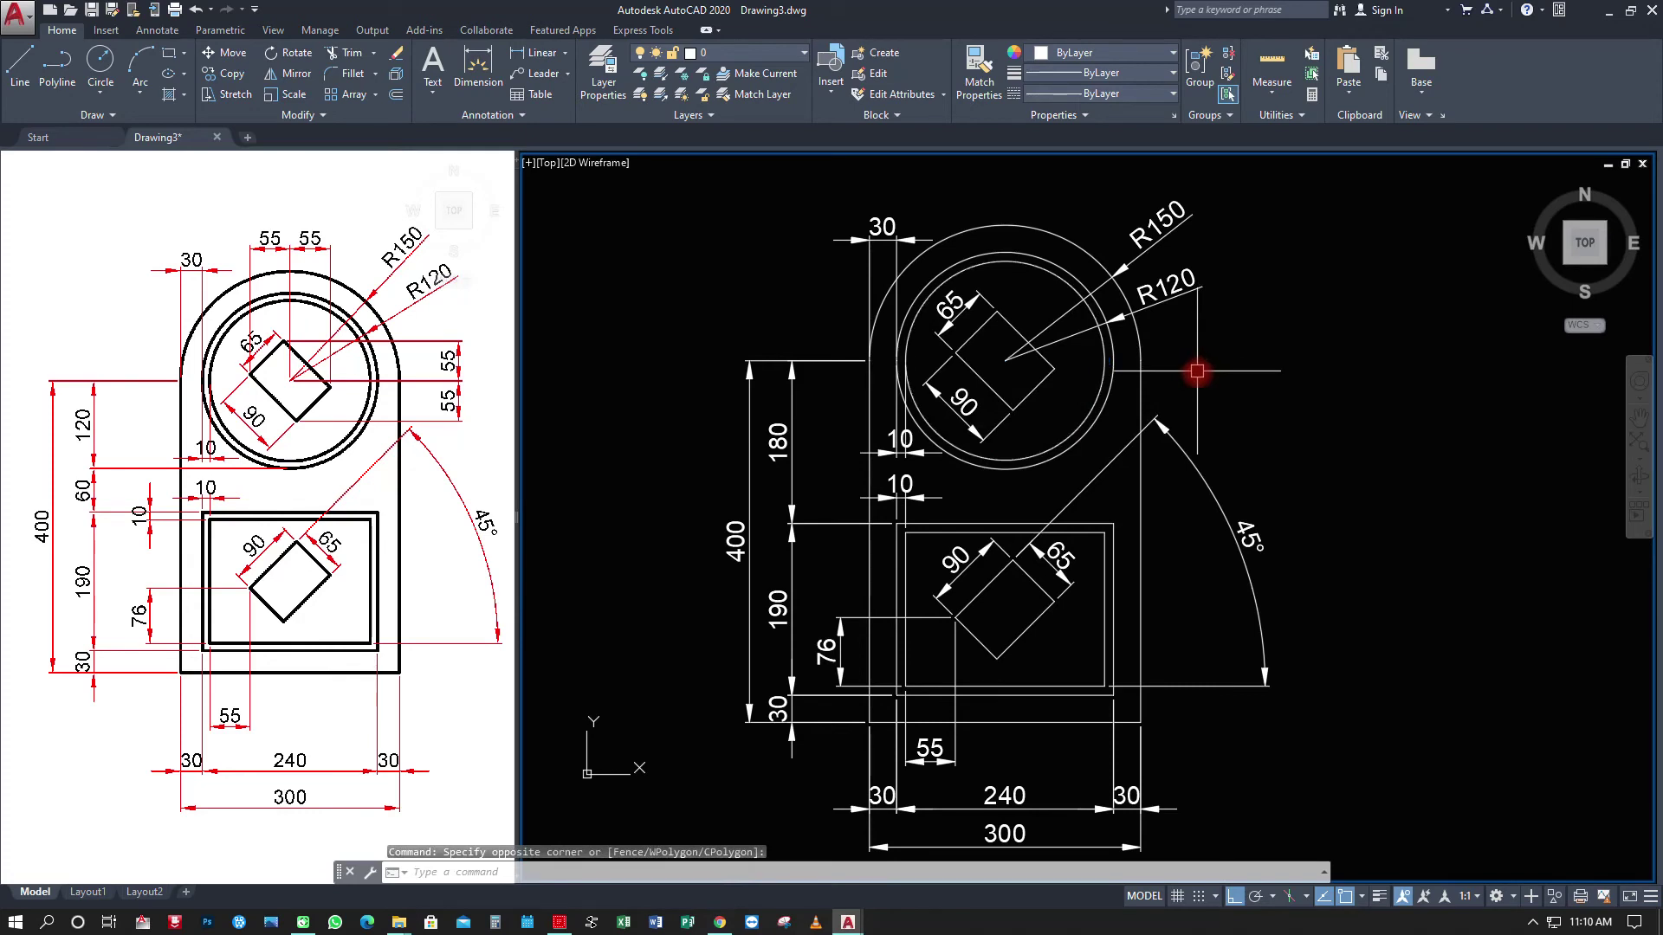
pyautogui.press('Escape')
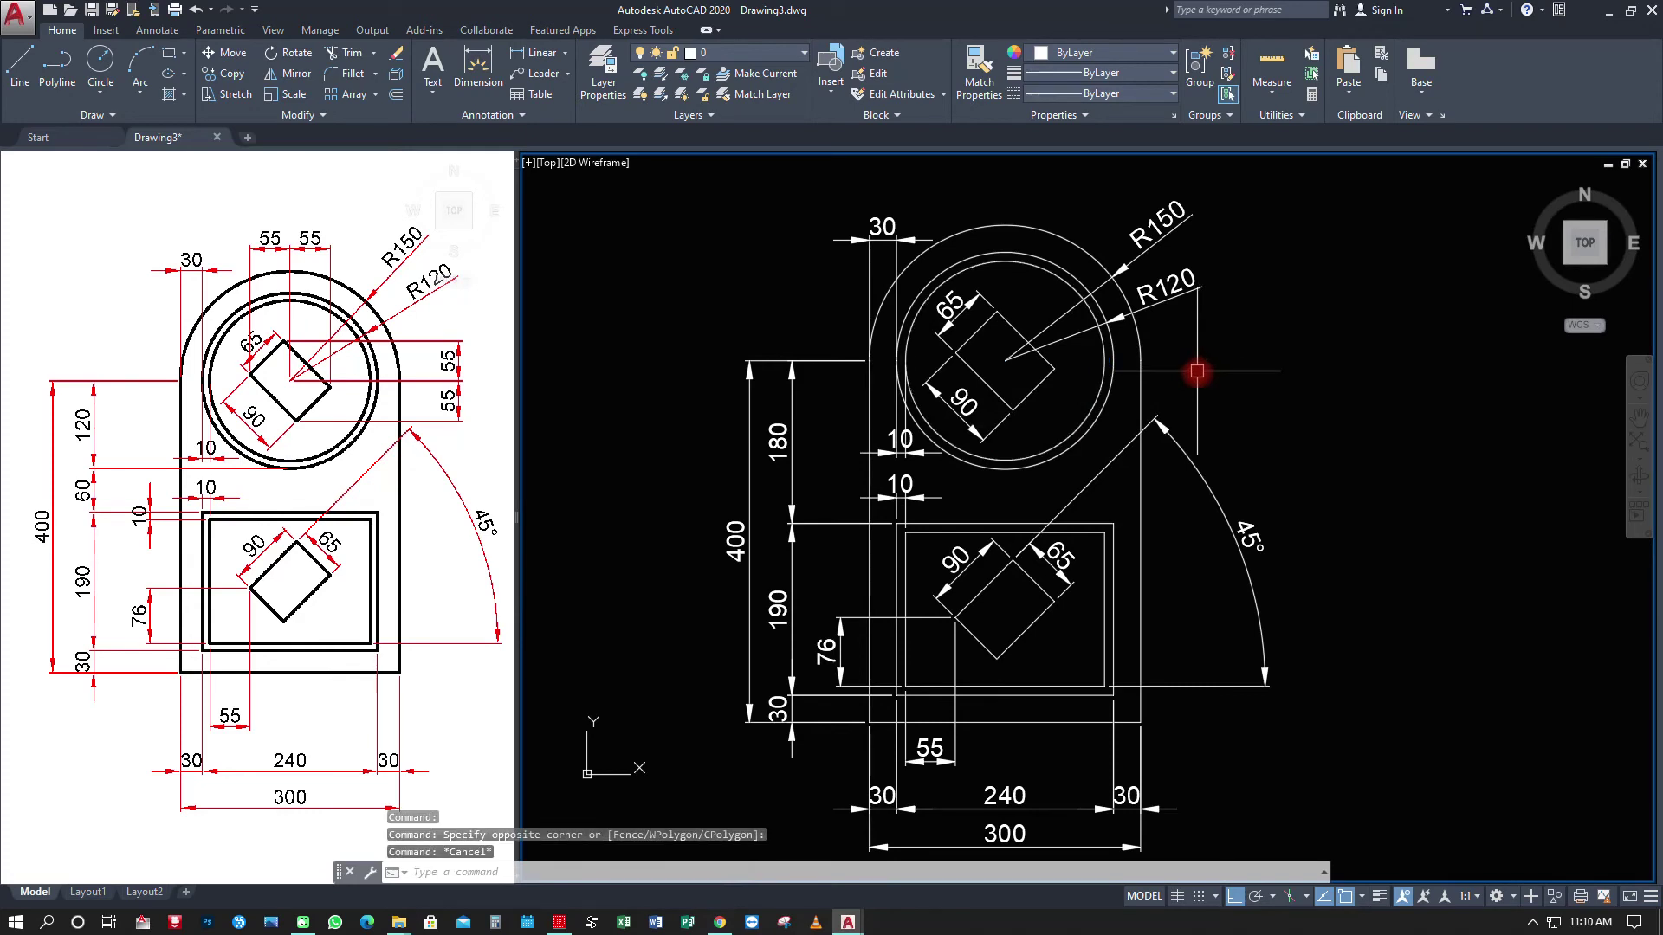
# Place two horizontal 55 dimensions above the circle, from its centre to the square's corners.
pyautogui.click(544, 53)
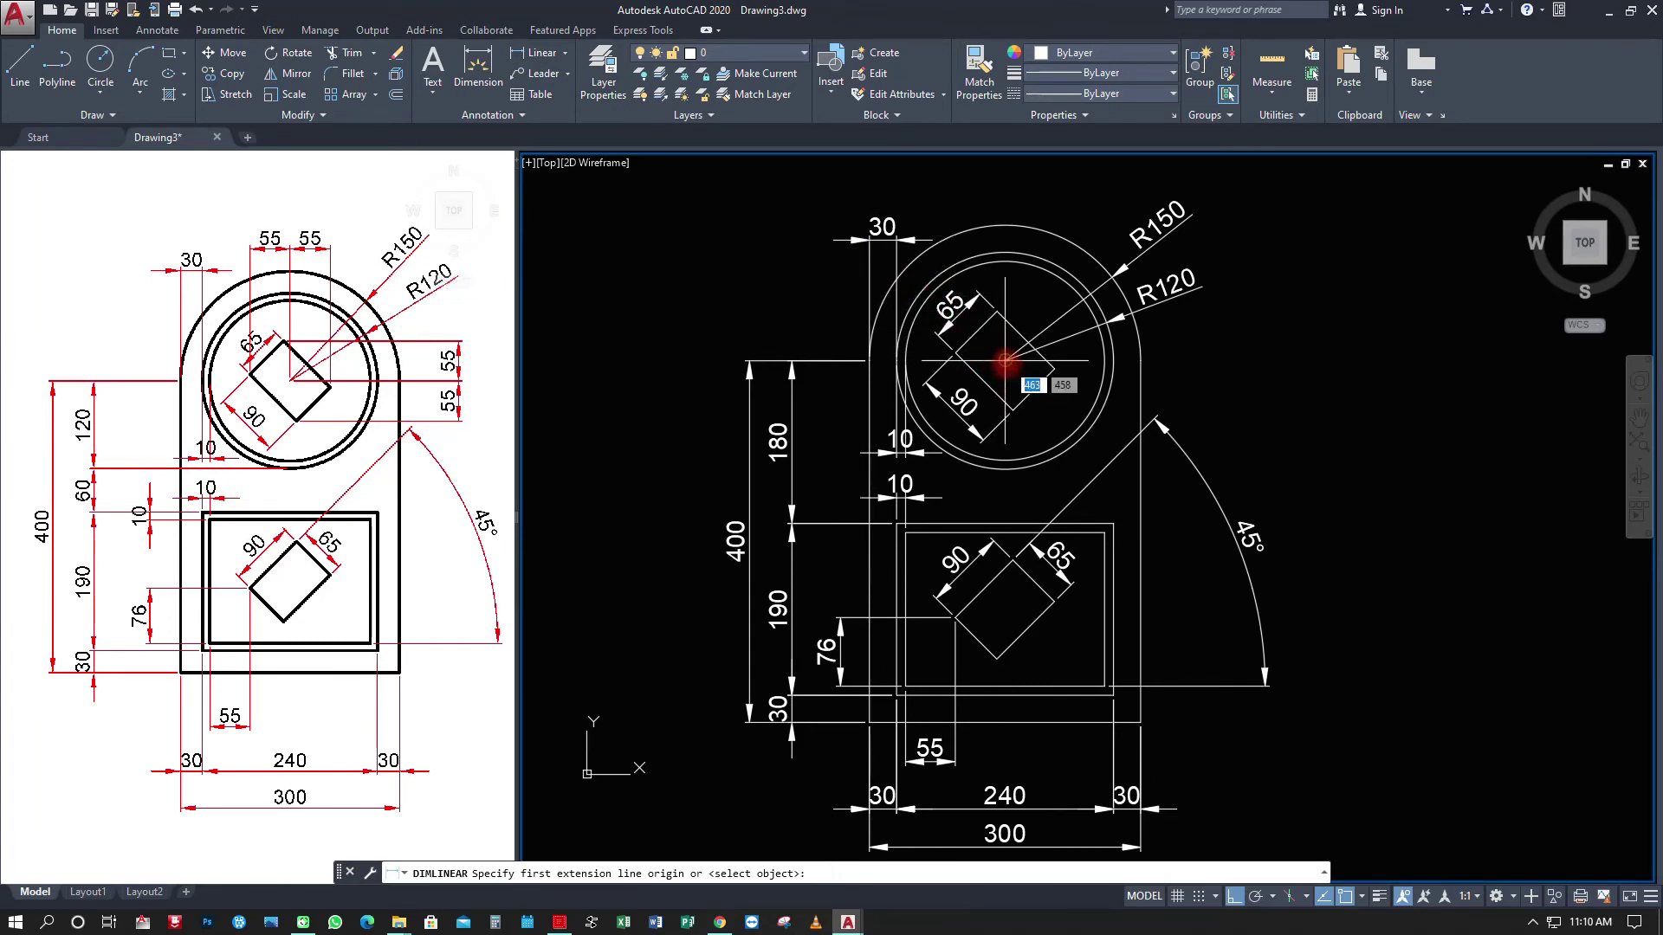
pyautogui.click(1005, 360)
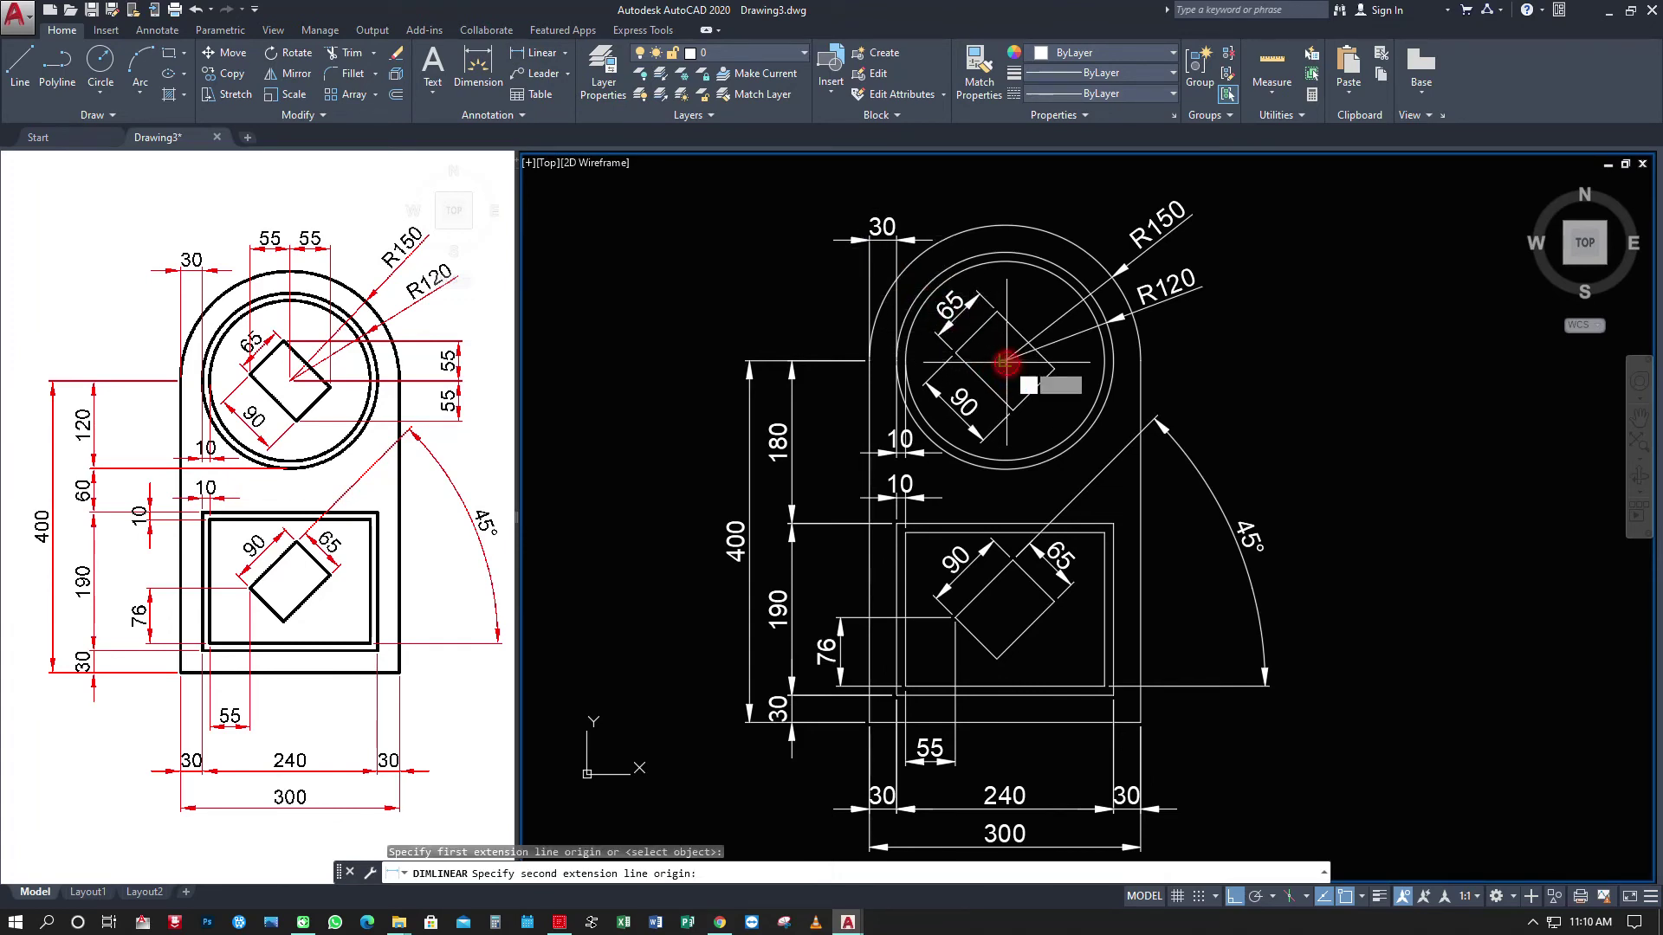
pyautogui.click(956, 358)
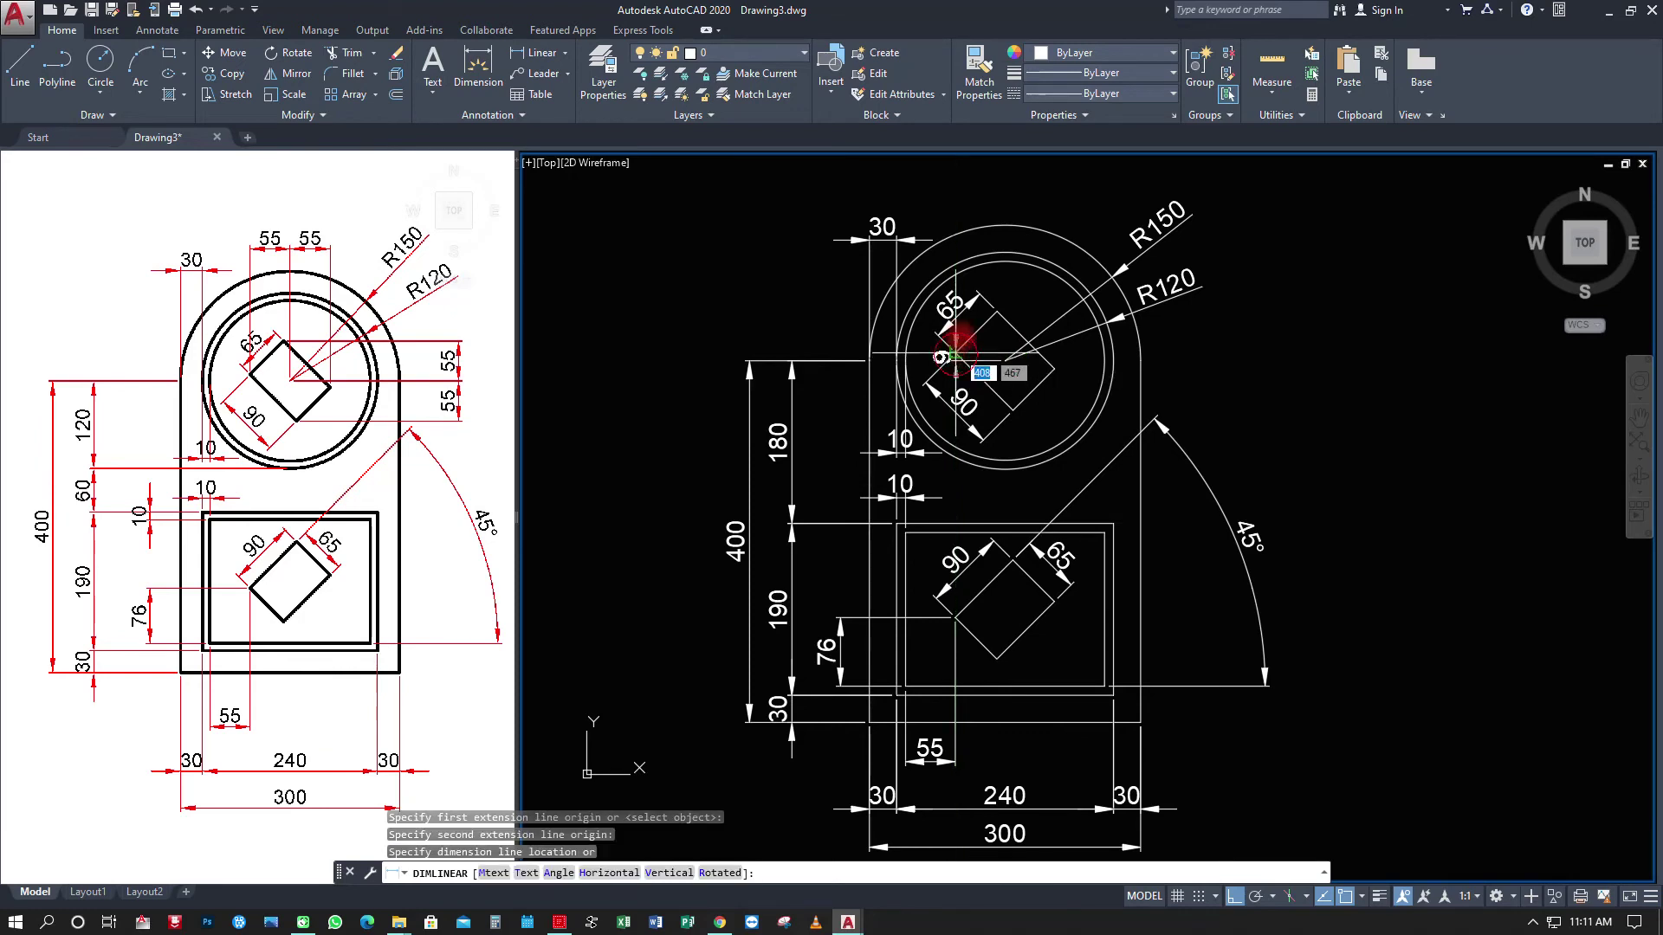
pyautogui.click(959, 187)
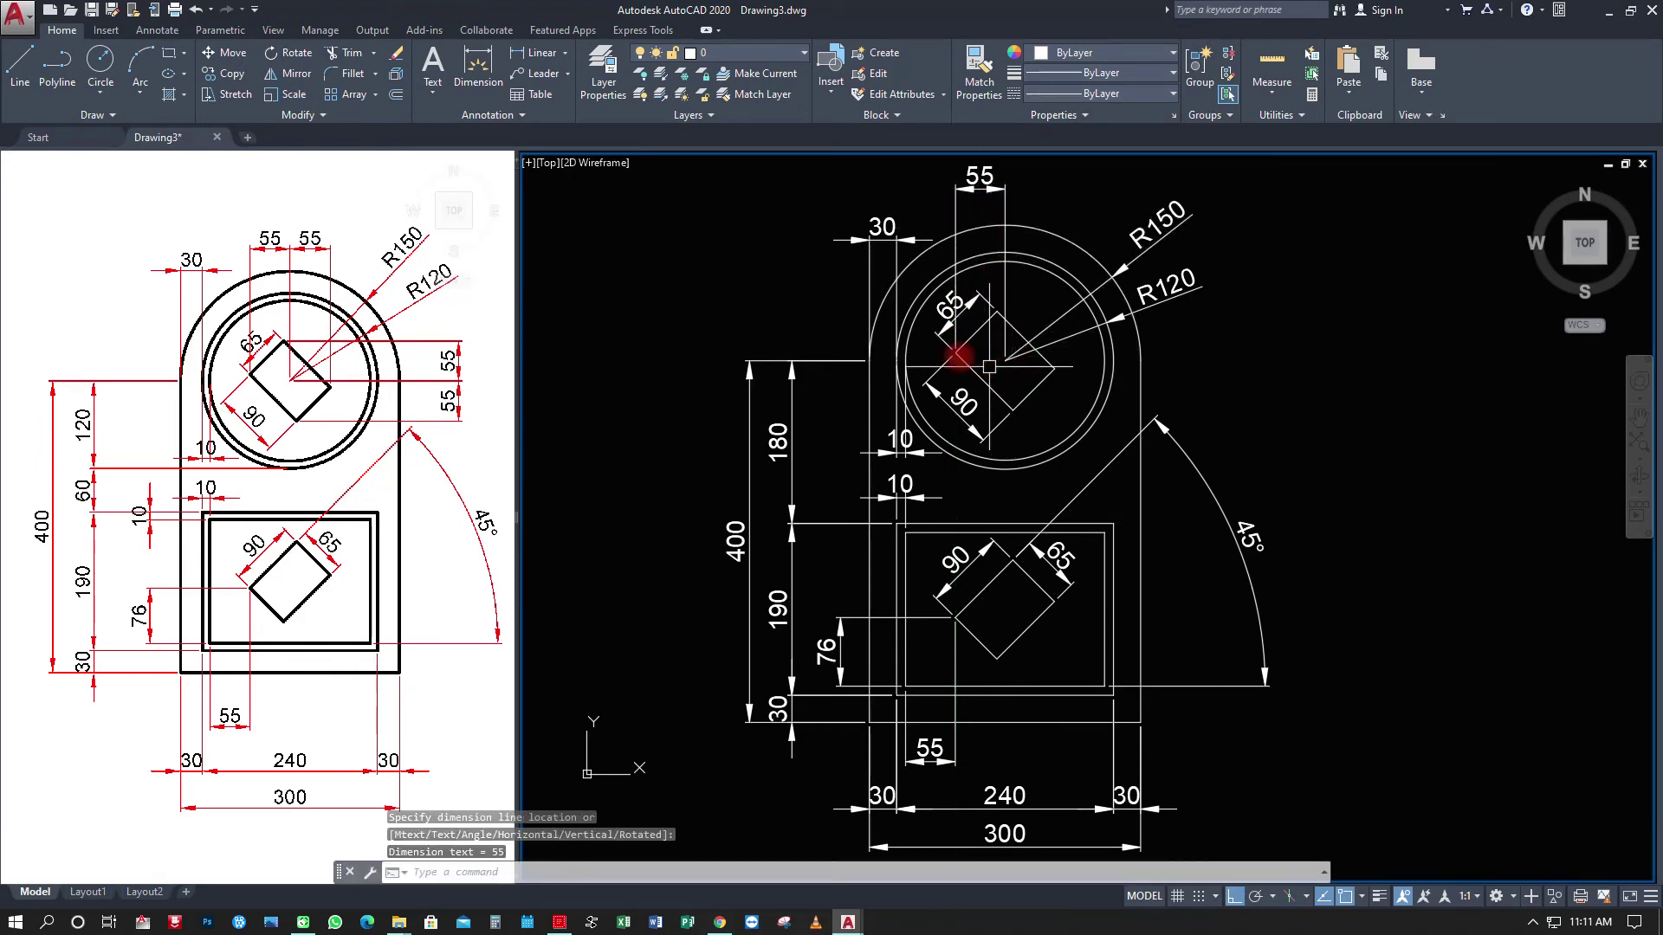
pyautogui.click(537, 56)
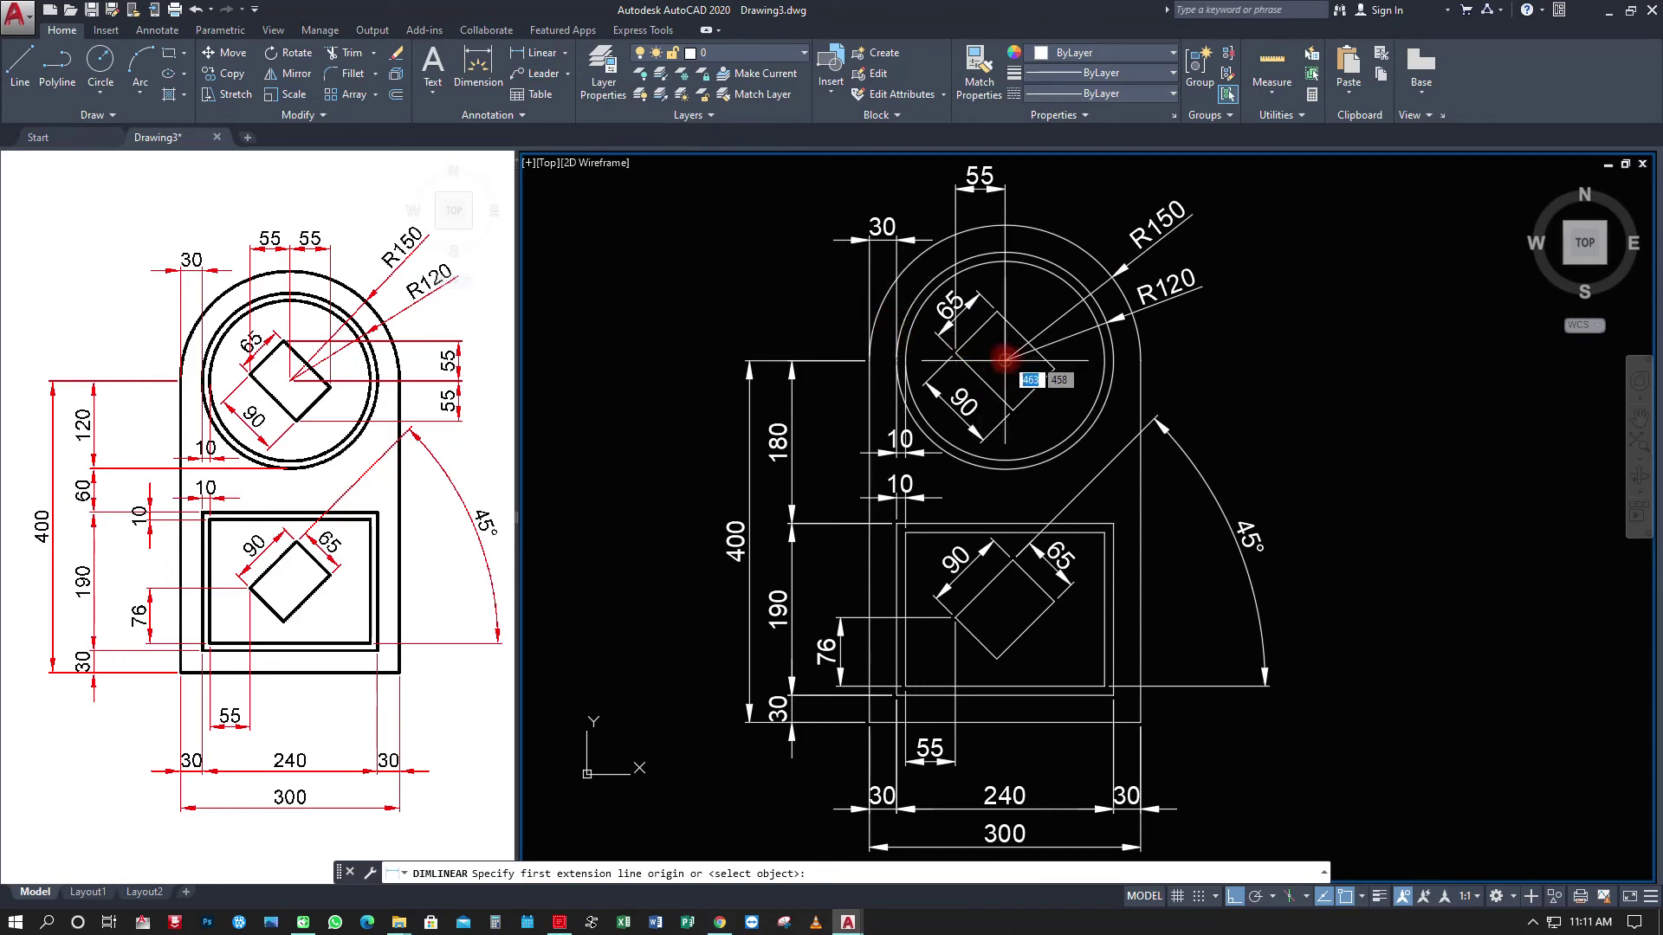
pyautogui.click(1006, 360)
pyautogui.click(1055, 370)
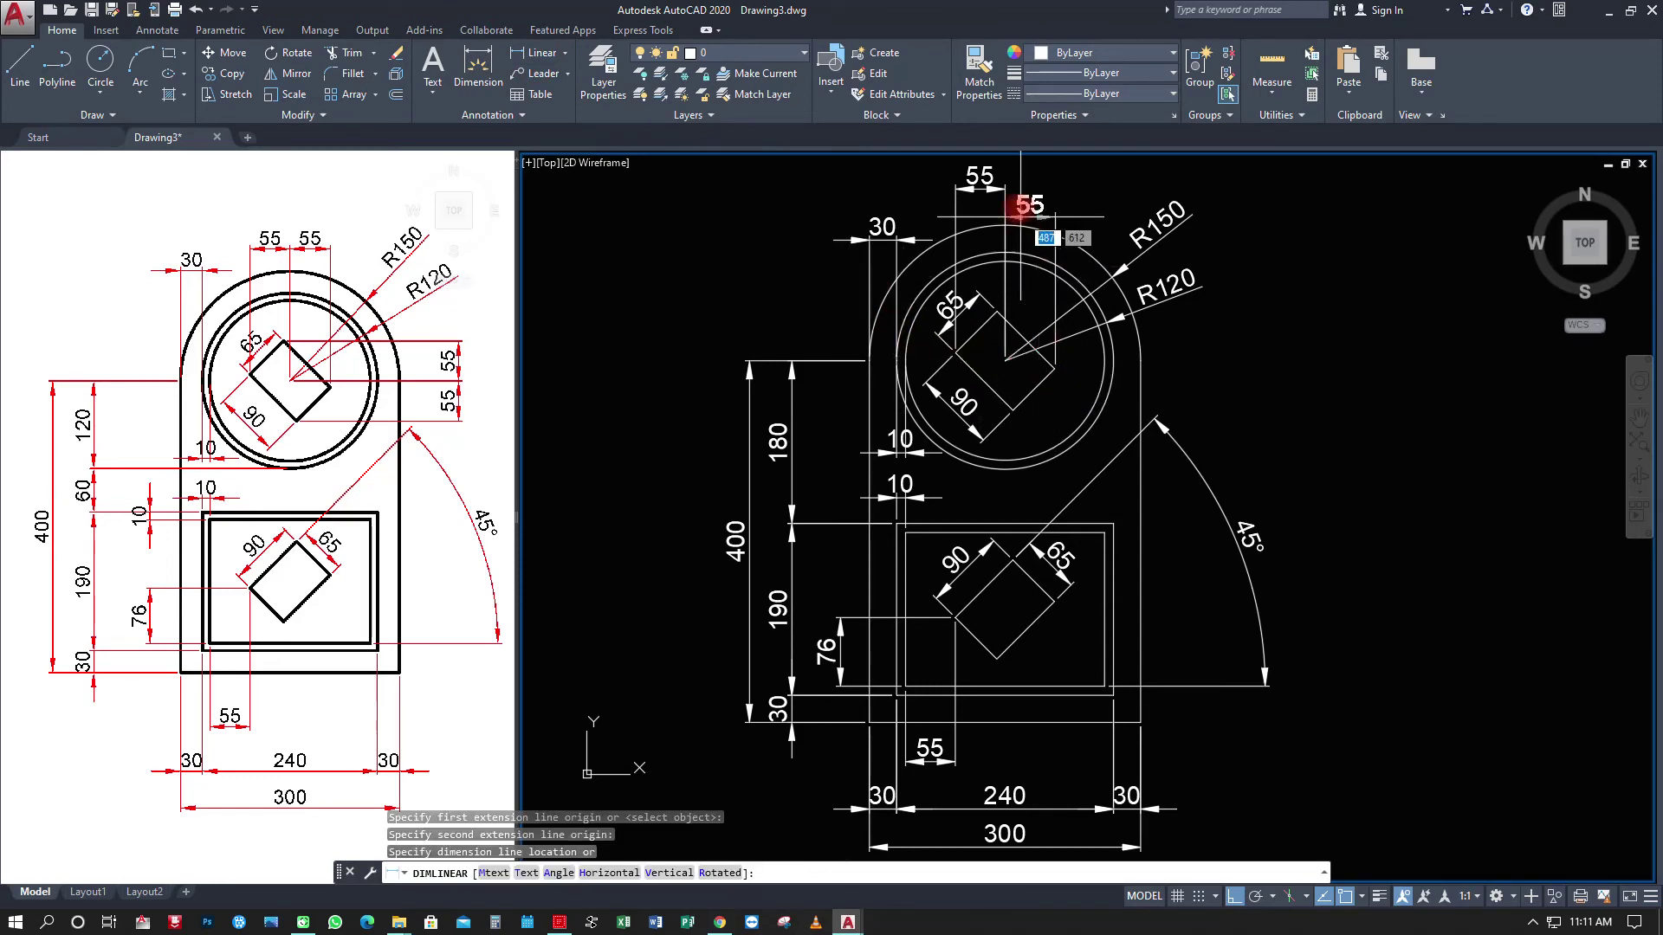
pyautogui.click(977, 187)
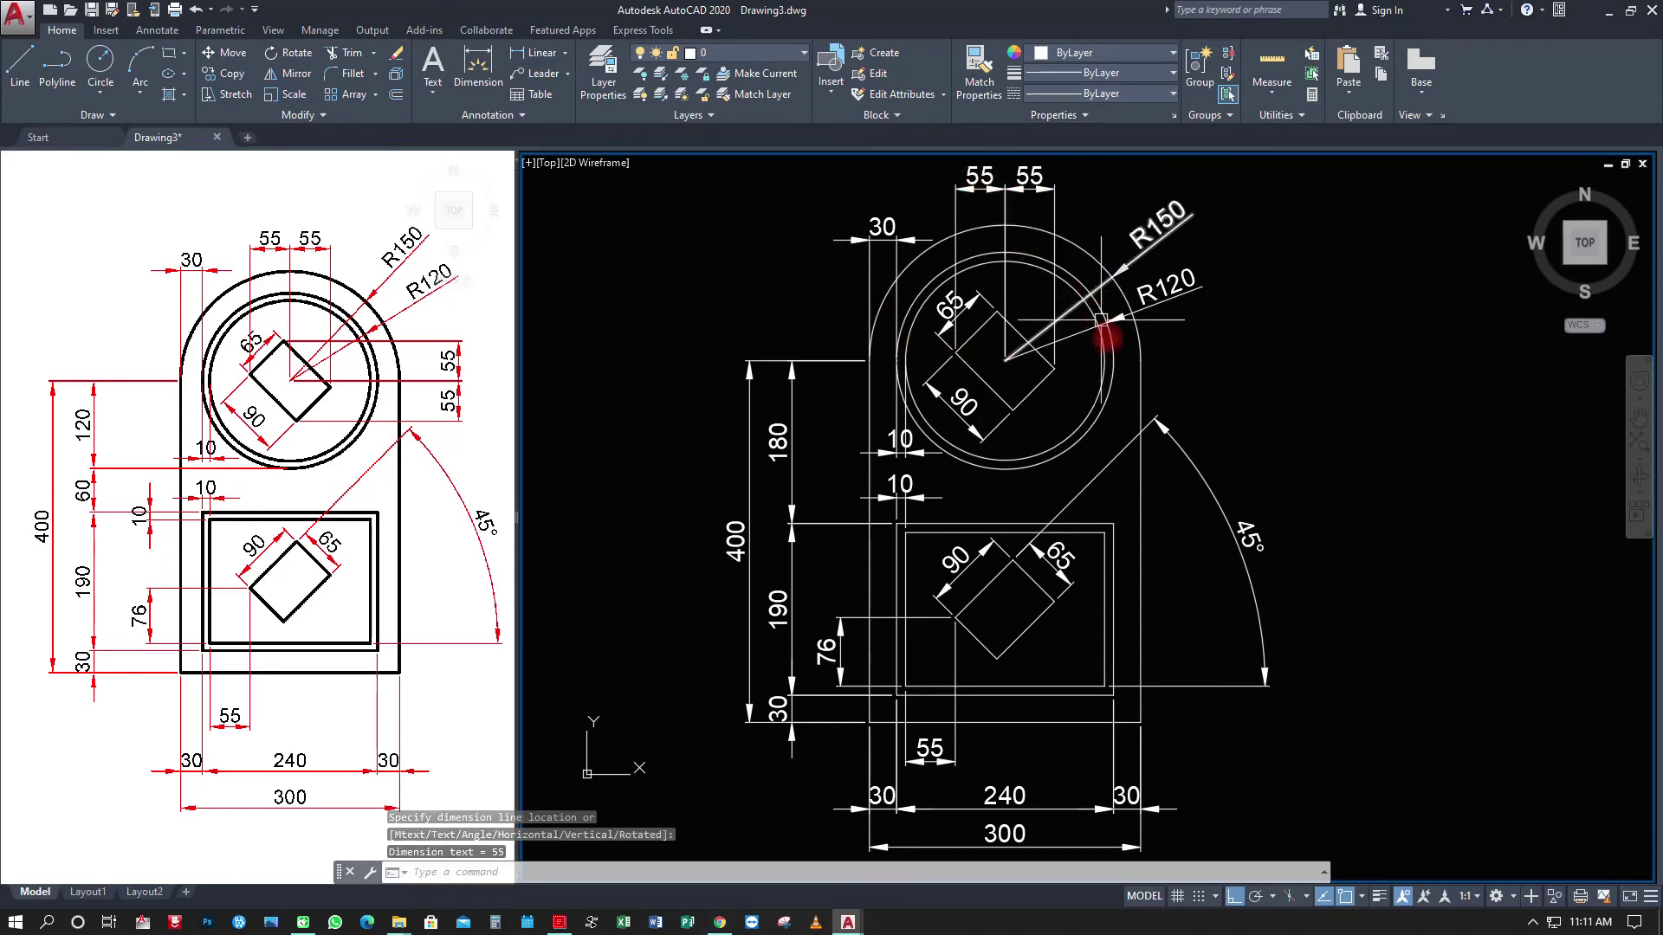
# Add the vertical 55 dimension to the right of the circle.
pyautogui.press('Return')
pyautogui.click(1007, 360)
pyautogui.click(1012, 409)
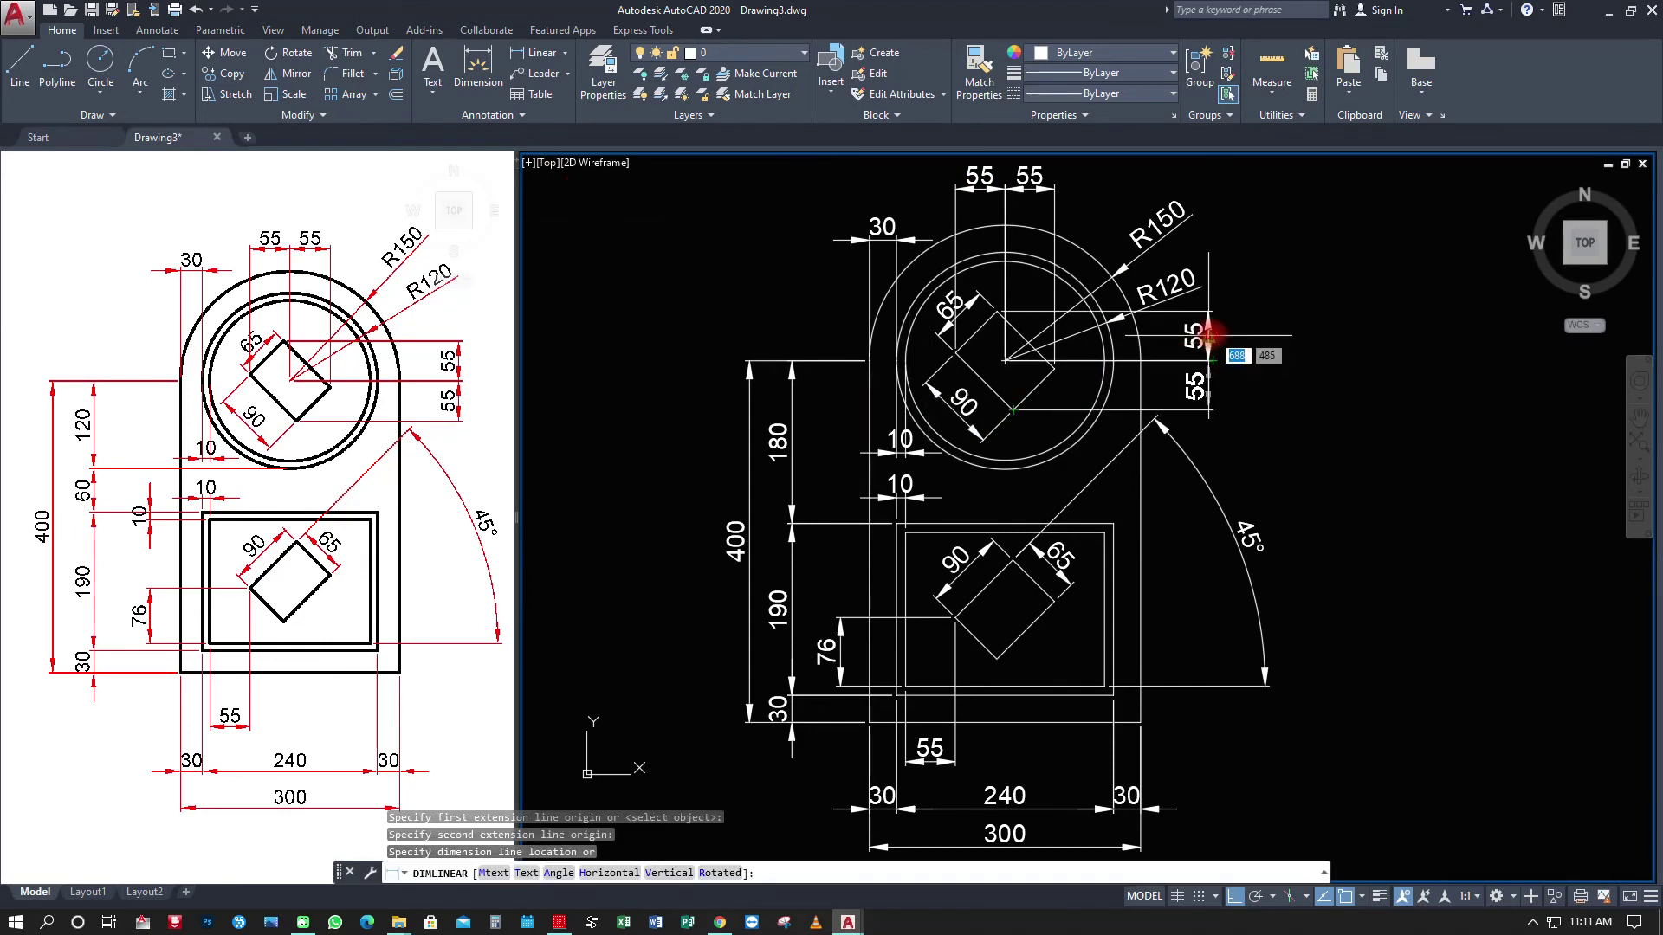
pyautogui.click(1210, 336)
pyautogui.press('Escape')
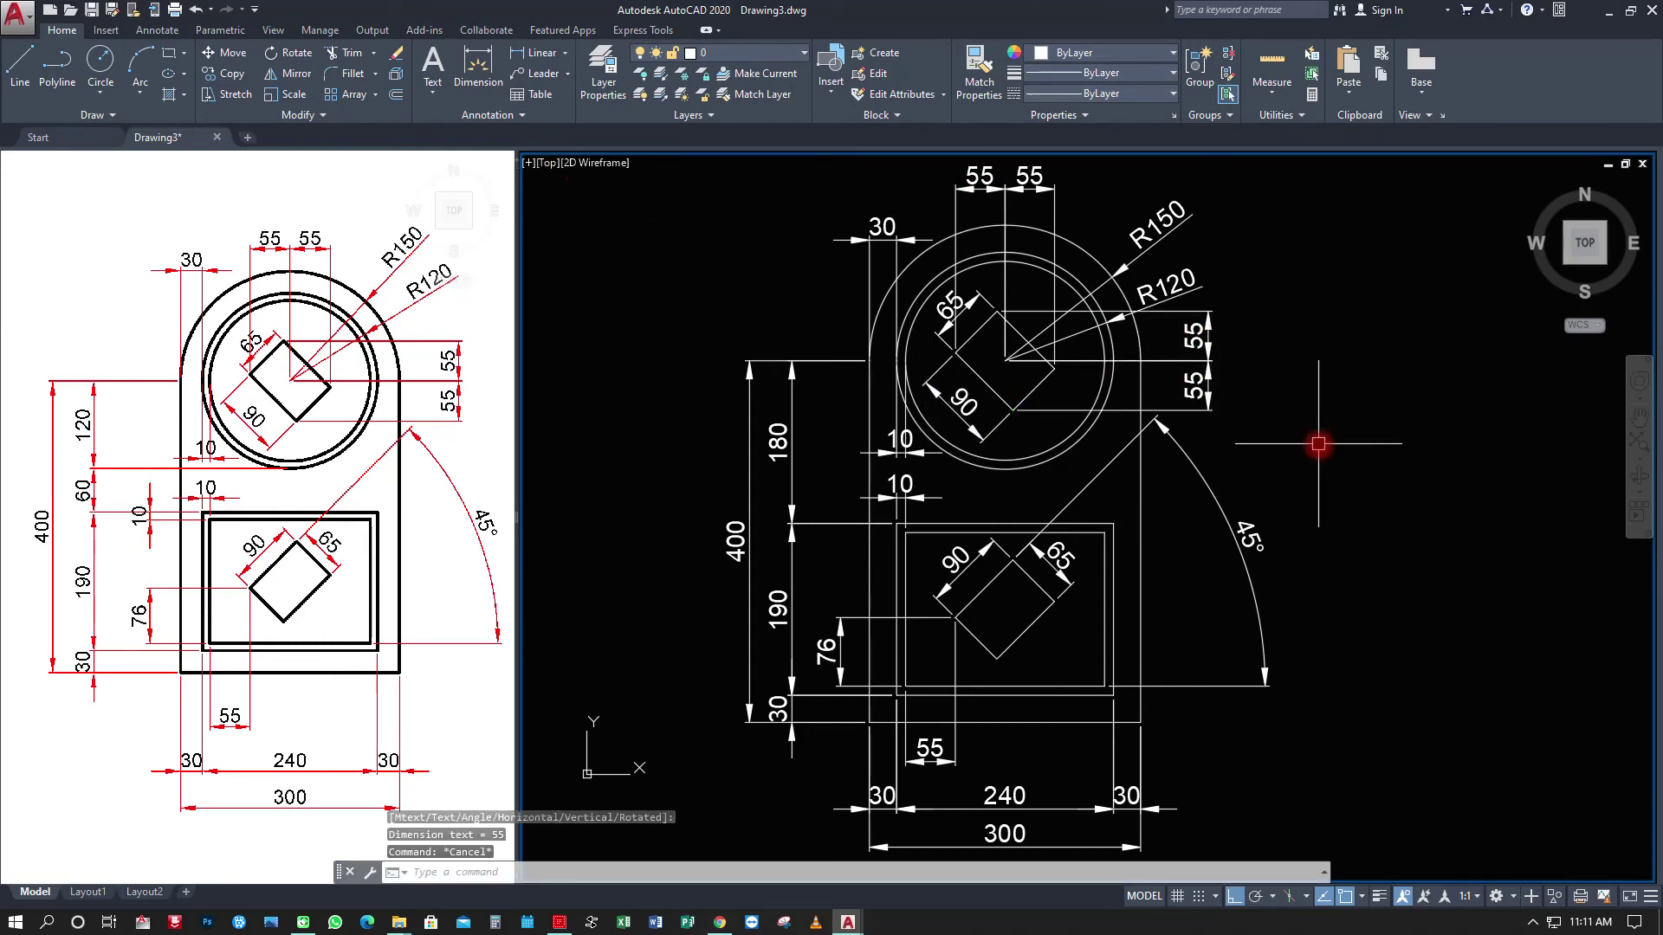
# Reposition the R150 and R120 labels higher along their leaders, clear of the circles.
pyautogui.click(1165, 242)
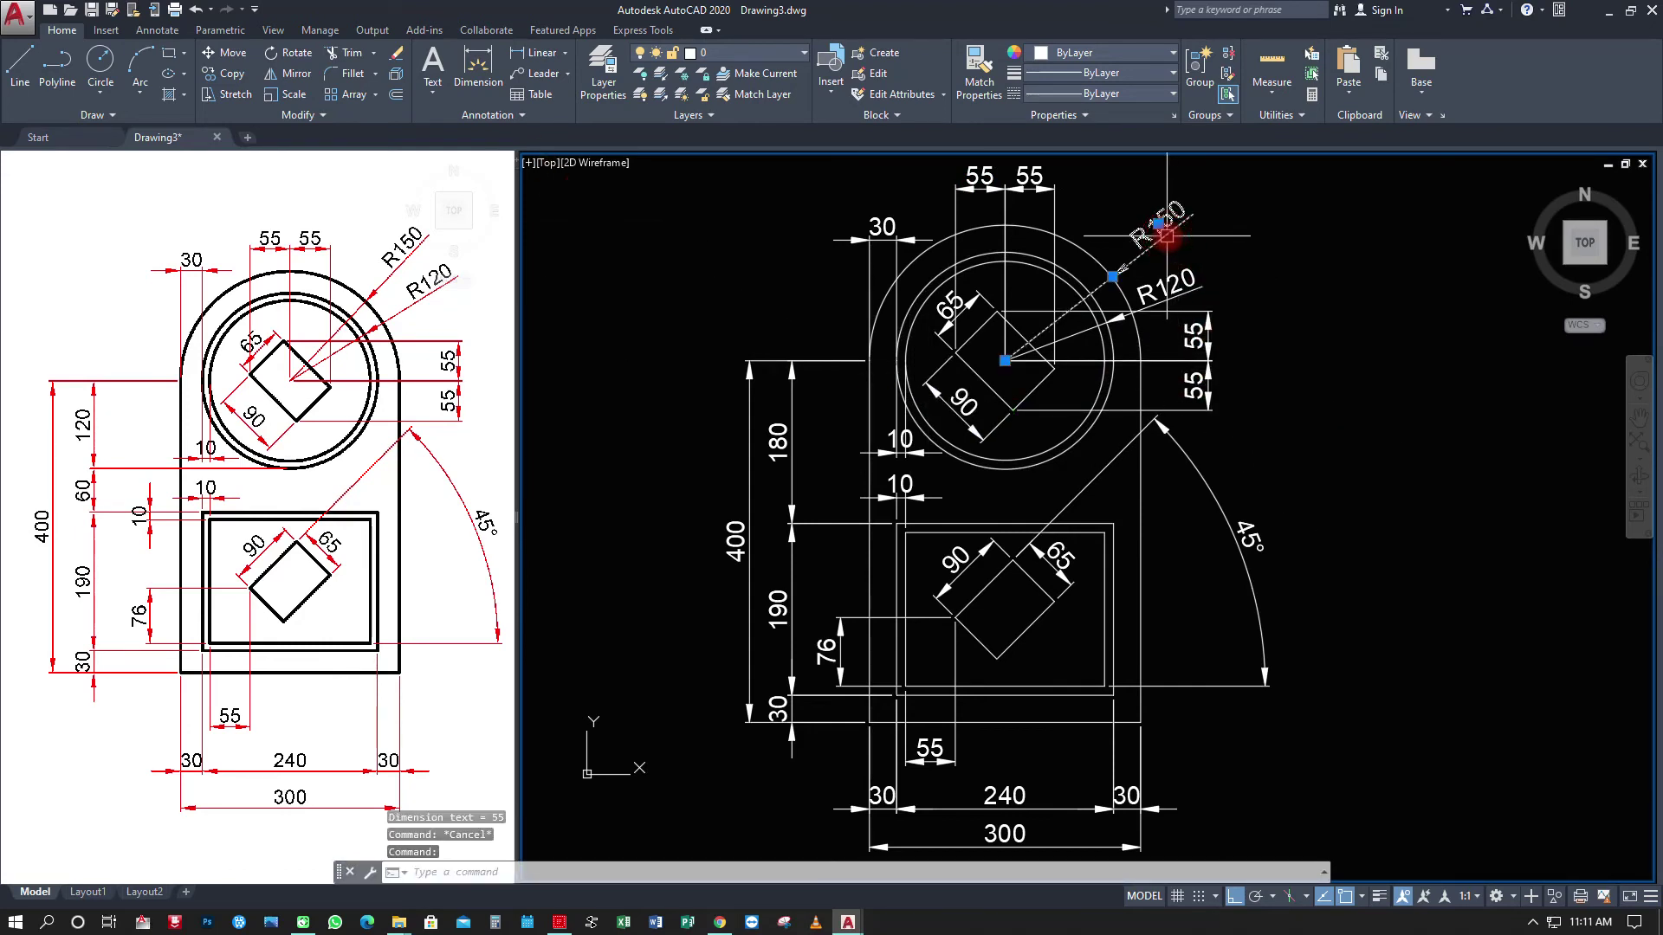
pyautogui.click(1158, 224)
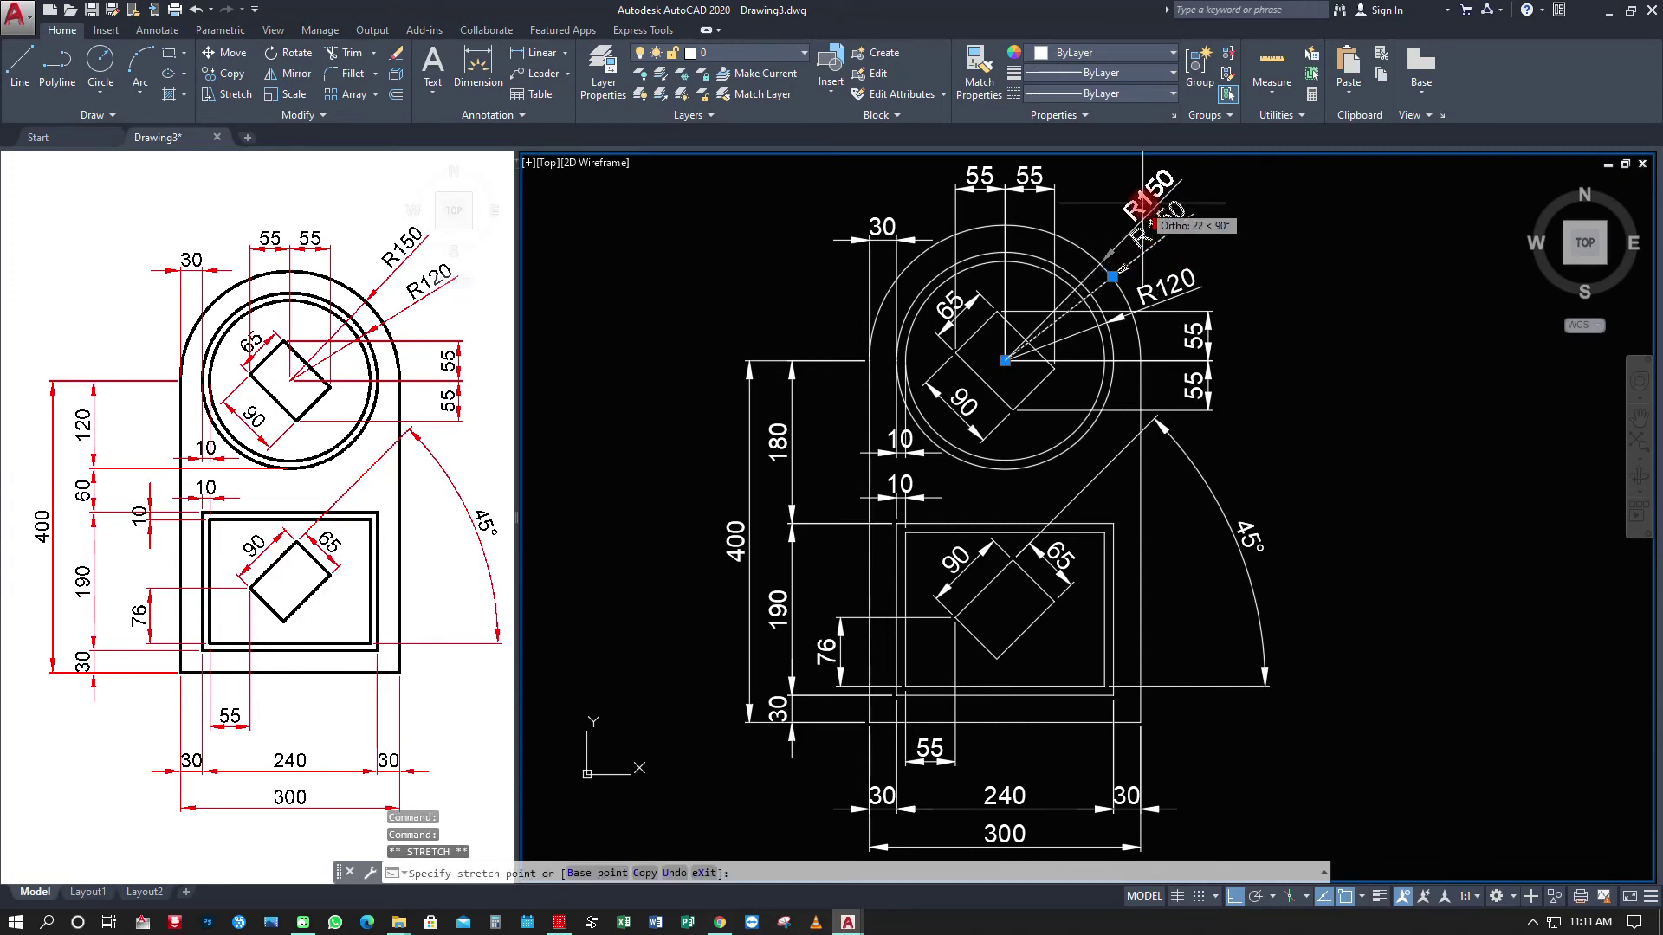
pyautogui.click(1132, 195)
pyautogui.click(1164, 287)
pyautogui.click(1166, 291)
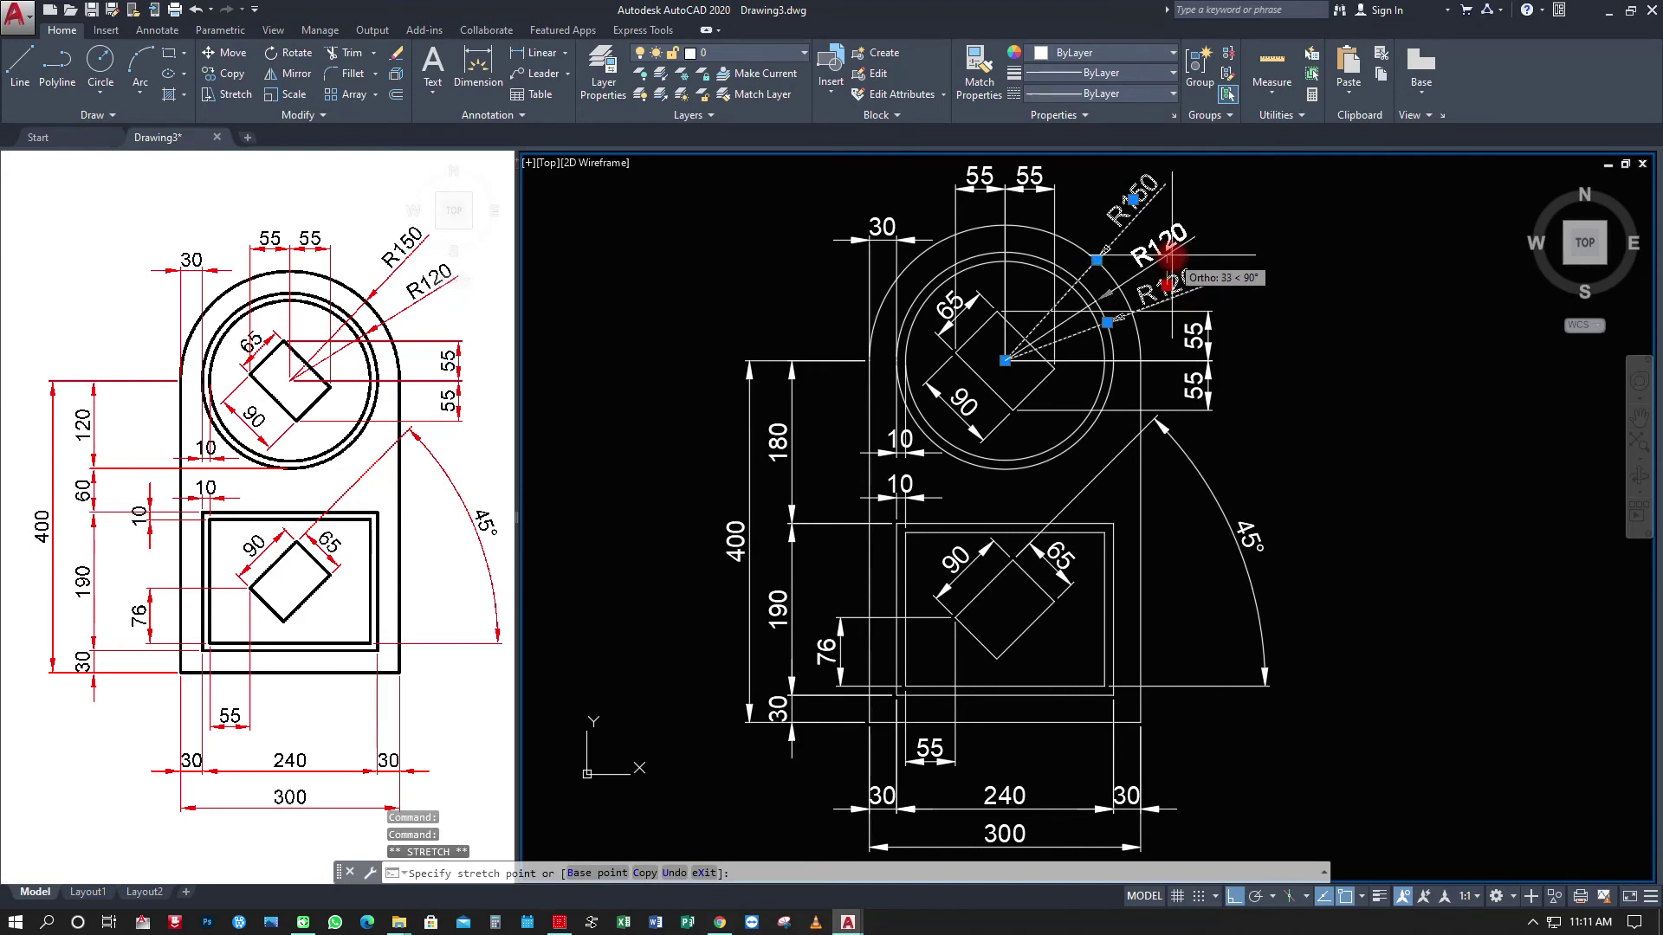
pyautogui.click(1174, 258)
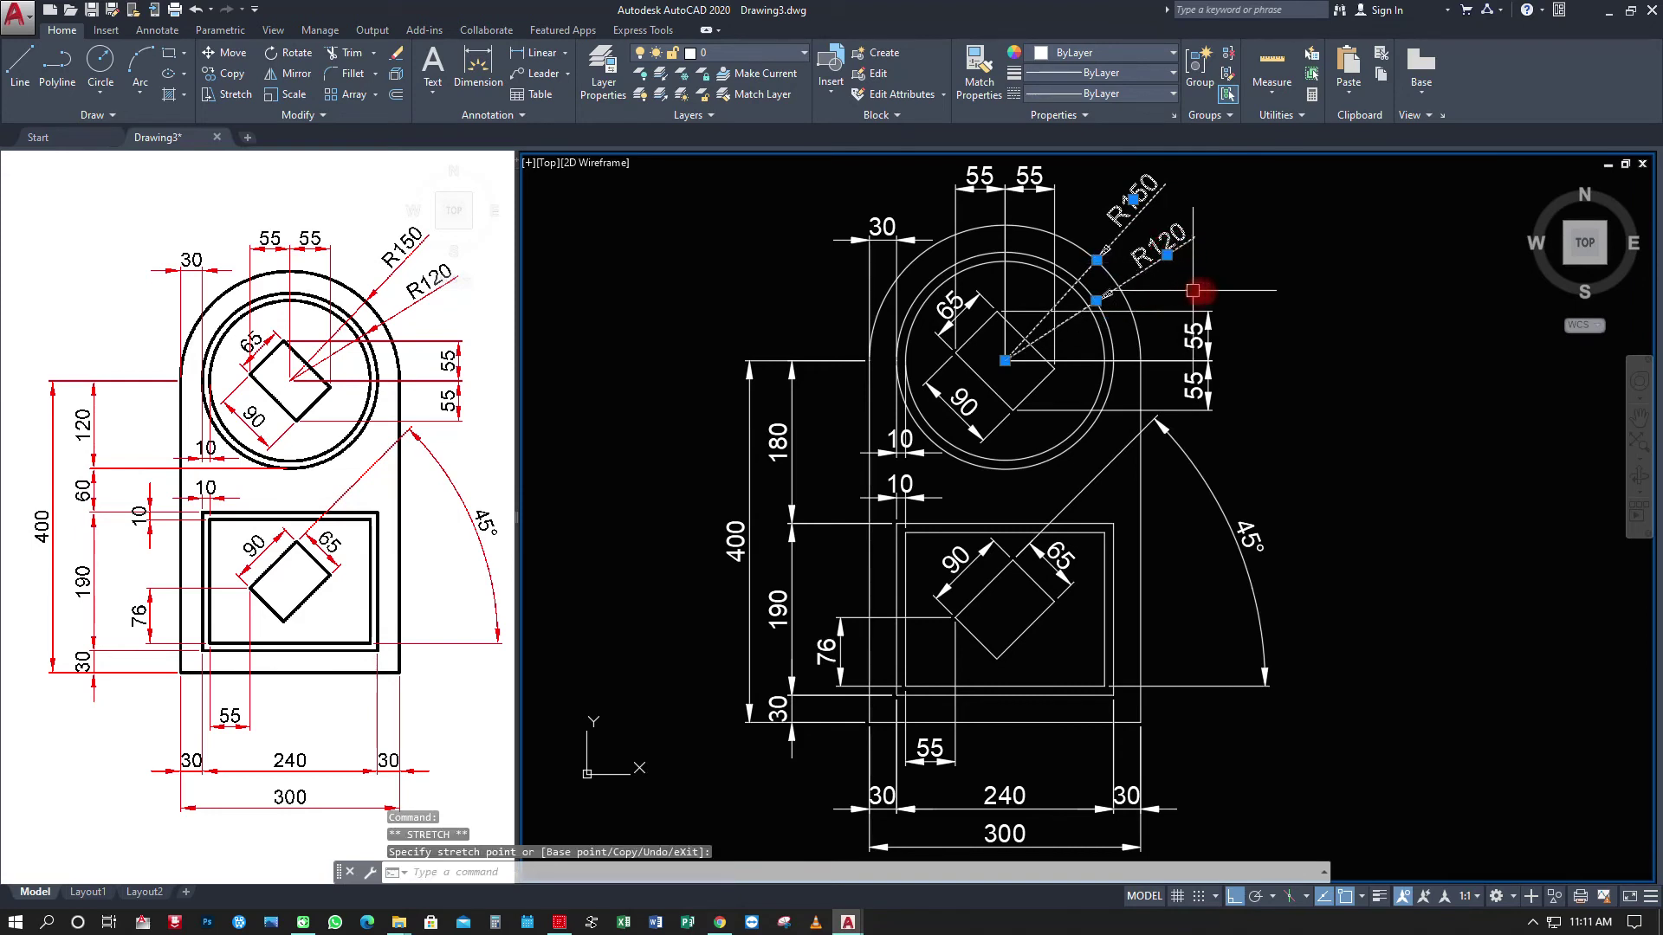
pyautogui.press('Escape')
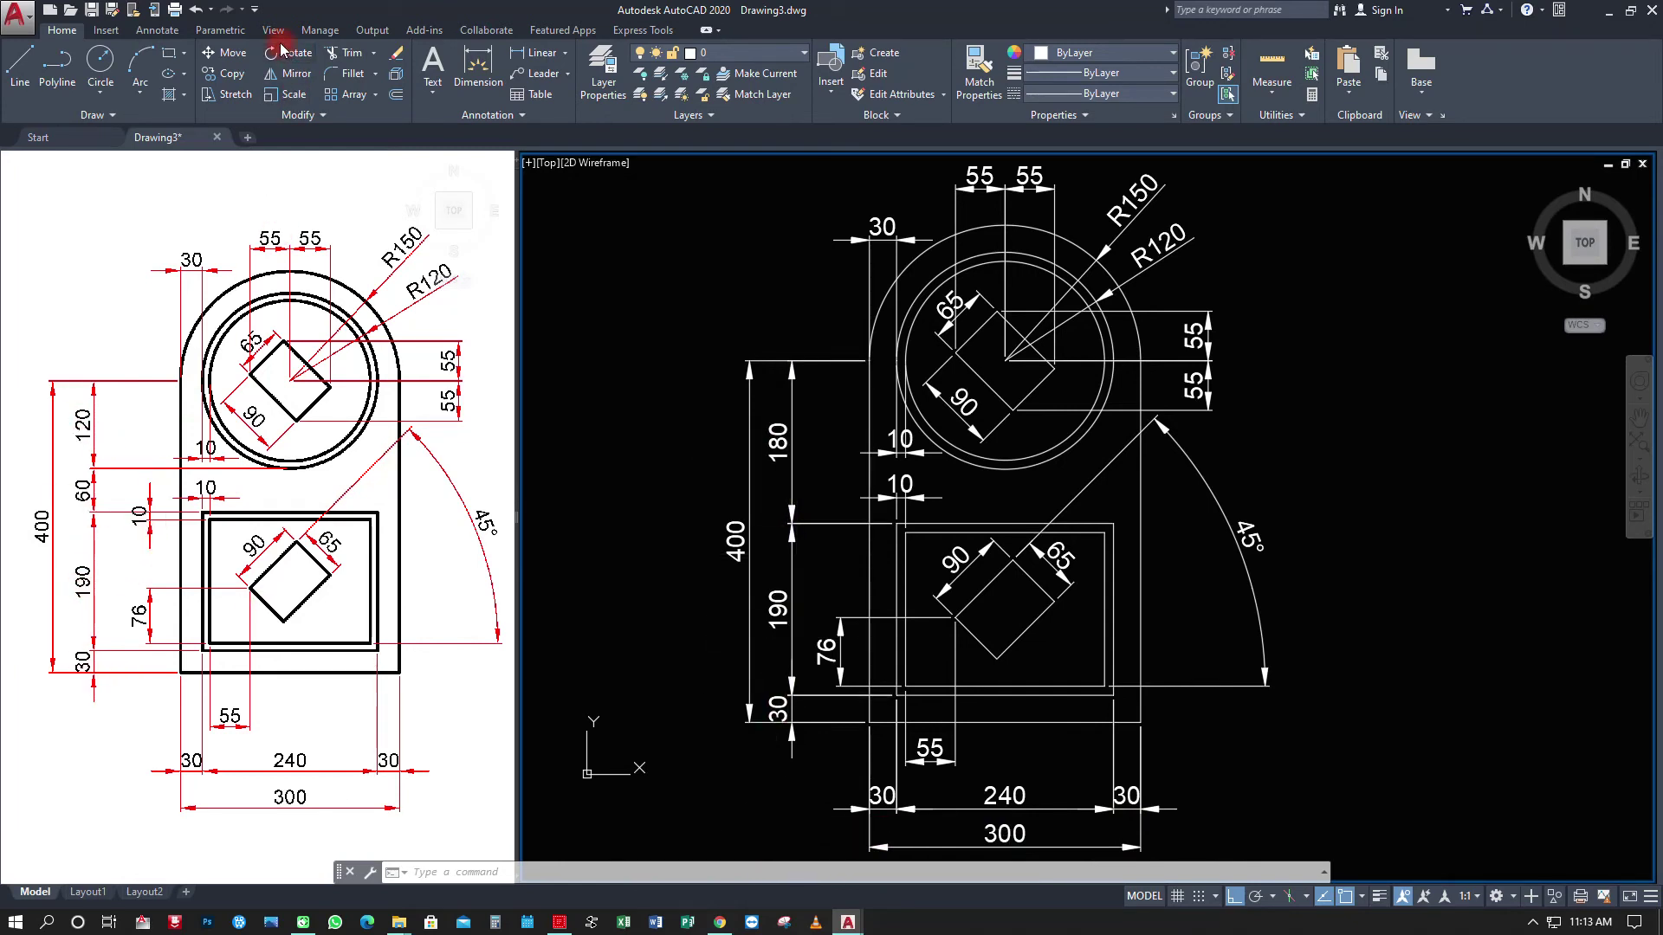
pyautogui.click(158, 31)
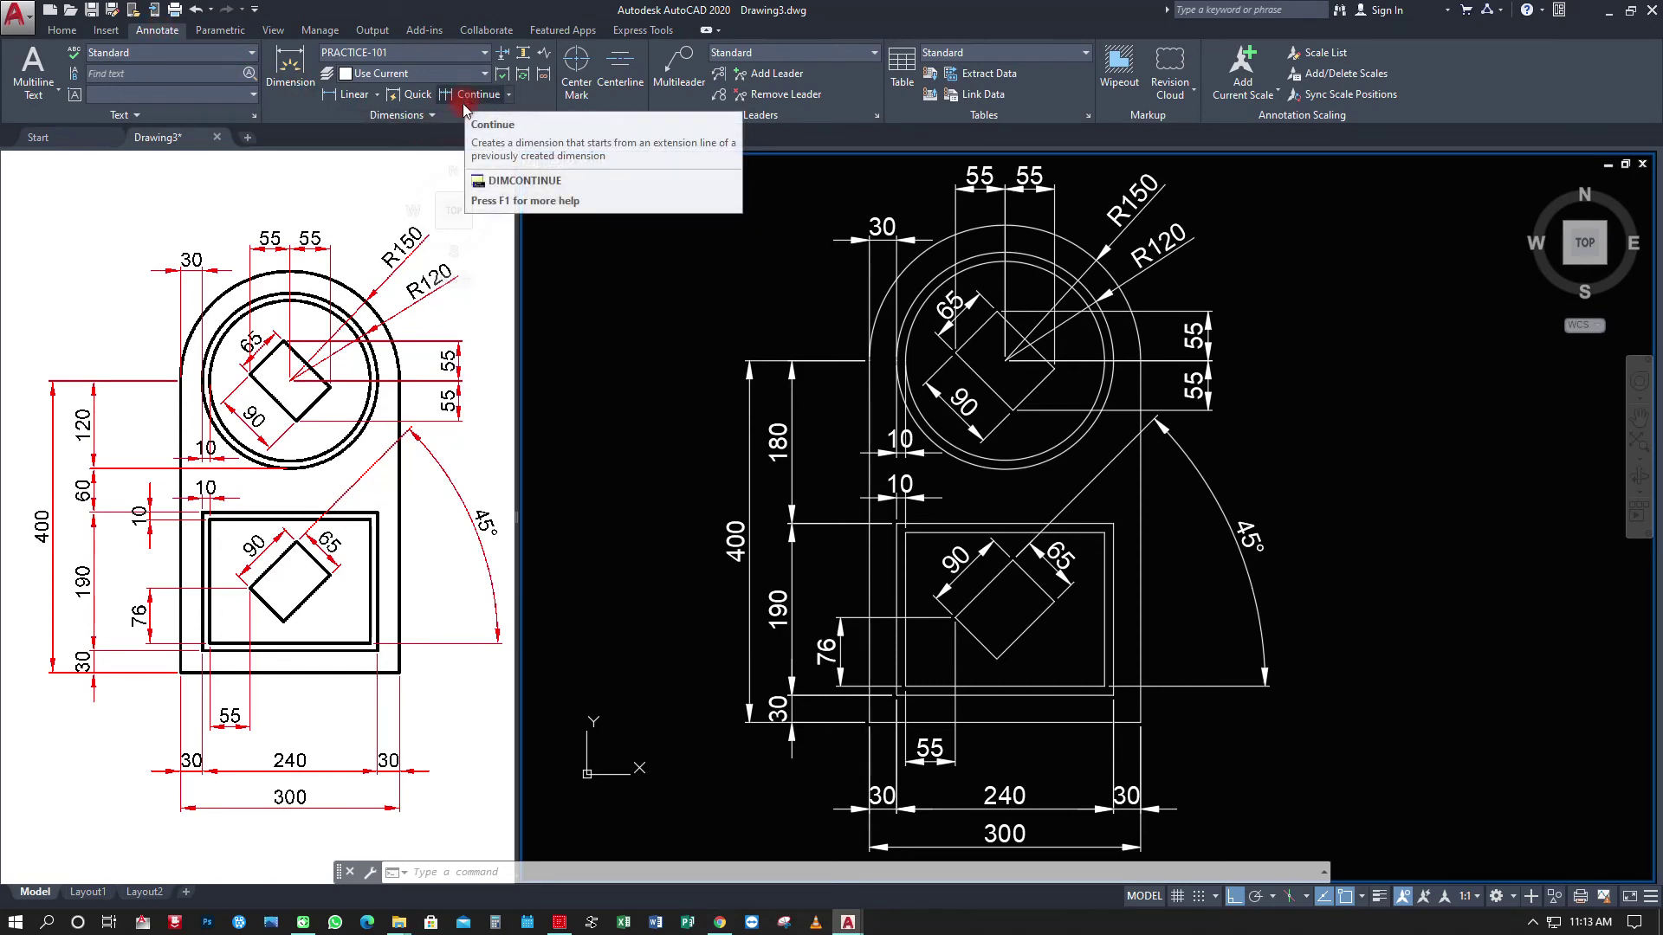
# Add a vertical 30 linear dimension at the plate's lower-right corner.
pyautogui.click(641, 299)
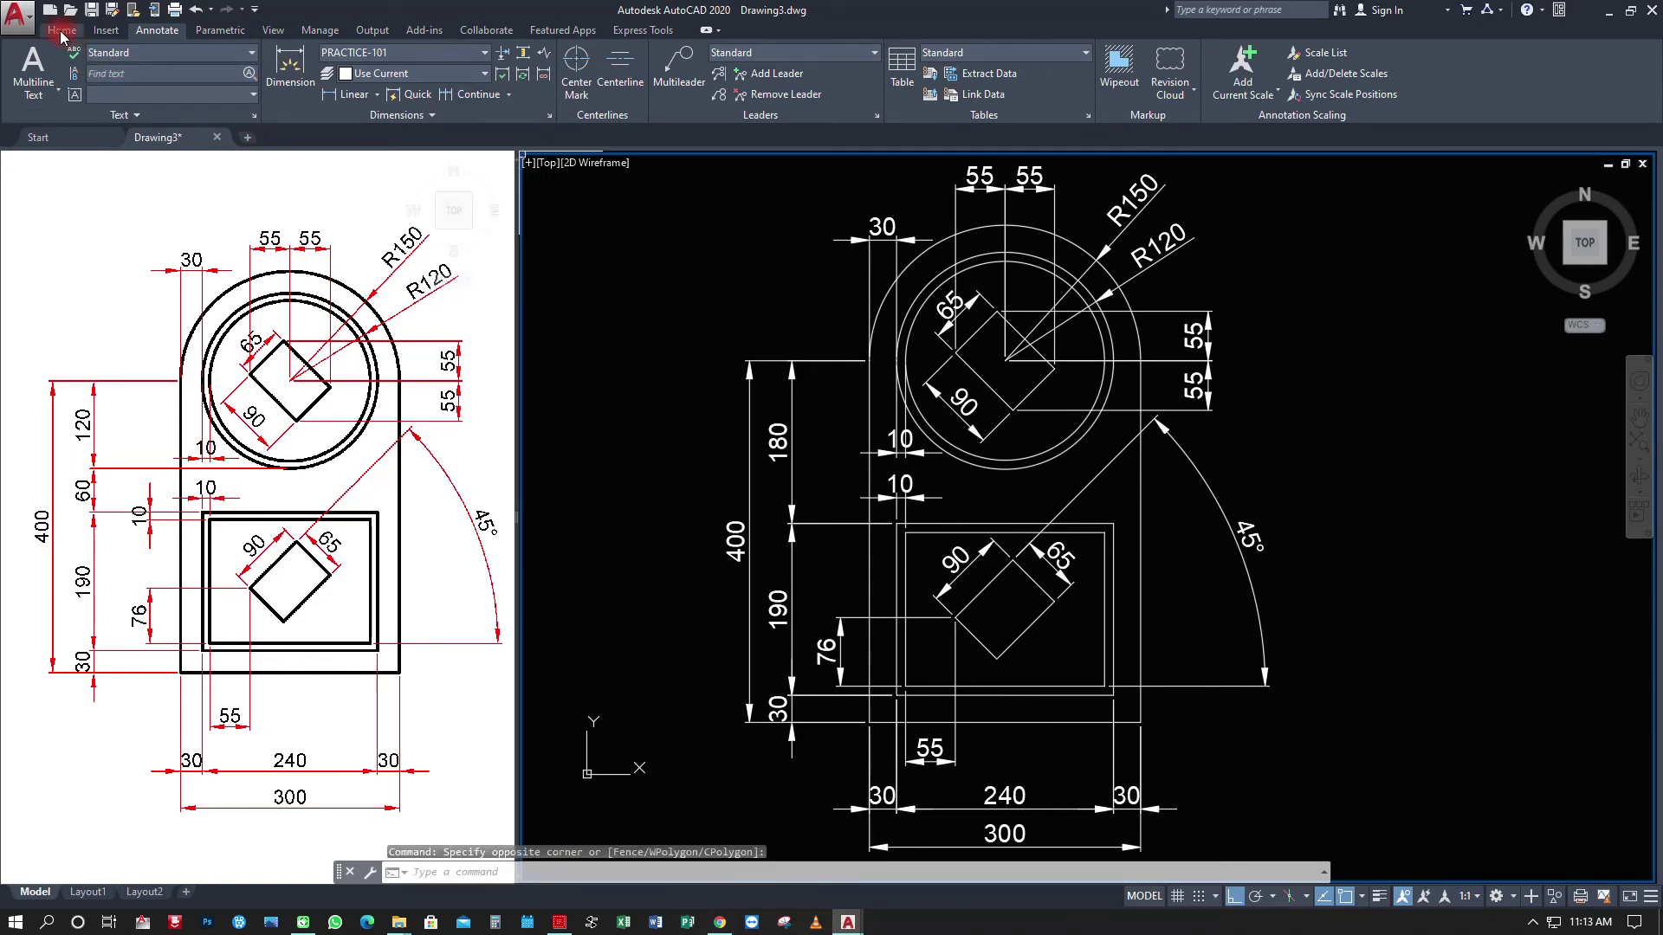
pyautogui.click(340, 97)
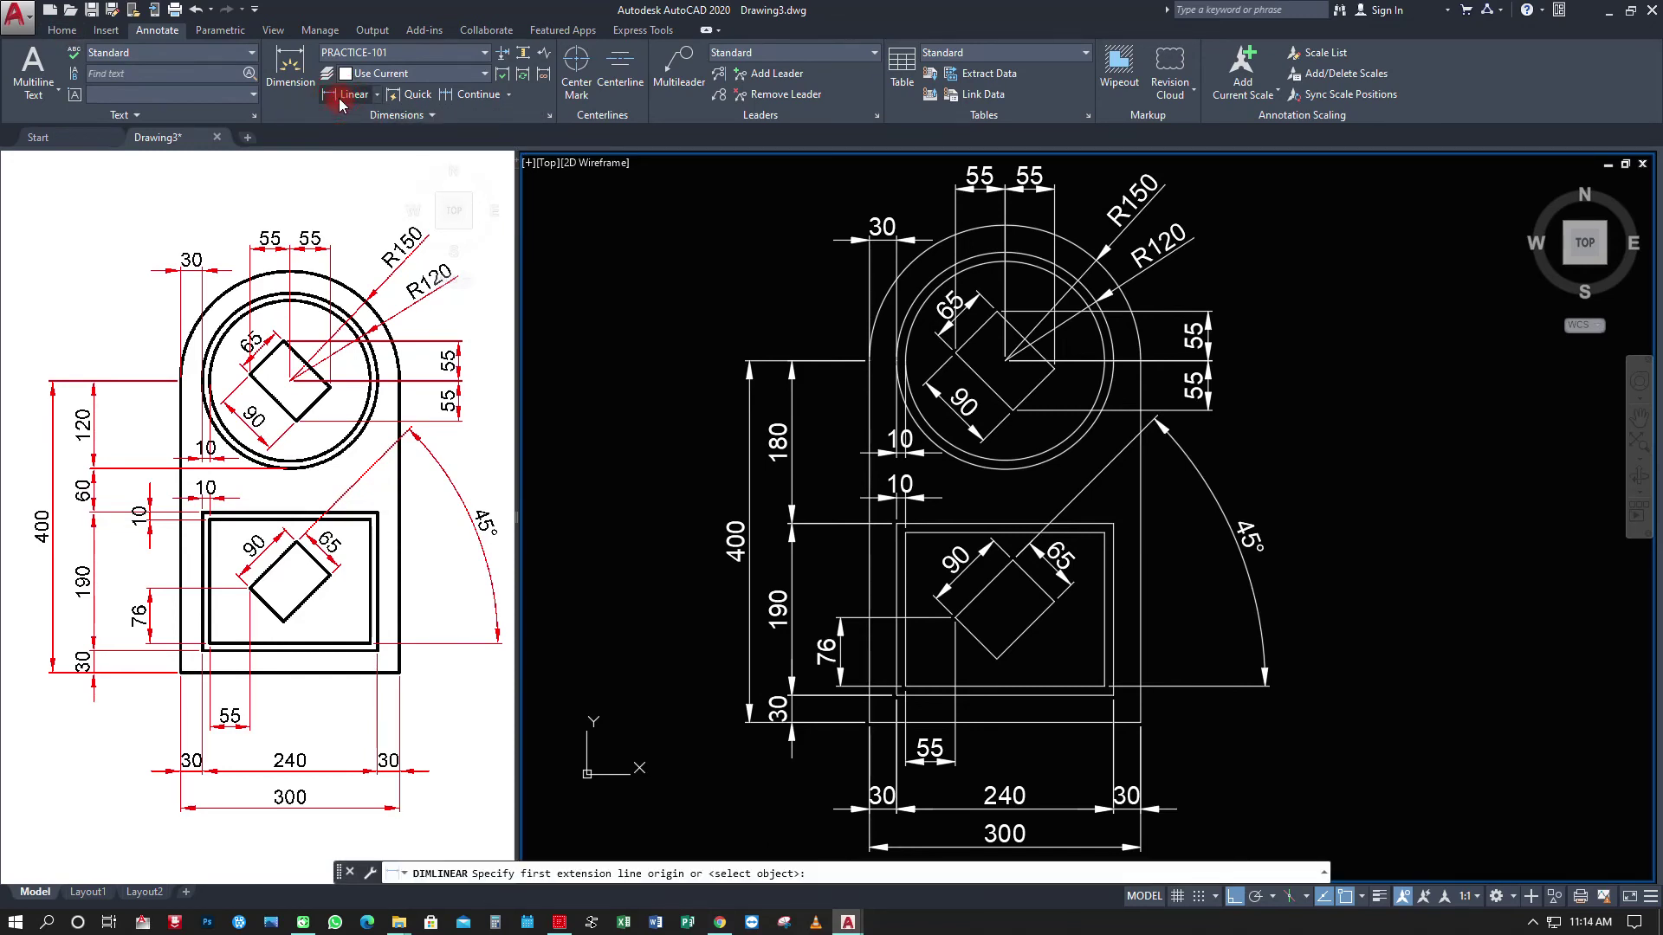
pyautogui.click(1143, 721)
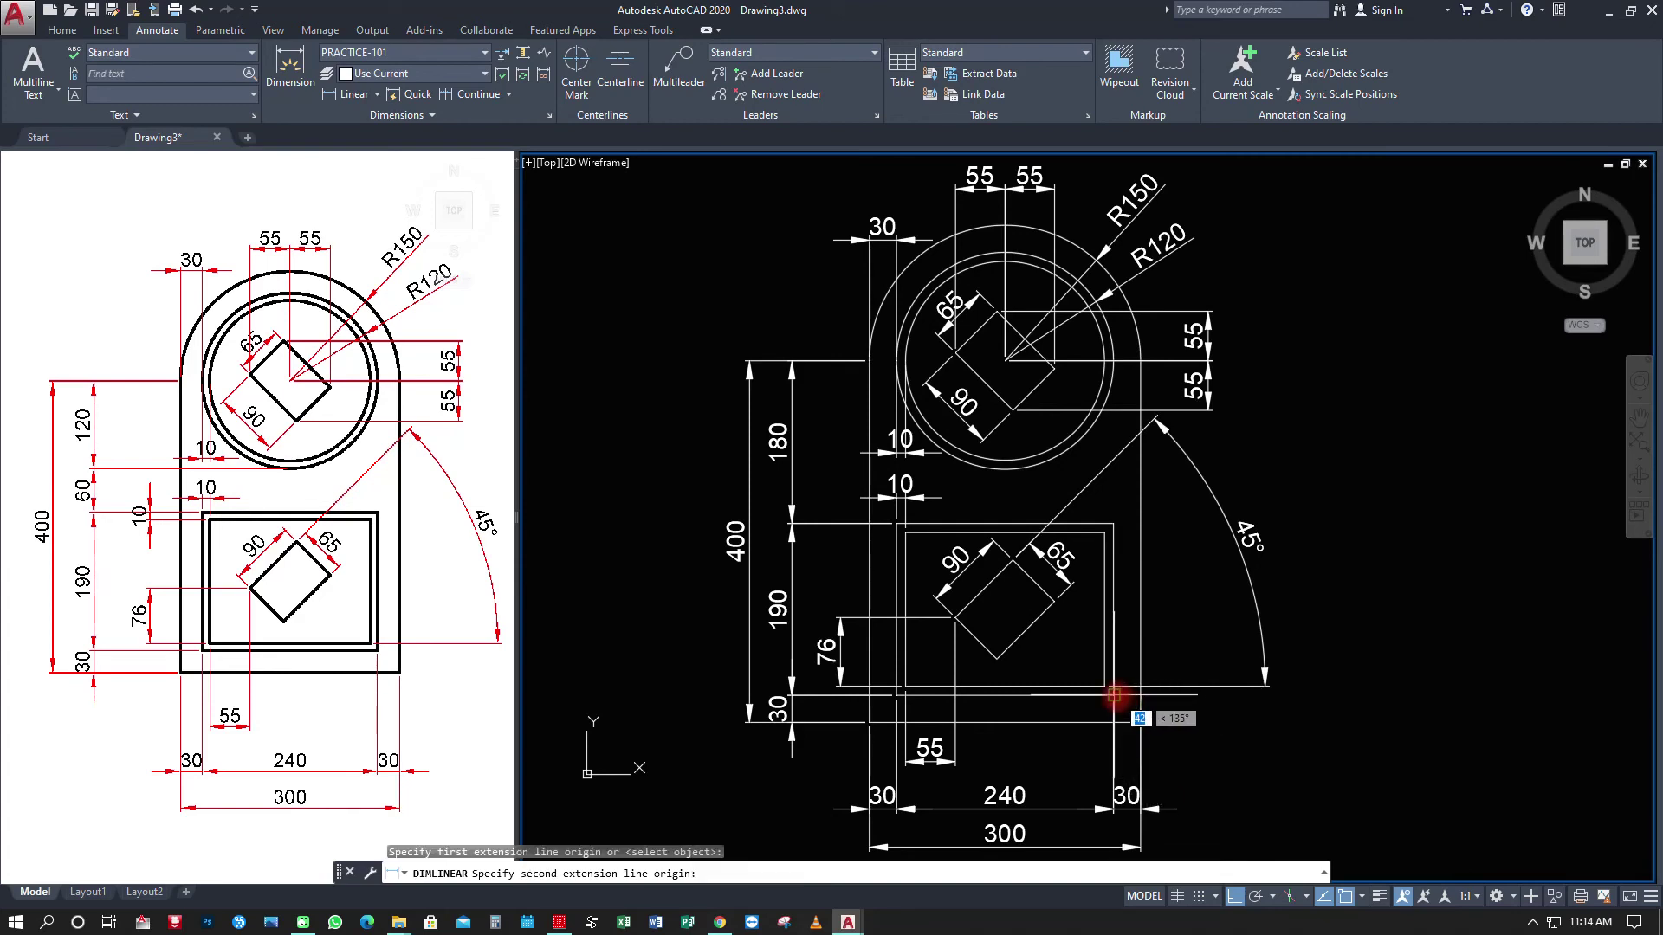
pyautogui.click(1114, 694)
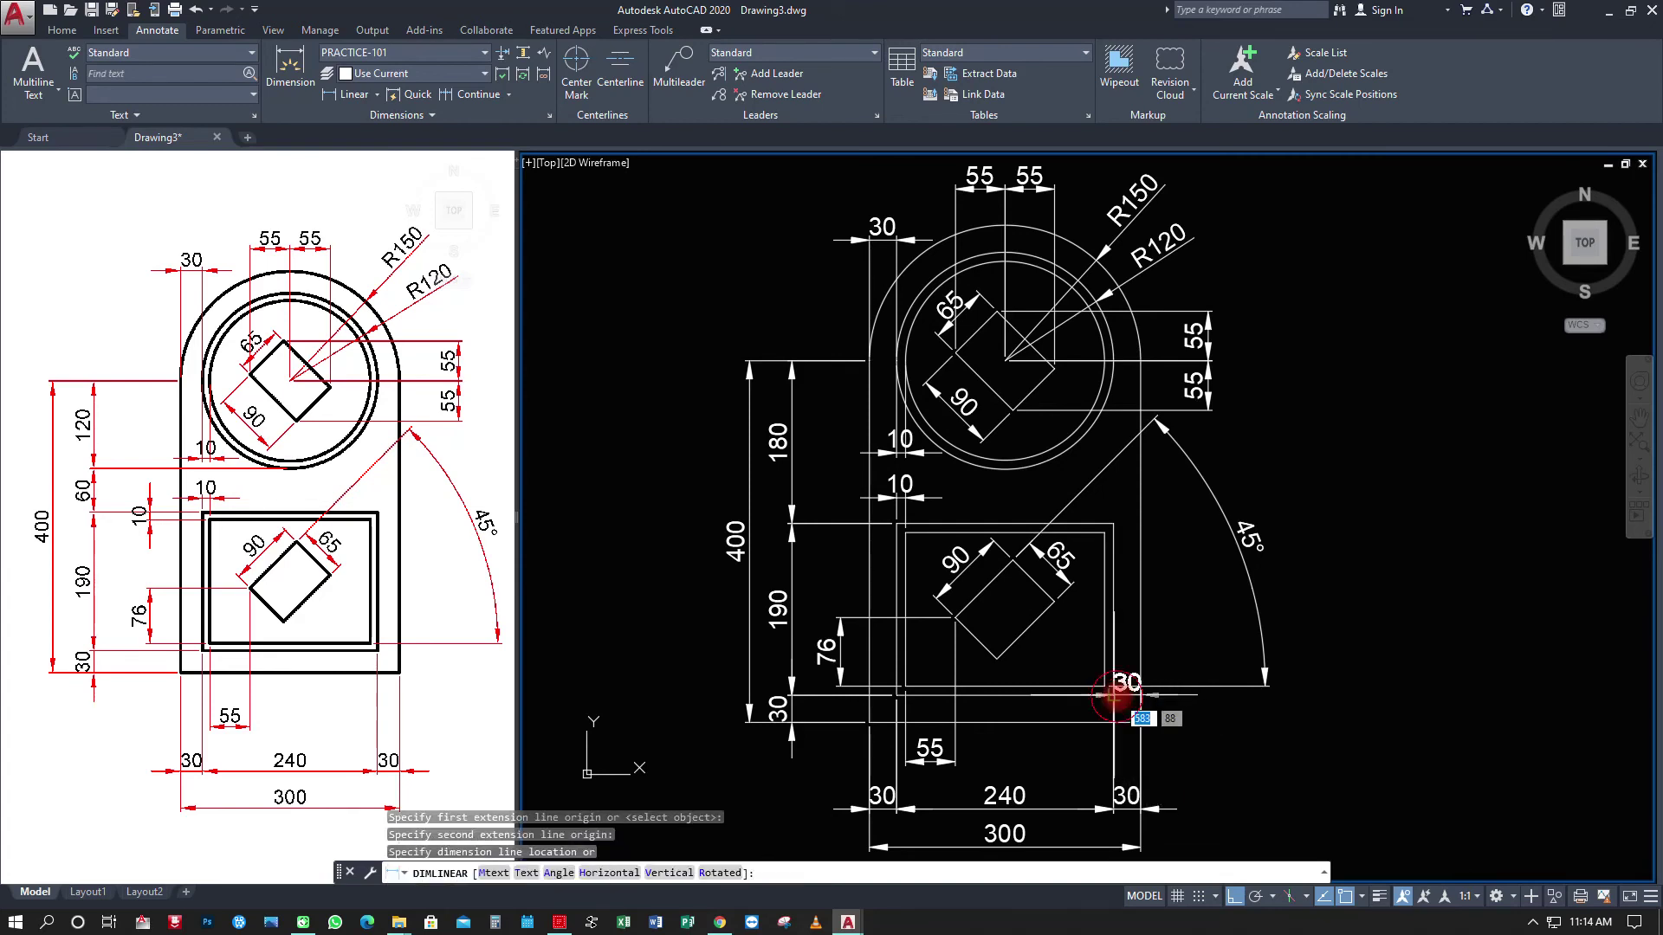
pyautogui.click(1368, 723)
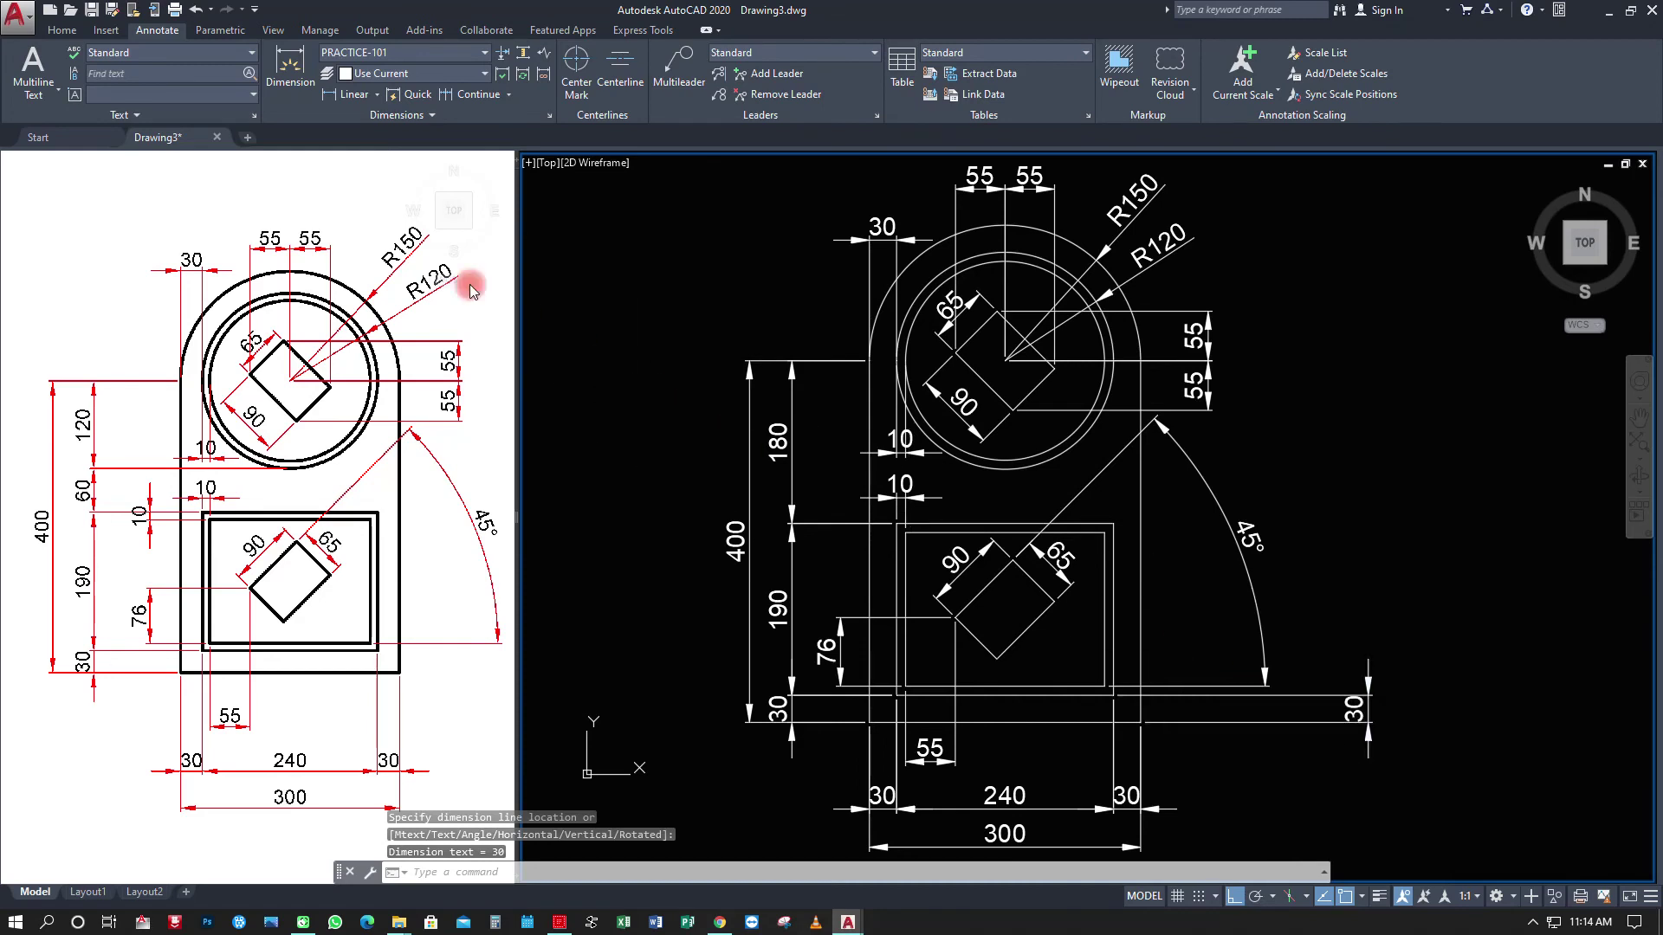
# Continue the chain with 190 to the rectangle corner and 180 to the circle centre.
pyautogui.click(466, 97)
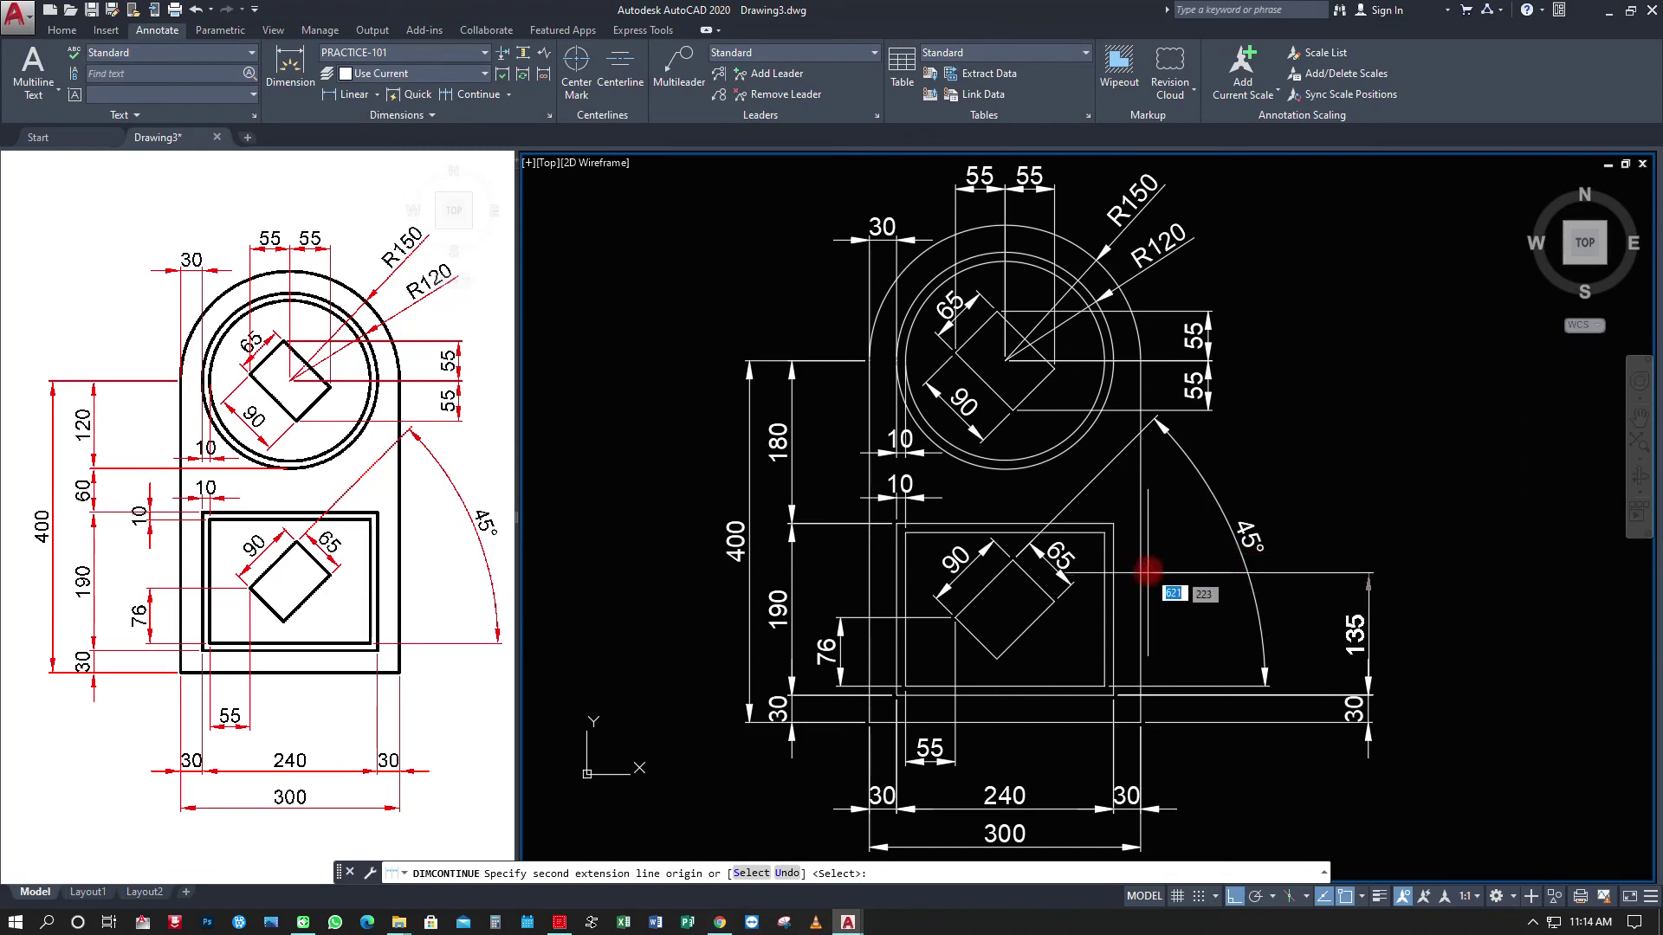
pyautogui.click(1113, 524)
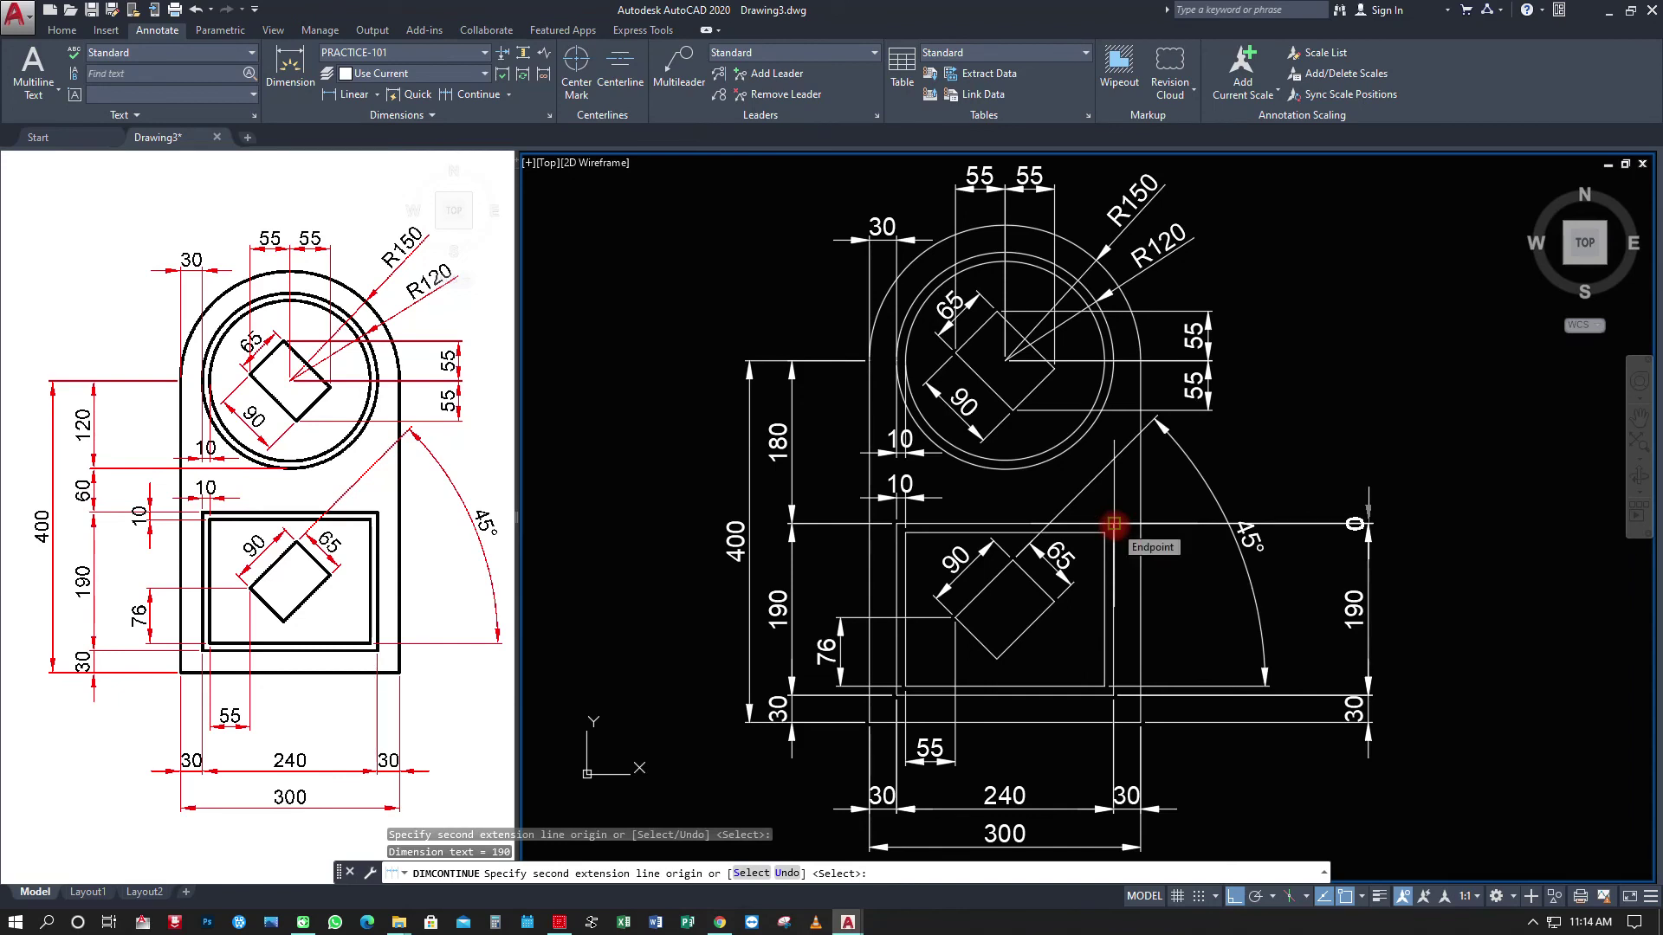
pyautogui.scroll(2, 1003, 363)
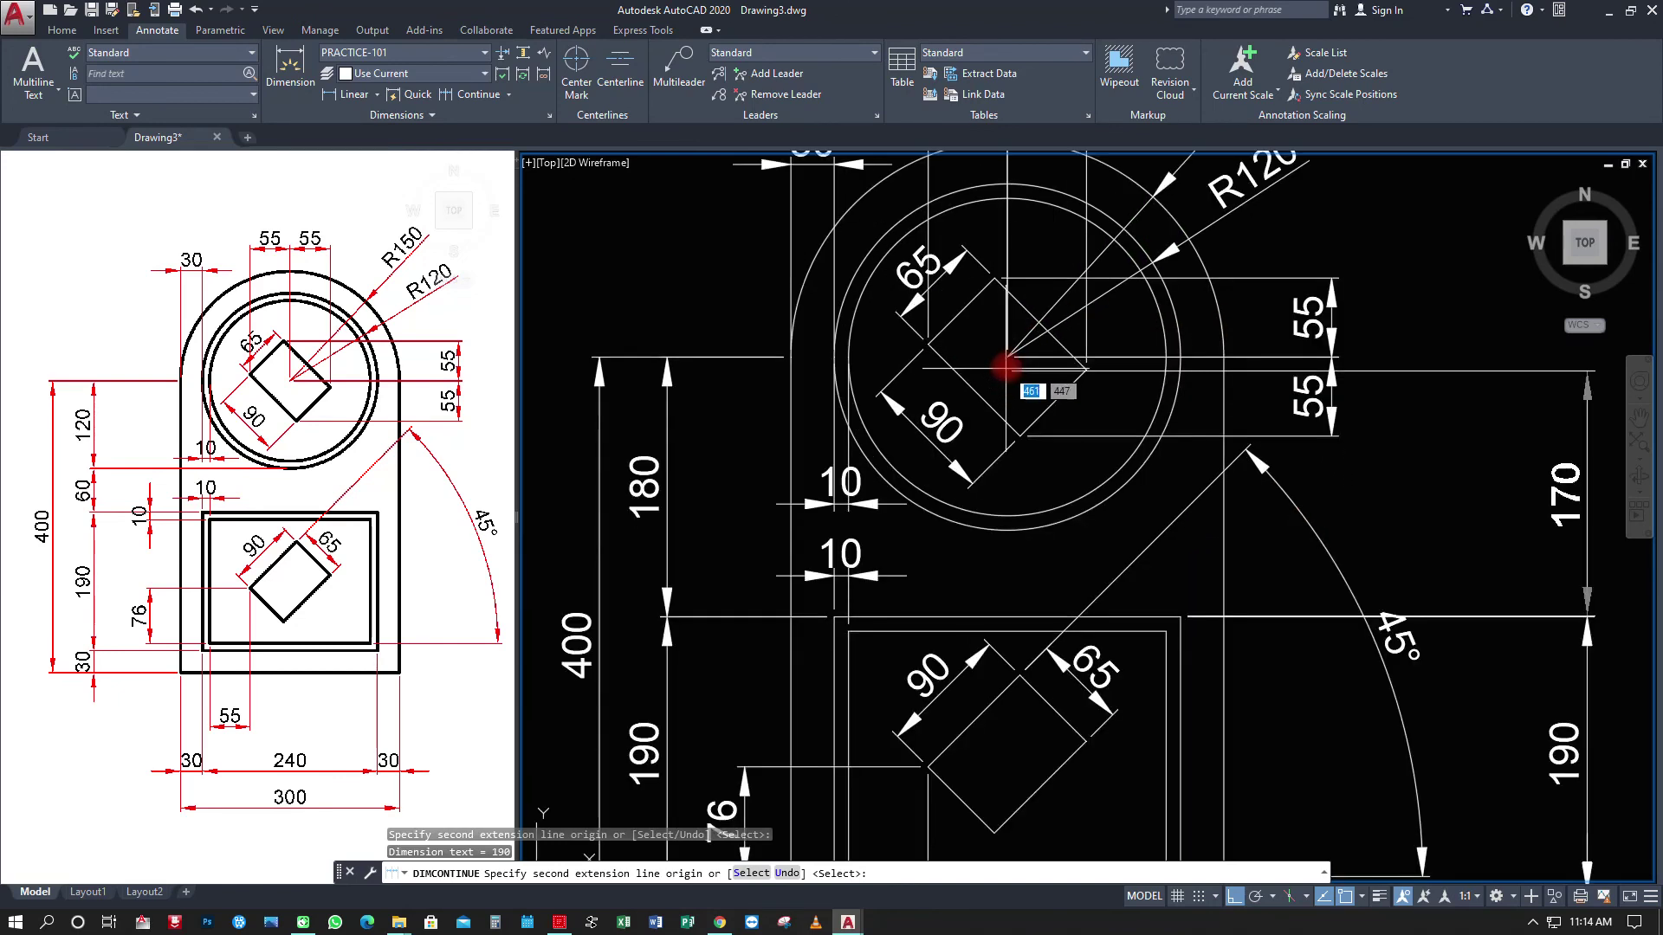
pyautogui.scroll(-2, 1006, 360)
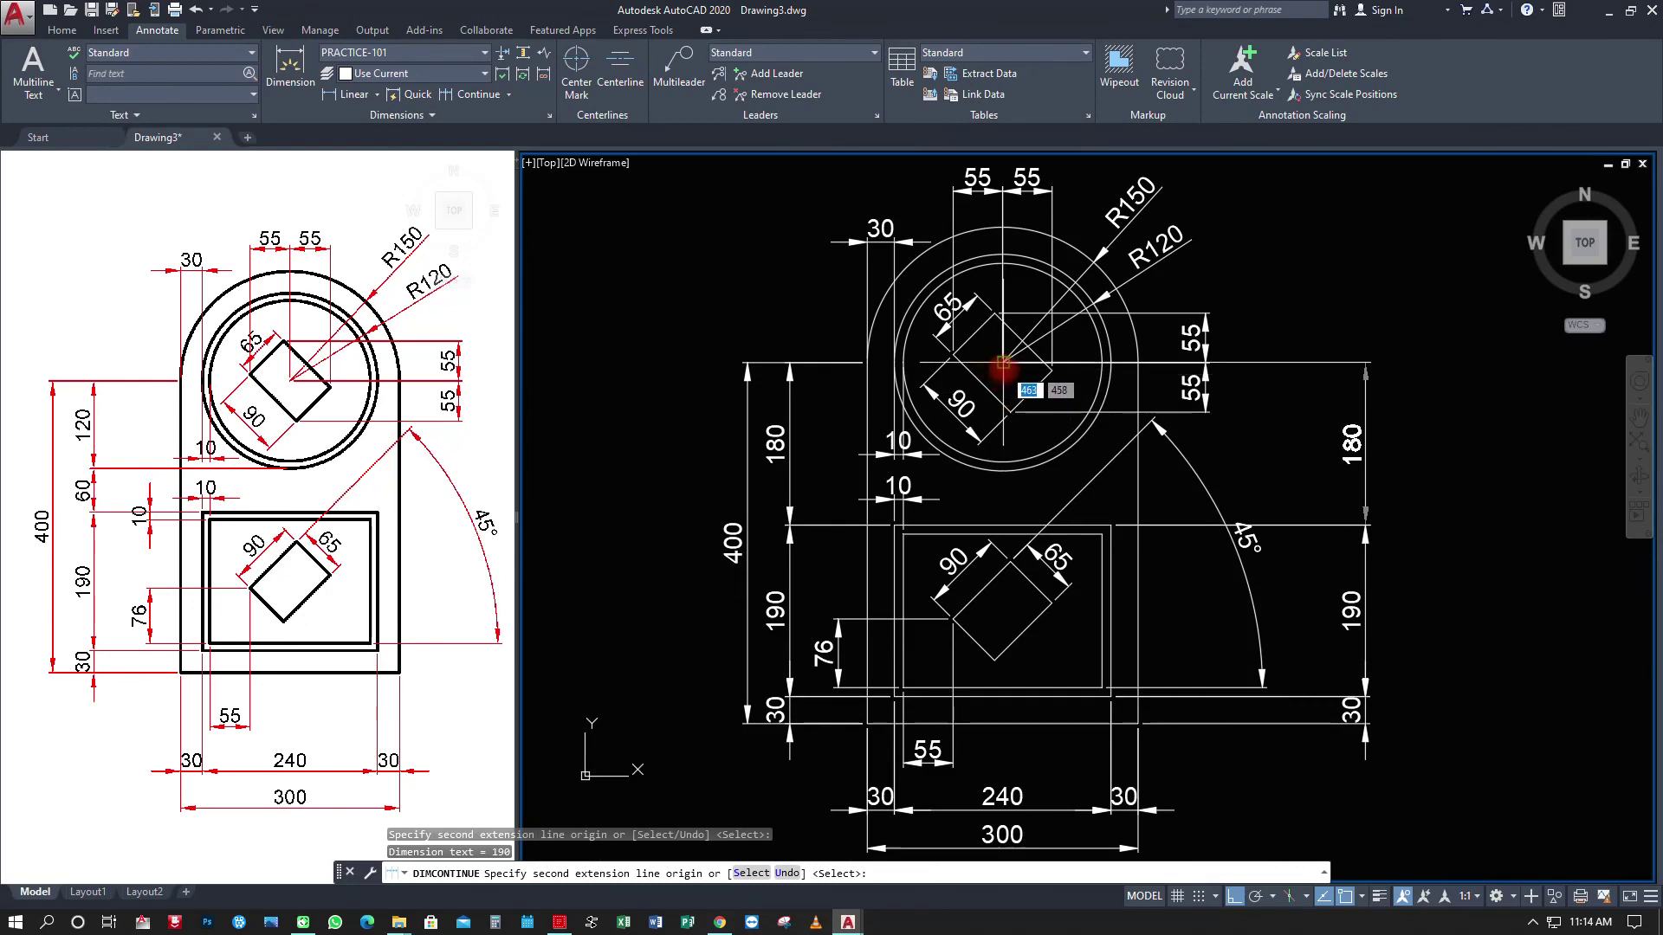
pyautogui.click(1003, 362)
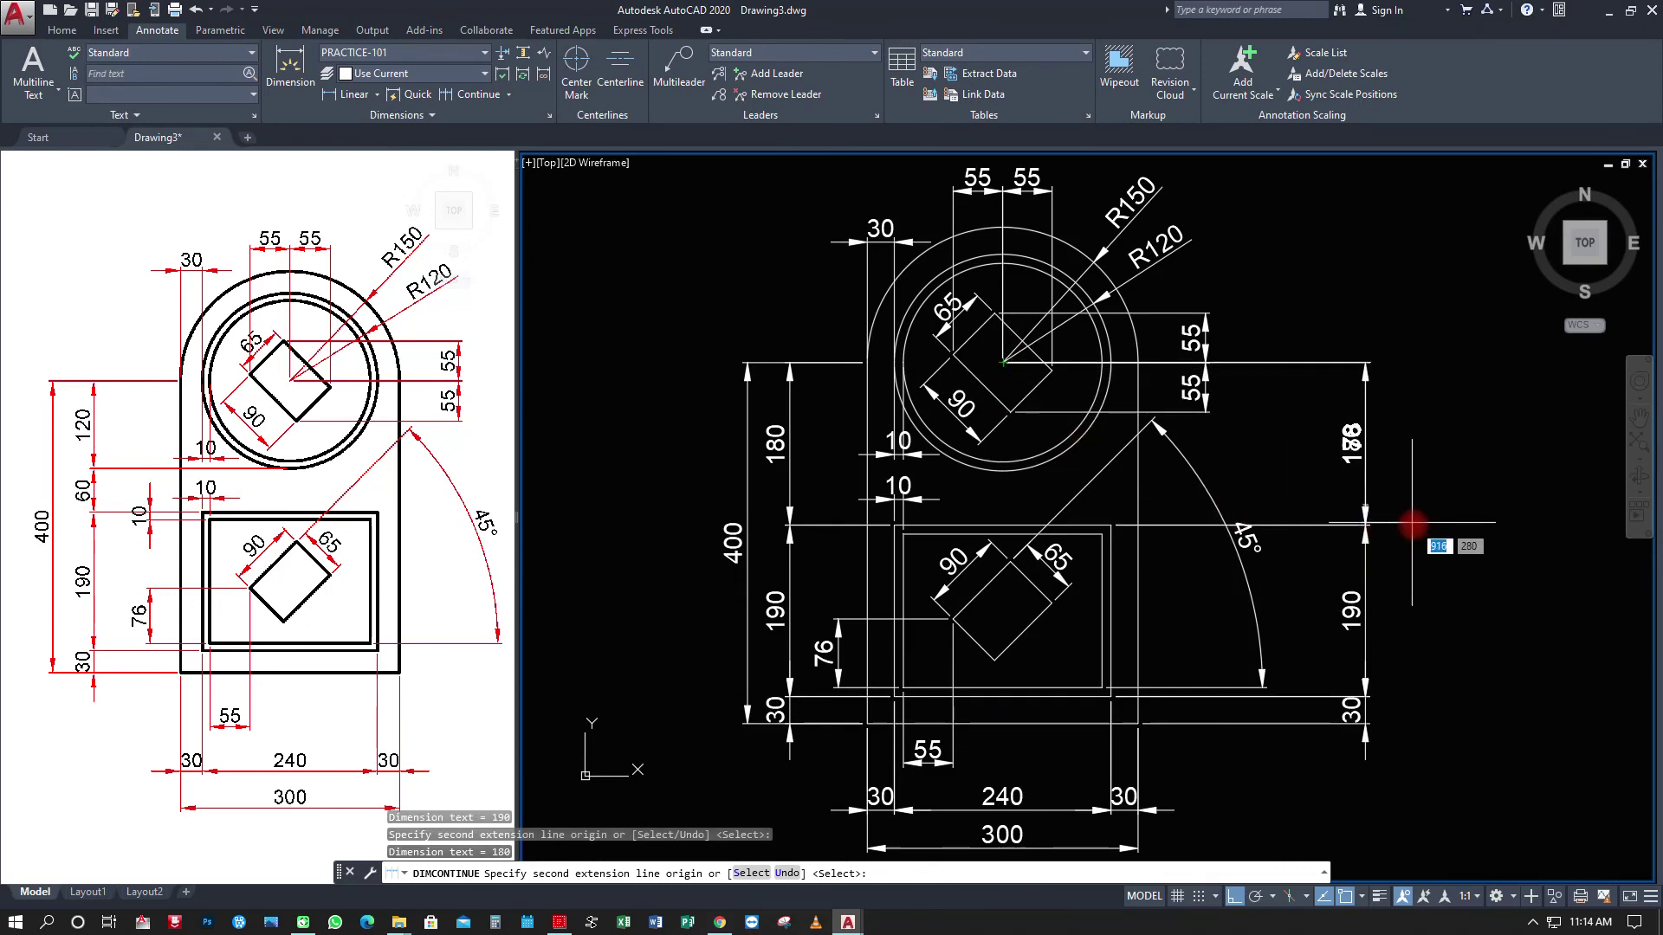
pyautogui.press('Escape')
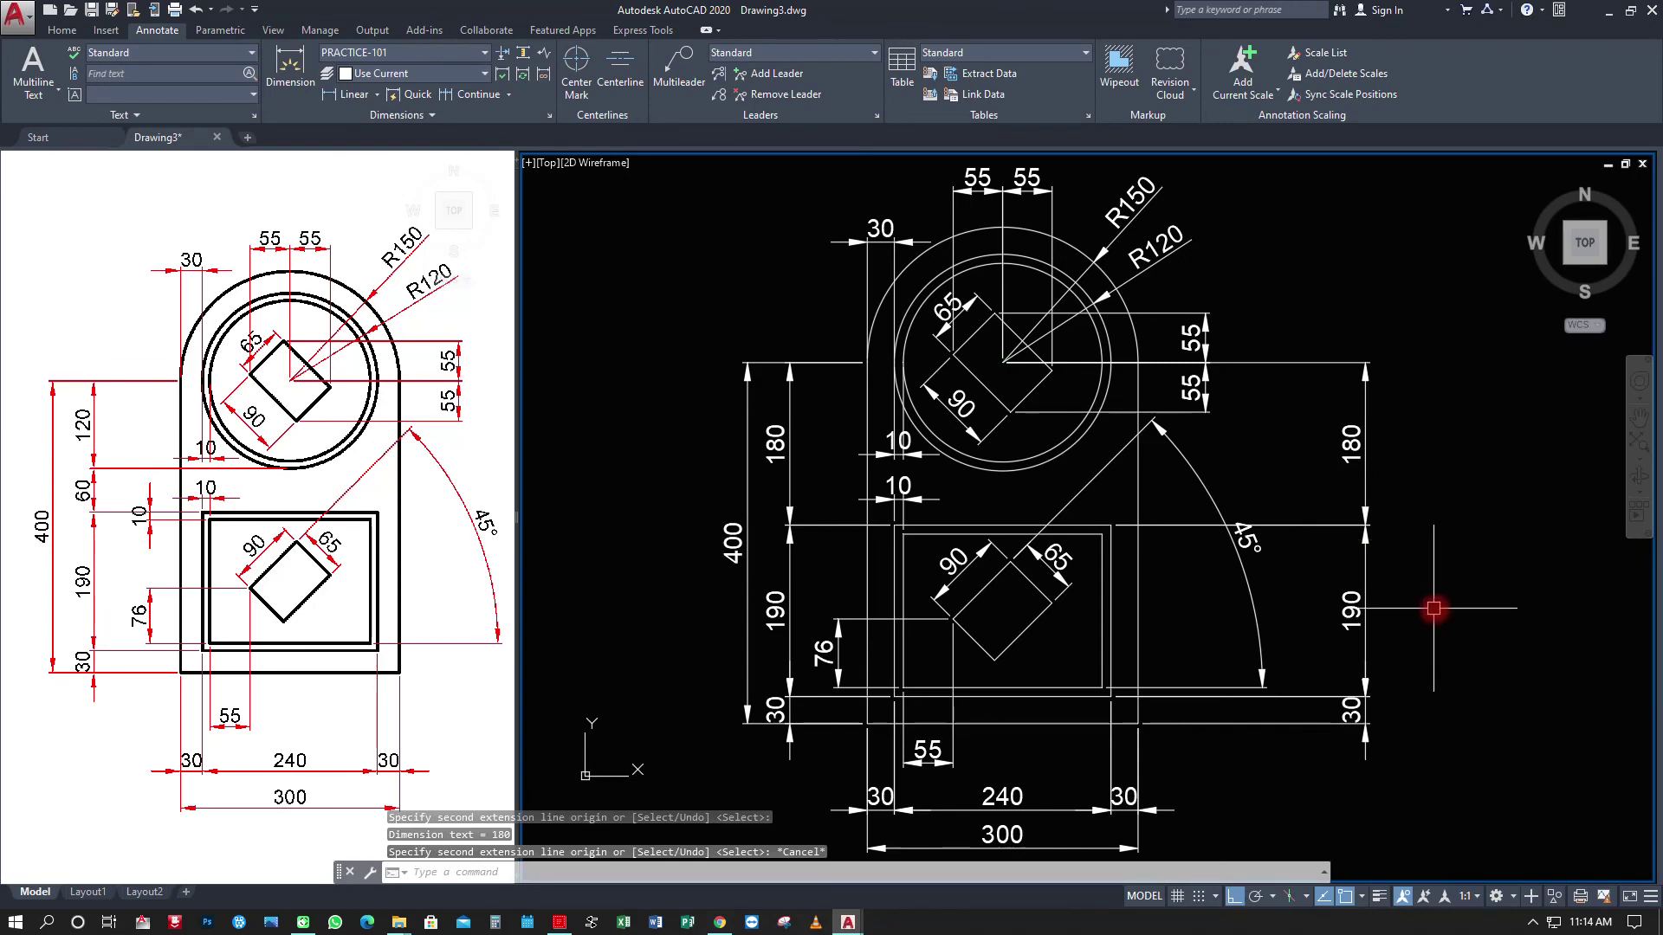
pyautogui.click(348, 93)
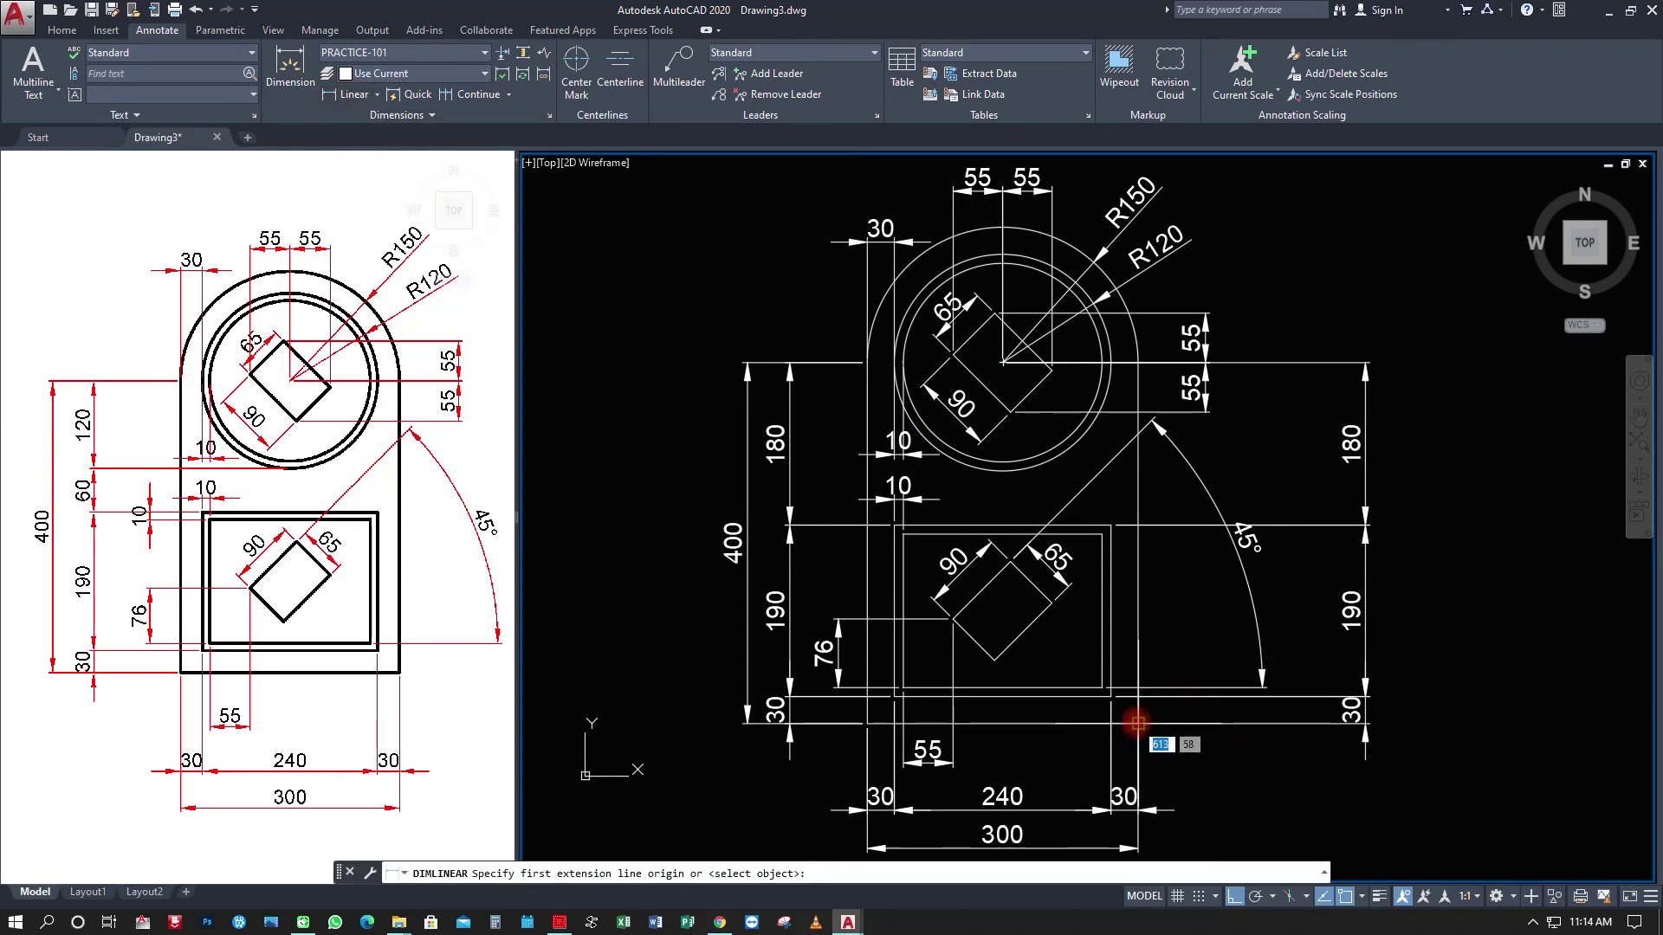
# Dimension the overall 400 height from the lower-right corner to the circle centre, placed further right.
pyautogui.click(1138, 723)
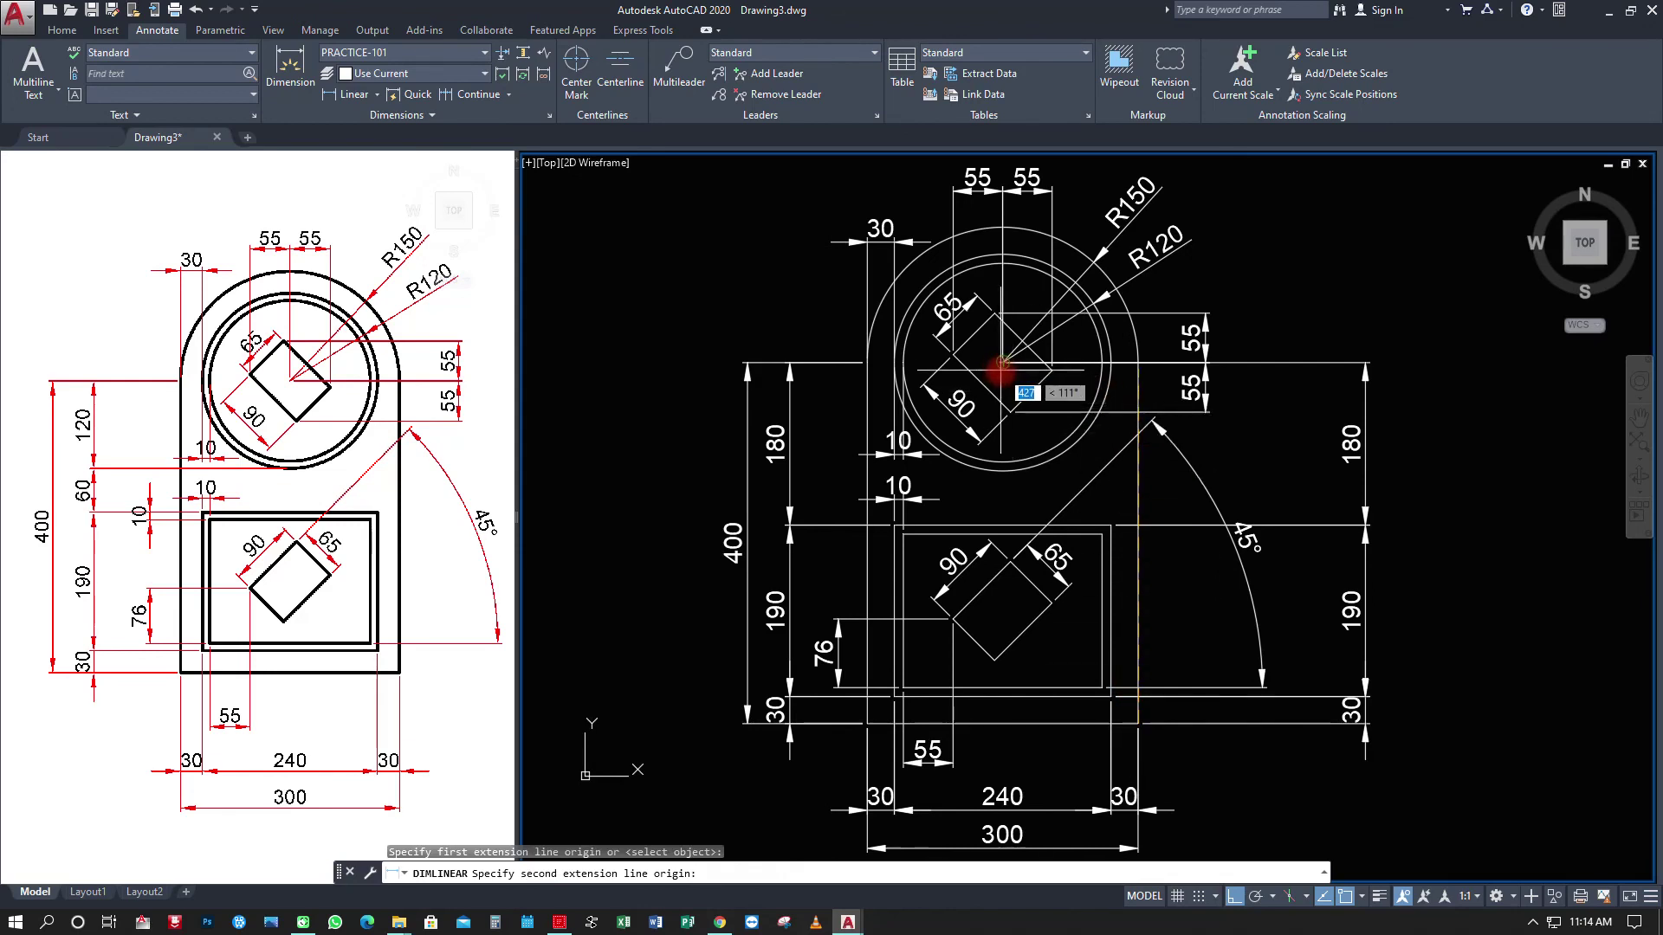
pyautogui.click(1002, 362)
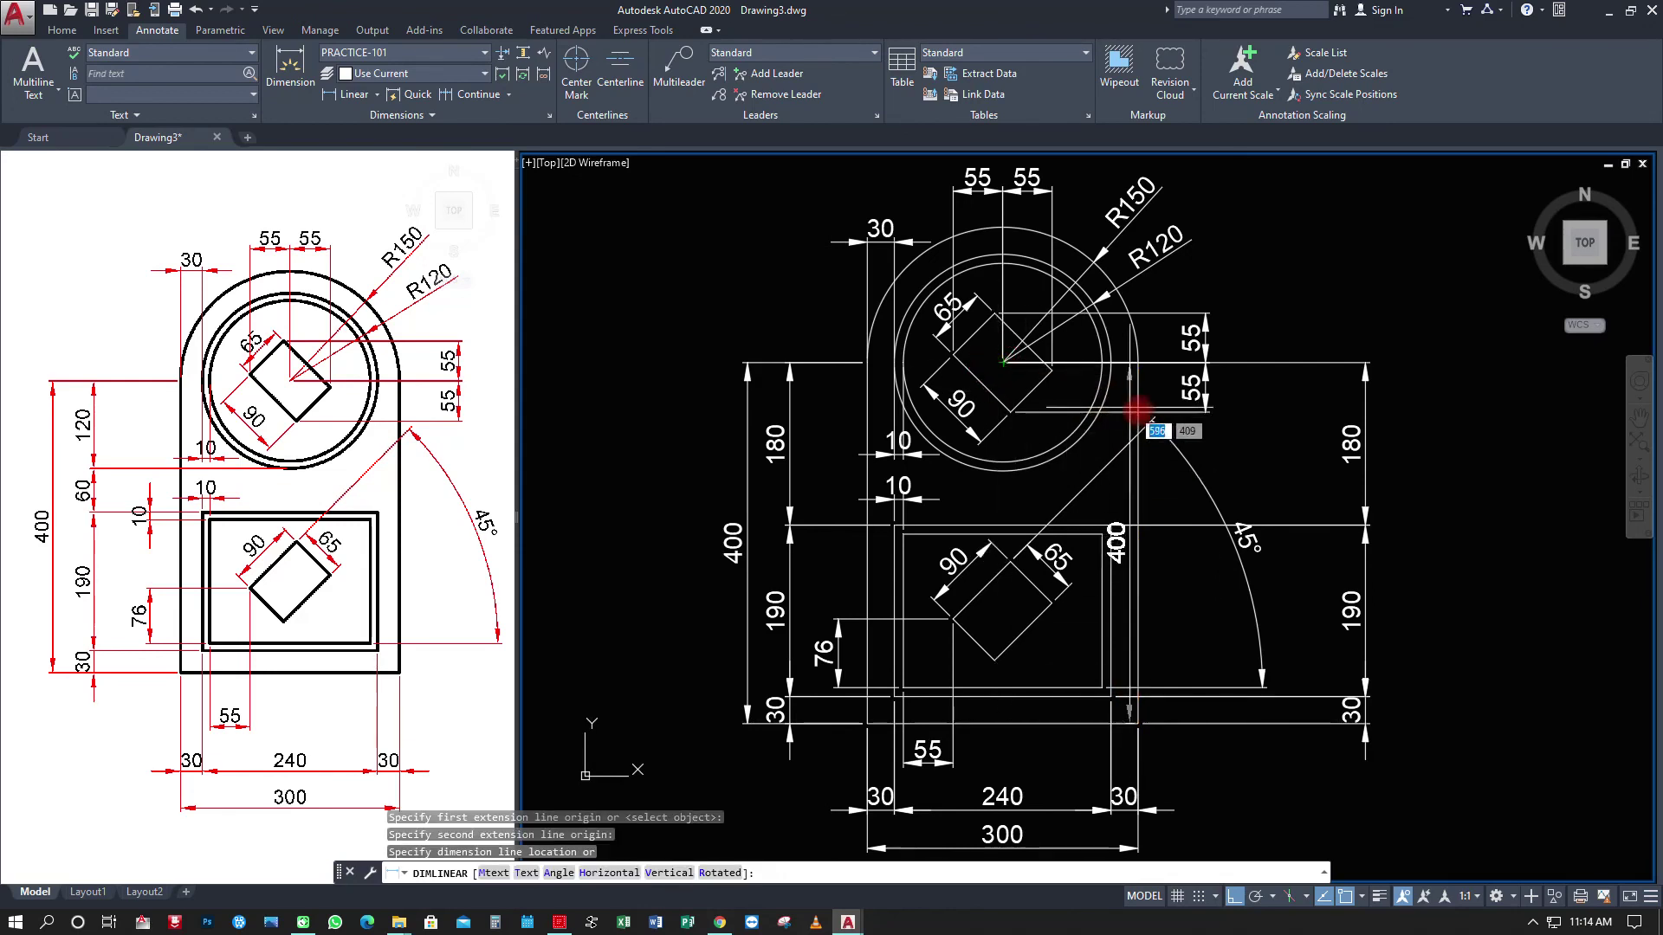
pyautogui.click(1411, 479)
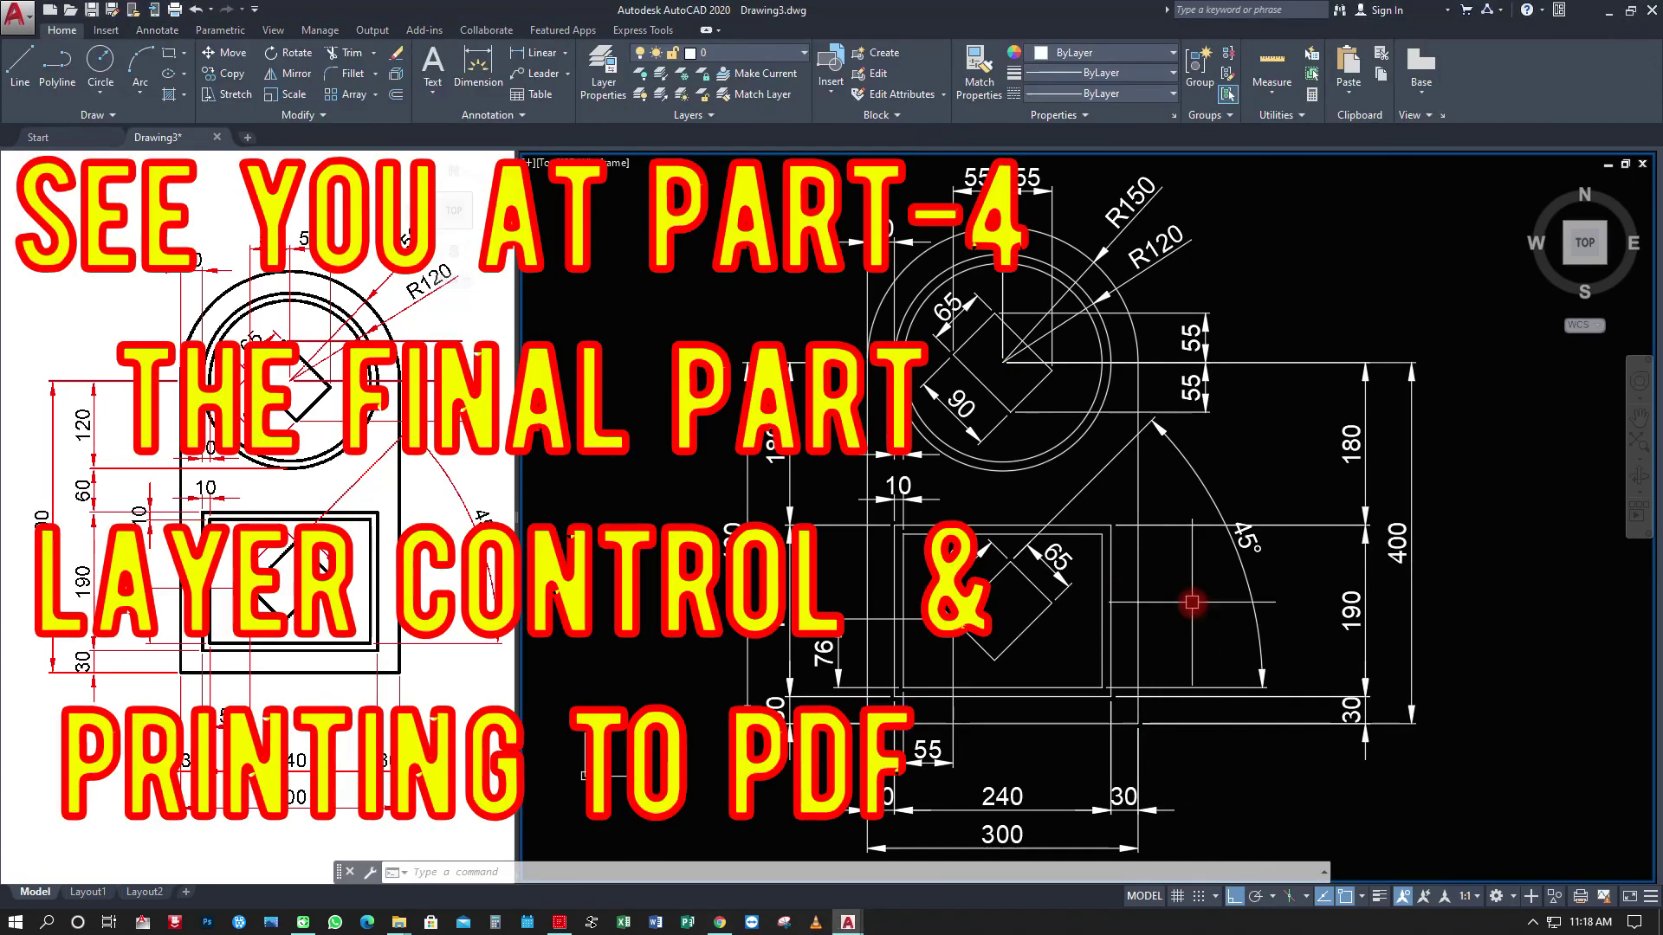
# Set layer colours: Layer1 magenta, Layer2 green, Layer4 red, and cyan for another layer.
pyautogui.click(604, 73)
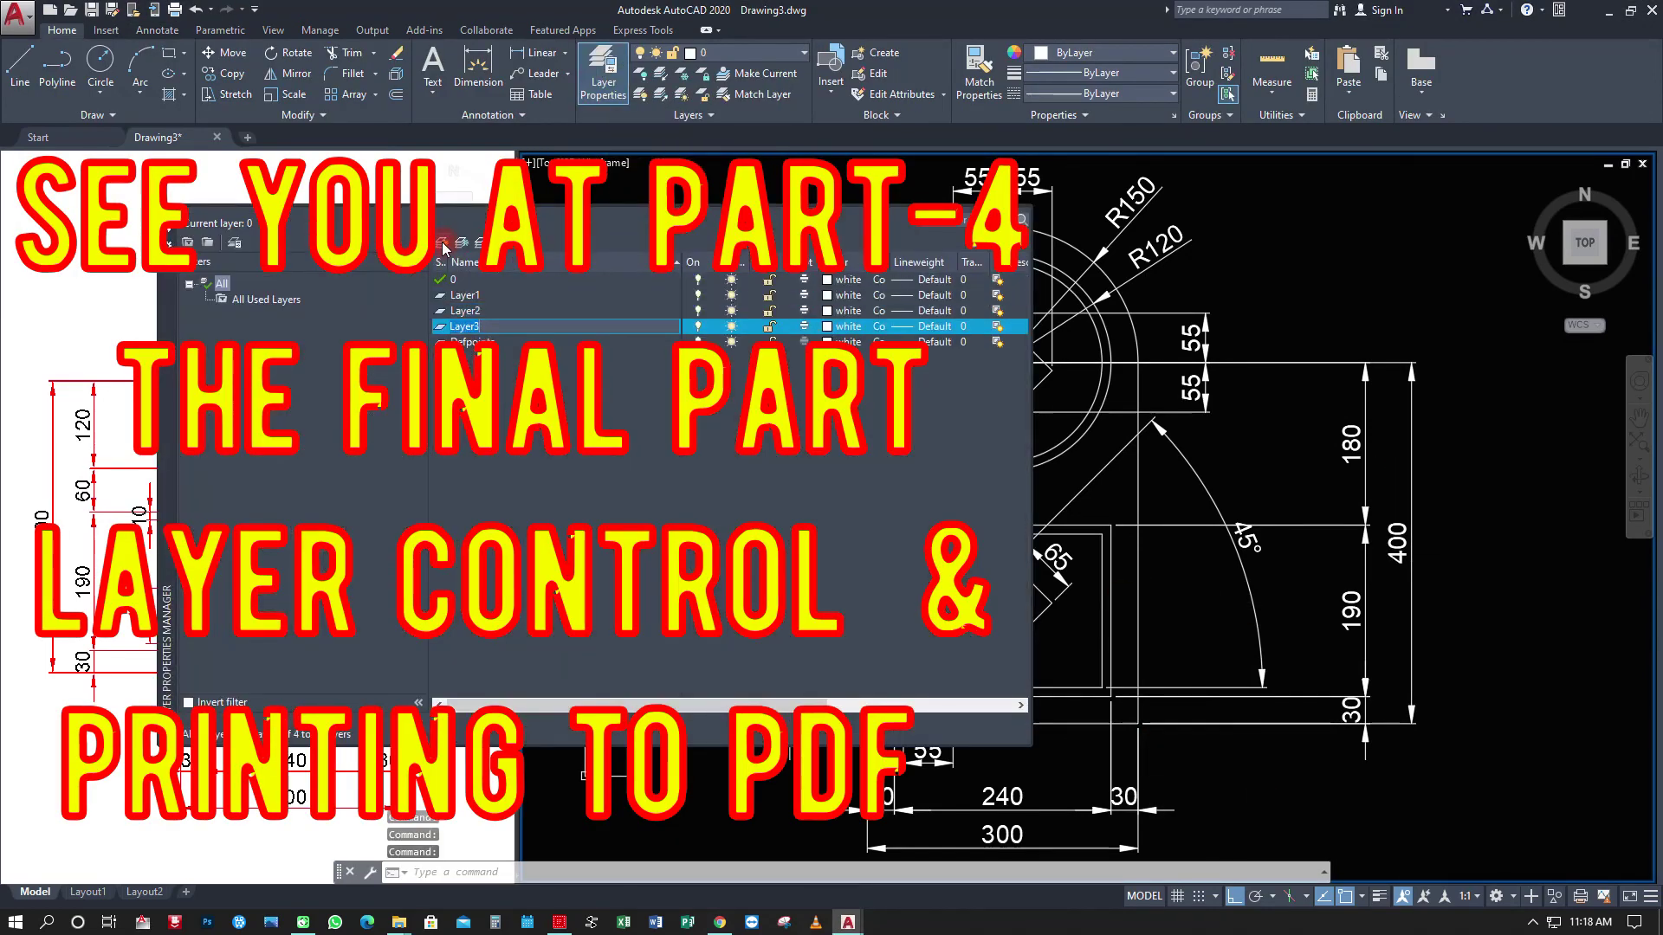
pyautogui.click(773, 514)
pyautogui.click(949, 612)
pyautogui.click(830, 310)
pyautogui.click(728, 514)
pyautogui.doubleClick(781, 517)
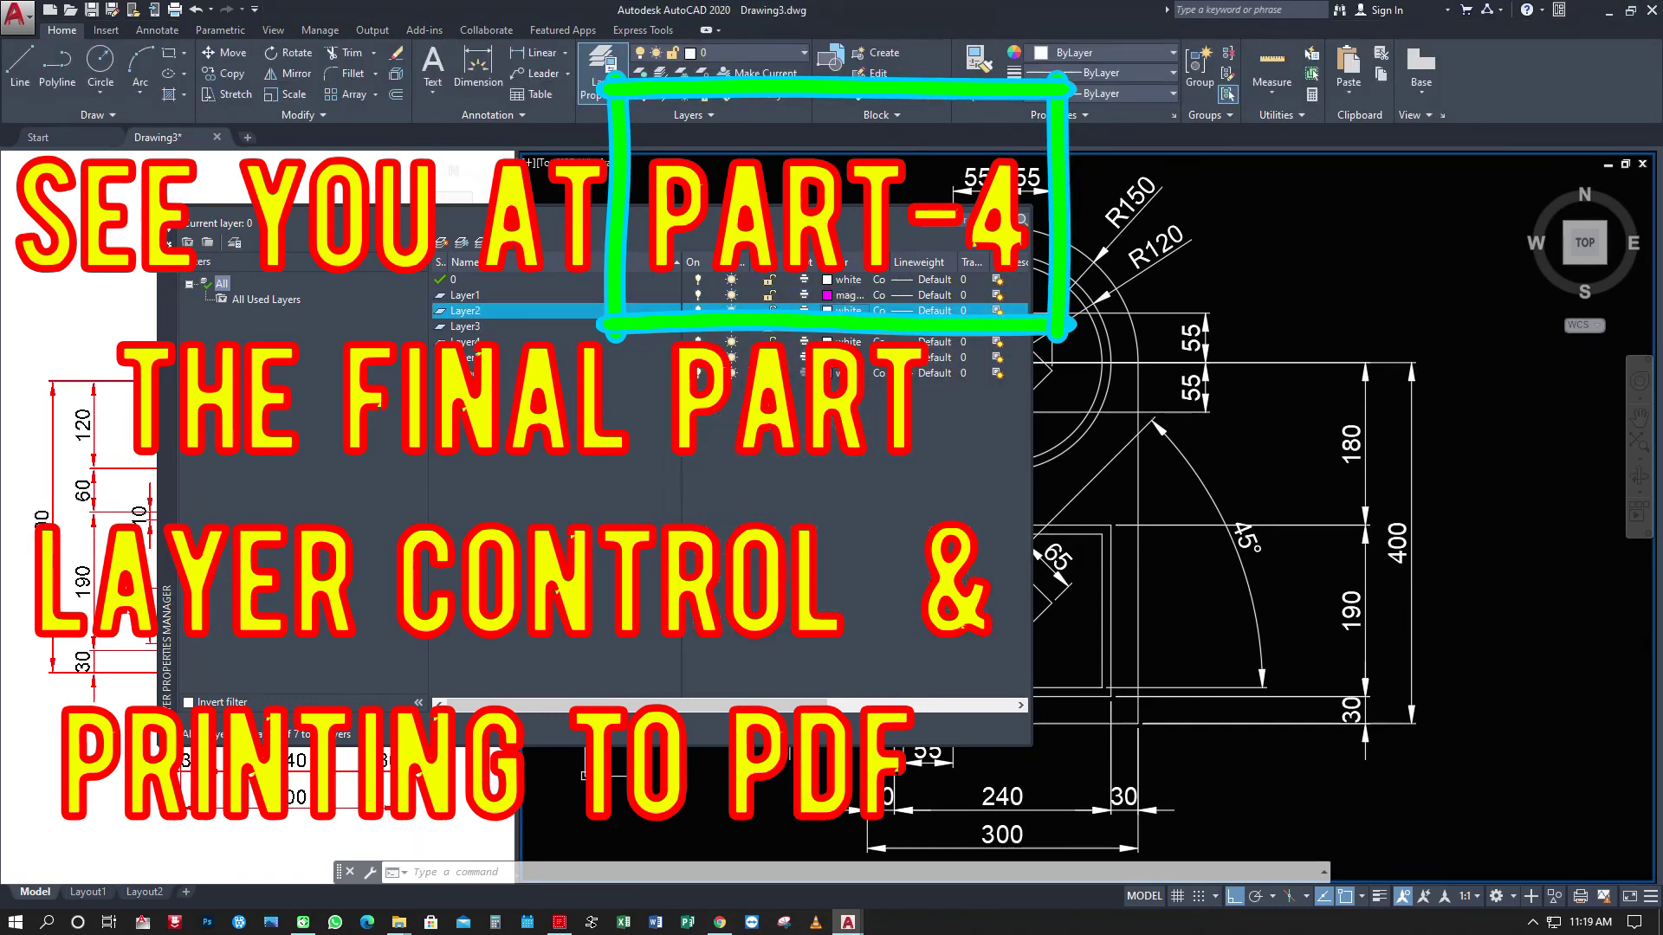
pyautogui.click(830, 326)
pyautogui.click(947, 610)
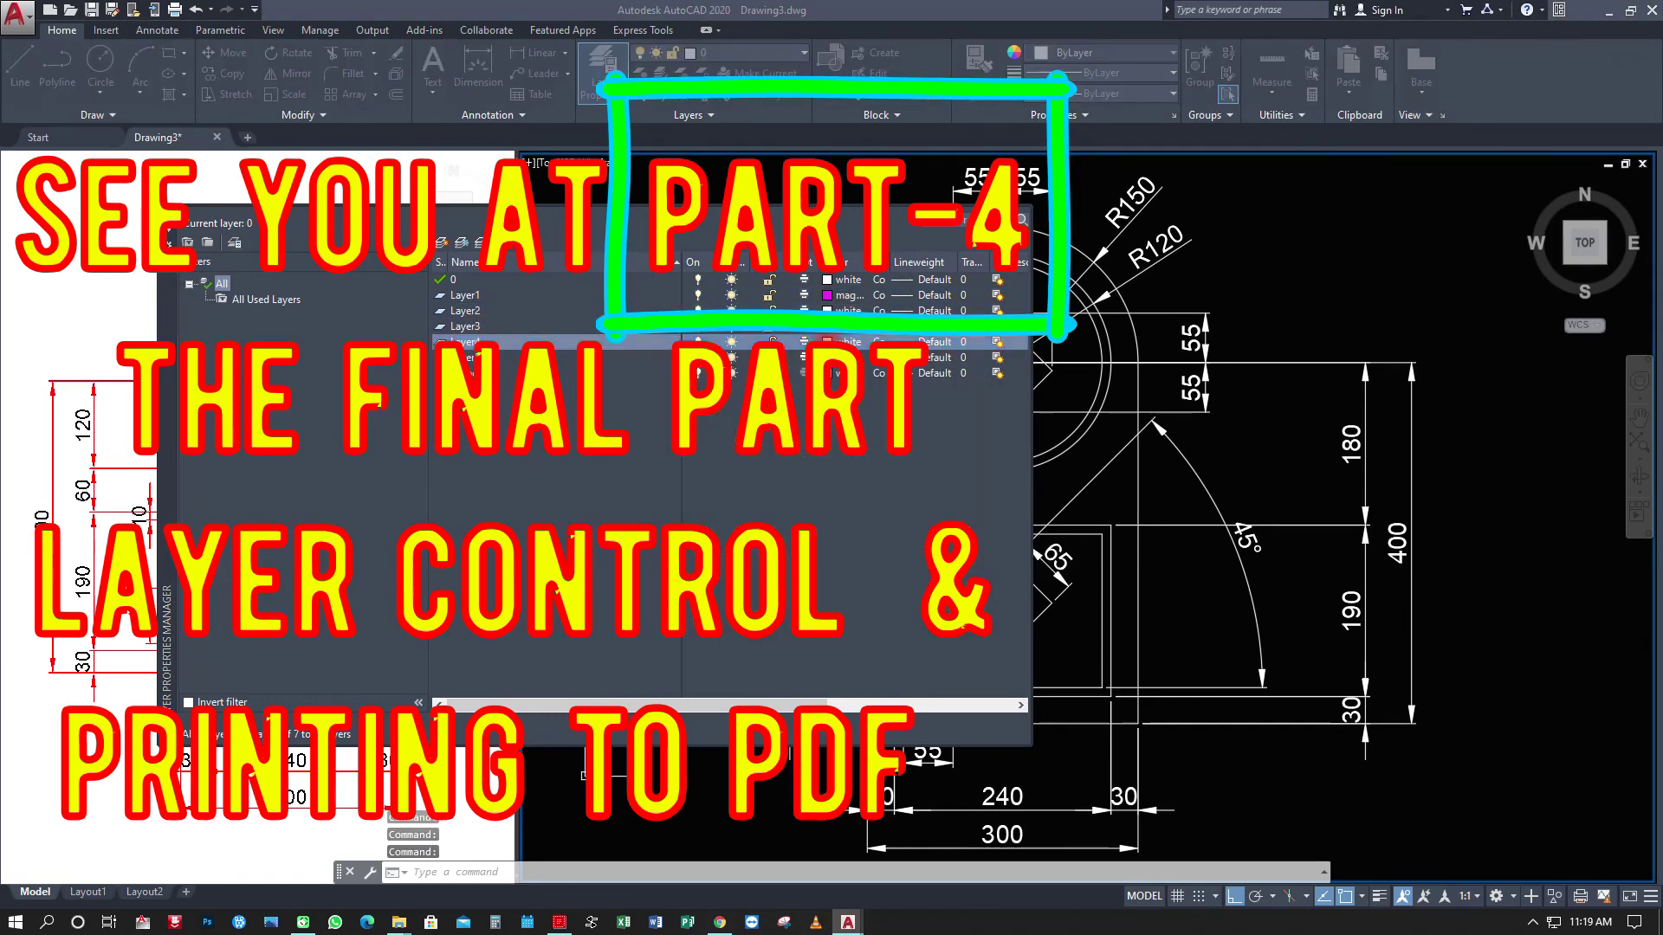
pyautogui.click(835, 341)
pyautogui.click(697, 514)
pyautogui.click(947, 611)
pyautogui.click(831, 357)
pyautogui.click(833, 359)
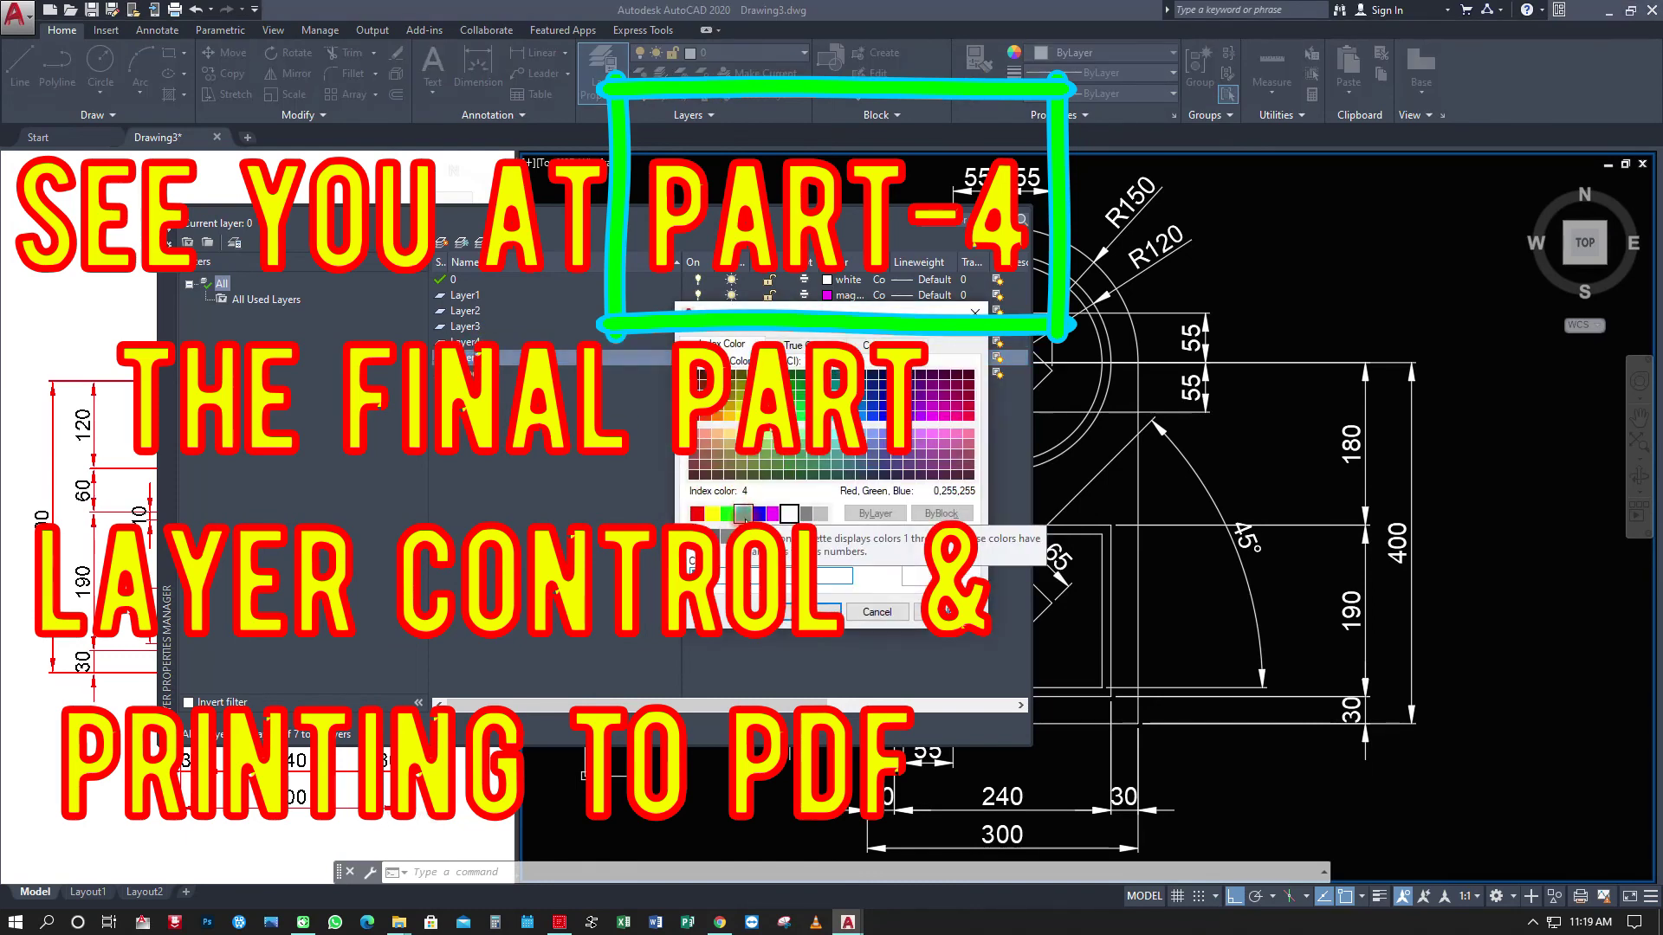
pyautogui.doubleClick(771, 515)
# Make Layer1 current and move the outline line onto Layer1.
pyautogui.rightClick(477, 357)
pyautogui.click(559, 454)
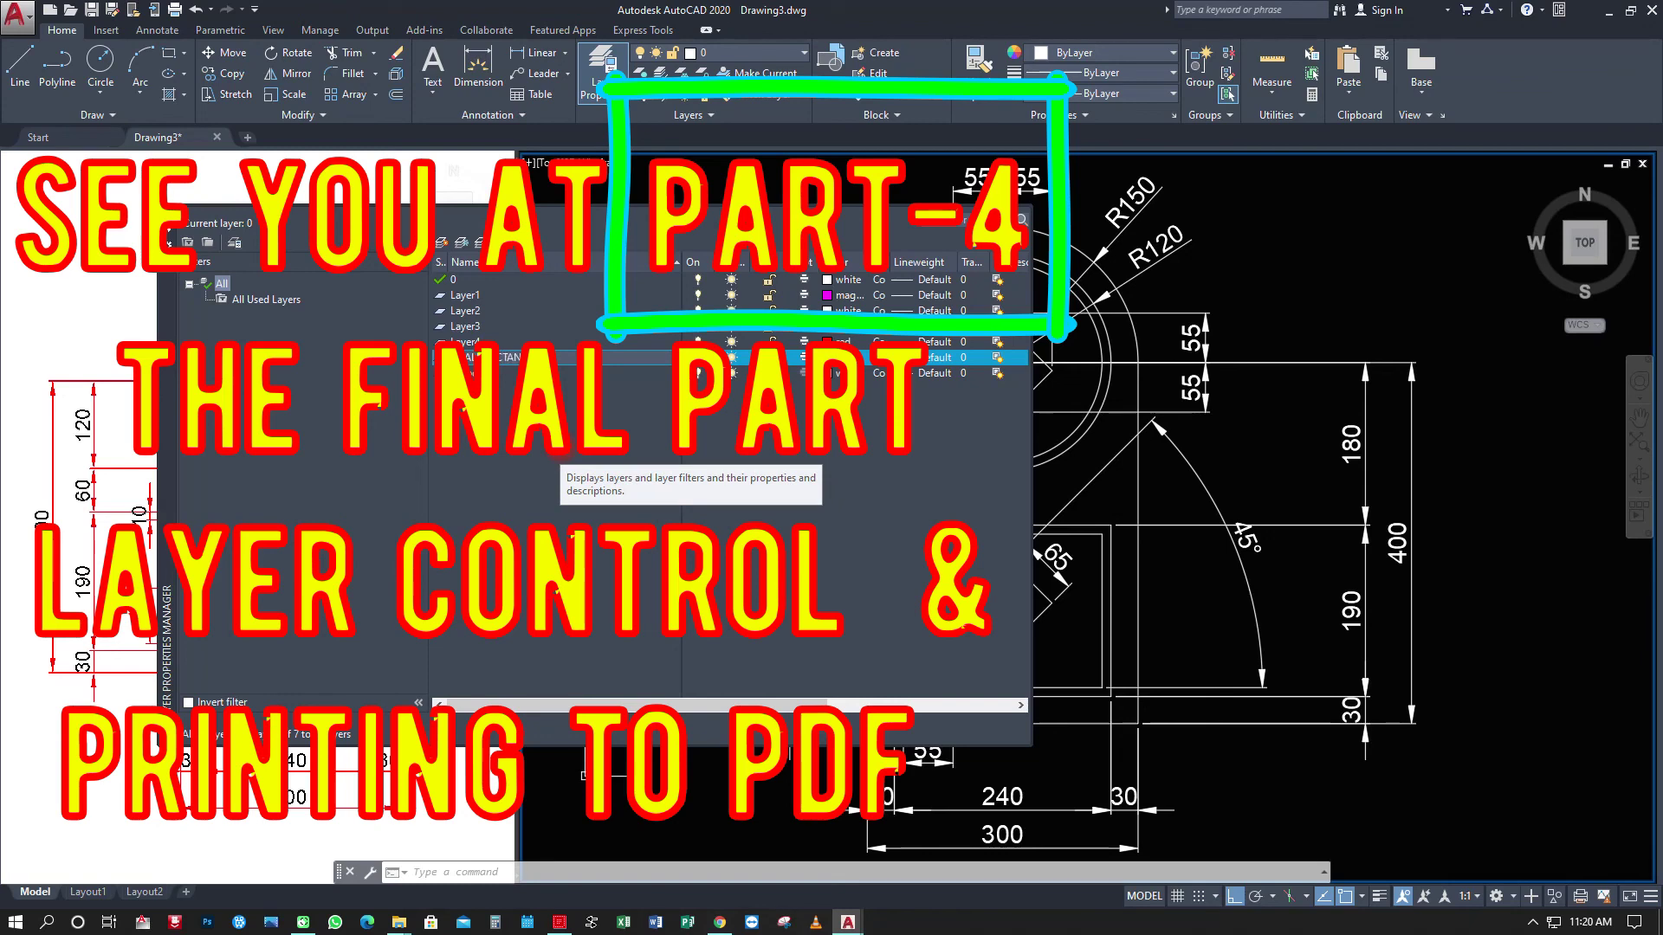
pyautogui.click(569, 448)
pyautogui.click(468, 295)
pyautogui.rightClick(494, 295)
pyautogui.click(554, 333)
pyautogui.click(638, 433)
pyautogui.click(1065, 722)
pyautogui.click(741, 61)
pyautogui.click(729, 128)
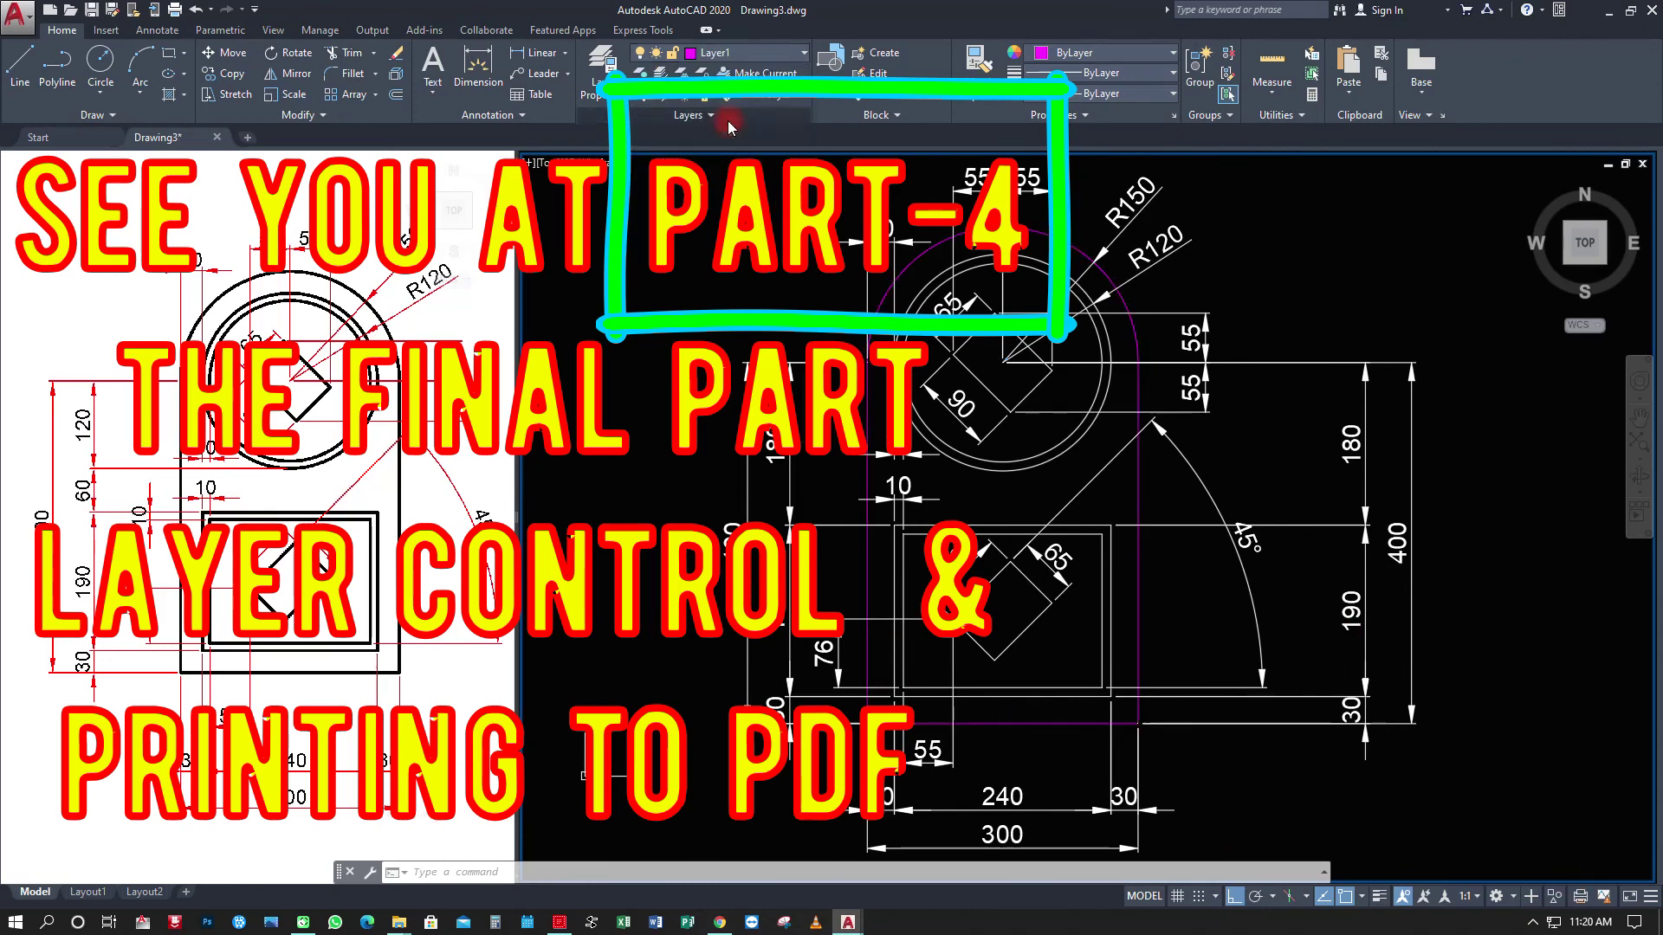
# Move all the dimensions, including the bottom ones, onto the red layer.
pyautogui.moveTo(721, 218); pyautogui.dragTo(938, 362)
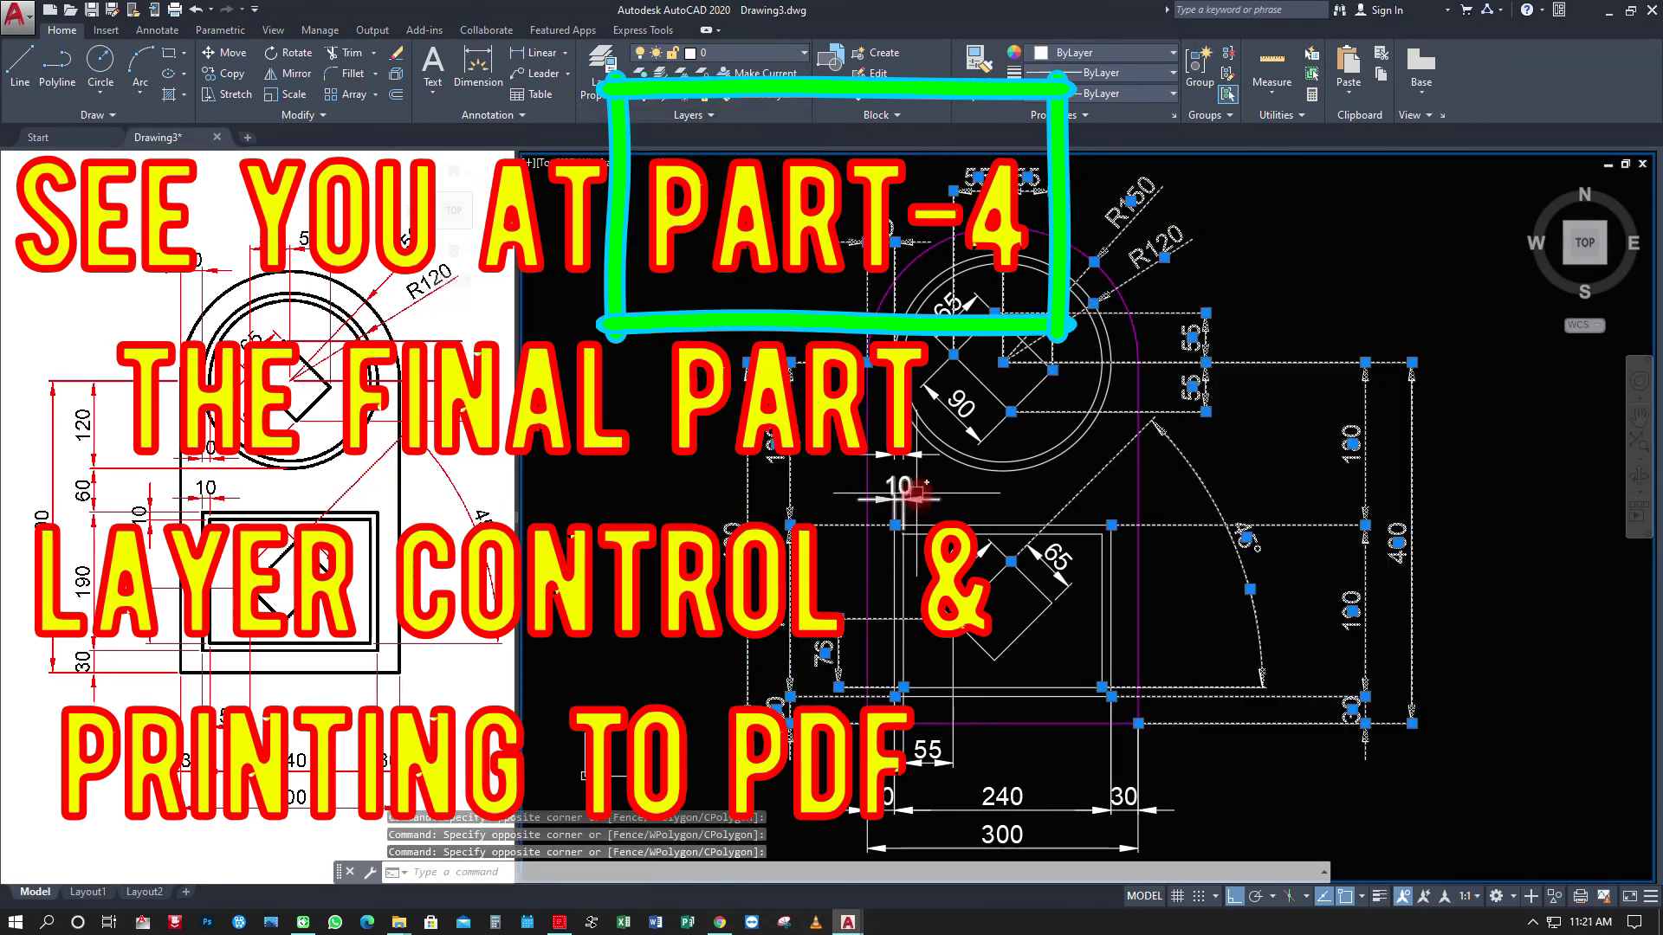
pyautogui.click(1225, 768)
pyautogui.click(797, 823)
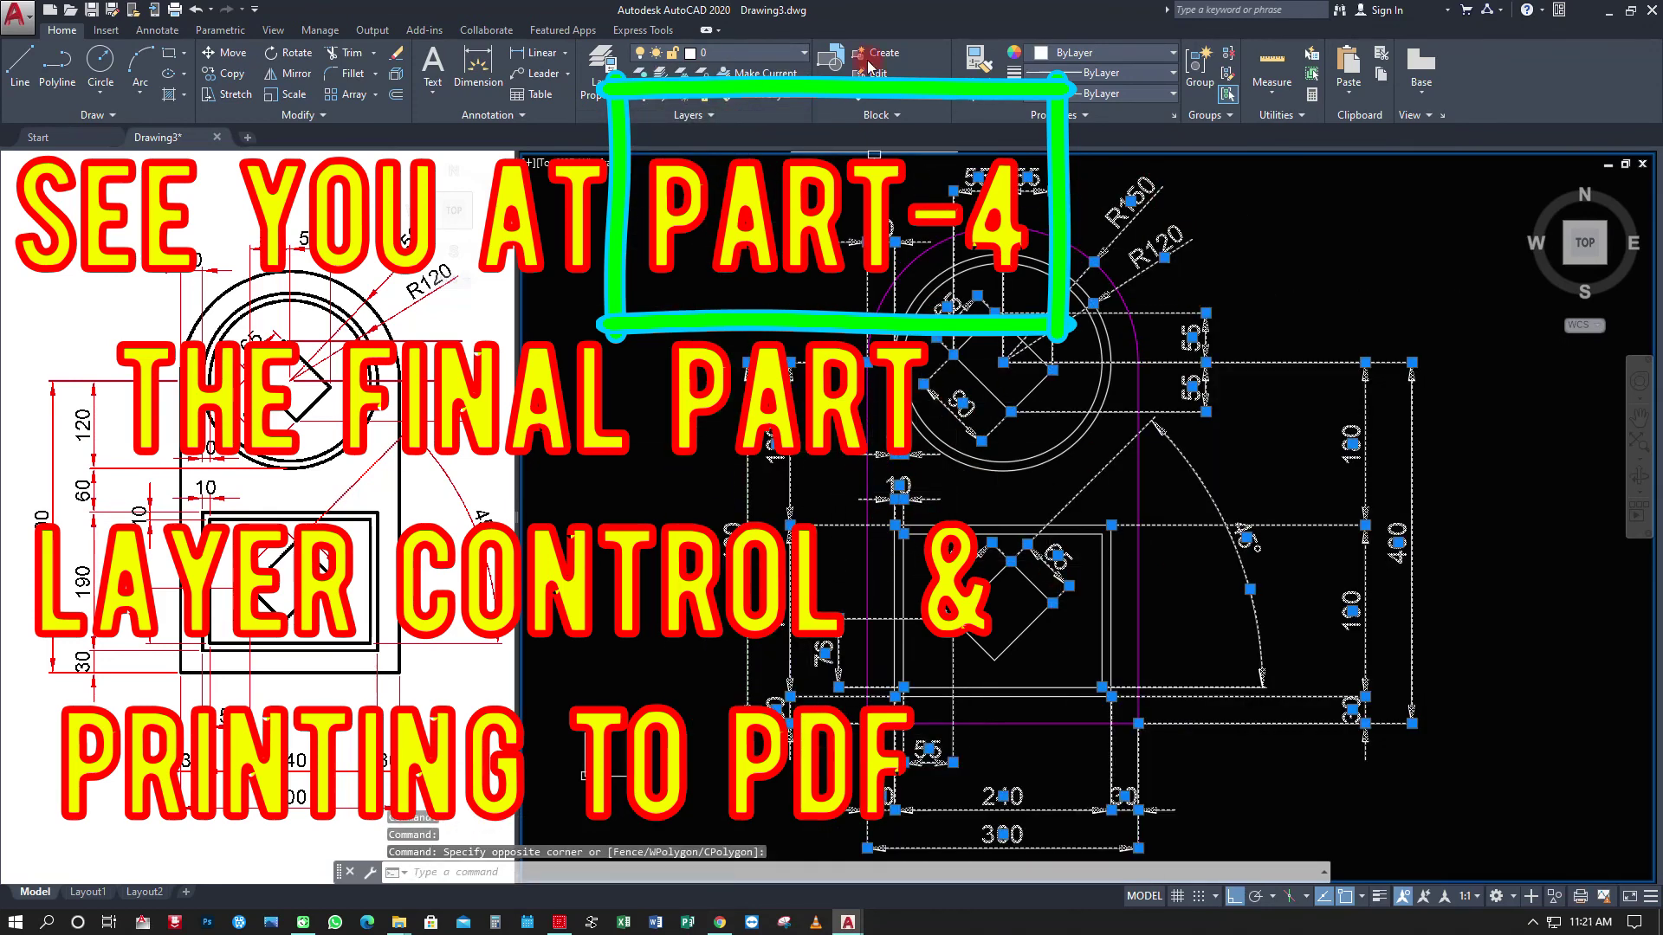
pyautogui.click(740, 61)
pyautogui.click(729, 147)
pyautogui.press('Escape')
# Put the circle on Layer2 and the lower box's two rectangles on Layer3.
pyautogui.click(930, 289)
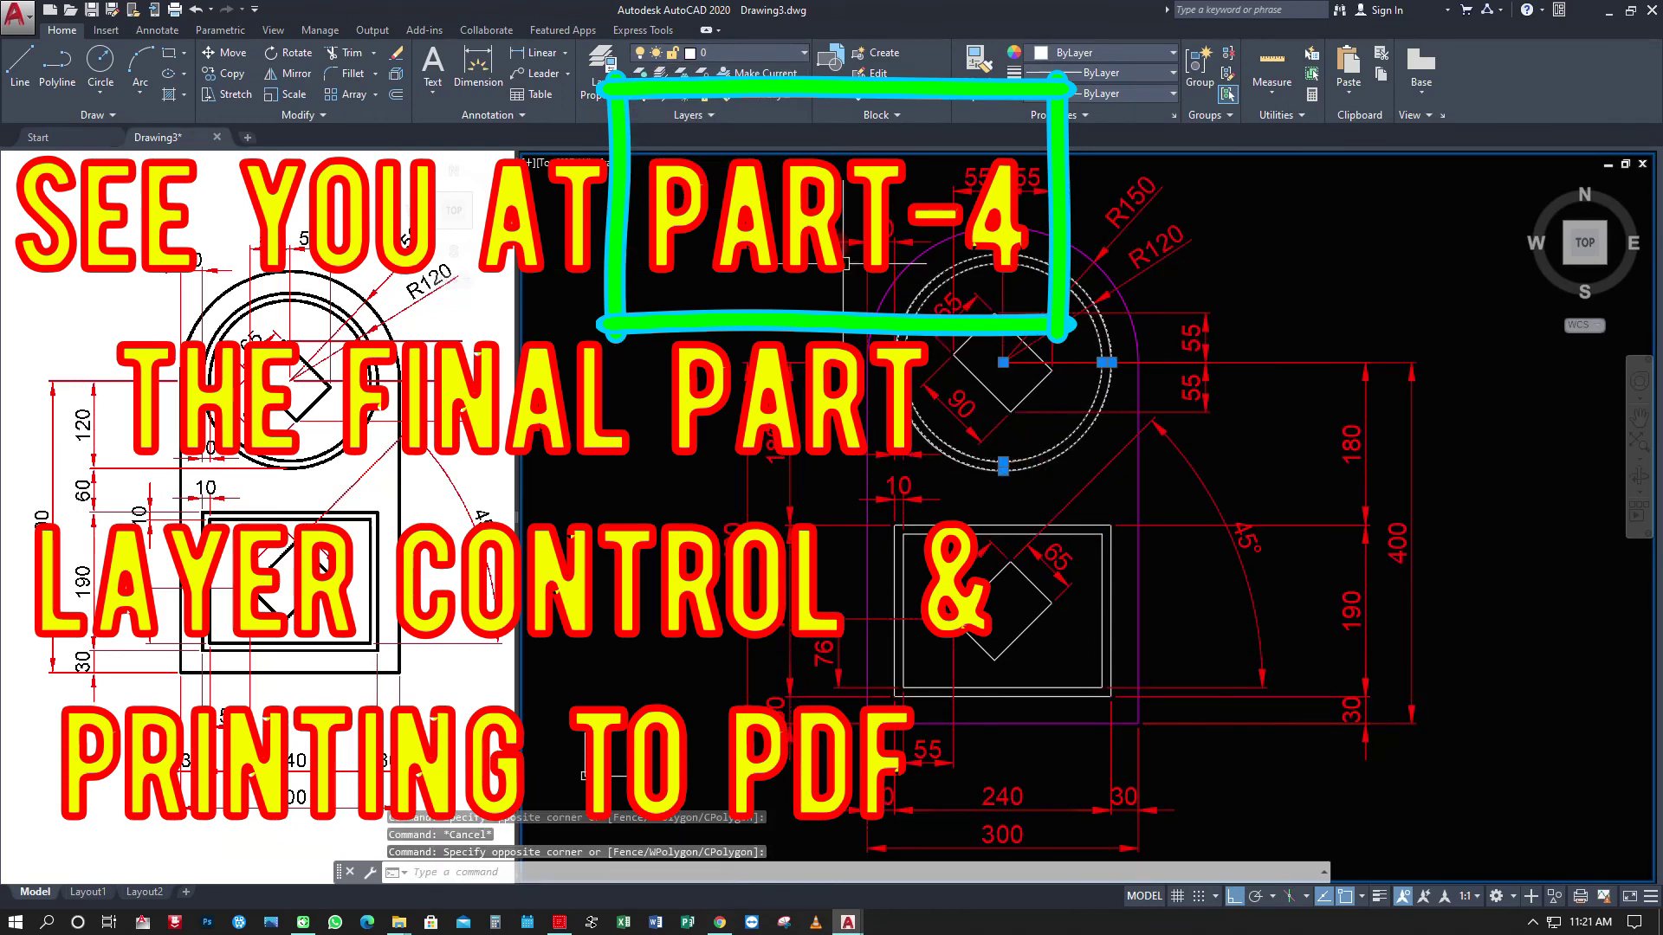
pyautogui.click(741, 53)
pyautogui.click(718, 137)
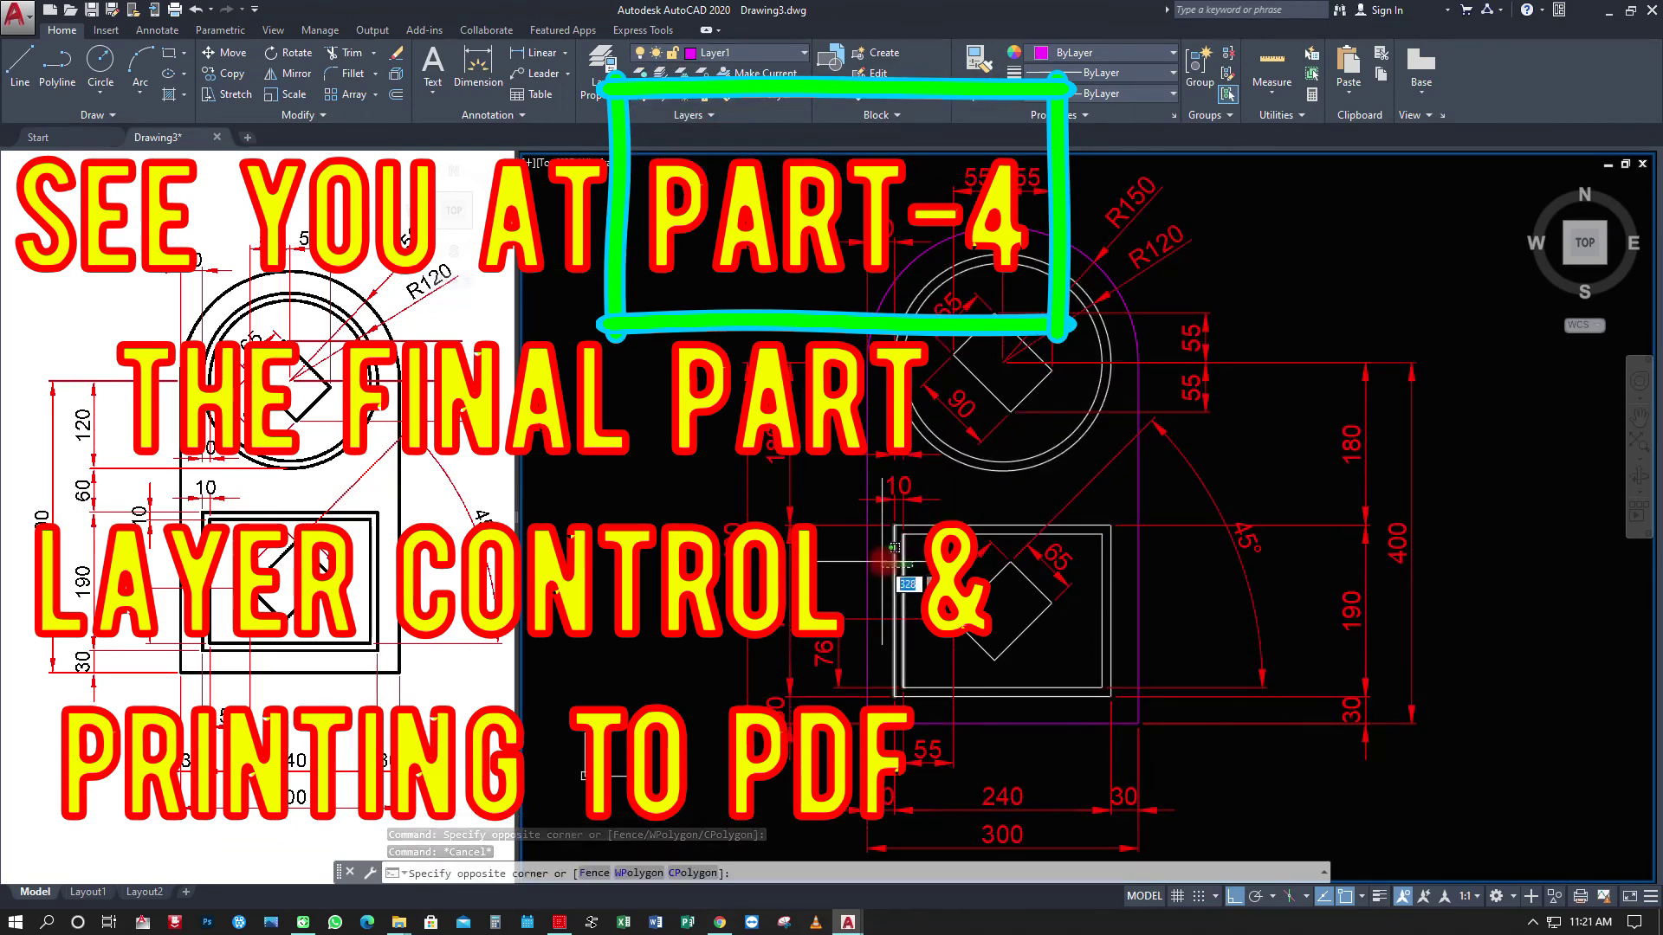
pyautogui.click(905, 589)
pyautogui.click(1050, 695)
pyautogui.click(749, 65)
pyautogui.click(718, 160)
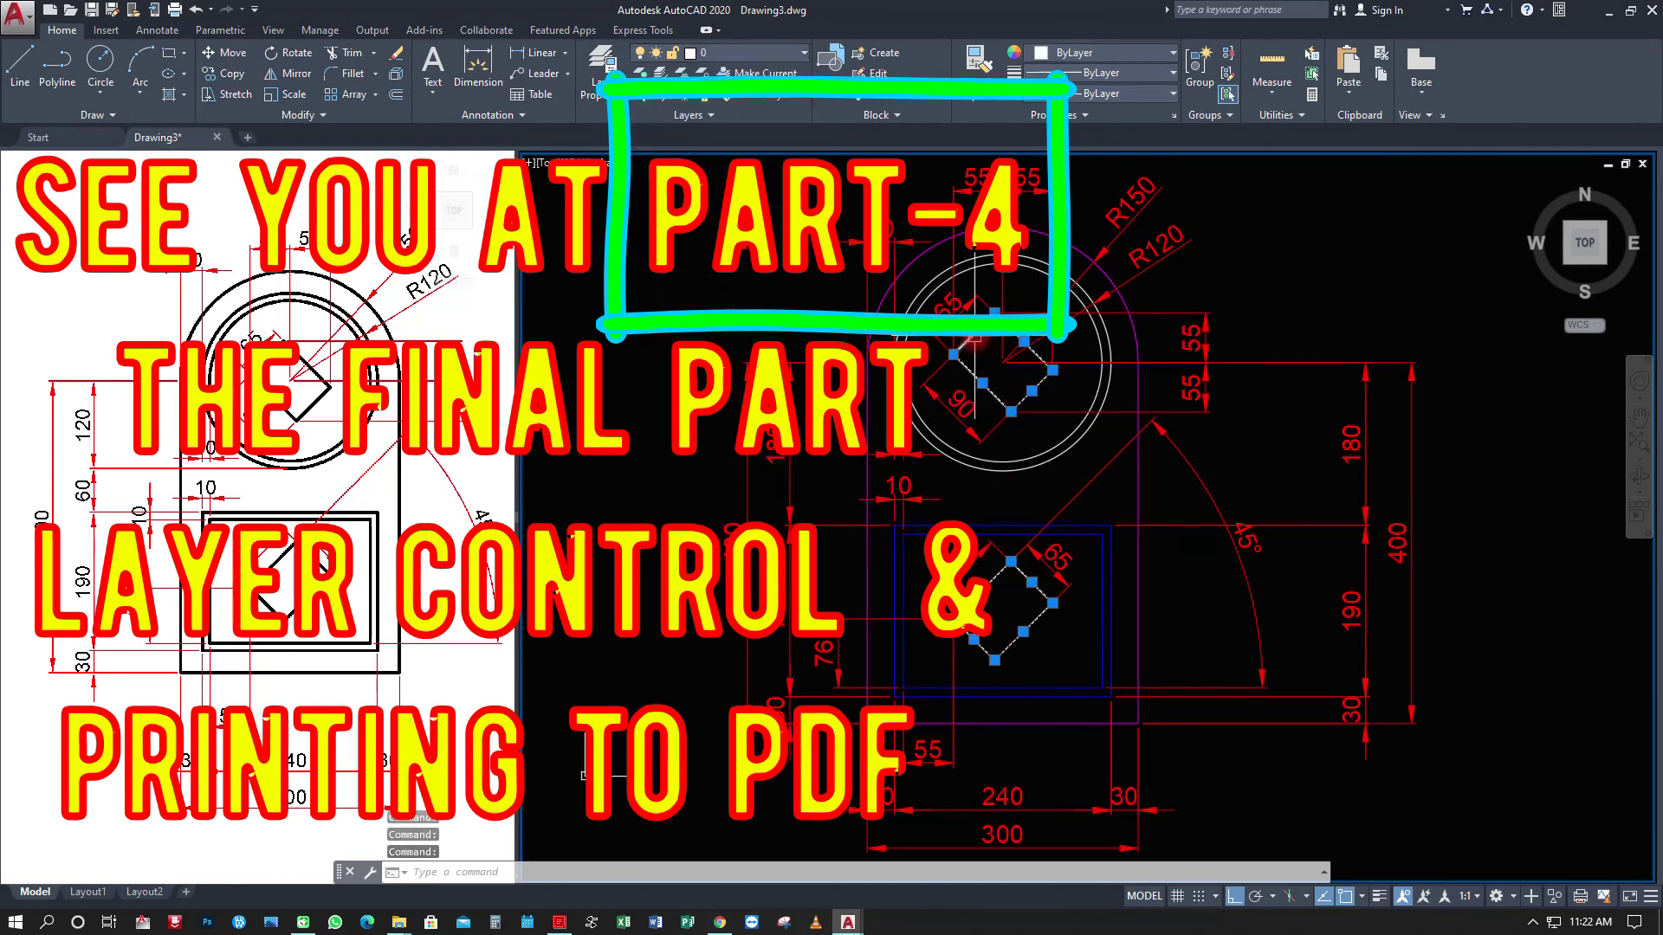
pyautogui.click(741, 52)
pyautogui.click(752, 212)
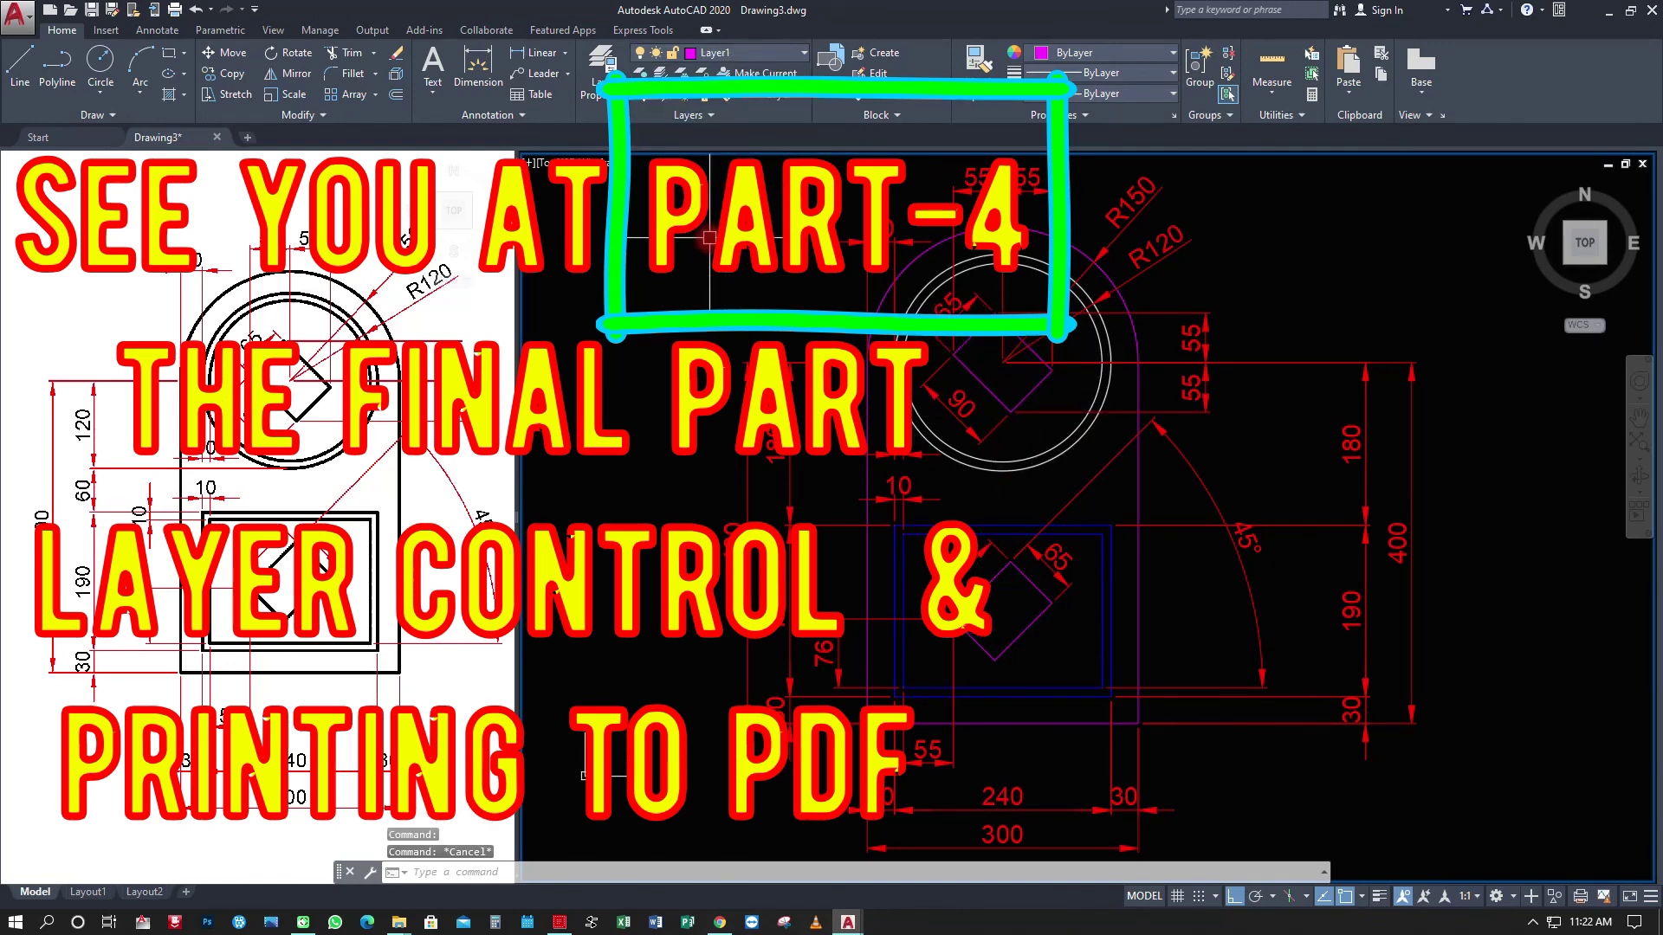